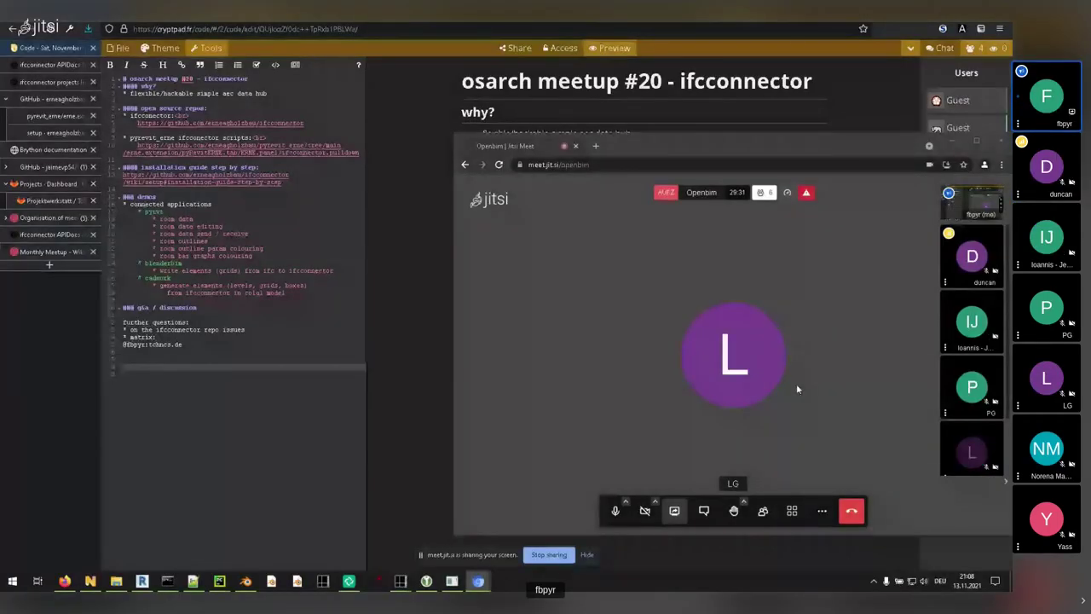
- Bring the meetup agenda to the front and highlight the ifcconnector title and the simple aec data hub line
left_click(406, 203)
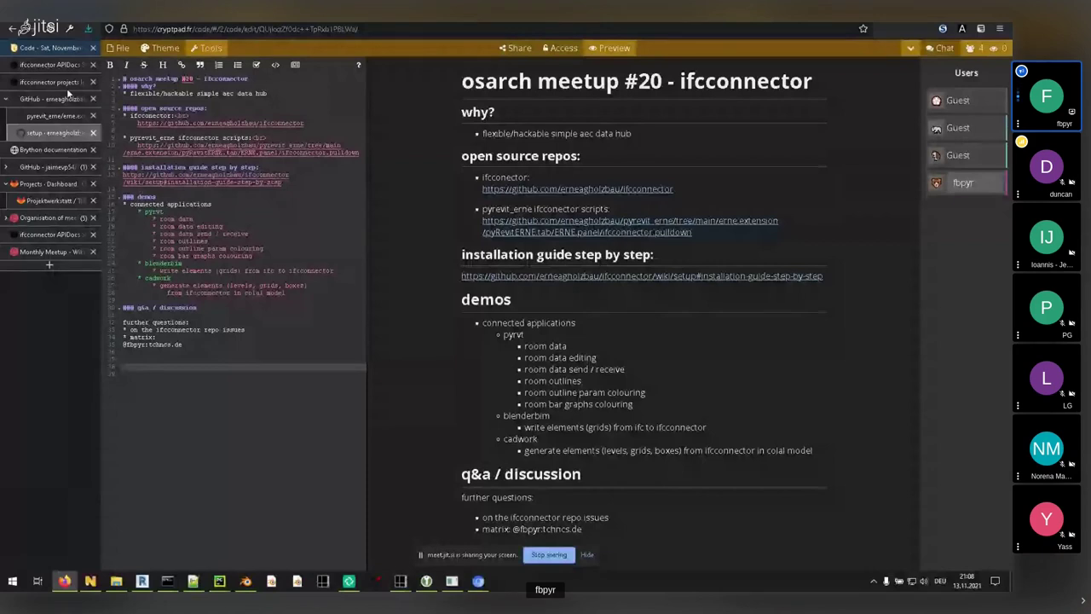
double_click(746, 81)
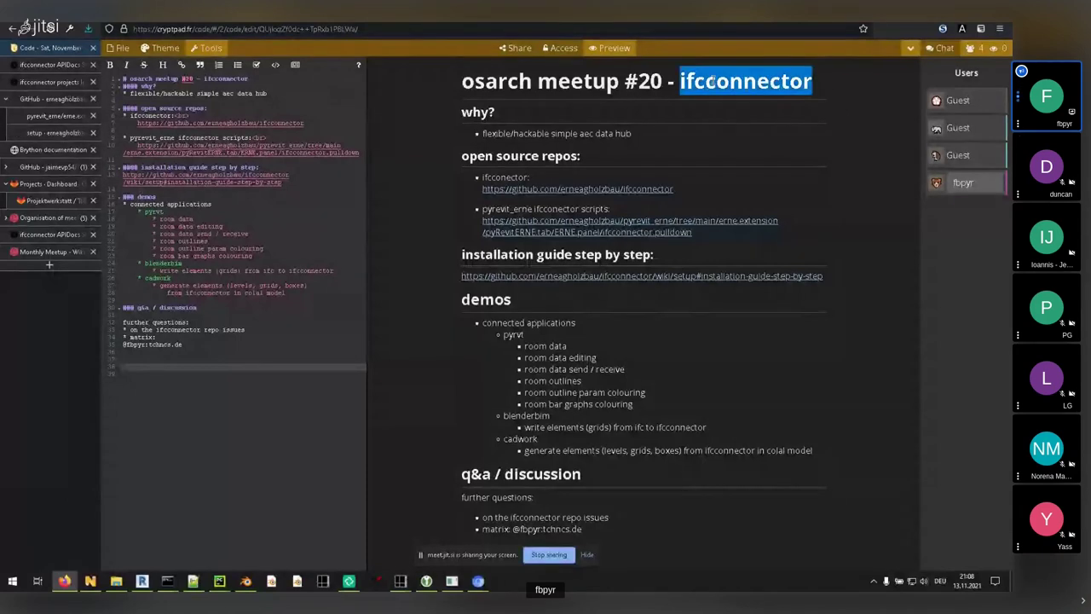
left_click(713, 81)
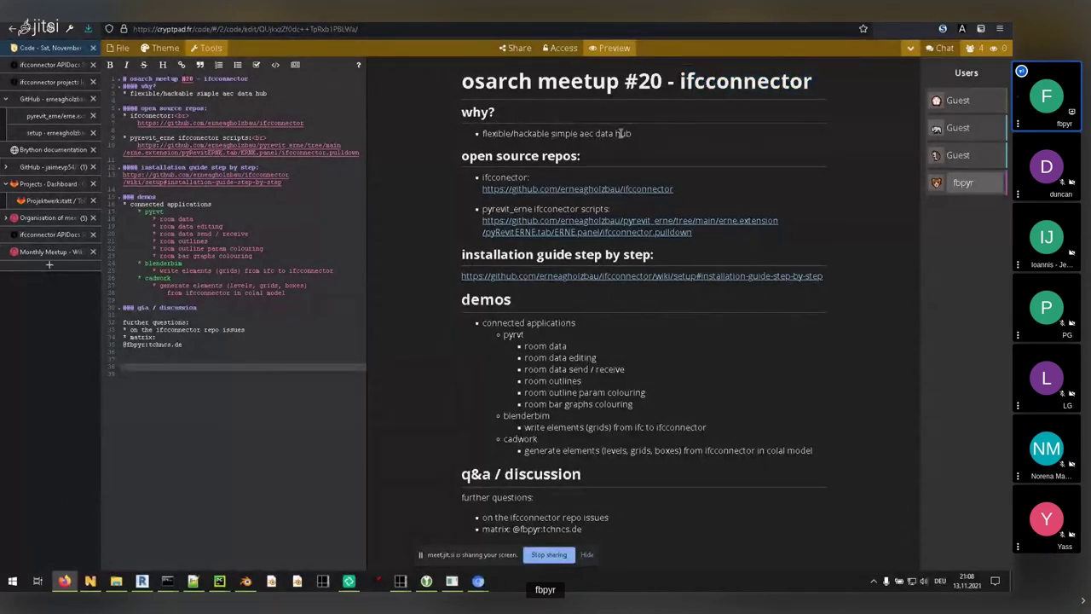
left_click_drag(629, 134, 510, 133)
left_click(511, 133)
mouse_move(478, 583)
- Review the ifcconnector GitHub repository's README, covering the about, limitations and scenarios sections
left_click(51, 98)
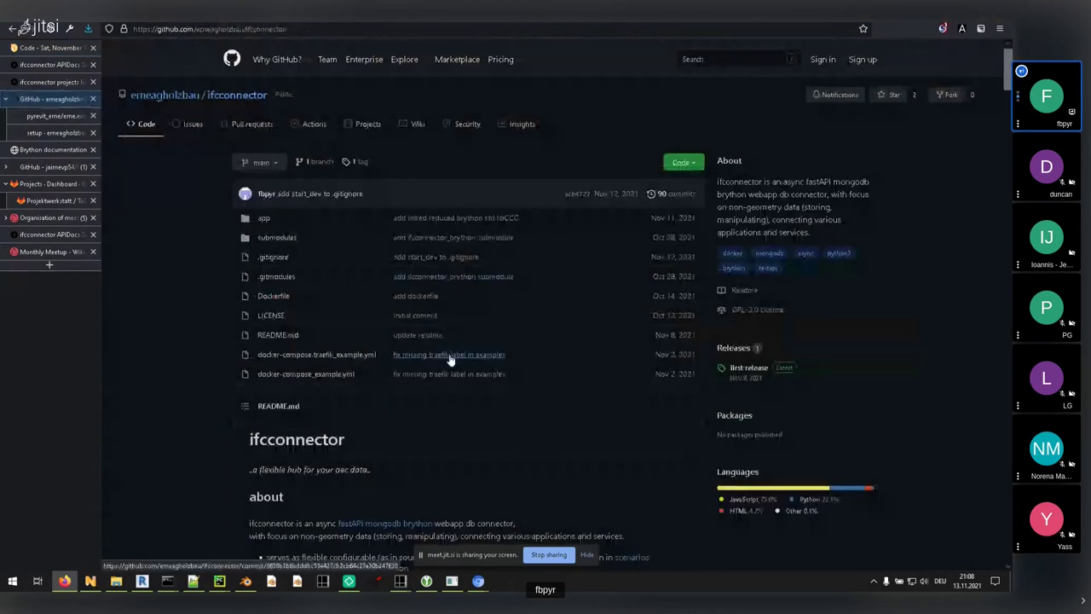
scroll(451, 358, "down", 4)
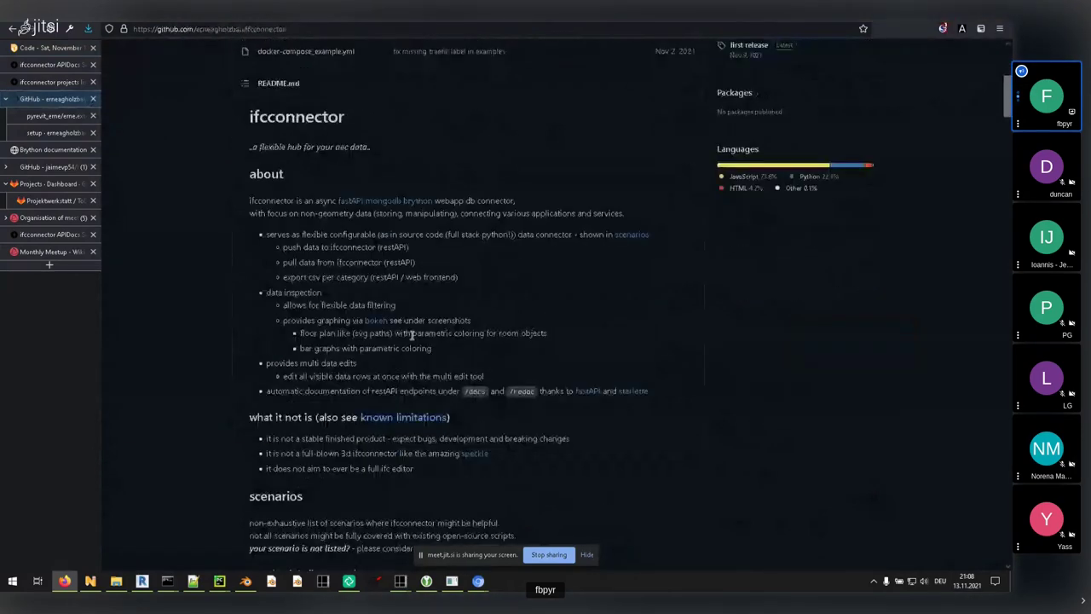
scroll(411, 335, "down", 3)
scroll(374, 379, "down", 2)
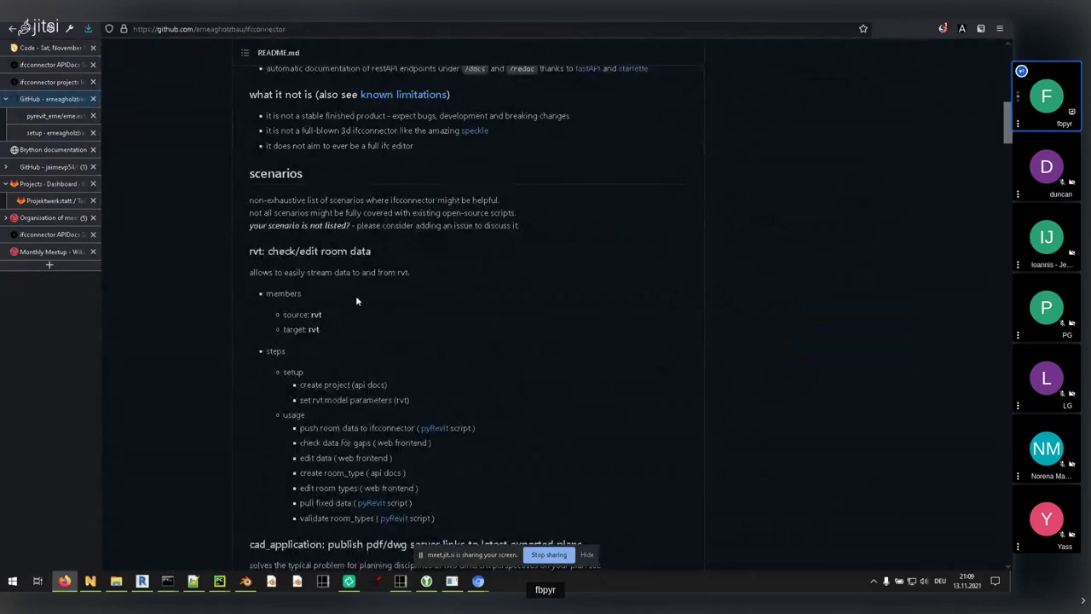
scroll(357, 301, "down", 5)
scroll(352, 267, "down", 2)
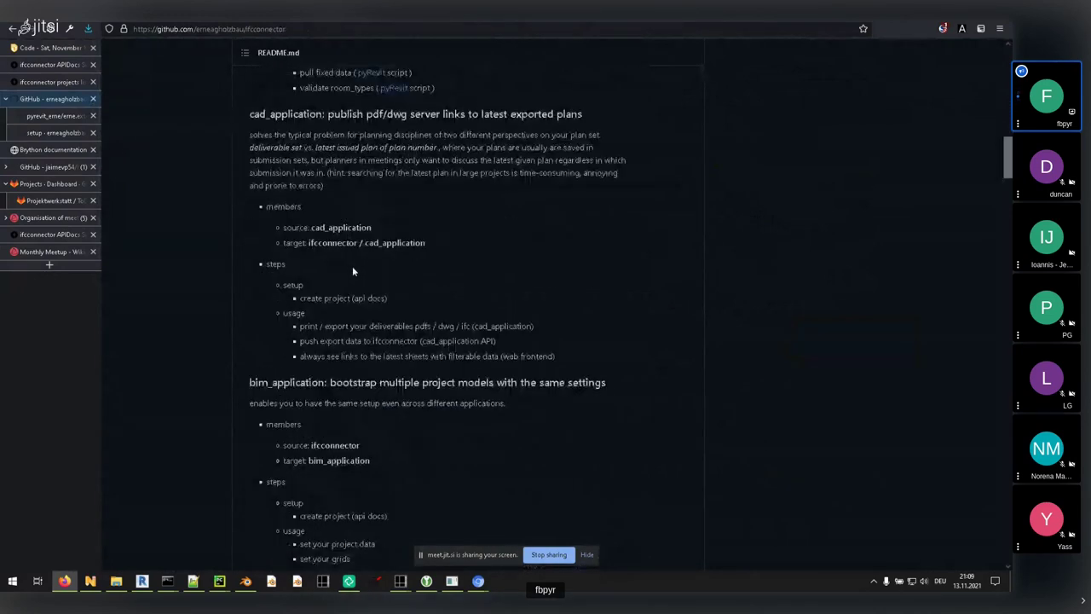
scroll(388, 266, "down", 6)
scroll(388, 265, "down", 1)
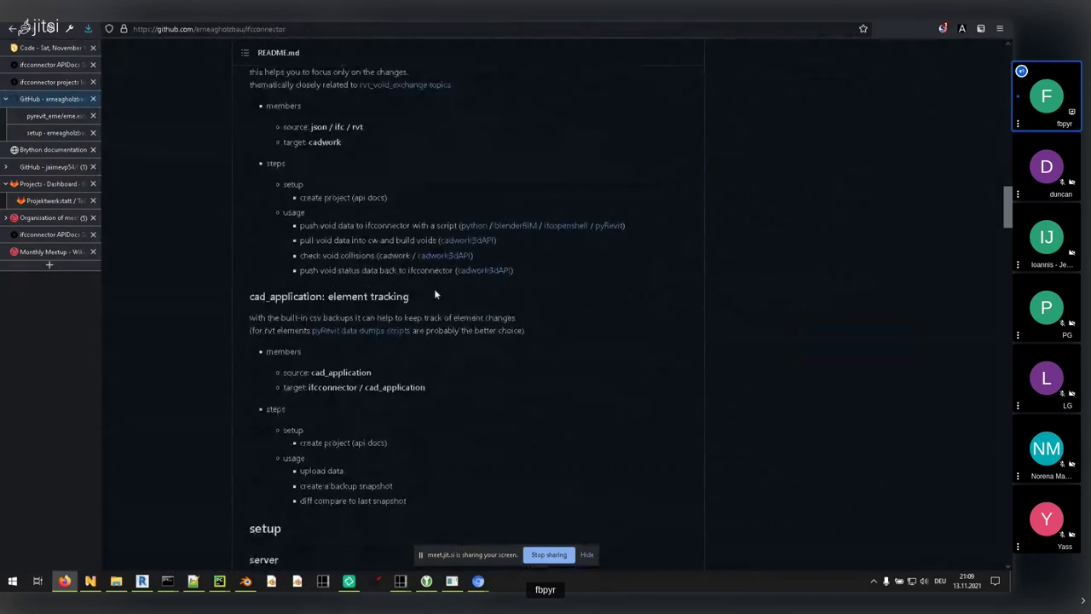
- Examine the README's server setup instructions and components diagram, and return to the start of the repository page
scroll(434, 354, "down", 3)
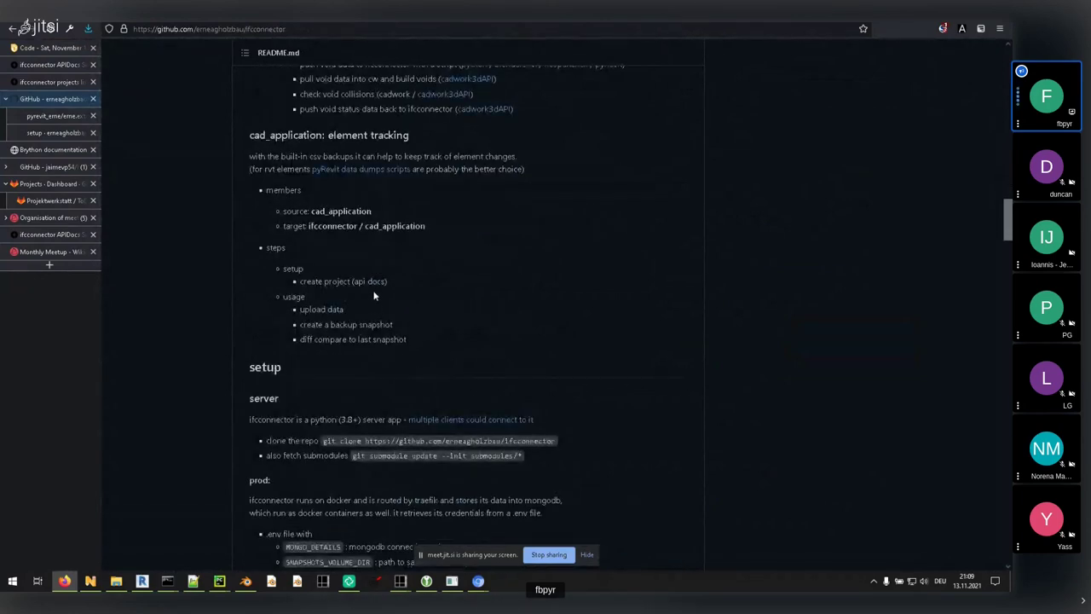
scroll(371, 297, "down", 4)
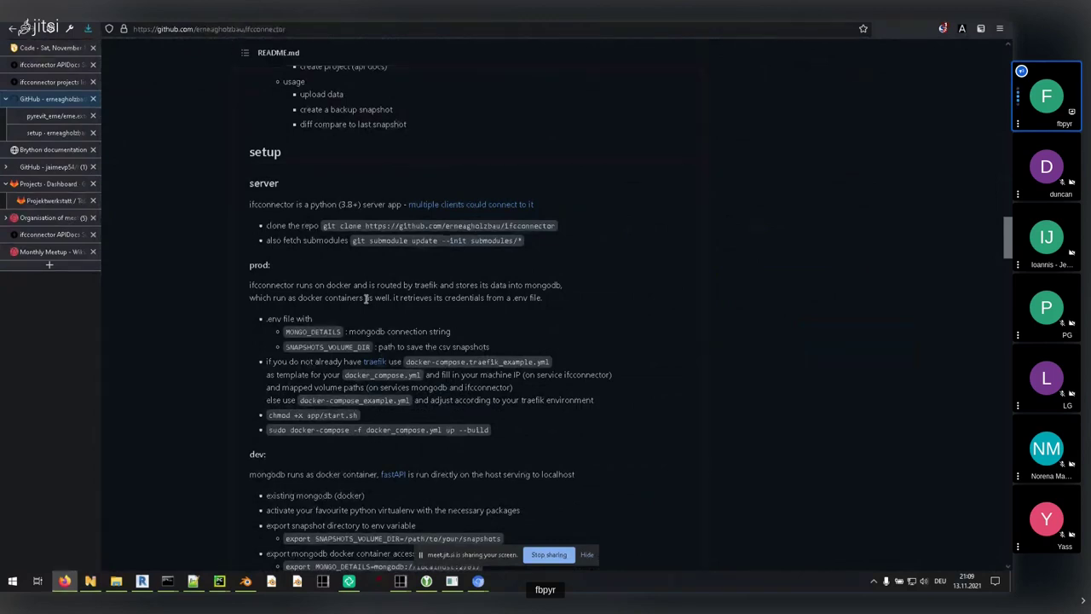
scroll(365, 297, "down", 8)
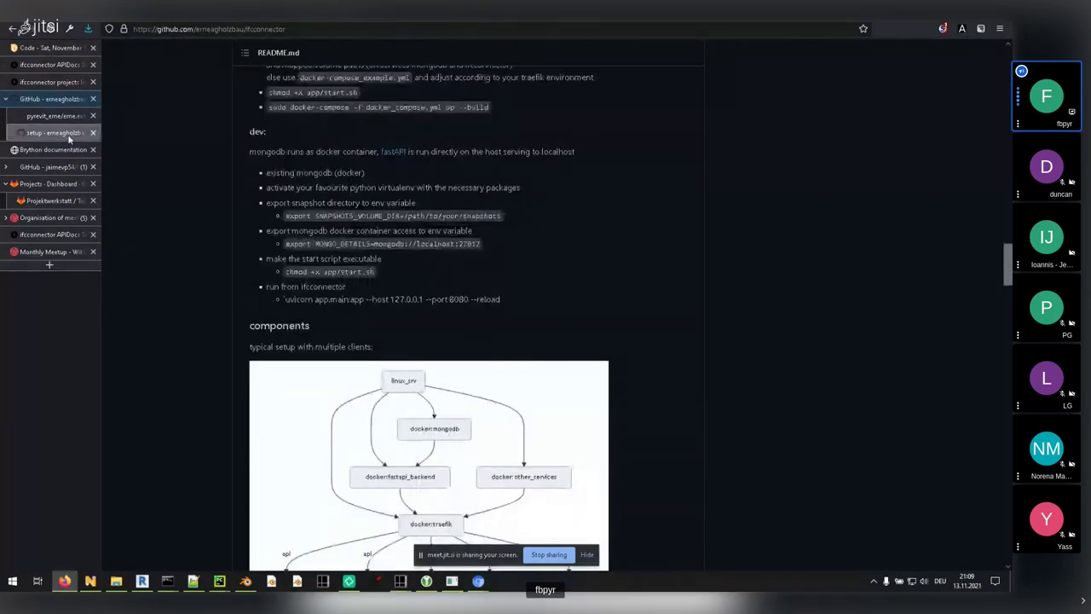
left_click(67, 134)
left_click(51, 99)
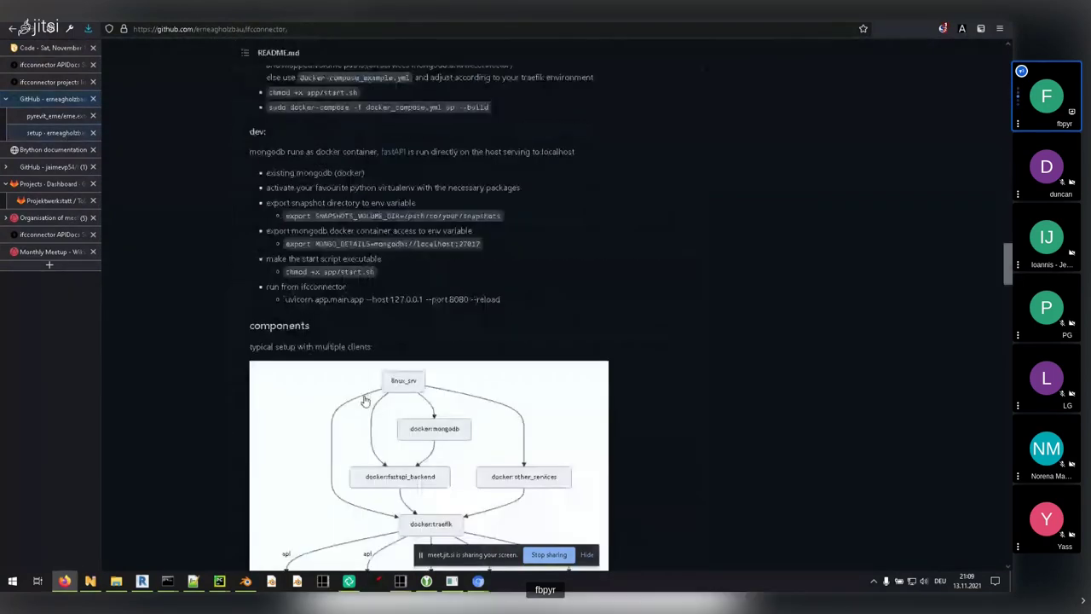
scroll(366, 388, "up", 15)
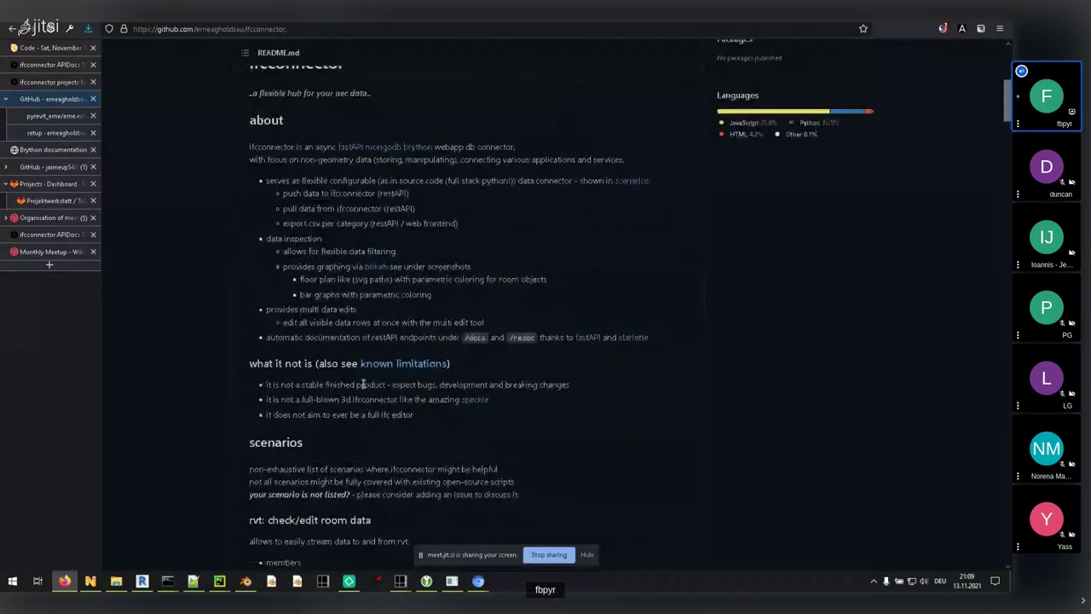
scroll(362, 385, "up", 5)
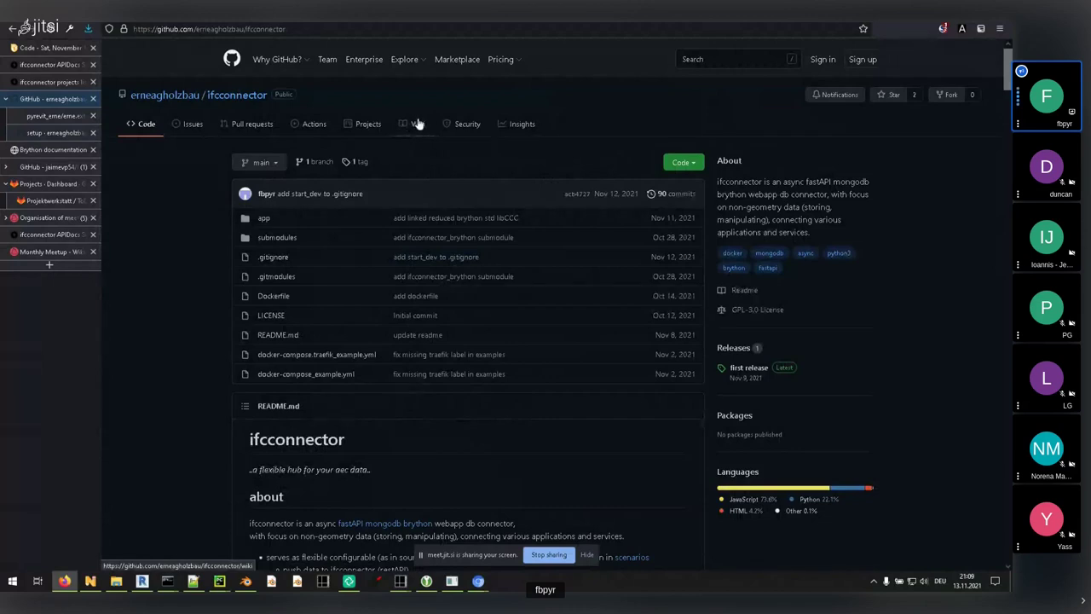
- Examine the setup wiki page's step-by-step installation guide for Raspberry Pi, ending at the components diagram
left_click(60, 132)
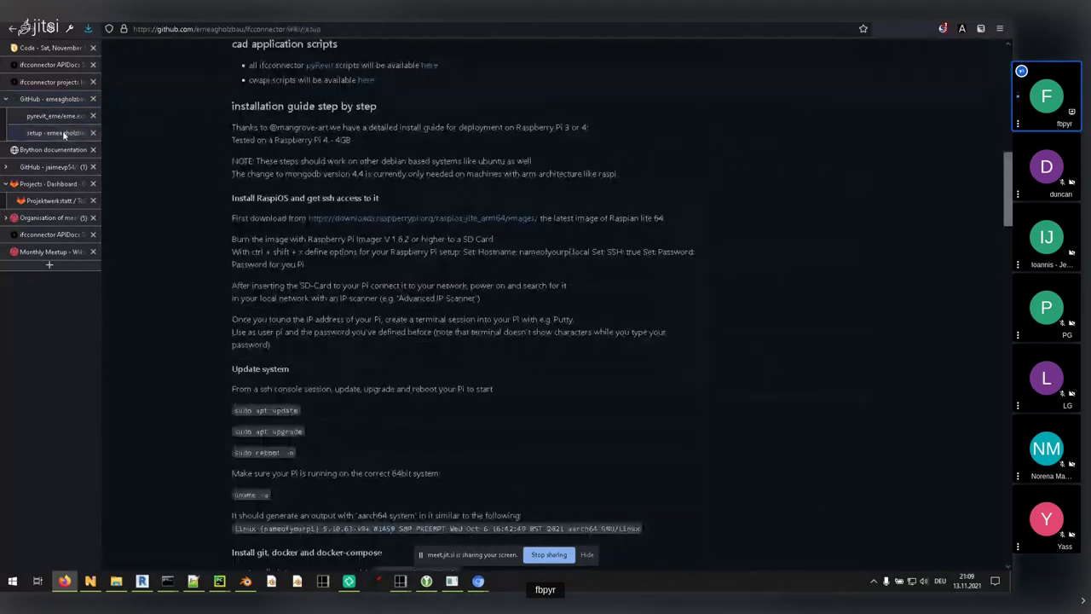
scroll(336, 236, "up", 2)
scroll(338, 236, "down", 3)
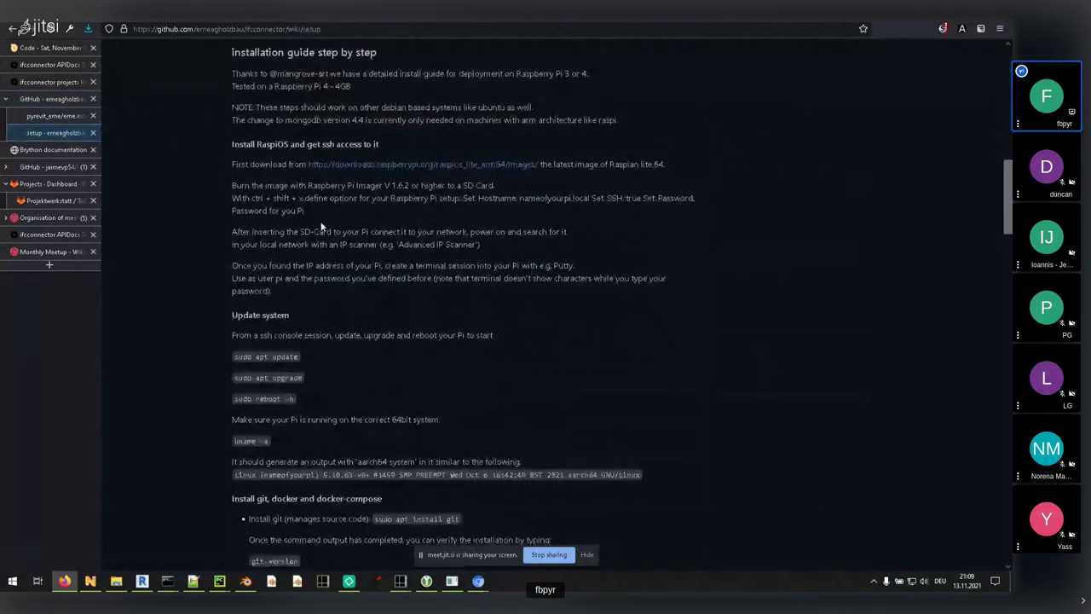
scroll(357, 330, "down", 10)
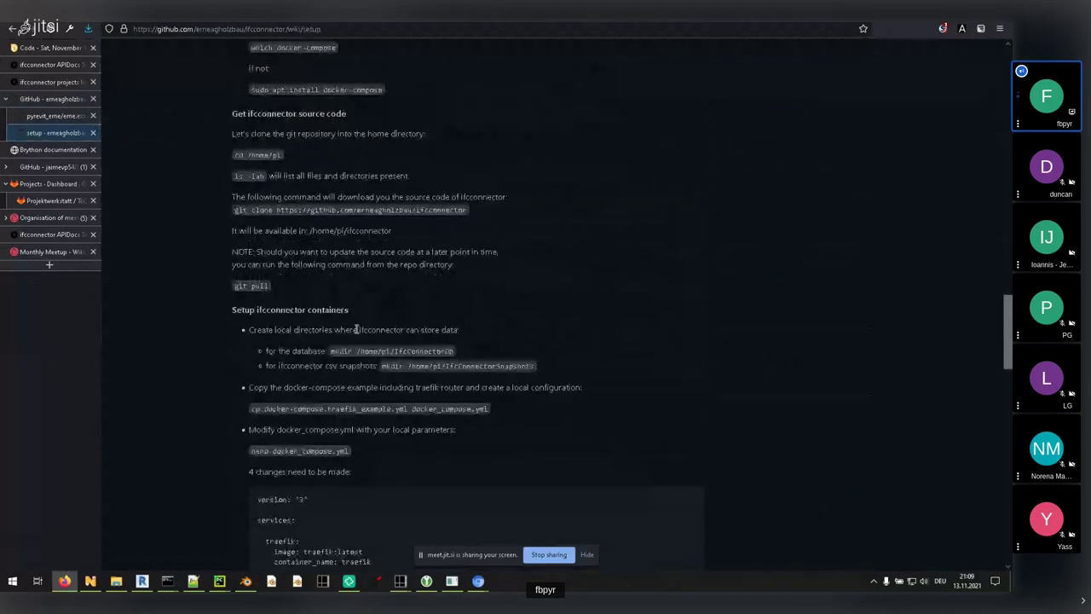
scroll(359, 330, "down", 2)
scroll(360, 328, "up", 8)
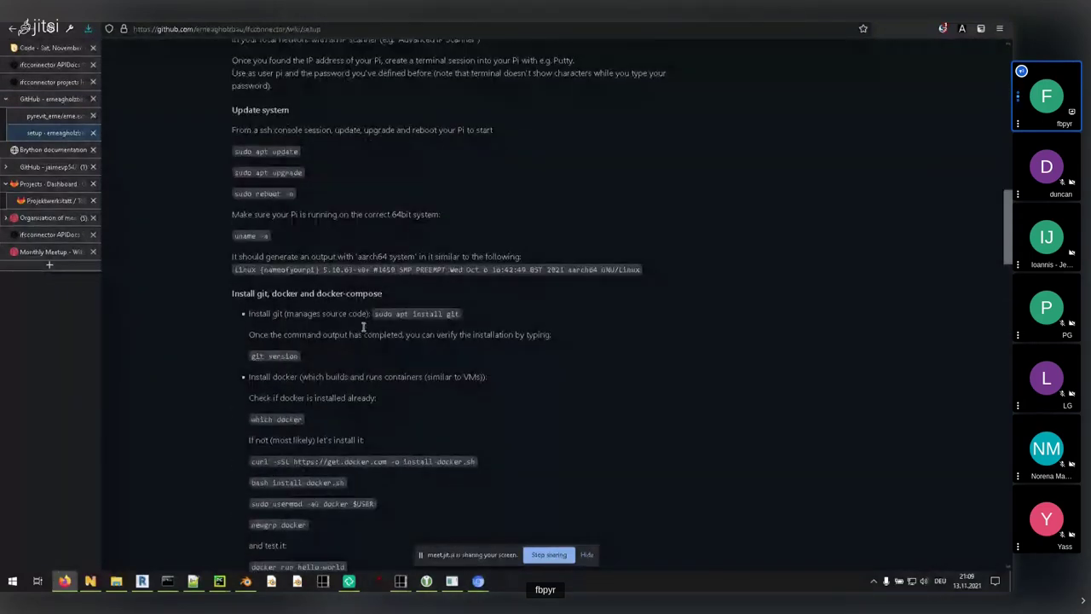
scroll(362, 326, "up", 1)
scroll(362, 327, "up", 9)
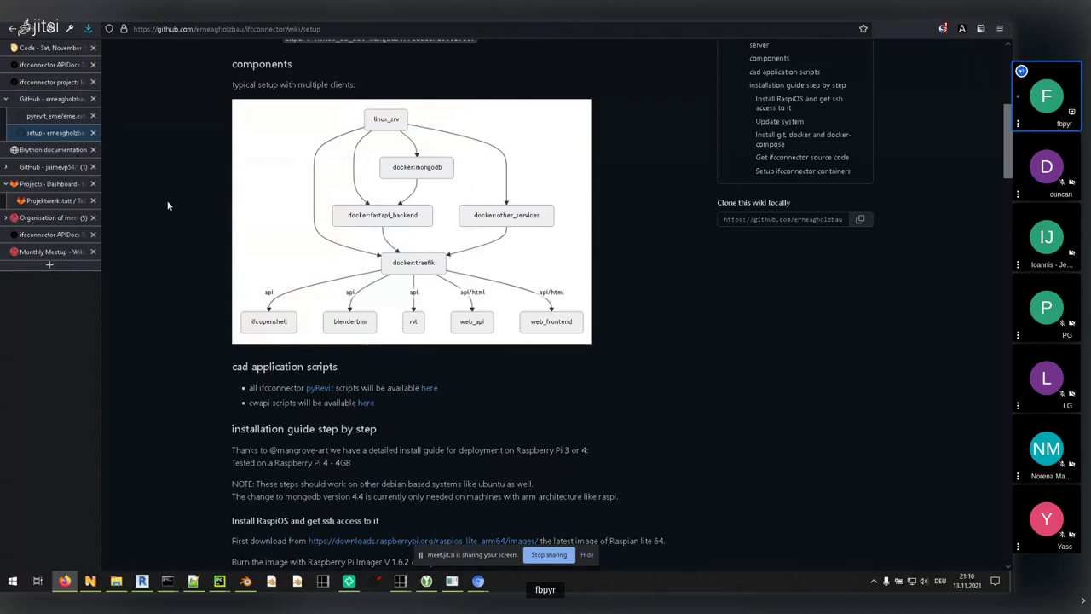
- Return to the ifcconnector README and highlight the line about it not being a full-blown 3d ifcconnector like speckle
left_click(57, 101)
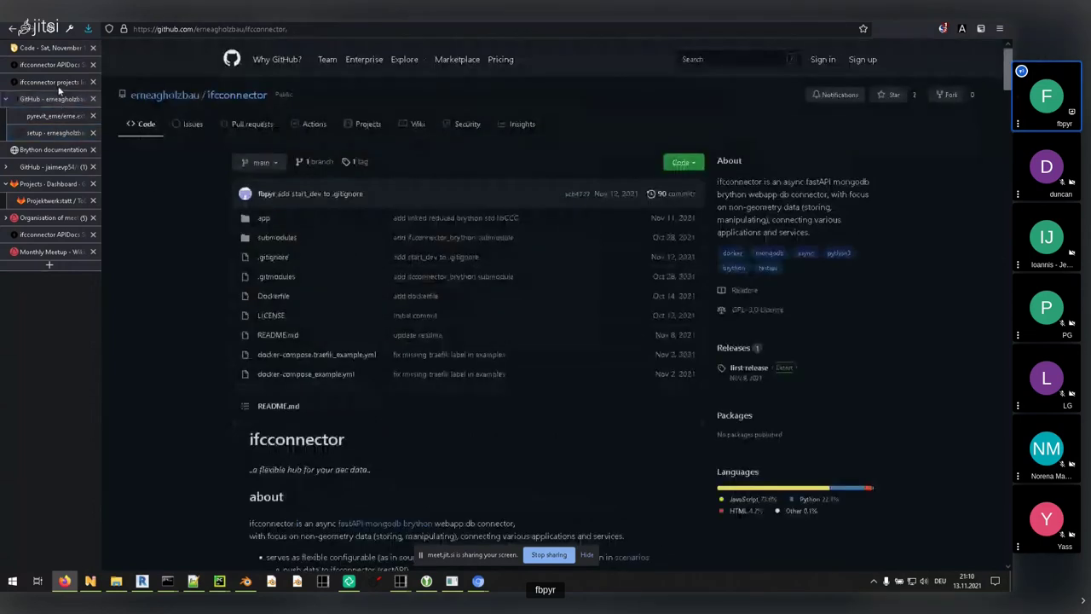
left_click(50, 48)
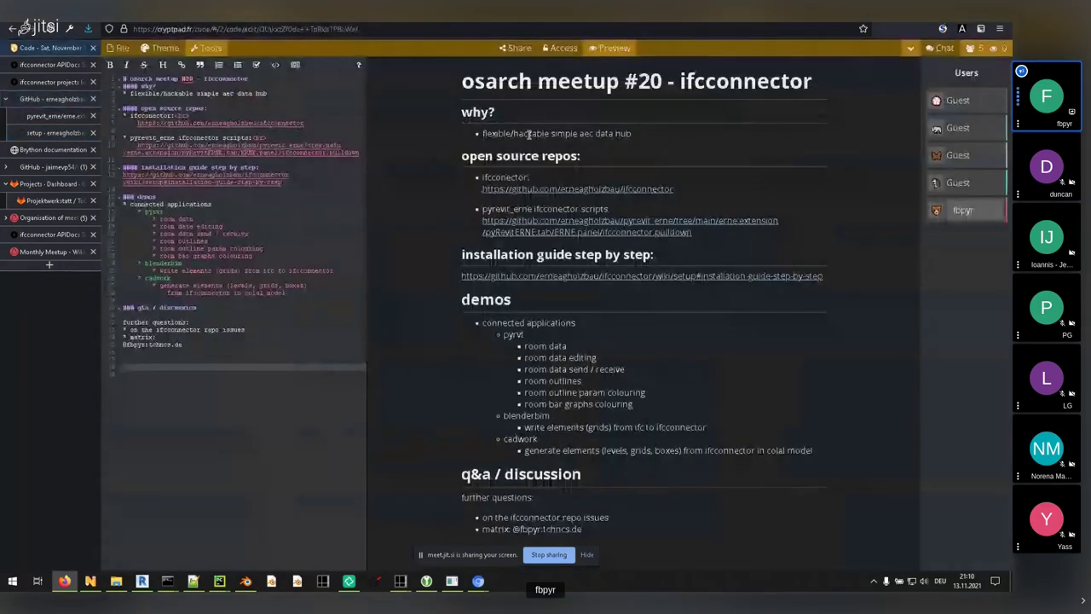
left_click(60, 100)
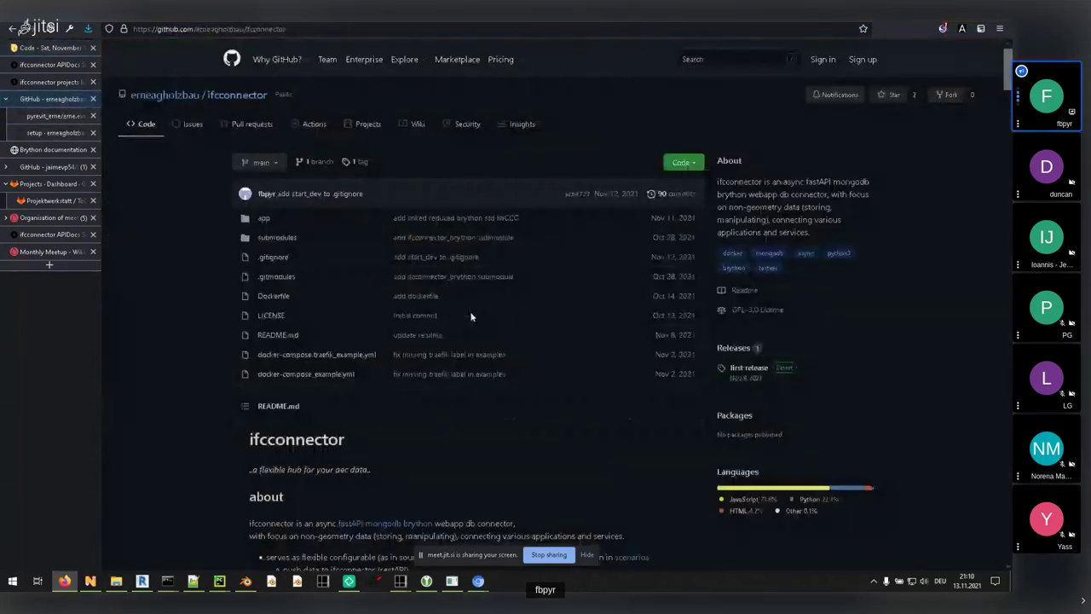
scroll(470, 316, "down", 5)
scroll(453, 339, "down", 1)
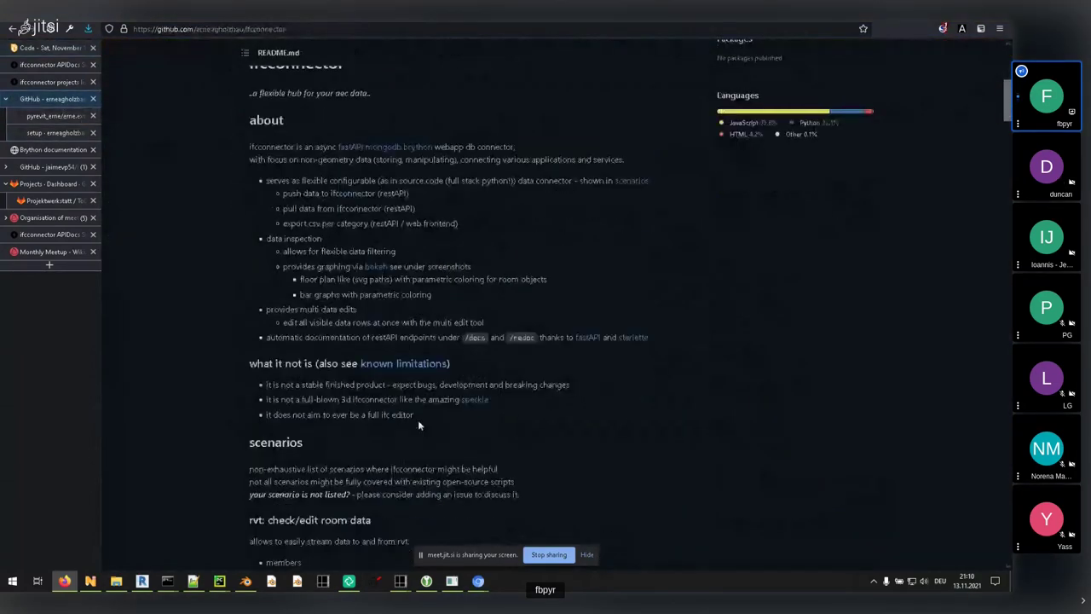
double_click(322, 402)
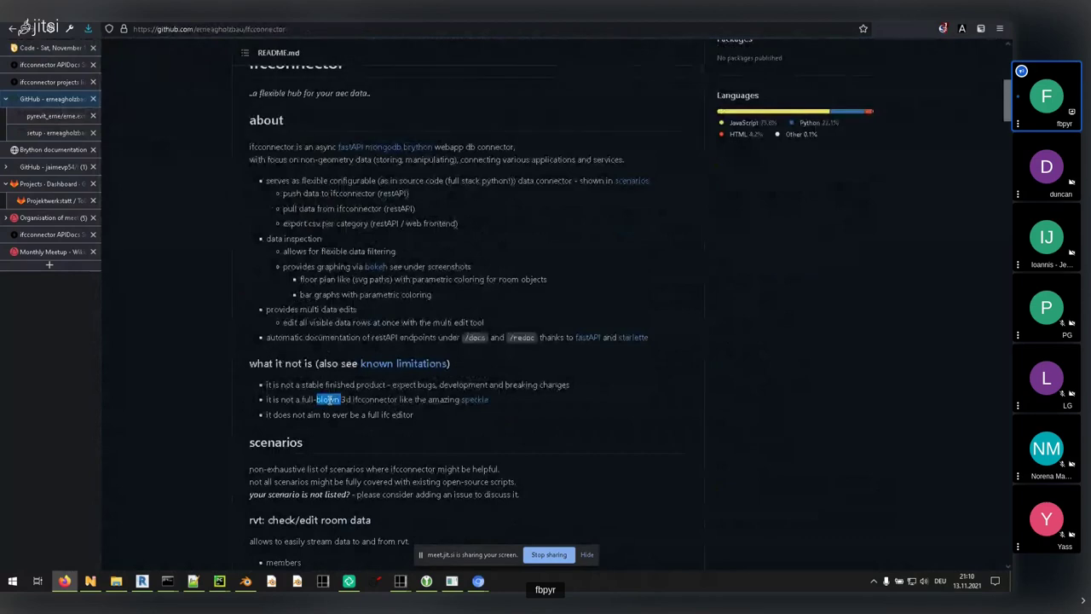
double_click(358, 400)
double_click(345, 400)
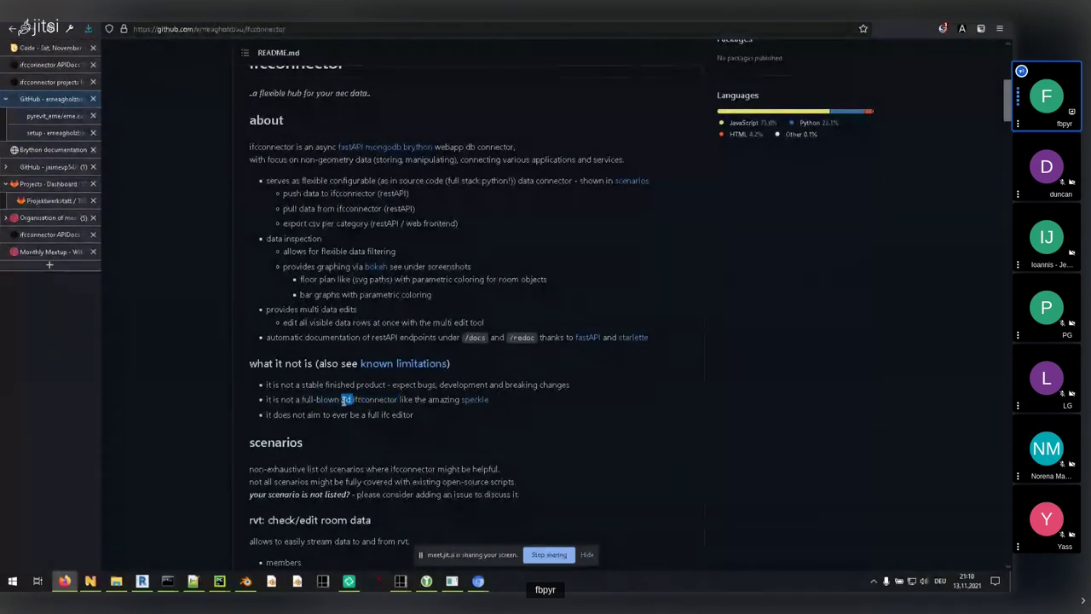
left_click_drag(508, 401, 271, 404)
left_click(281, 401)
- Highlight the configurable (as in source code) wording in the README's about section
double_click(358, 180)
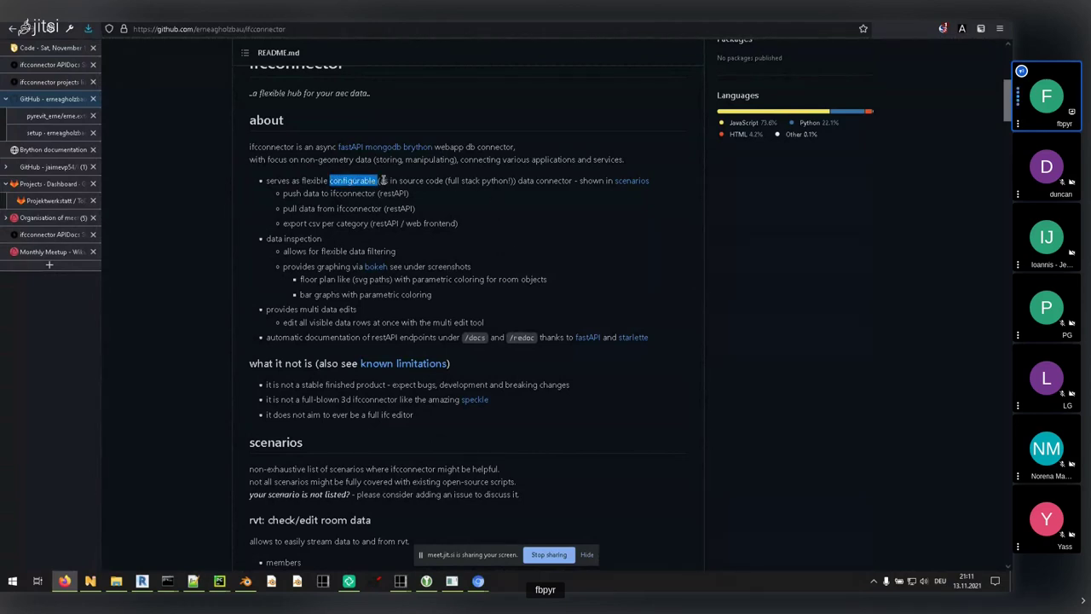
left_click_drag(381, 180, 452, 181)
left_click(469, 183)
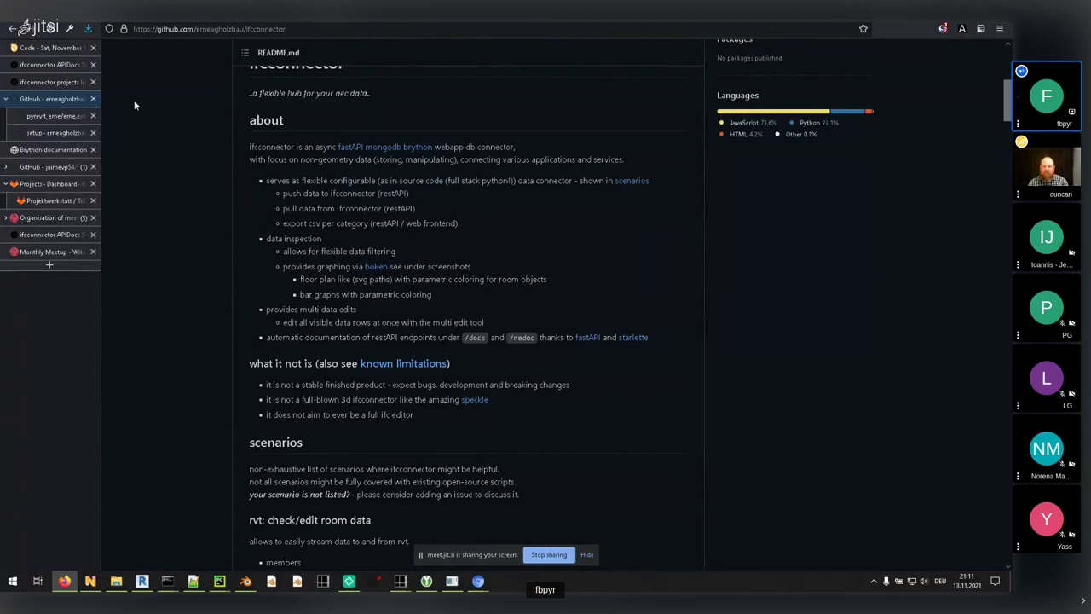
- Enlarge the ifcconnector README page to 160% and show its about section
left_click(47, 48)
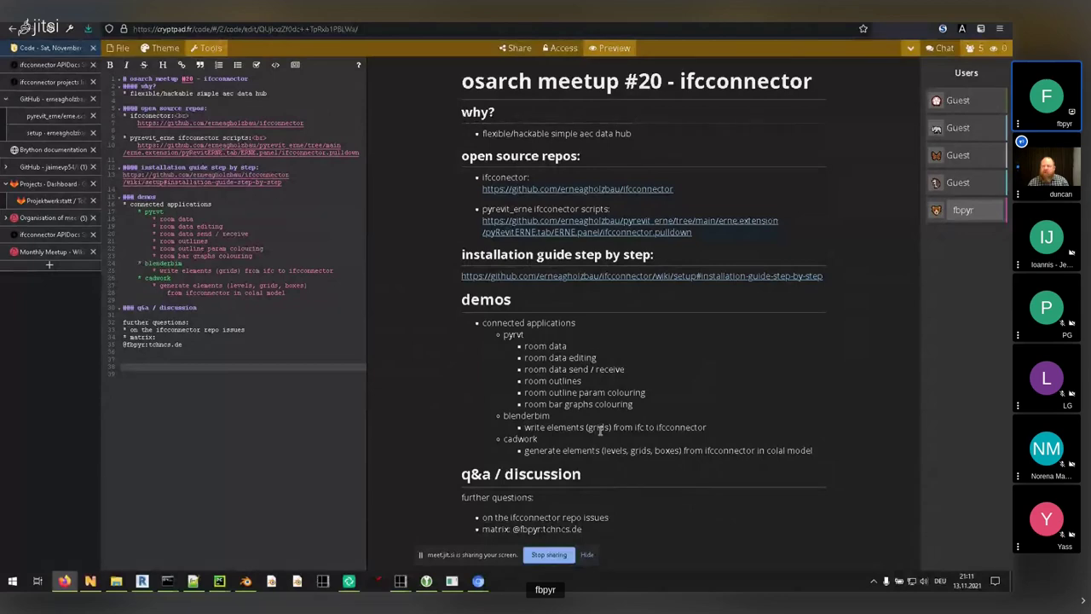
left_click(51, 98)
scroll(394, 290, "down", 1)
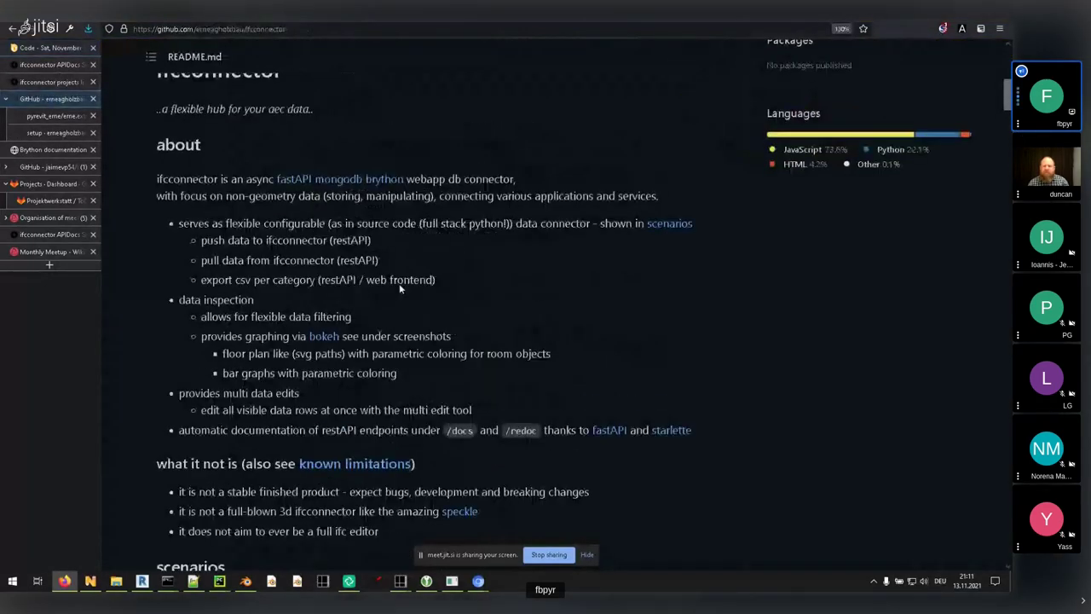
scroll(399, 283, "up", 2, "ctrl")
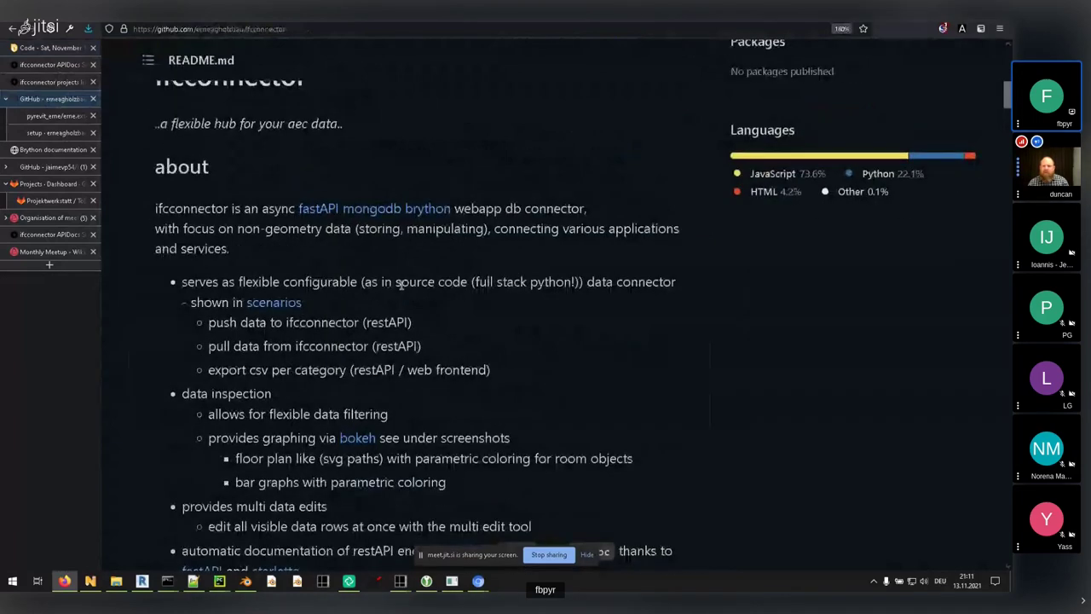
scroll(399, 284, "down", 2)
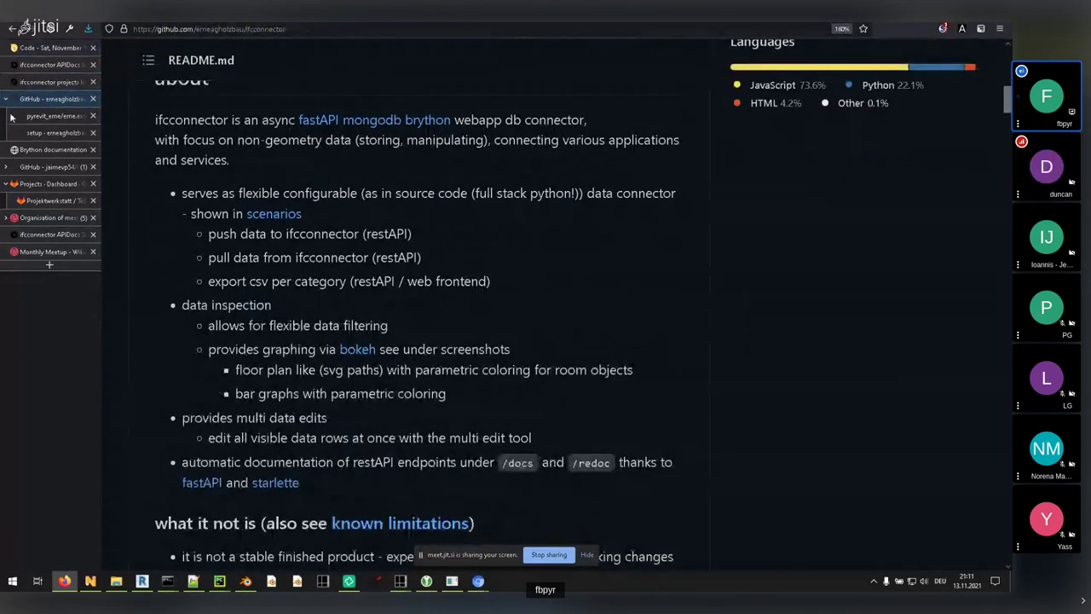
- Enlarge the meetup agenda page to 130% and narrow its code pane to give the preview more room
left_click(47, 47)
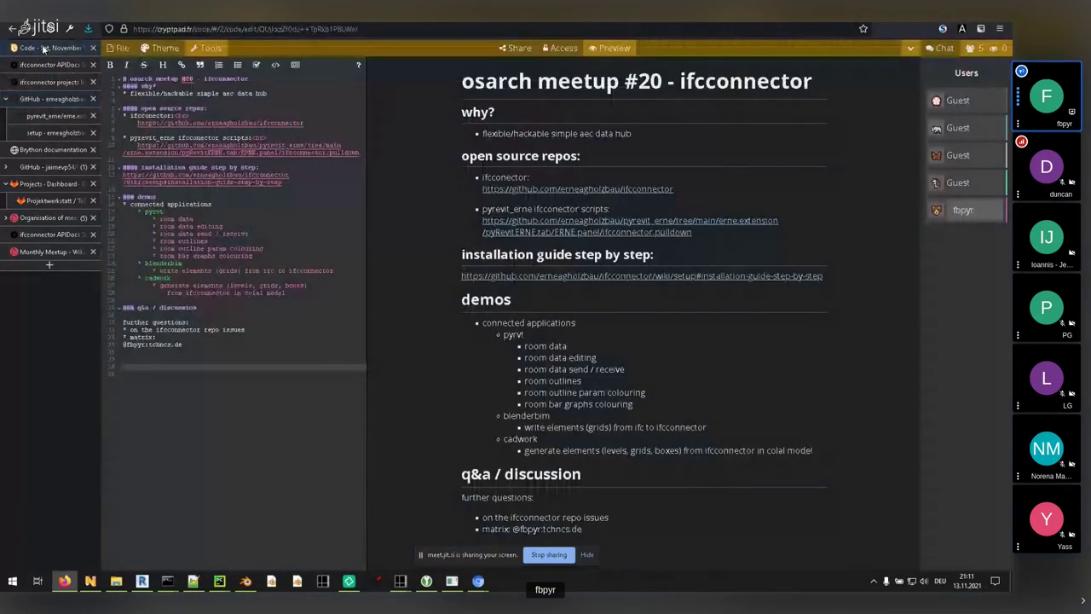
scroll(706, 338, "up", 2, "ctrl")
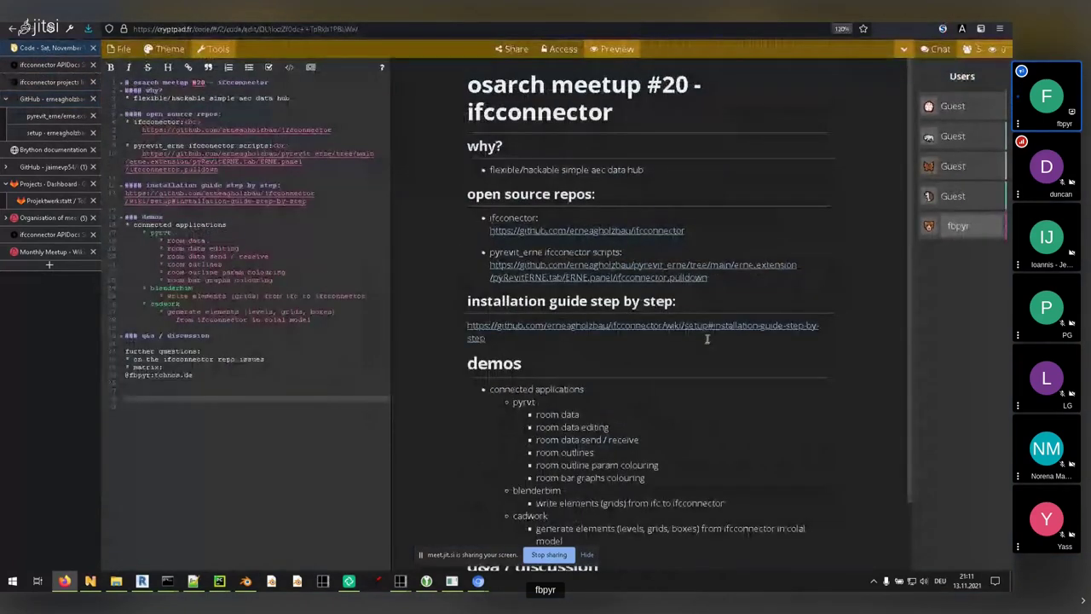
scroll(706, 338, "up", 1, "ctrl")
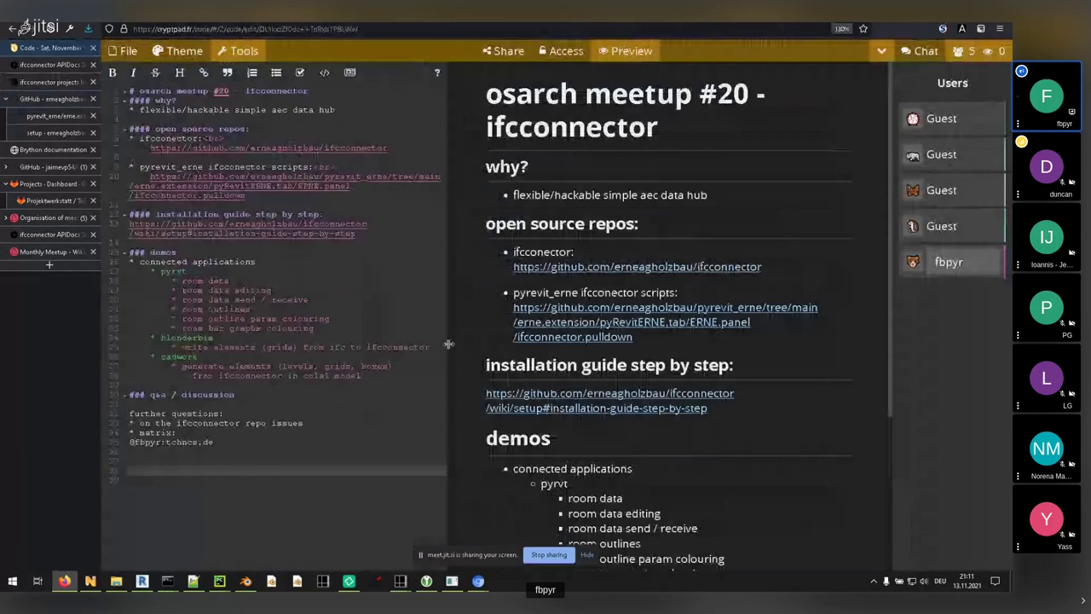
left_click_drag(448, 343, 313, 344)
scroll(731, 309, "down", 2)
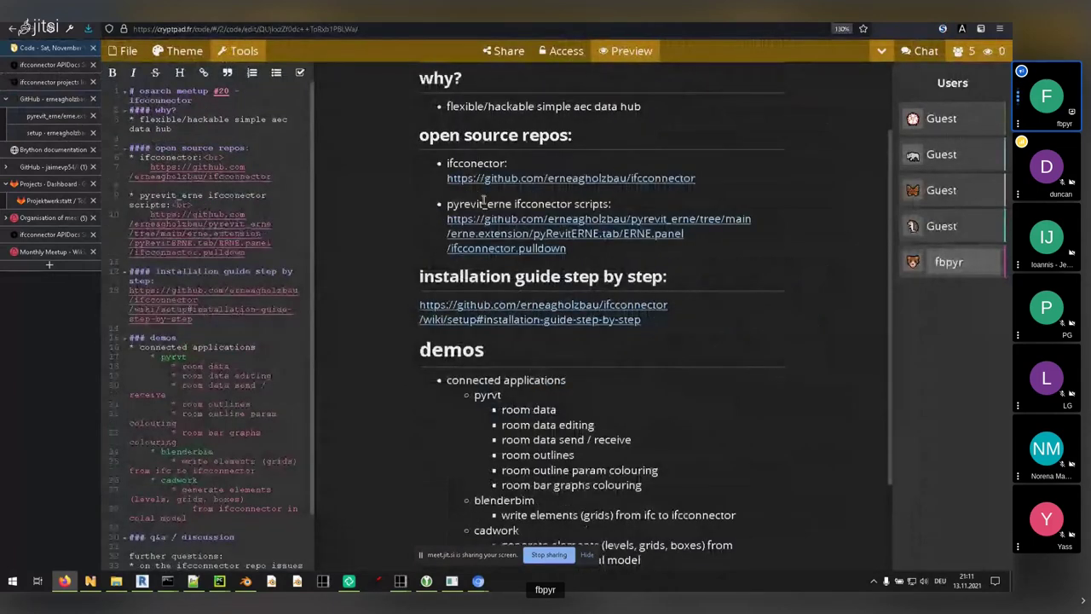
- Highlight the connected applications pyrvt, blenderbim and cadwork one after another in the demos section of the agenda preview
left_click(173, 159)
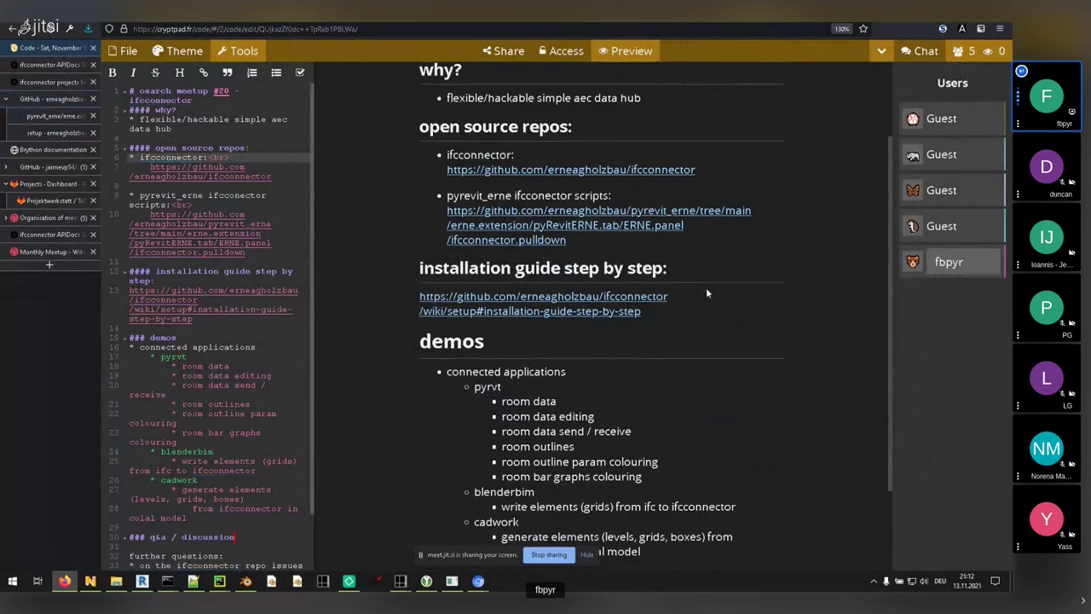
scroll(706, 281, "down", 2)
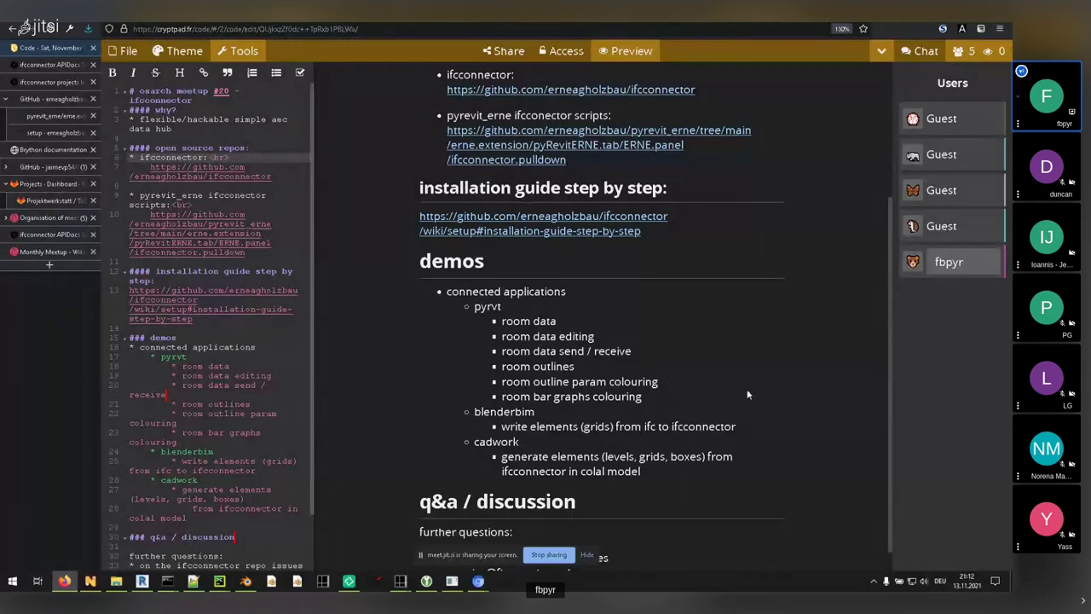
scroll(747, 388, "up", 2)
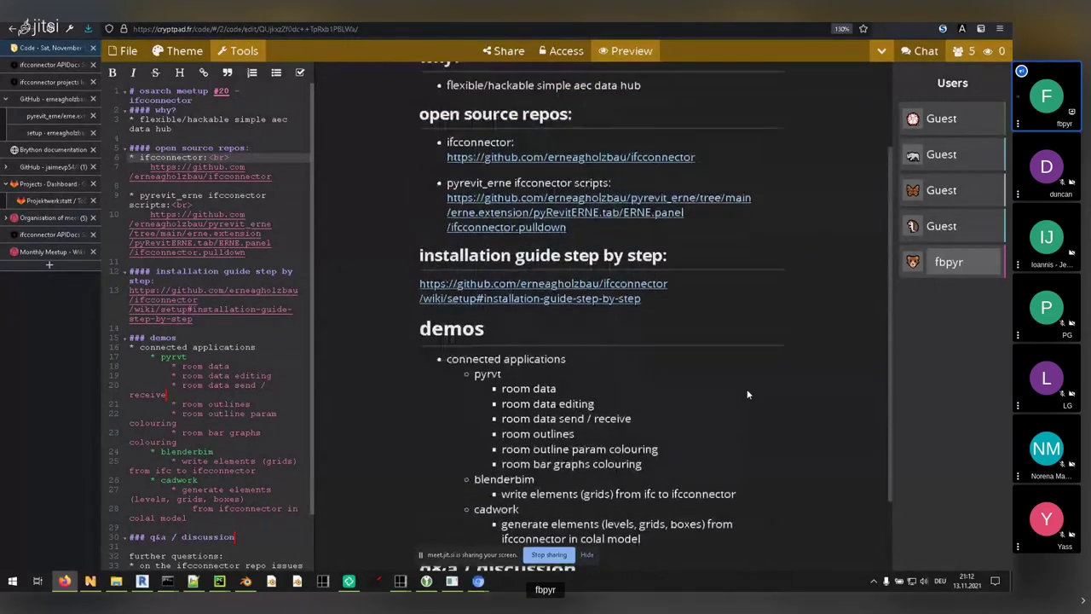
scroll(747, 389, "down", 2)
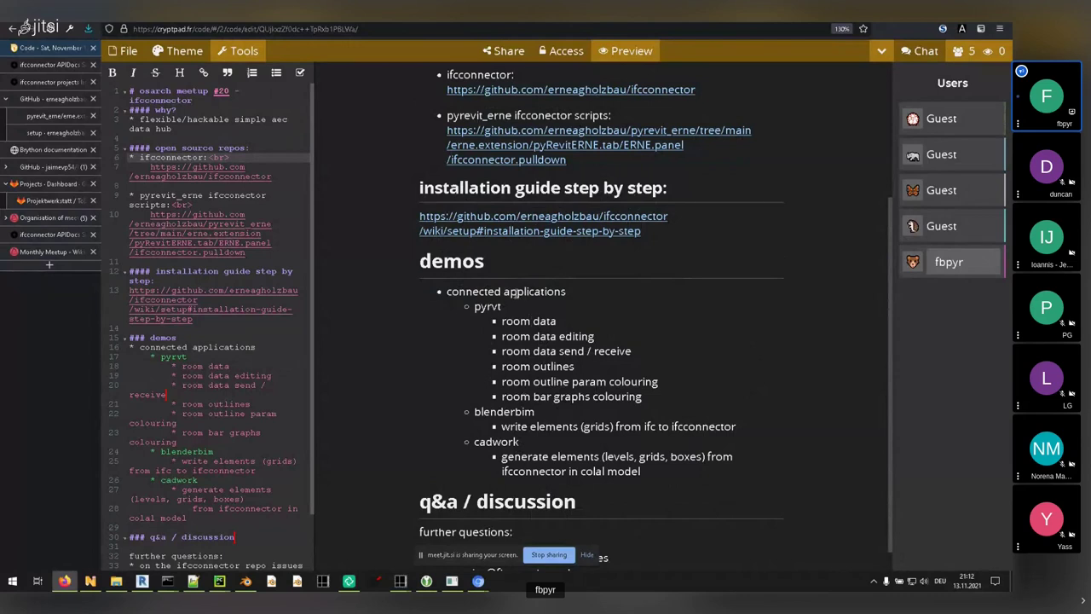
double_click(486, 306)
double_click(505, 411)
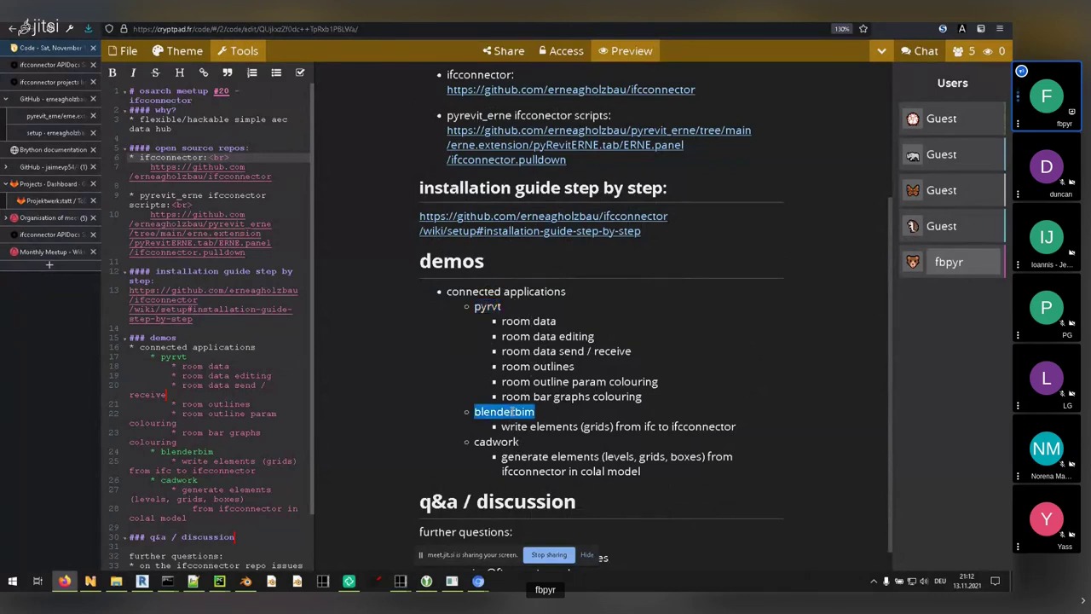
left_click(582, 429)
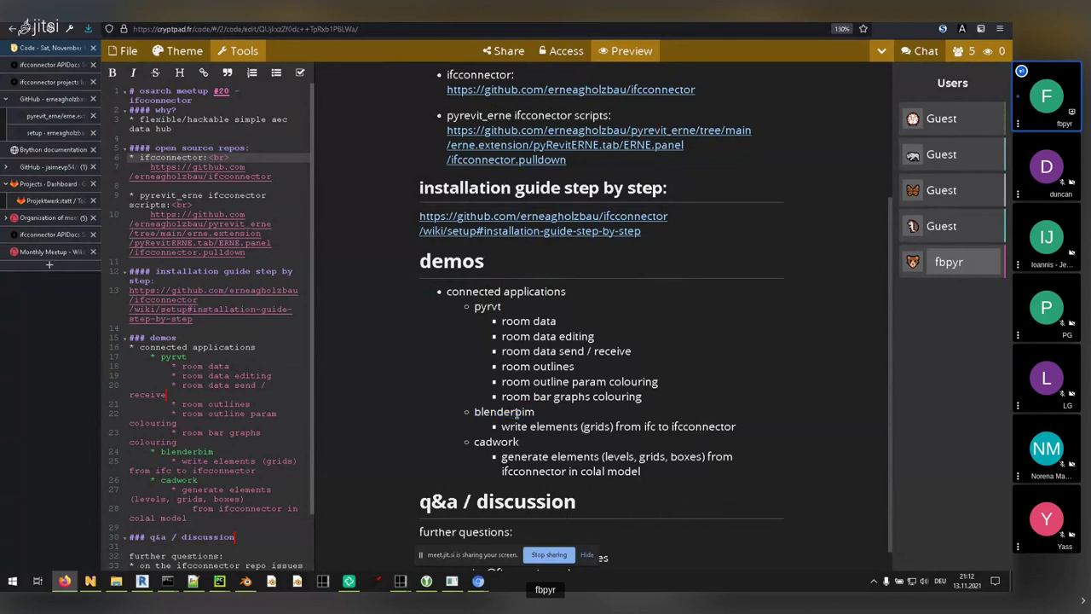
double_click(505, 440)
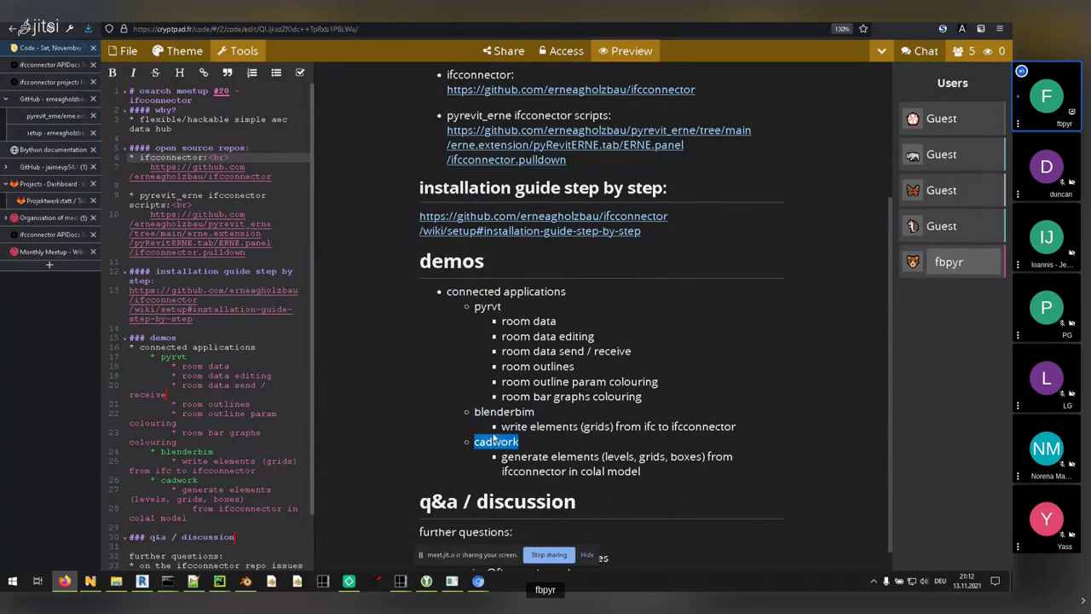
- Highlight the pyrvt demo items from room data to room bar graphs colouring in the agenda preview
scroll(544, 414, "up", 4)
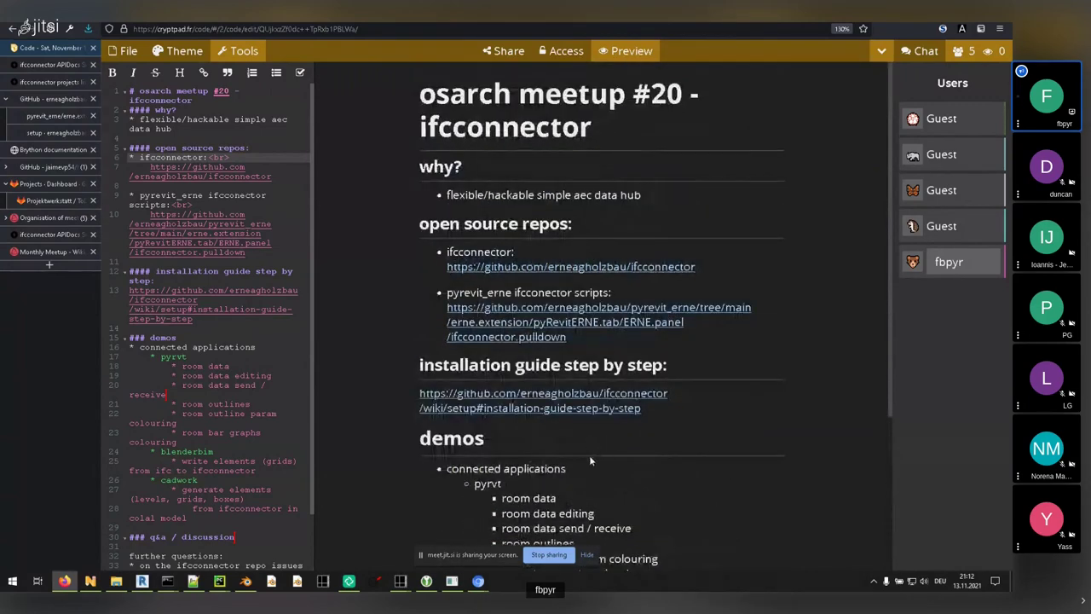
scroll(589, 456, "down", 4)
left_click_drag(482, 307, 582, 394)
left_click(581, 394)
left_click_drag(655, 402, 482, 321)
left_click(529, 321)
scroll(602, 309, "up", 4)
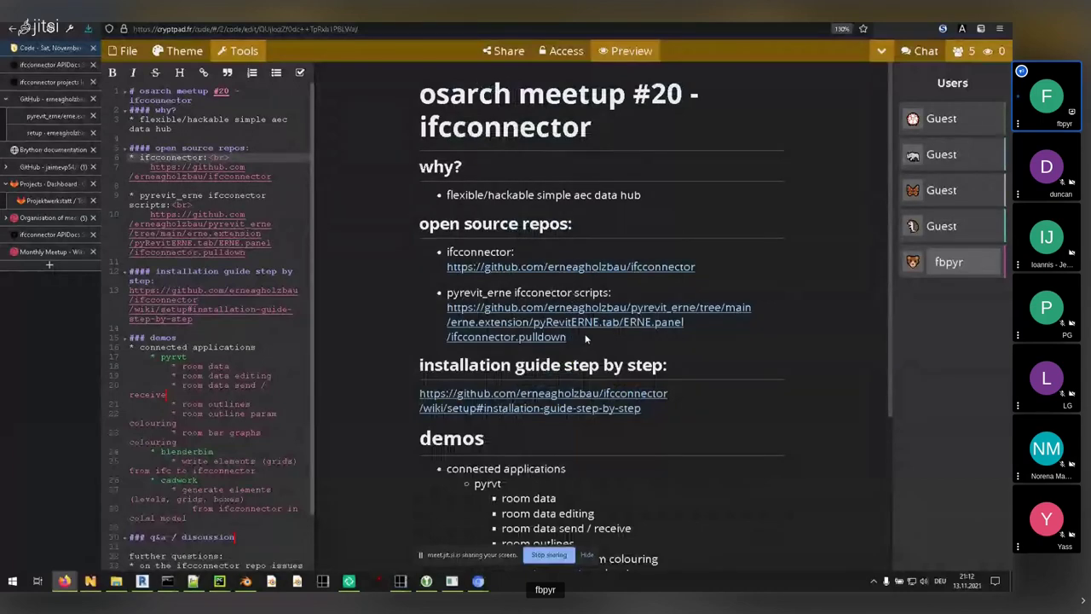
scroll(625, 323, "down", 4)
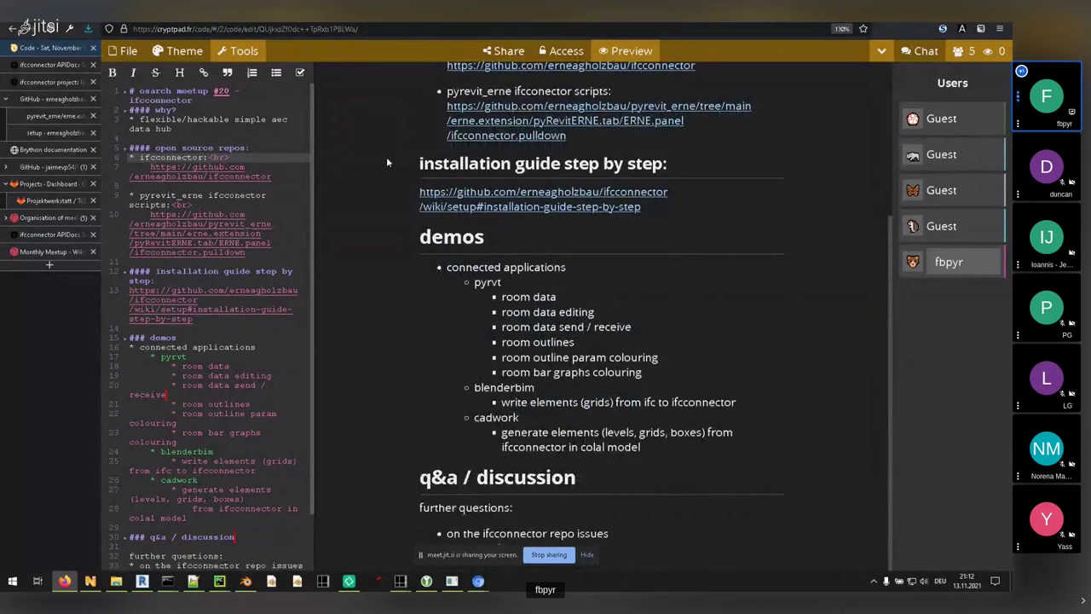
- Switch to the ifcconnector README and show the components diagram of the typical setup with multiple clients
left_click(63, 100)
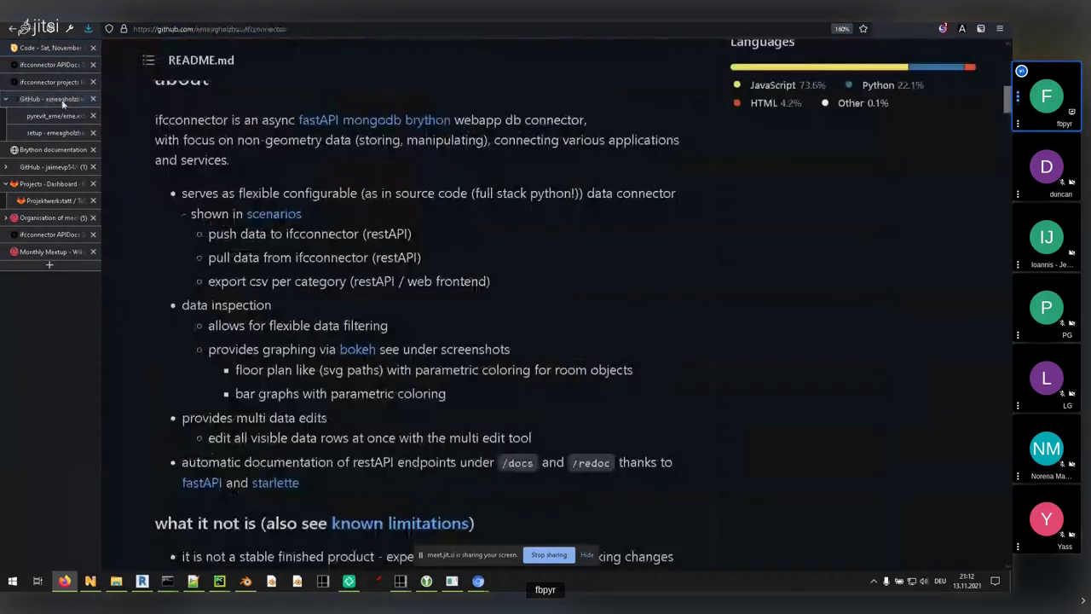
scroll(468, 329, "down", 20)
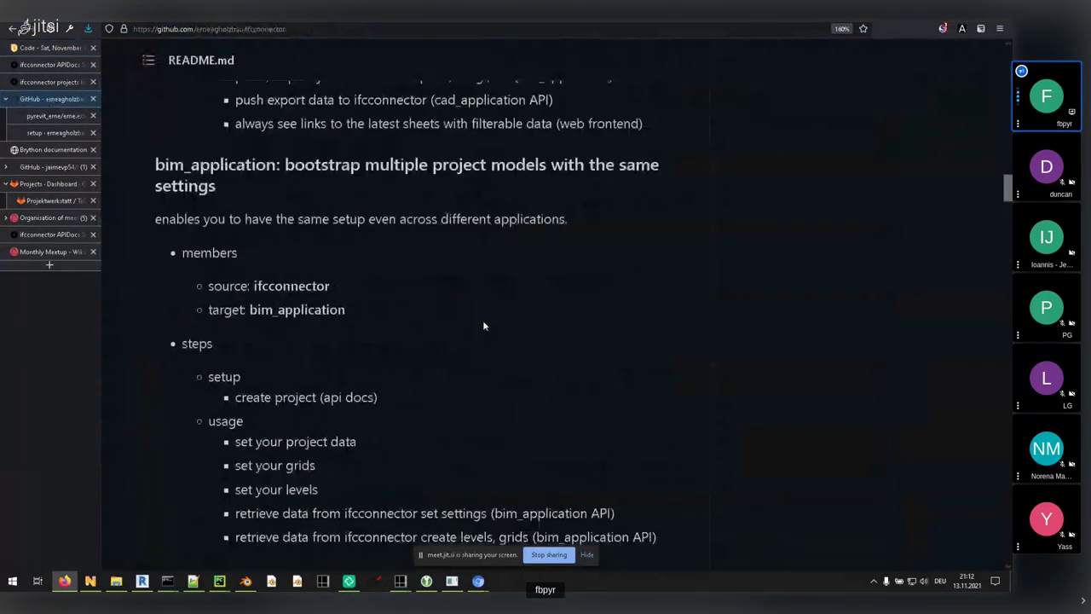
scroll(487, 322, "down", 15)
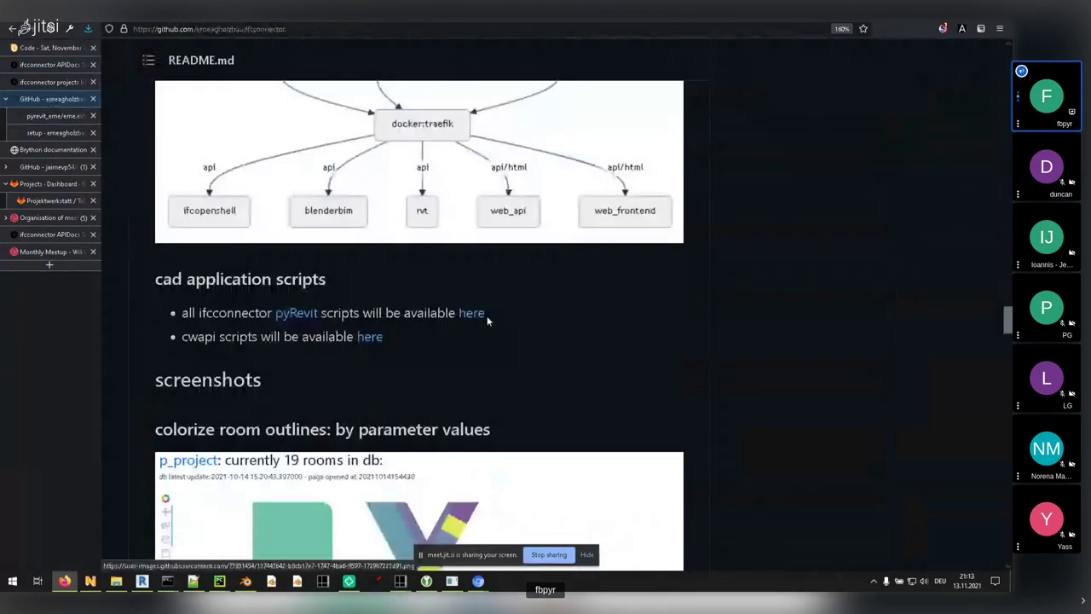
scroll(474, 316, "up", 3)
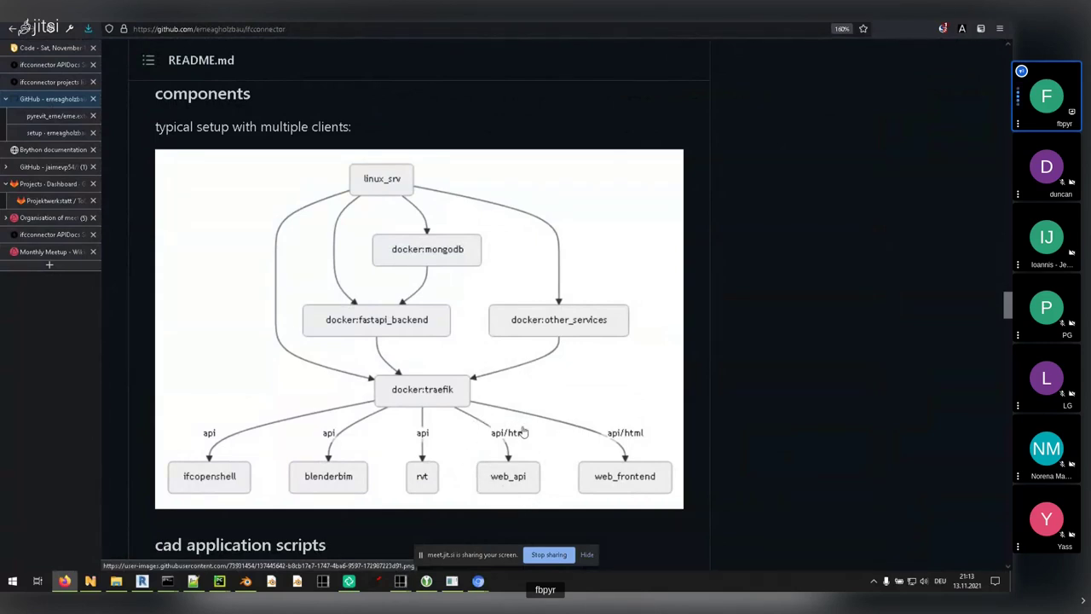
- Open the ifcconnector API docs and go through the endpoint groups from api_projects down to api_room_types
left_click(51, 67)
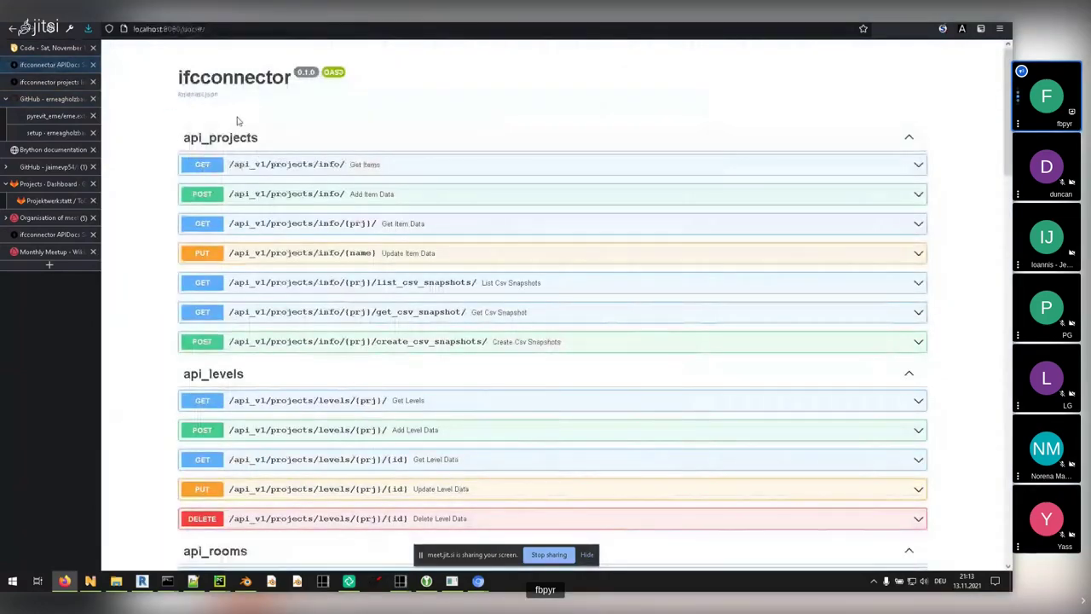
scroll(225, 295, "down", 2)
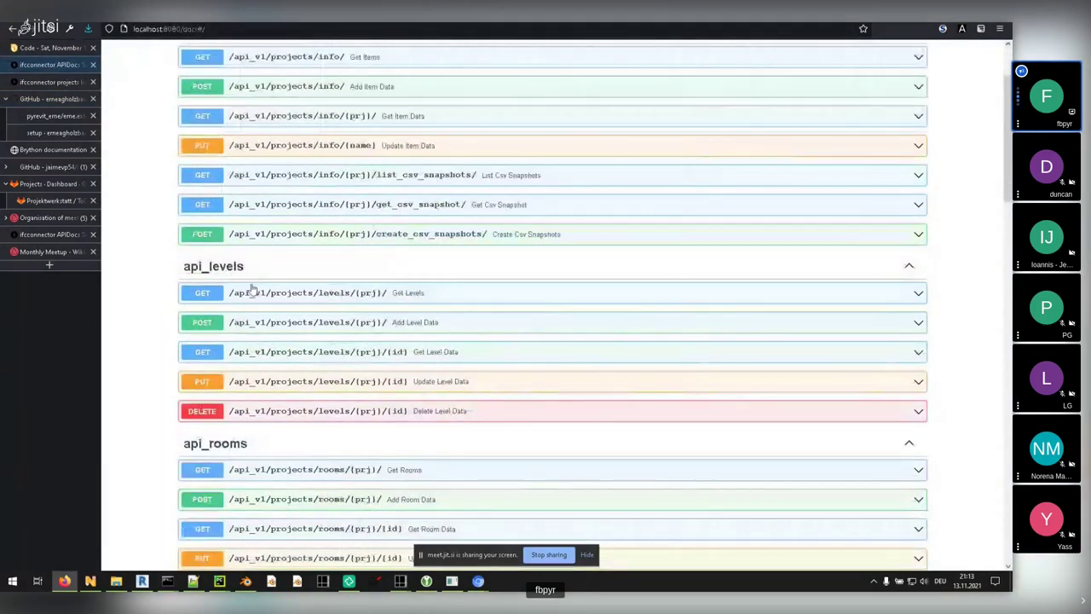
scroll(251, 290, "up", 2)
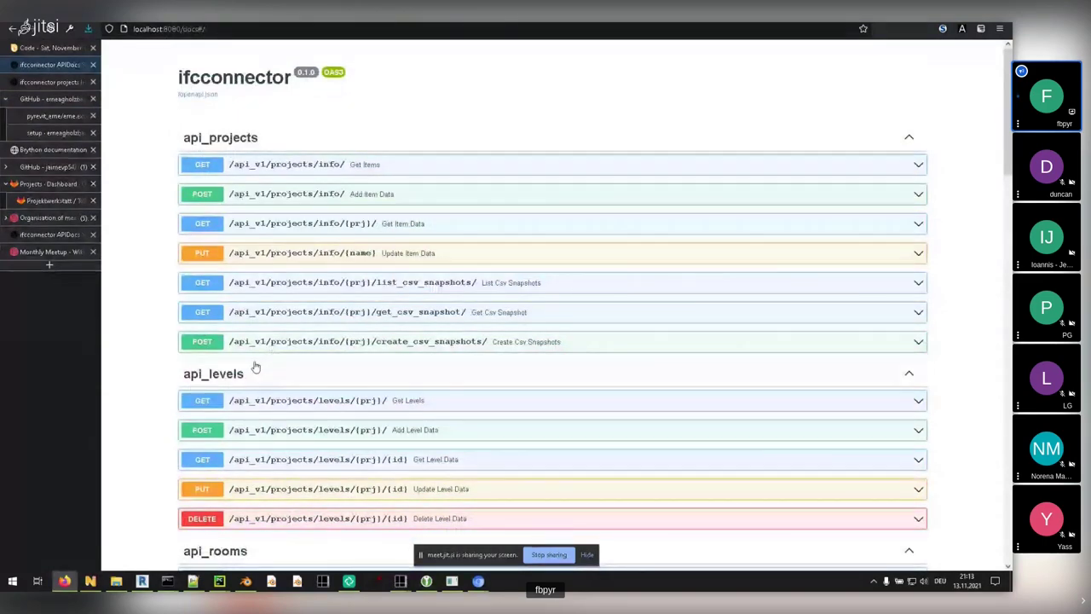
scroll(256, 359, "down", 2)
scroll(260, 341, "down", 3)
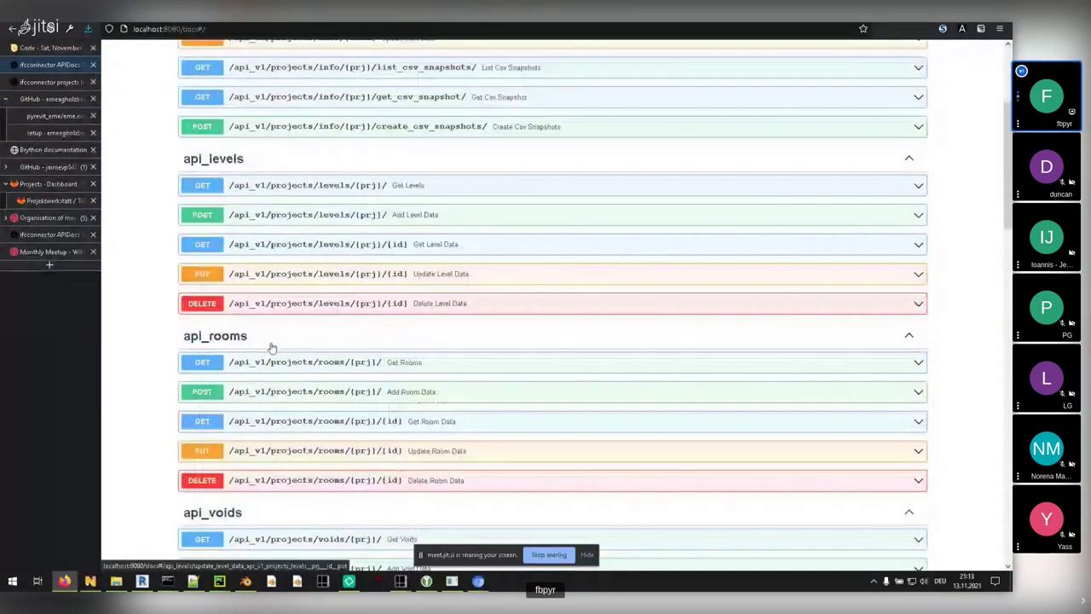
scroll(281, 341, "down", 11)
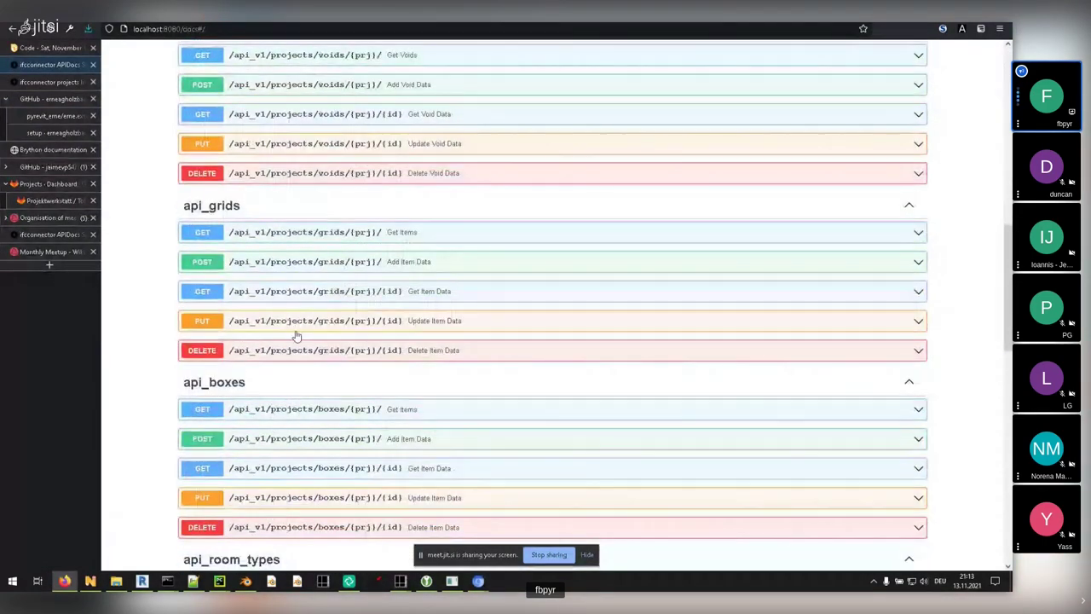
scroll(256, 334, "down", 5)
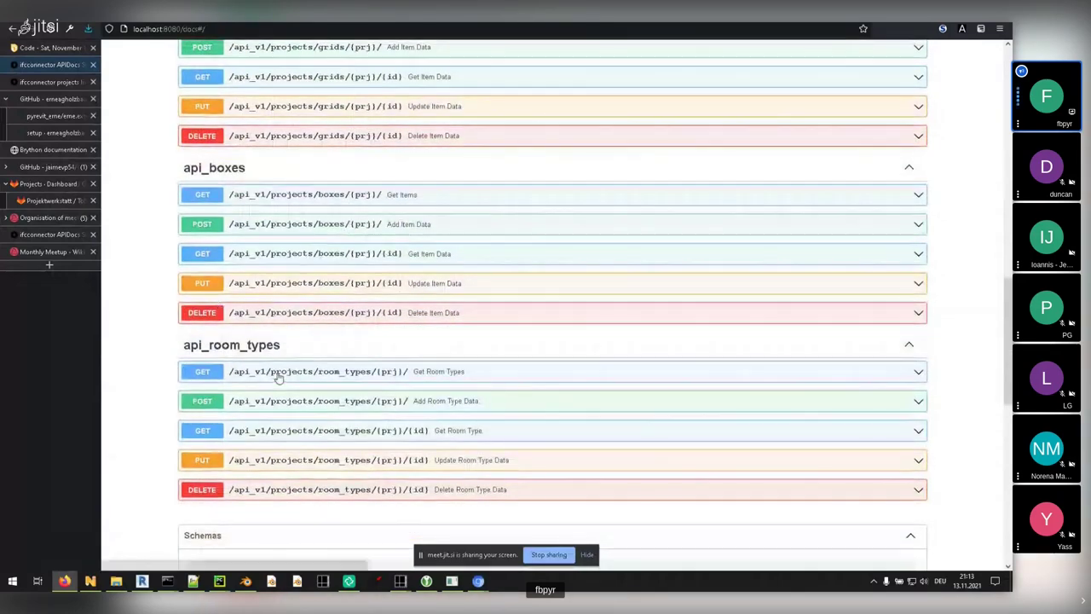
- Go back through the boxes, grids, voids and rooms endpoint groups up to the CSV snapshot endpoints in api_projects
scroll(220, 365, "up", 3)
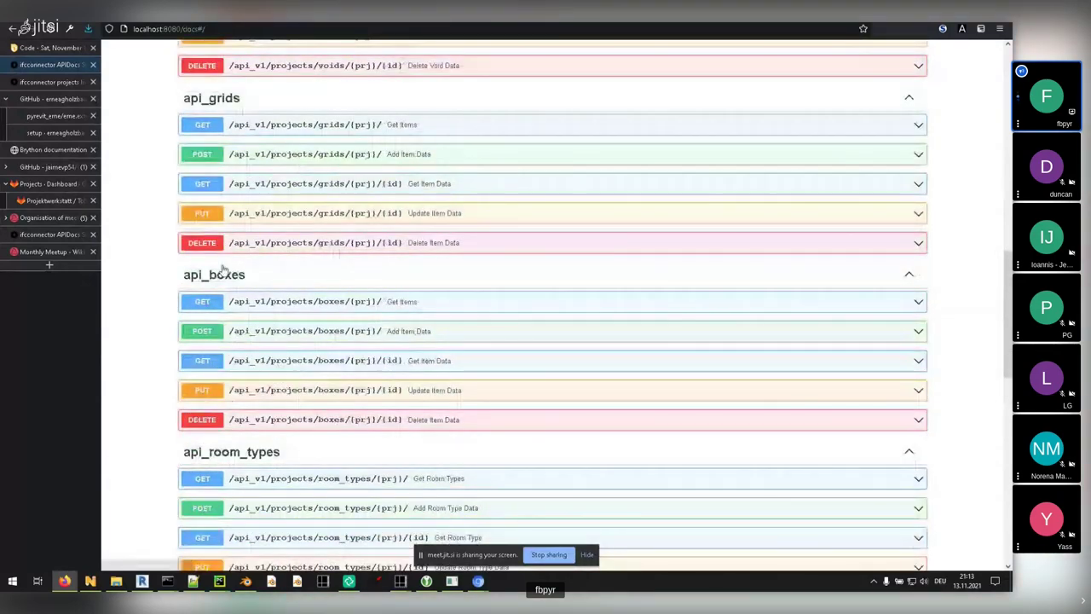
scroll(222, 270, "up", 5)
scroll(251, 364, "up", 3)
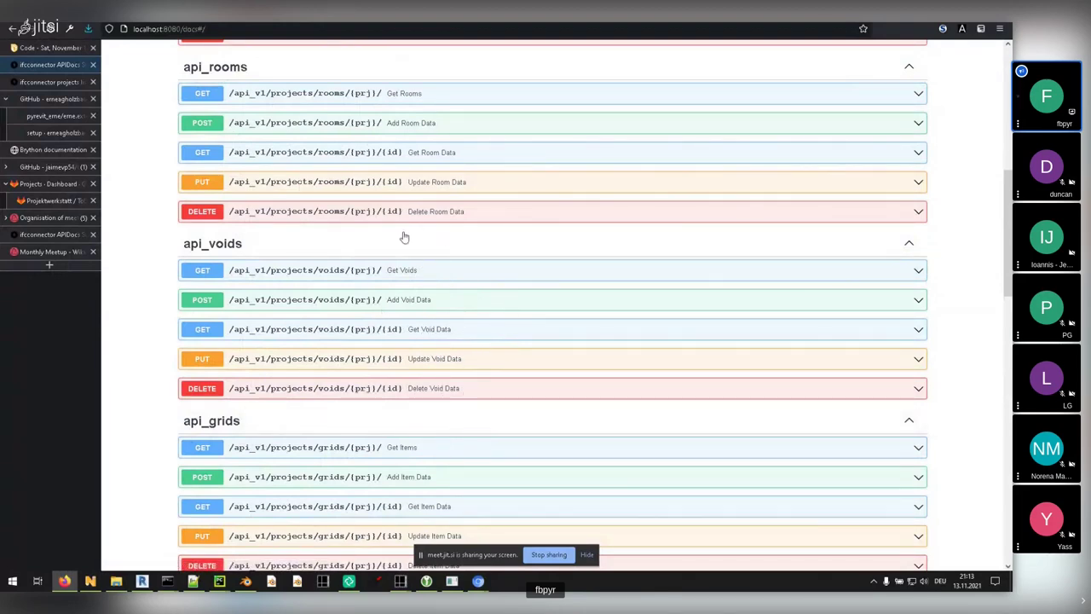
scroll(465, 384, "up", 3)
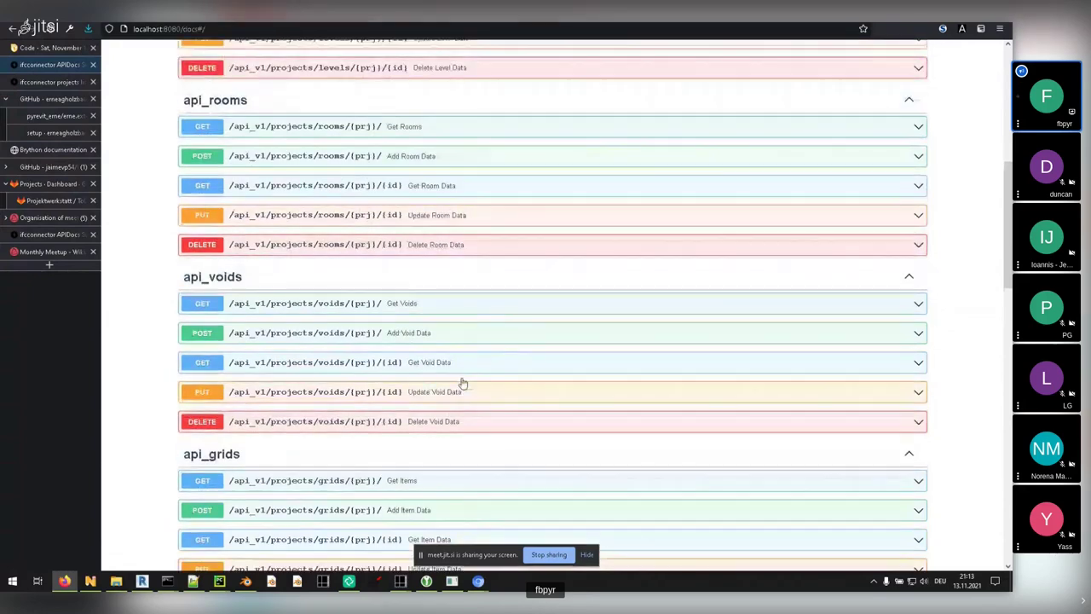
scroll(479, 388, "down", 1)
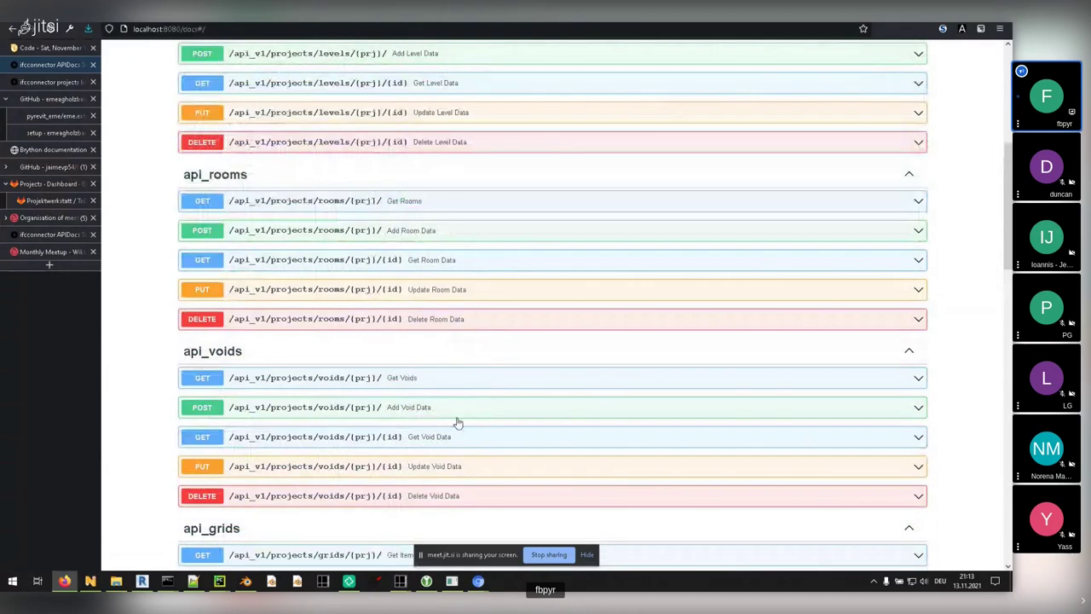
scroll(458, 421, "up", 4)
scroll(367, 256, "up", 5)
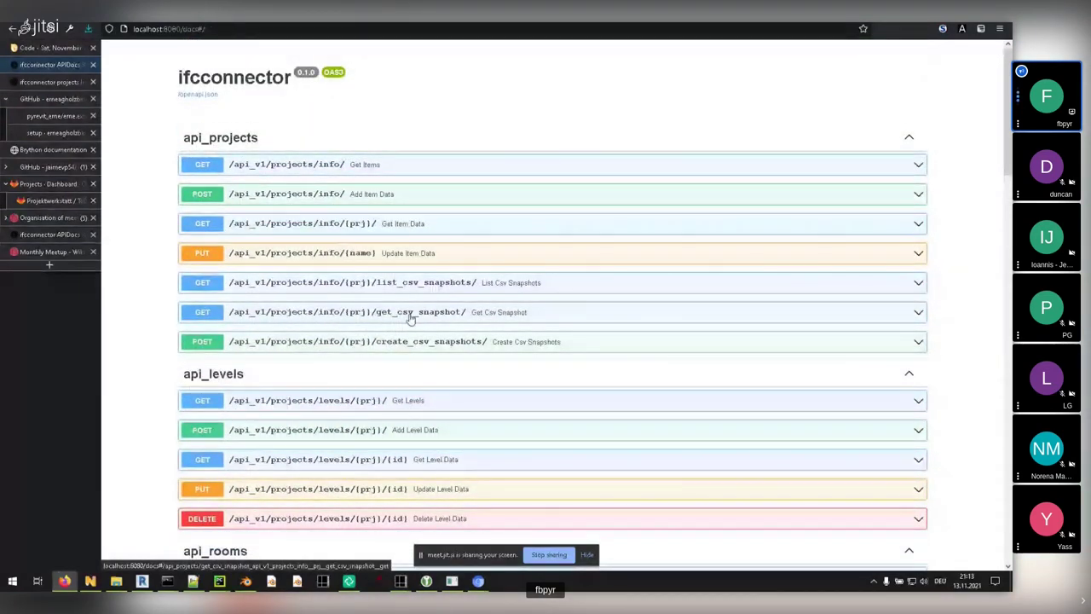
- Highlight the localhost:8080/docs address of the API documentation page
scroll(410, 317, "down", 3)
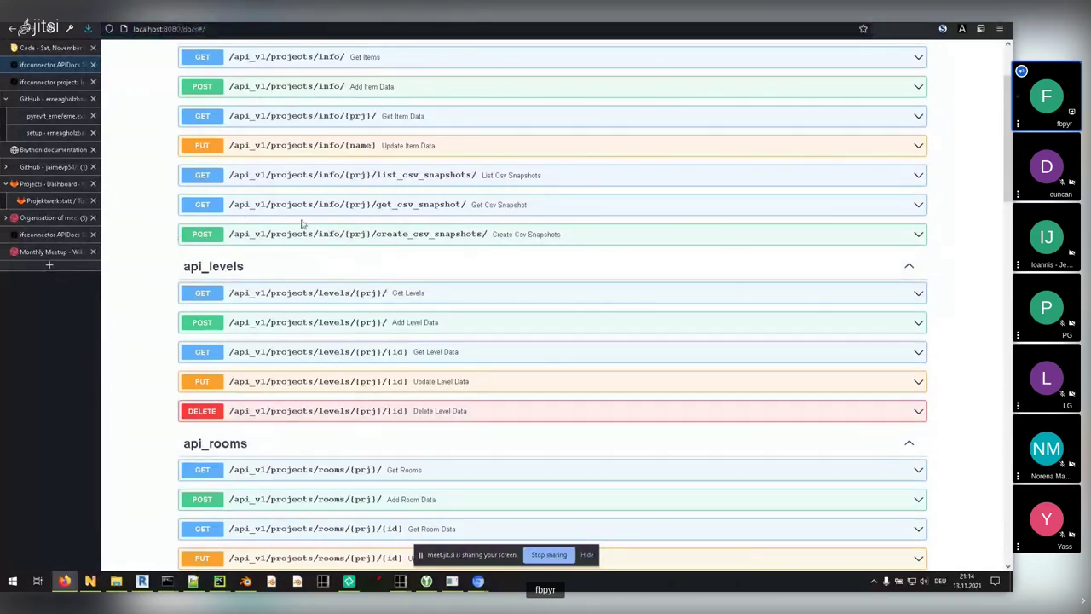
left_click(209, 29)
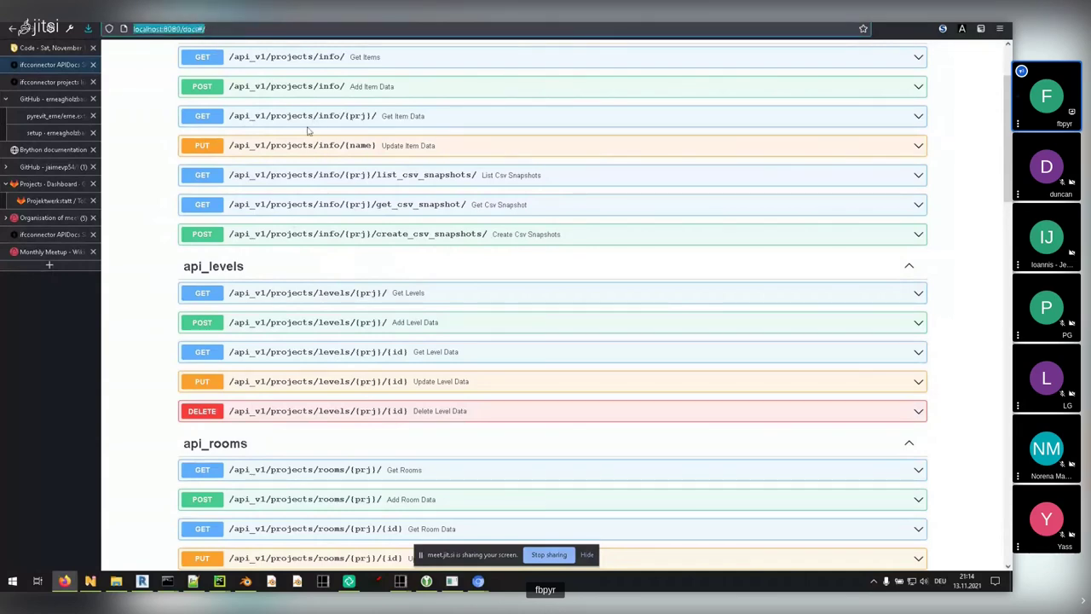
left_click(142, 154)
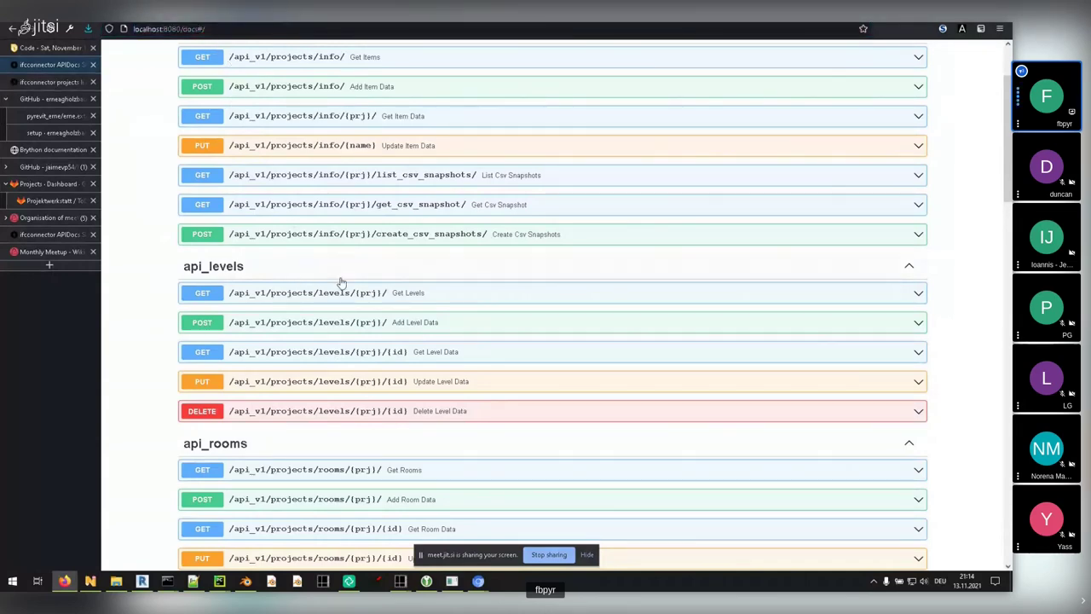
- Show the api_projects endpoints once more and return to the components diagram in the ifcconnector README
scroll(339, 283, "up", 1)
scroll(341, 282, "up", 1)
scroll(348, 277, "down", 1)
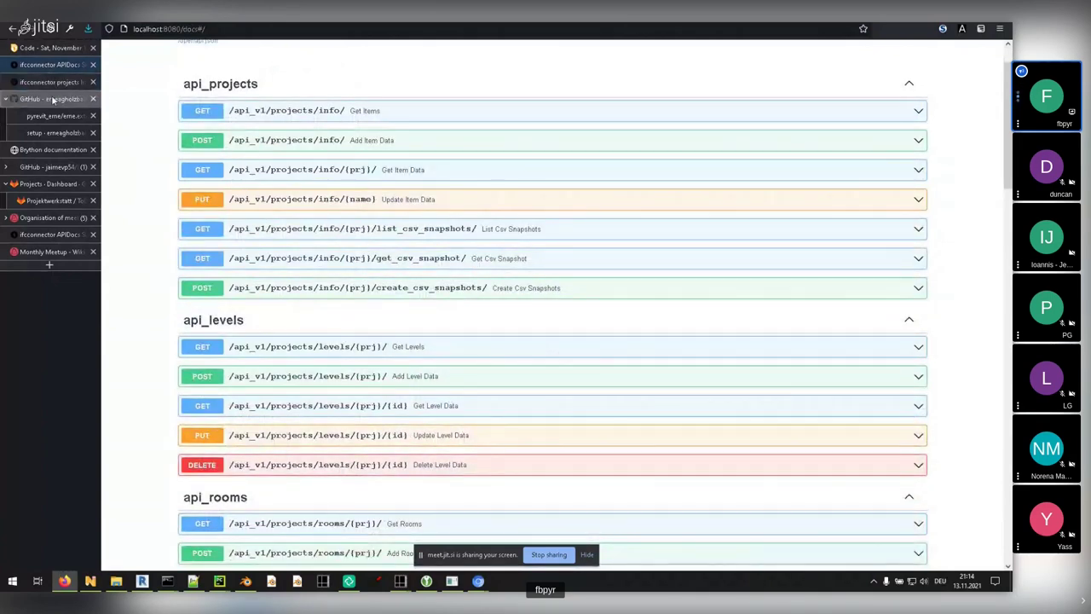
left_click(53, 99)
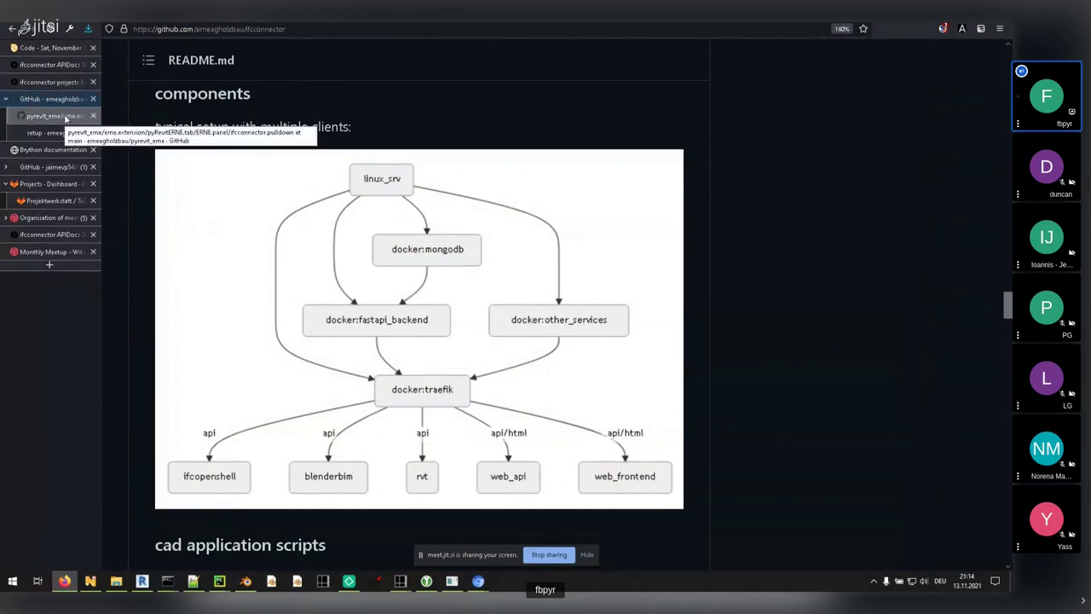
- Open the ifcconnector projects web page and highlight the web part of its address
left_click(61, 83)
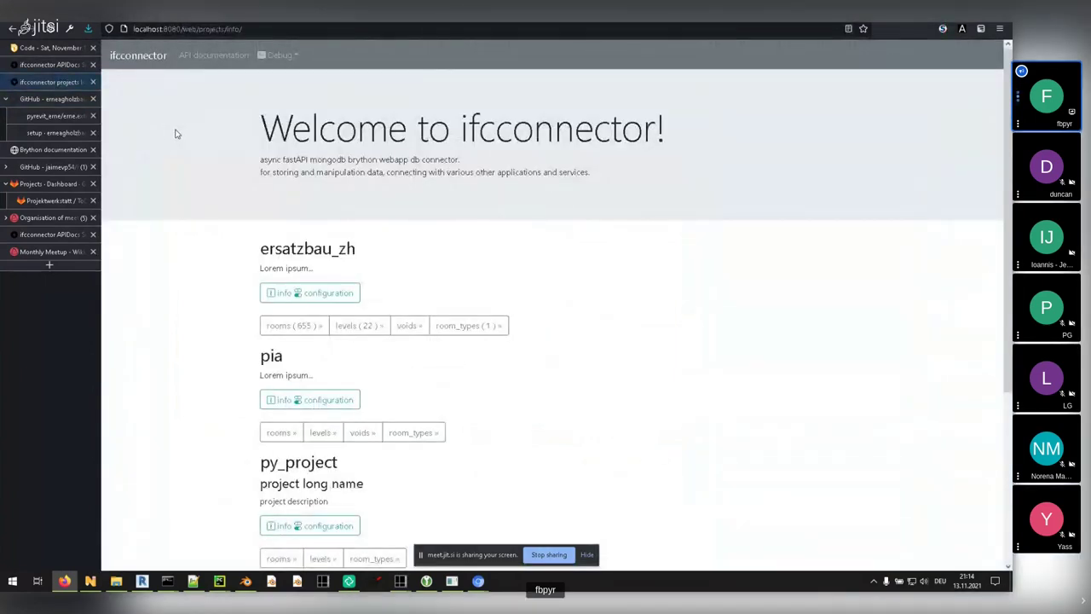
scroll(177, 137, "down", 2)
scroll(177, 139, "up", 2)
double_click(189, 29)
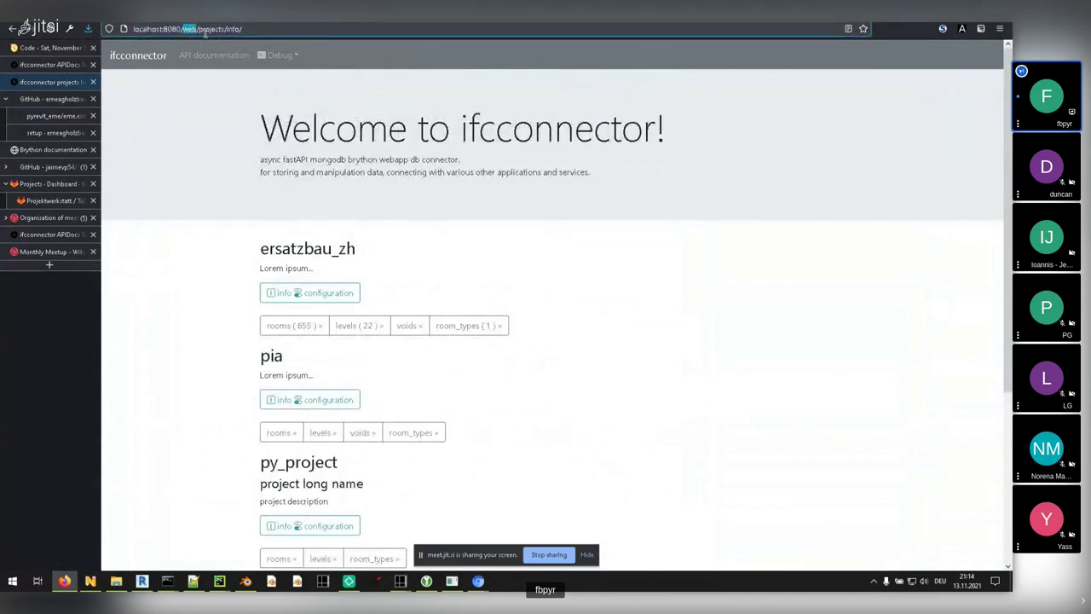
left_click(220, 204)
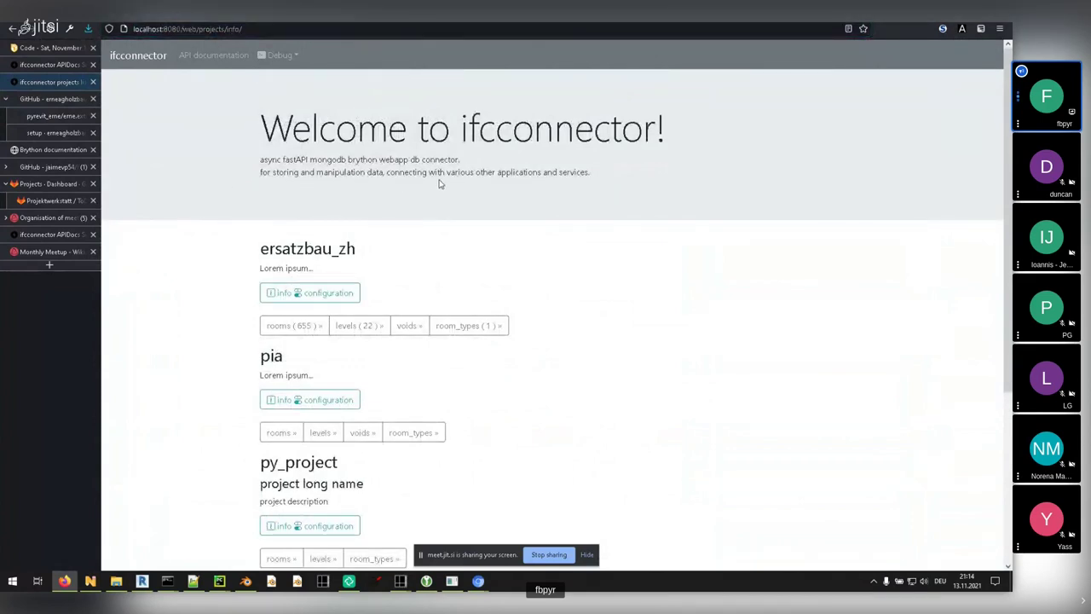
- Look through the project list on the ifcconnector web page from ersatzbau_zh down to the test project
scroll(358, 242, "down", 3)
scroll(372, 336, "up", 3)
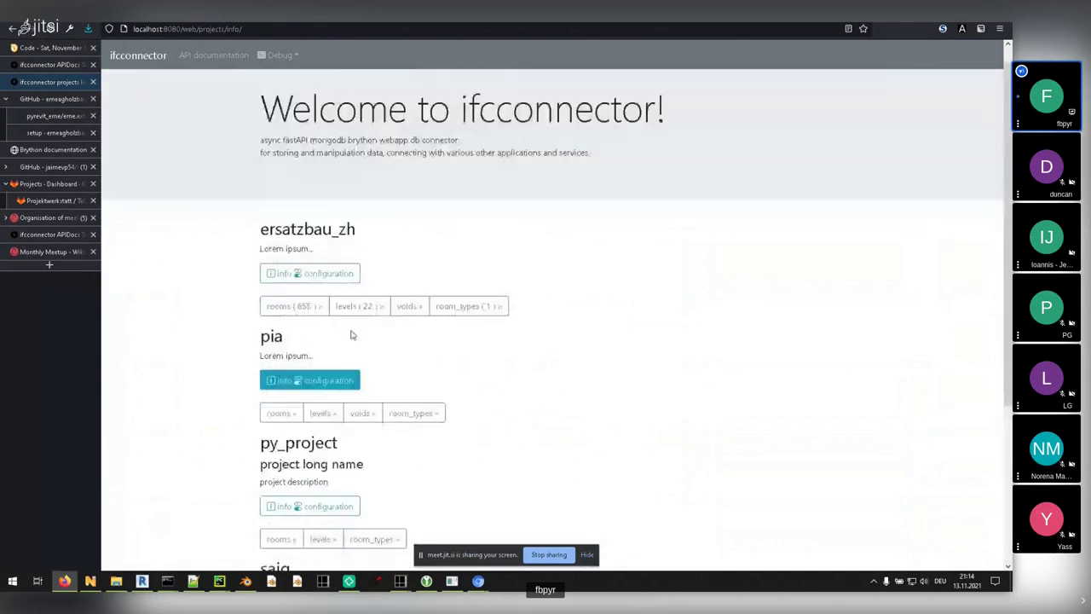
scroll(385, 365, "down", 3)
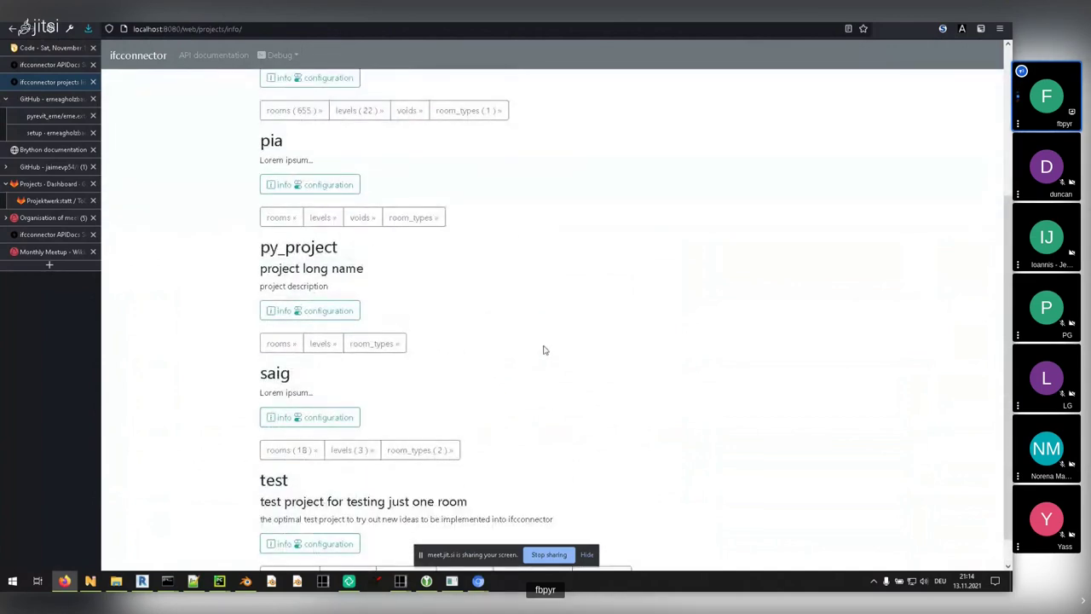
- Look over the project list again and highlight the py_project entry's name
scroll(543, 349, "up", 2)
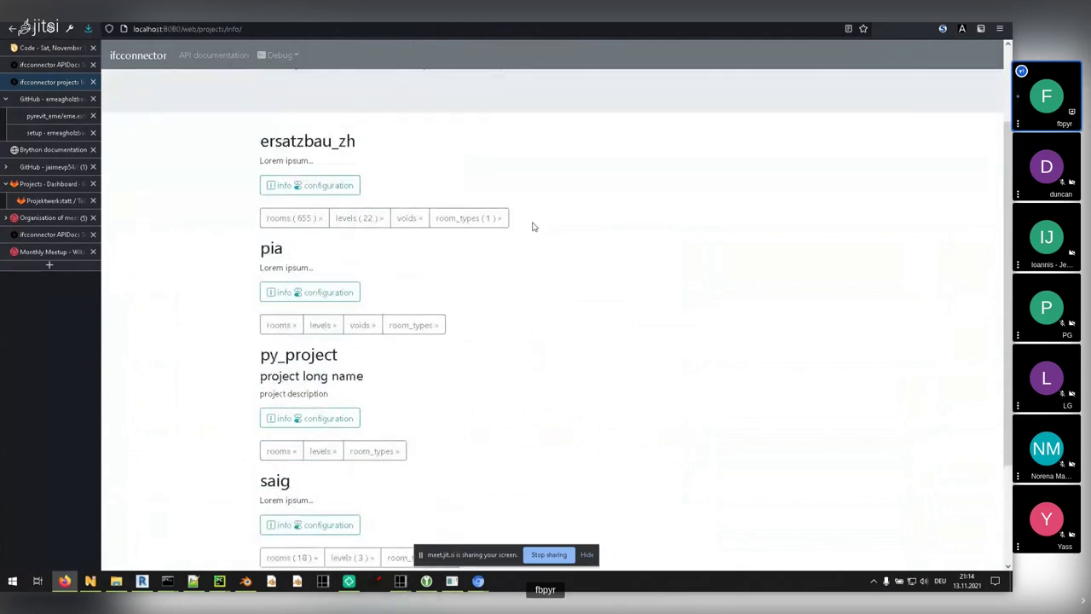
scroll(555, 220, "up", 2)
scroll(546, 255, "down", 3)
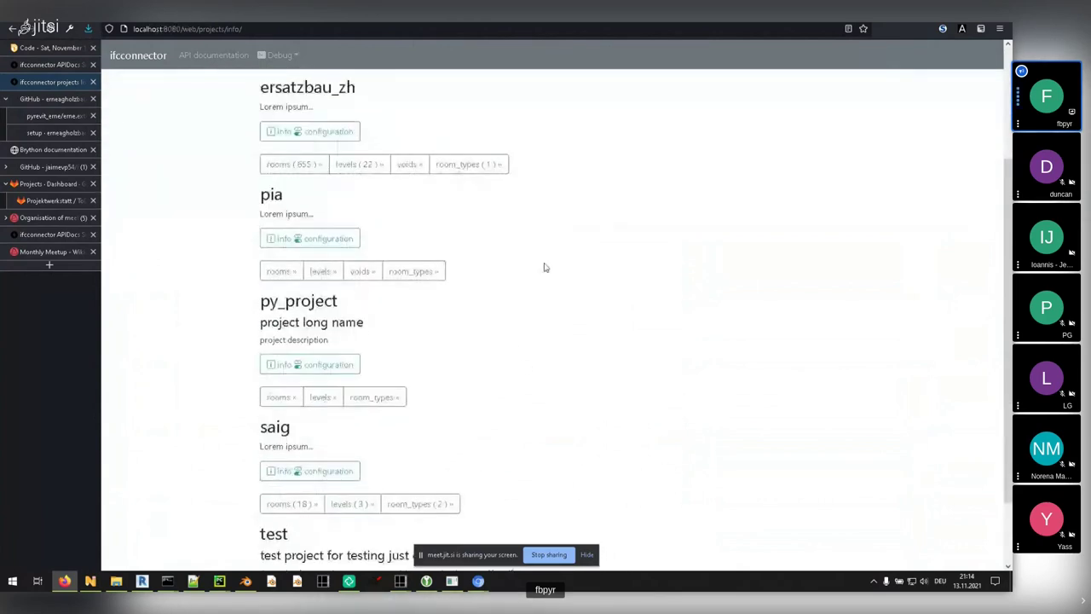
left_click_drag(282, 299, 312, 324)
left_click(289, 293)
- Expand the POST /api_v1/projects/info/ endpoint in the API docs and examine its example request body down to the room_type_cols
left_click(52, 65)
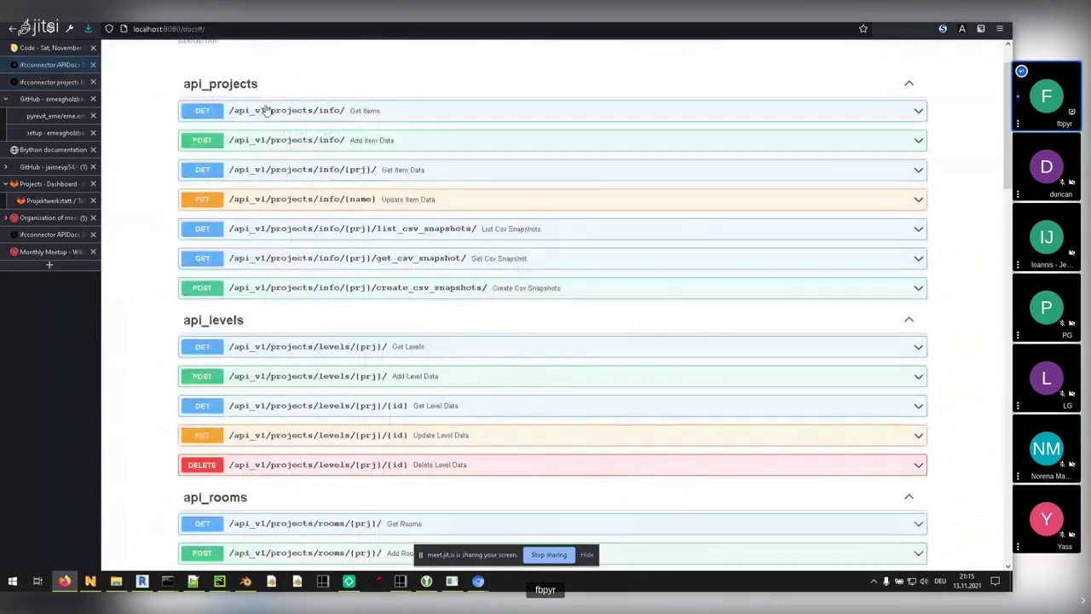
left_click(322, 140)
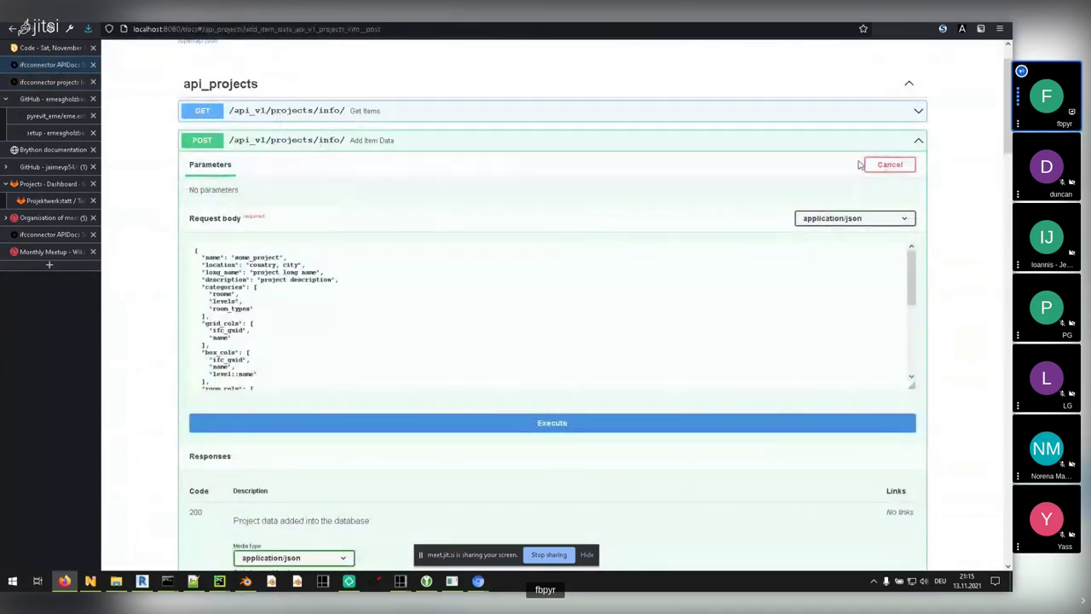
left_click(890, 165)
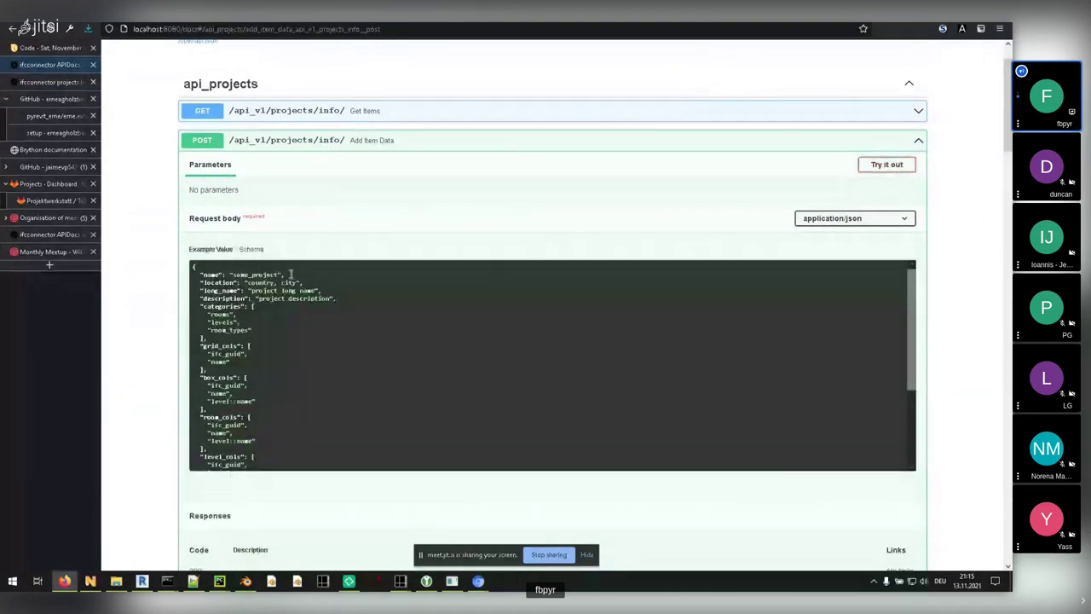
left_click_drag(215, 320, 255, 434)
left_click(262, 384)
scroll(247, 384, "down", 5)
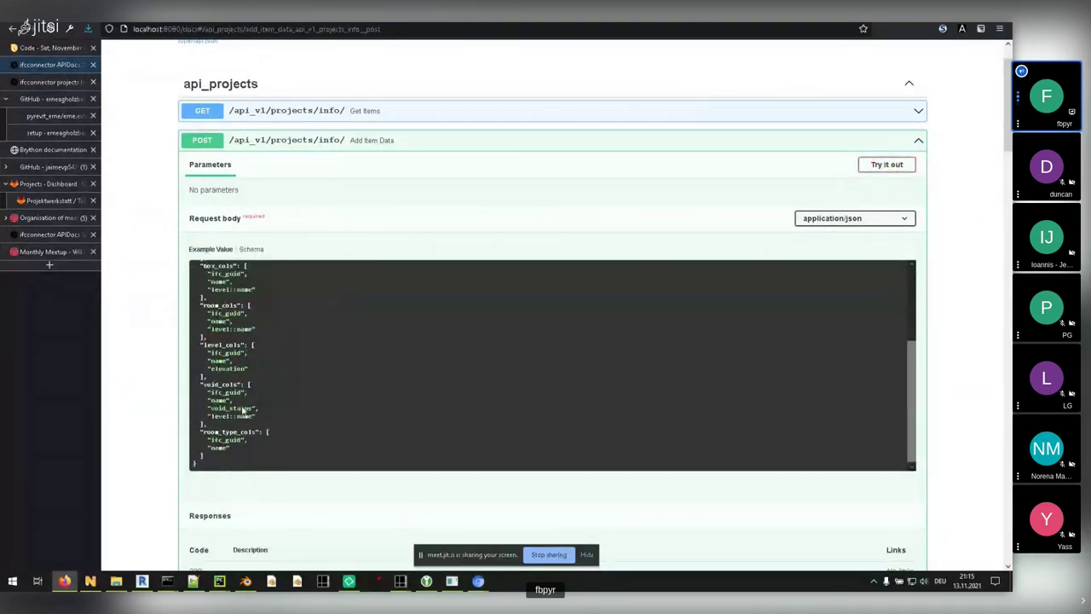
scroll(264, 388, "up", 5)
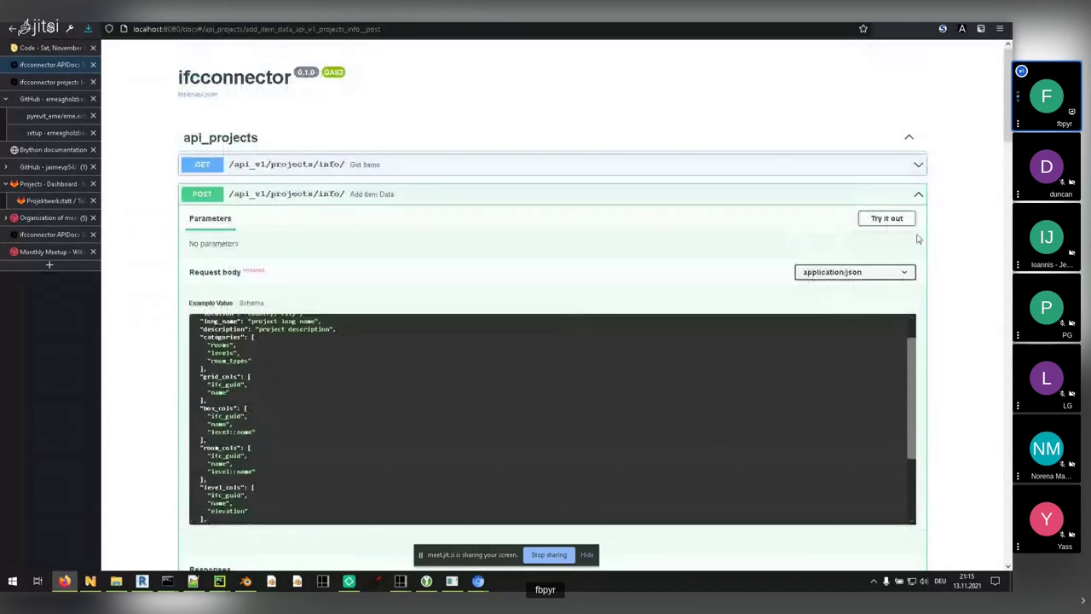
- Make the POST request body editable and set the project's name to py_project
left_click(889, 219)
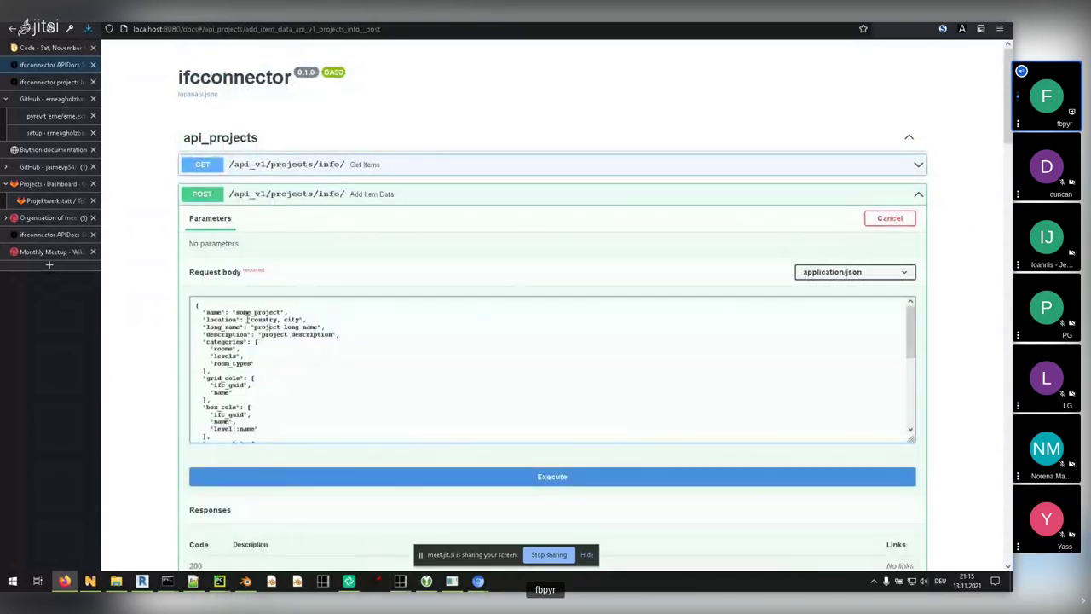
double_click(252, 313)
type("py_projec")
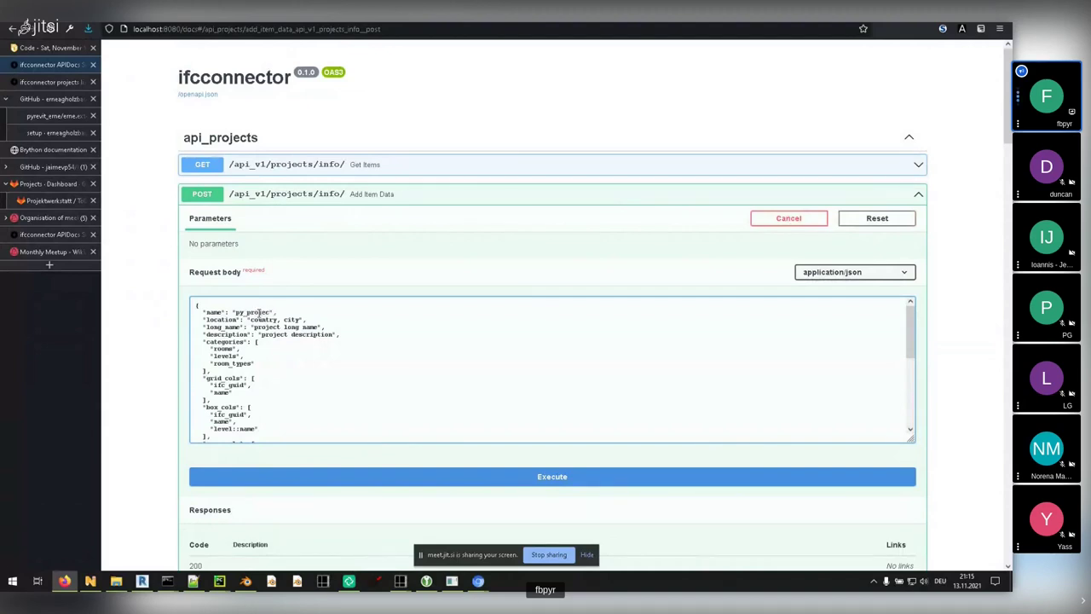
type("t")
scroll(158, 382, "down", 3)
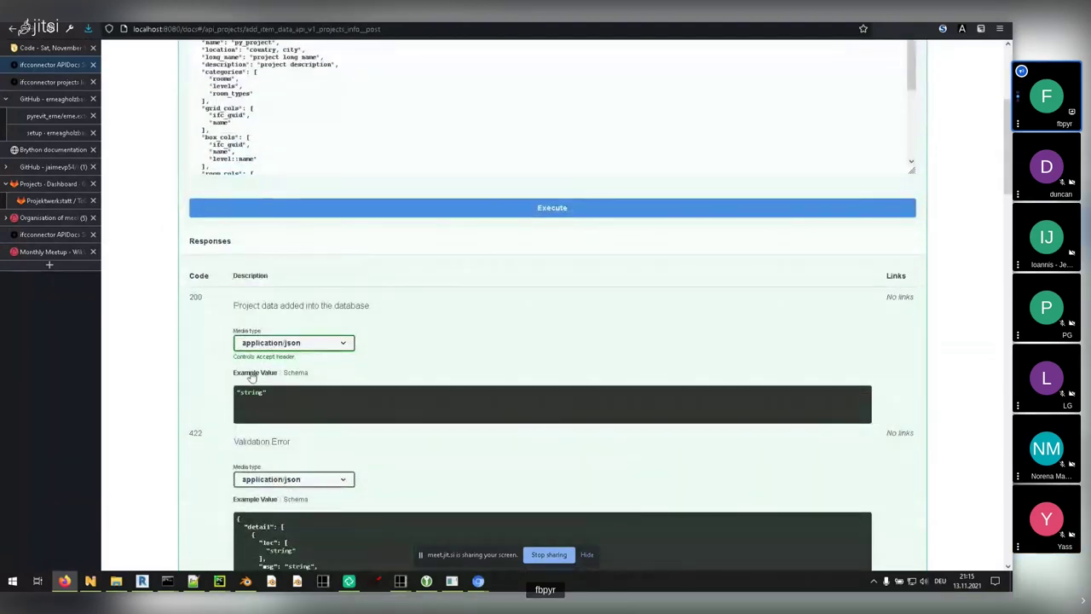
scroll(251, 378, "up", 2)
scroll(139, 298, "up", 1)
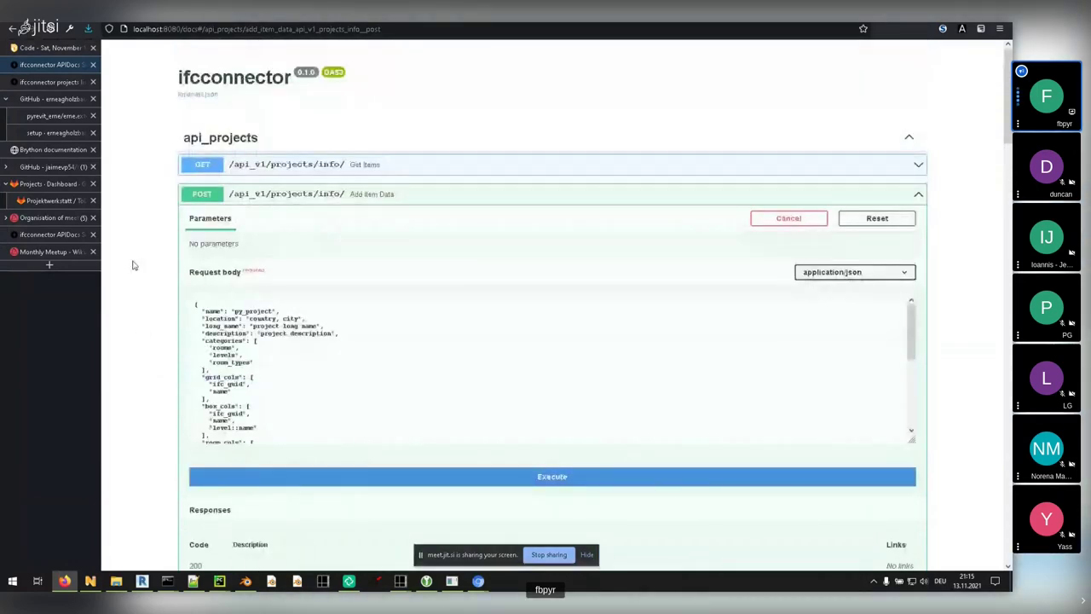
- Return to the ifcconnector projects page and highlight the py_project entry with its long name
left_click(55, 82)
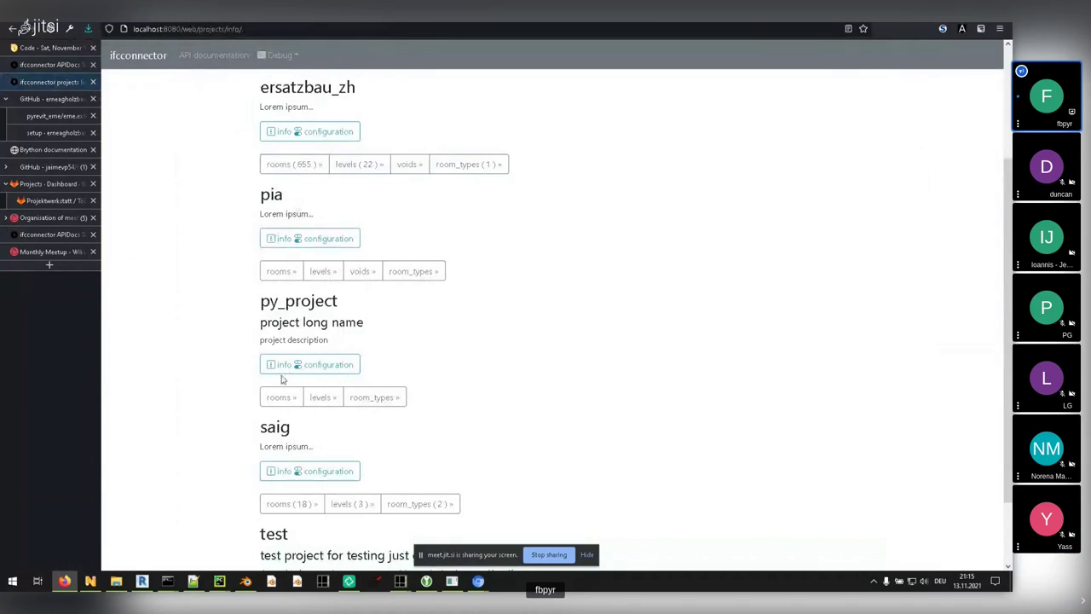
scroll(282, 380, "down", 1)
scroll(381, 343, "up", 3)
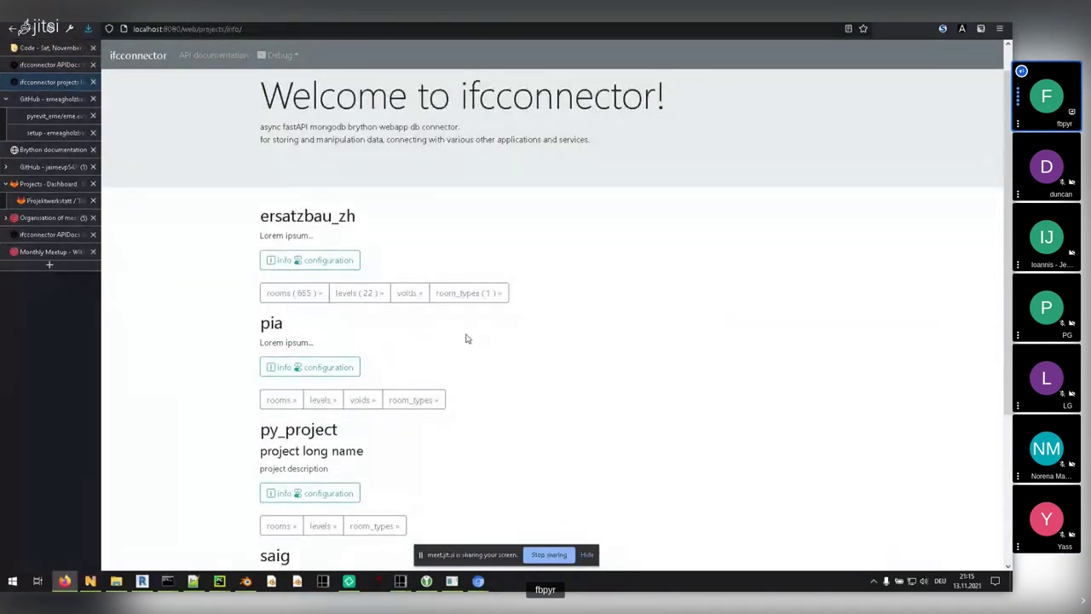
scroll(470, 336, "down", 1)
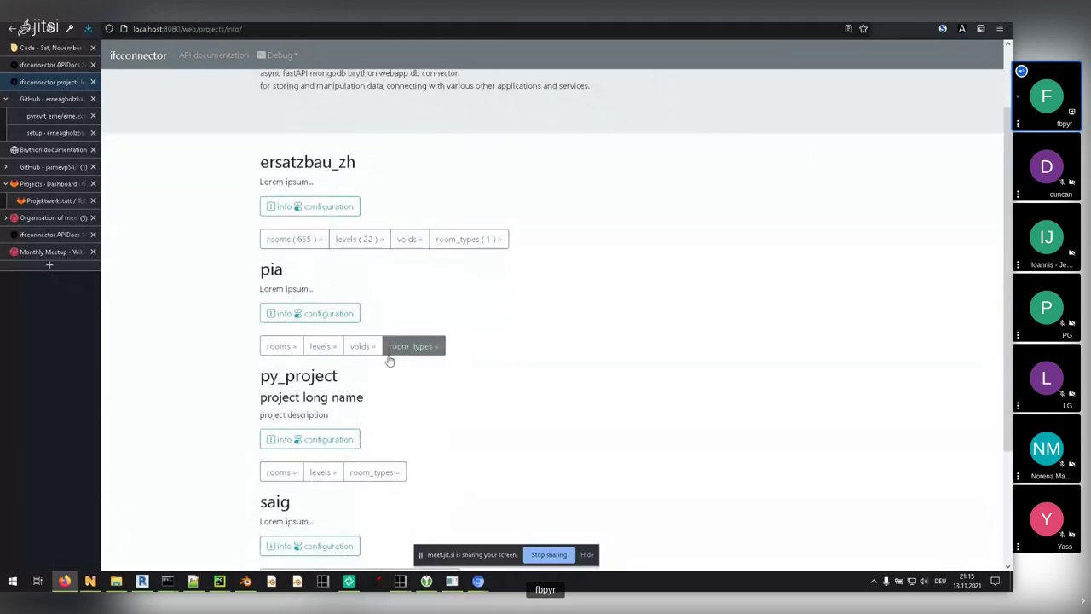
left_click_drag(288, 379, 300, 399)
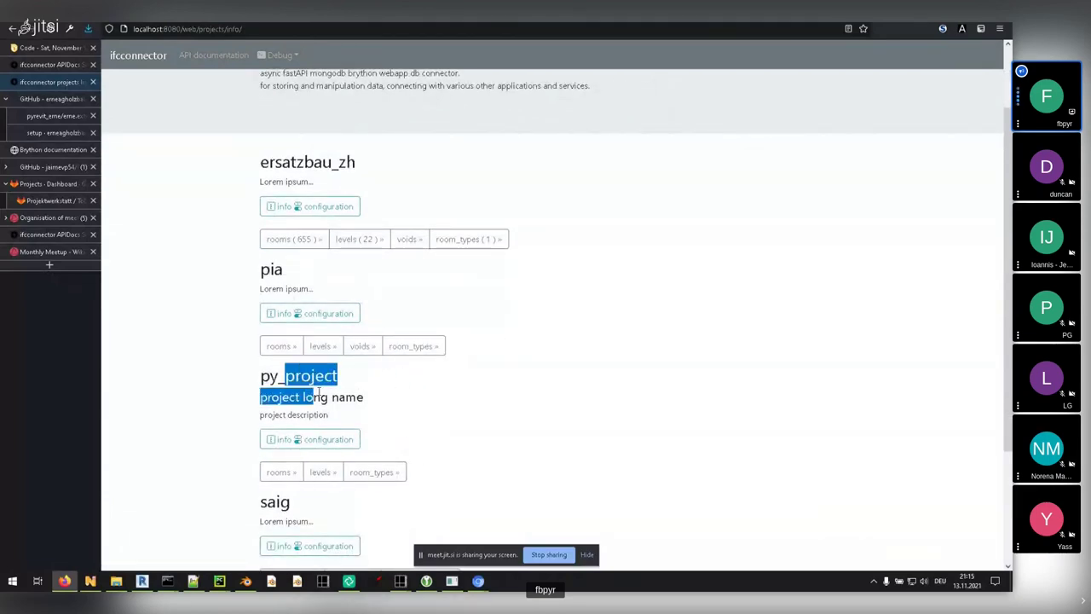
left_click(331, 397)
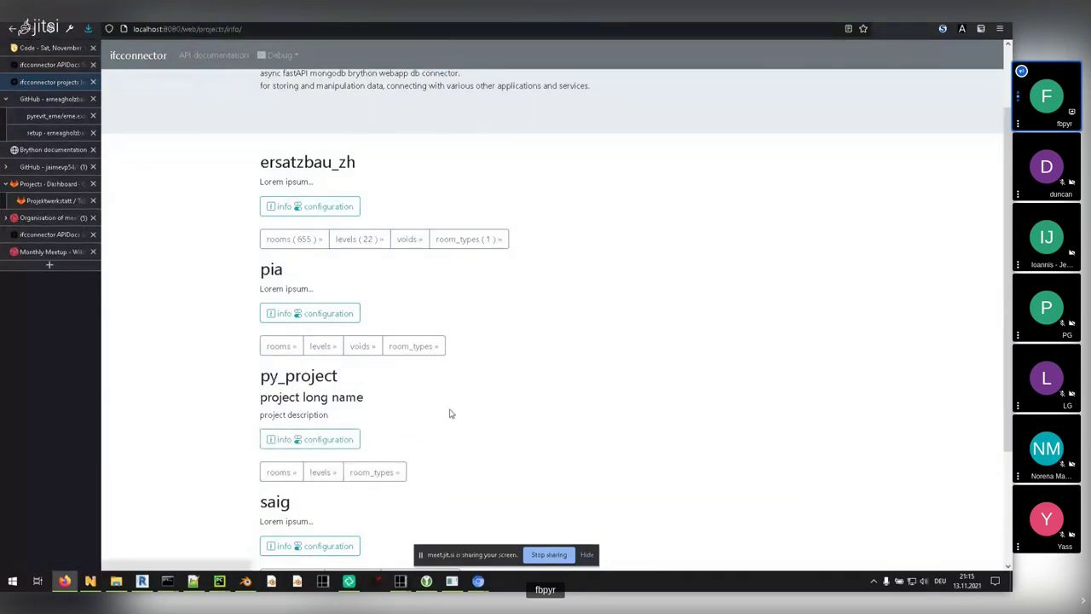
- Move the screen-sharing bar aside so it no longer covers the test project's entry
scroll(448, 412, "down", 3)
left_click_drag(469, 554, 755, 543)
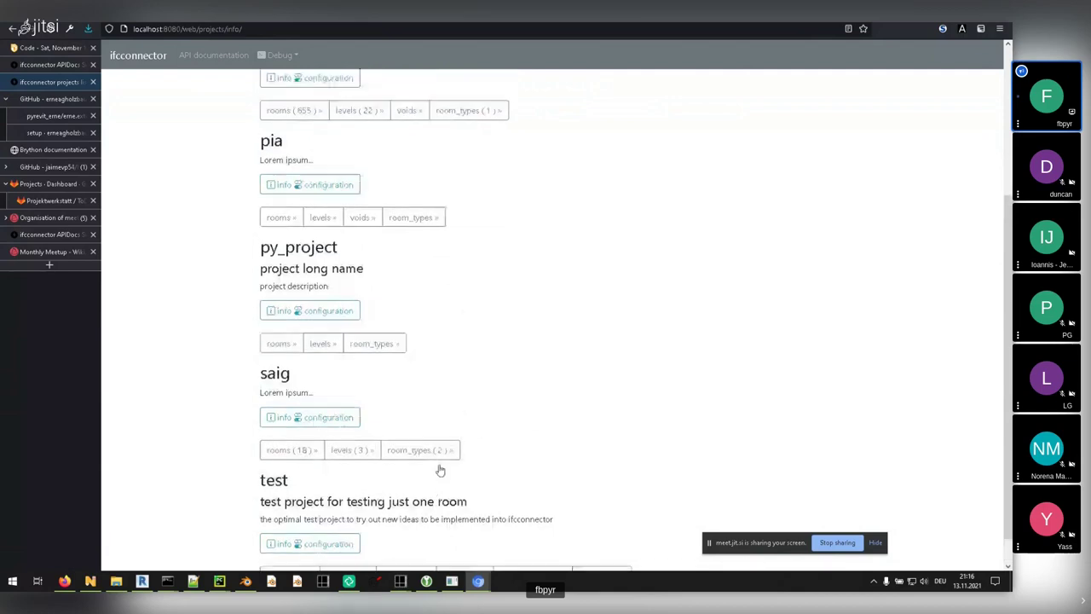
scroll(378, 302, "up", 1)
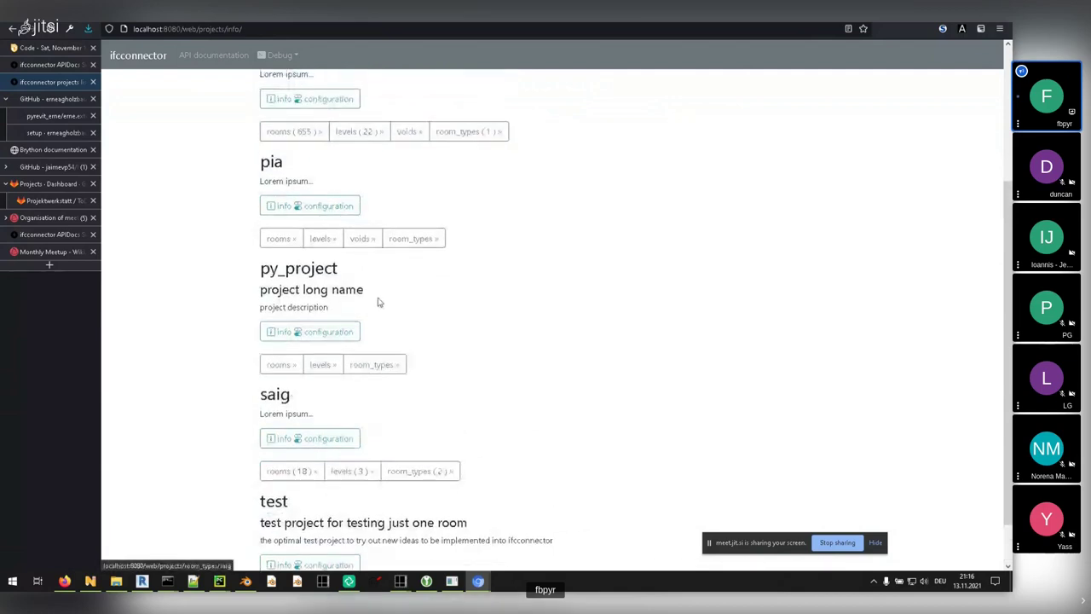
- Open py_project's info and configuration page, enlarge it, and review the project info and category configurations
left_click(307, 332)
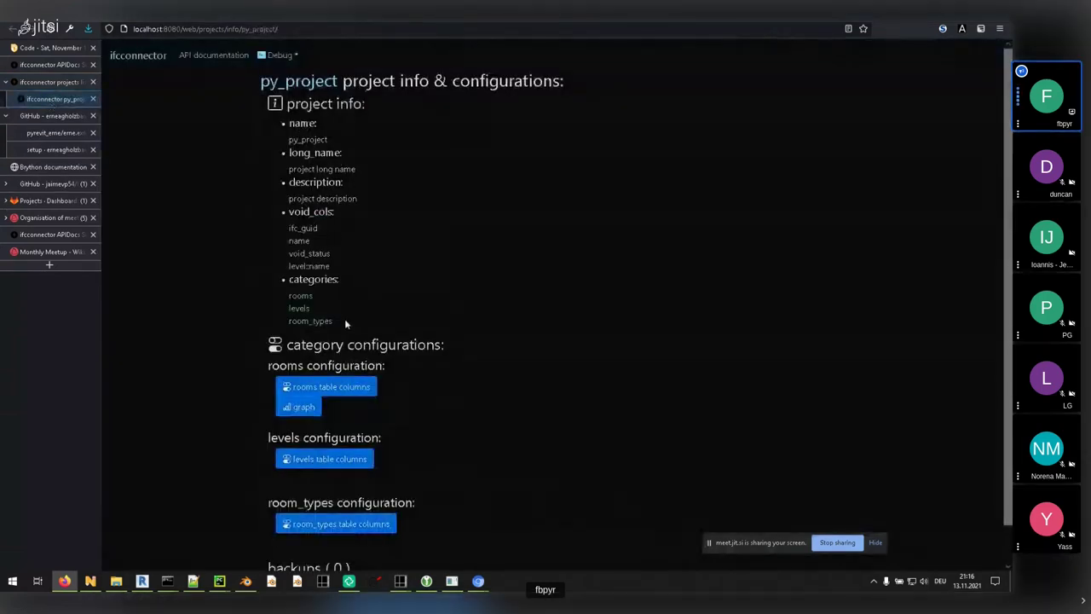
left_click_drag(345, 318, 363, 140)
left_click(367, 205)
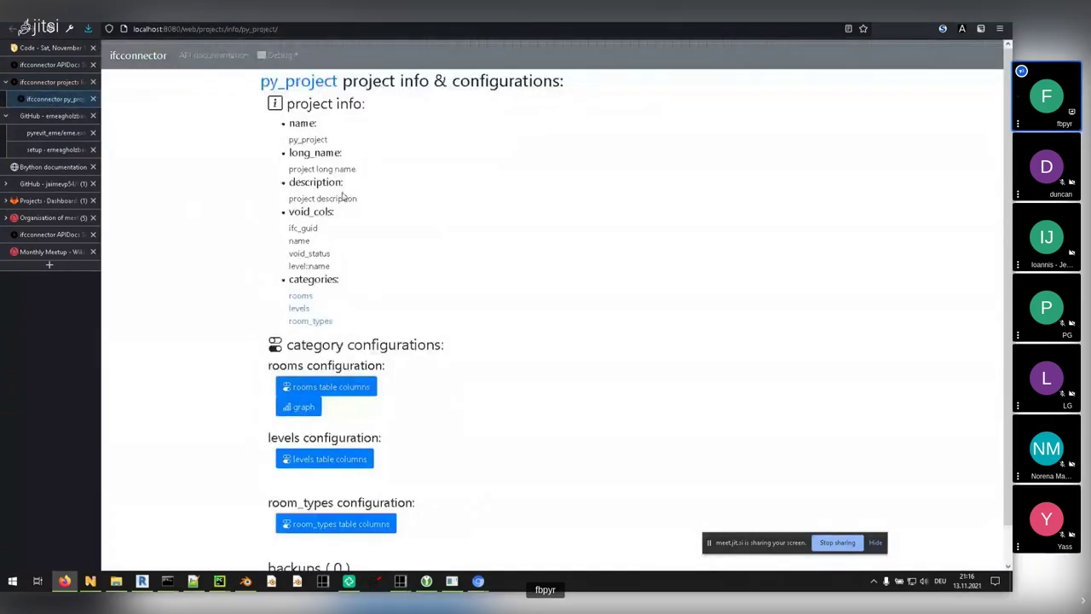
scroll(331, 206, "up", 3, "ctrl")
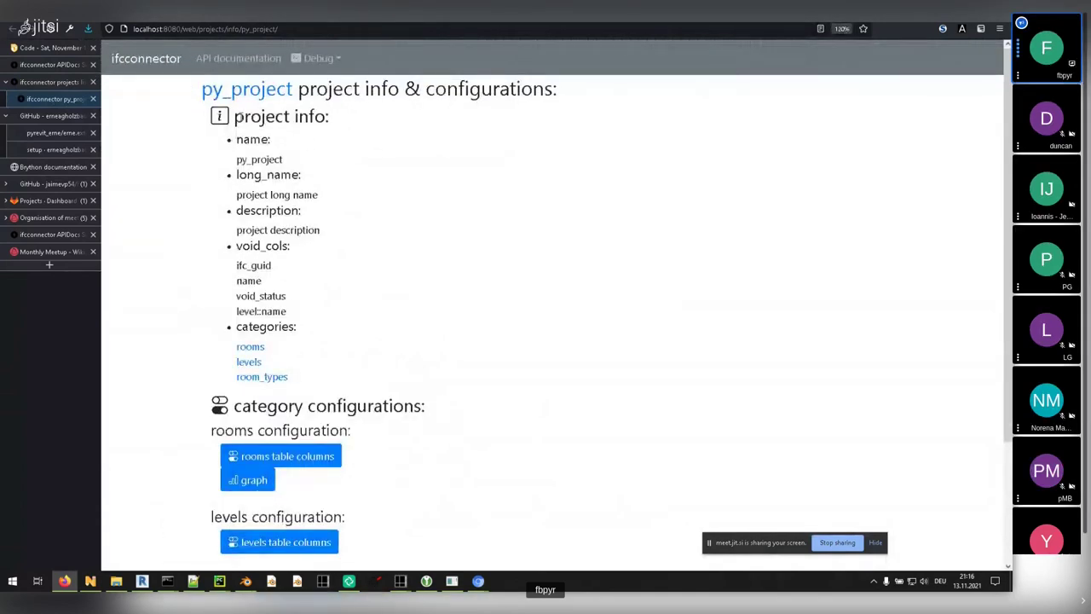
left_click_drag(241, 116, 349, 317)
left_click(348, 317)
scroll(354, 299, "down", 2)
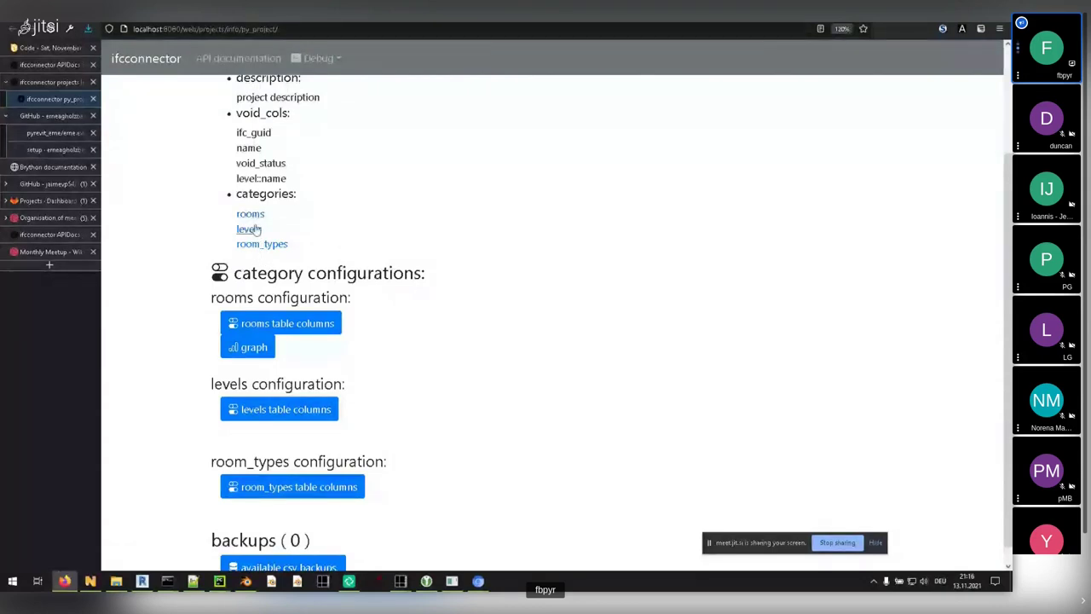
- Compare the project list and the API request body with py_project's info and configuration page
left_click(51, 81)
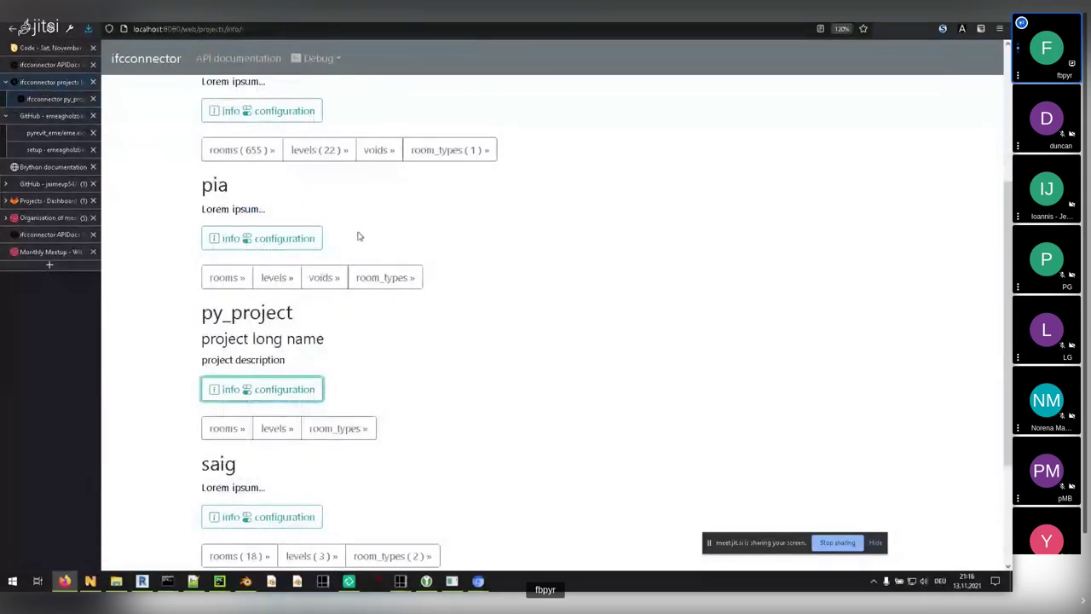
scroll(541, 341, "down", 2)
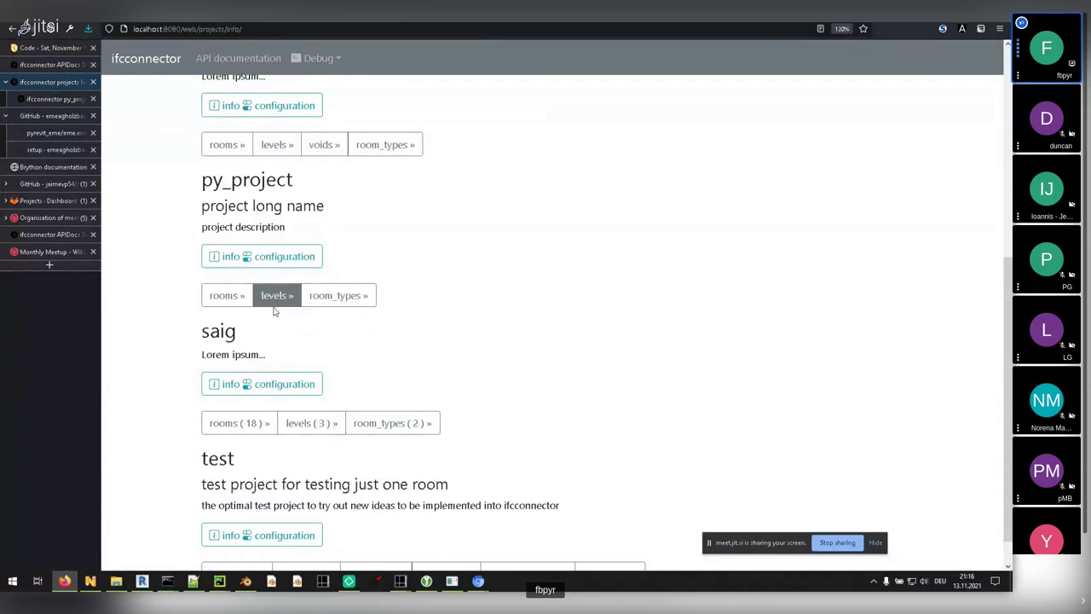
left_click(66, 67)
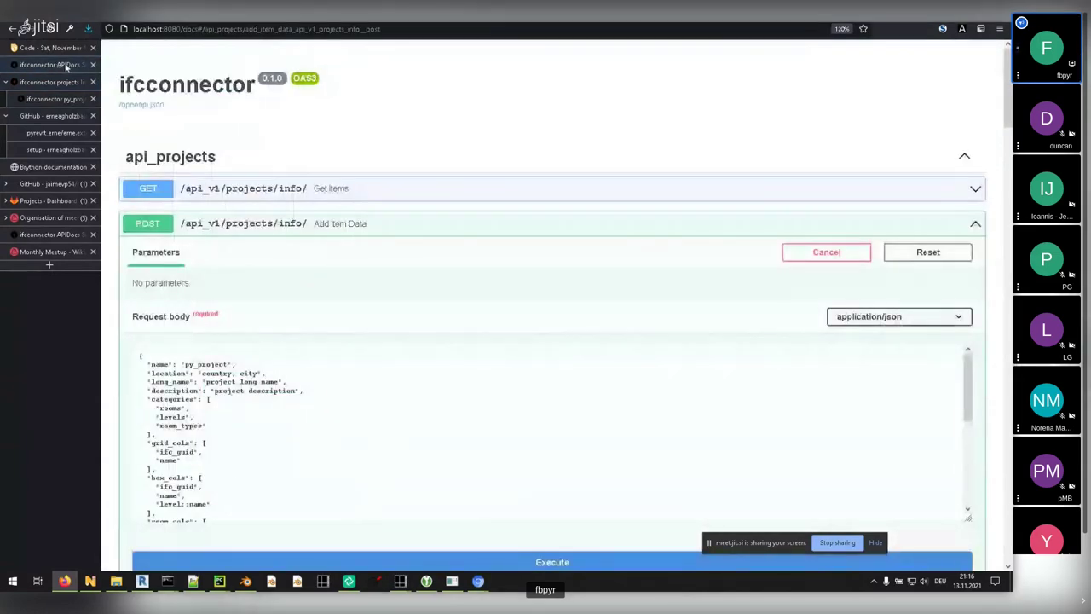
left_click(48, 82)
left_click(52, 99)
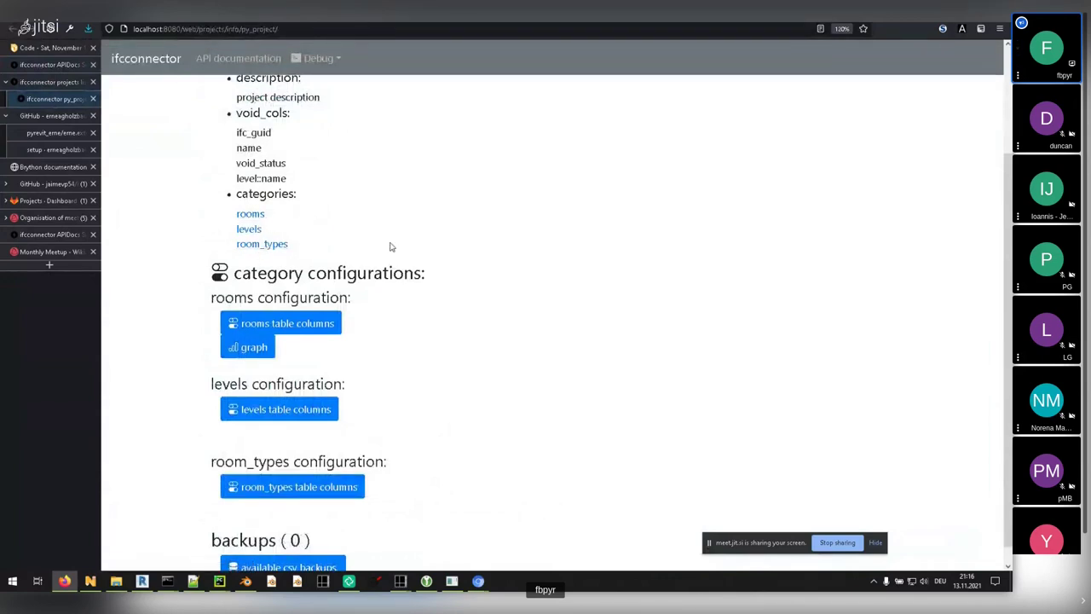
scroll(394, 247, "down", 1)
scroll(399, 256, "up", 3)
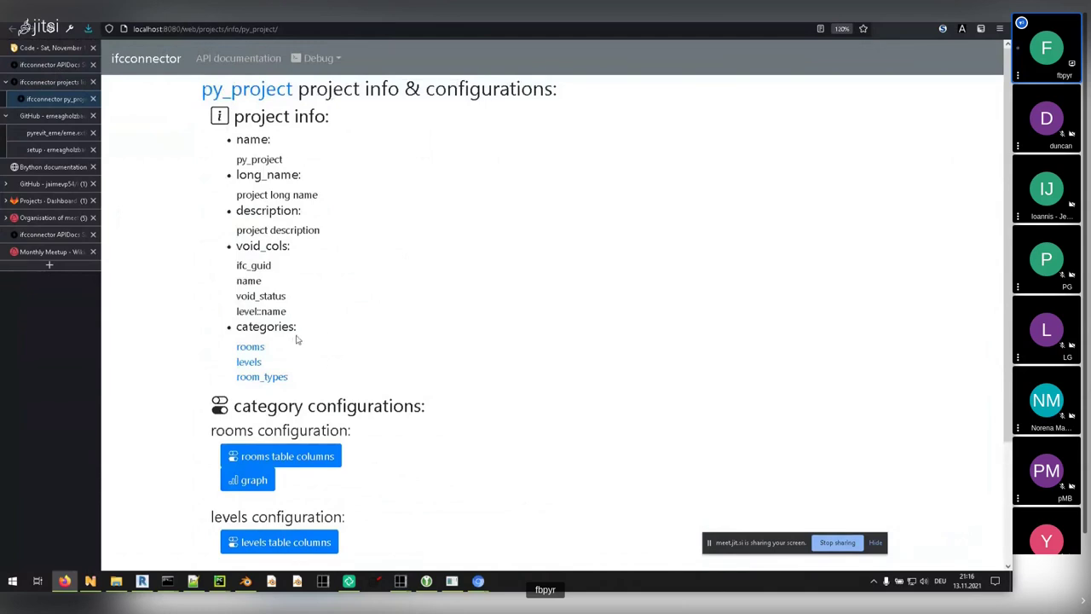
- Open py_project's rooms page in a separate tab and highlight the room count in its heading
middle_click(253, 348)
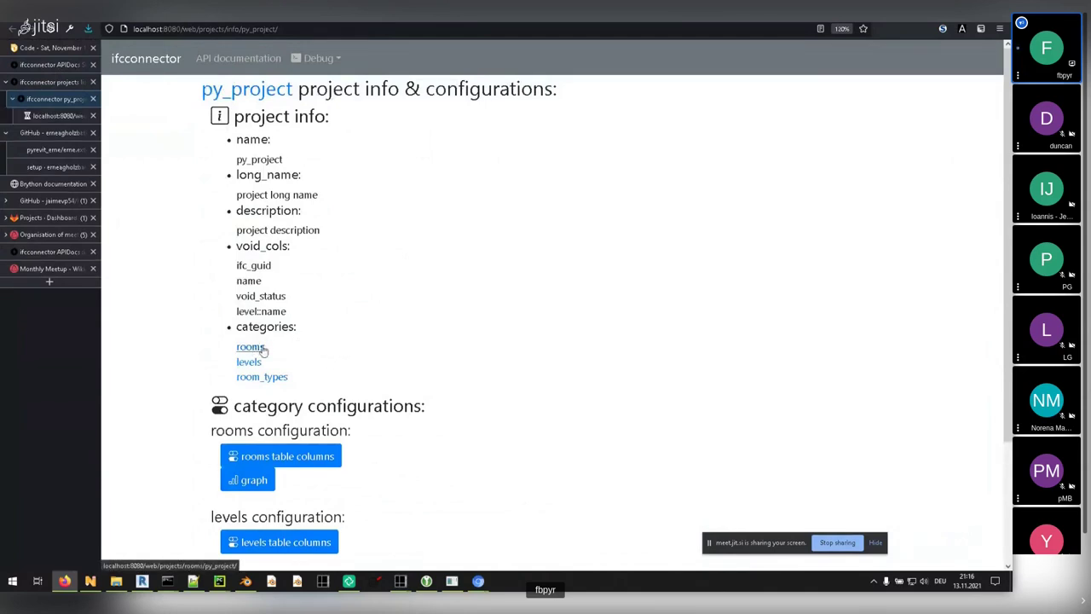
left_click(75, 118)
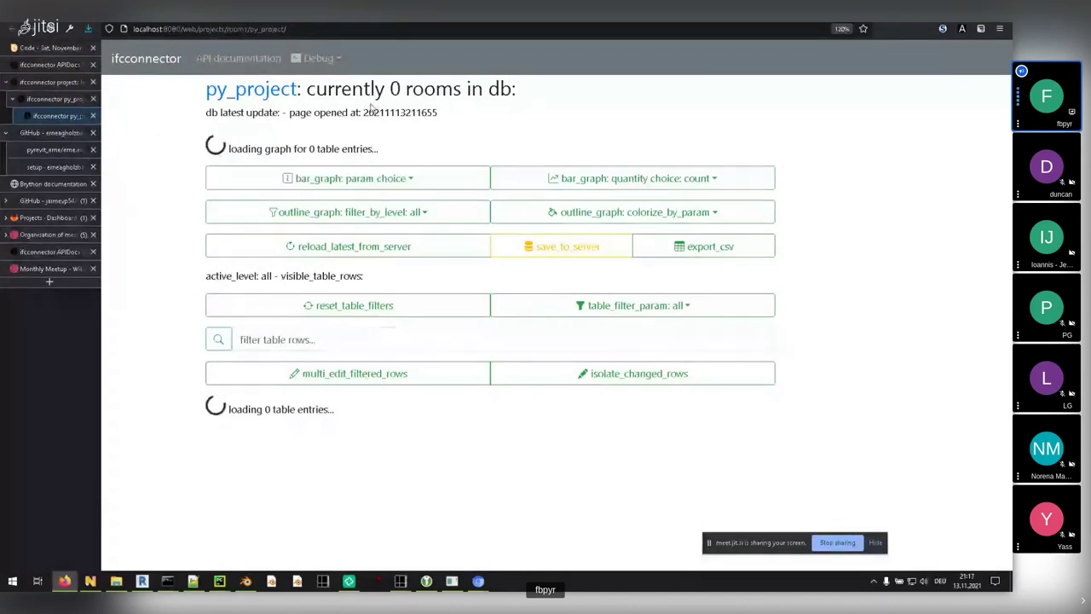
left_click_drag(361, 88, 423, 90)
left_click(423, 90)
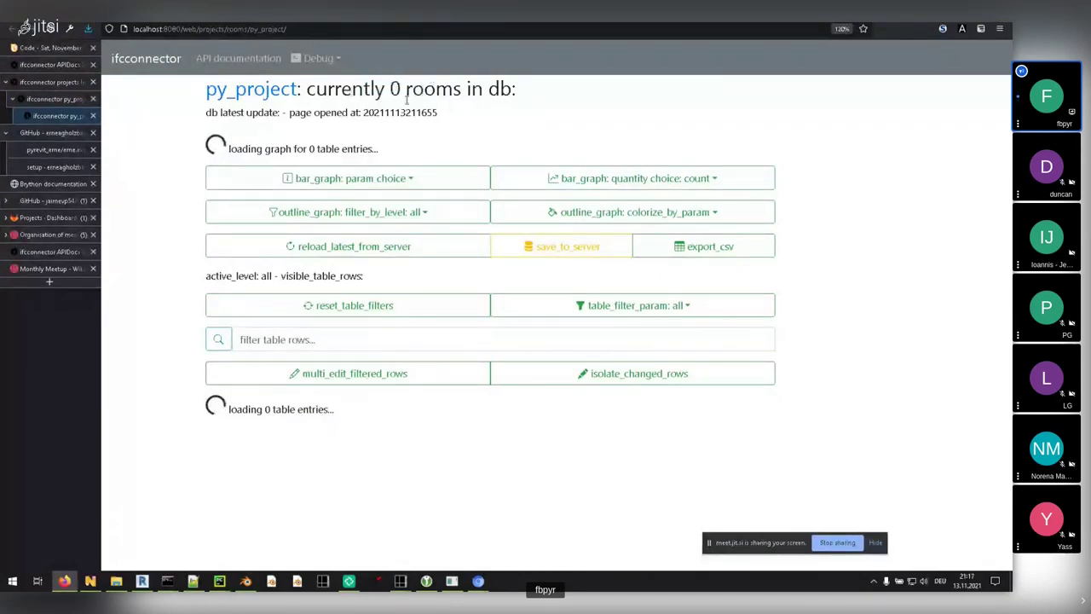
- Go back to the API docs and switch to Revit to show the py_project model and its room schedule
left_click(46, 100)
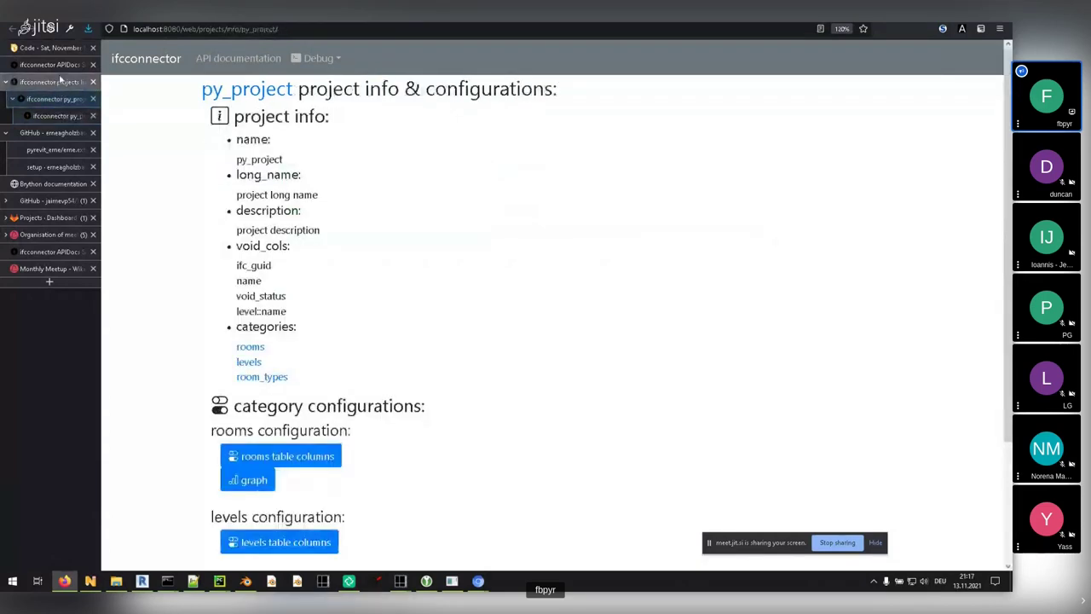
left_click(60, 66)
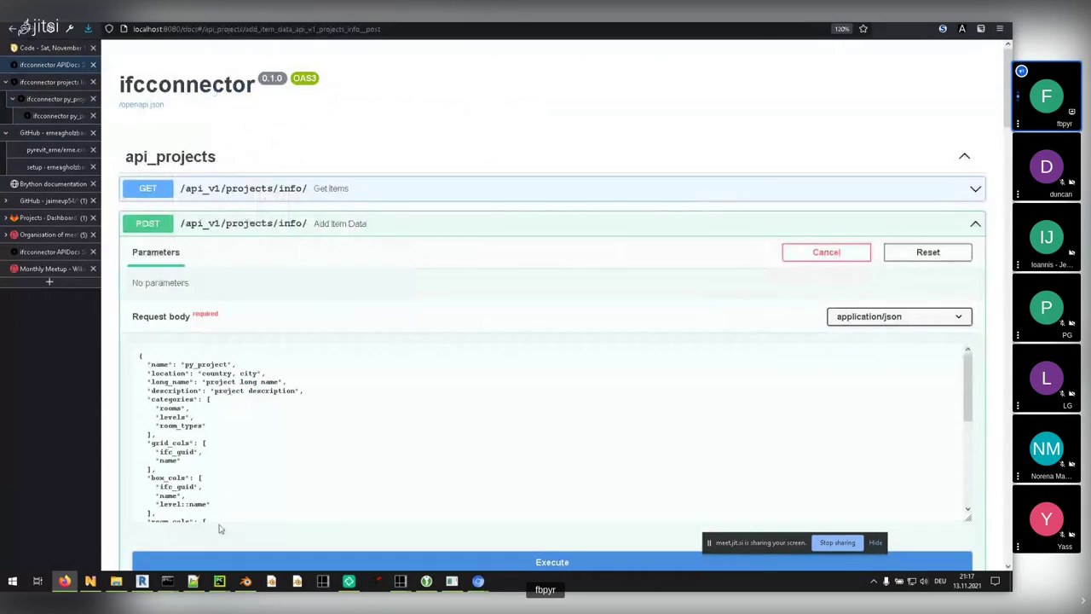
mouse_move(141, 584)
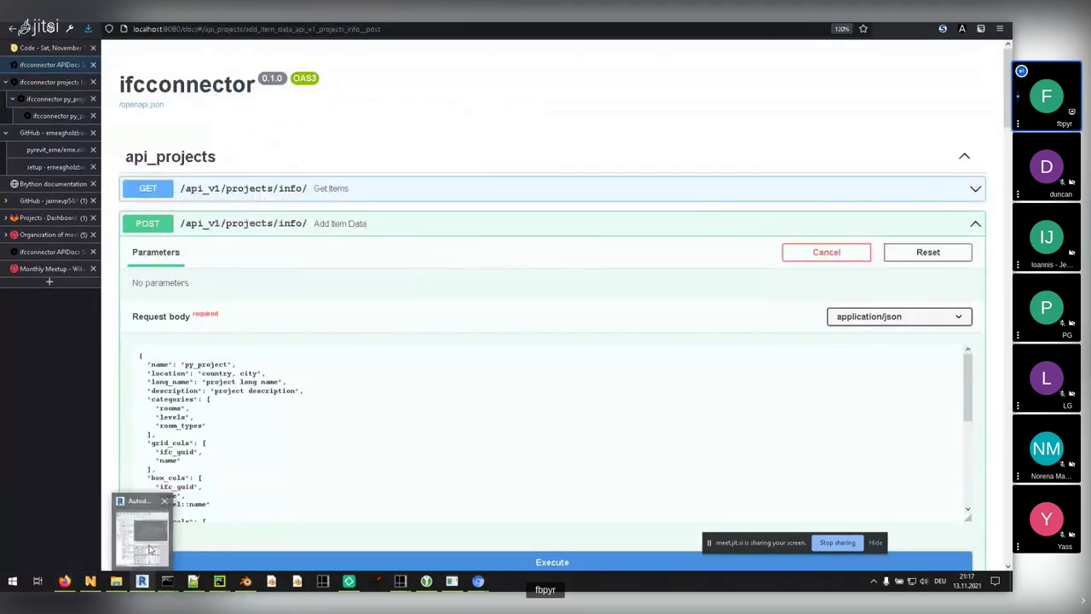
left_click(149, 550)
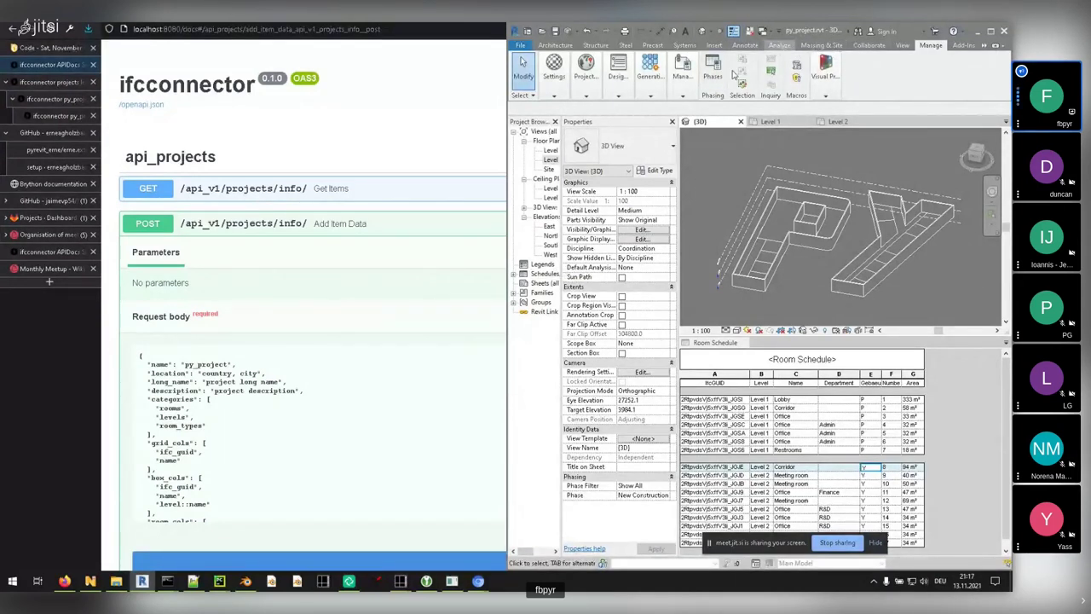
- Return to the start of the ifcconnector GitHub repository and show pyrevit_erne's ifcconnector.pulldown folder
left_click(51, 132)
scroll(176, 351, "up", 5)
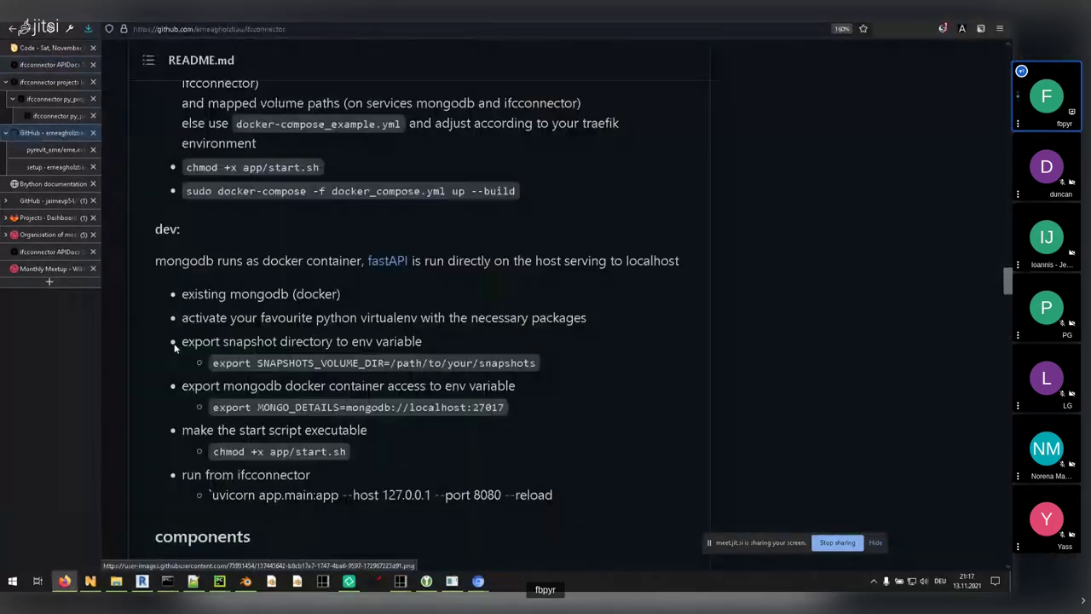
scroll(207, 341, "up", 10)
scroll(265, 444, "up", 6)
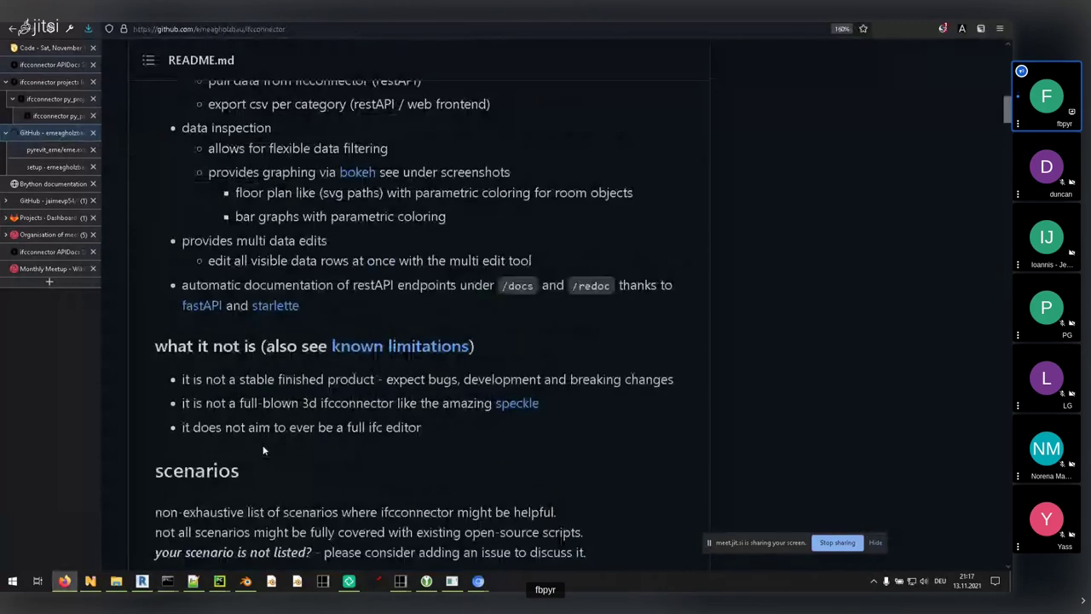
scroll(264, 451, "up", 15)
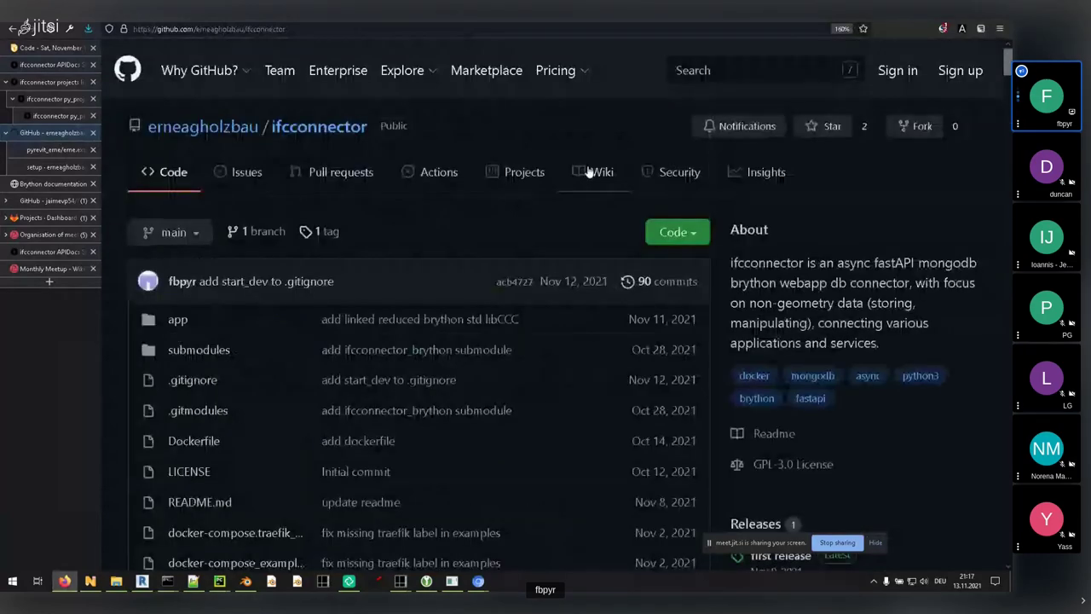
left_click(52, 149)
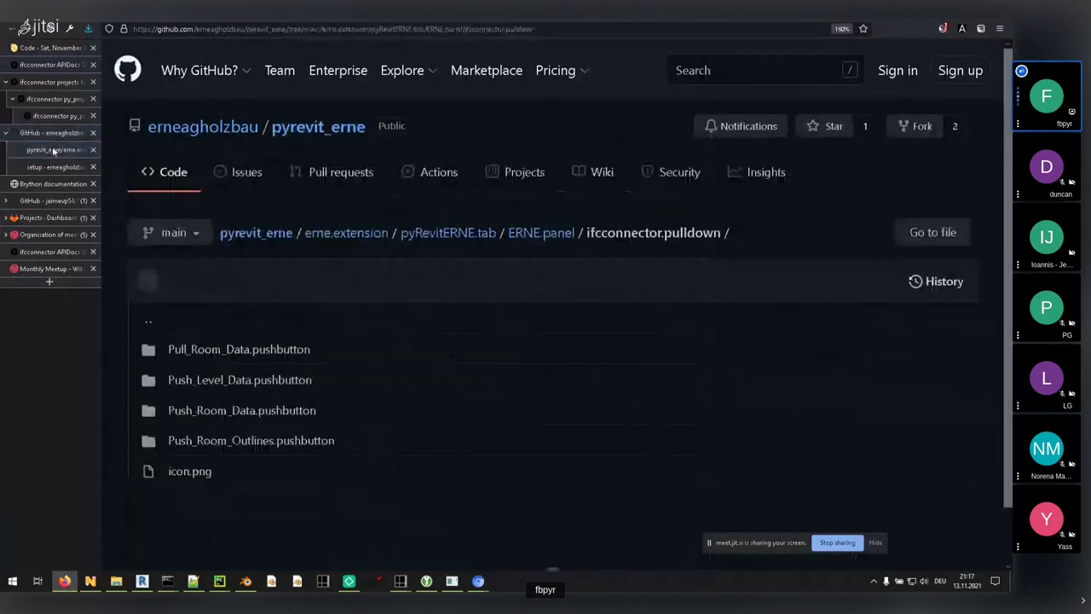
- From the ifcconnector wiki's setup page, open "scenario: rvt: check edit room data" and review its setup and usage steps
left_click(48, 167)
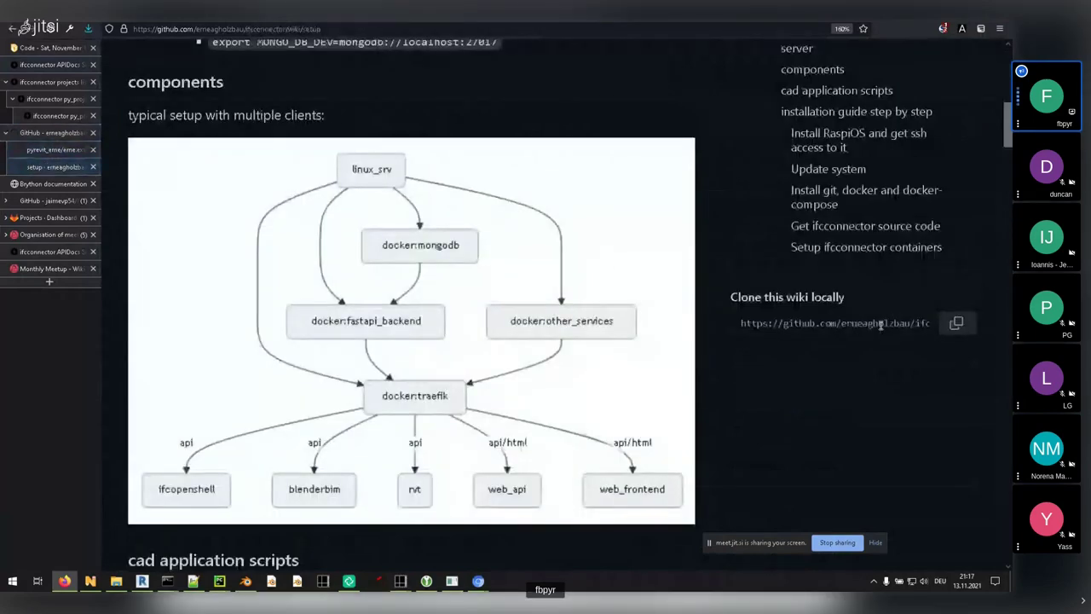
scroll(851, 326, "up", 10)
scroll(853, 244, "down", 3)
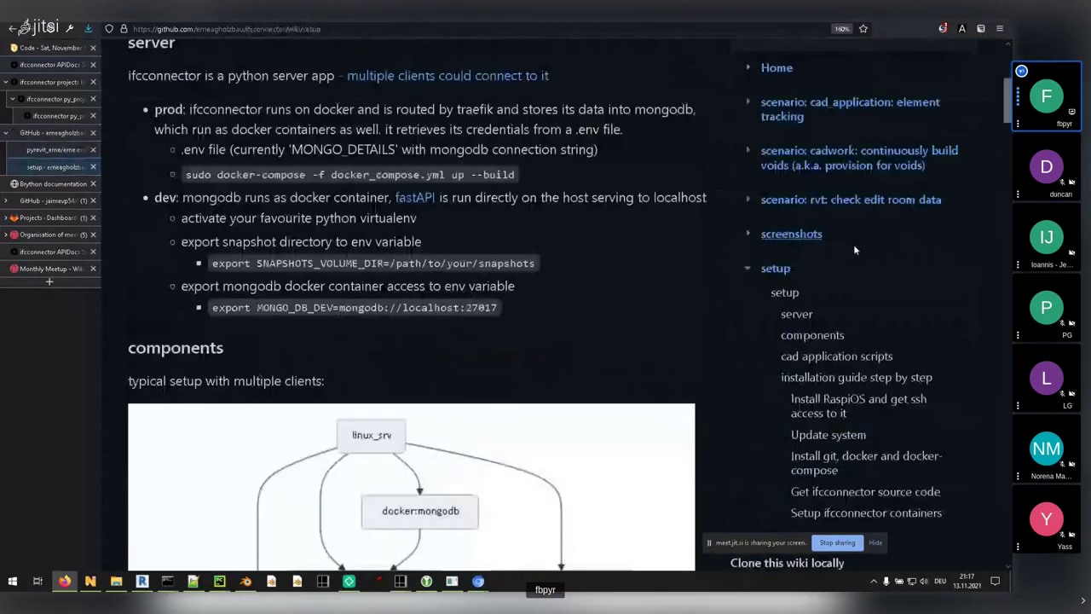
scroll(853, 244, "down", 1)
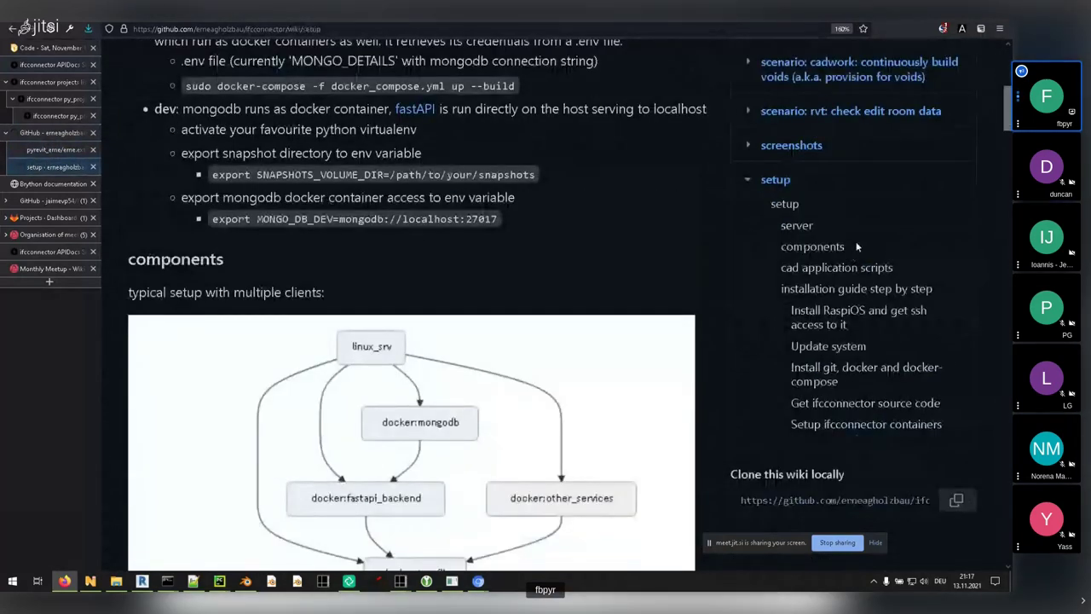
scroll(857, 246, "up", 1)
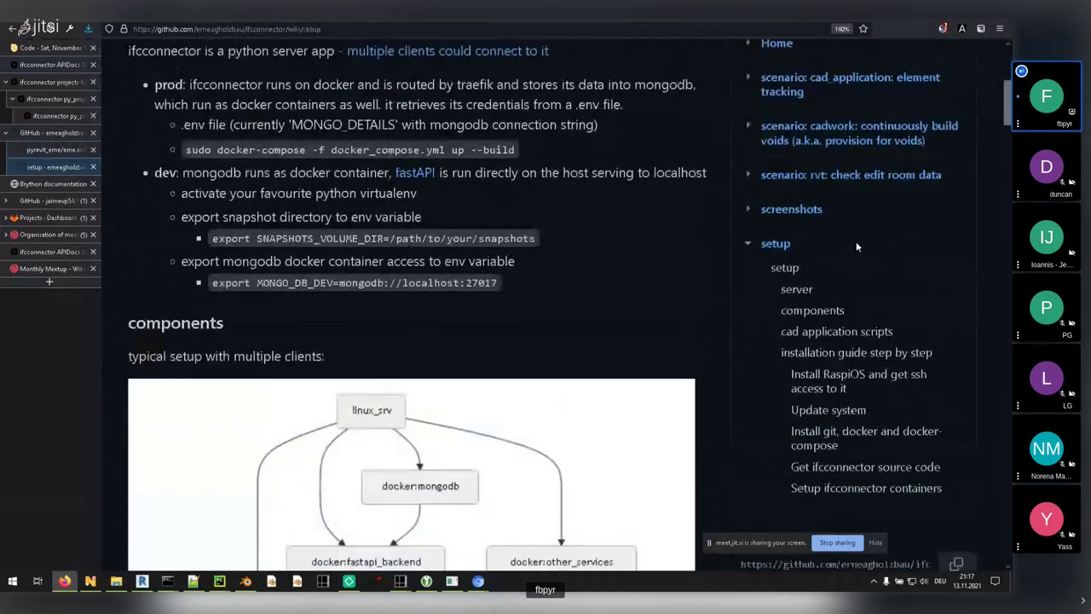
left_click(858, 248)
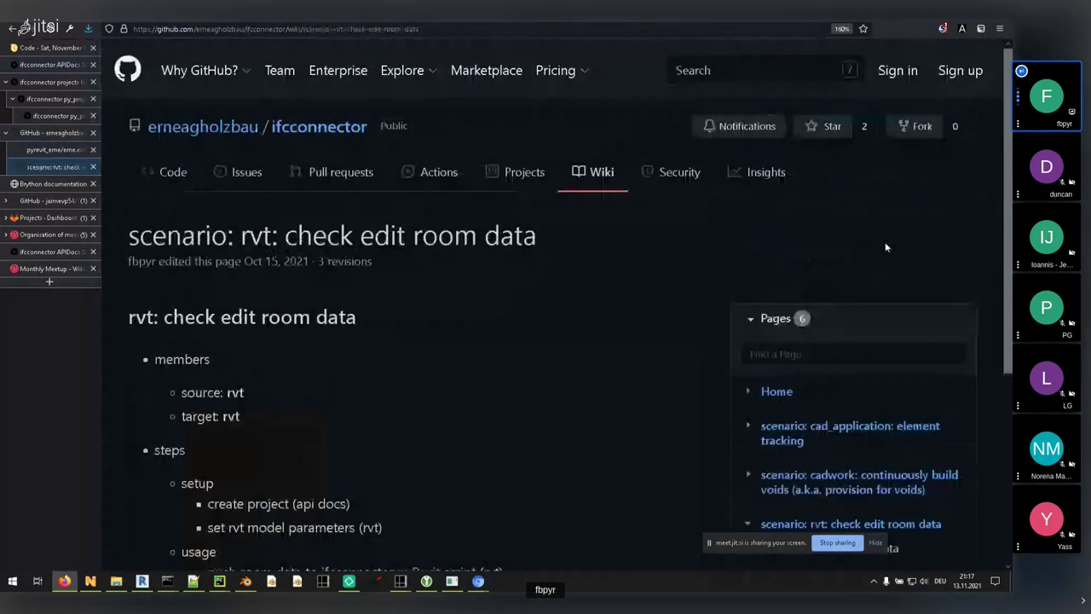
scroll(534, 315, "down", 3)
scroll(535, 320, "up", 1)
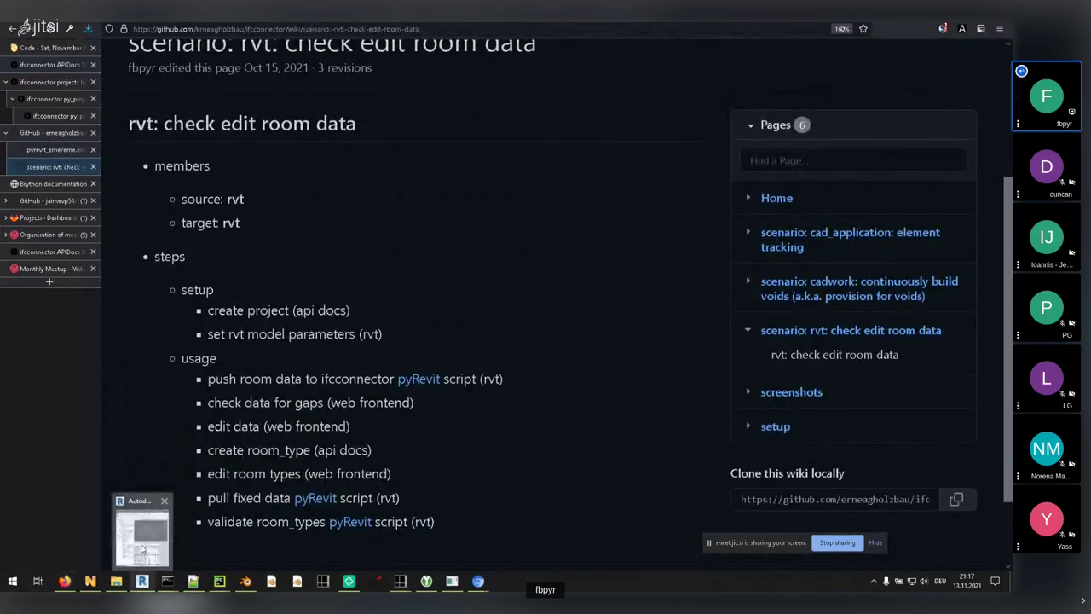
- Switch to Revit and open the Project Information of the py_project model
left_click(142, 580)
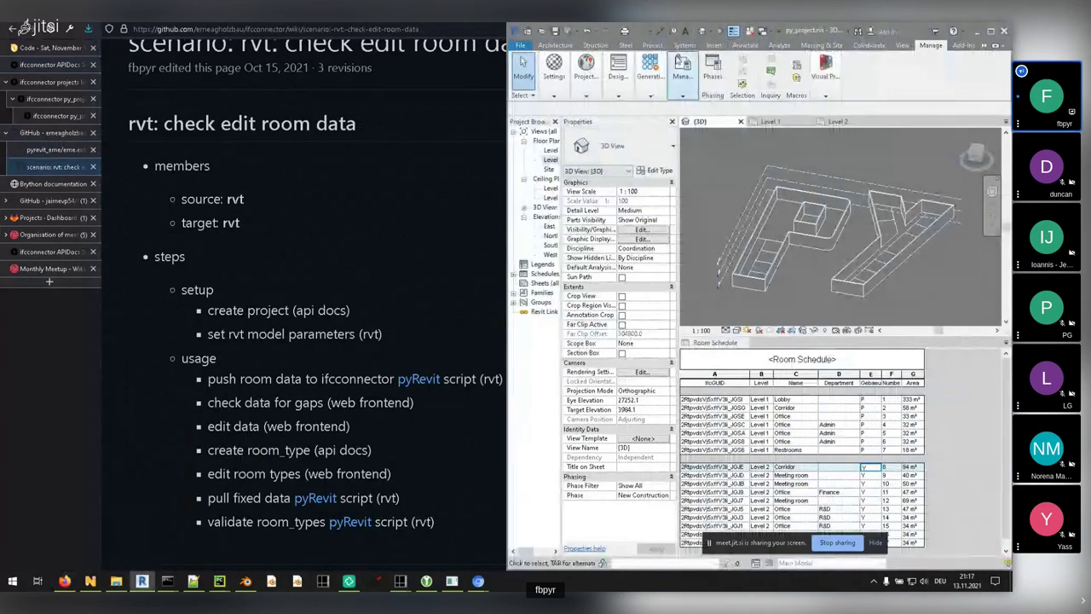
left_click(745, 45)
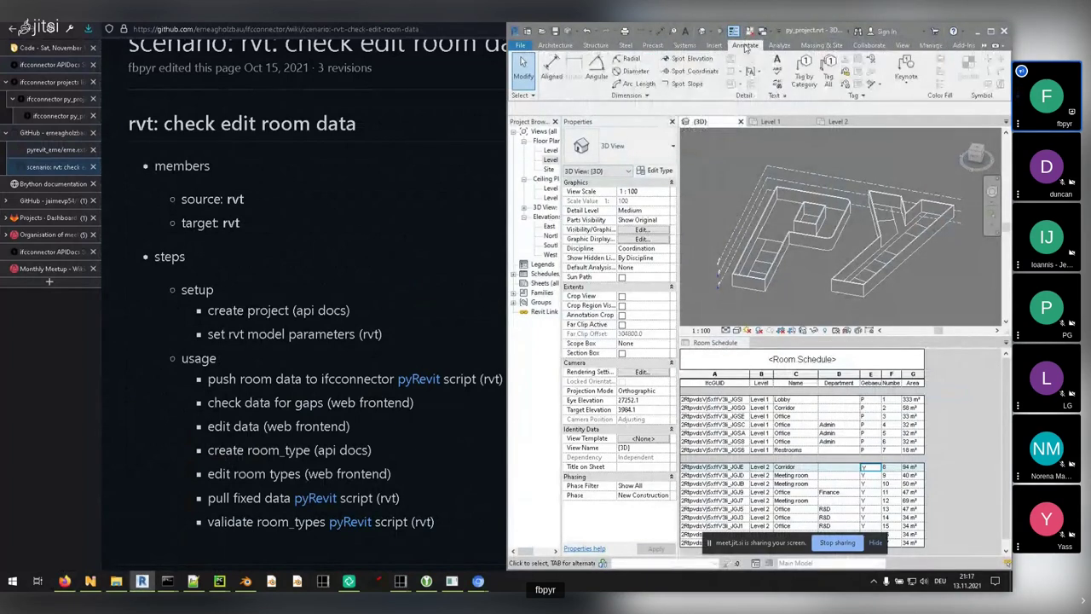
left_click(931, 45)
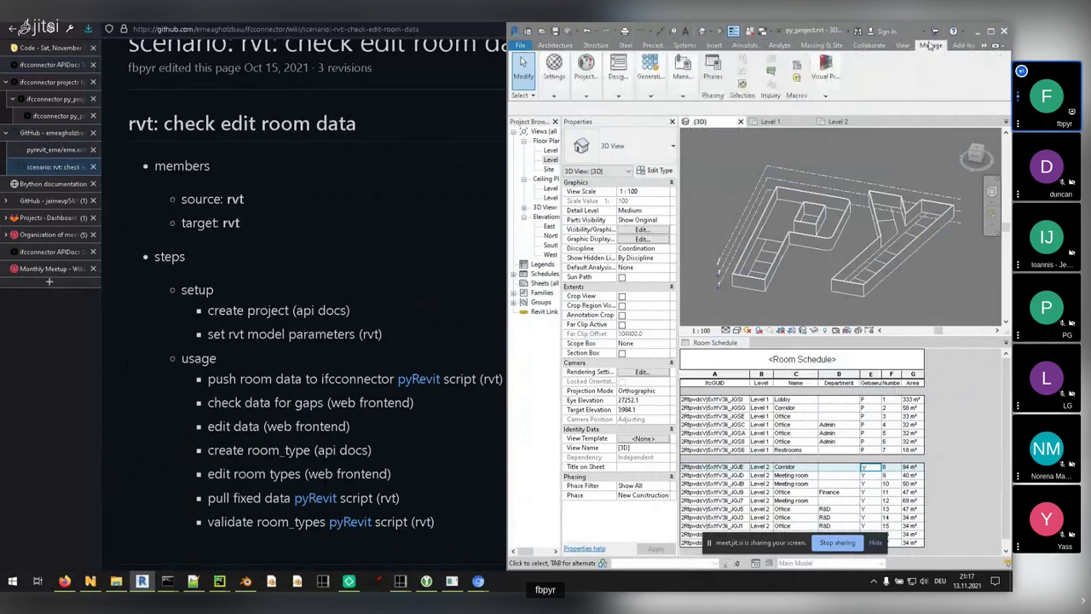
mouse_move(556, 92)
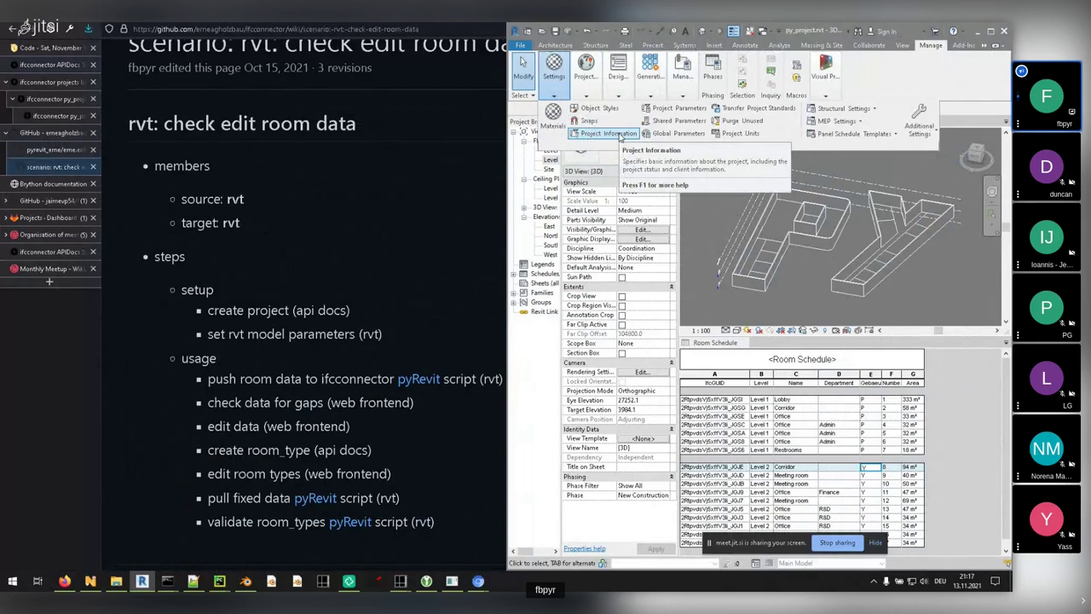
left_click(607, 134)
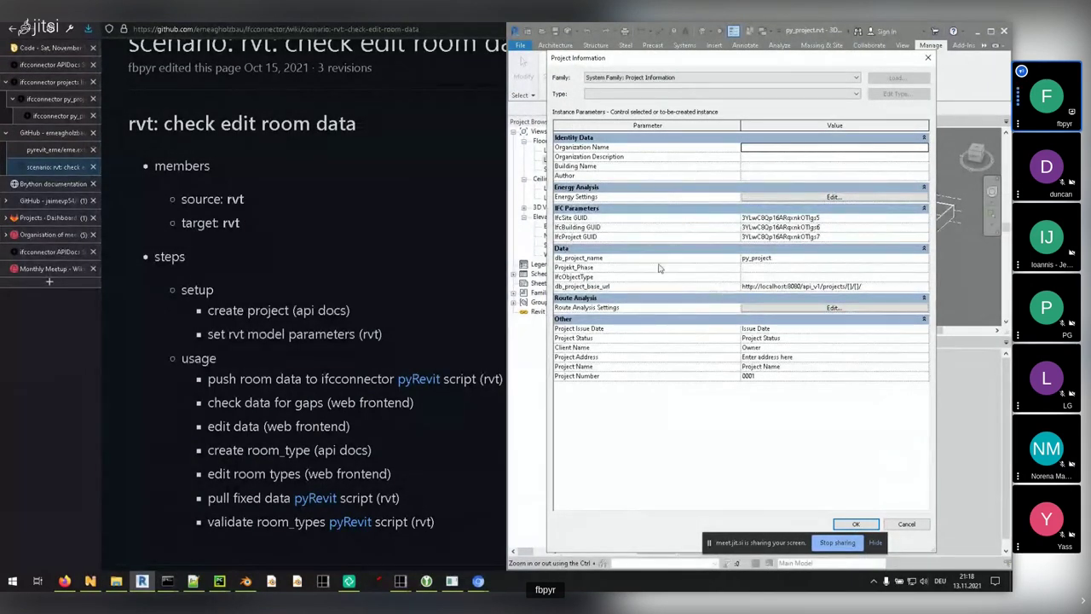
- In the ifcconnector web frontend, point out the name py_project in the project list and on its rooms and info pages
left_click(61, 82)
double_click(225, 181)
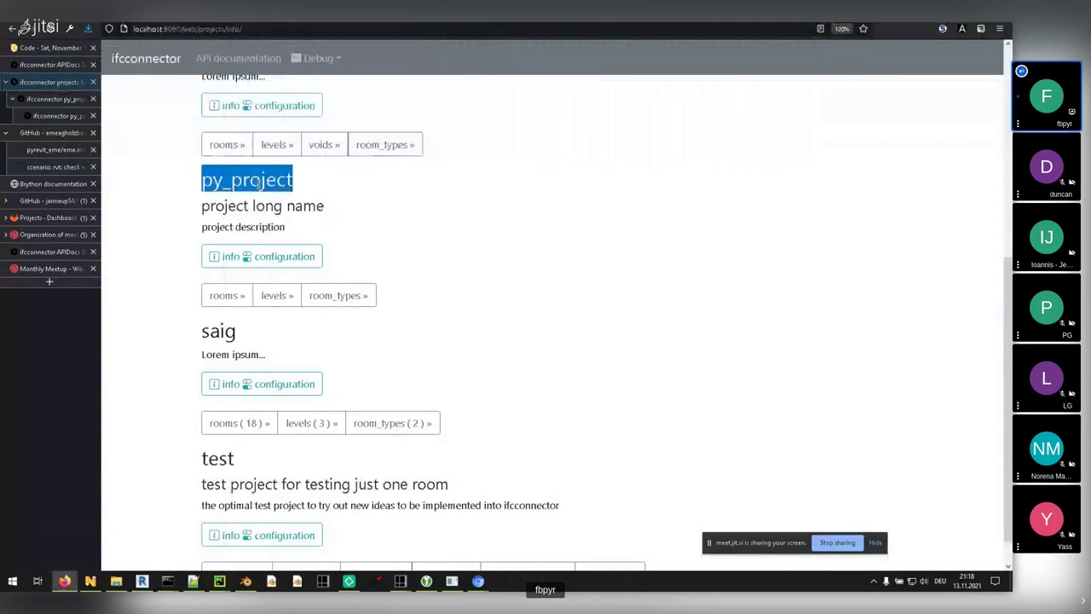
left_click(55, 116)
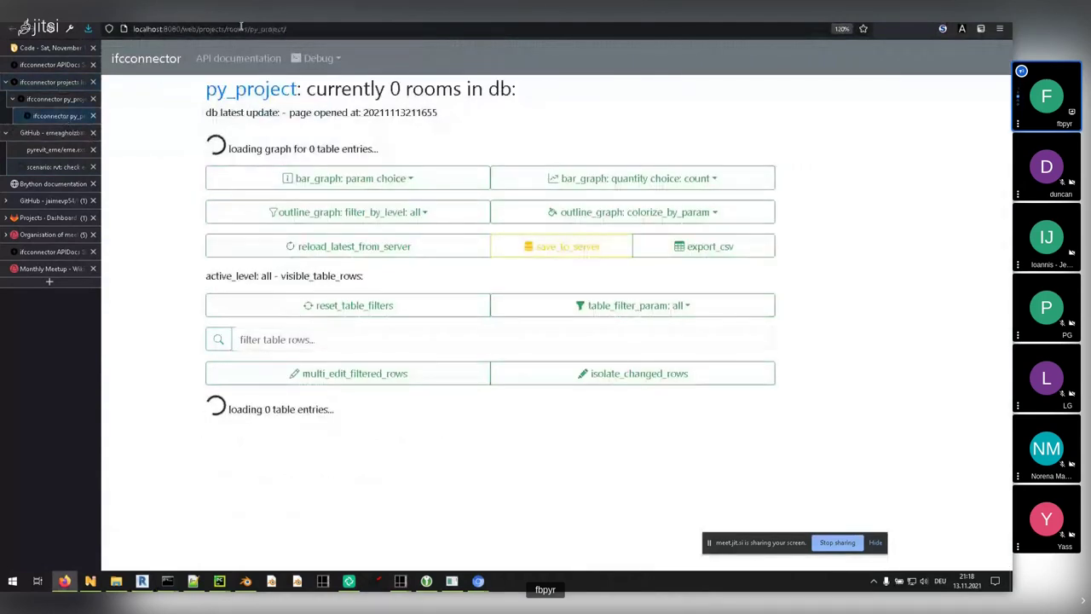
left_click(55, 99)
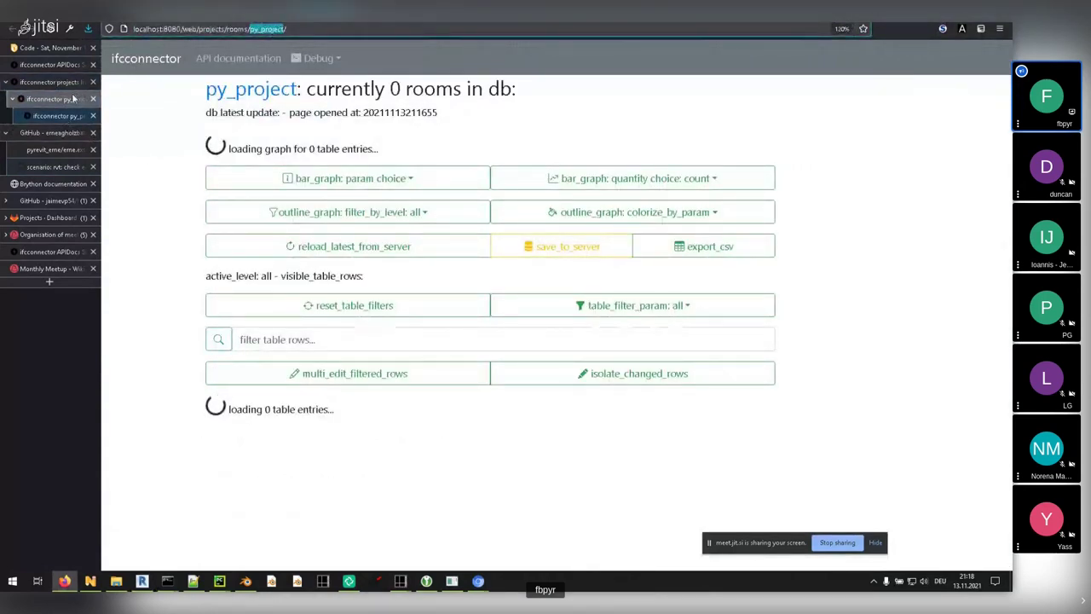
left_click(52, 82)
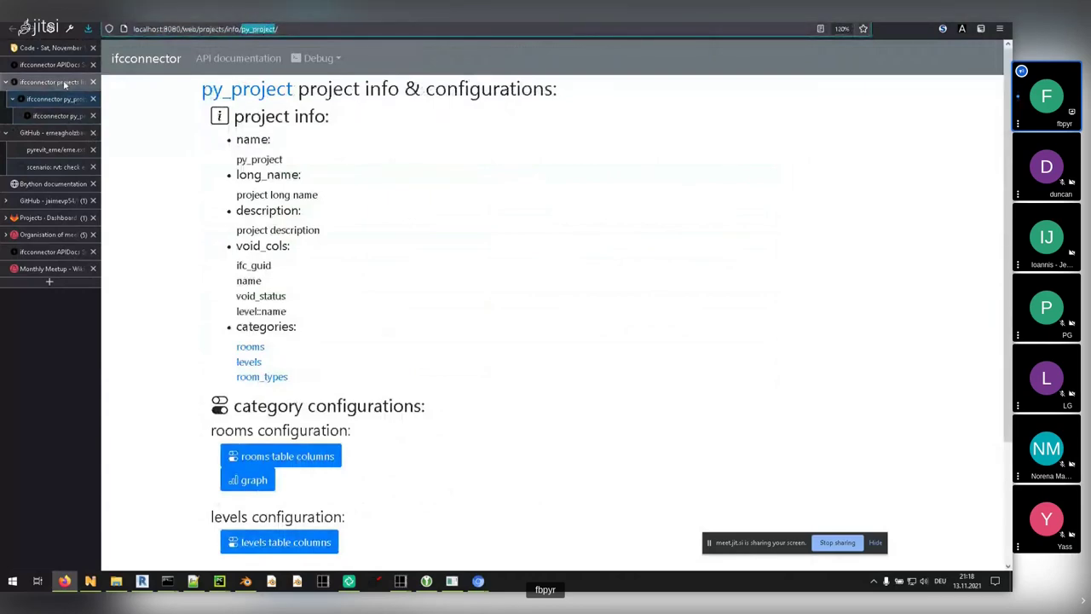
- Back in Revit, highlight the db_project_name and db_project_base_url values in Project Information and close the dialog with OK
key("alt+Tab")
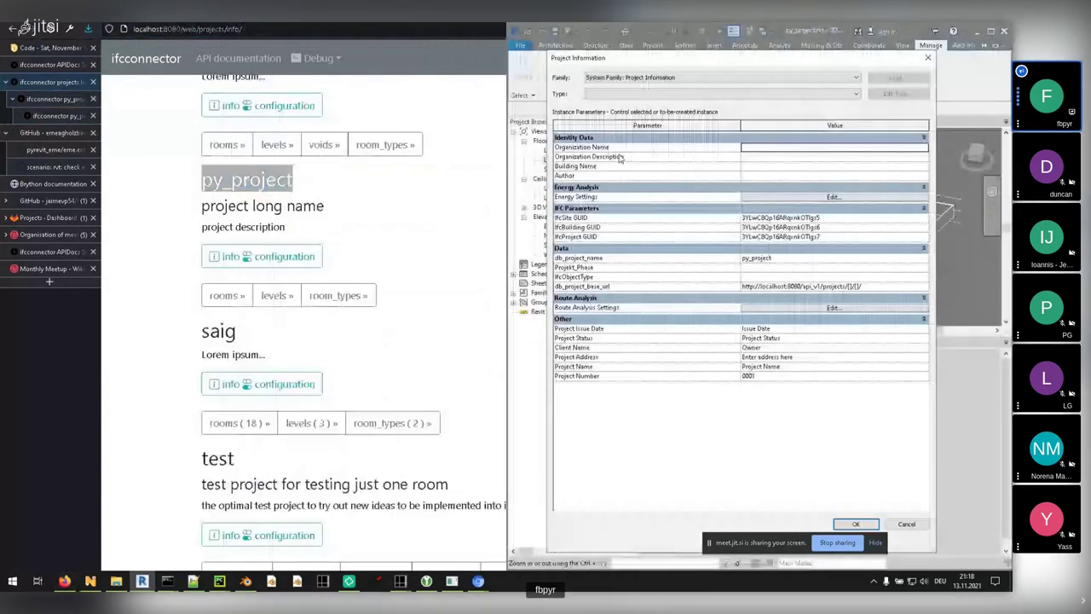
left_click(758, 258)
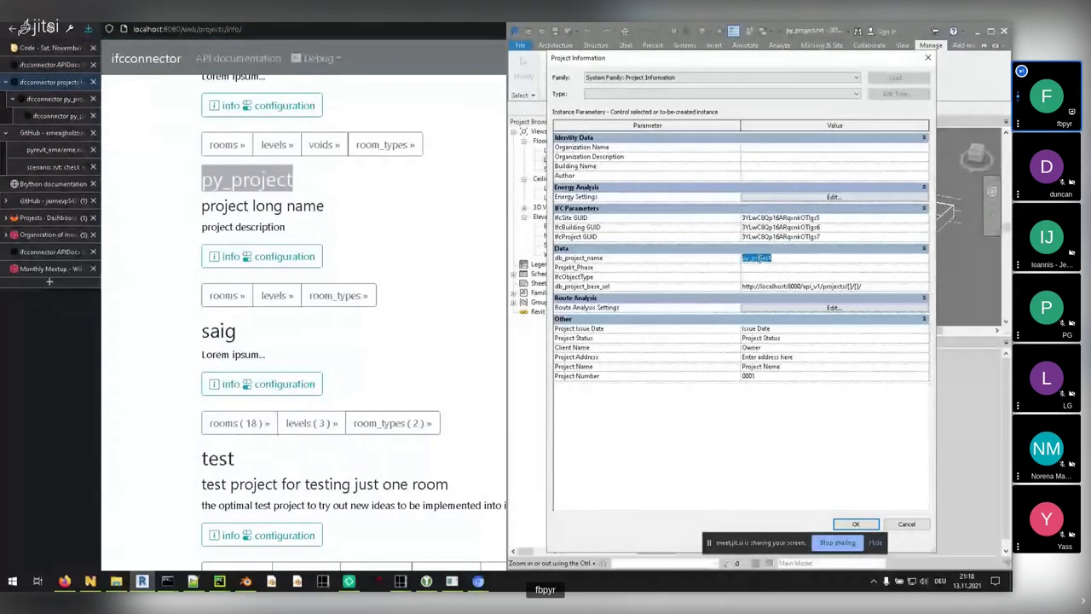
left_click(800, 287)
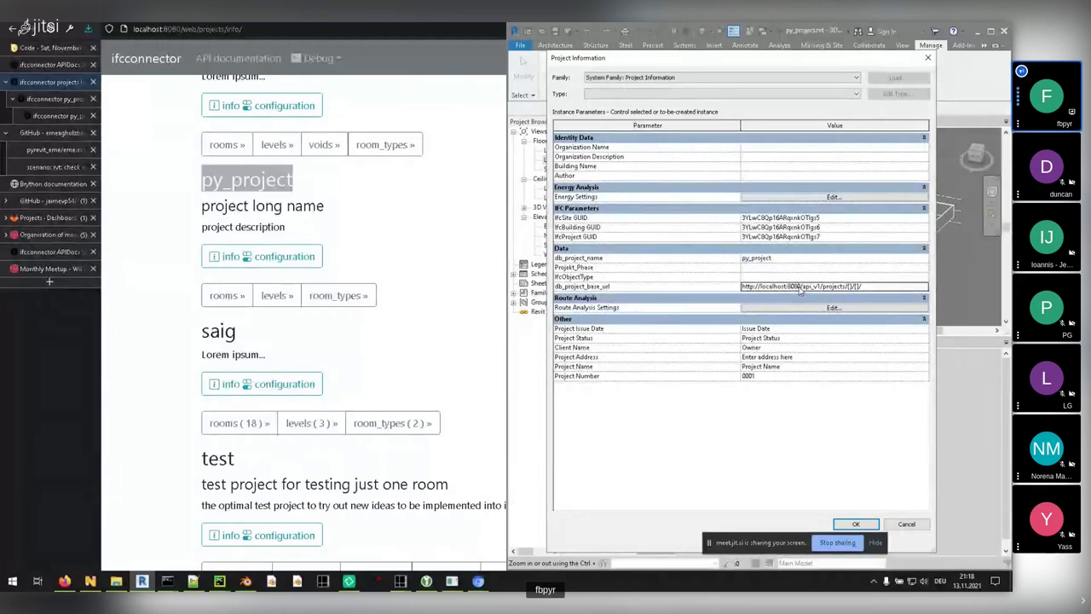
left_click_drag(863, 288, 721, 290)
left_click(777, 288)
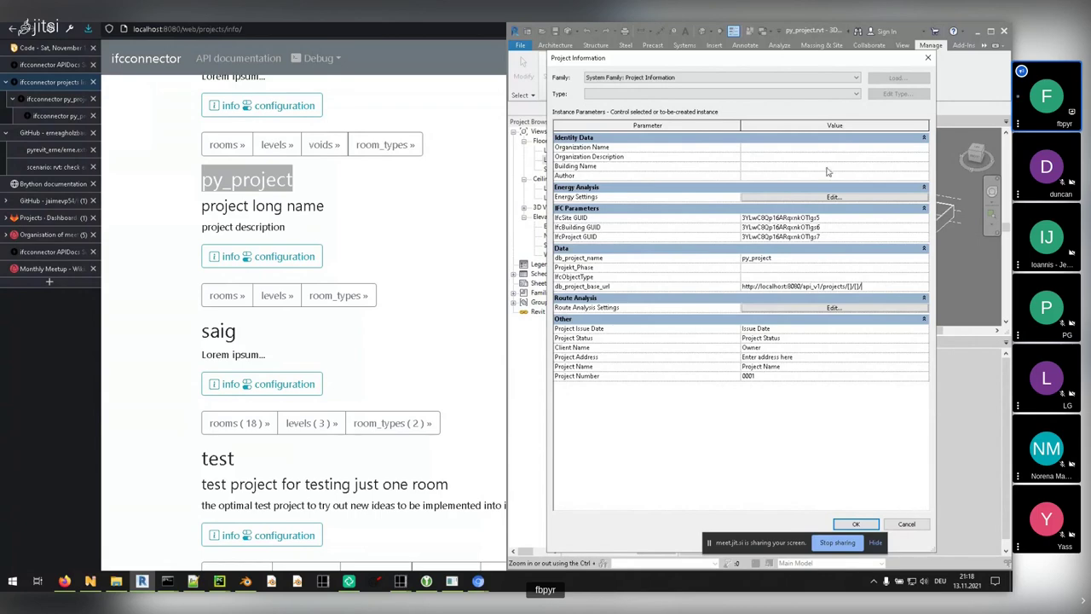
left_click(828, 50)
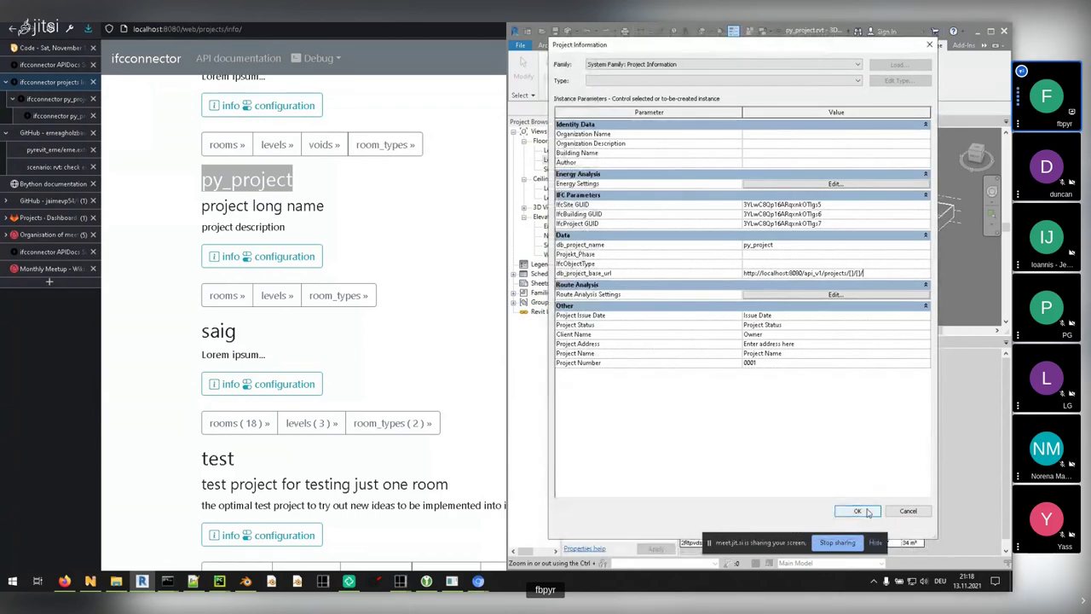
left_click(865, 522)
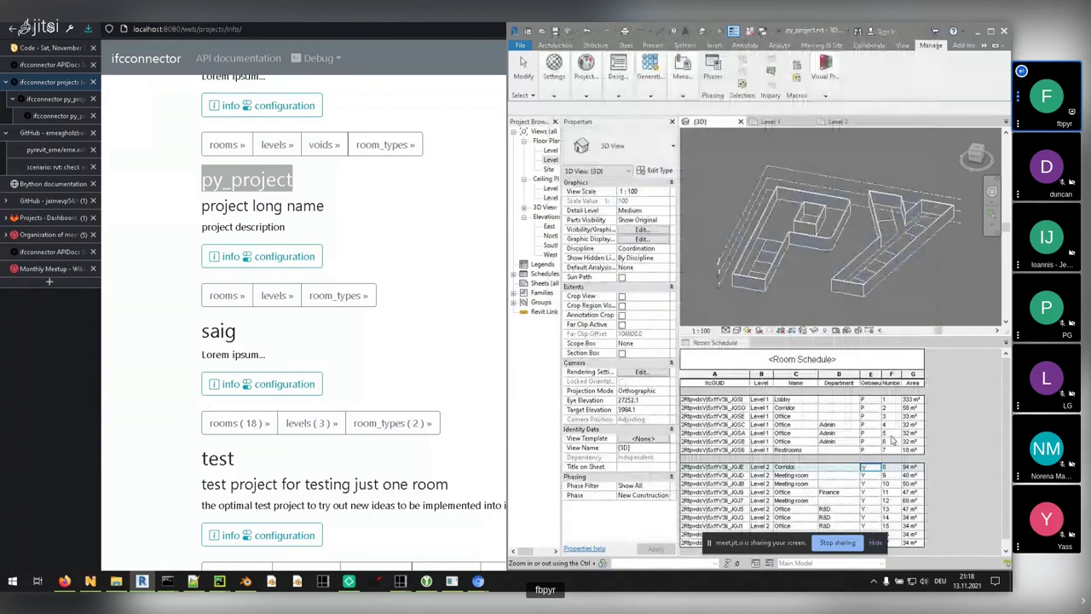
- Push the Revit model's levels to the database with pyRevitERNE's ifcconnector script Push_Level_Data
middle_click_drag(815, 256, 824, 266, "shift")
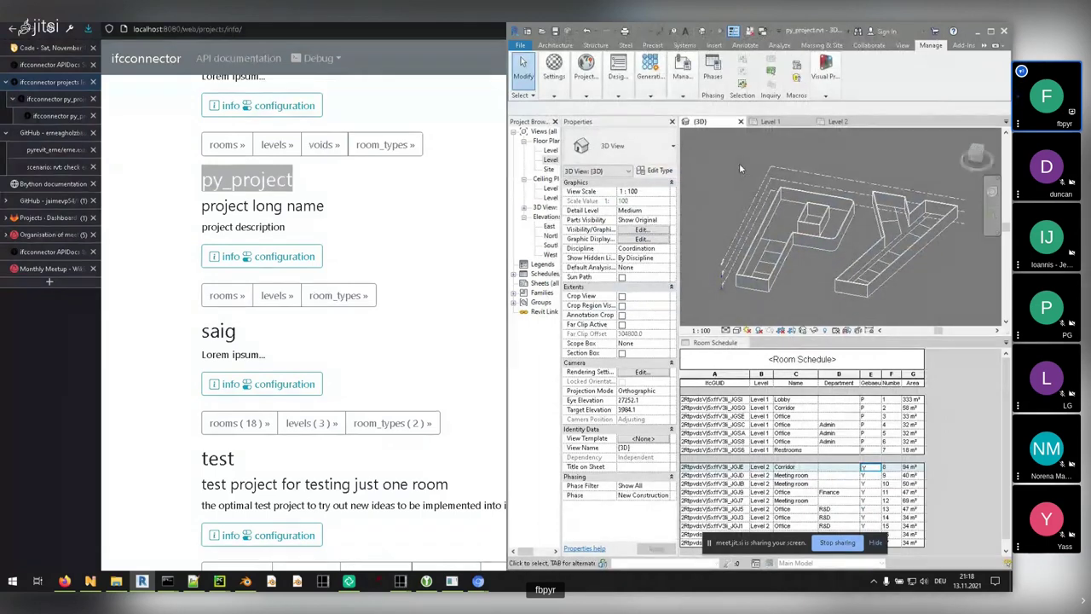
left_click(985, 46)
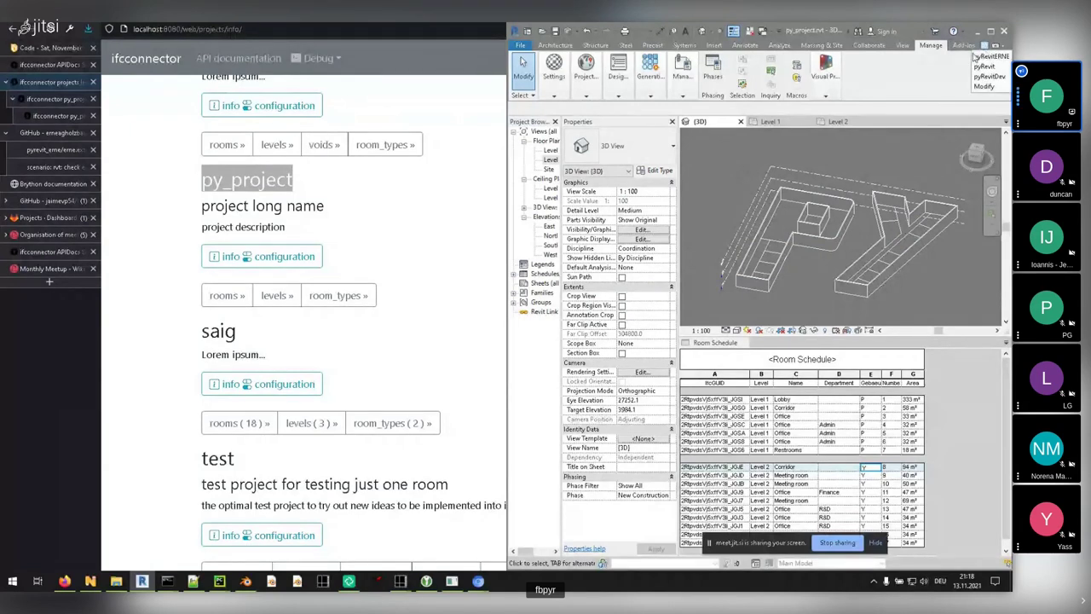
left_click(991, 56)
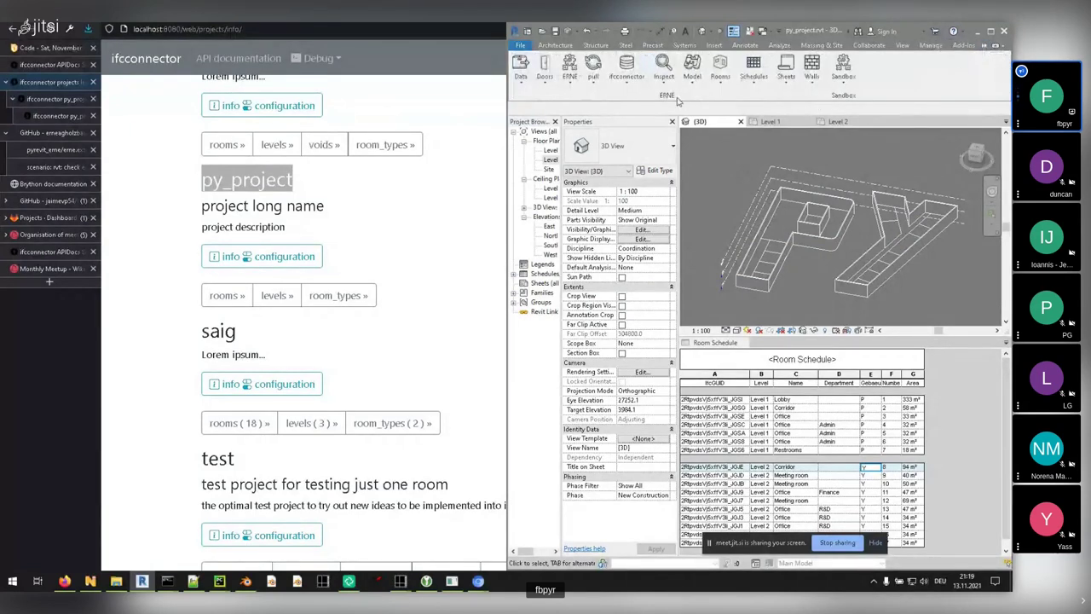
left_click(626, 81)
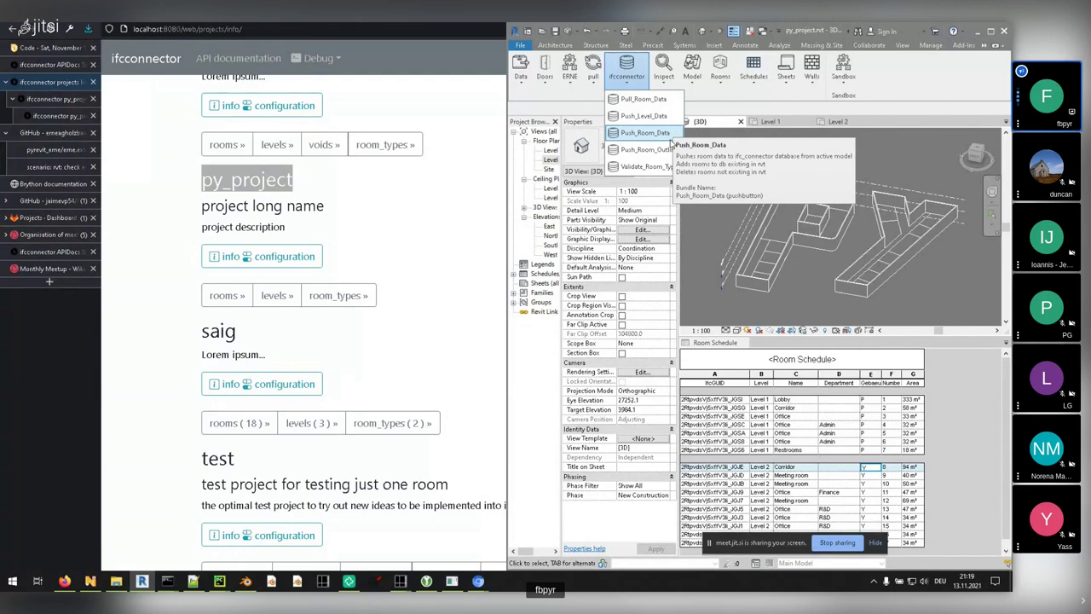
left_click(670, 136)
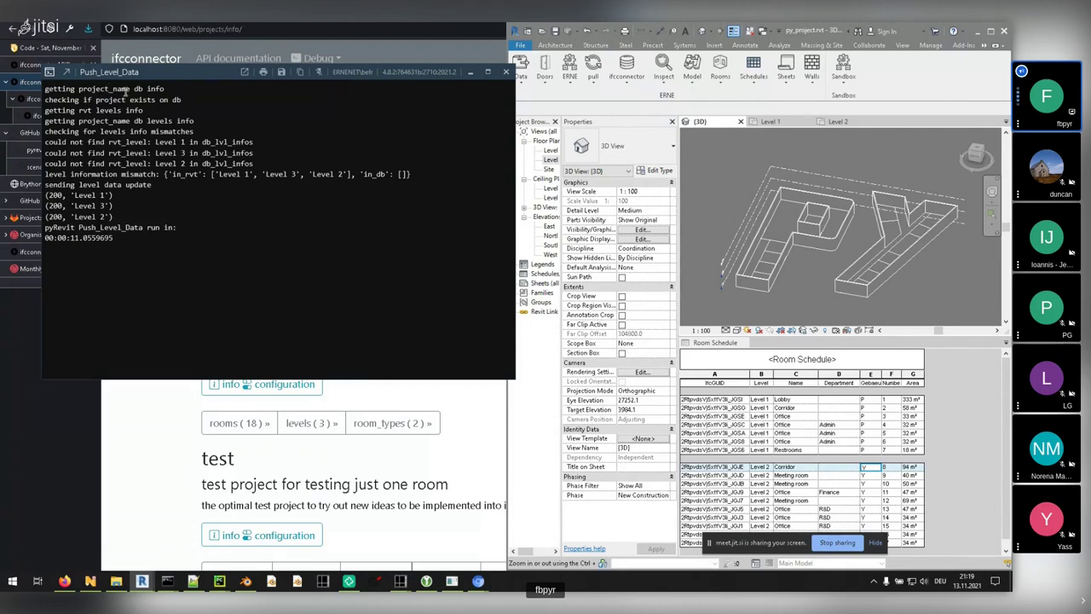
- Highlight the Push_Level_Data output lines about getting the project and level info and checking for mismatches
left_click_drag(79, 89, 158, 101)
left_click(142, 89)
left_click_drag(125, 132, 83, 121)
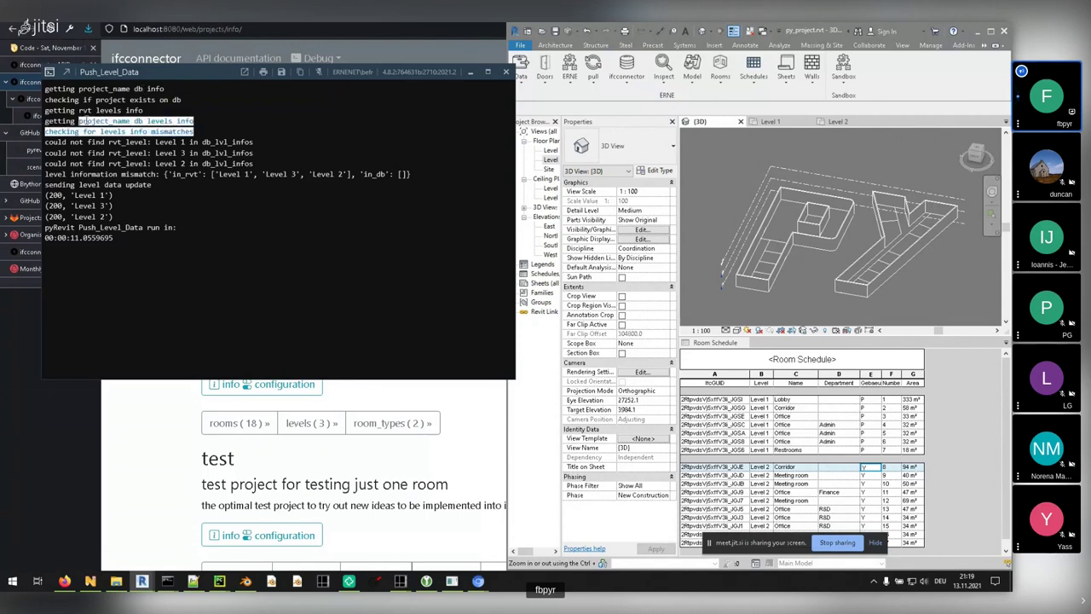
left_click(141, 134)
mouse_move(177, 130)
left_mouse_down()
mouse_move(110, 123)
mouse_move(194, 133)
left_mouse_up()
left_click(156, 135)
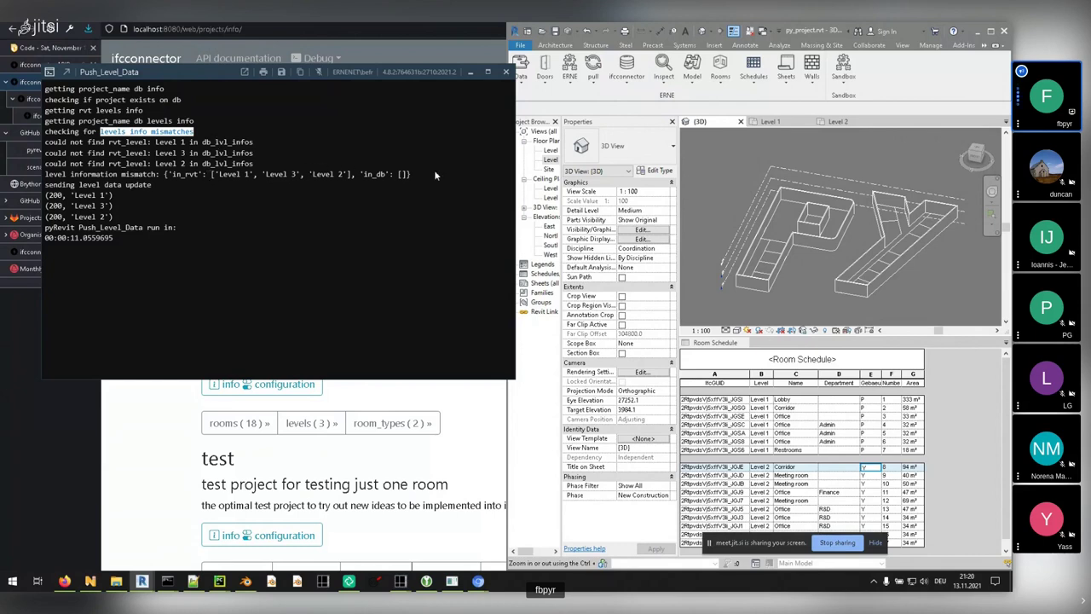
- Highlight the in_rvt level list, the level data update line and the response codes in the script output
left_click_drag(434, 174, 208, 174)
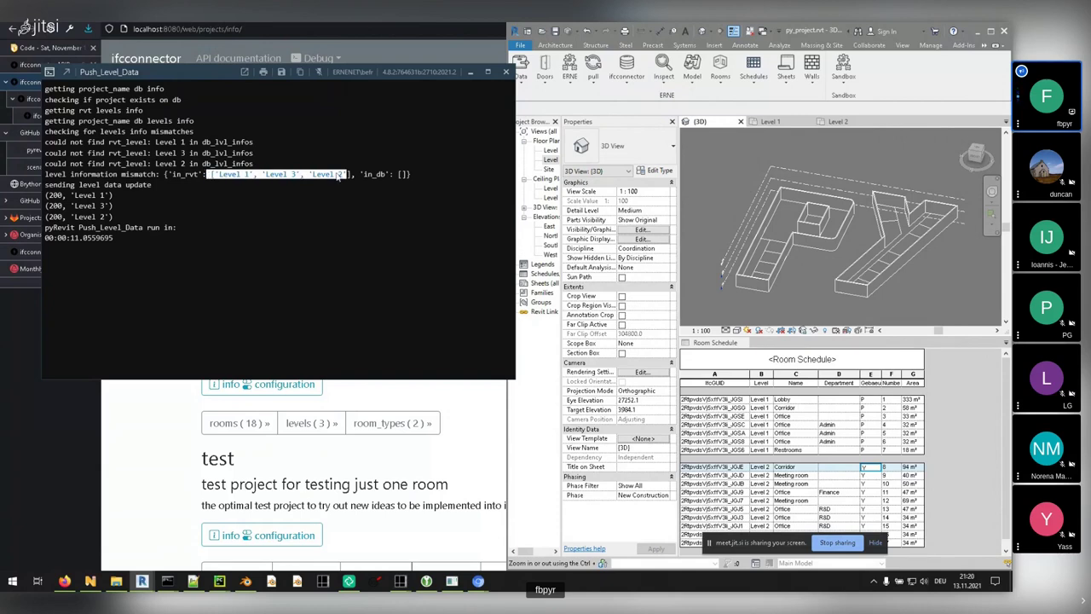
left_click_drag(83, 184, 126, 186)
left_click(137, 188)
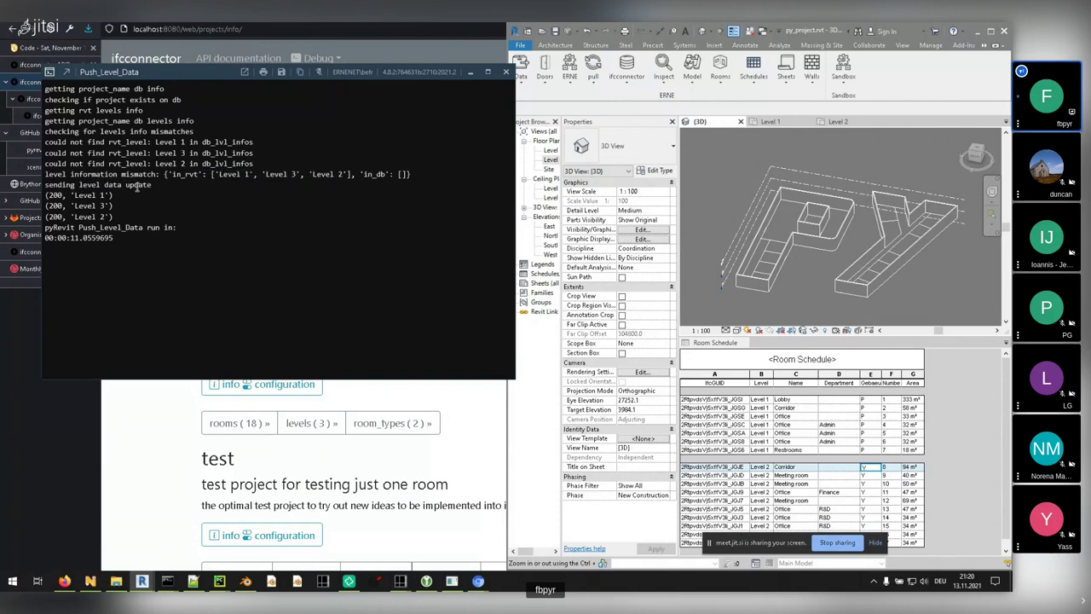
double_click(55, 217)
double_click(54, 195)
double_click(56, 217)
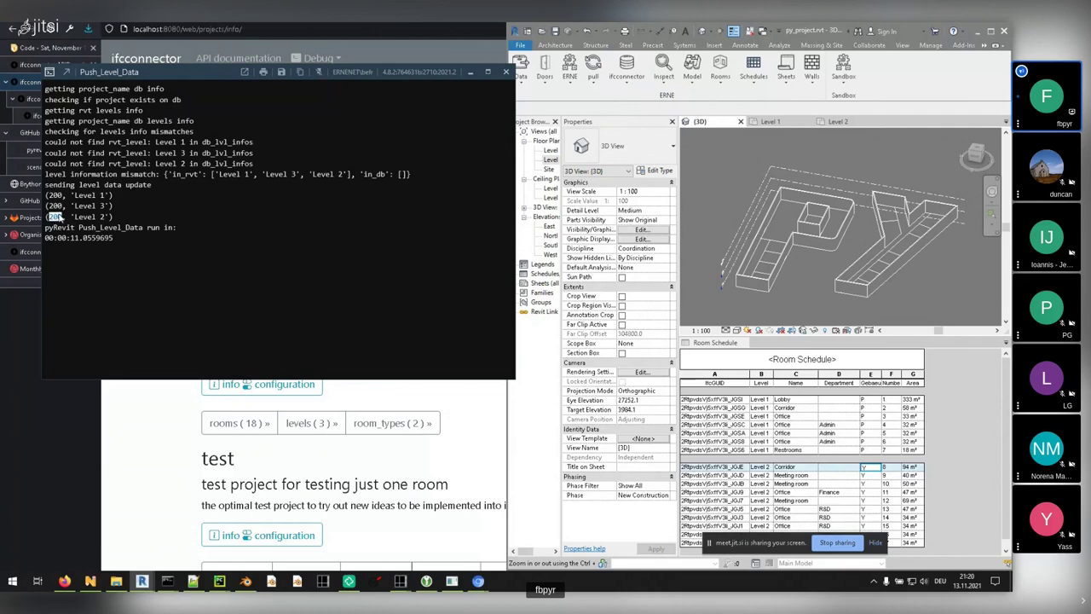
- Close the Push_Level_Data output and reload the ifcconnector projects page in the browser
left_click(506, 72)
left_click(143, 156)
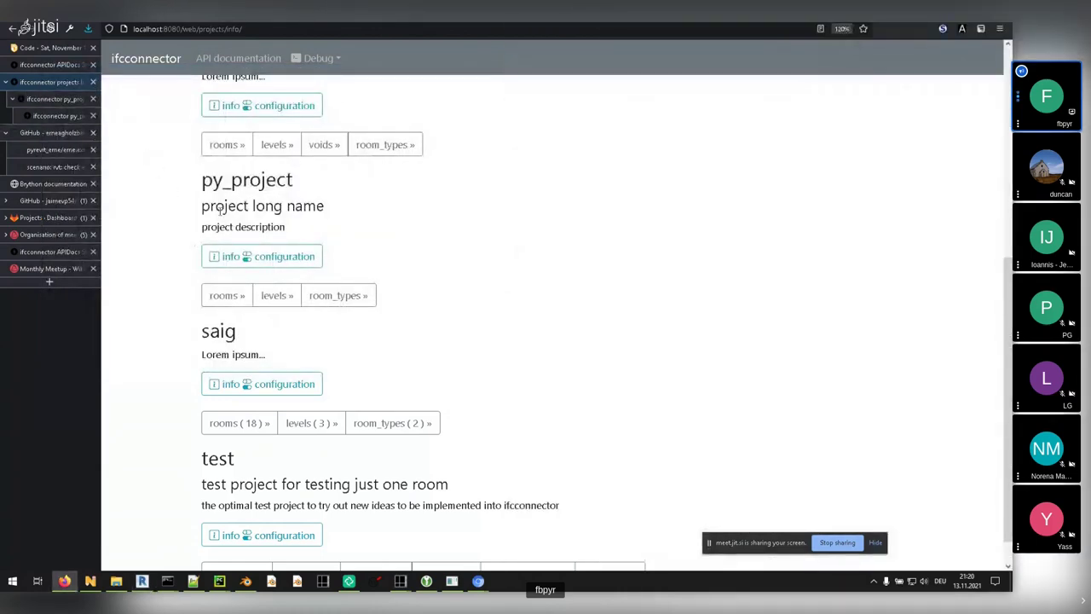
right_click(373, 195)
left_click(455, 206)
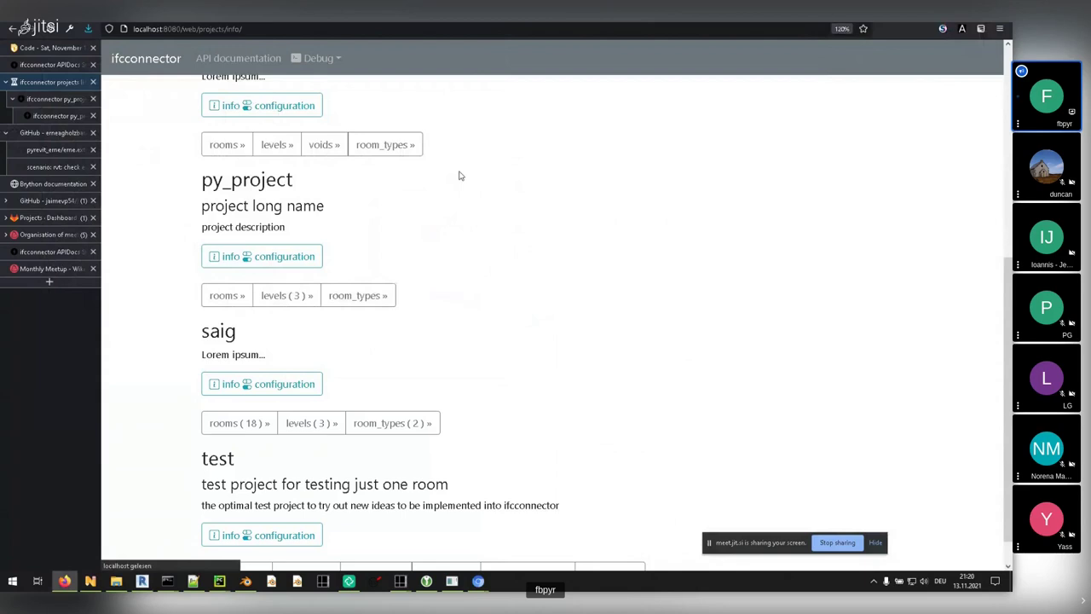
- Open py_project's levels page in a new browser tab and highlight the word levels in its heading
middle_click(290, 300)
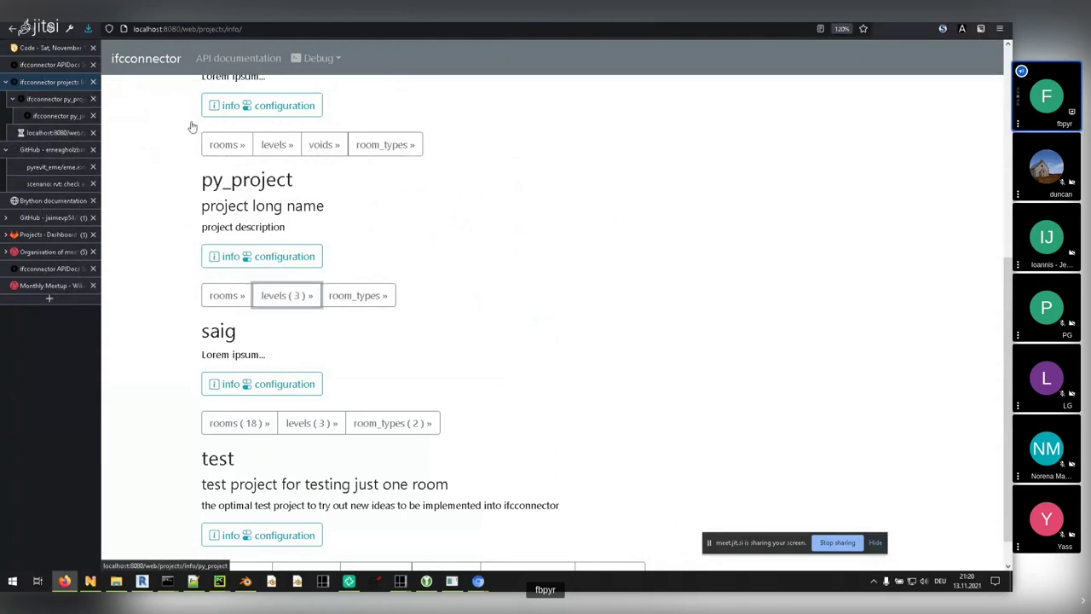
left_click(55, 132)
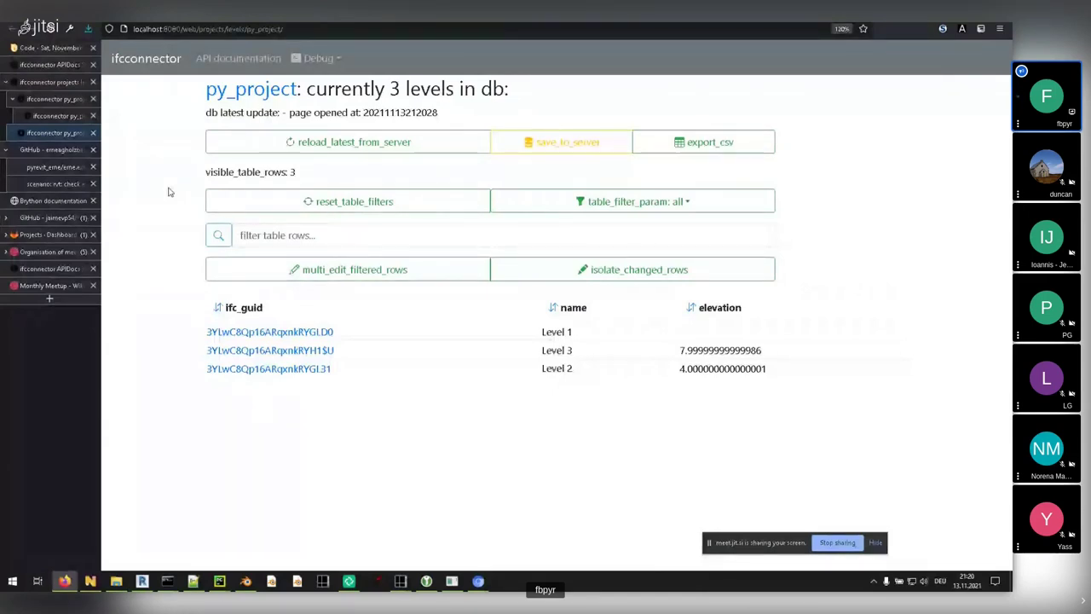
double_click(425, 85)
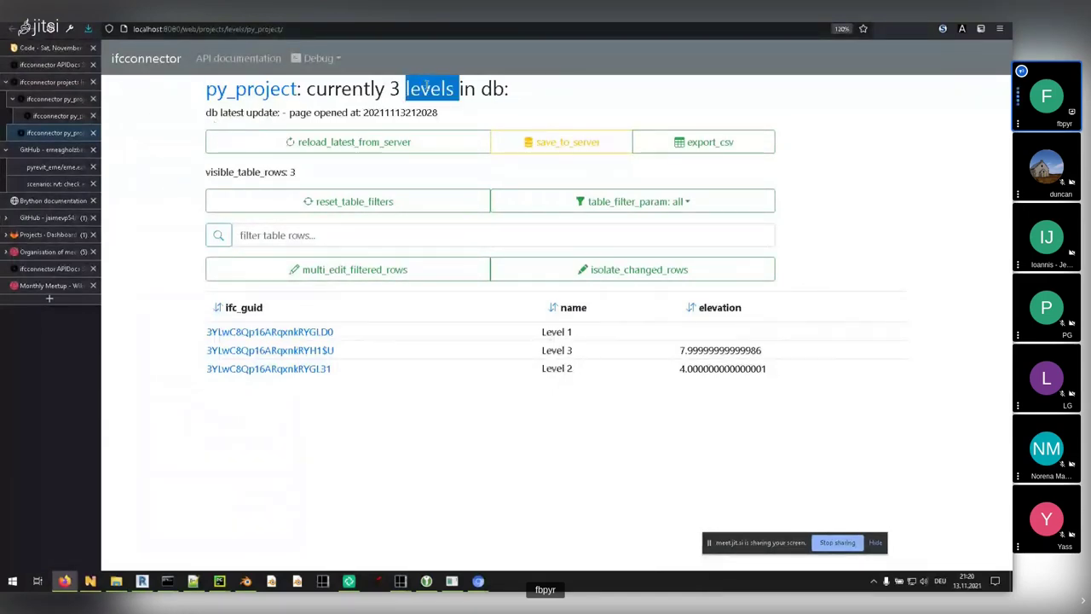
left_click(171, 167)
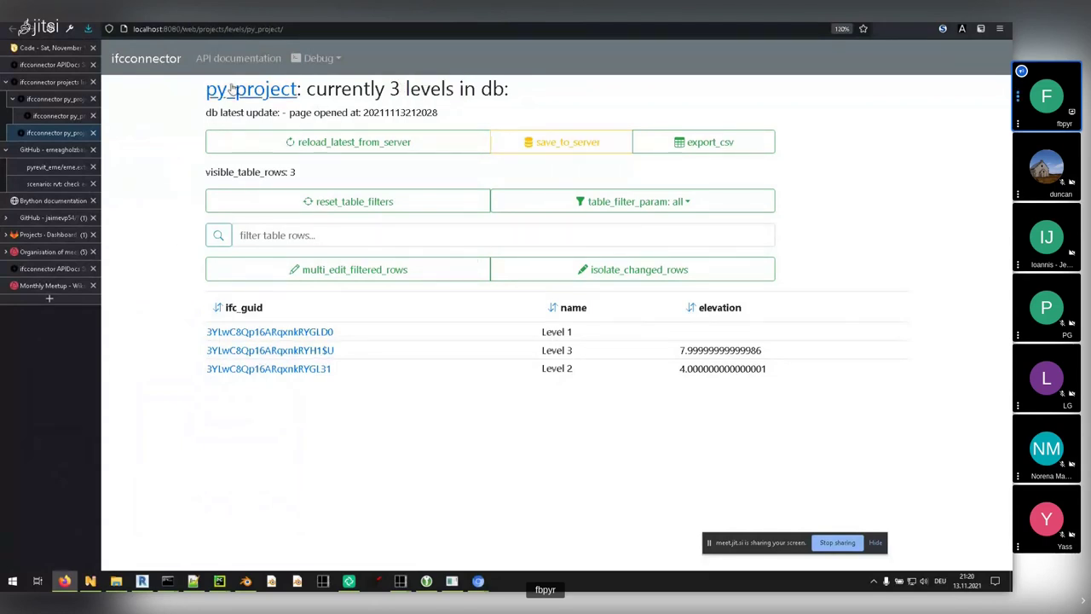
- In the ifcconnector API documentation, expand the Get Levels endpoint under api_levels and enable trying it out
left_click(53, 66)
left_click(153, 224)
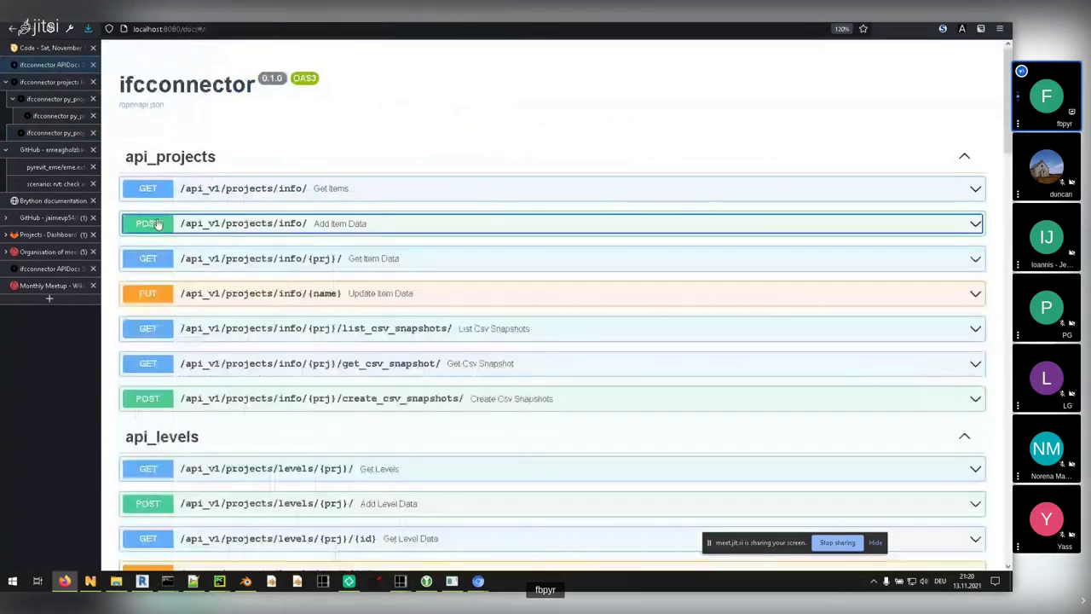
scroll(162, 153, "down", 3)
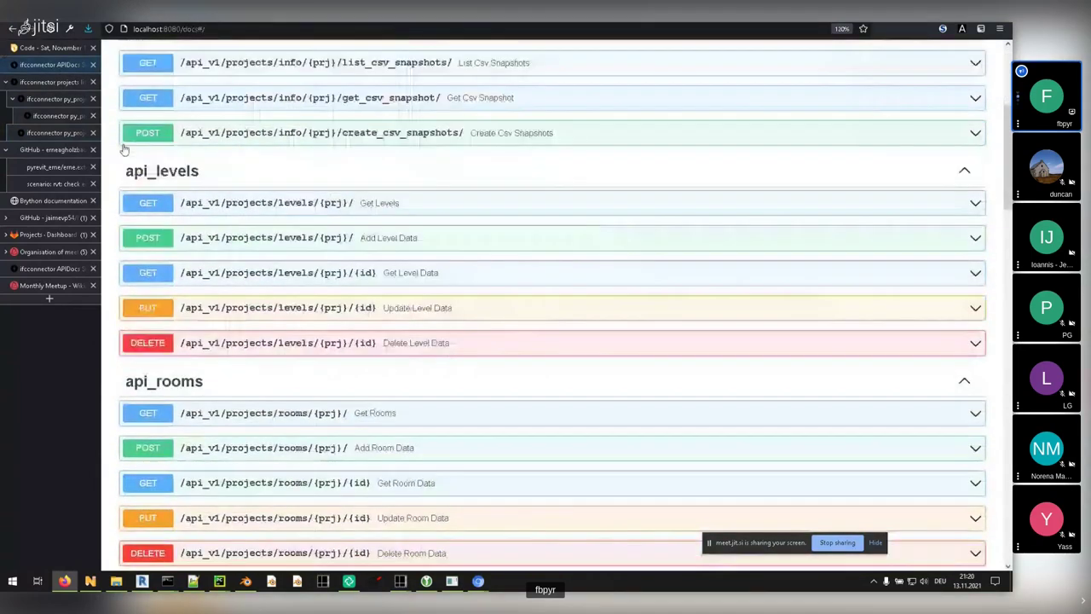
left_click(168, 205)
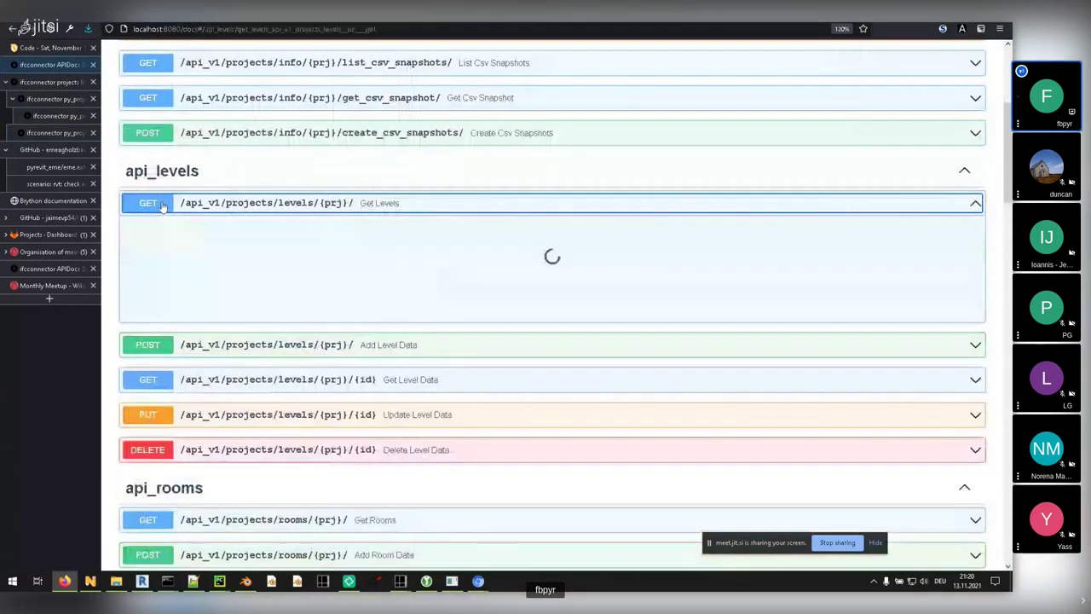
left_click(921, 234)
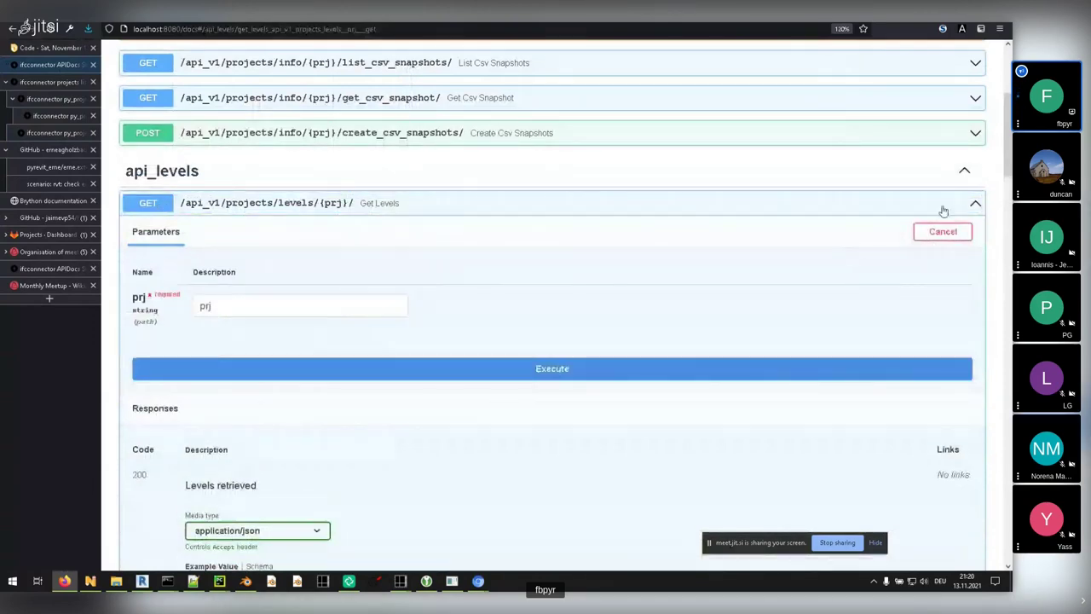
- Execute the Get Levels request with prj set to py_project
scroll(560, 205, "down", 2)
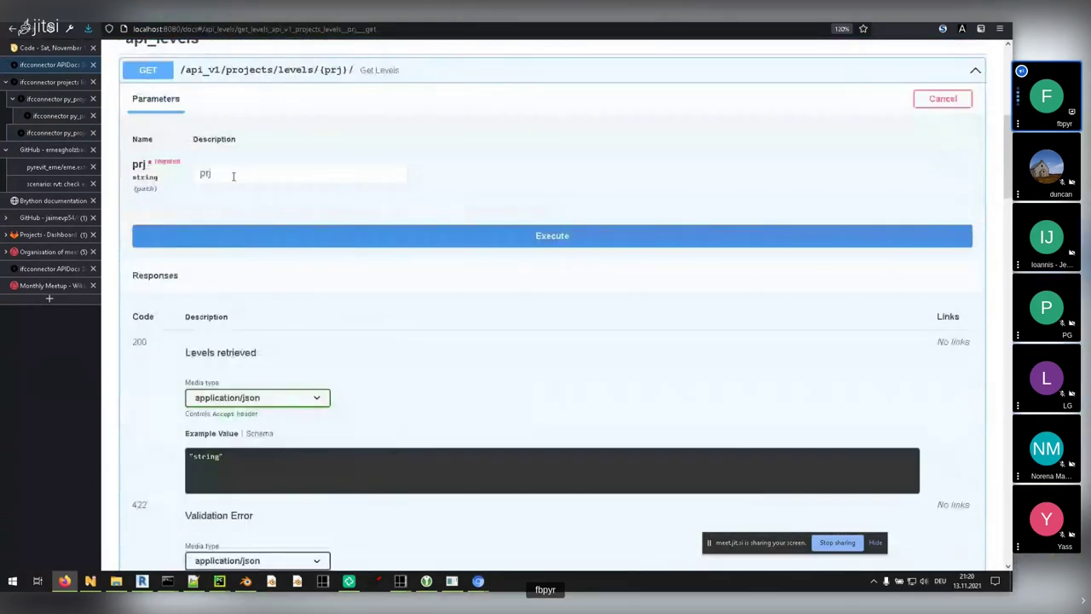
left_click(232, 174)
type("_")
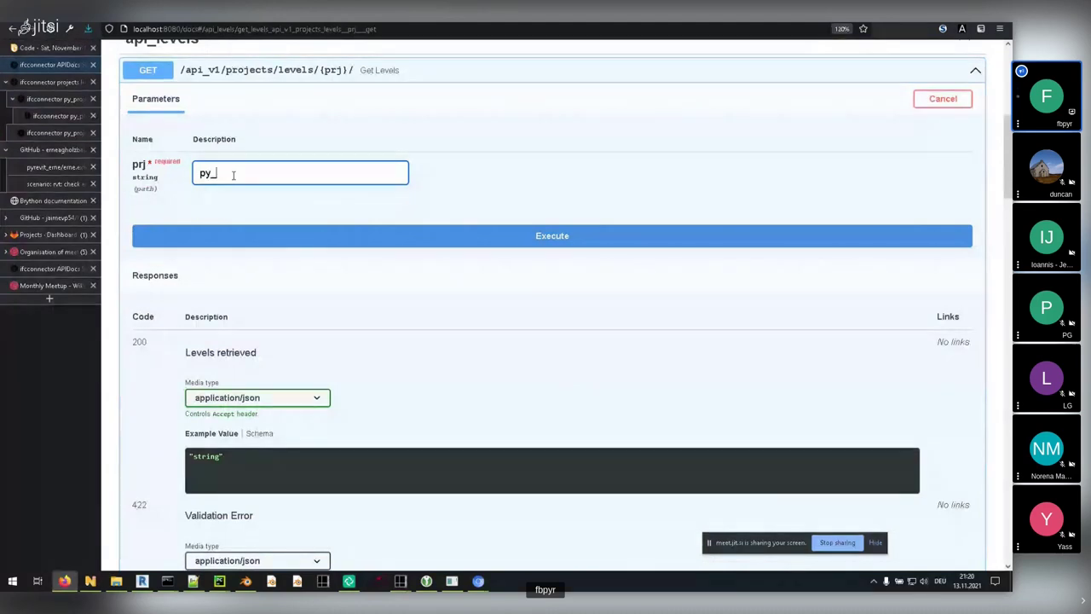
type("project")
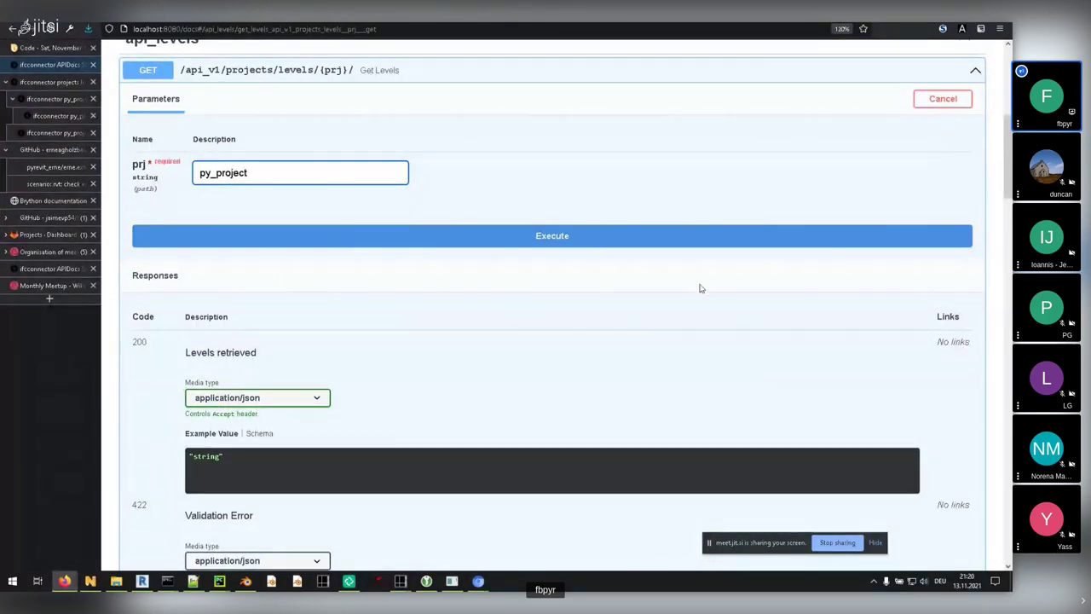
left_click(575, 245)
- Examine the JSON response body of the Get Levels request and highlight its level entries
scroll(155, 263, "down", 3)
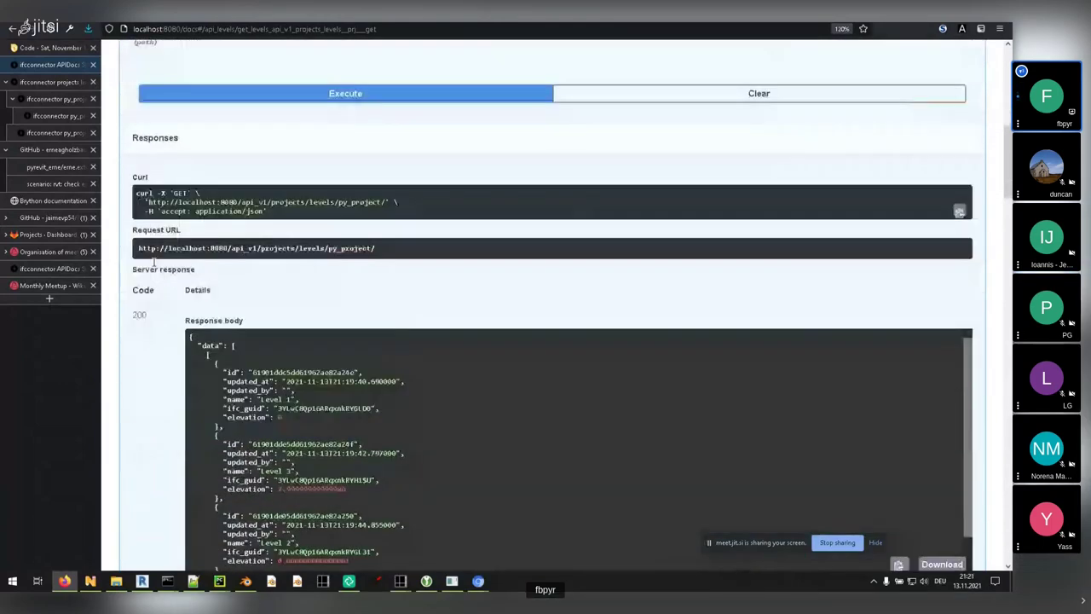
scroll(154, 263, "down", 1)
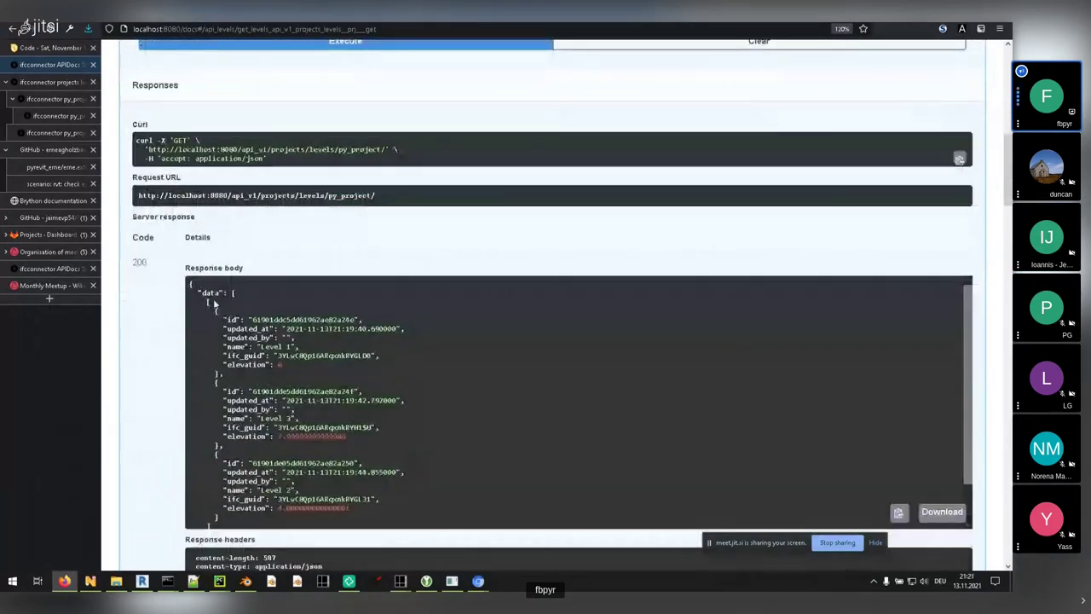
left_click_drag(189, 283, 277, 501)
left_click(331, 461)
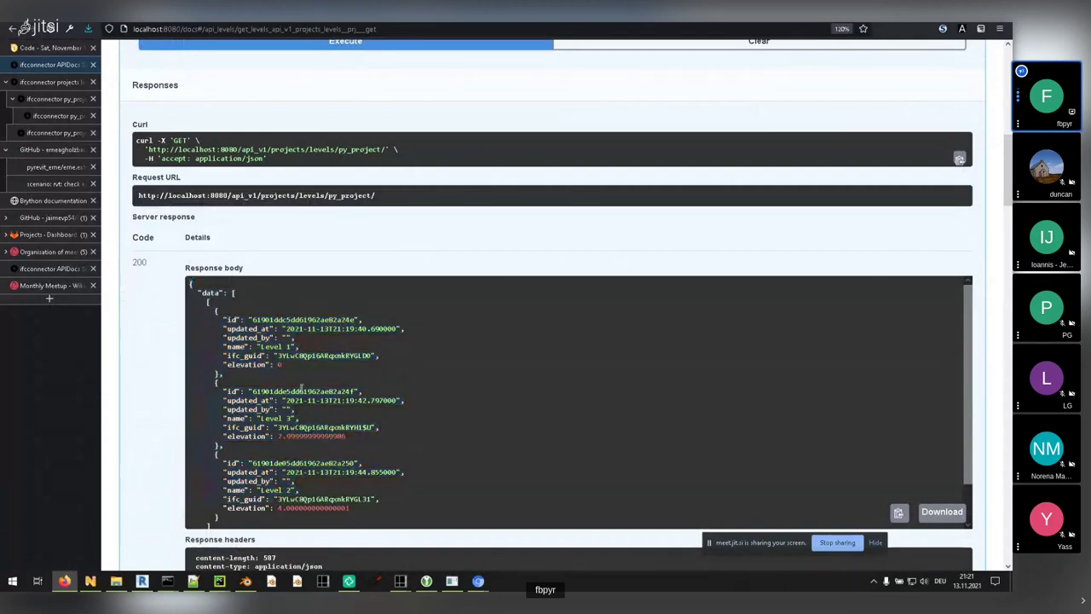
scroll(301, 388, "down", 3)
scroll(283, 456, "up", 3)
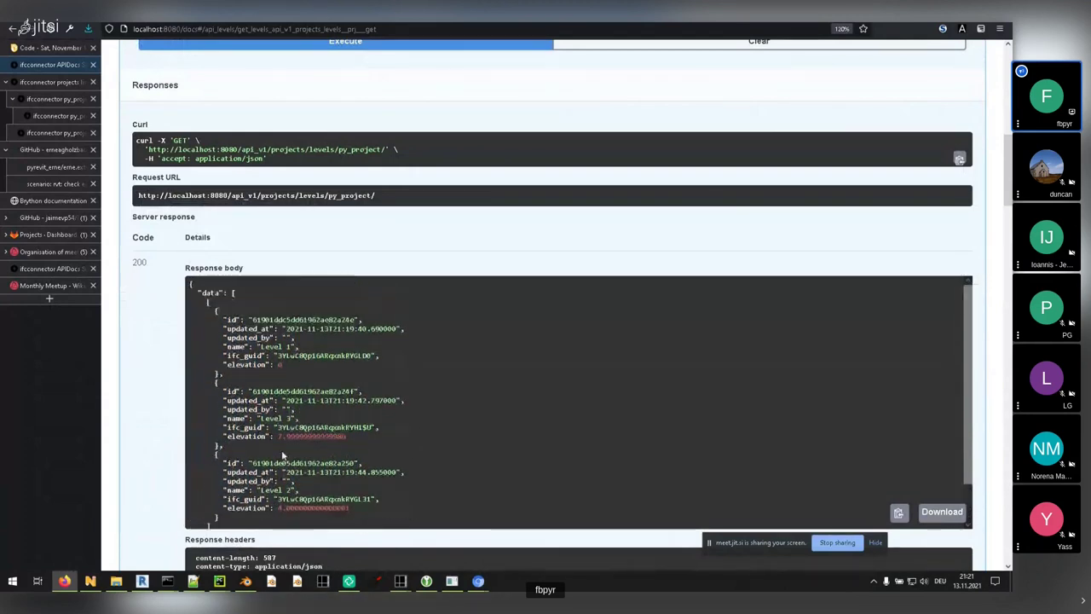
scroll(284, 457, "down", 3)
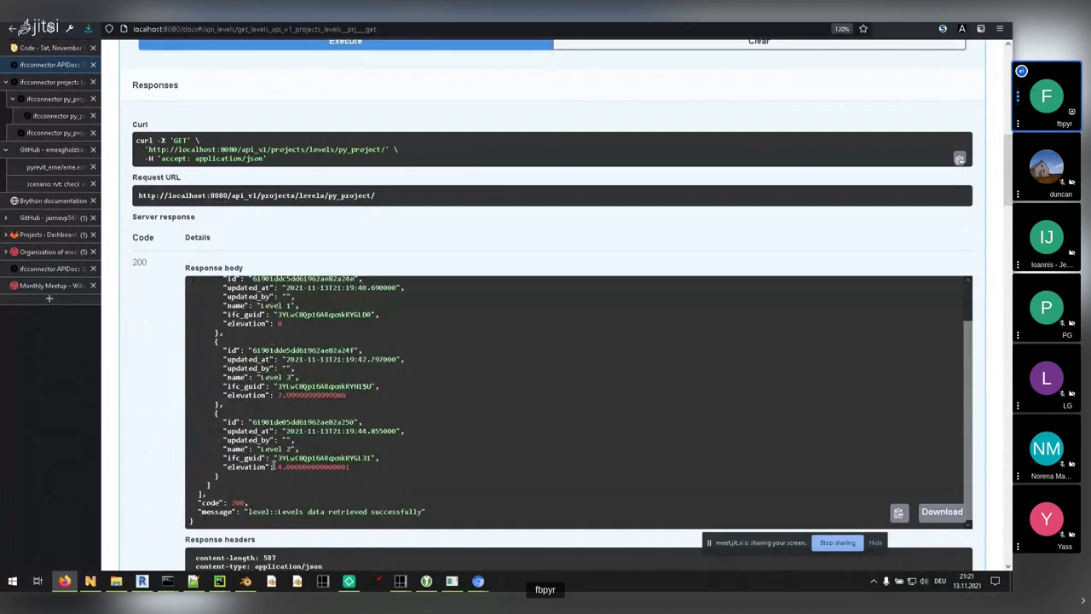
scroll(281, 452, "up", 3)
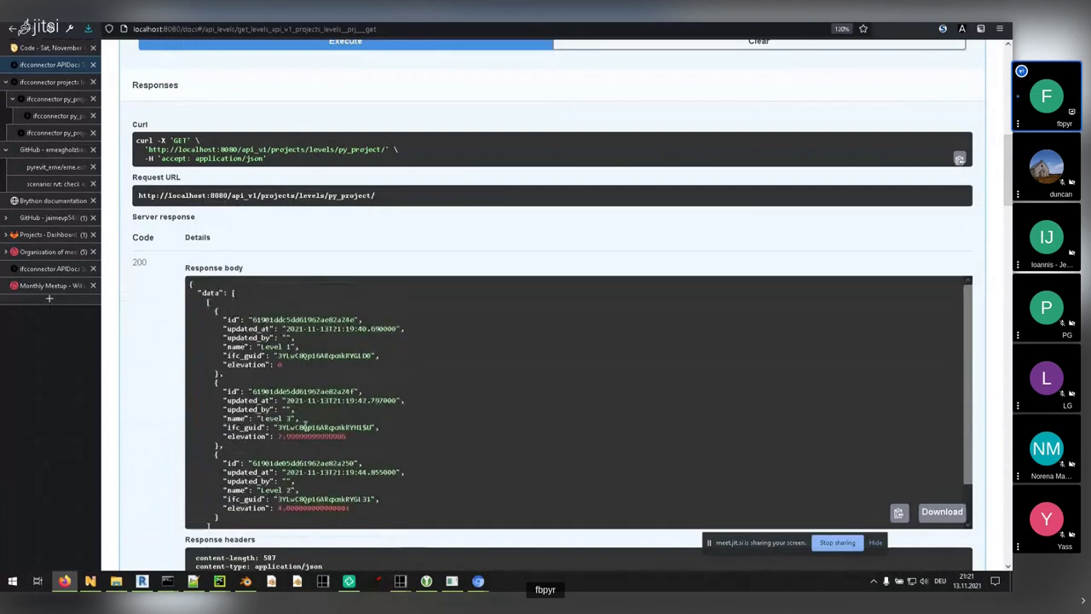
- Highlight the ifc_guid, elevation and name of Level 1 in the response, and look through the remaining levels
double_click(321, 354)
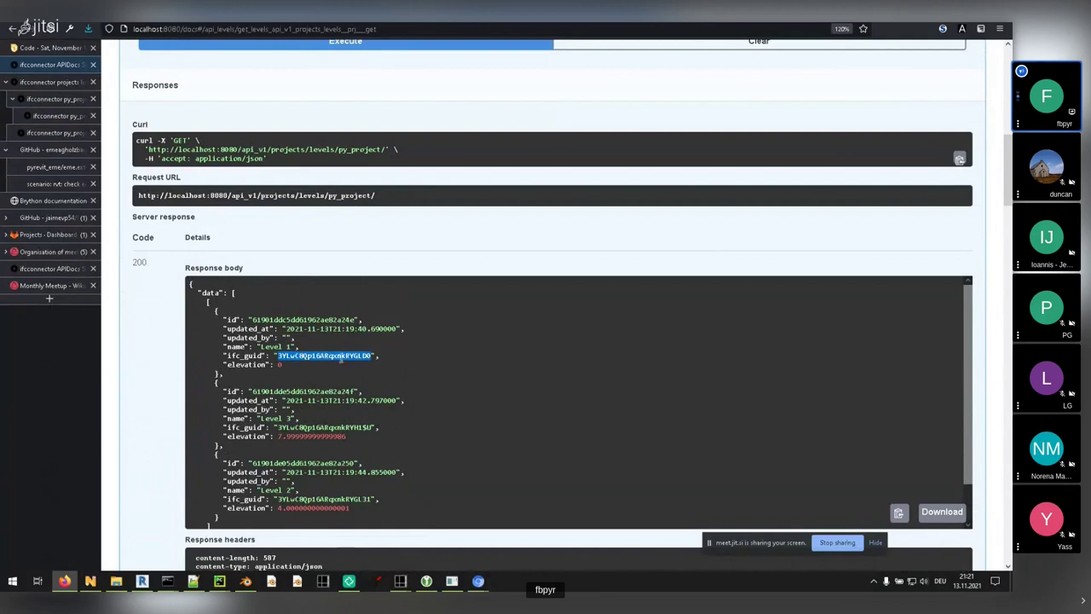
left_click_drag(289, 362, 205, 366)
left_click(303, 349)
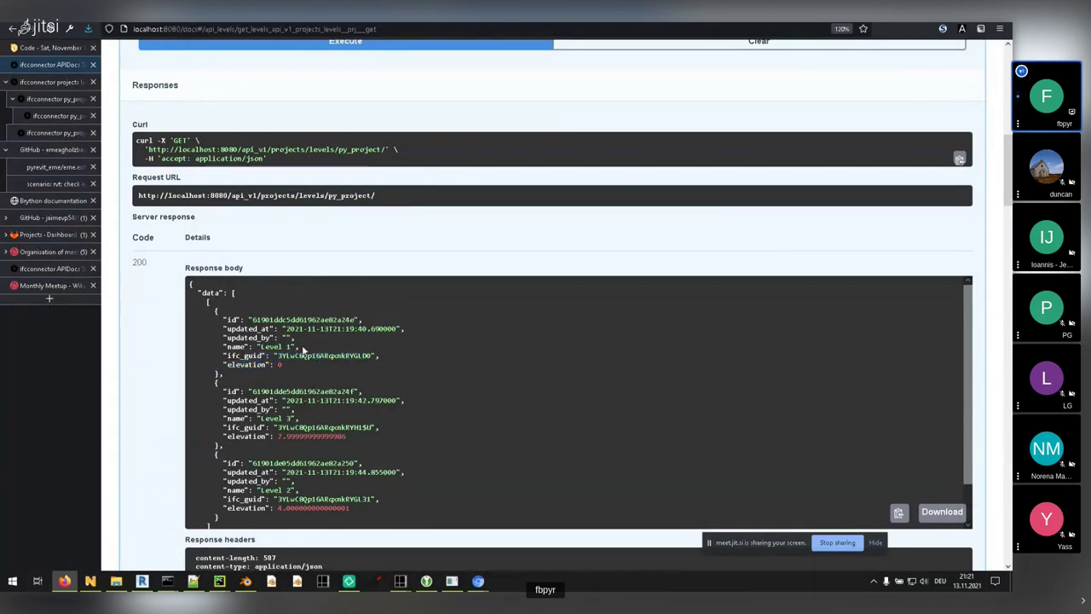
left_click_drag(300, 347, 256, 347)
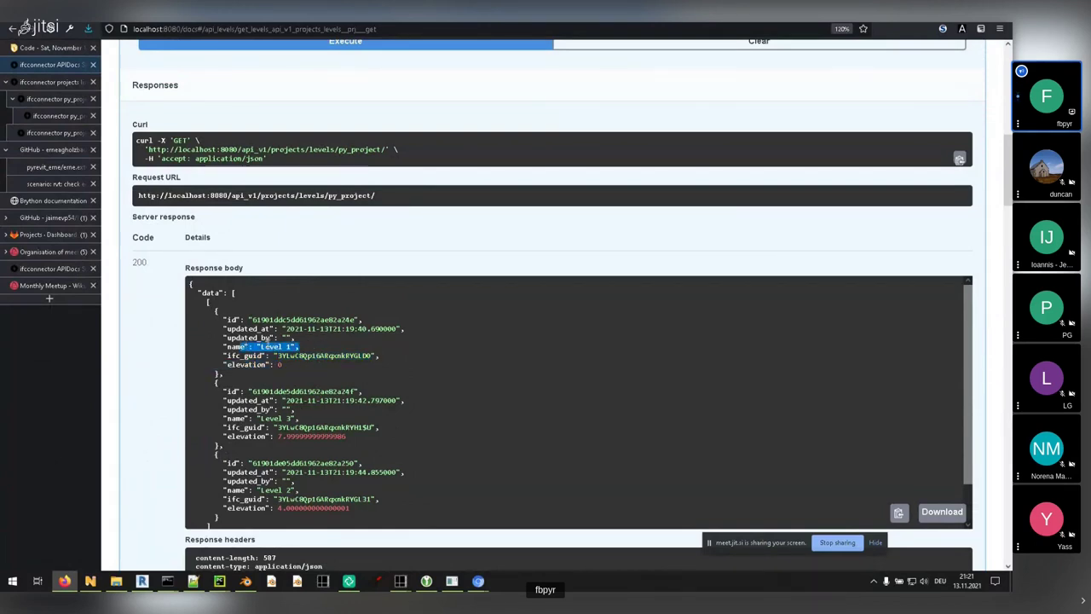
left_click(354, 354)
scroll(411, 413, "down", 2)
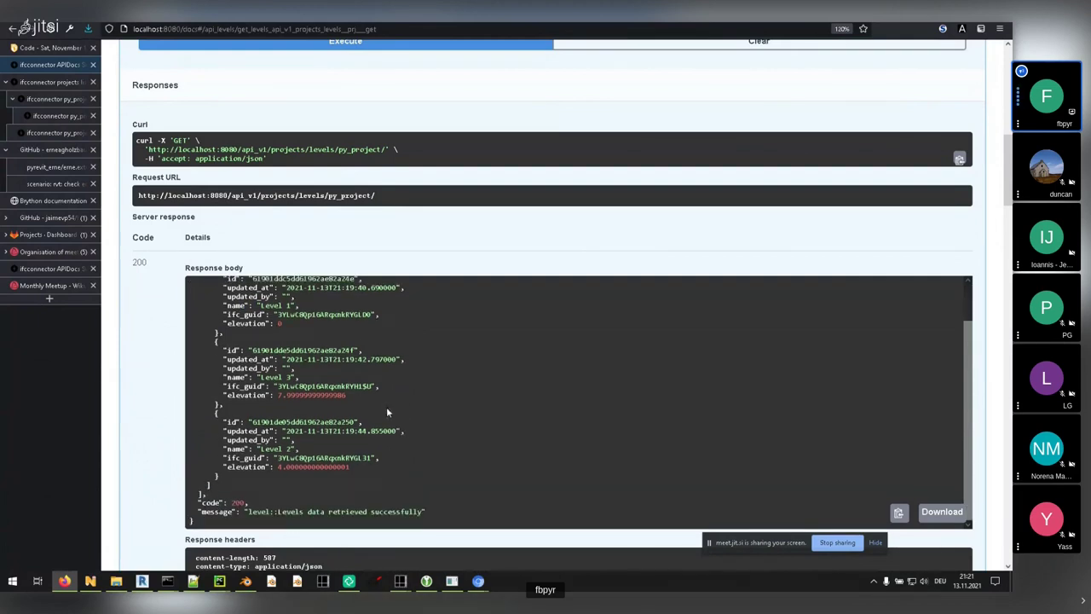
scroll(386, 407, "up", 2)
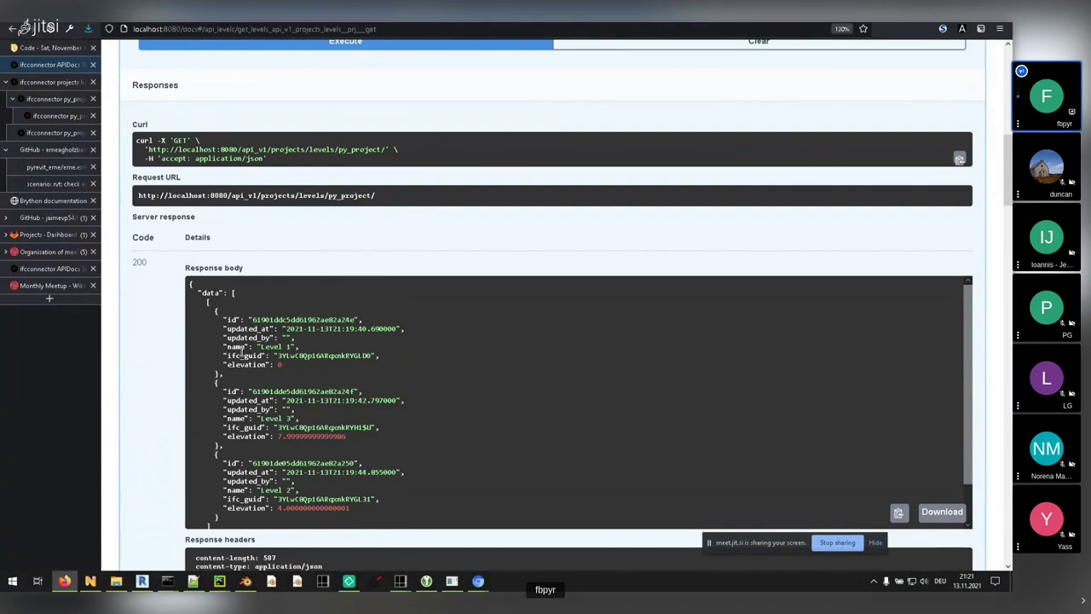
- Return to the projects page, switch to Revit and push the model's rooms to the database with ifcconnector's Push_Room_Data script
left_click(51, 81)
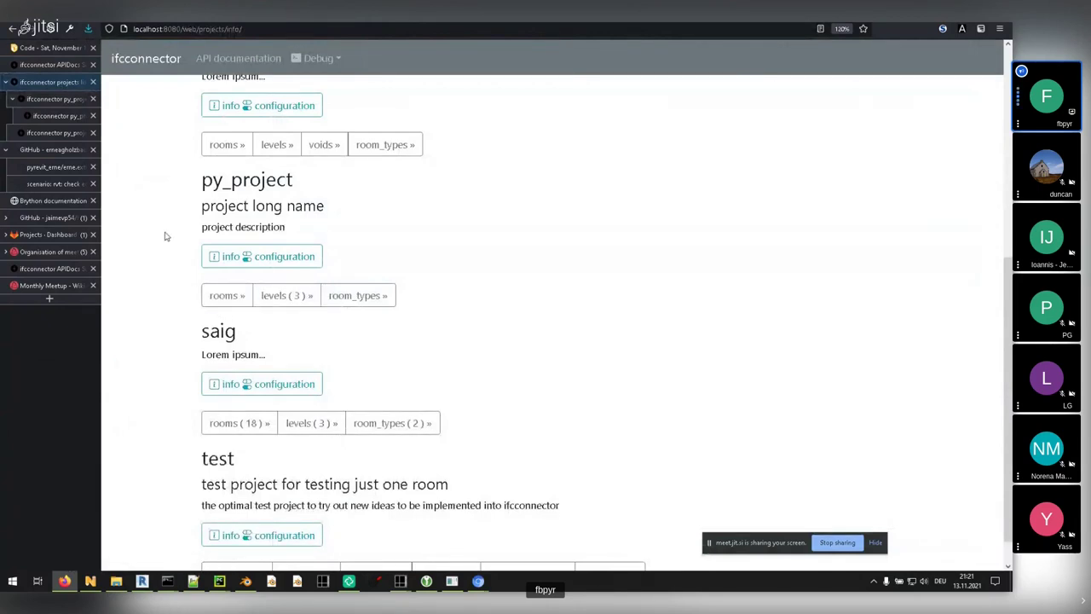
mouse_move(141, 581)
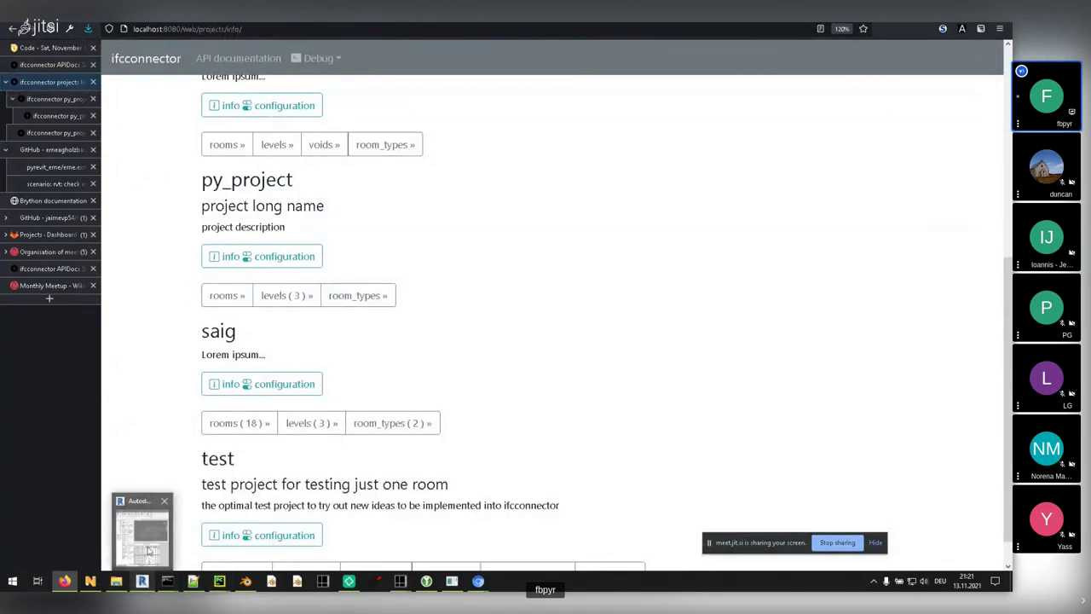
left_click(158, 542)
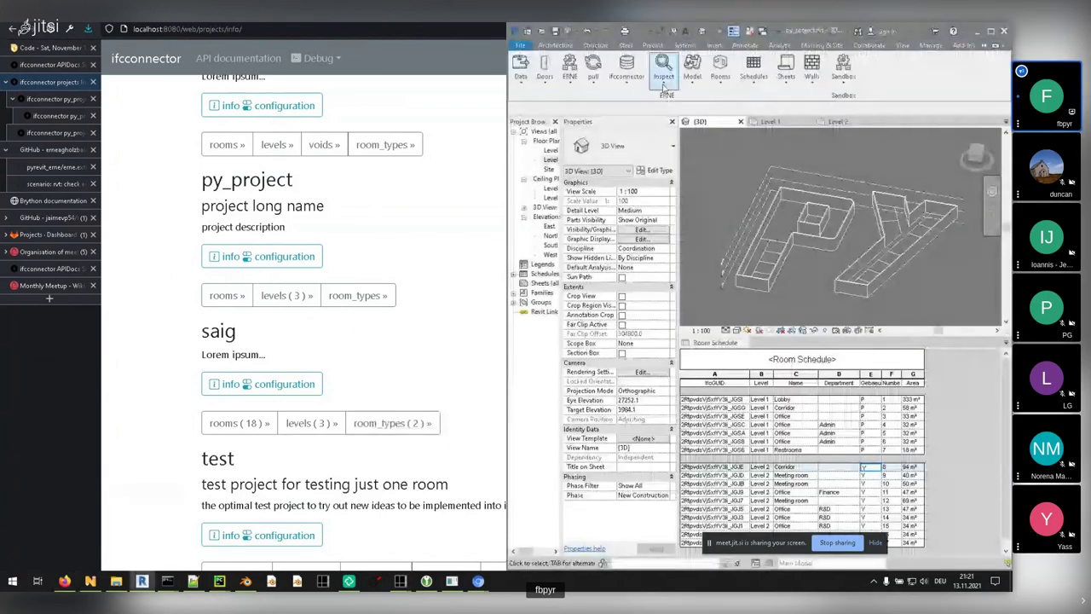
left_click(627, 75)
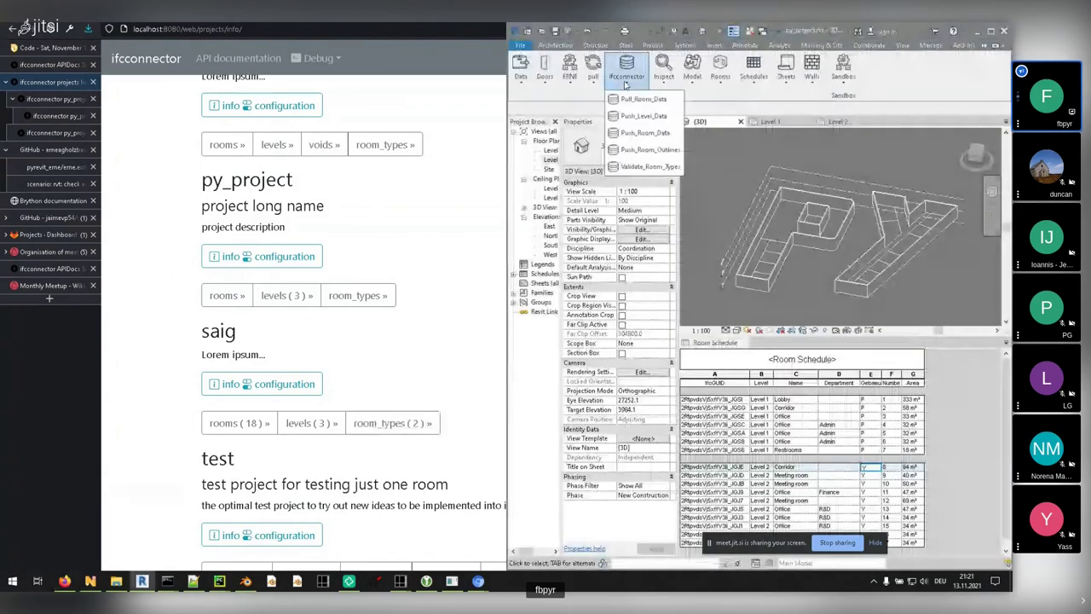
left_click(673, 133)
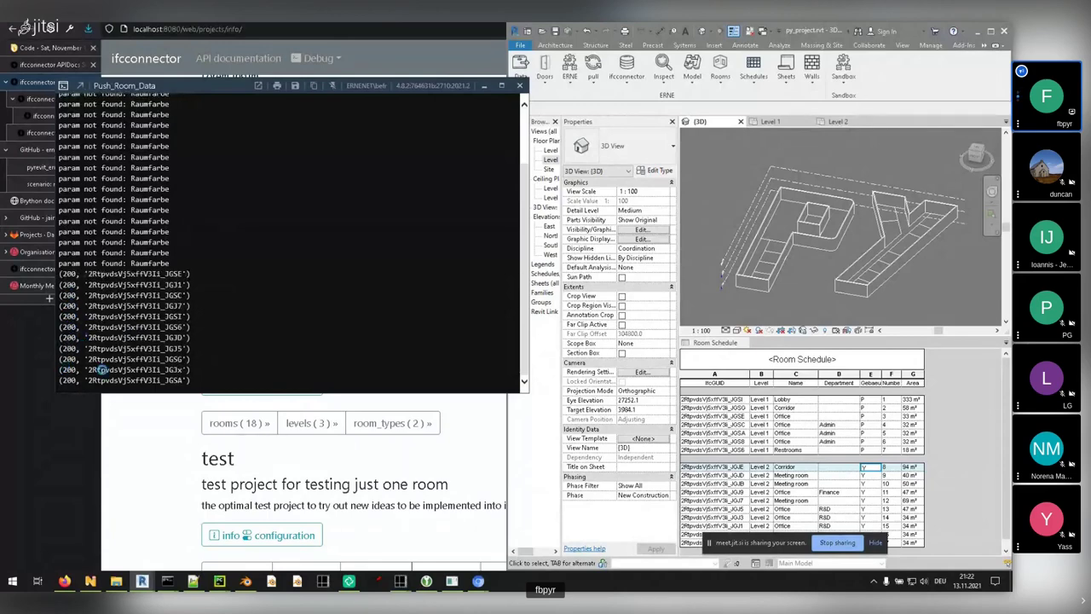
- Bring up the ifcconnector server terminal beside the script output to view the room POST requests, and minimize it again
mouse_move(175, 585)
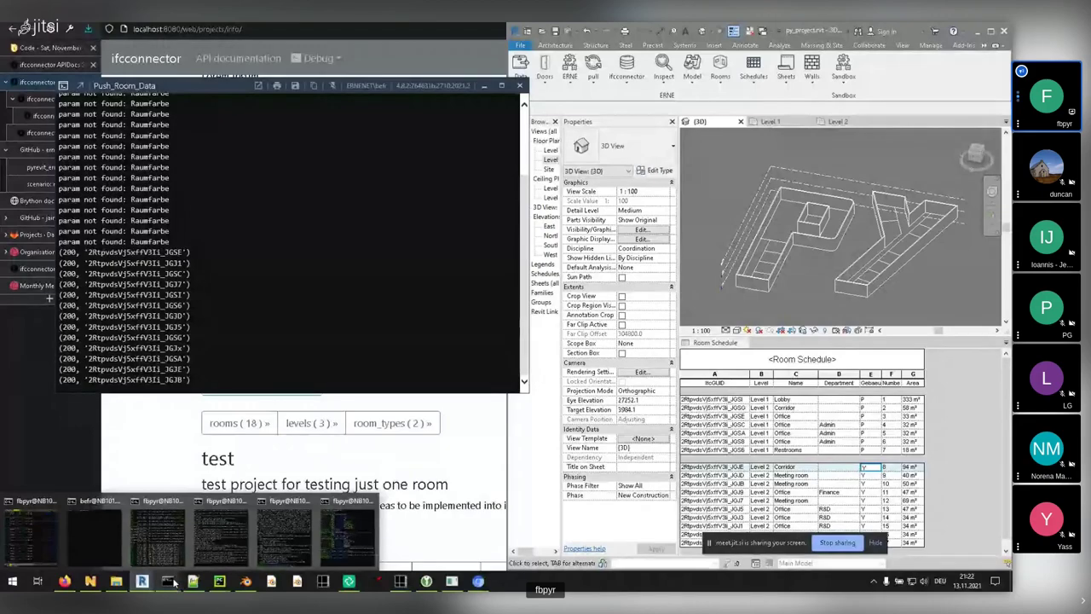
left_click(174, 585)
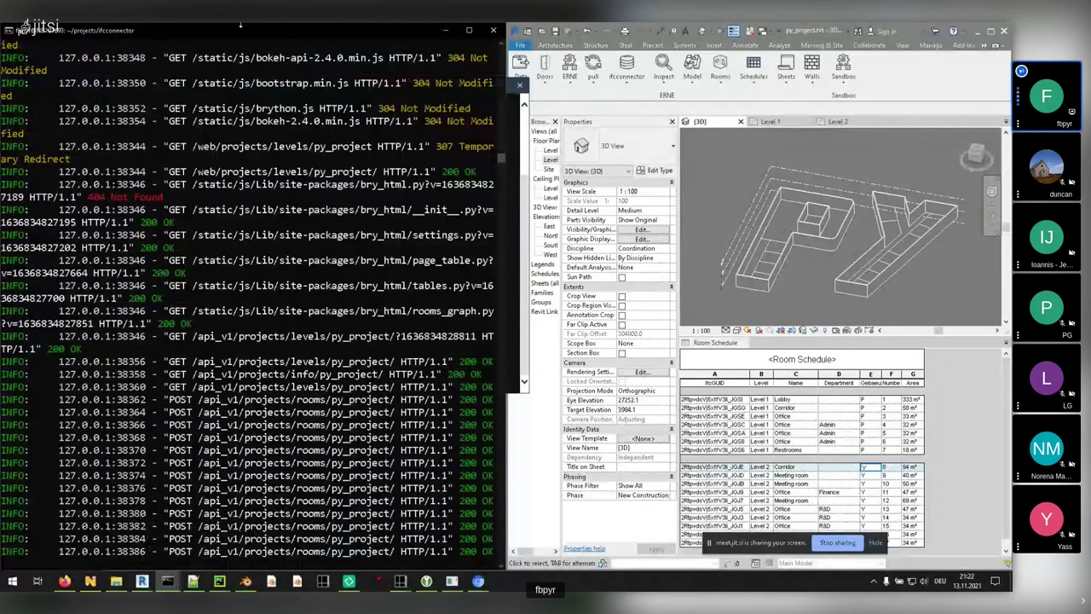
left_click_drag(240, 35, 1090, 255)
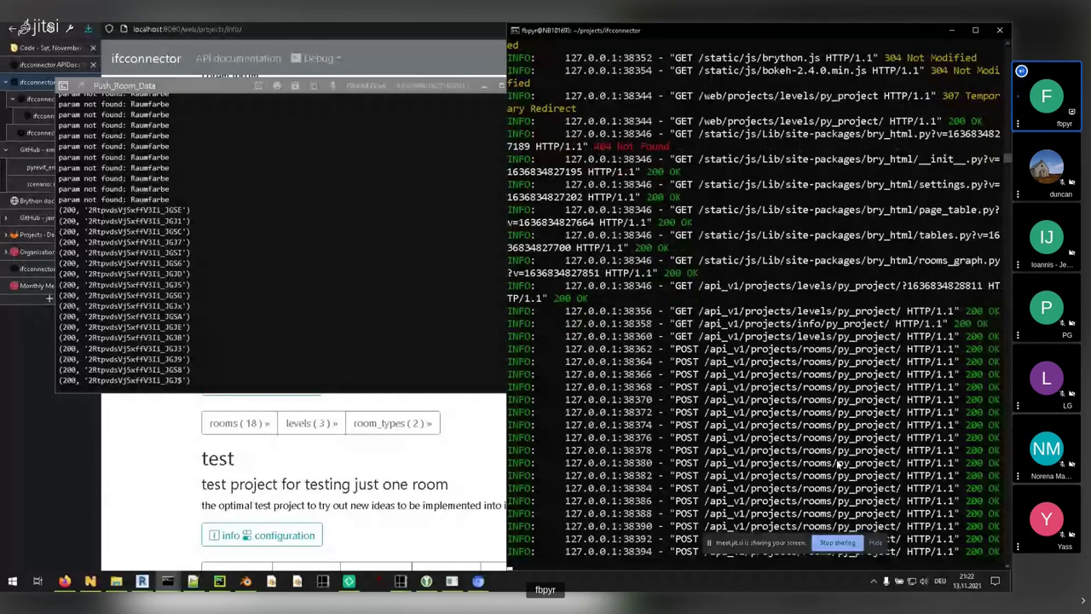
left_click(952, 30)
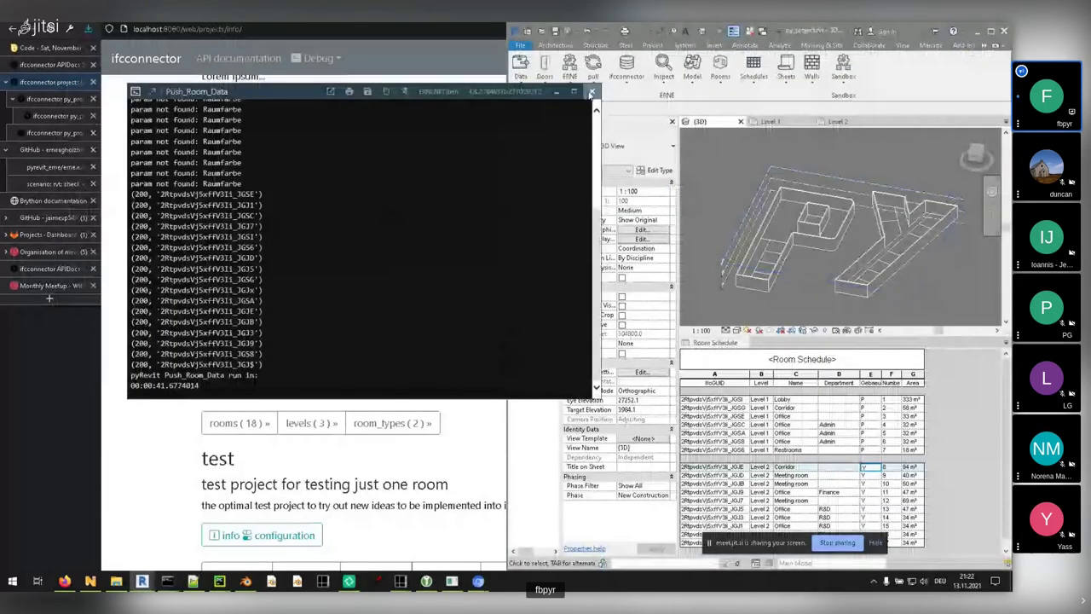
- Close the Push_Room_Data output, reload the projects page and open py_project's rooms page in a new browser tab
left_click(592, 87)
right_click(150, 306)
left_click(214, 313)
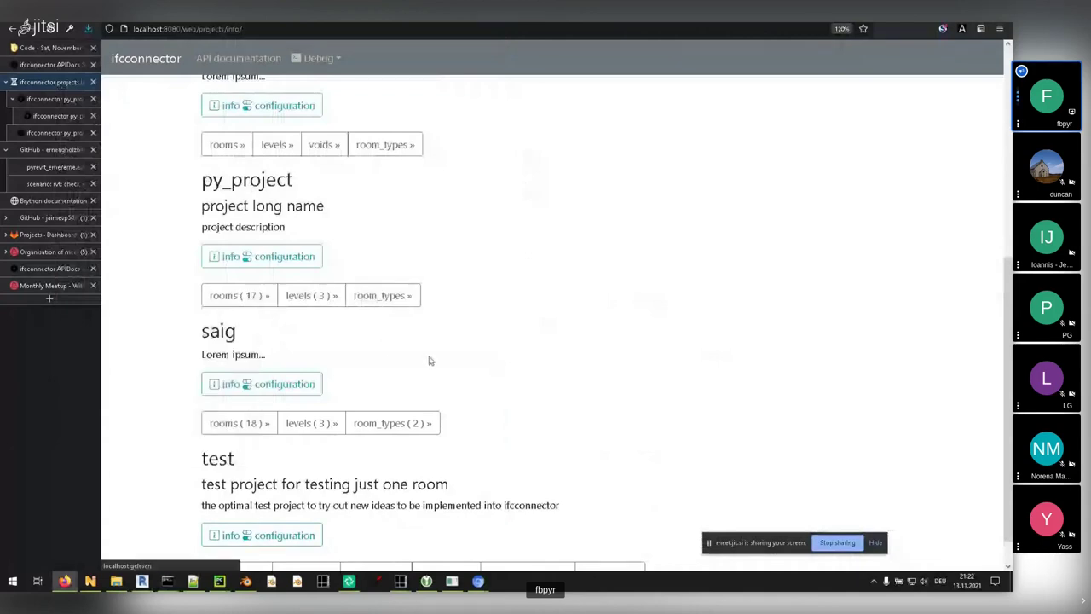
middle_click(230, 299)
left_click(56, 150)
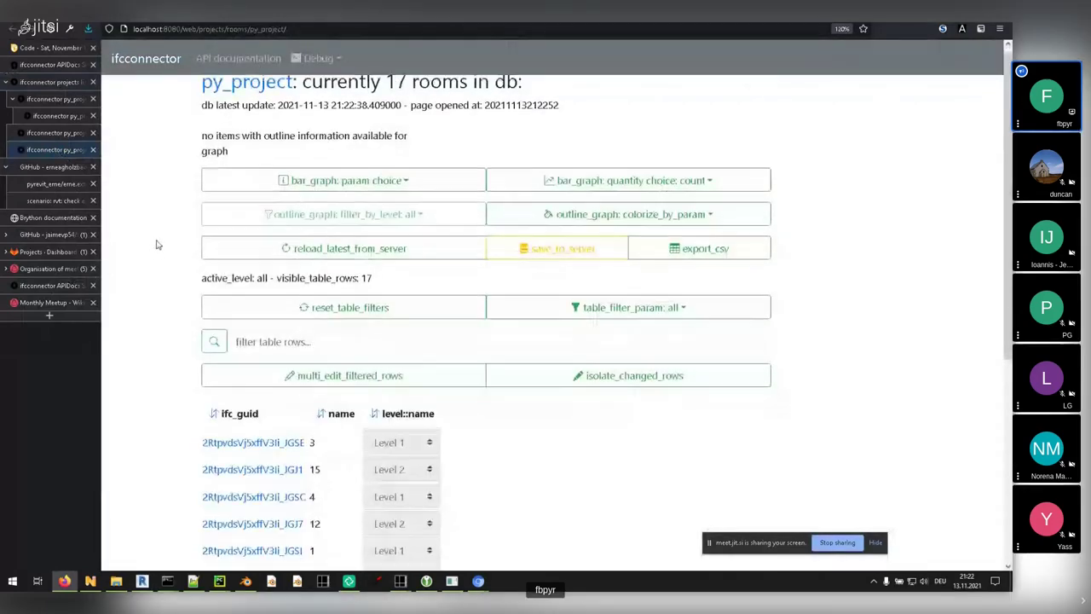
- Look through py_project's rooms table with its ifc_guid, name and level::name columns
scroll(157, 245, "down", 5)
scroll(298, 354, "up", 1)
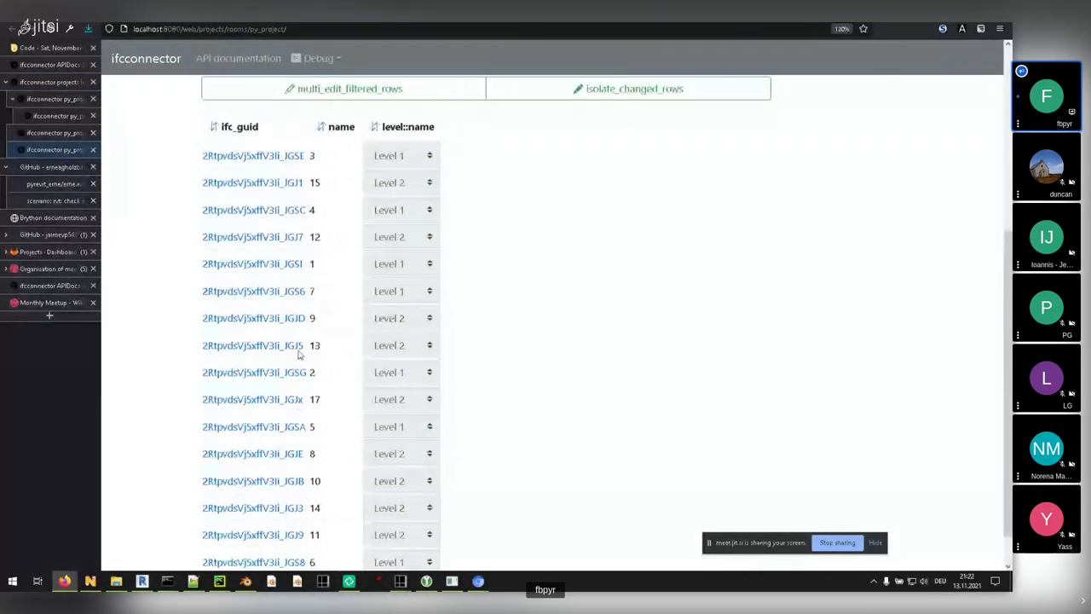
scroll(298, 354, "up", 3)
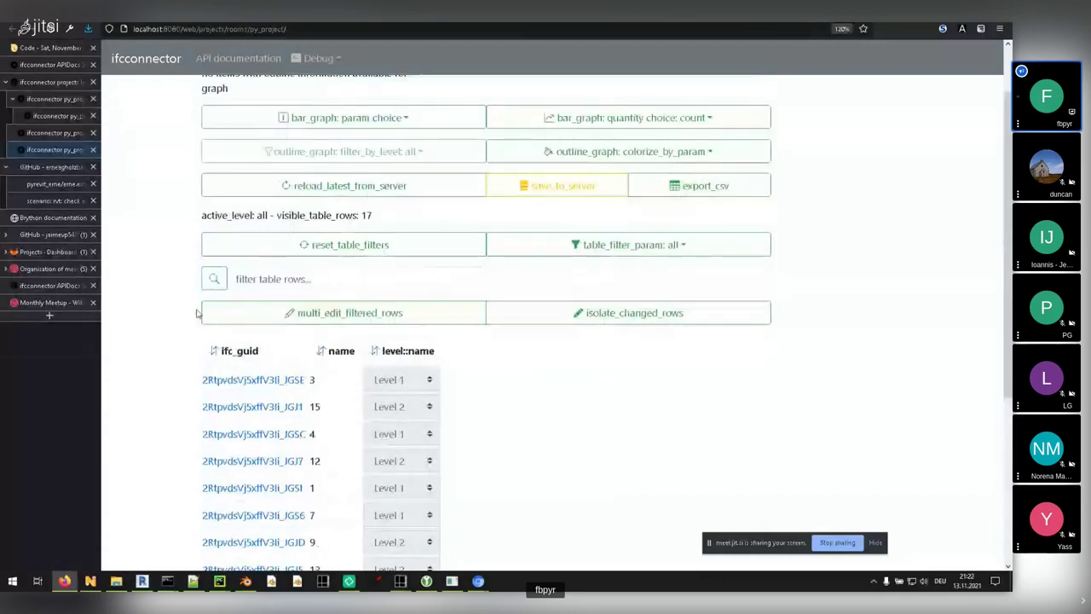
scroll(191, 314, "up", 1)
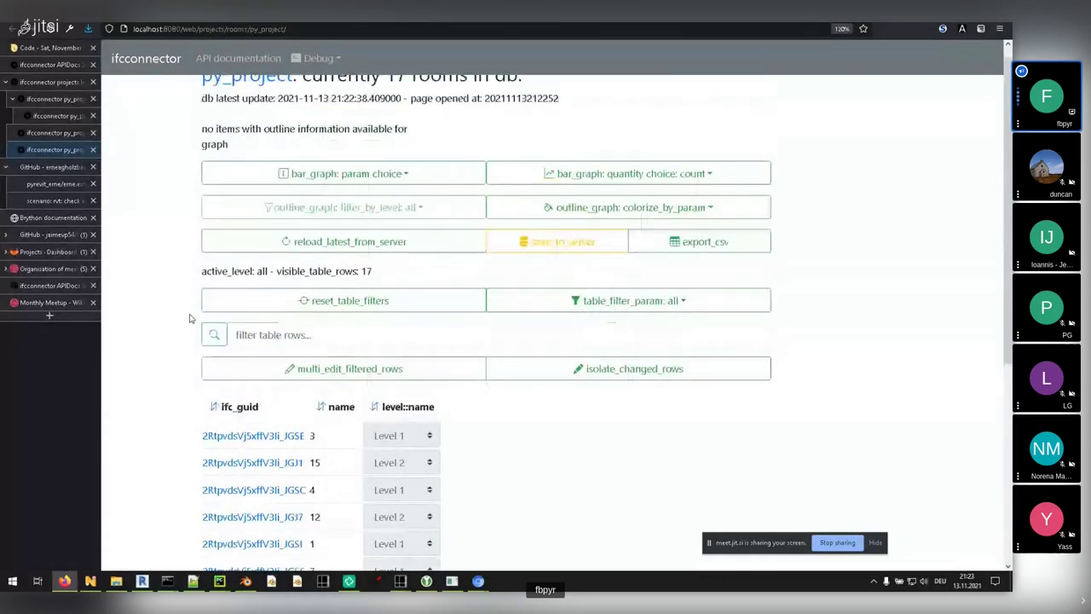
scroll(190, 315, "down", 1)
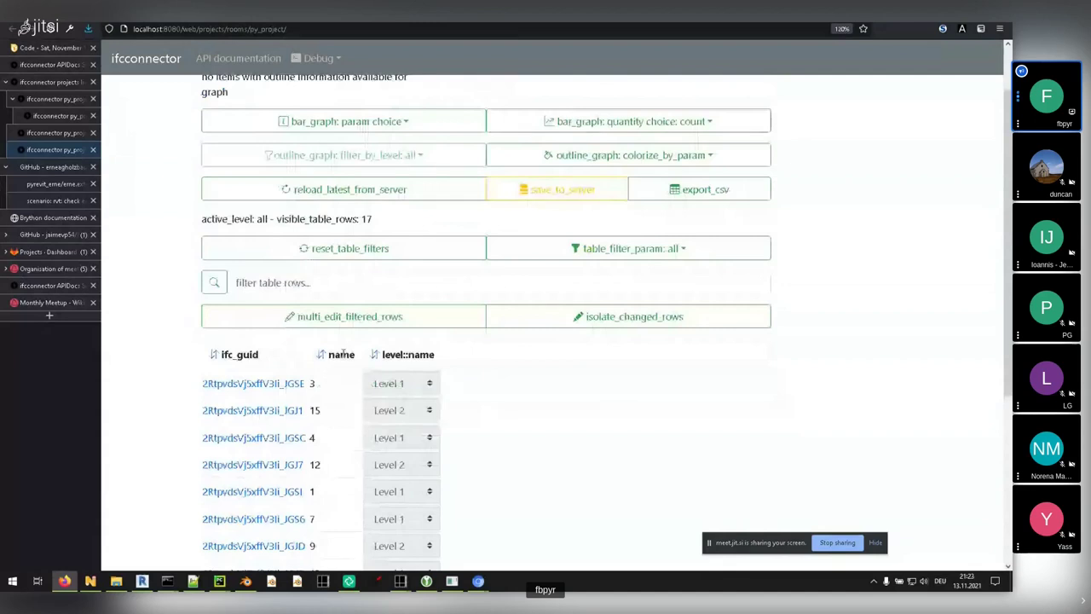
scroll(290, 353, "up", 1)
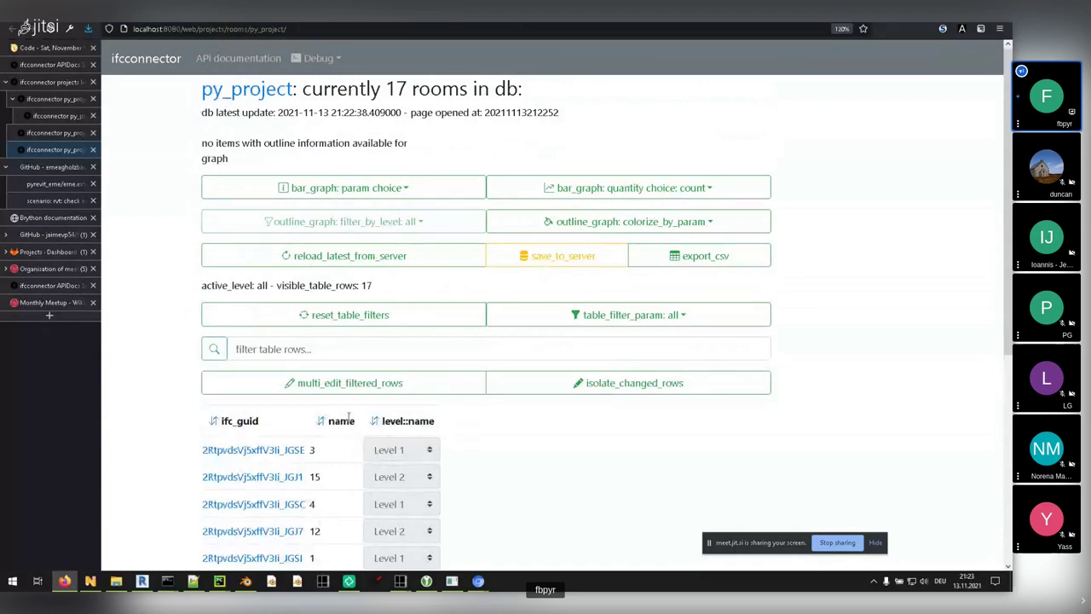
- In the API documentation, collapse the Get Levels endpoint and execute the Get Rooms request for py_project
left_click(43, 67)
scroll(158, 358, "up", 2)
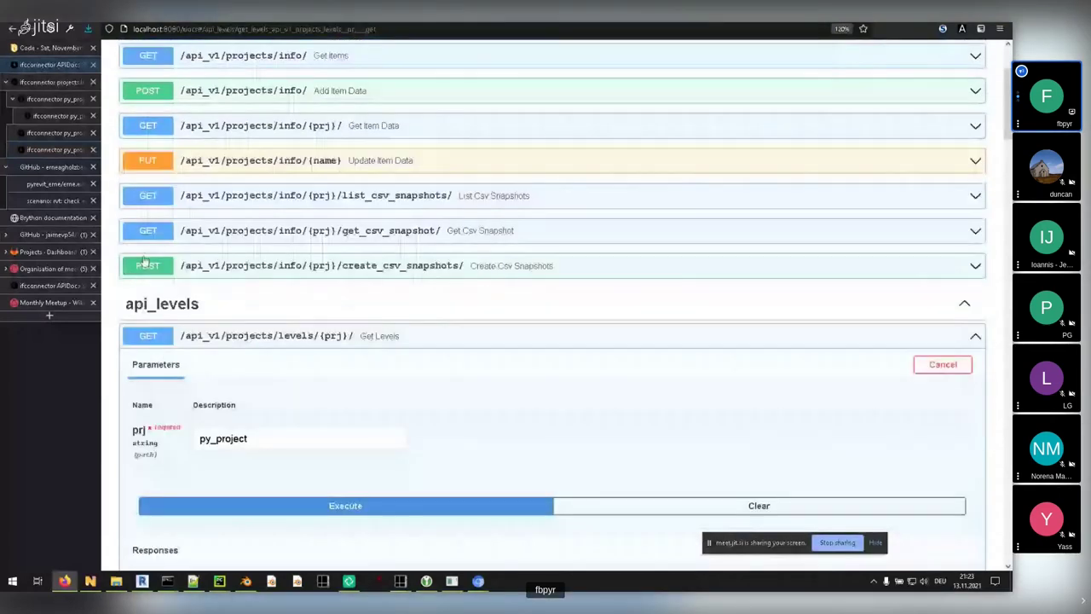
left_click(158, 336)
scroll(182, 287, "up", 4)
scroll(214, 224, "down", 6)
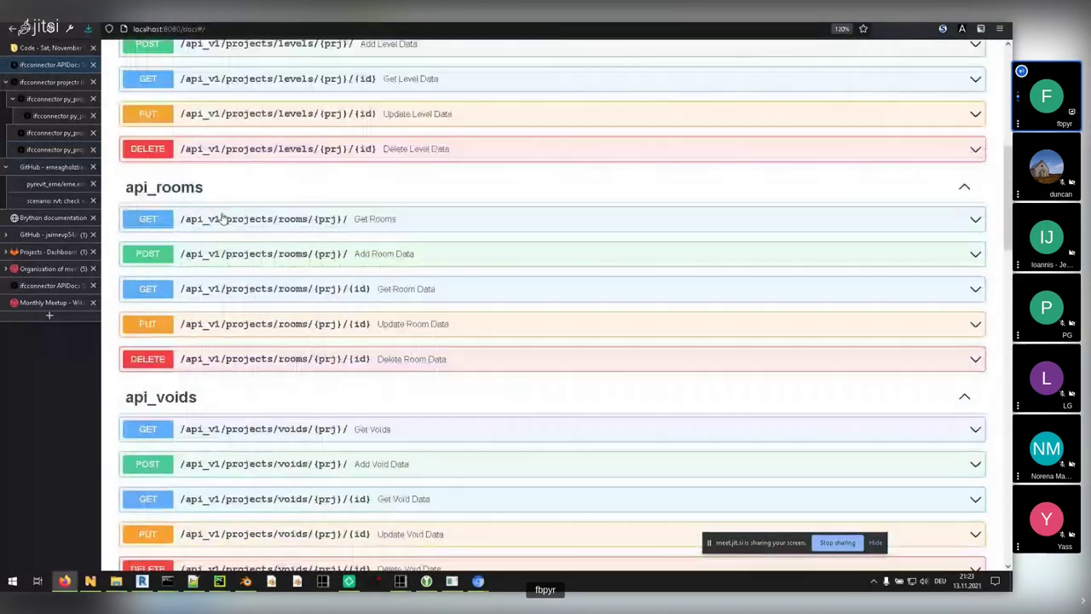
left_click(150, 217)
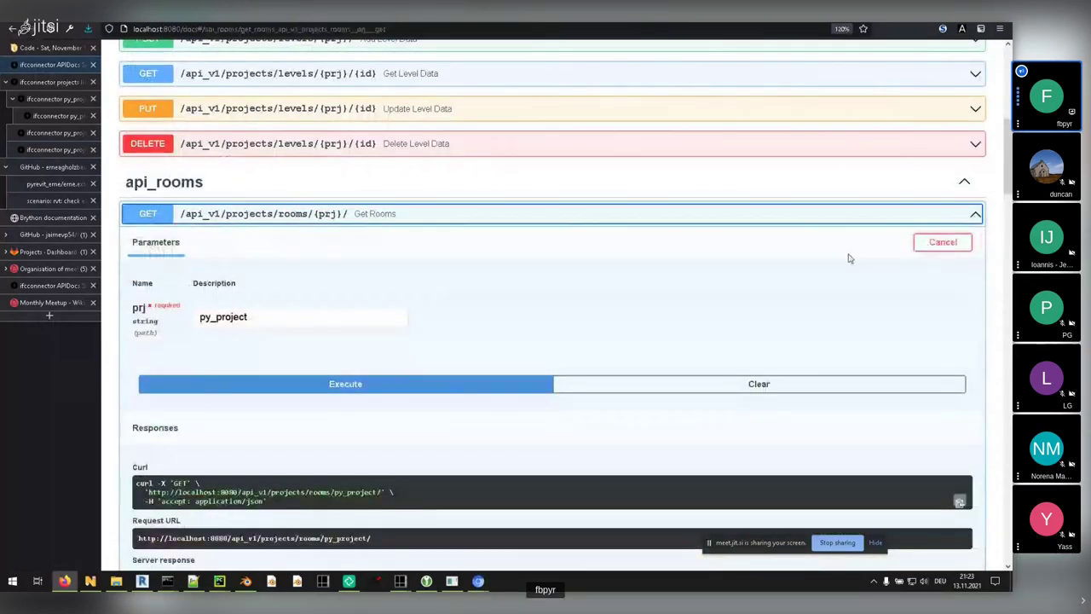
left_click(265, 319)
left_click(341, 392)
scroll(419, 230, "down", 1)
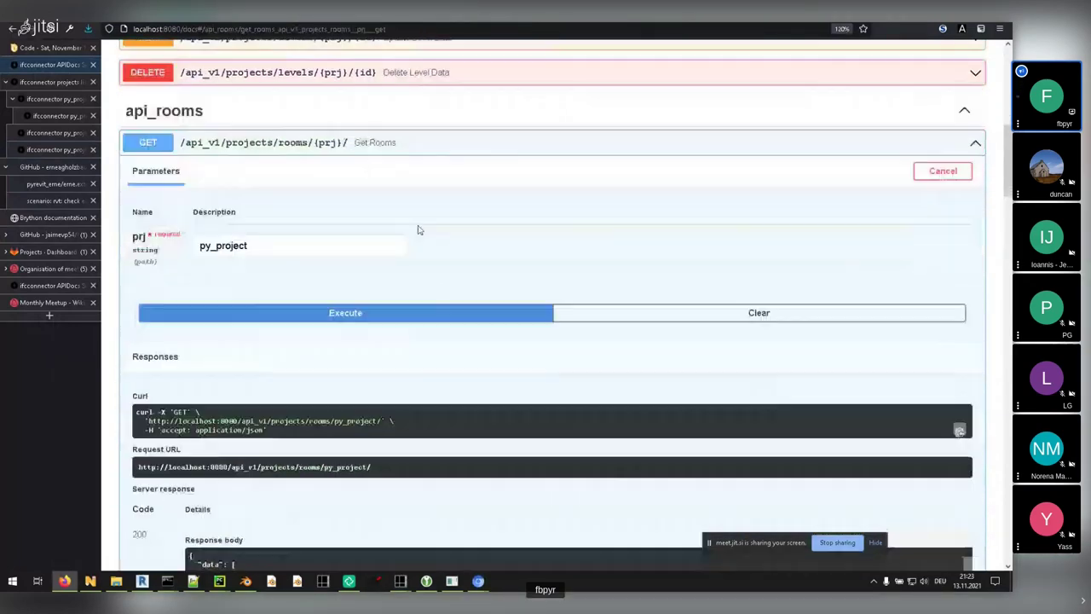
- Examine the first room in the response body, highlighting its properties such as gebaeudeteil, long_name and rvt_area
scroll(418, 230, "down", 3)
scroll(341, 409, "down", 3)
scroll(160, 428, "down", 1)
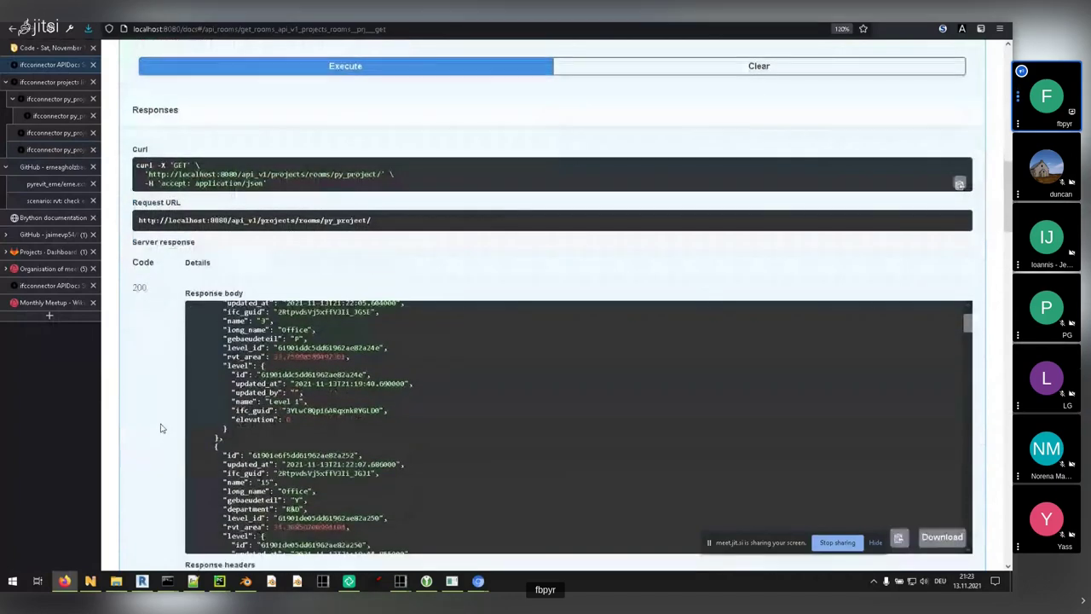
scroll(326, 396, "up", 1)
left_click_drag(262, 466, 198, 404)
left_click(363, 394)
left_click_drag(362, 394, 192, 340)
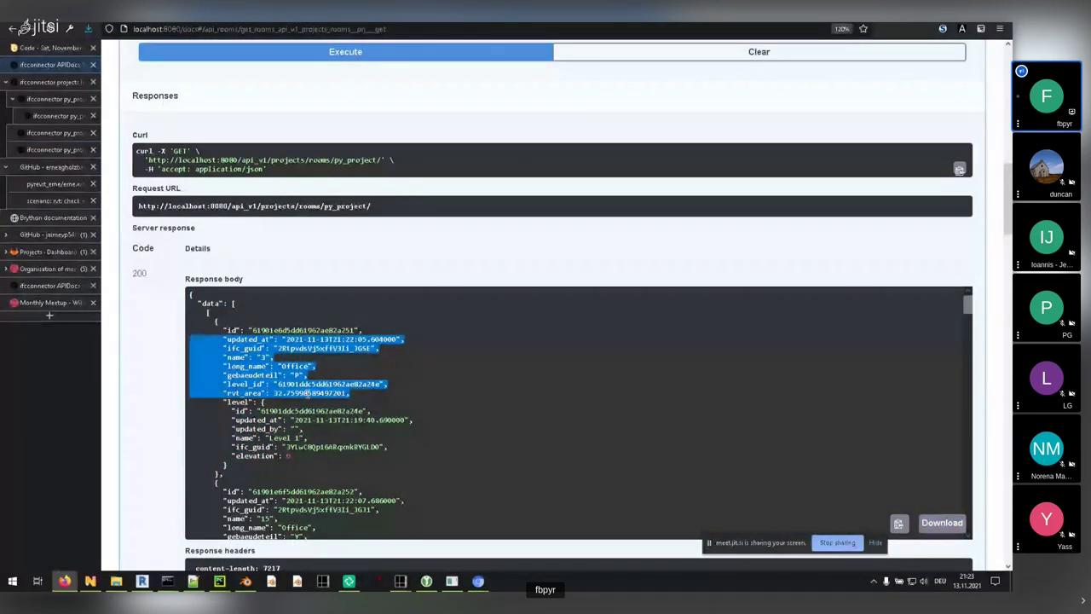
left_click_drag(305, 376, 193, 375)
double_click(263, 376)
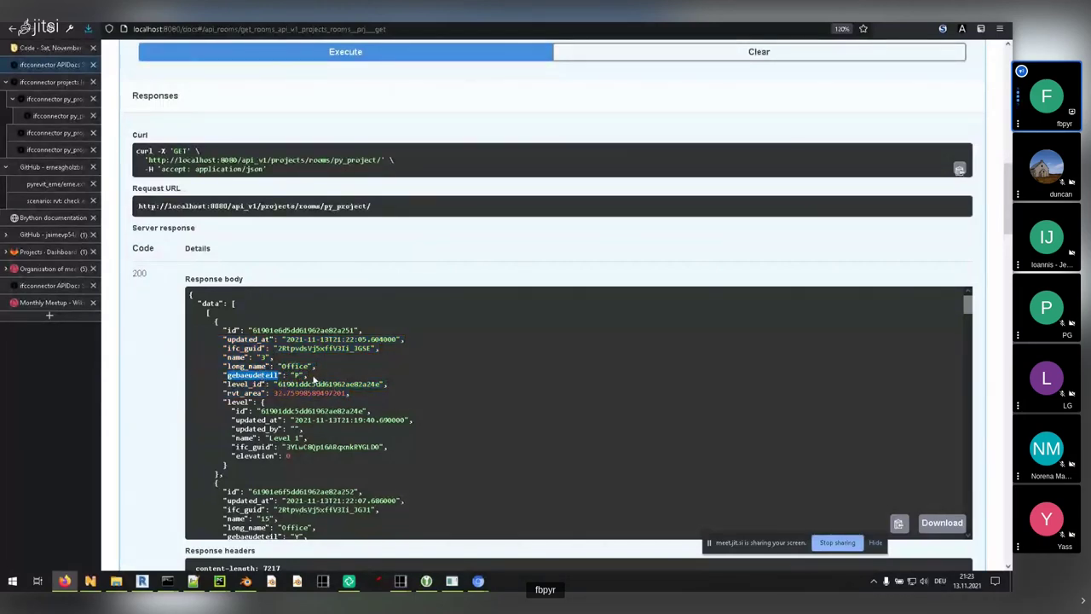
left_click(313, 381)
left_click_drag(314, 386, 304, 360)
left_click(303, 360)
- Close the outdated py_project rooms tab and return to the up-to-date rooms page
left_click(62, 99)
left_click(64, 118)
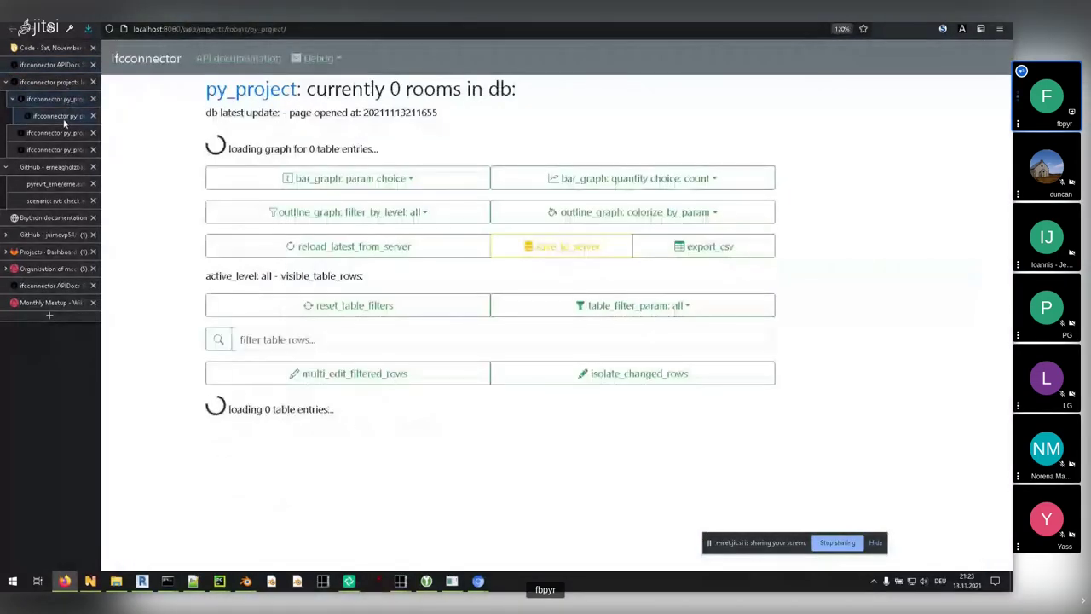
middle_click(64, 118)
left_click(68, 134)
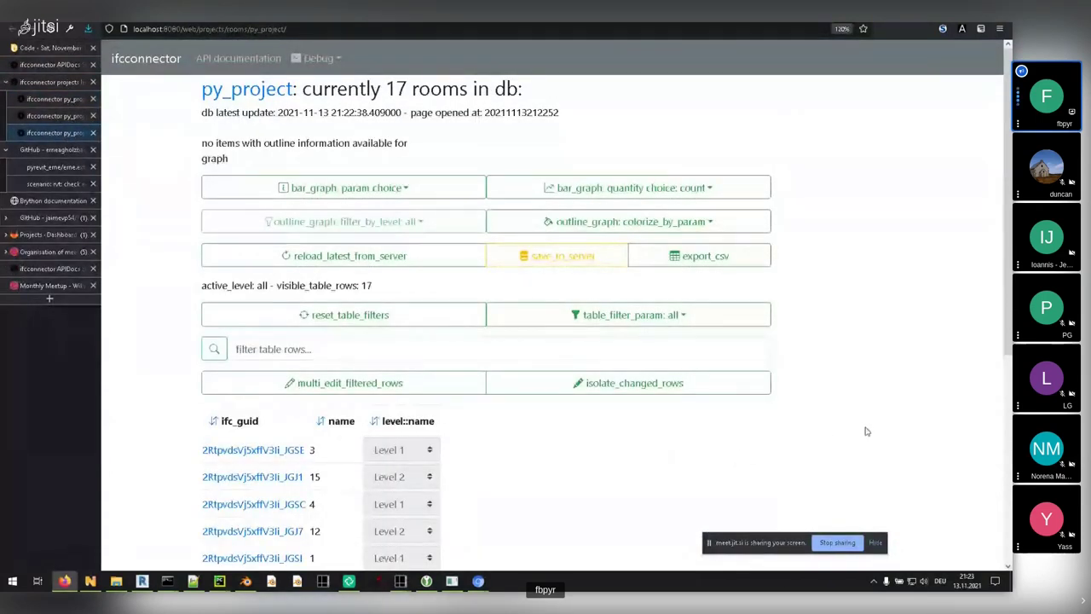
scroll(843, 405, "down", 1)
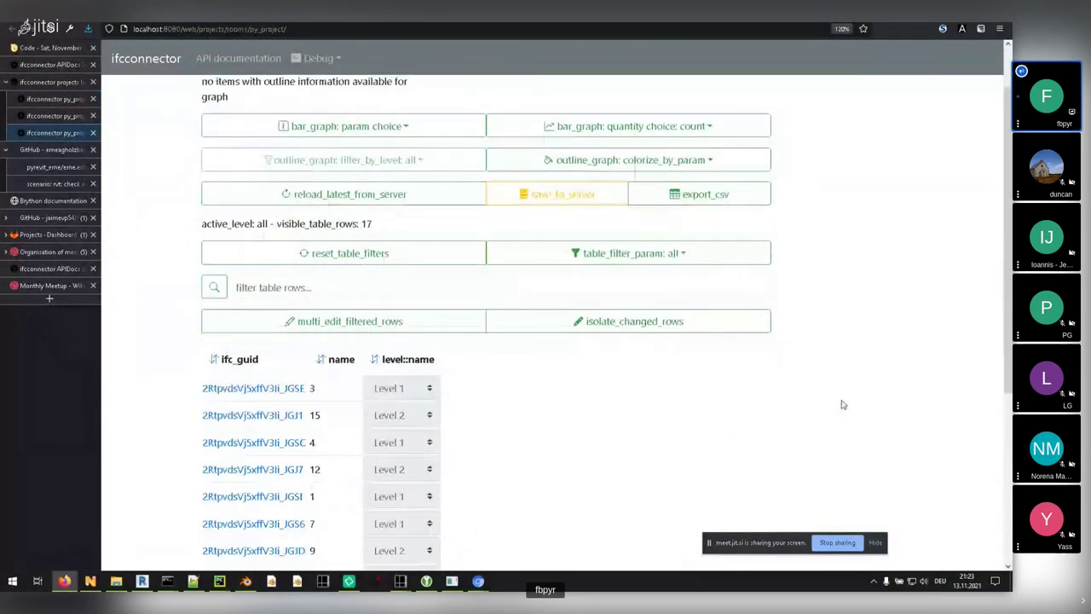
scroll(842, 405, "up", 1)
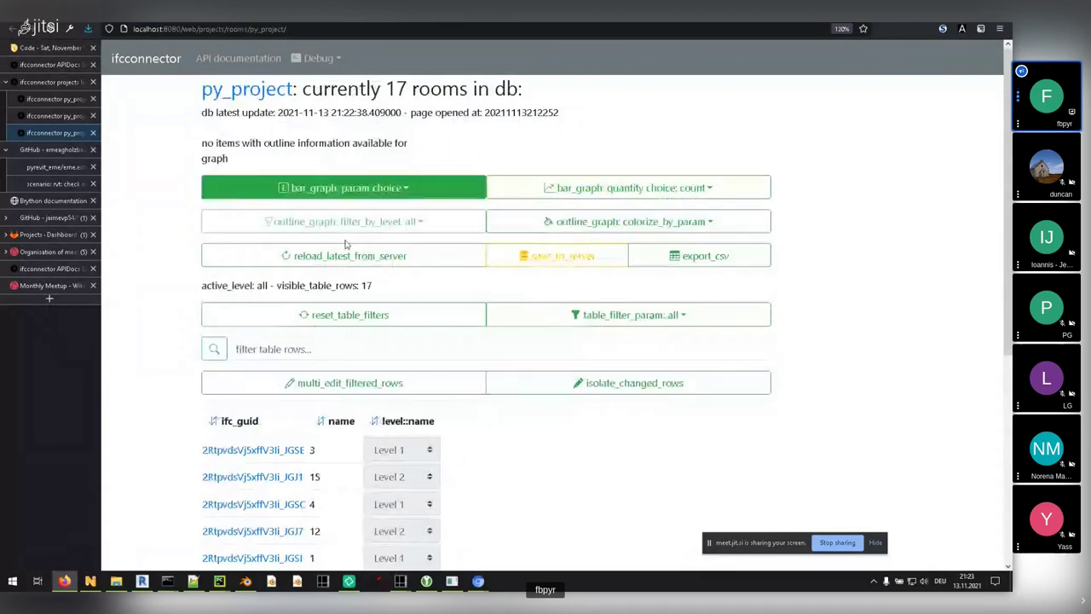
- Open py_project's project info page in a new tab and look through the rooms table column options
left_click(262, 100)
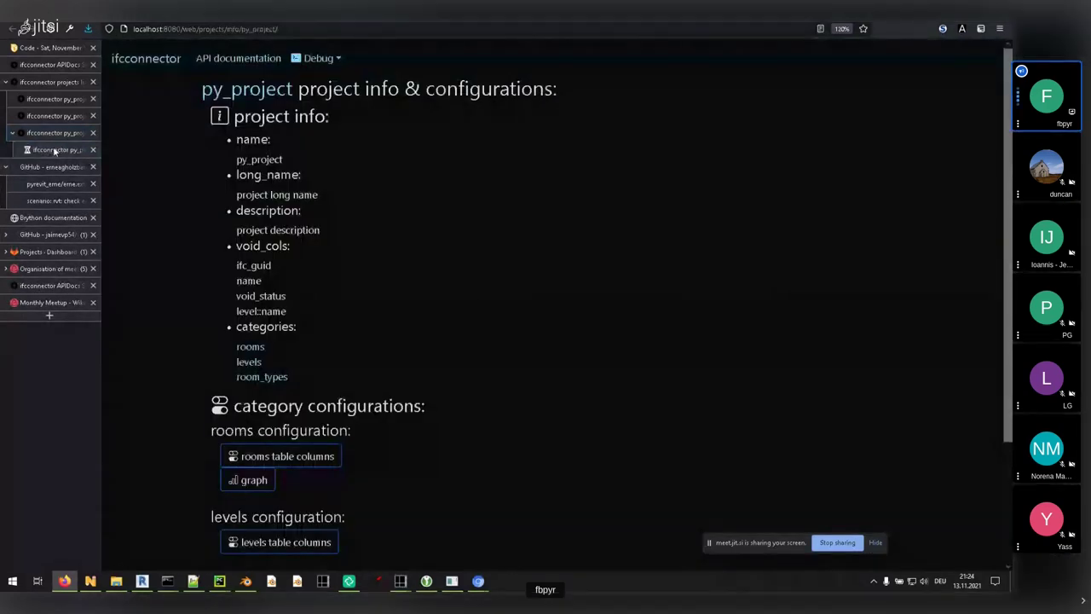
scroll(388, 268, "down", 3)
scroll(388, 267, "down", 1)
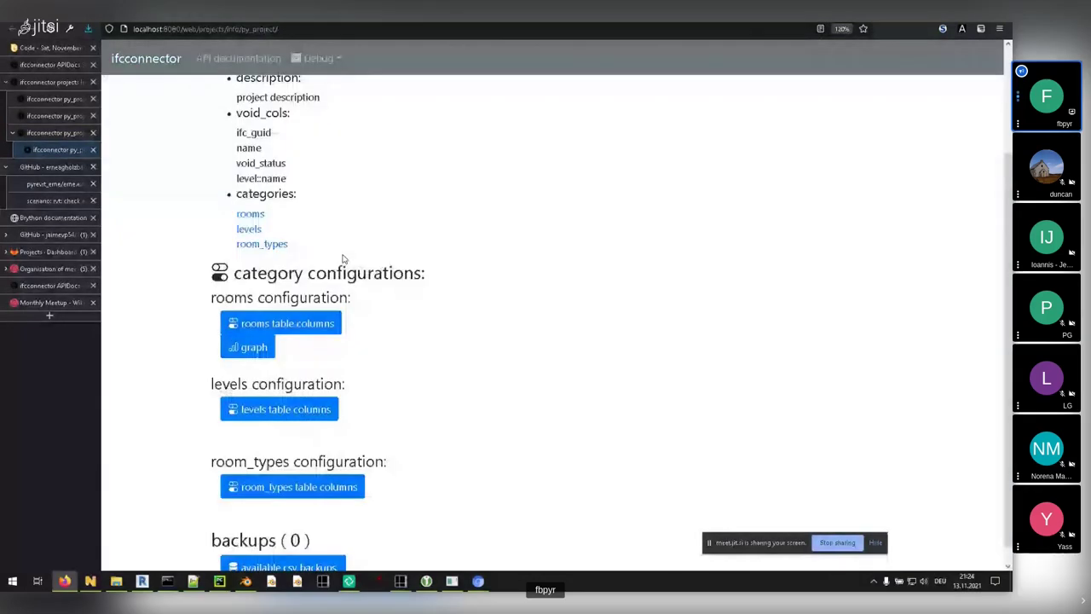
left_click(324, 323)
scroll(370, 304, "down", 8)
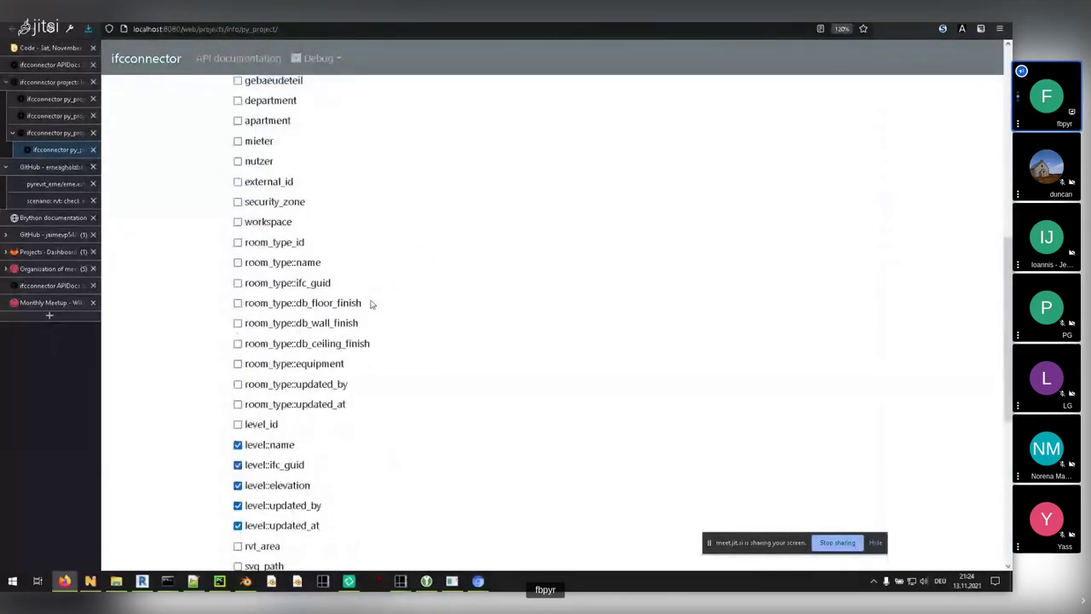
scroll(361, 374, "up", 5)
left_click(308, 193)
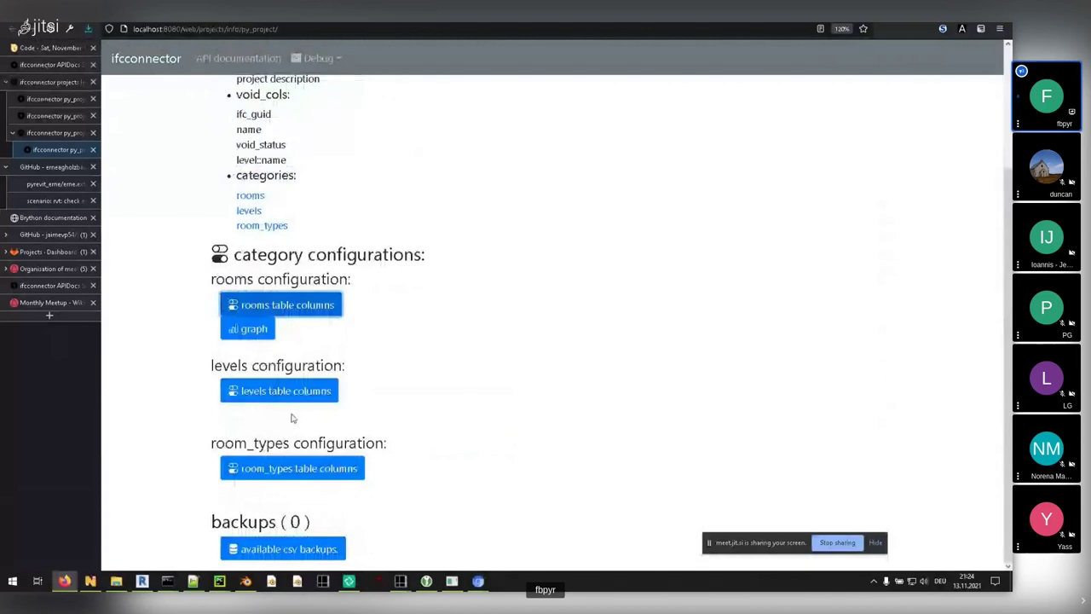
- Expand the levels table column options to check the selected columns, and collapse them again
left_click(297, 390)
scroll(383, 333, "down", 1)
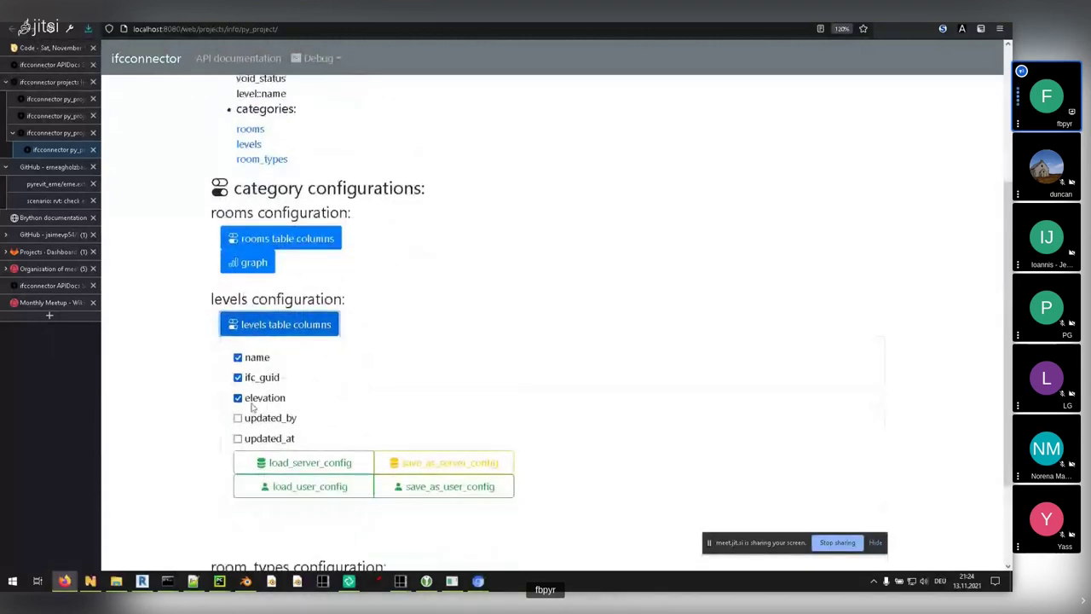
left_click(262, 328)
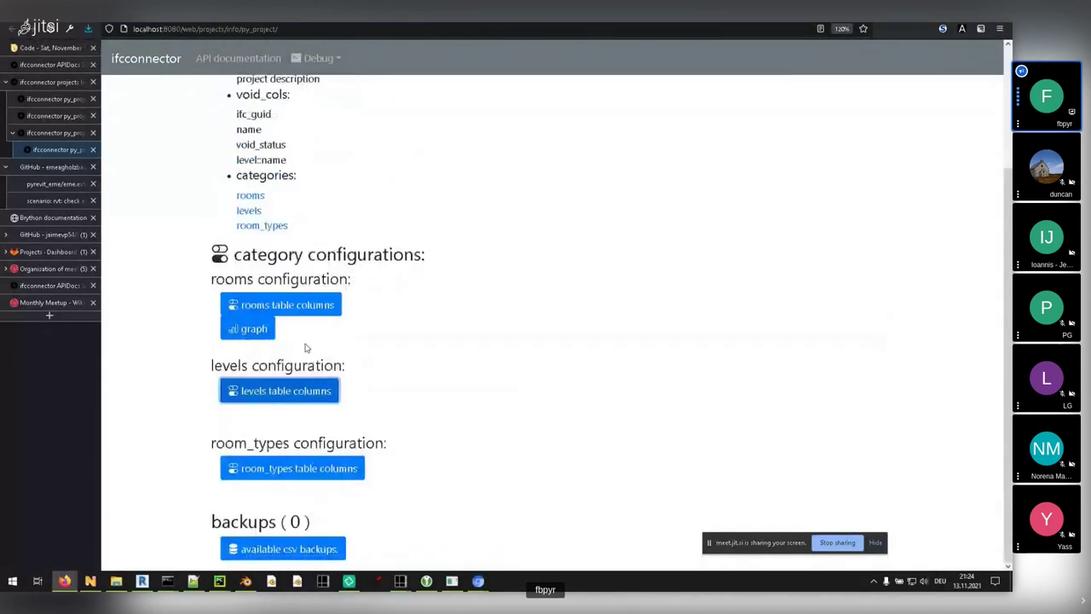
- Enable the long_name, description, gebaeudeteil, department and room_type::name columns in the rooms table configuration
left_click(303, 309)
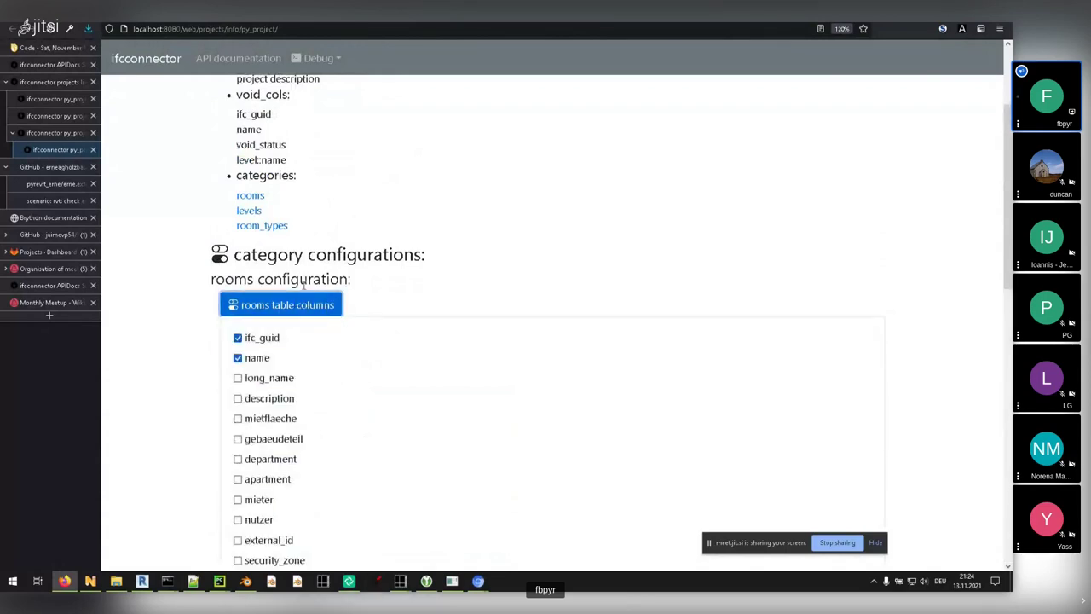
scroll(350, 282, "down", 3)
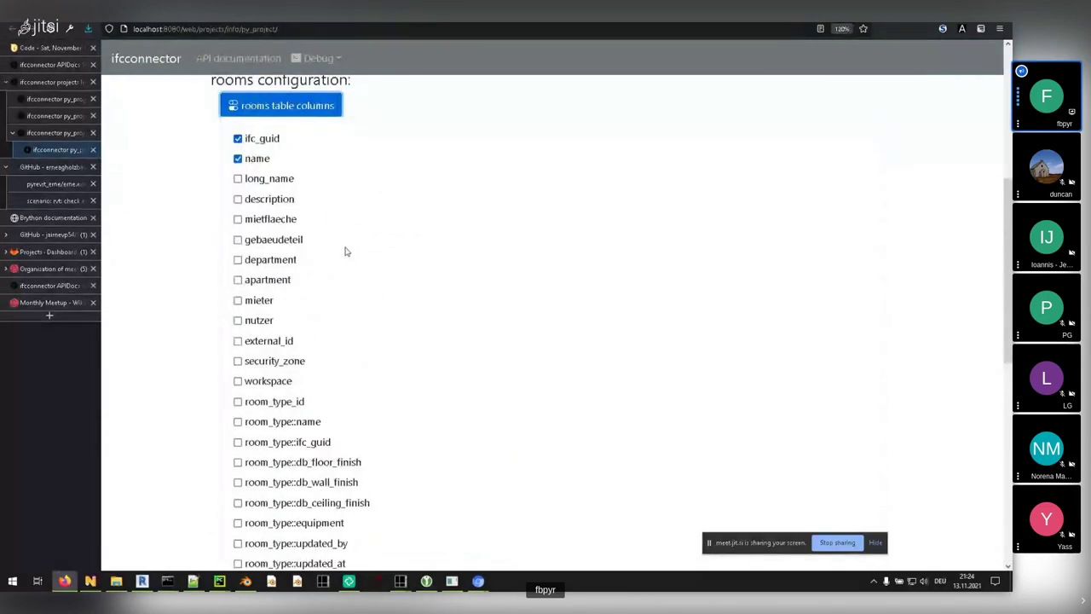
scroll(346, 250, "down", 5)
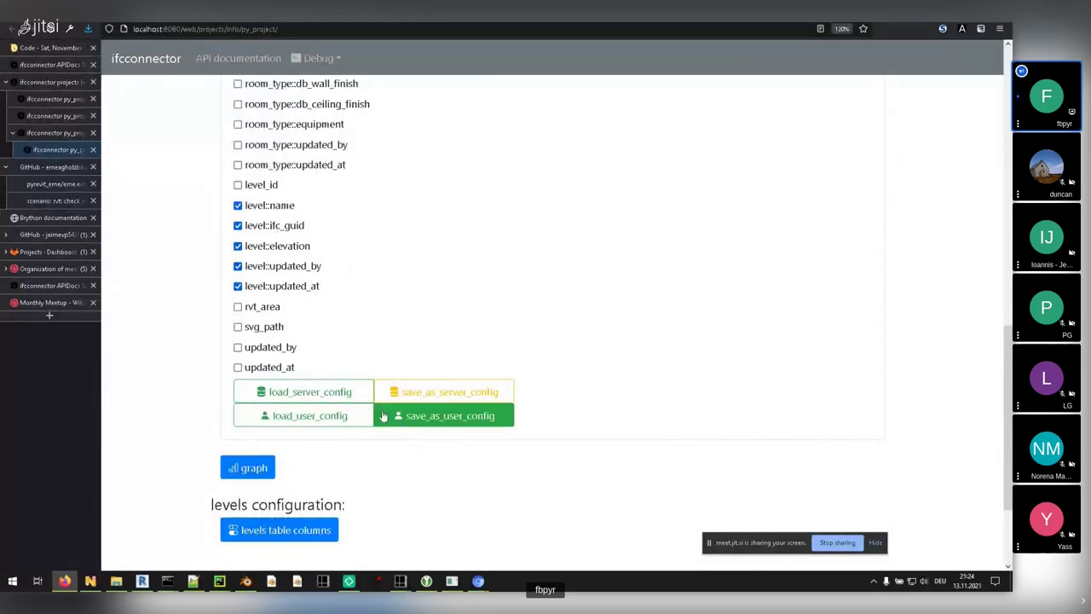
scroll(429, 330, "up", 3)
scroll(443, 340, "up", 3)
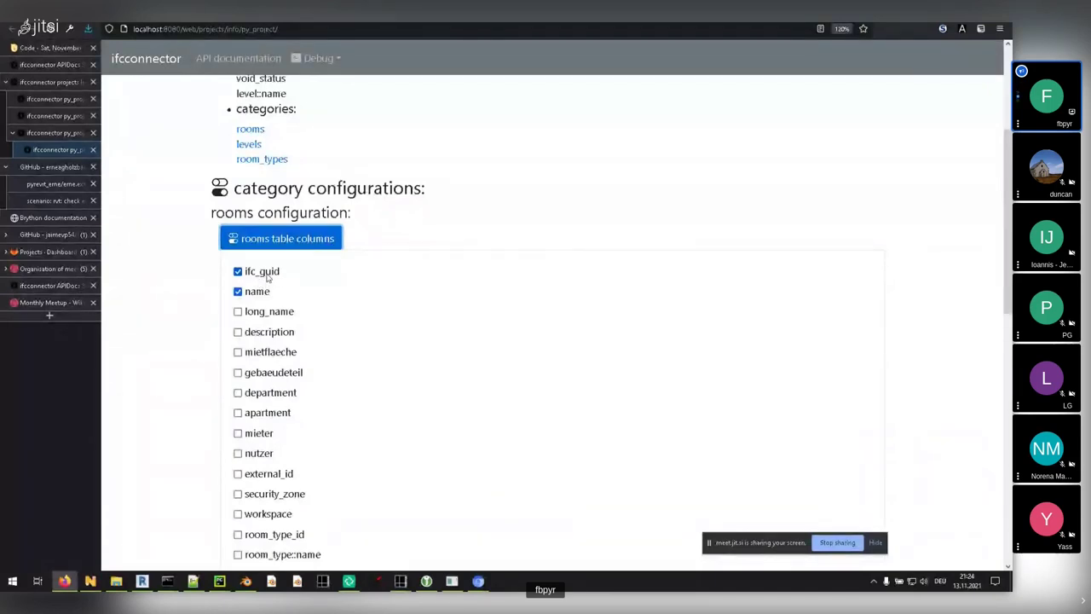
left_click(277, 313)
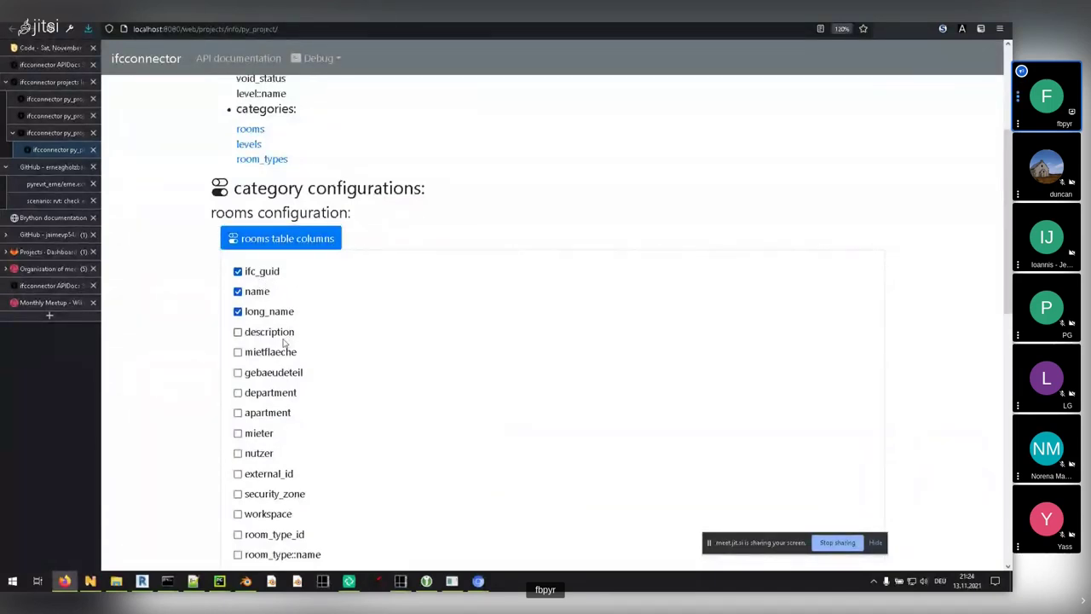
left_click(286, 334)
left_click(279, 361)
left_click(284, 361)
left_click(290, 380)
scroll(267, 358, "down", 1)
left_click(275, 332)
scroll(213, 324, "down", 2)
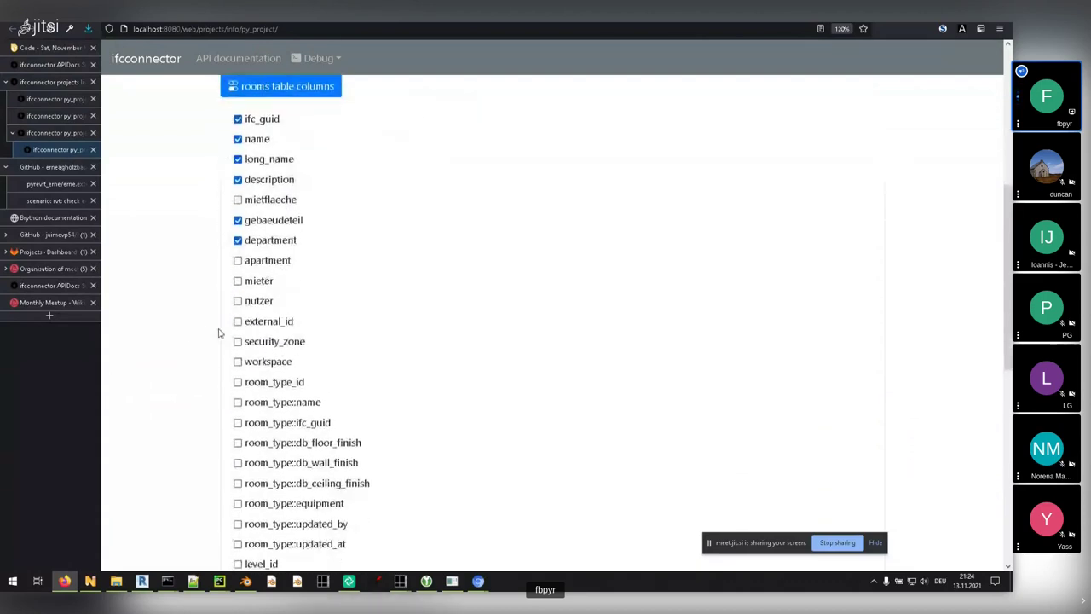
left_click(288, 357)
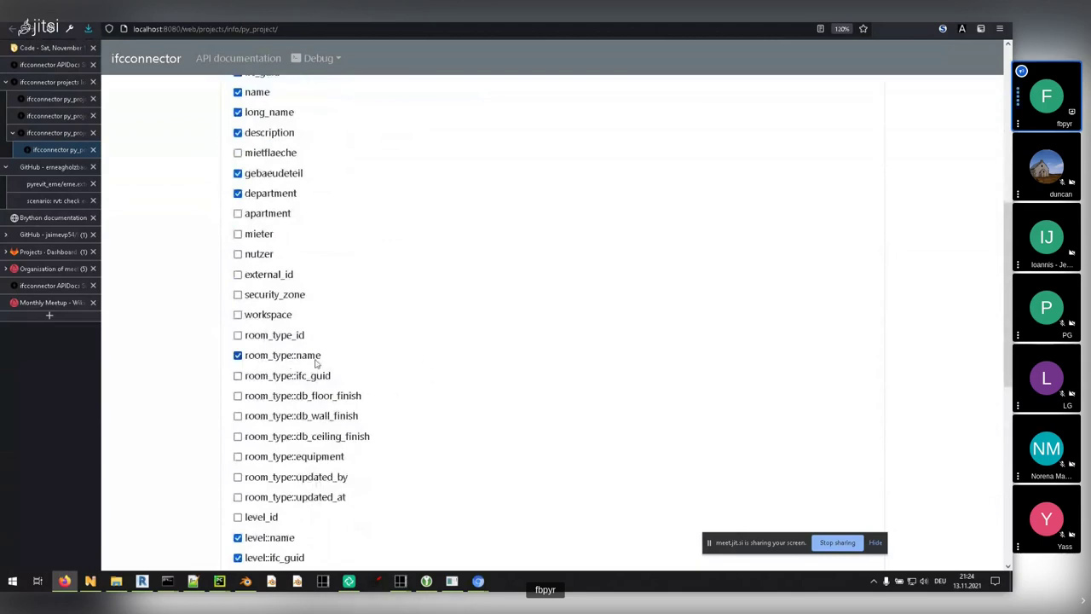
- Disable level::ifc_guid, level::updated_by and level::updated_at, enable rvt_area, and save the rooms columns as the user configuration
scroll(192, 303, "down", 3)
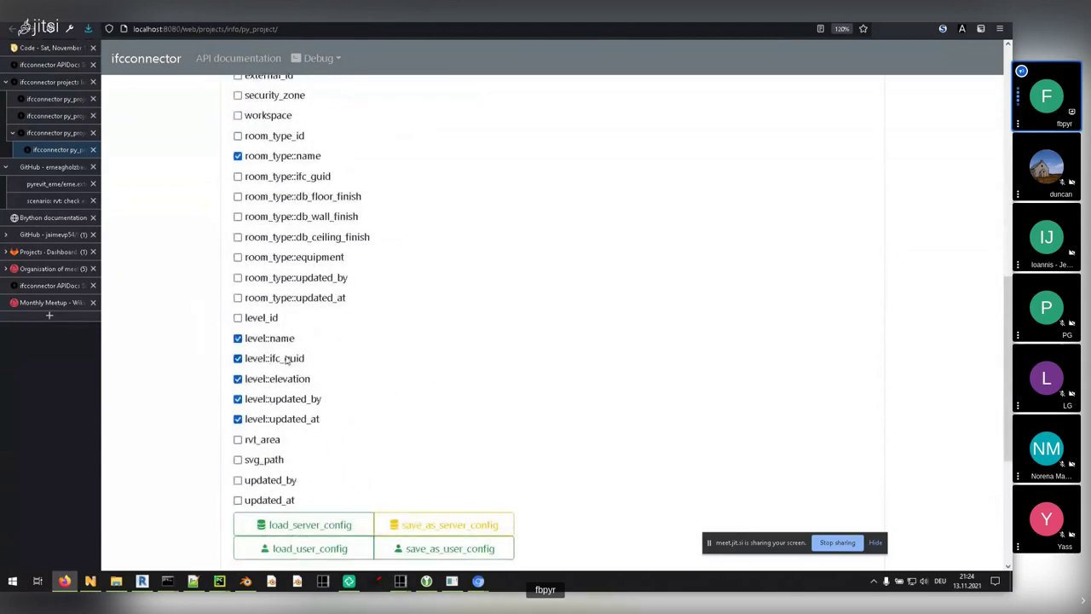
left_click(288, 359)
left_click(306, 400)
left_click(302, 420)
left_click(263, 445)
scroll(195, 368, "down", 3)
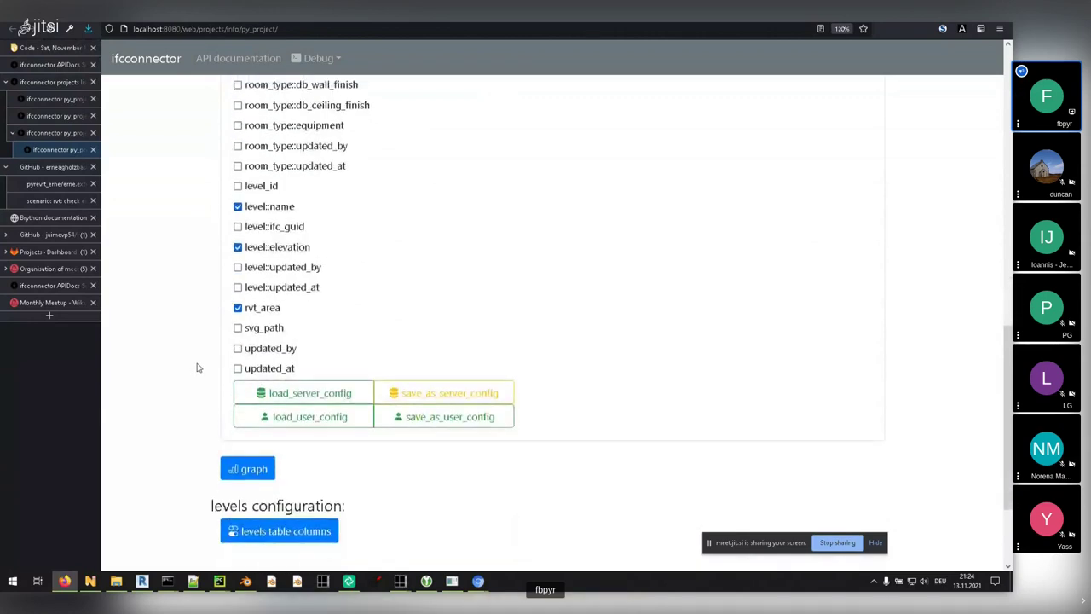
left_click(446, 420)
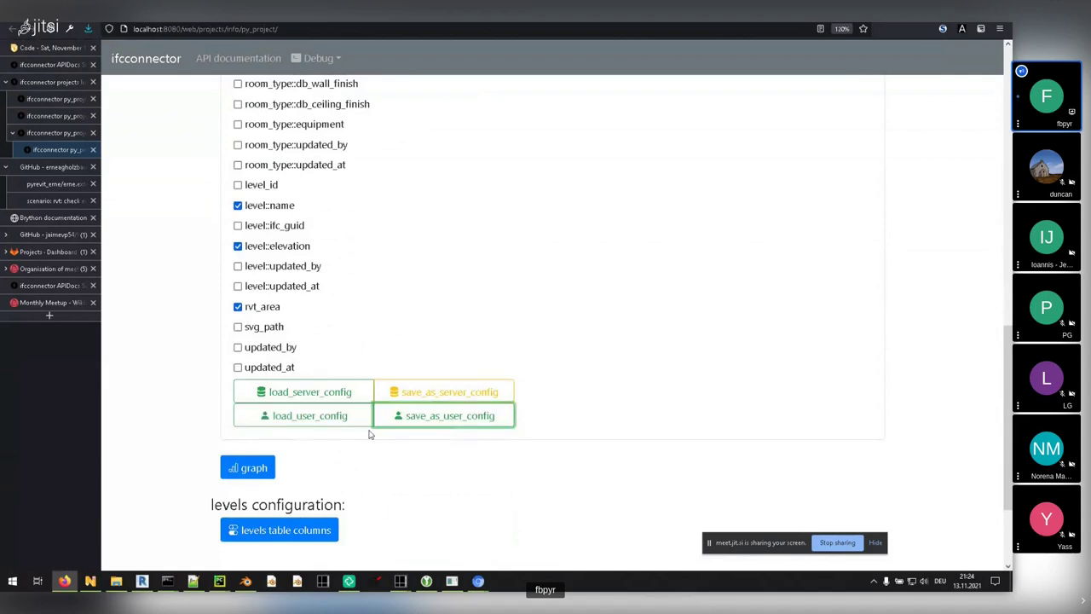
- Return to py_project's rooms page, reload it and bring the rvt_area column into view
key("ctrl+Page_Up")
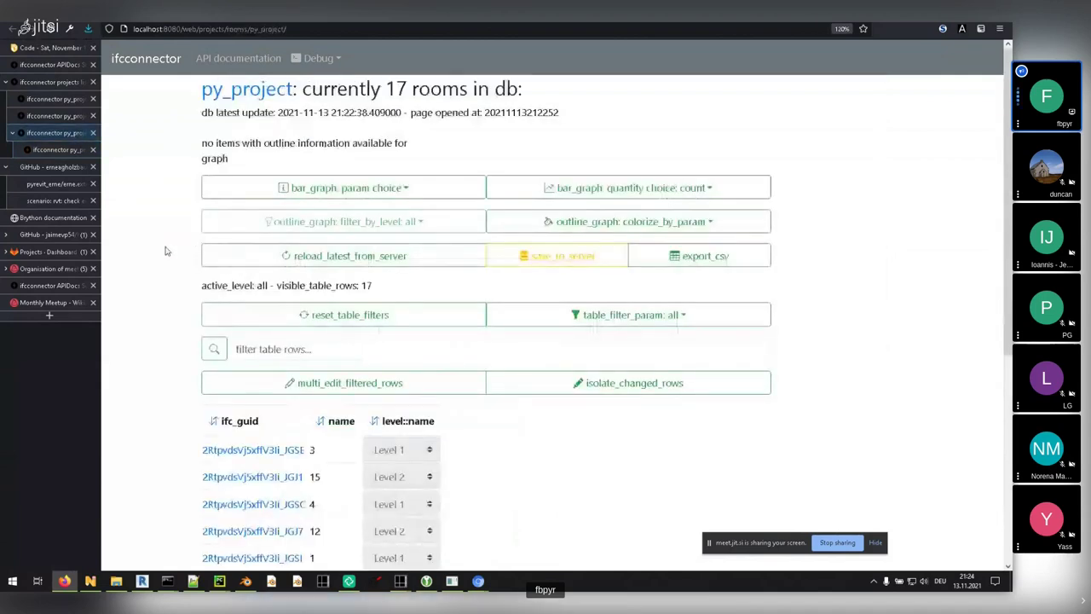
right_click(151, 266)
left_click(219, 278)
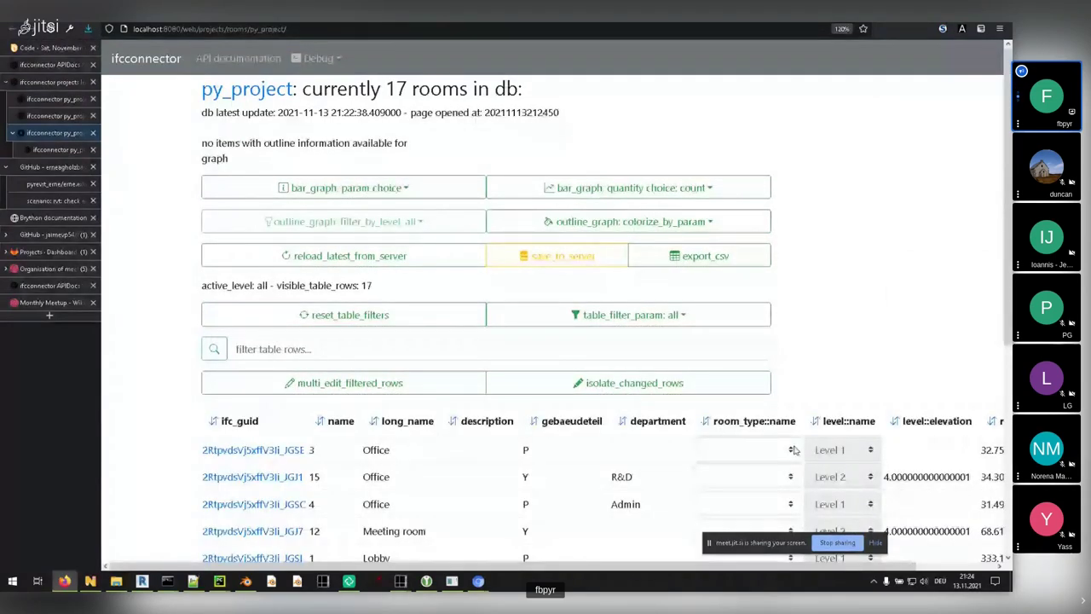
left_click_drag(616, 567, 681, 566)
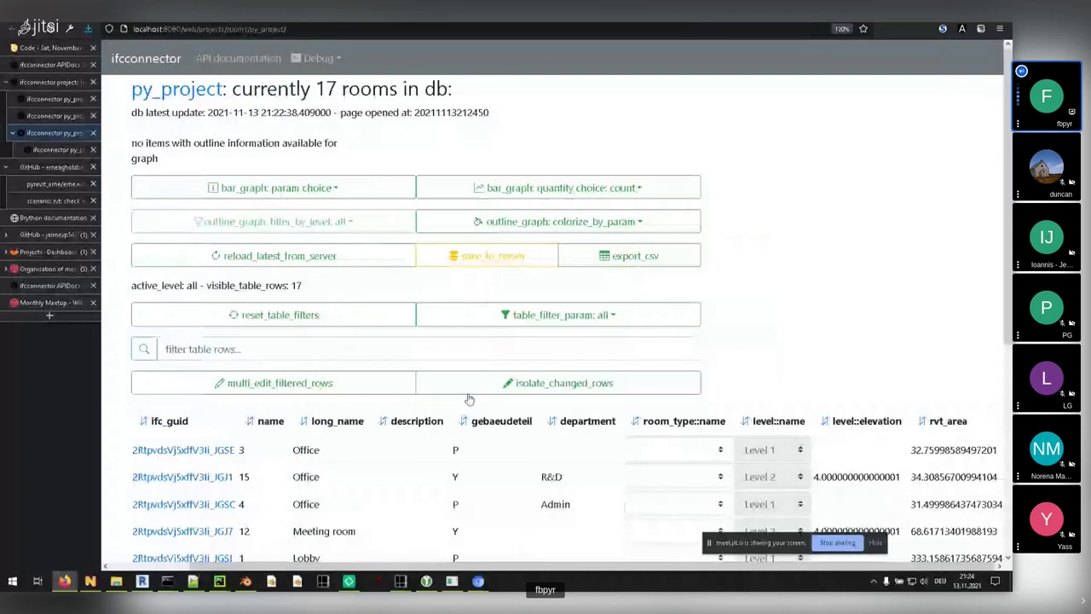
- Look through the columns and rows of the rooms table and compare them with the Room Schedule in Revit
left_click_drag(494, 567, 427, 567)
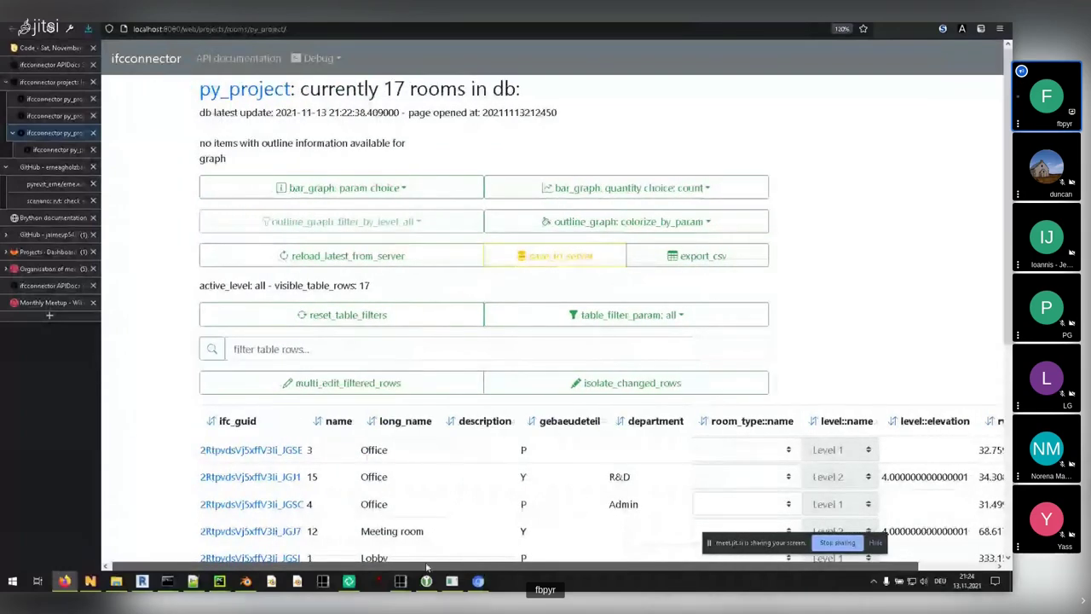
scroll(433, 446, "down", 2)
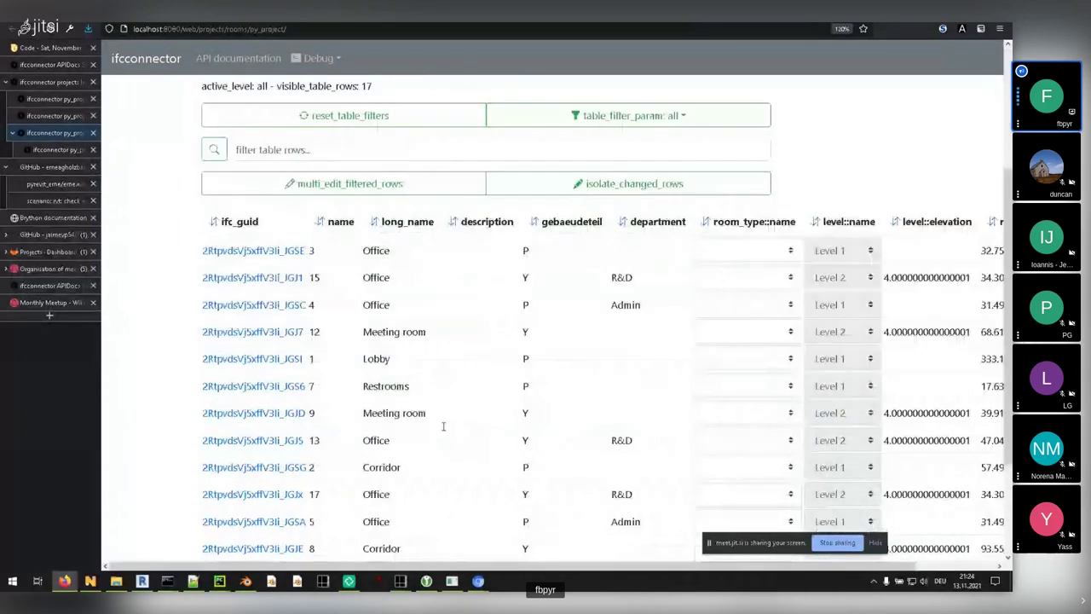
scroll(594, 443, "up", 1)
scroll(594, 443, "down", 2)
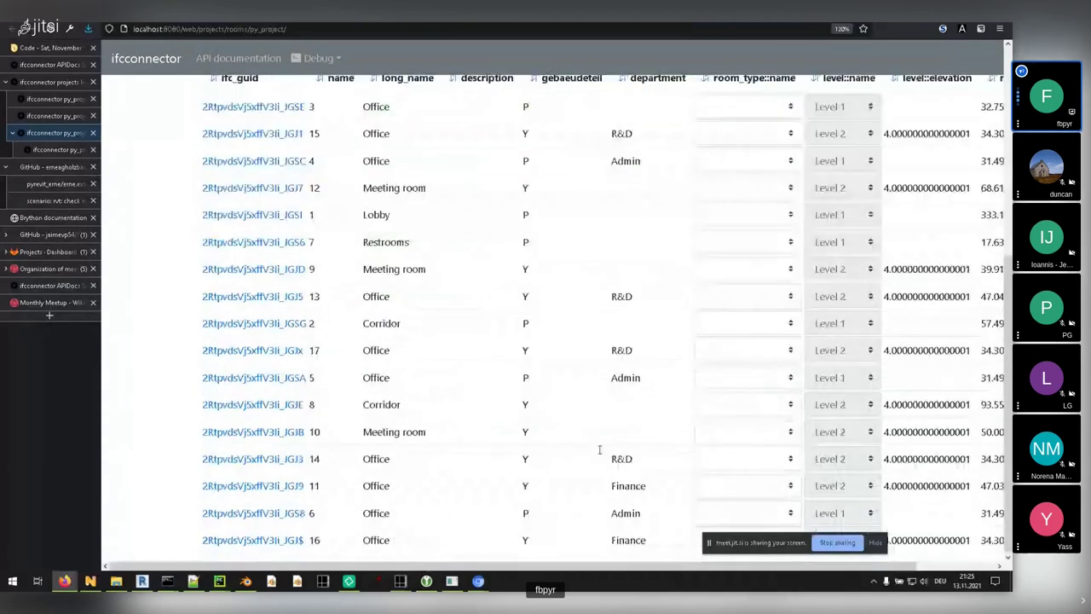
scroll(602, 483, "up", 2)
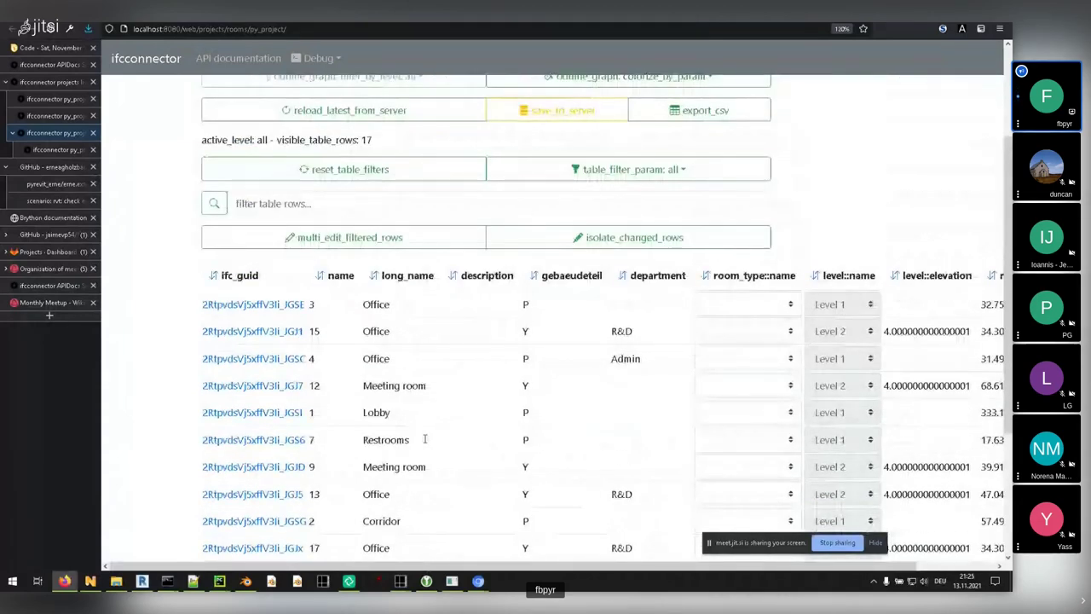
key("super+Tab")
key("Return")
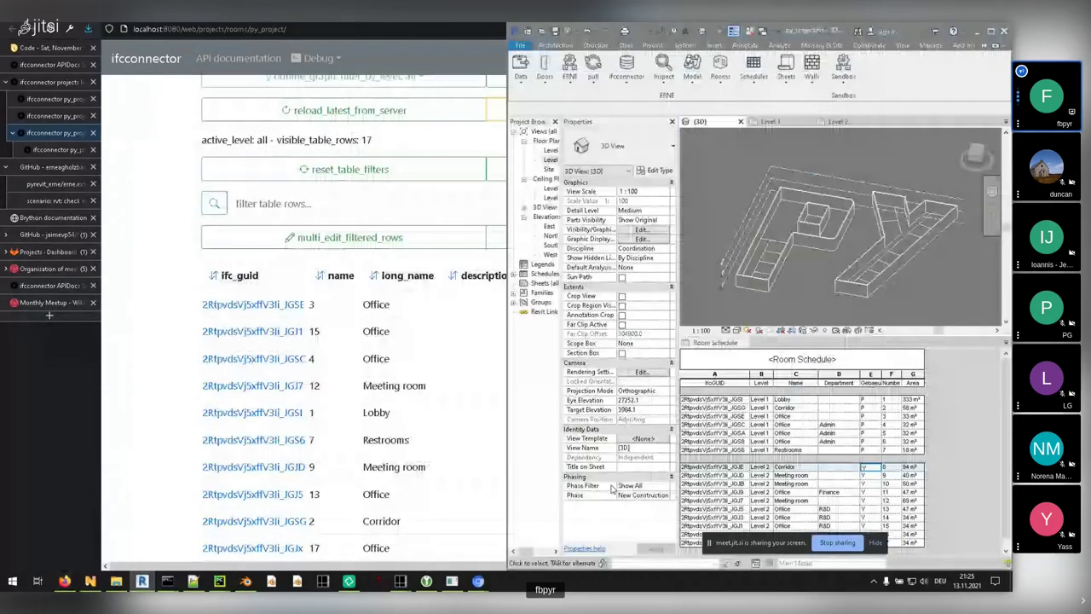
key("alt+Tab")
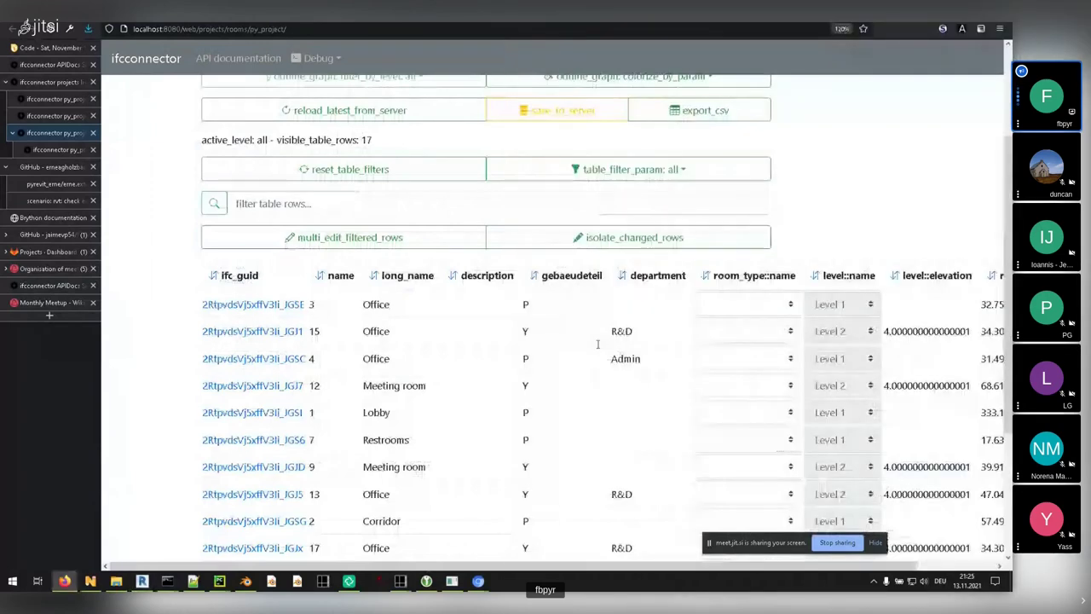
scroll(603, 410, "up", 2)
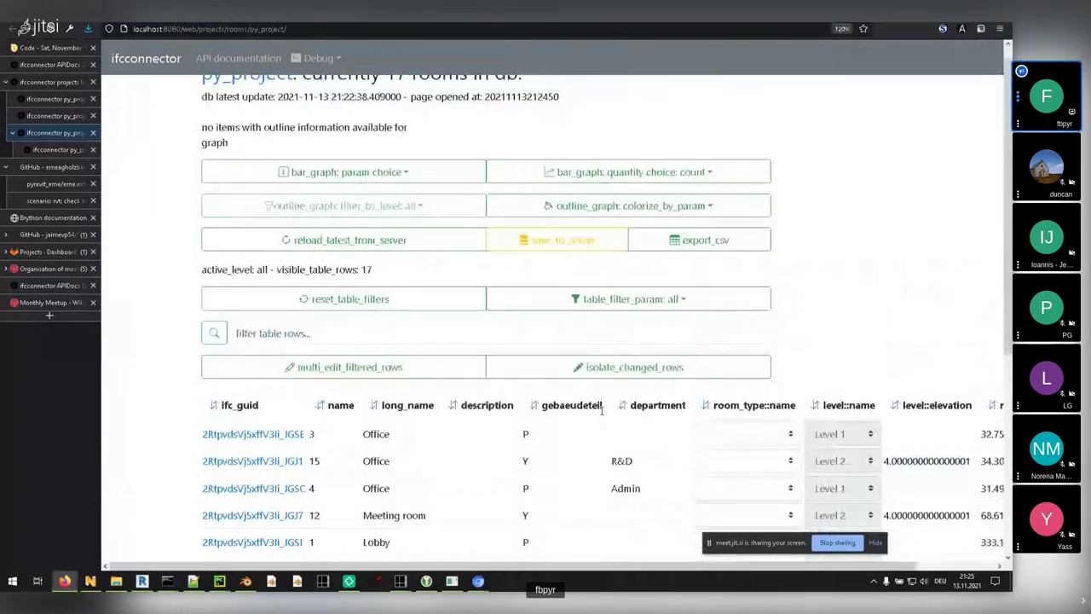
scroll(627, 480, "down", 2)
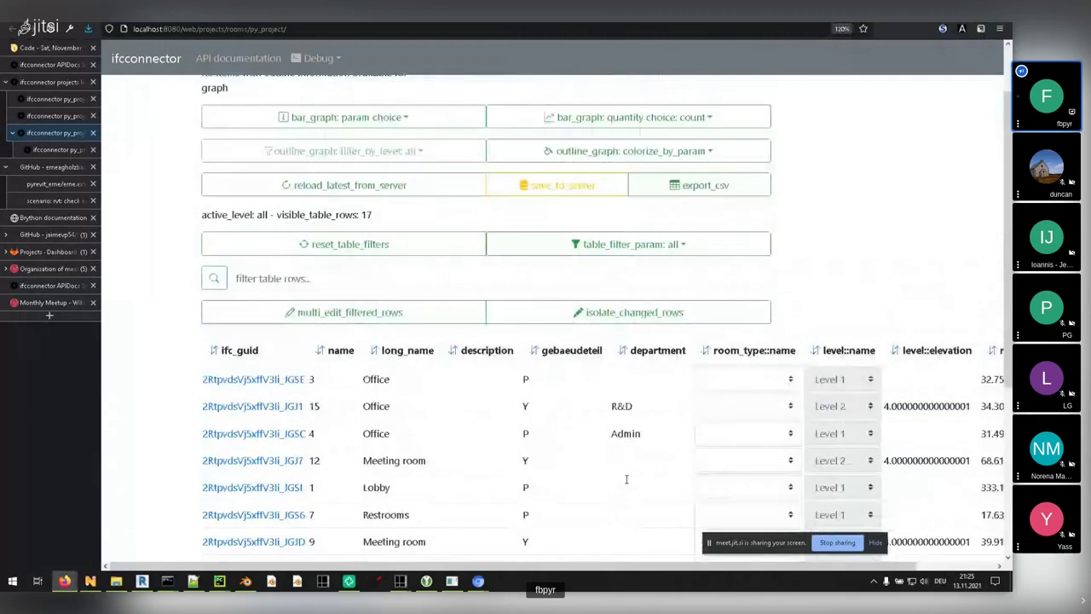
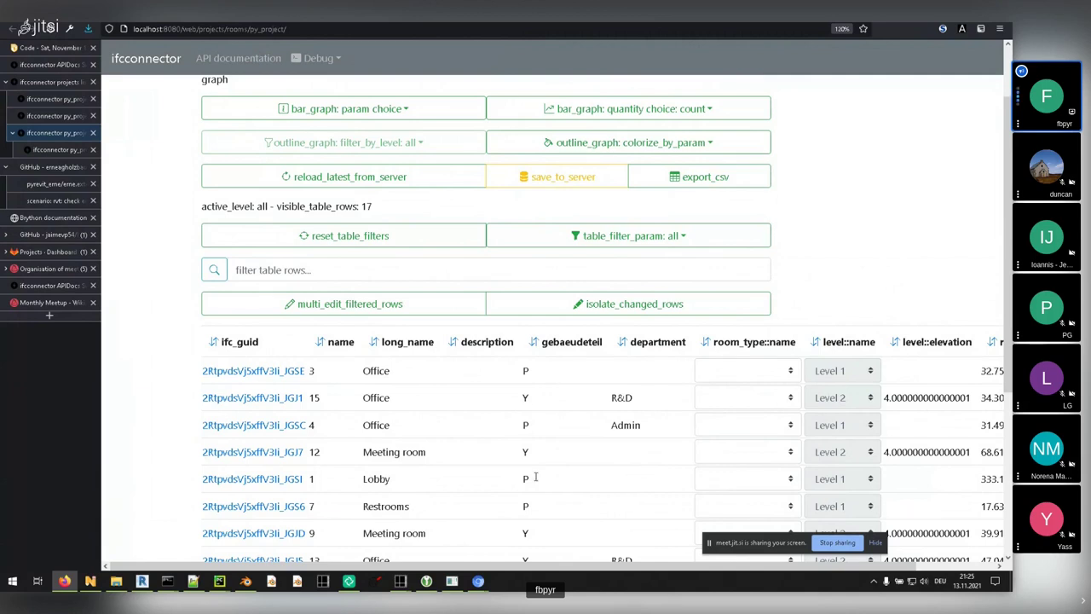
- Sort the rooms table by gebaeudeteil in both directions, and by department in descending order
scroll(535, 478, "down", 3)
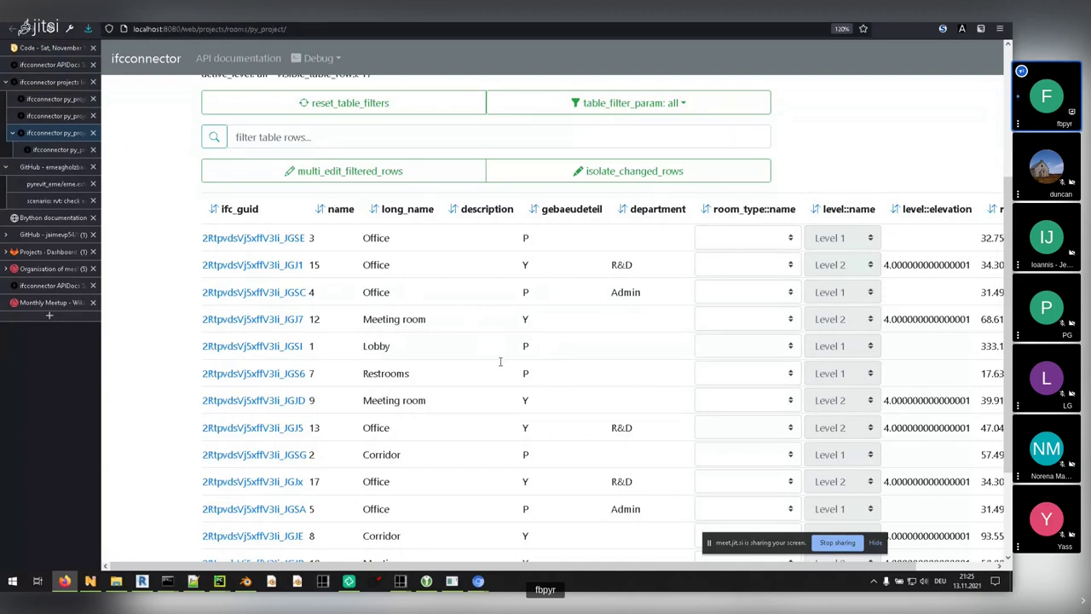
scroll(507, 361, "up", 3)
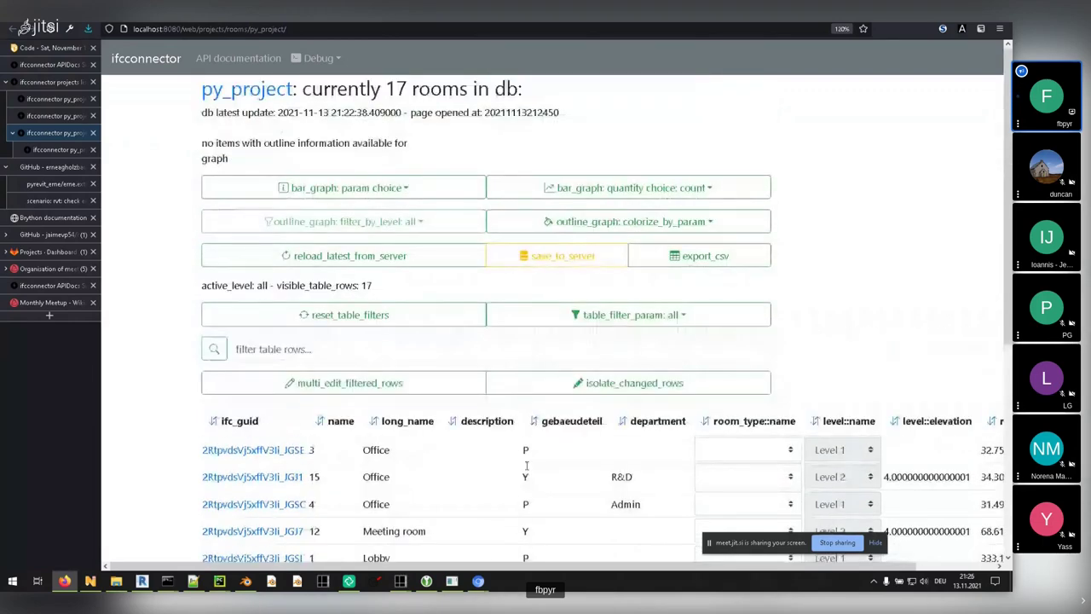
scroll(526, 464, "down", 1)
scroll(526, 465, "down", 3)
scroll(527, 464, "up", 1)
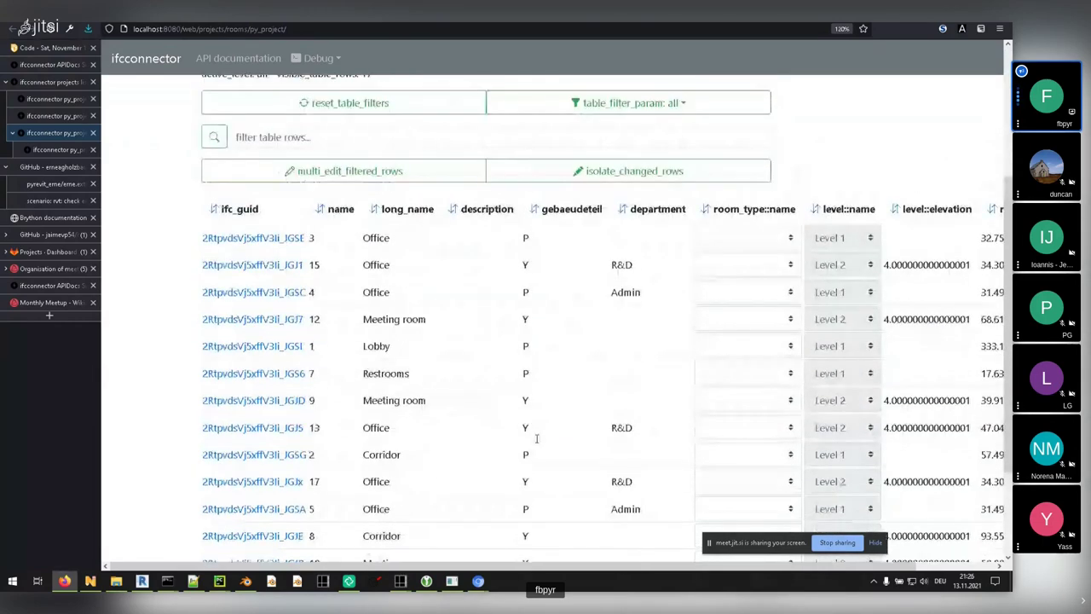
left_click(533, 213)
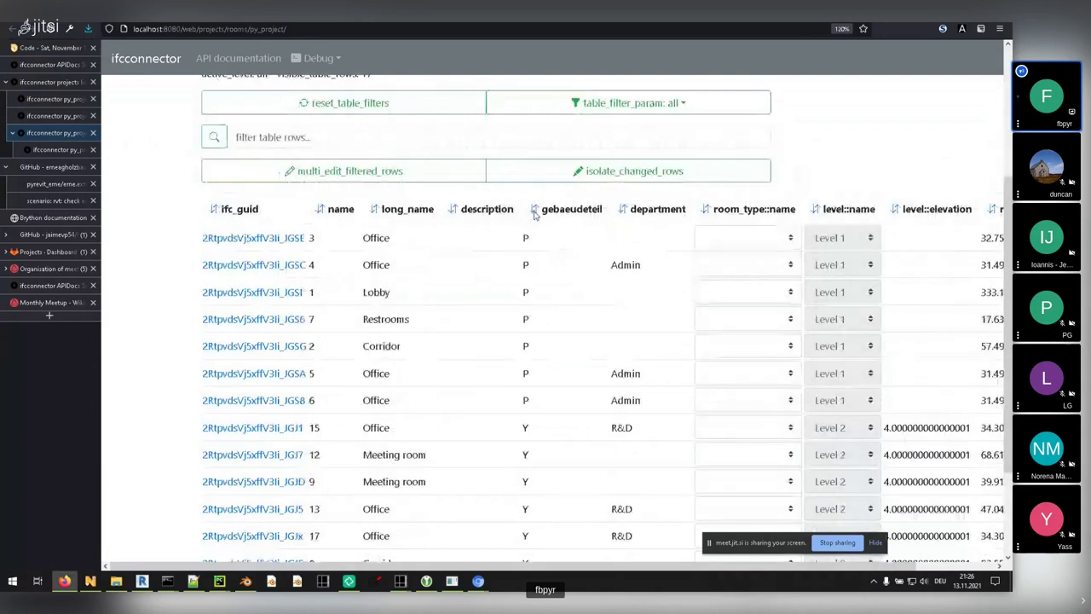
left_click(535, 215)
left_click(619, 211)
left_click(621, 212)
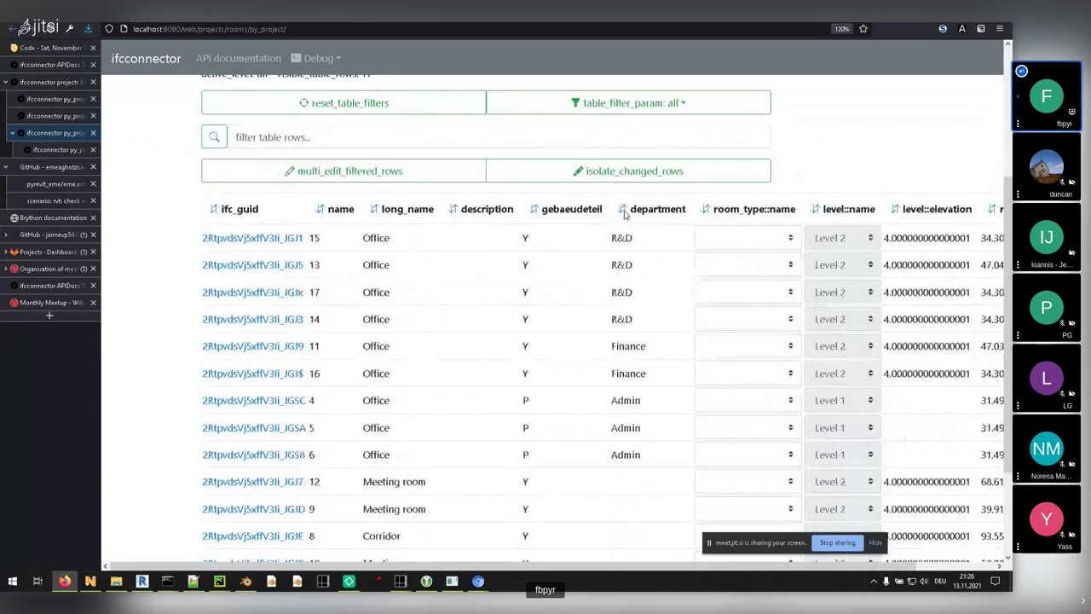
- Filter the rooms table rows by "Meet" and add a second filter for "12"
left_click(333, 144)
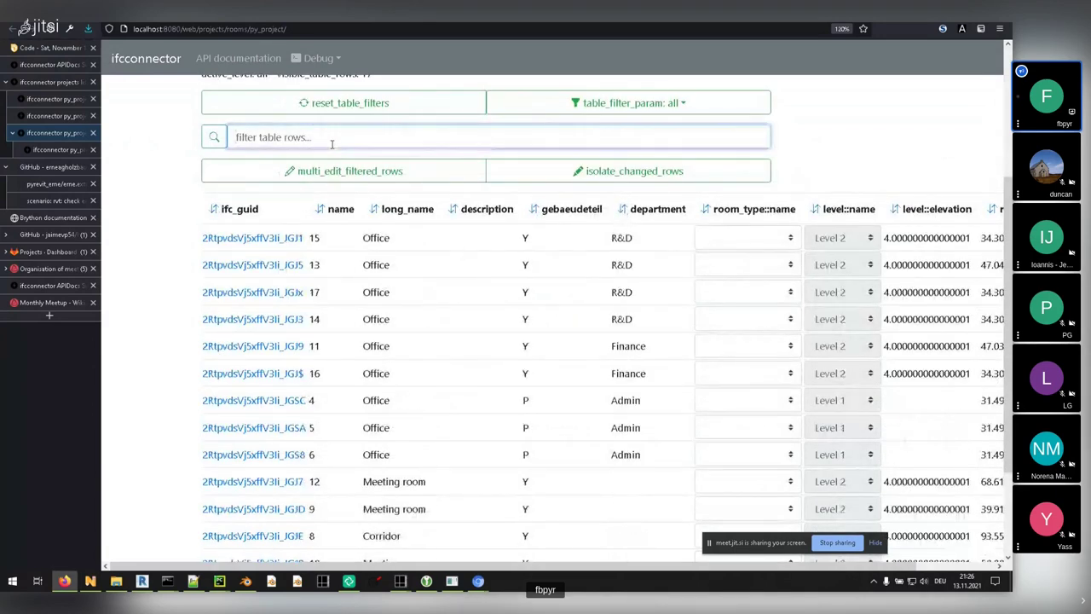
type("Meet")
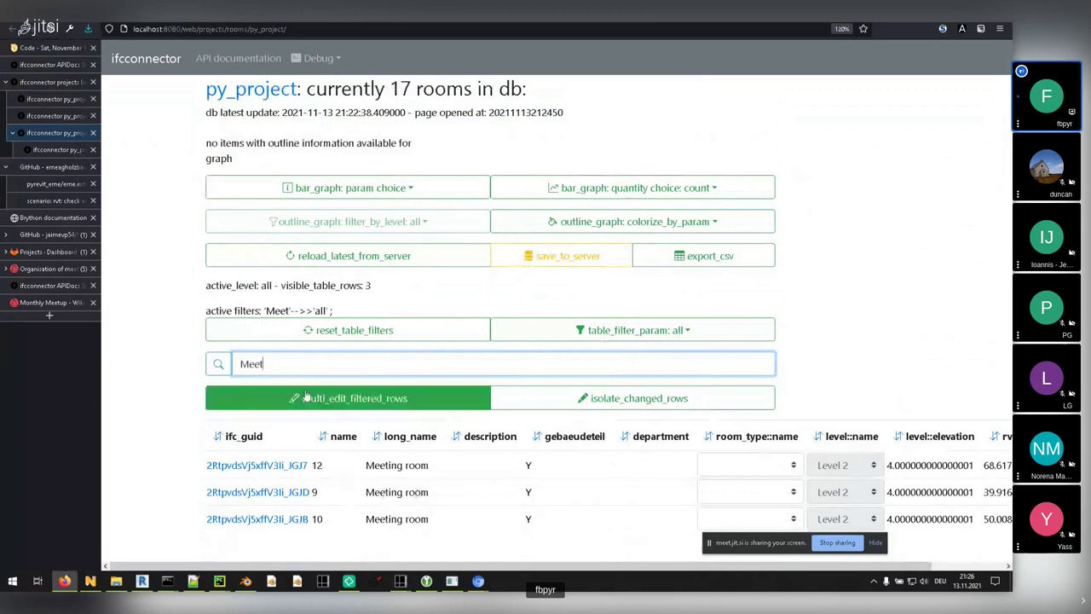
left_click_drag(278, 361, 240, 366)
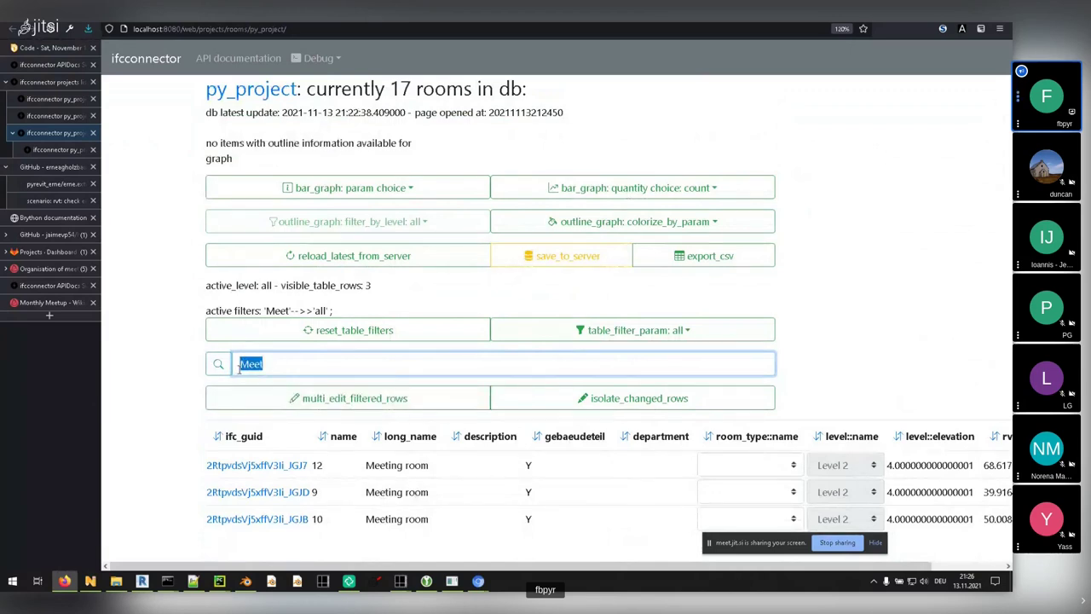
type("12")
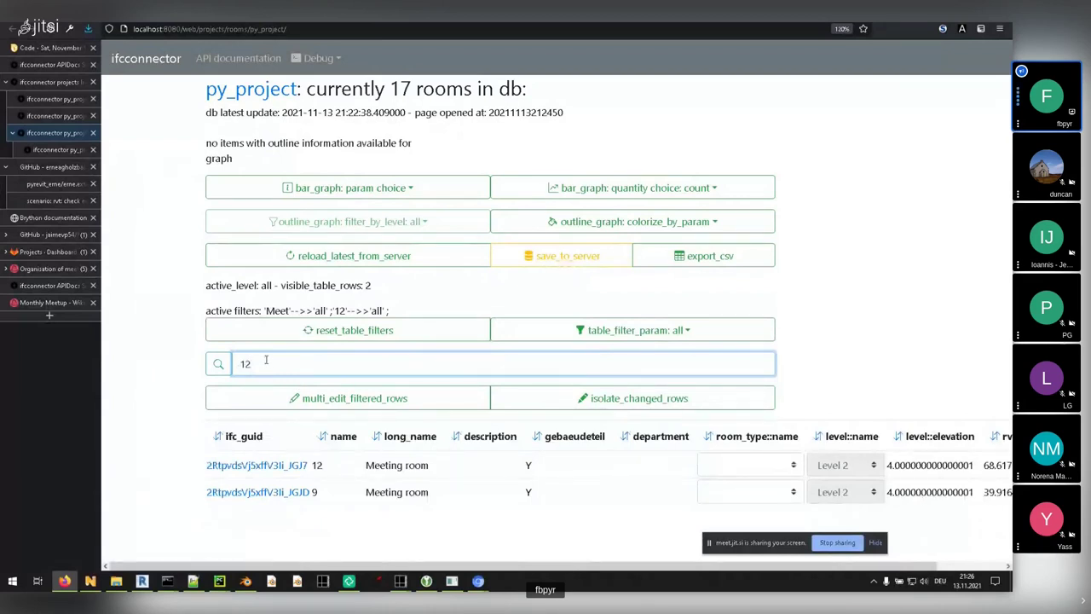
- Point out the list of active filters above the rooms table and reset the table filters
left_click(305, 296)
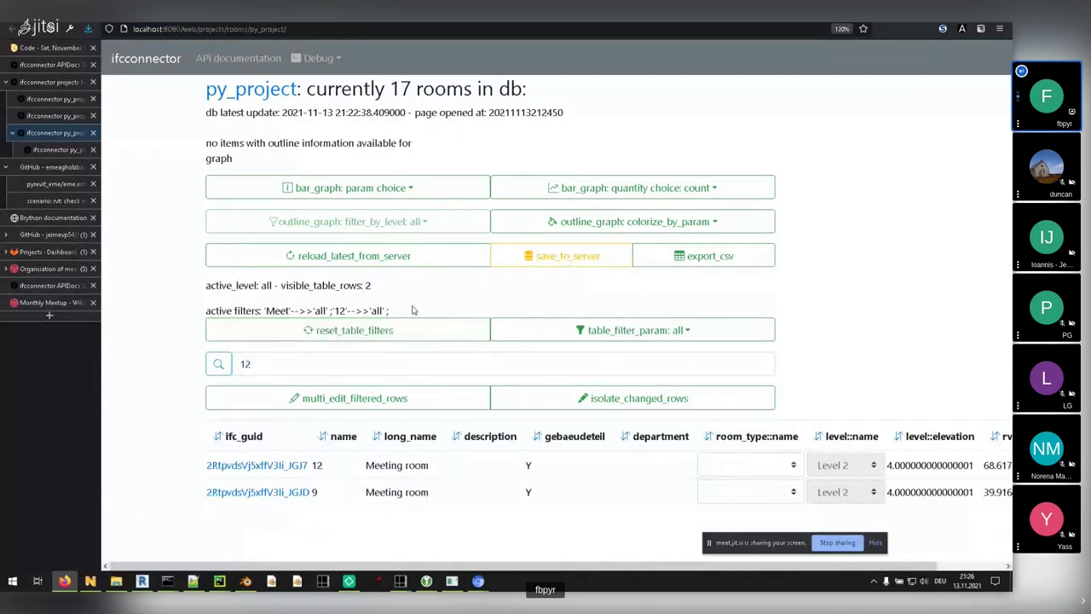
left_click_drag(412, 310, 244, 311)
left_click(330, 311)
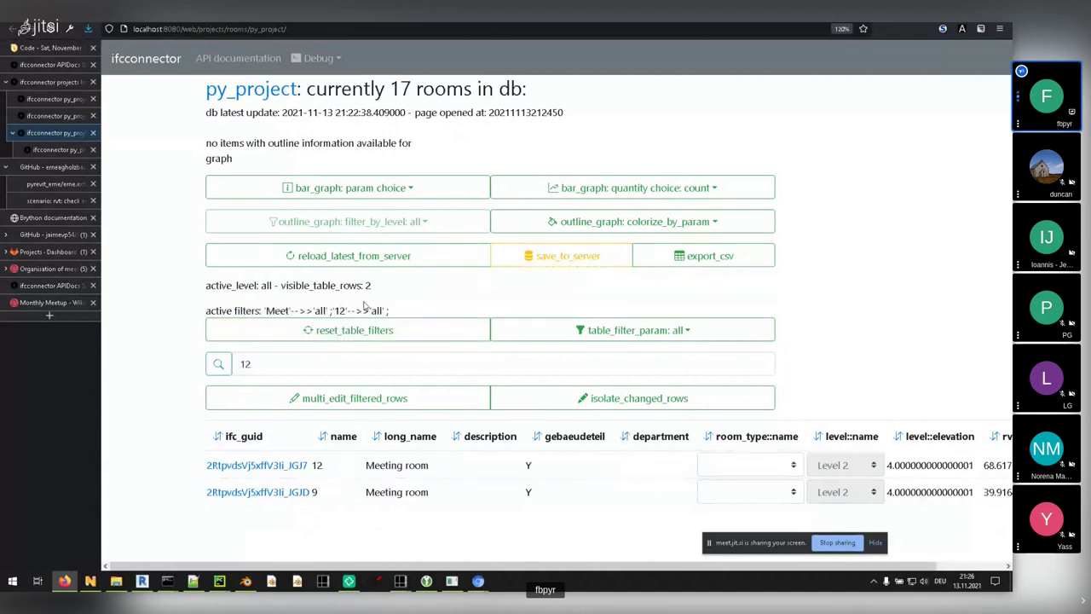
left_click(420, 324)
- Enter "Meet" as the department of meeting rooms 12 and 9 in the rooms table
scroll(179, 322, "down", 1)
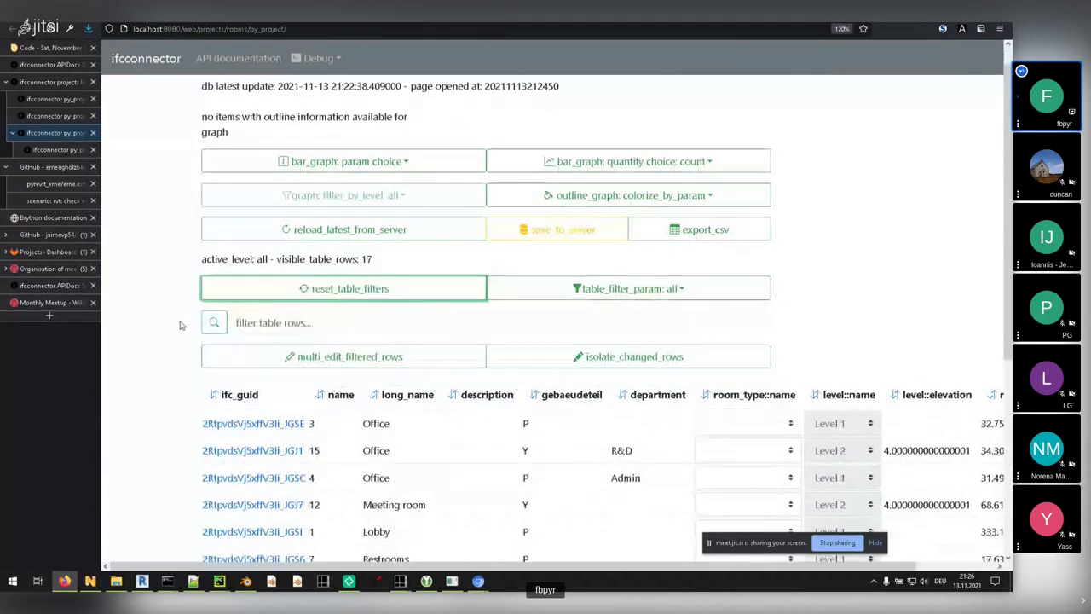
scroll(177, 342, "down", 3)
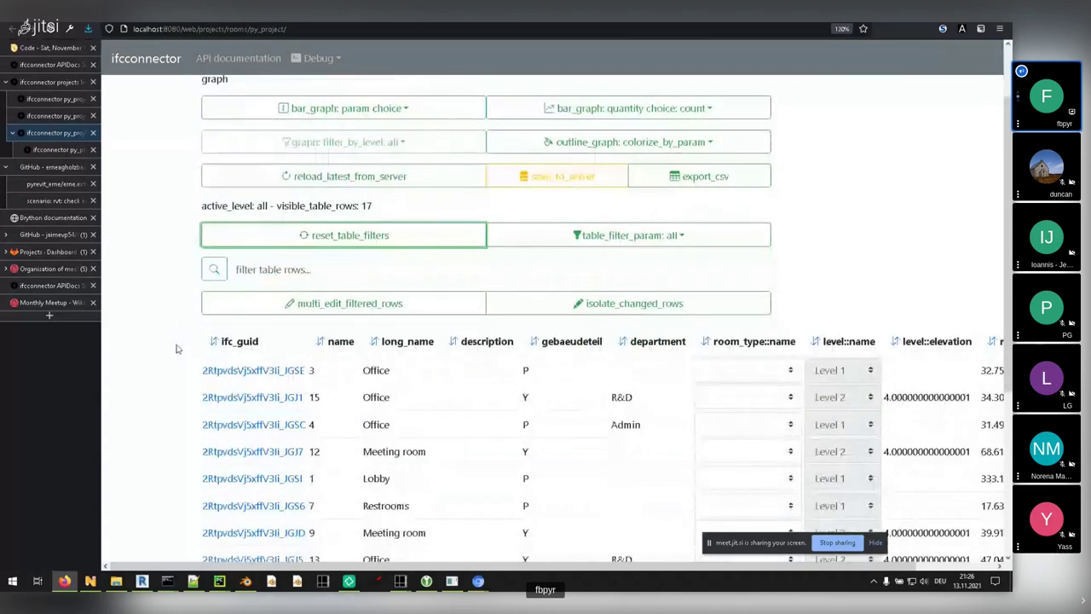
scroll(580, 305, "up", 1)
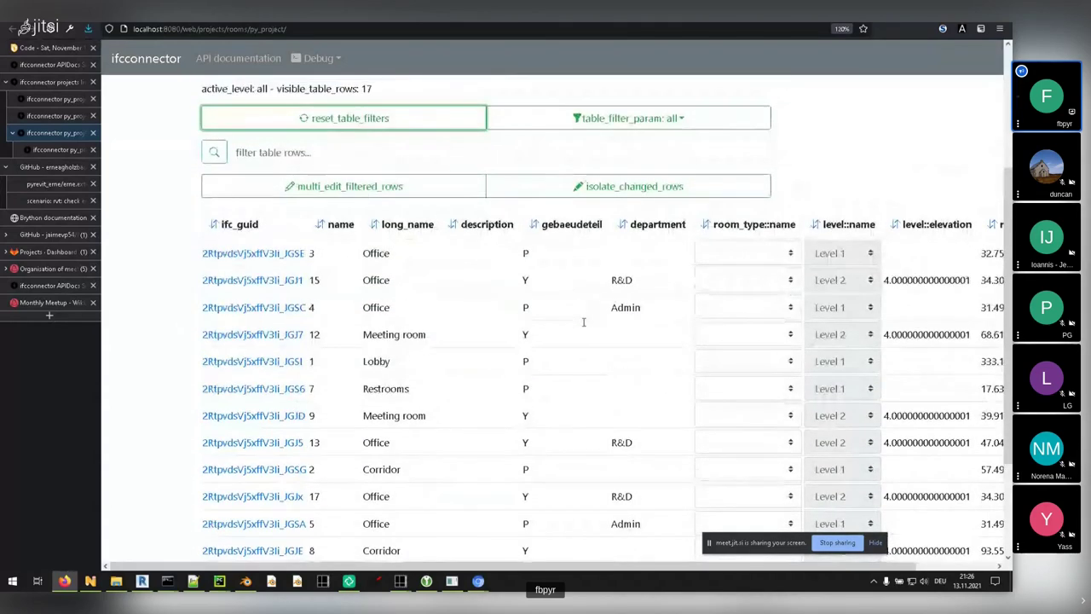
scroll(581, 317, "up", 2)
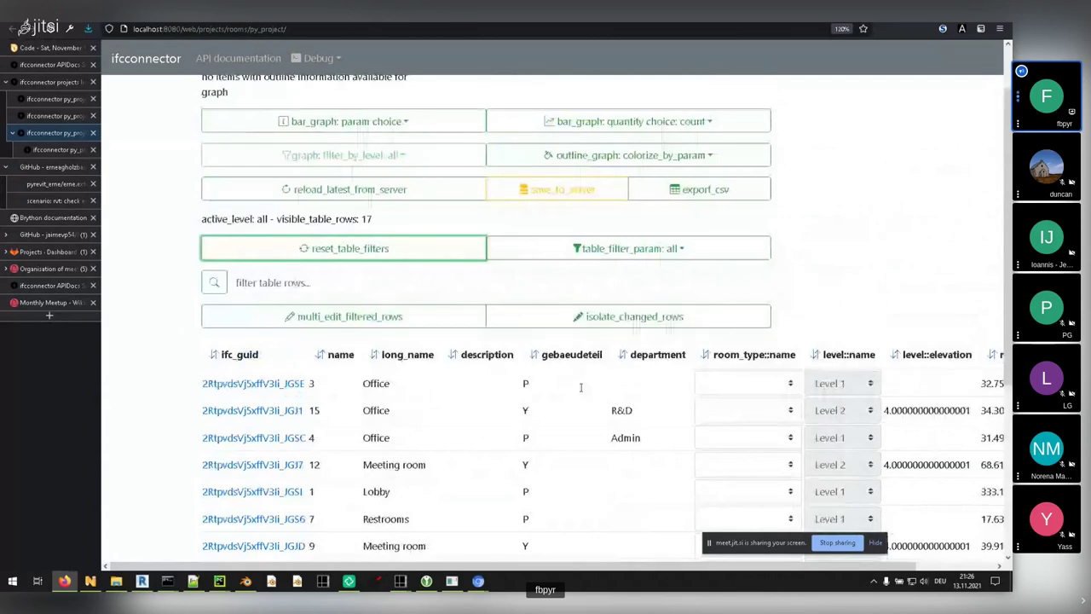
scroll(545, 367, "down", 2)
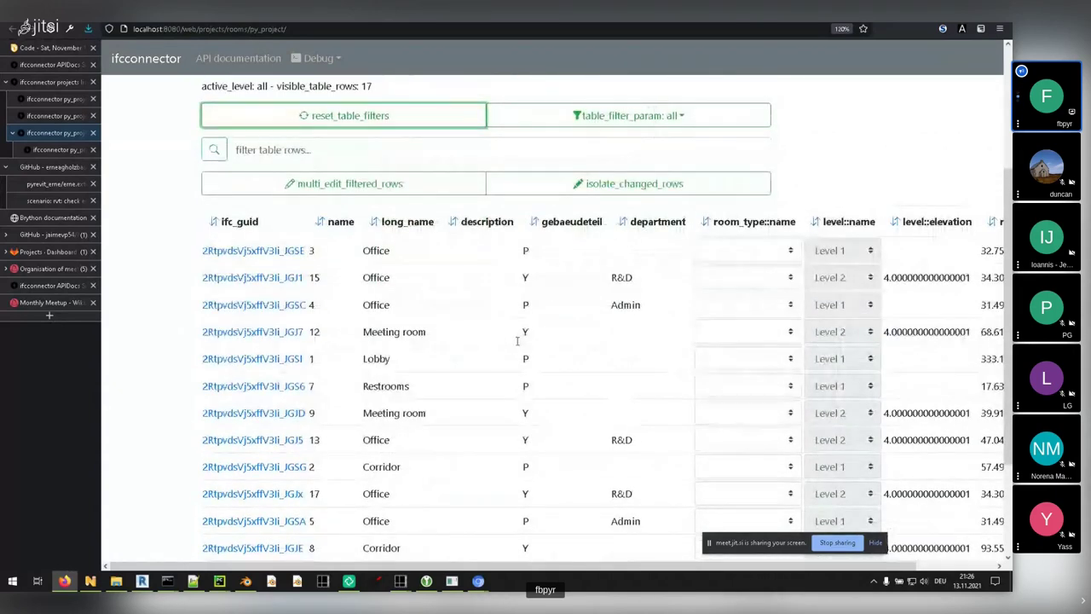
left_click(627, 331)
type("Me")
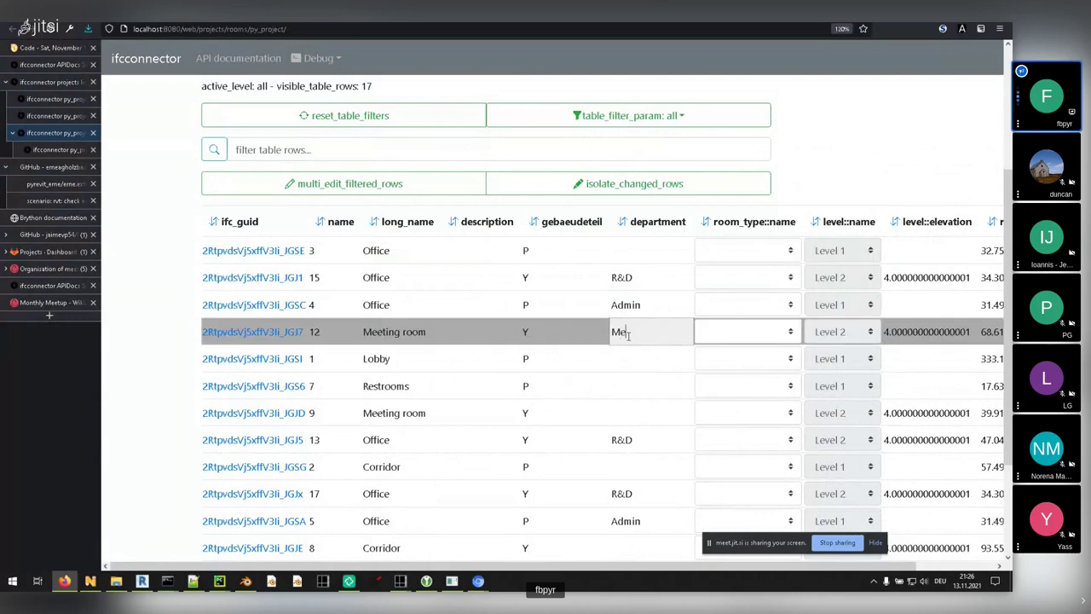
type("et")
key("Return")
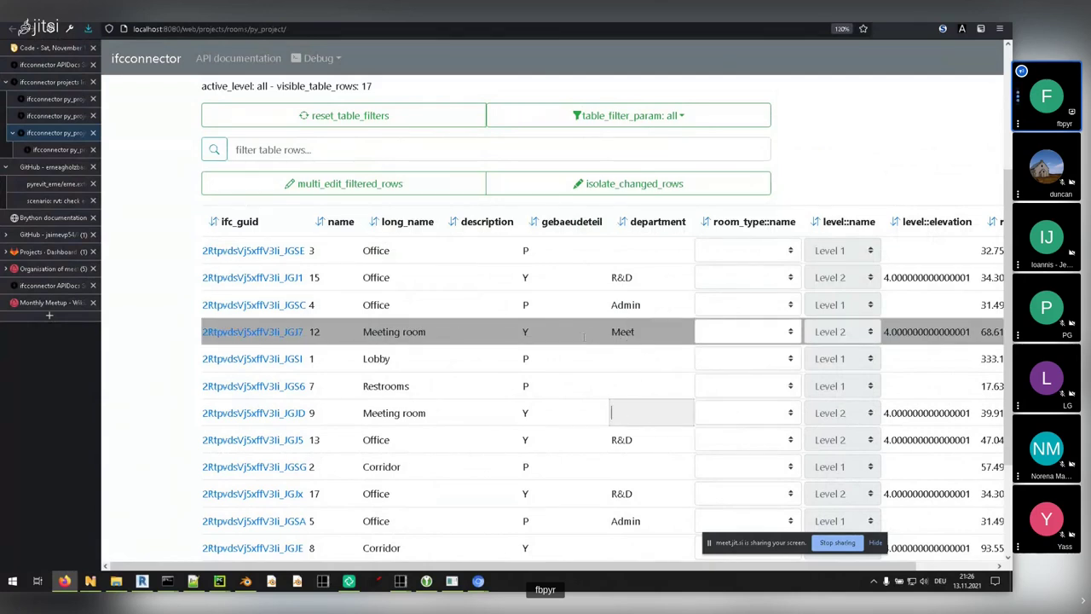
type("Meet")
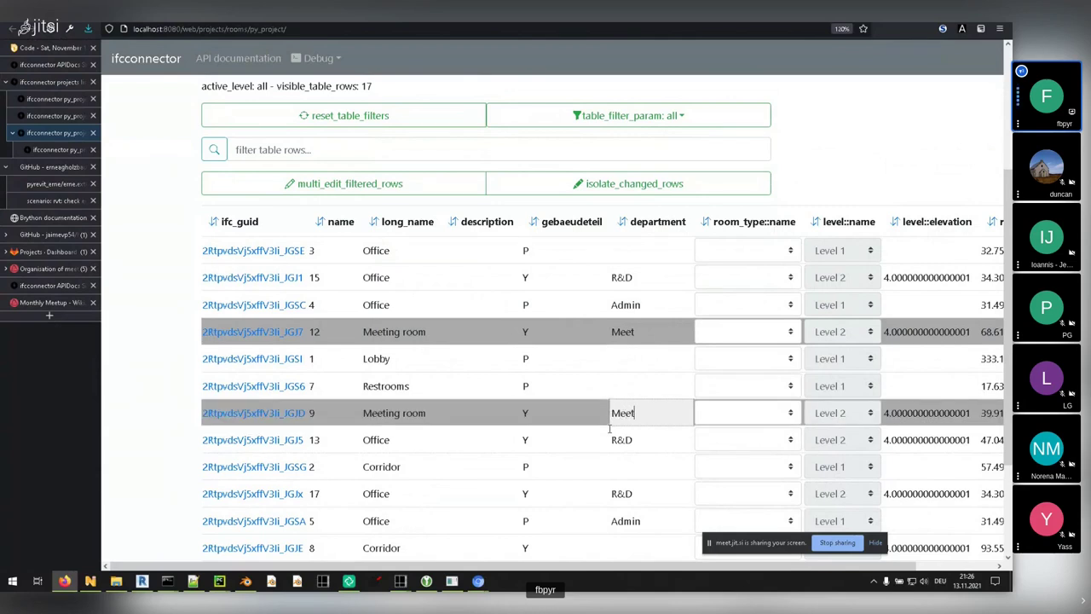
left_click(649, 335)
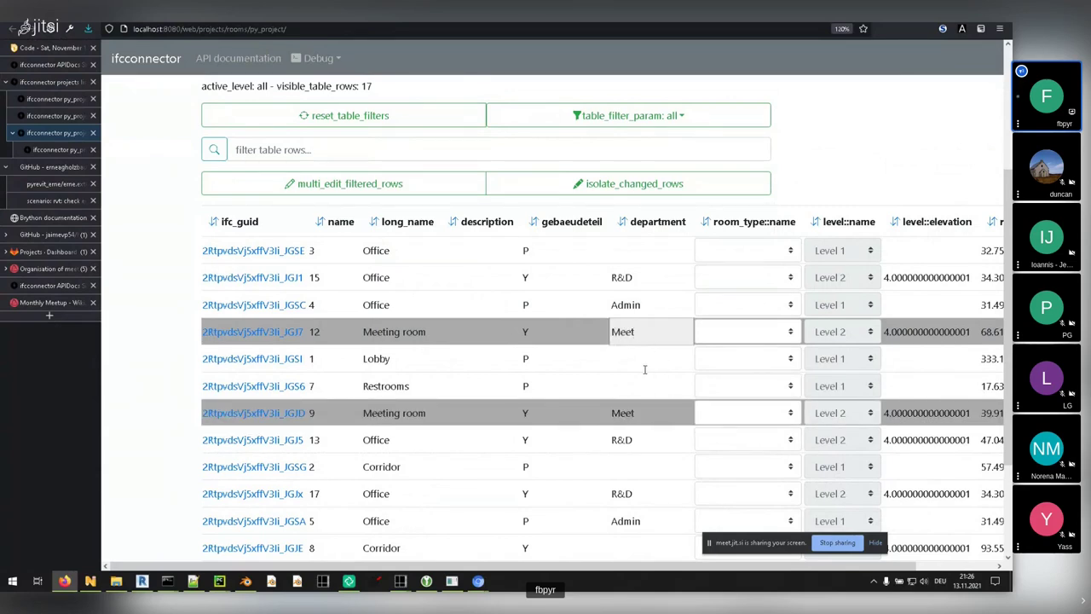
- Discard the unsaved department entries by reloading the latest data from the server, and look through the rooms table
scroll(644, 369, "up", 1)
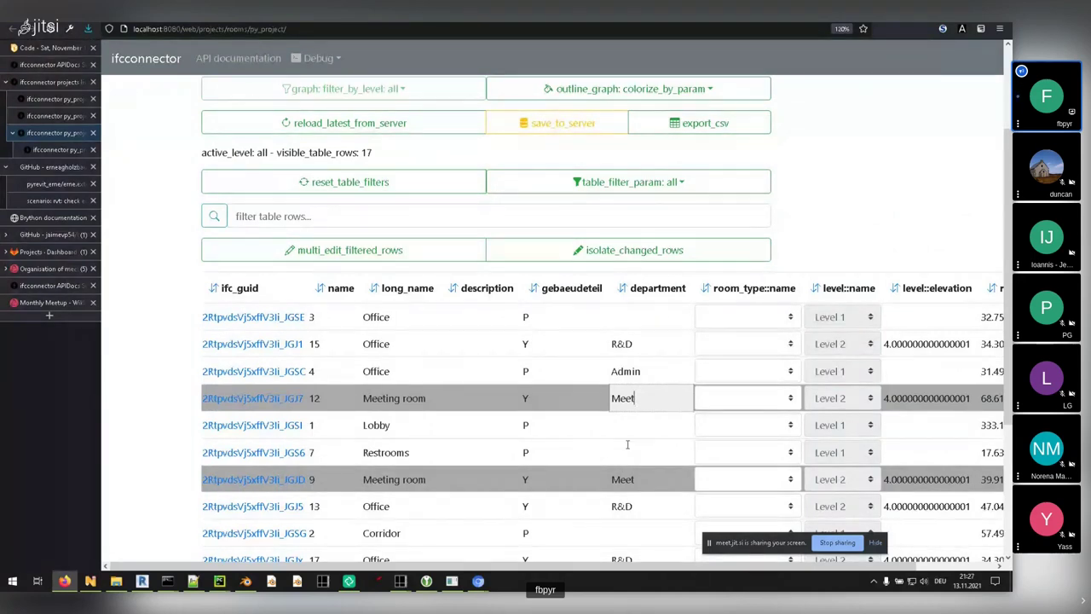
left_click(388, 126)
scroll(562, 383, "down", 3)
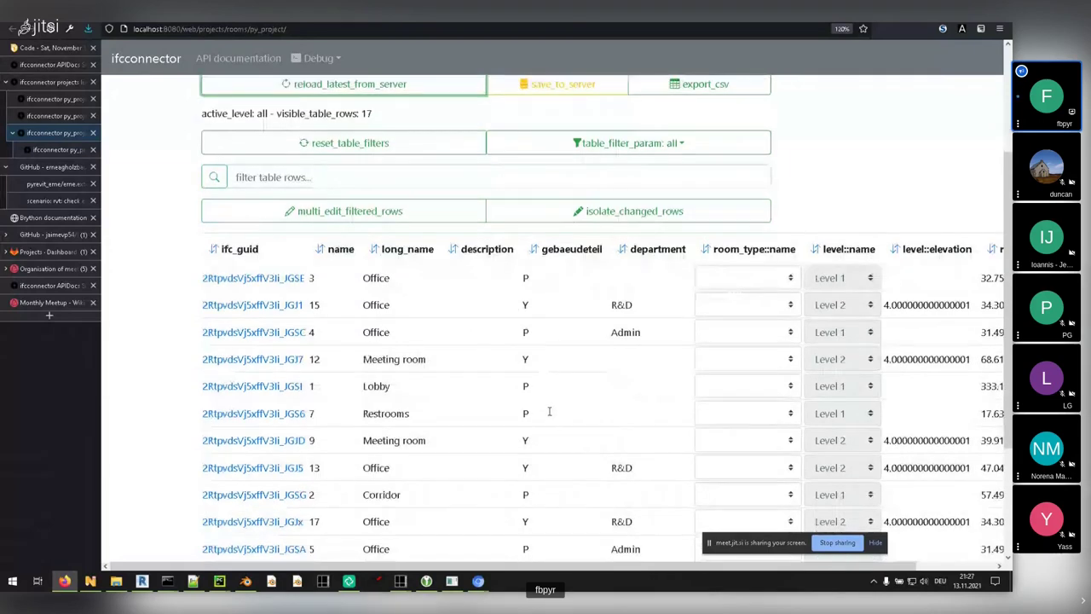
scroll(563, 362, "up", 2)
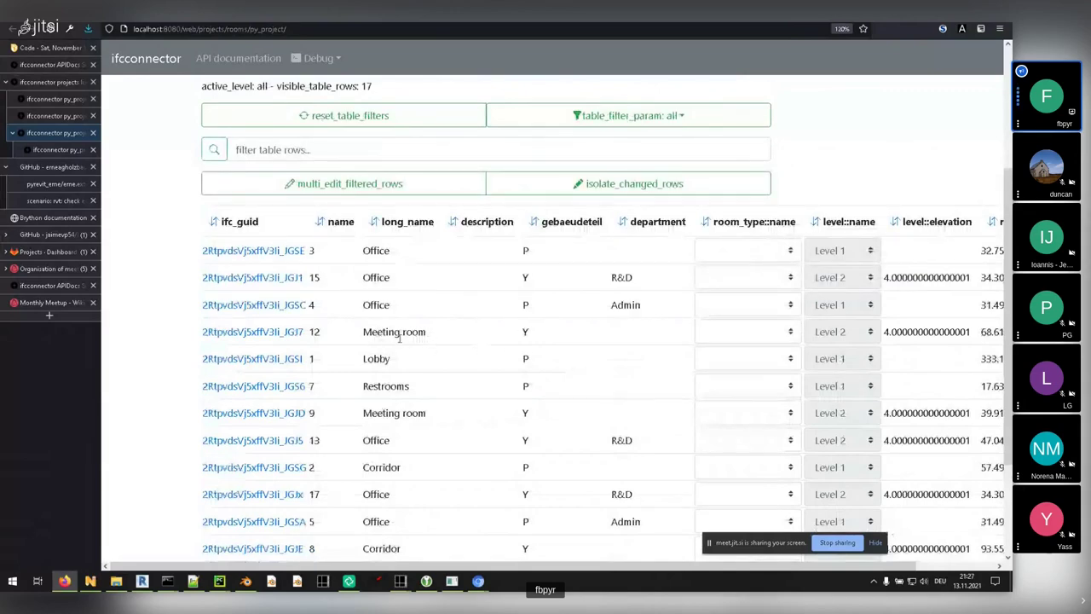
scroll(399, 351, "down", 2)
scroll(661, 290, "up", 3)
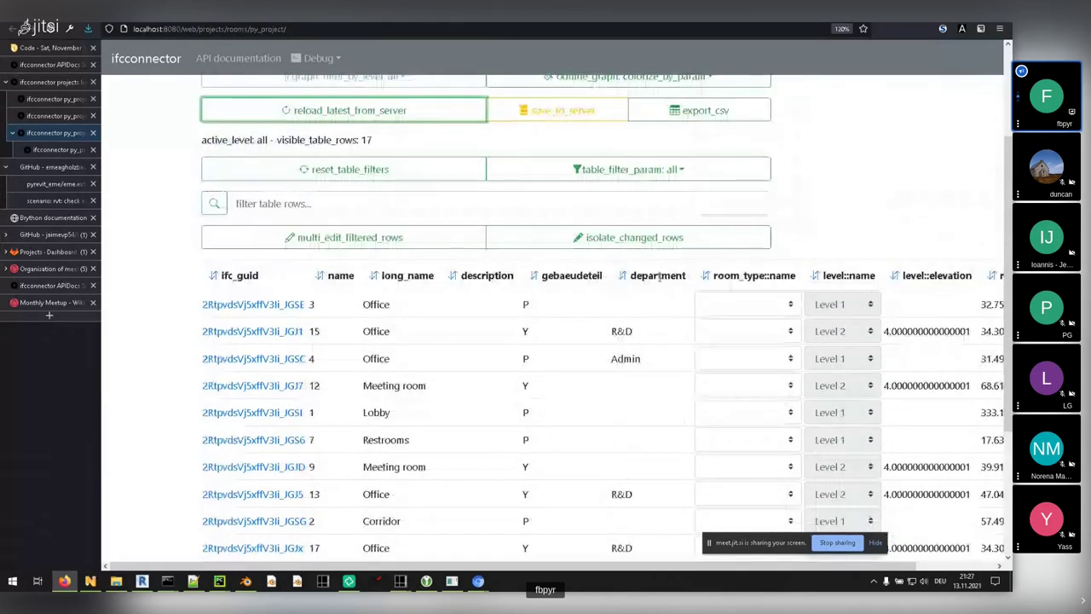
scroll(660, 446, "down", 3)
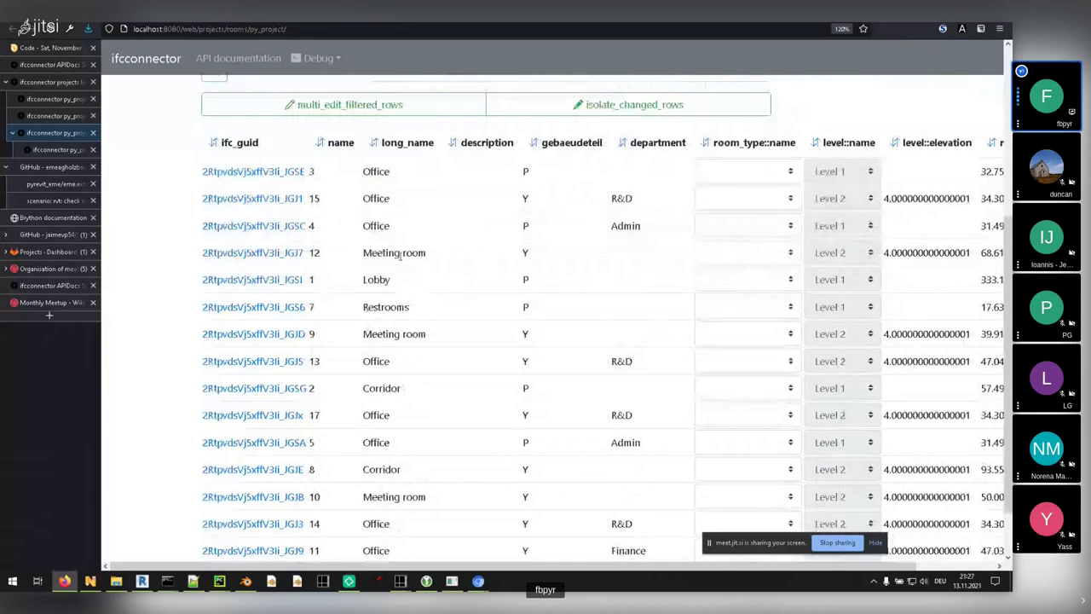
scroll(415, 336, "down", 2)
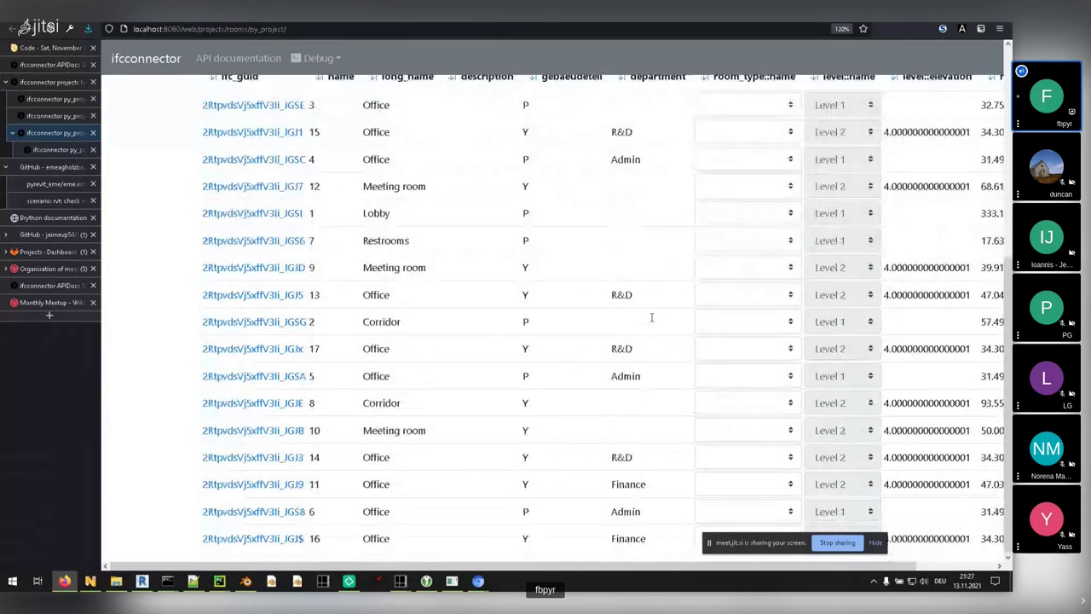
- Filter the rooms table rows by "Meeting" and look through the parameters the table filter can be limited to
scroll(651, 290, "up", 2)
scroll(634, 203, "up", 3)
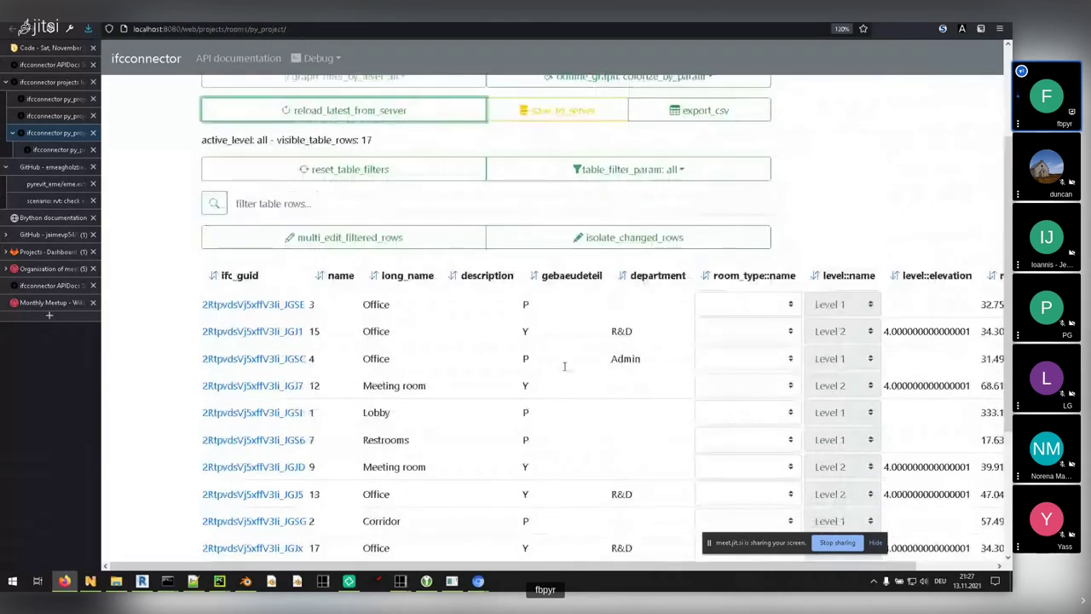
left_click(362, 209)
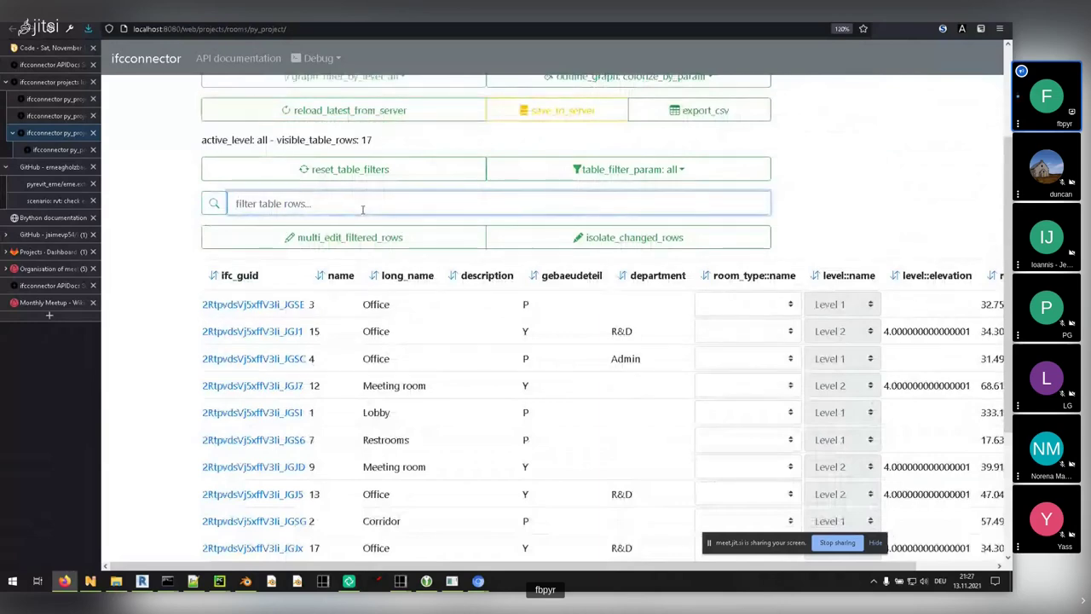
type("Meeting")
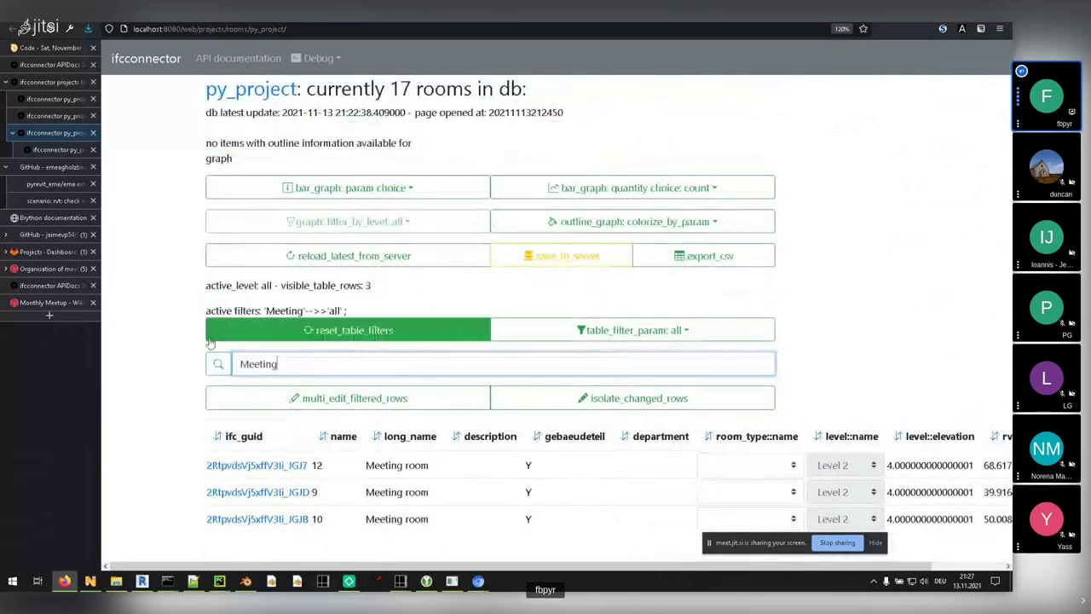
left_click(633, 330)
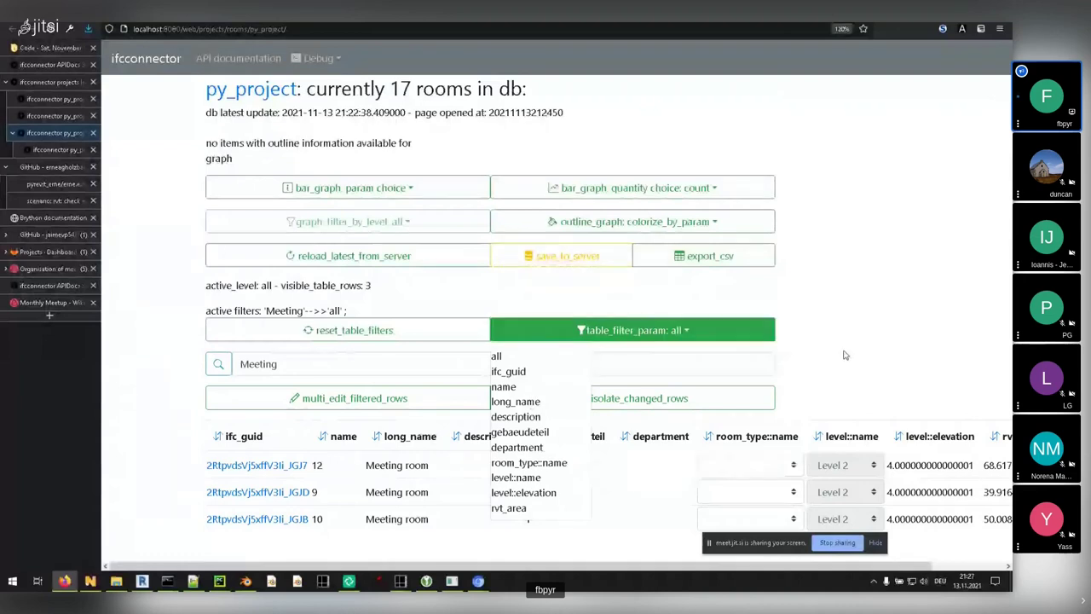
left_click(531, 398)
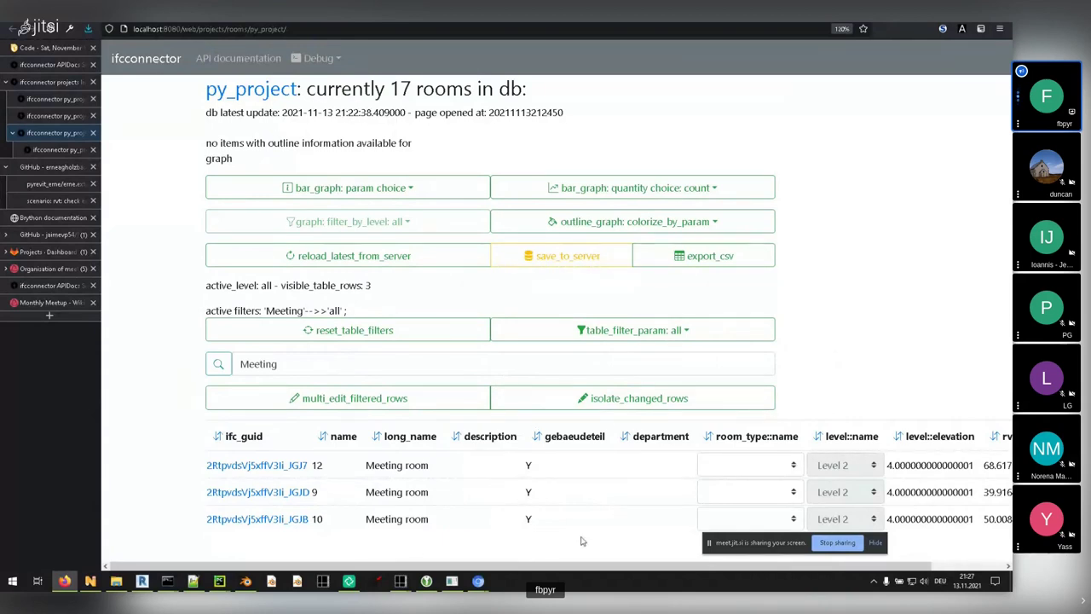
- Multi-edit the filtered rows, applying "Meeting rooms" as the department of all visible meeting rooms
left_click(408, 401)
left_click_drag(233, 286, 909, 138)
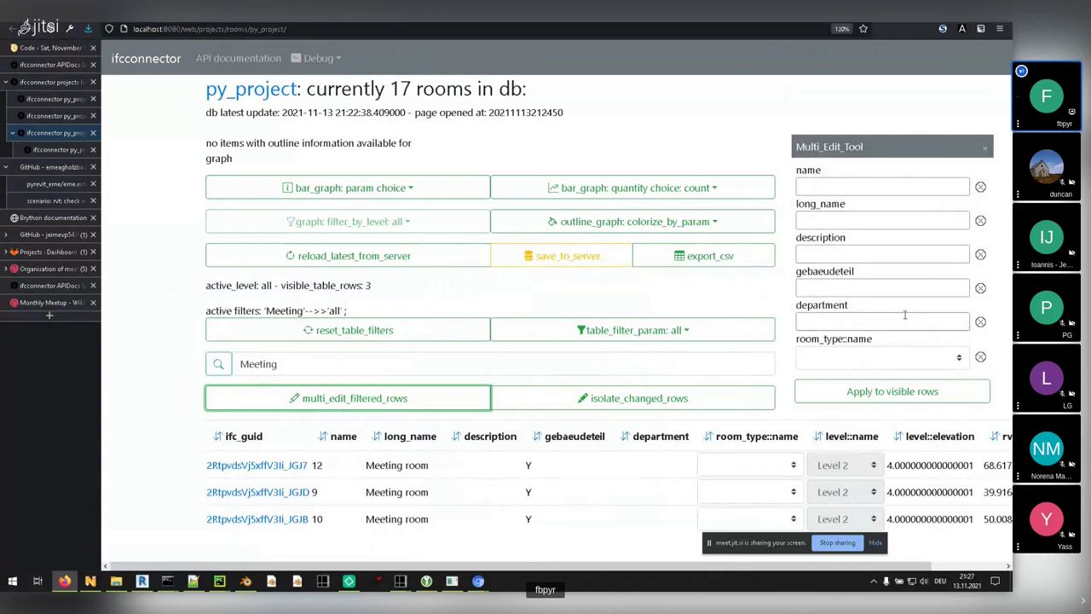
left_click(847, 321)
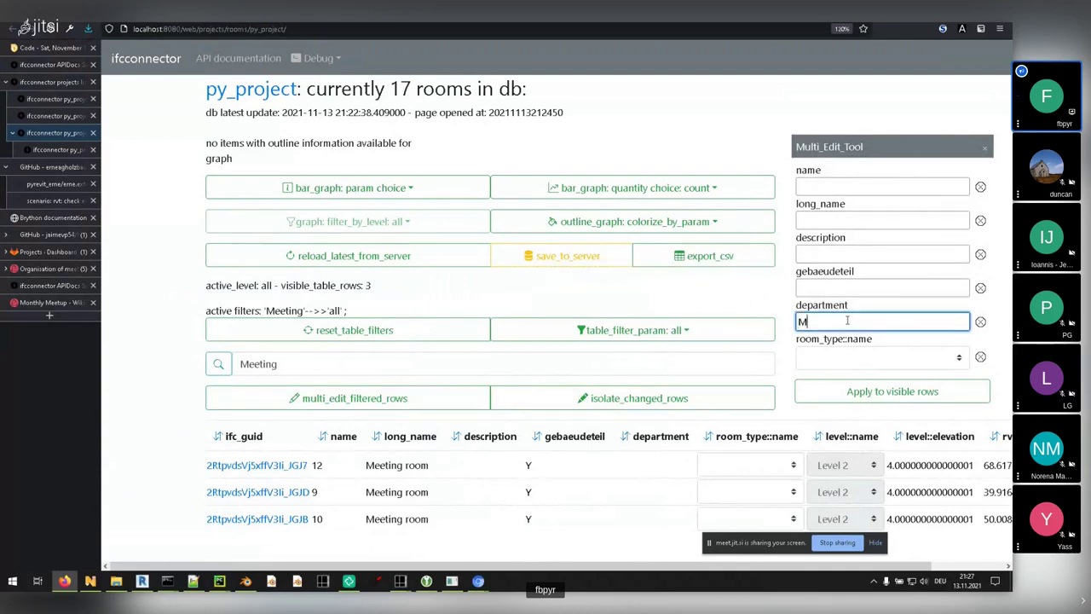
type("Meeting rooms")
left_click(931, 392)
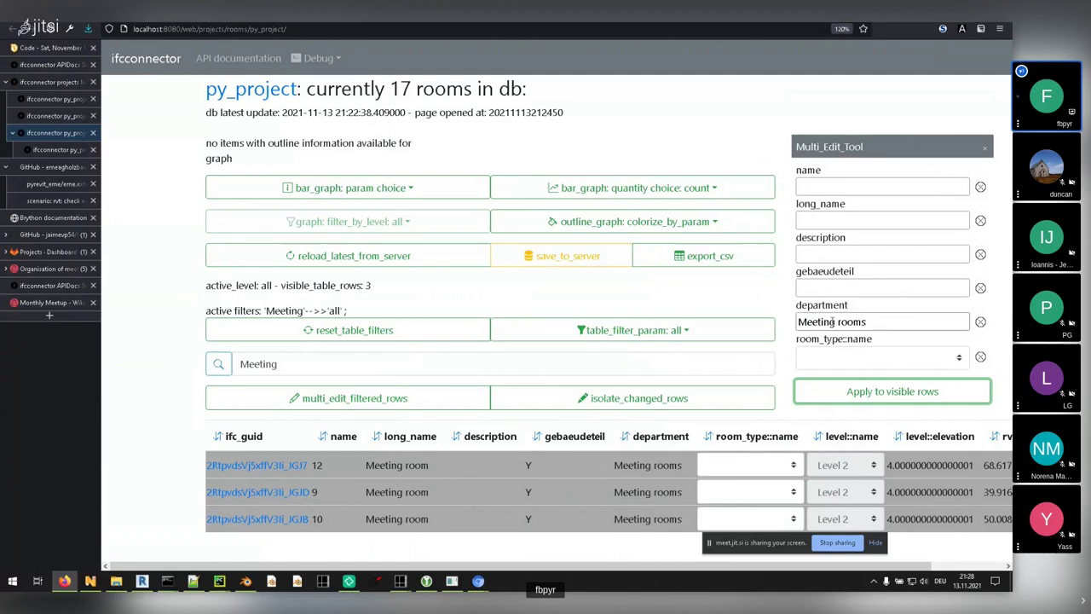
- Apply the description "meet and greet" to all visible meeting rooms and save the changes to the server
left_click(864, 254)
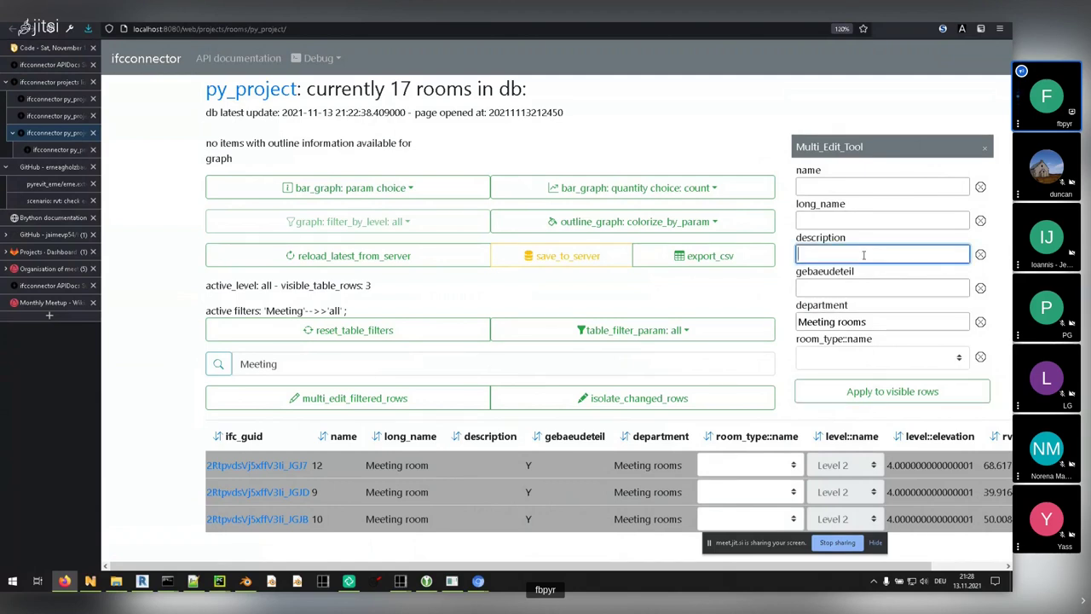
type("meet and greet")
left_click(889, 320)
left_click(904, 392)
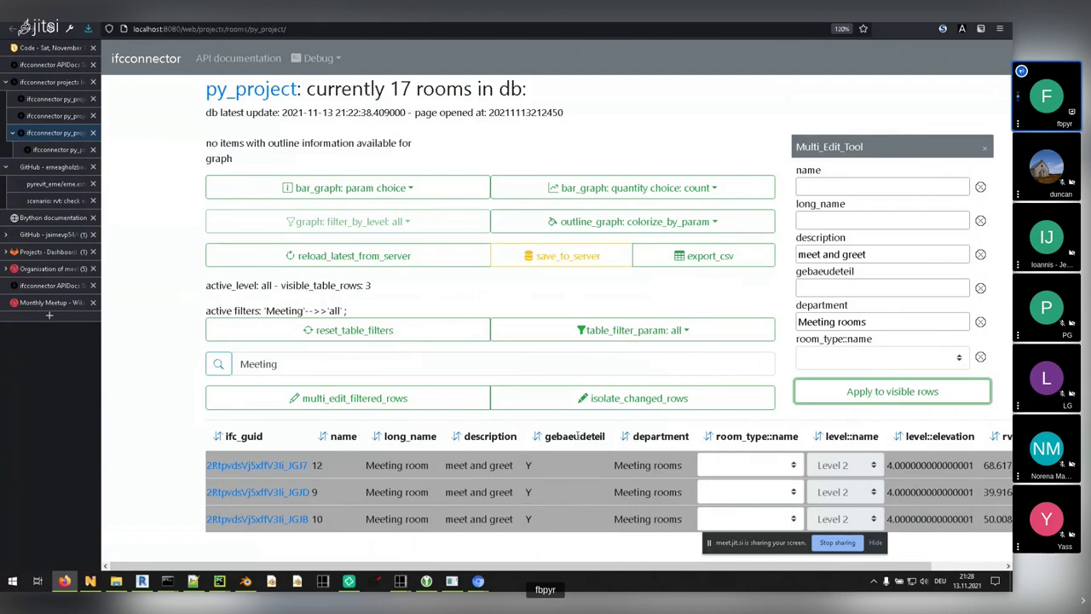
left_click(572, 257)
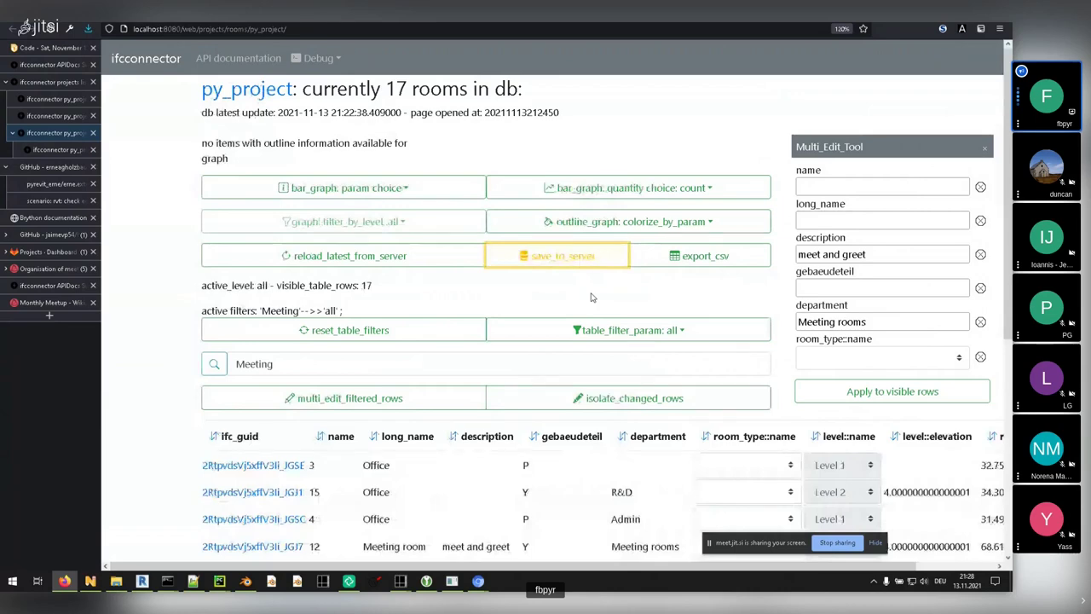
- Sort the rooms table by description so that the "meet and greet" rooms come first
scroll(631, 324, "down", 4)
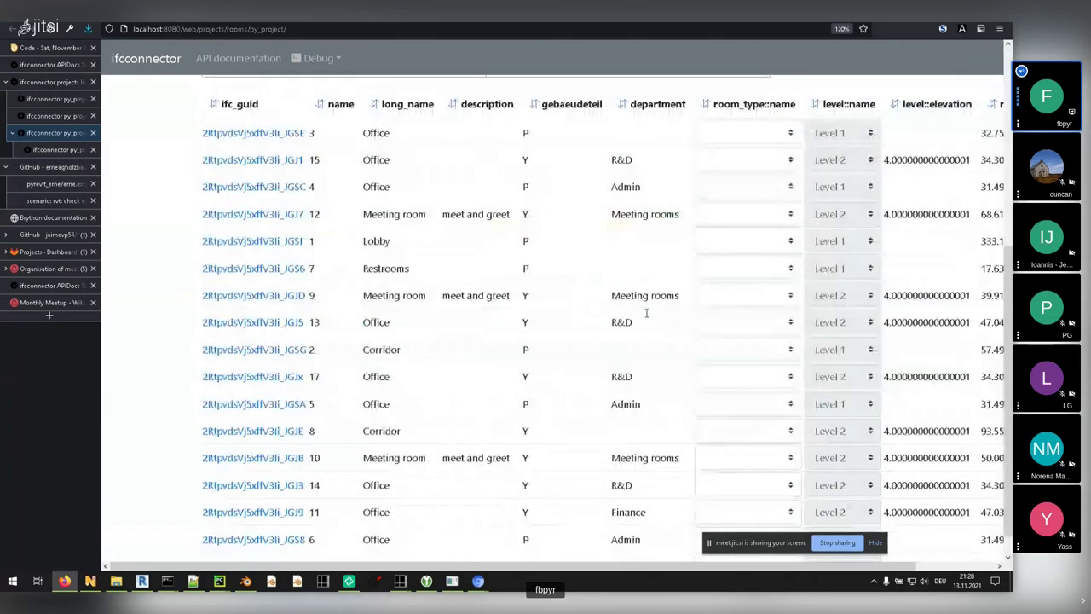
left_click(454, 104)
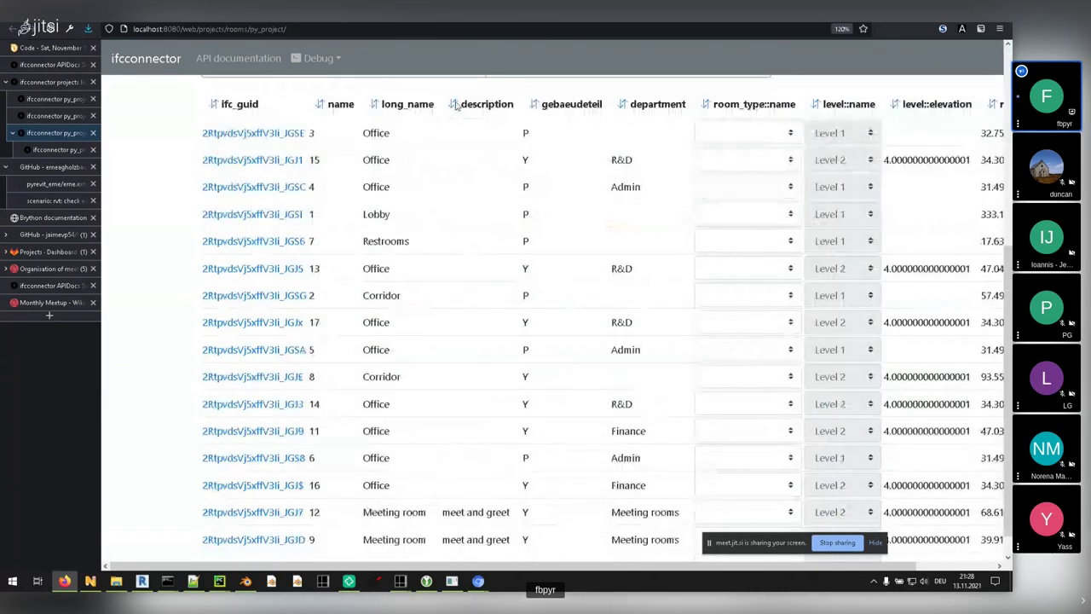
left_click(454, 104)
scroll(477, 273, "up", 2)
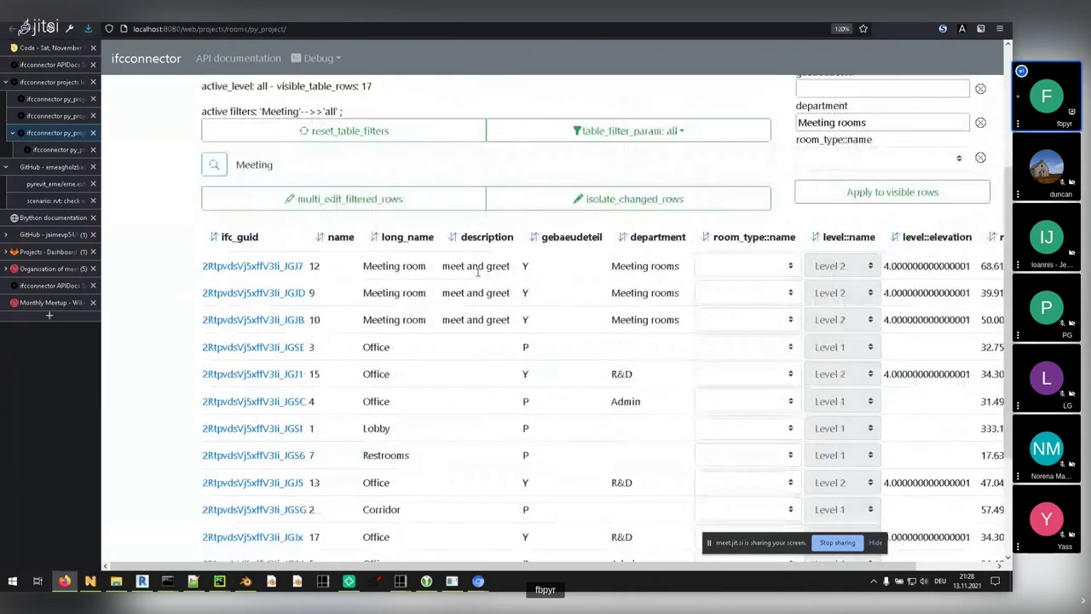
scroll(478, 273, "up", 3)
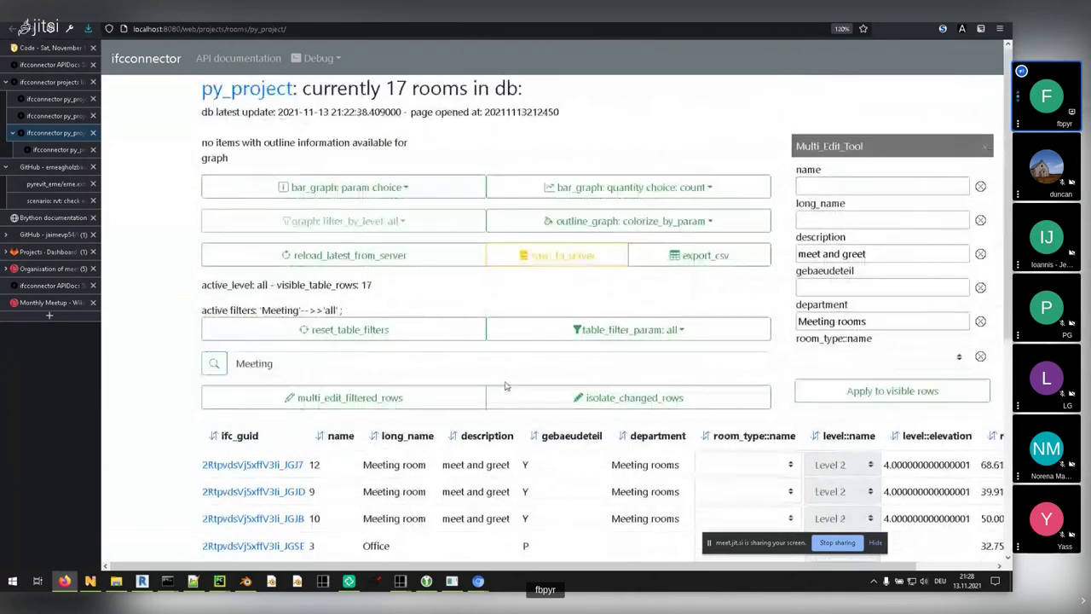
- Go to the ifcconnector repository on GitHub and examine the README diagram of a typical setup with multiple clients
left_click(52, 167)
left_click(51, 184)
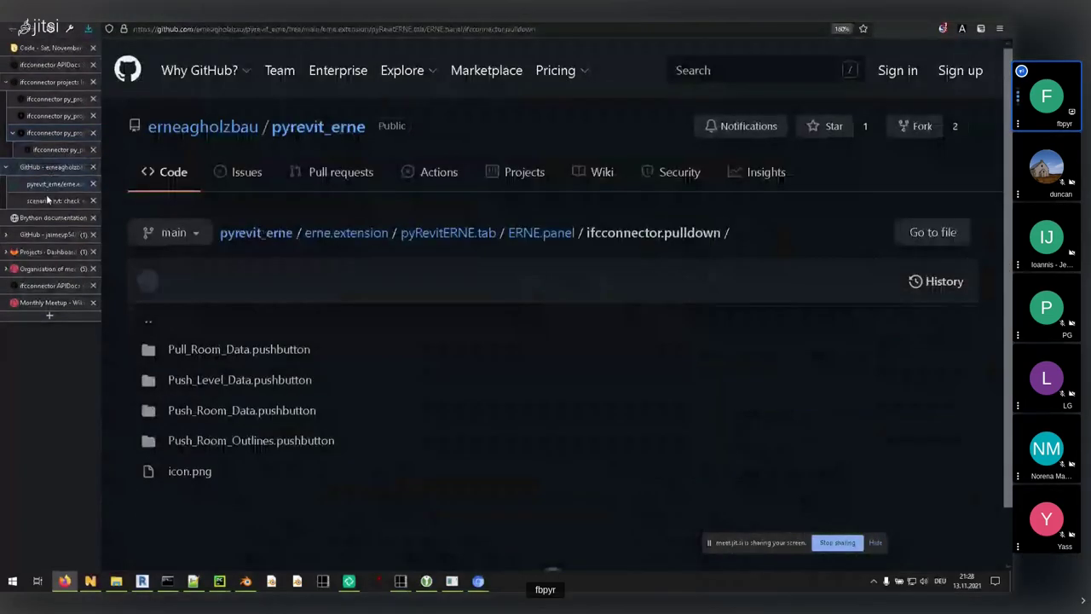
left_click(51, 200)
left_click(51, 167)
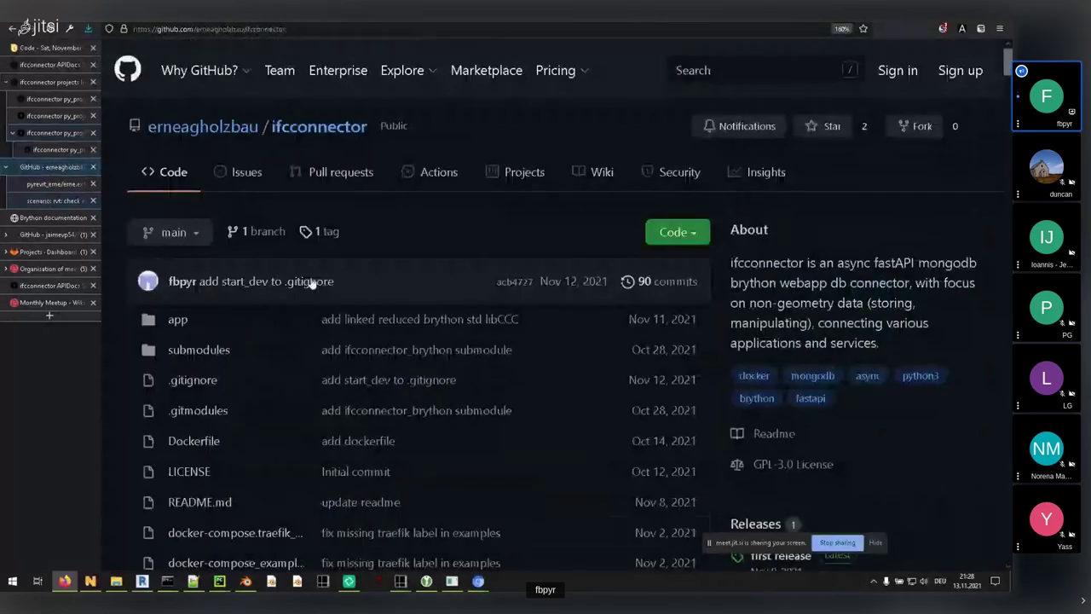
scroll(412, 306, "down", 15)
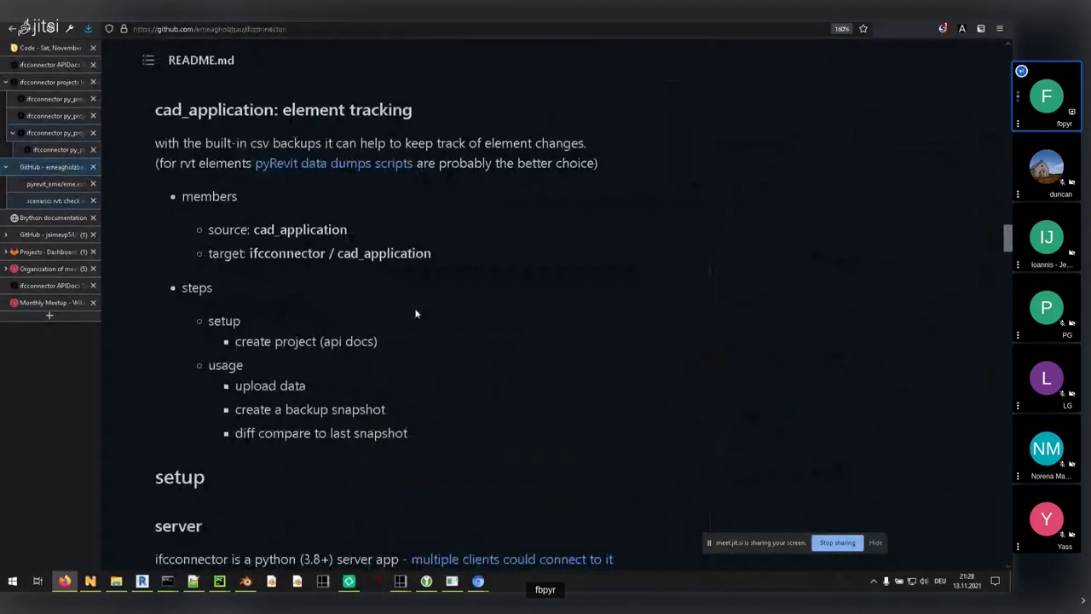
scroll(414, 308, "down", 5)
scroll(431, 310, "up", 3)
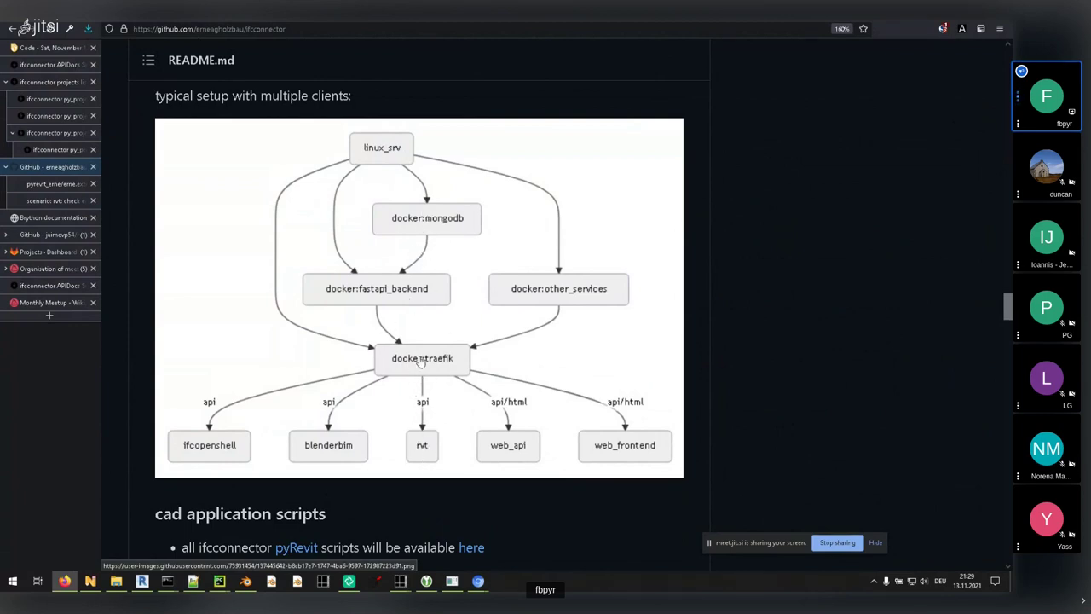
- Bring up Revit beside the py_project rooms page and activate the Room Schedule
key("alt+Tab")
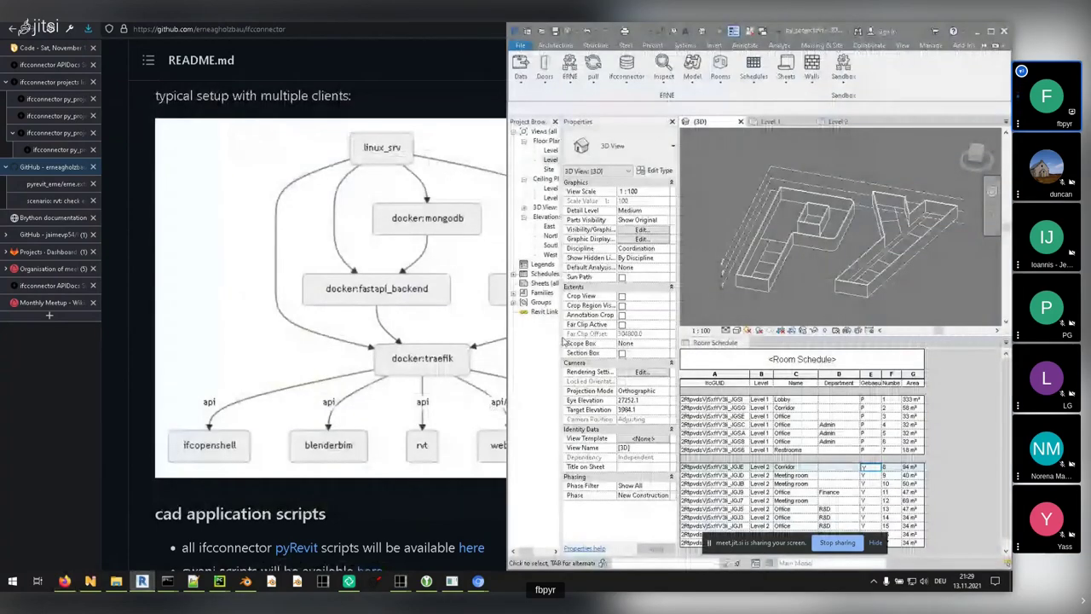
left_click(58, 150)
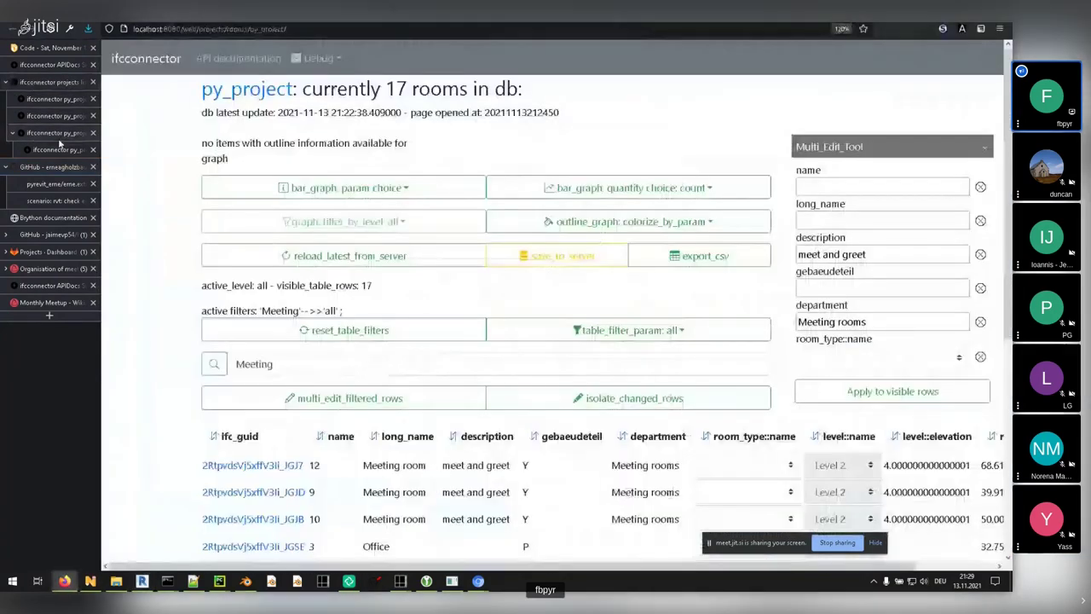
key("alt+Tab")
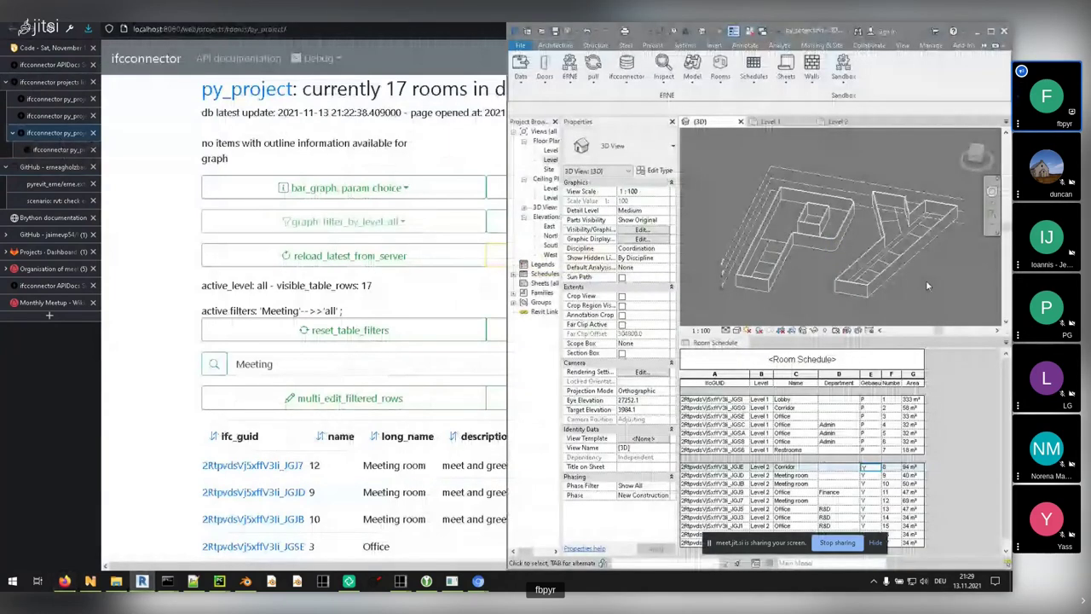
middle_click_drag(926, 280, 947, 289, "shift")
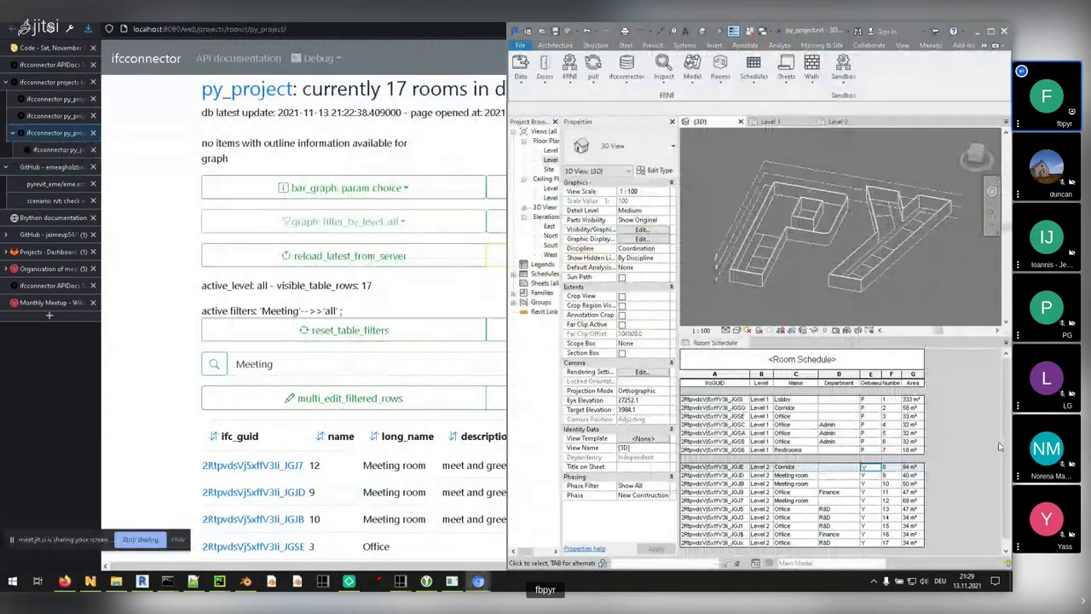
left_click(967, 441)
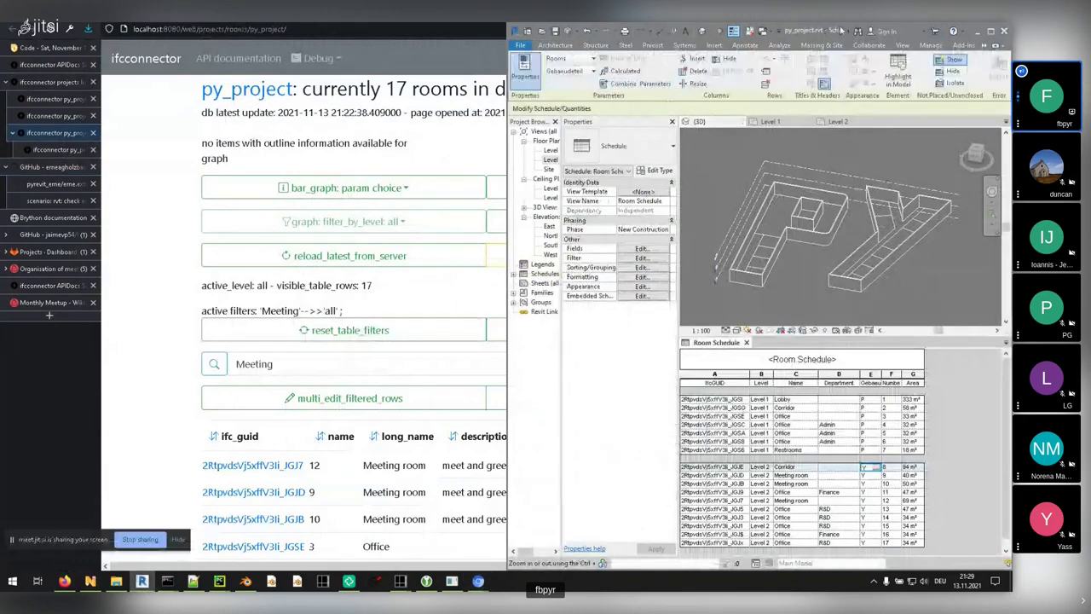
- Pull the room data from the ifcconnector database into the Revit model with the pyRevit Pull_Room_Data script
left_click(989, 45)
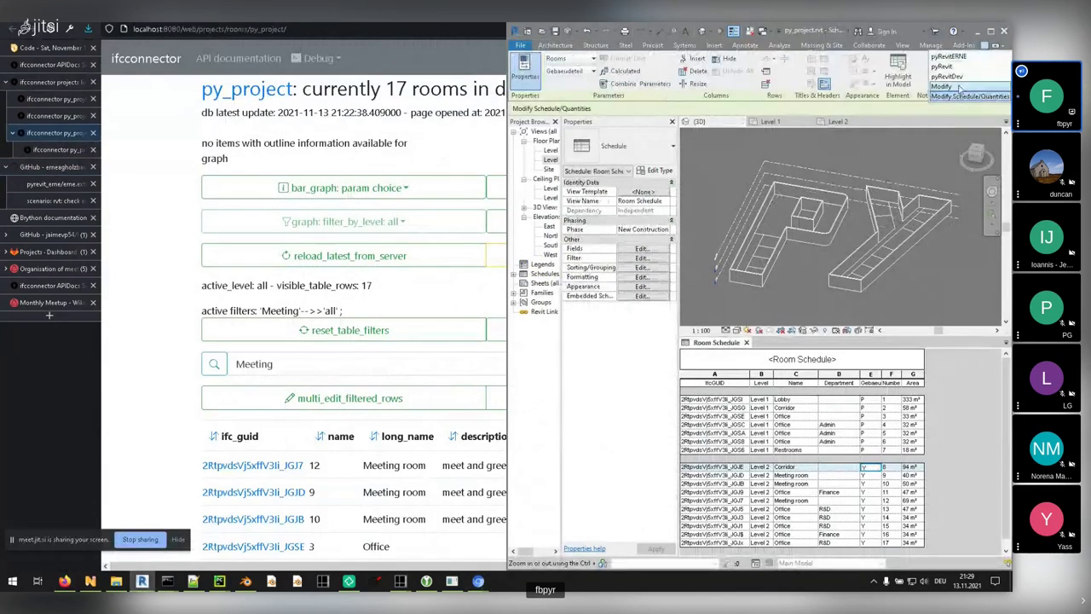
left_click(948, 56)
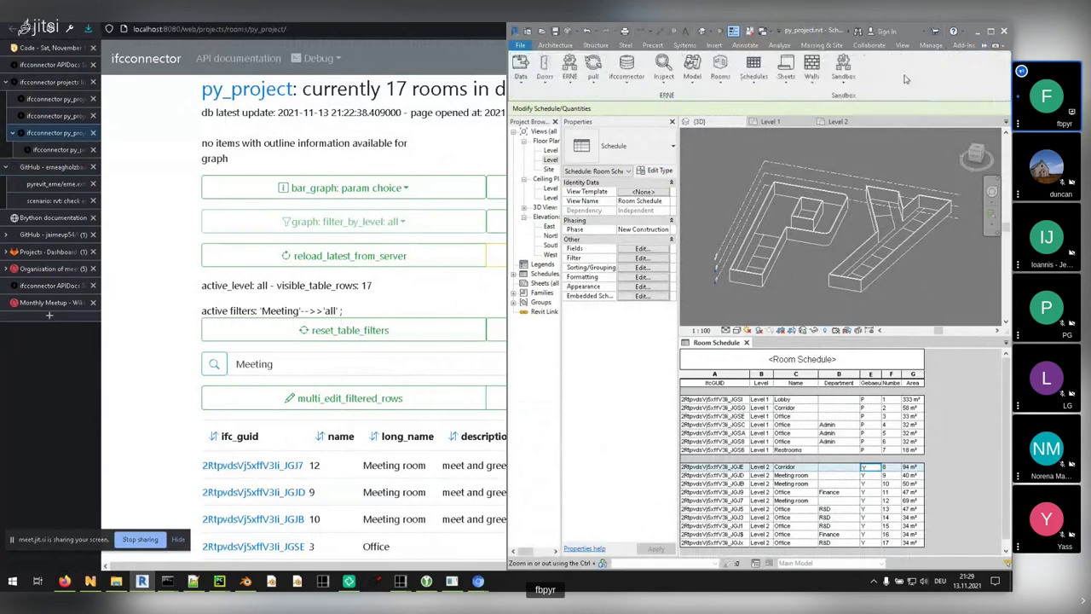
left_click(626, 70)
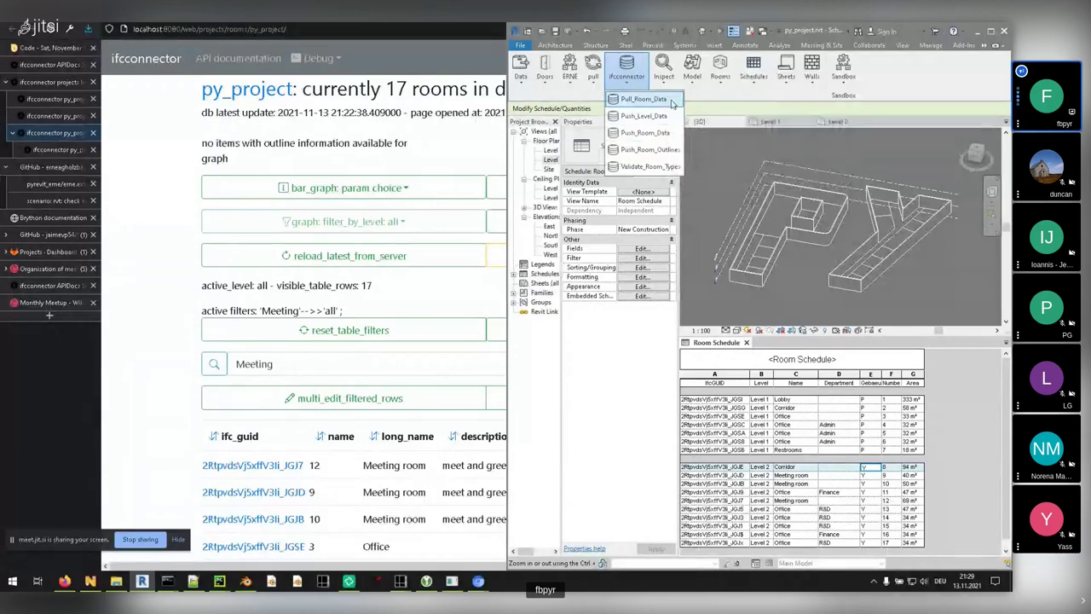
left_click(670, 101)
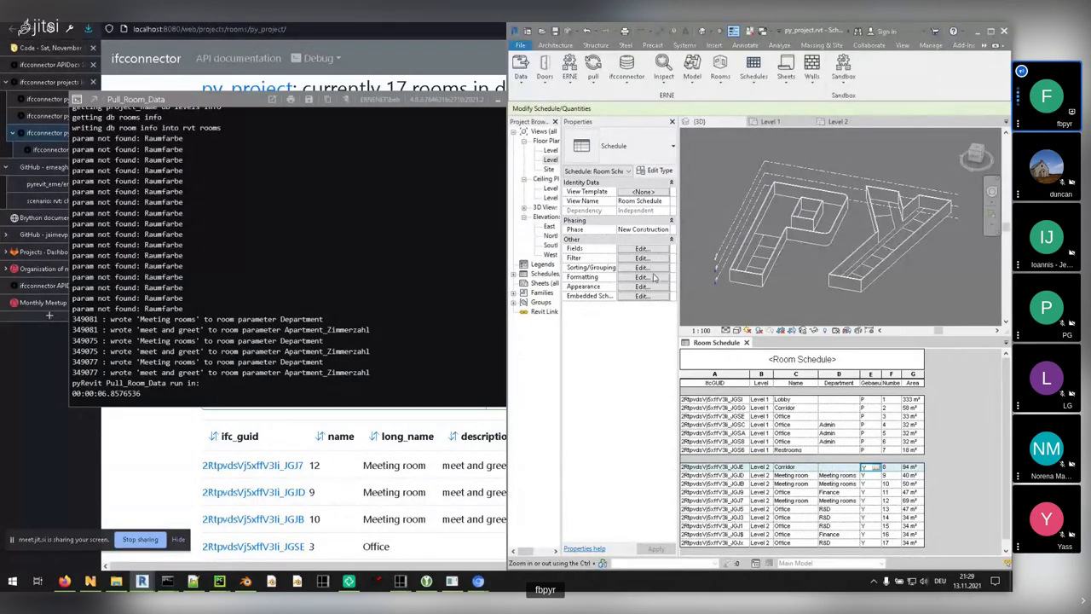
- Check the available fields of the Room Schedule without changing them and close the Pull_Room_Data output window
left_click(641, 248)
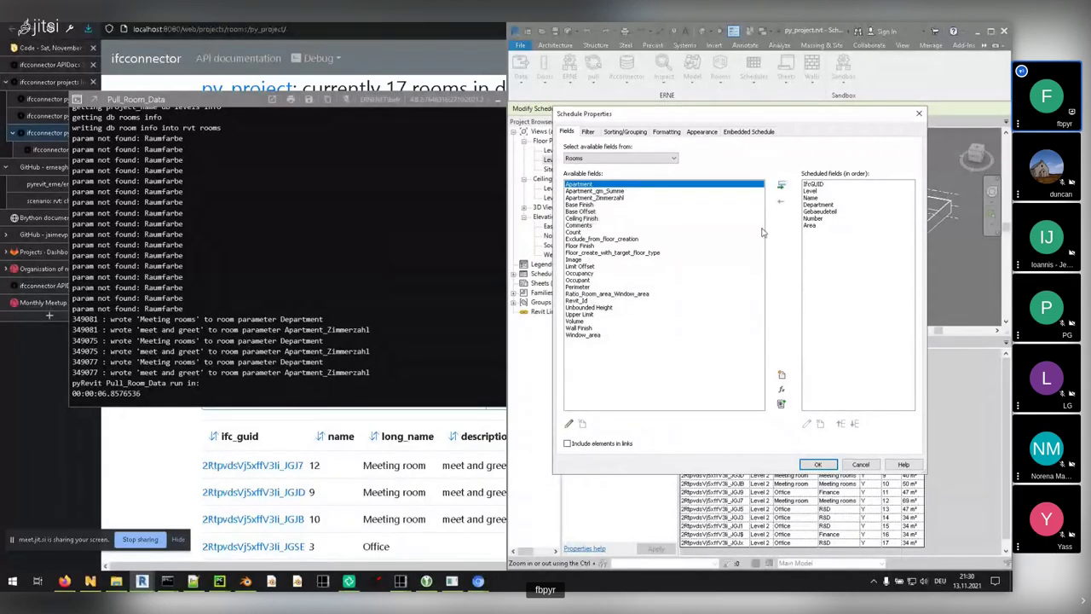
left_click(861, 465)
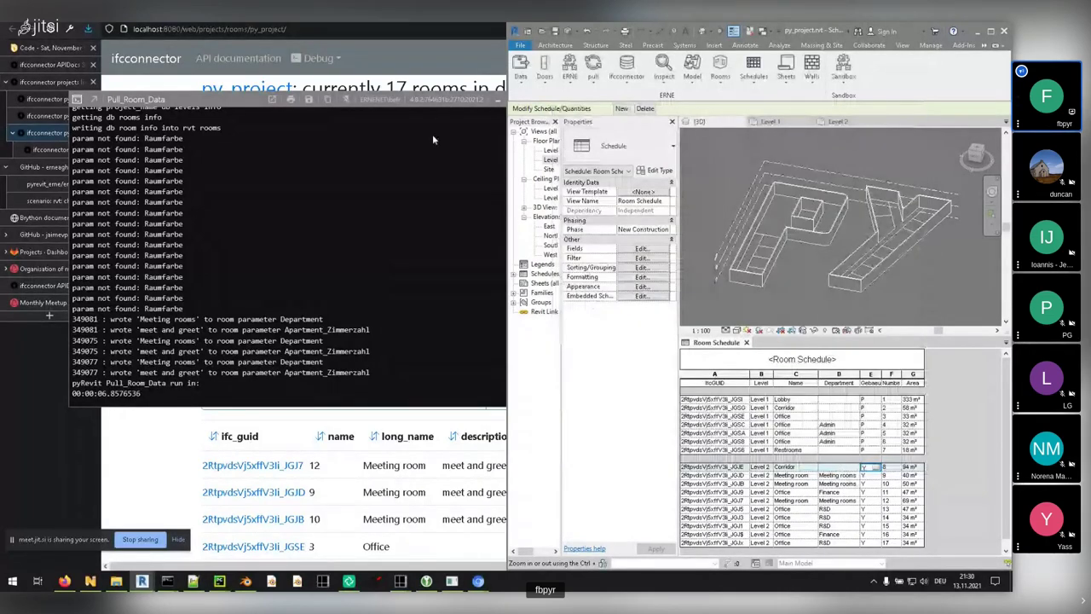
left_click(432, 134)
left_click(534, 100)
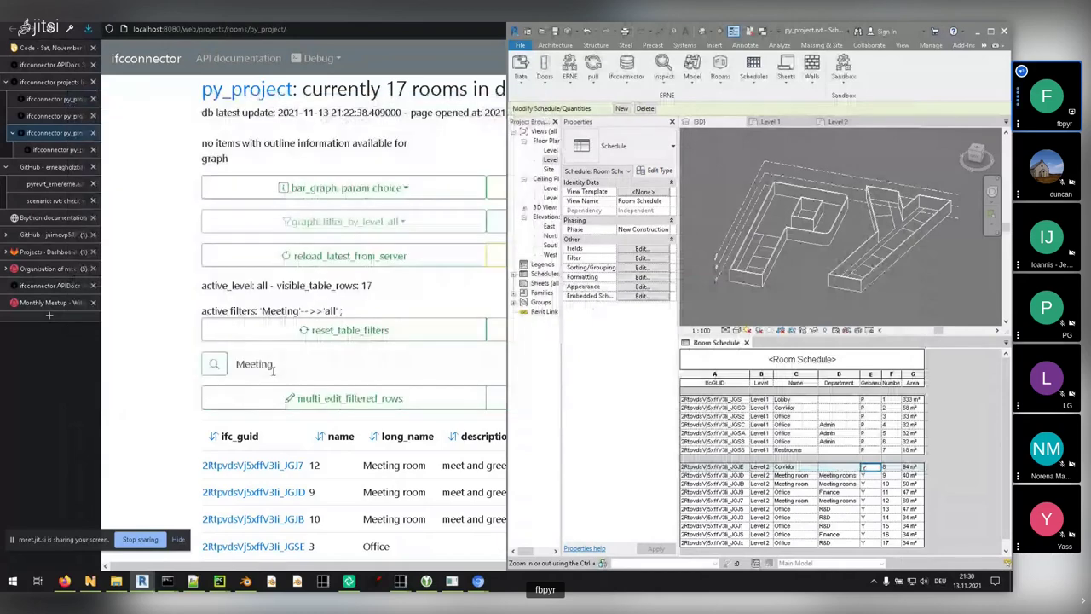
- Switch to the code editor's pyRevit_erne project to show the room parameter name mapping in ifccon.py
mouse_move(219, 582)
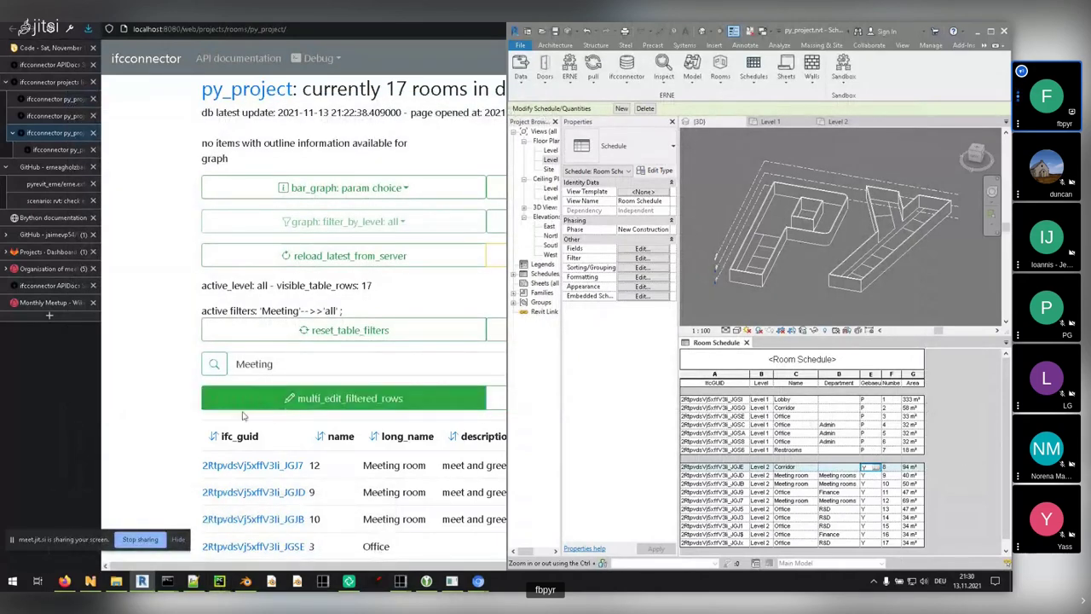
left_click(350, 398)
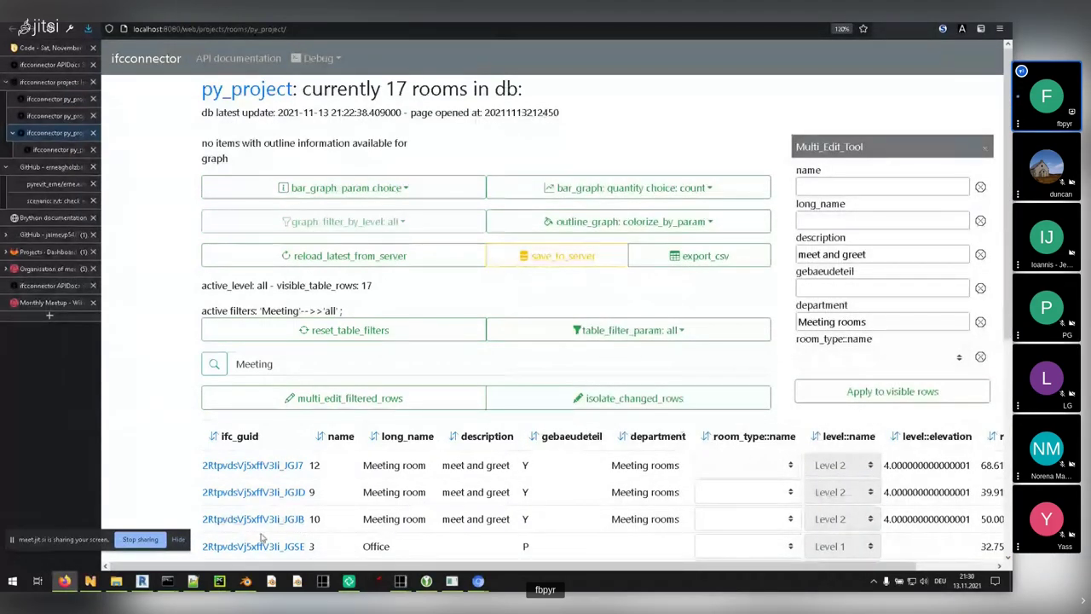
mouse_move(219, 583)
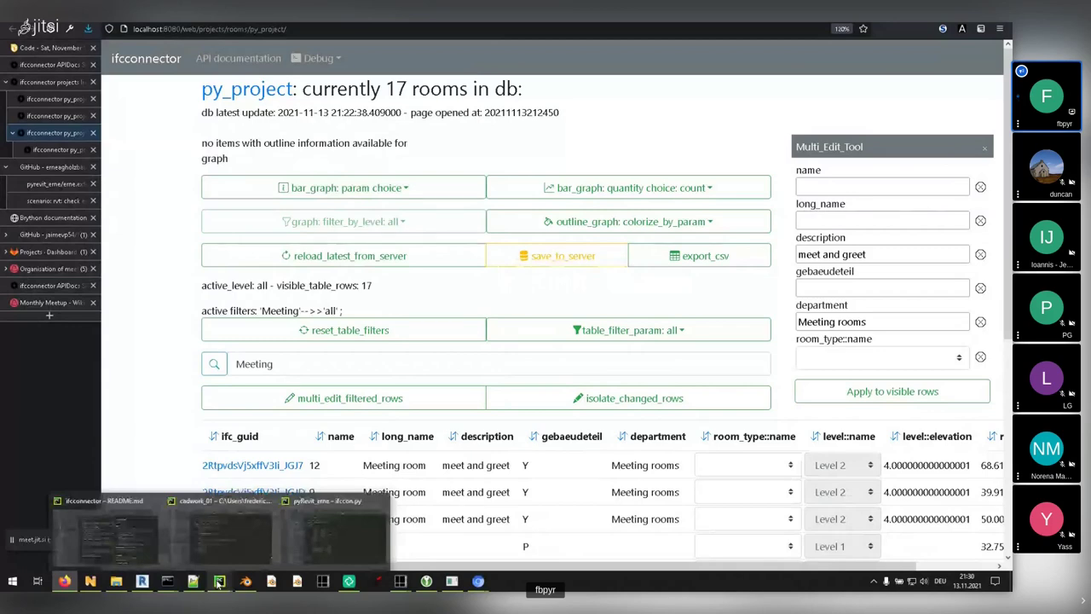
left_click(338, 543)
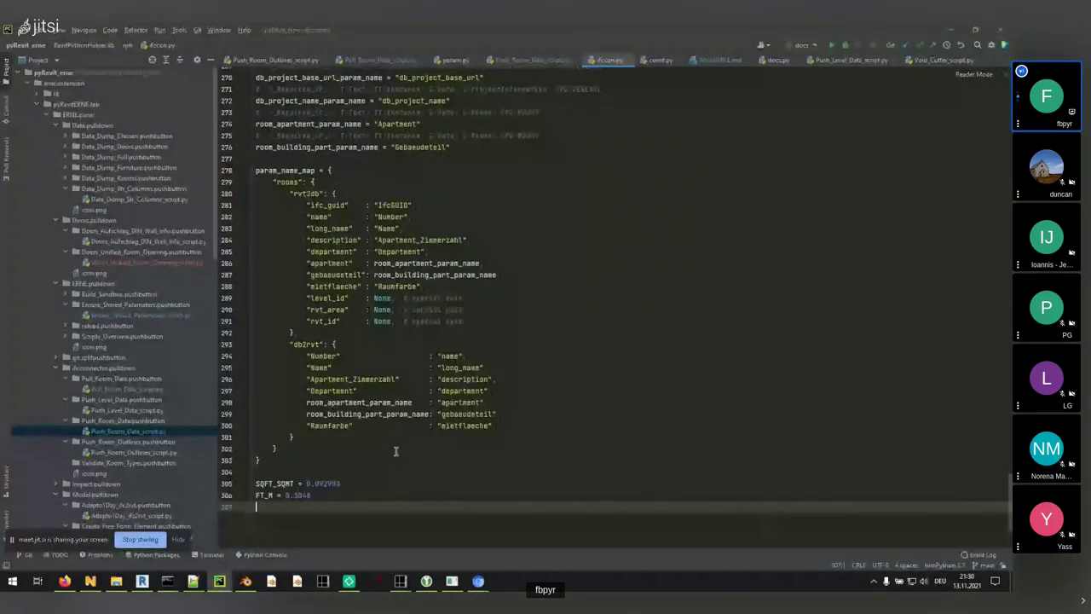
- Examine the rvt2db part of param_name_map in ifccon.py, covering the ifc_guid, name and long_name pairs with their Revit parameters
left_click(380, 461)
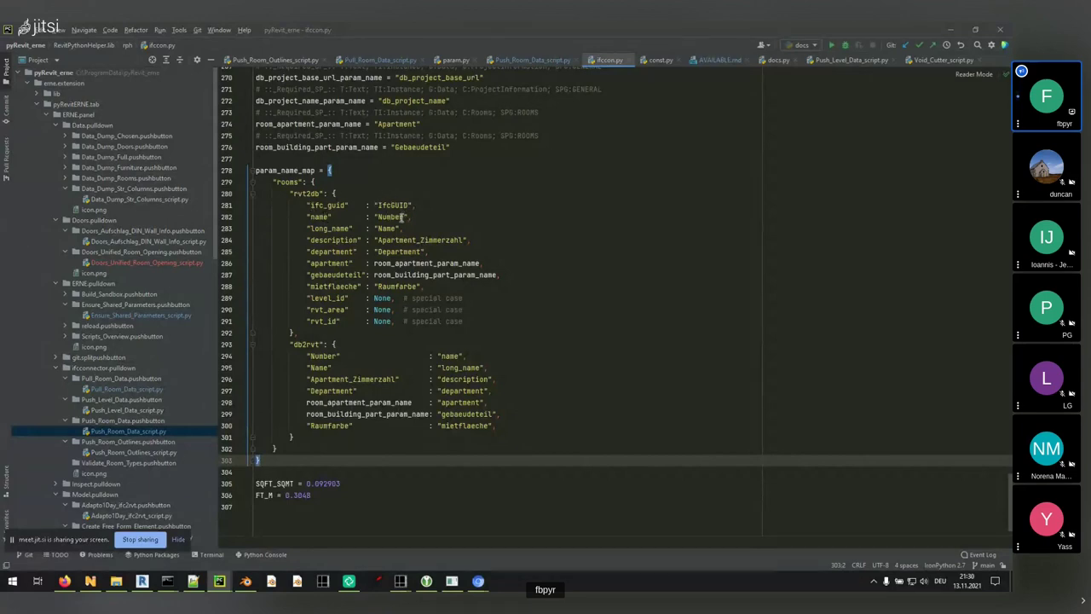
double_click(331, 205)
double_click(405, 206)
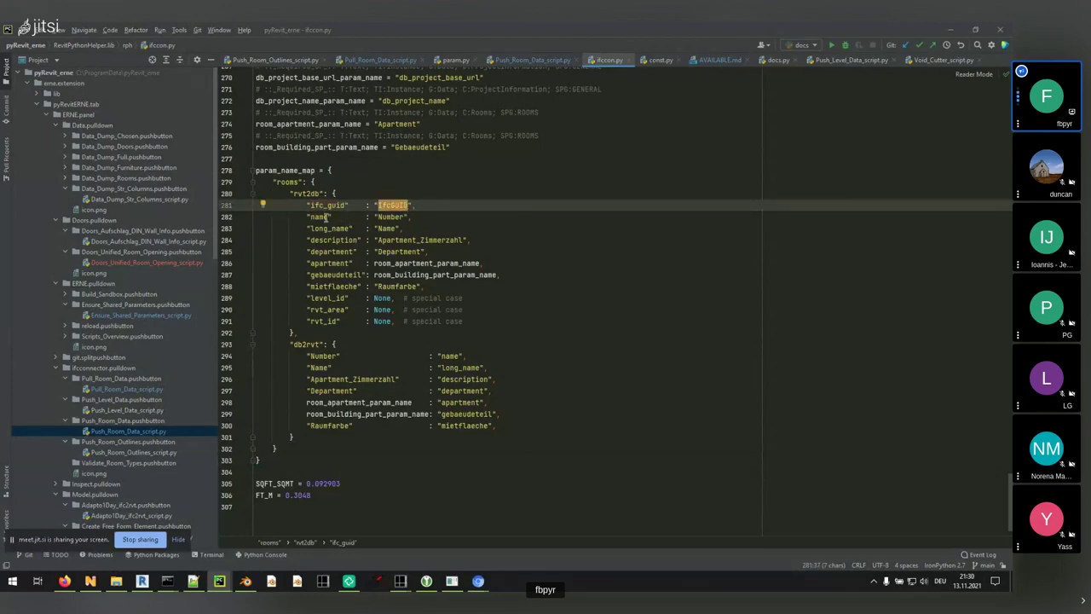
left_click_drag(433, 227, 255, 219)
scroll(361, 259, "up", 6)
scroll(362, 259, "down", 5)
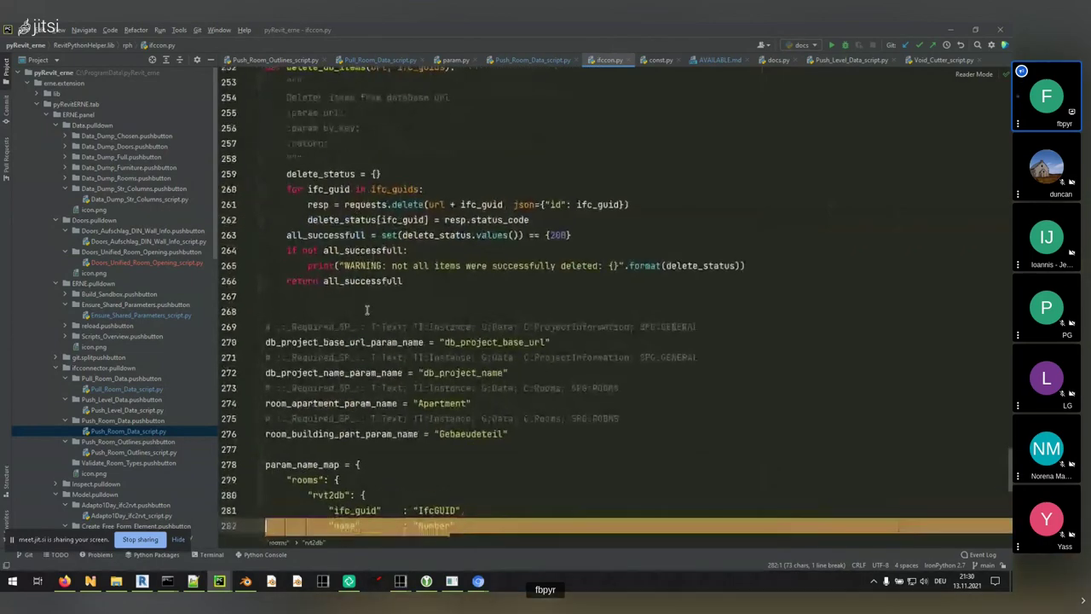
left_click(468, 320)
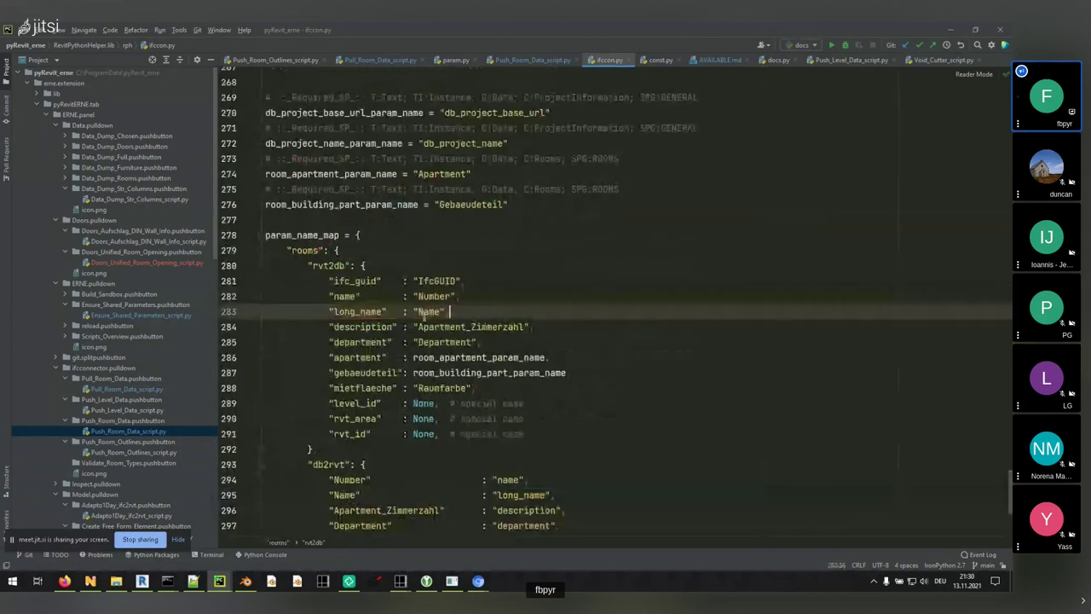
double_click(346, 296)
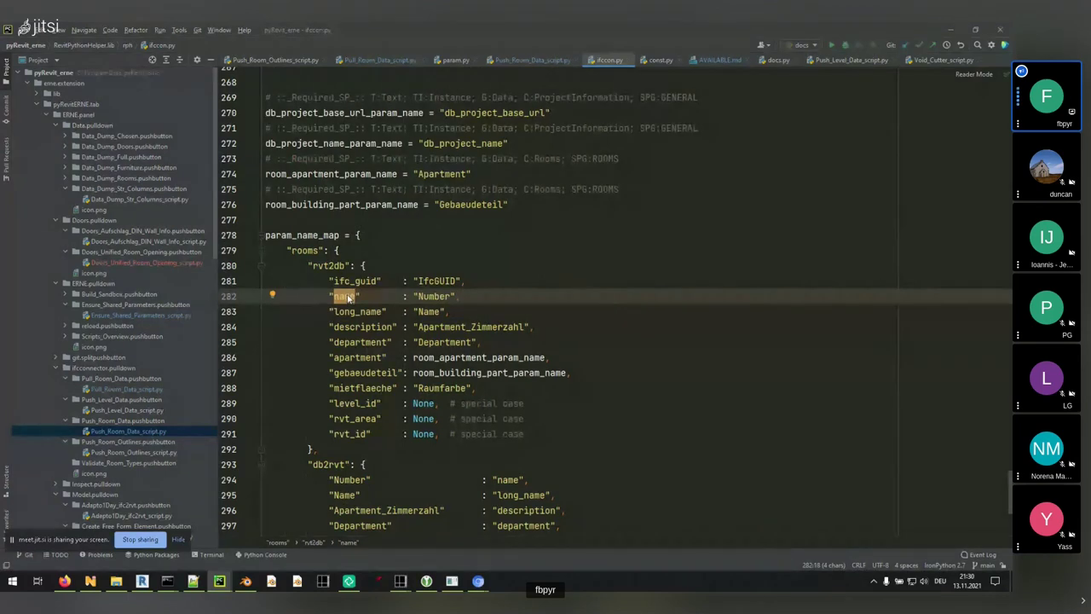
double_click(440, 296)
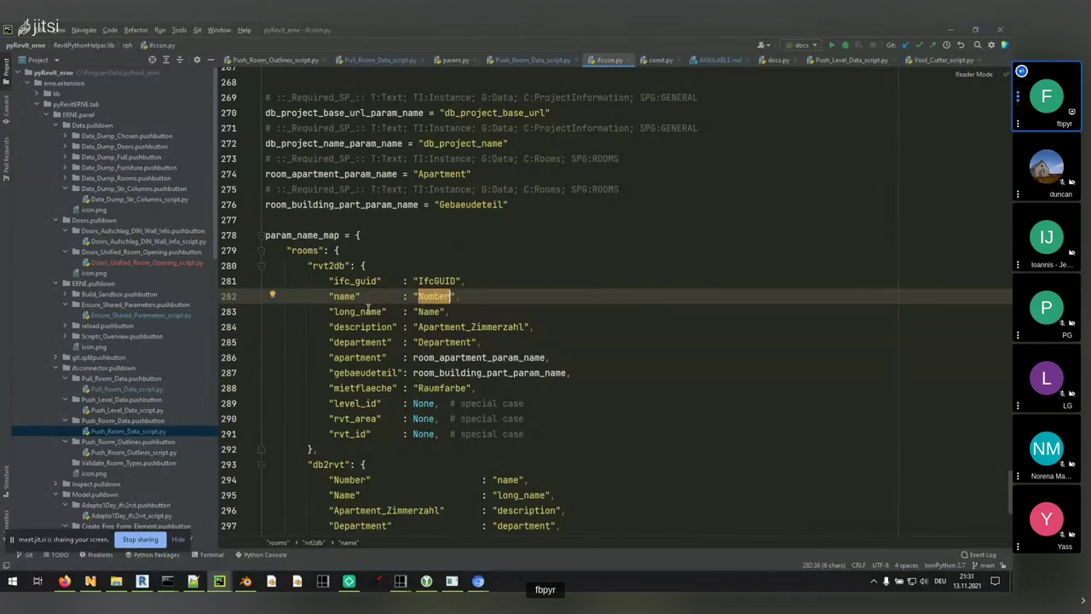
double_click(362, 312)
double_click(429, 313)
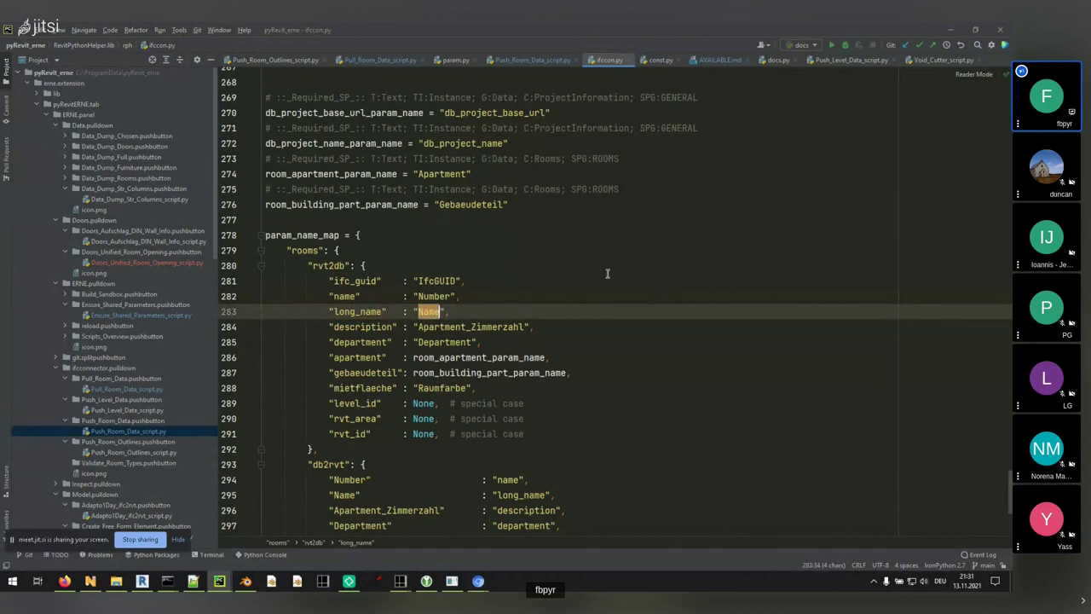
- Compare the rvt2db and db2rvt mapping directions within param_name_map
scroll(618, 276, "down", 2)
scroll(618, 276, "down", 4)
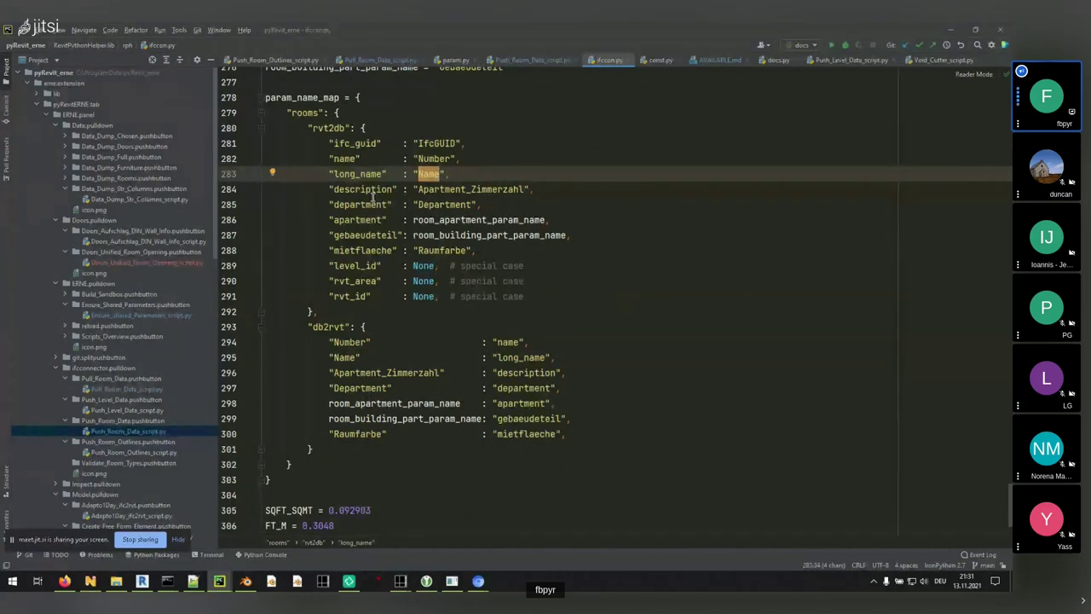
double_click(328, 128)
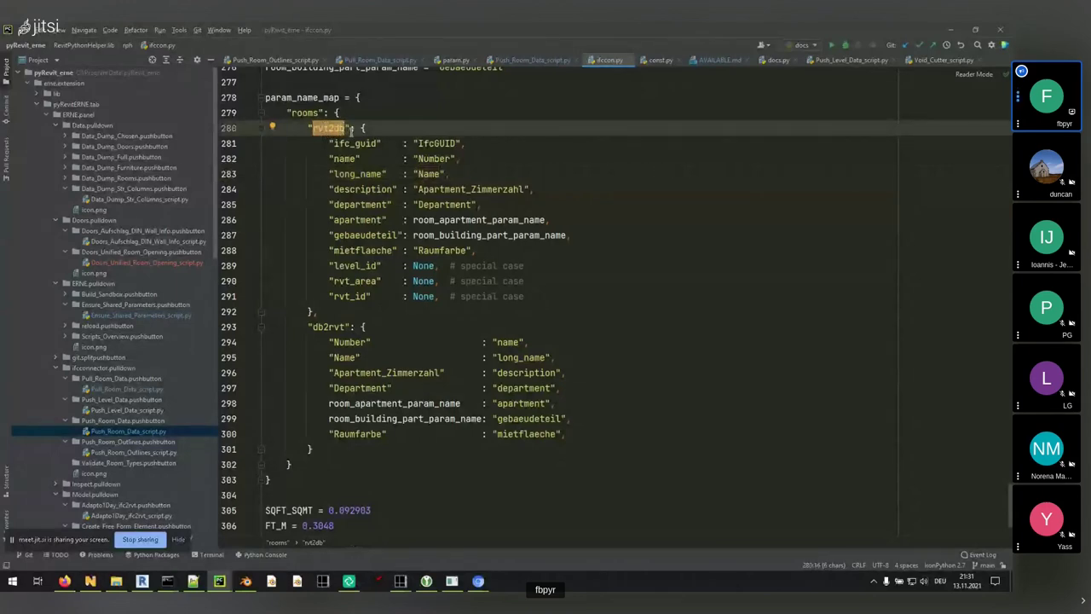
double_click(321, 327)
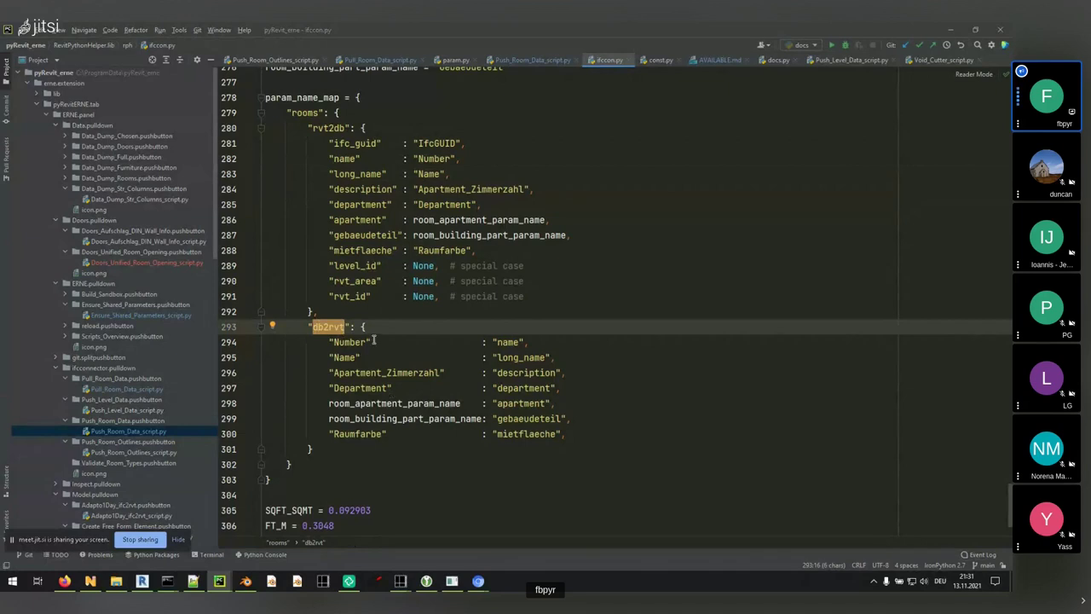
left_click(371, 493)
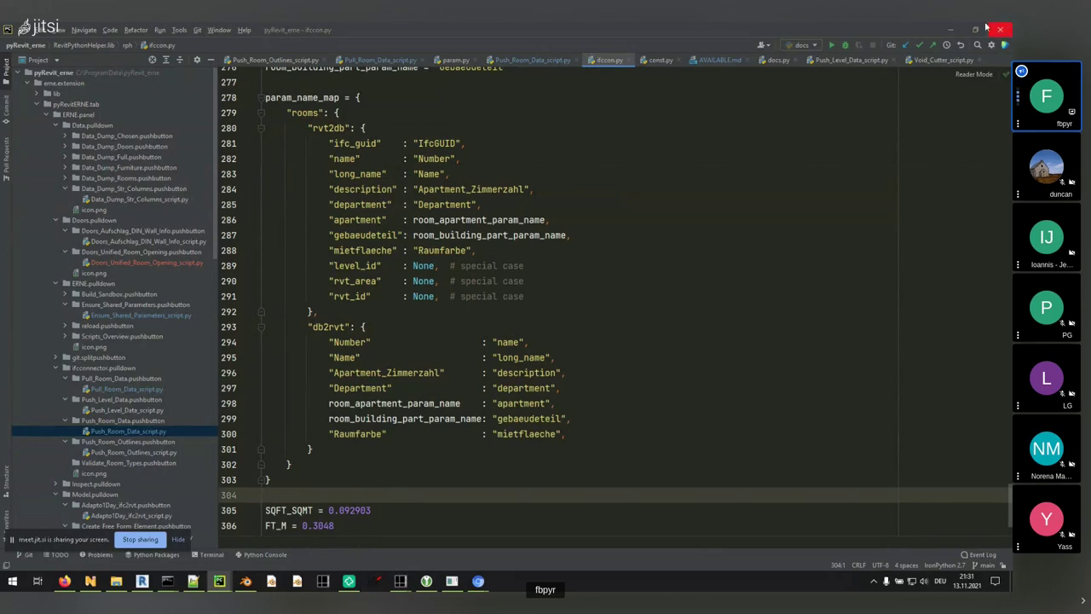
- Leave the code editor and return to the room table on the py_project rooms page in the browser
left_click(951, 30)
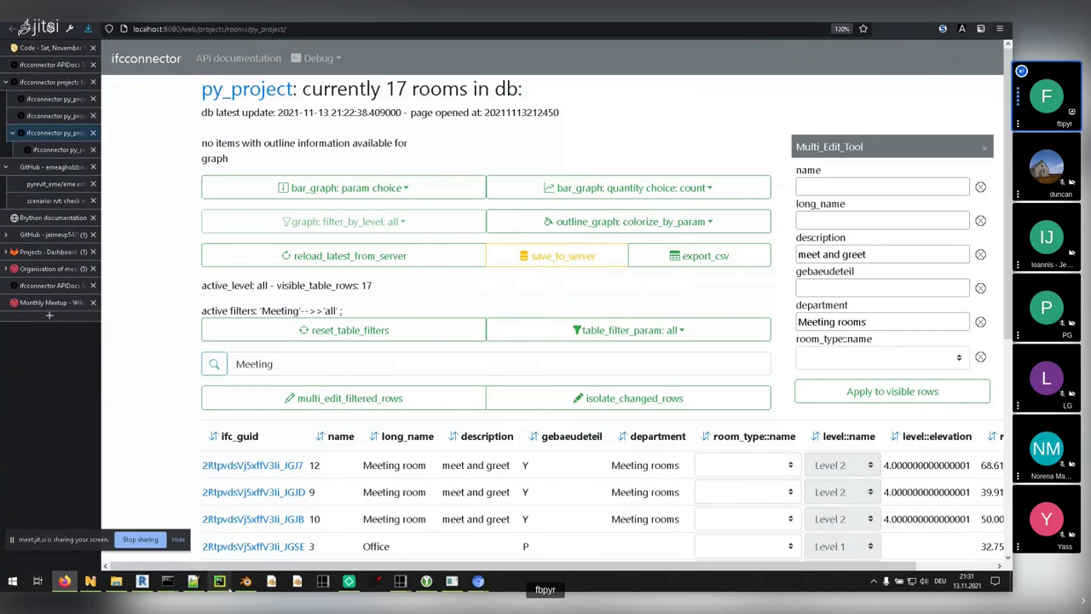
mouse_move(219, 581)
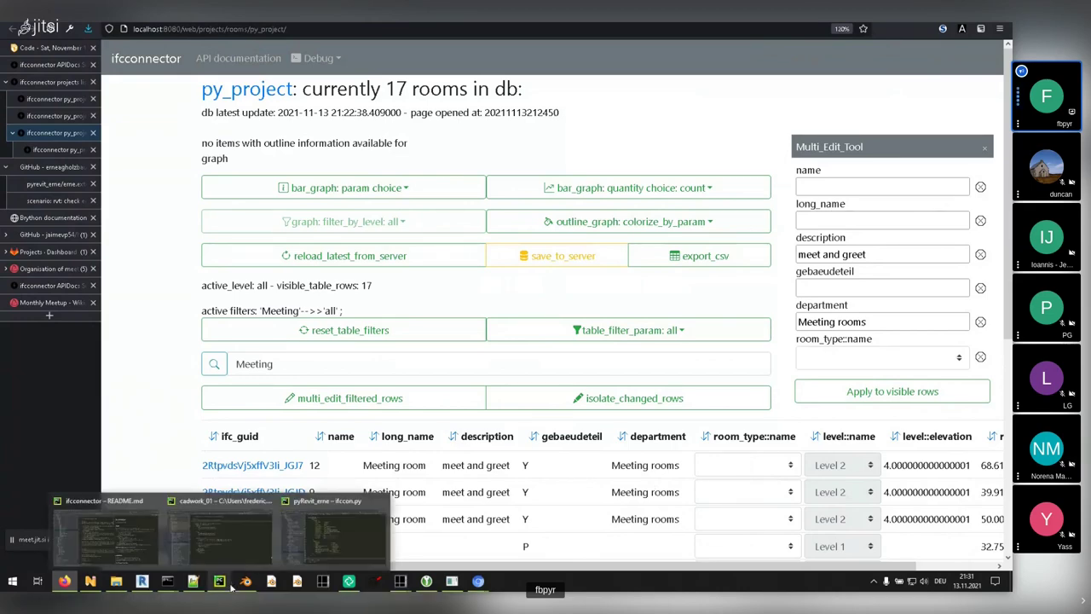
left_click(341, 542)
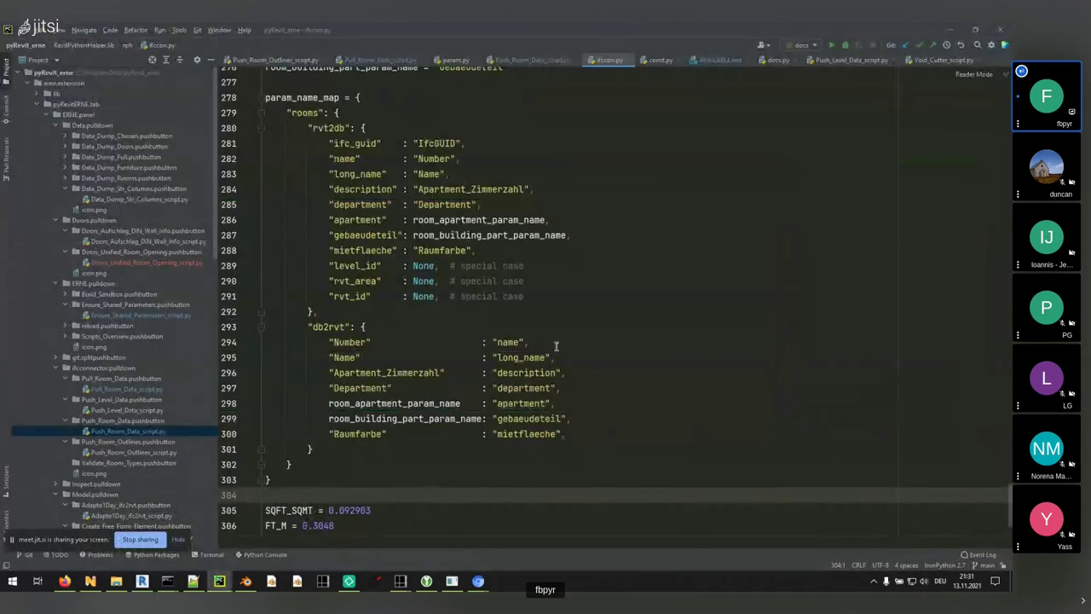
left_click(952, 30)
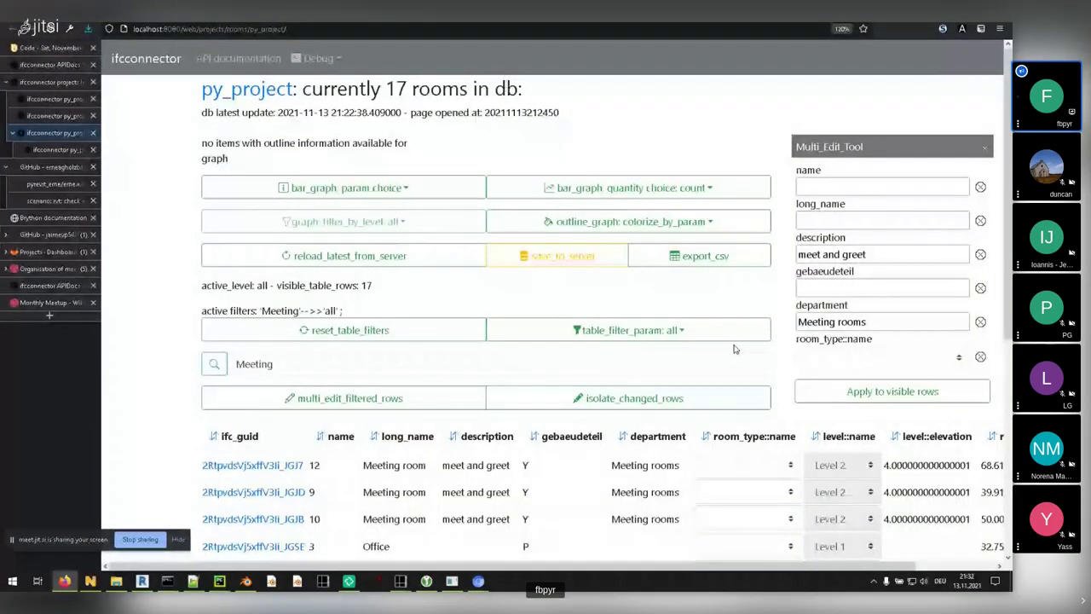
scroll(735, 348, "down", 3)
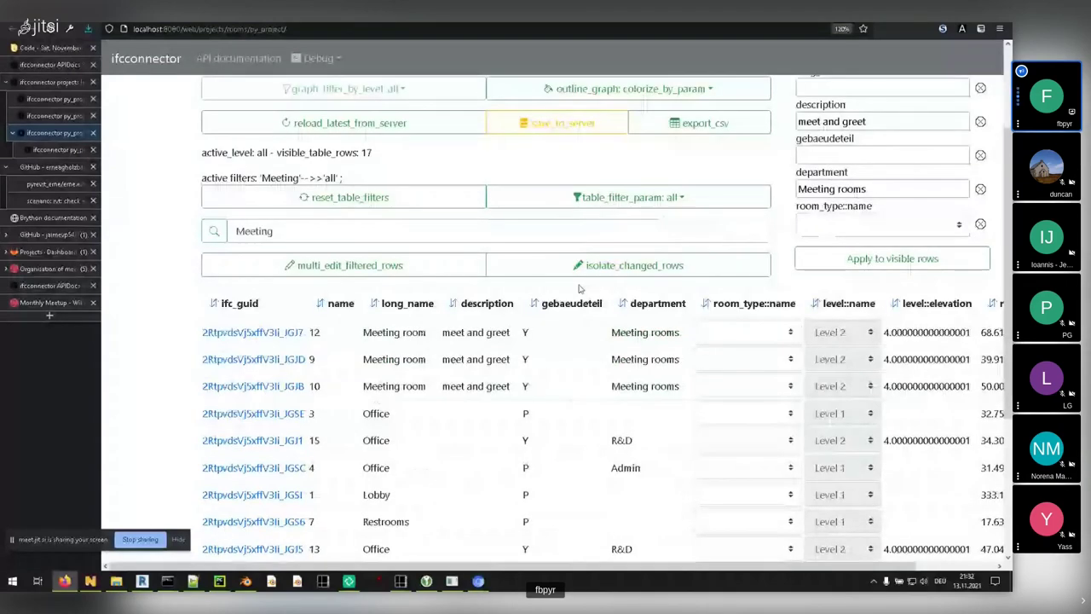
- Switch to Revit and set the Department of the Level 1 Restrooms to Toilets in the Room Schedule
key("alt+Tab")
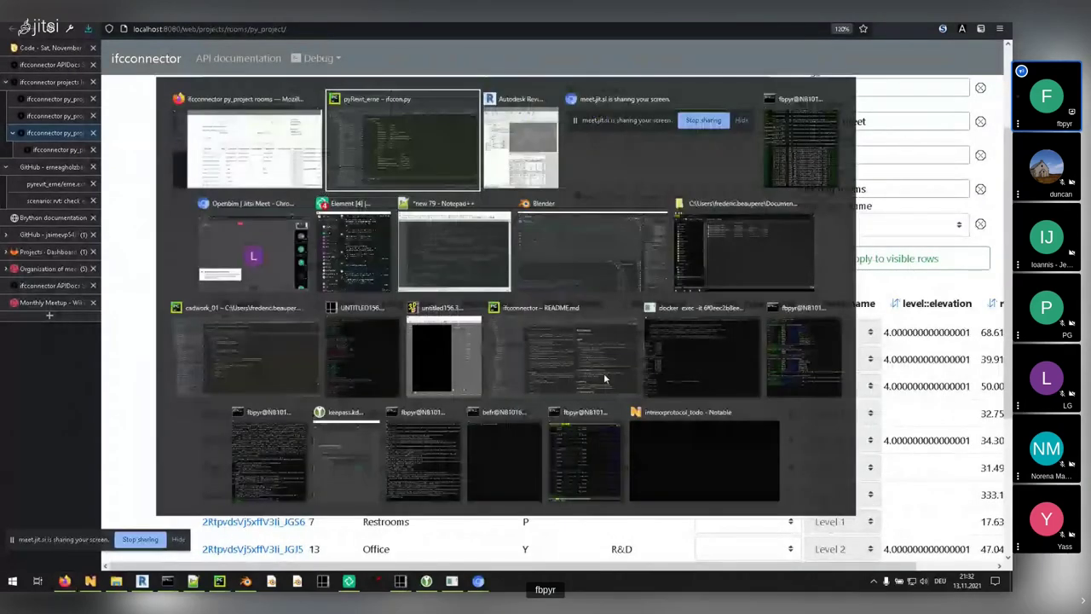
key("alt+Tab")
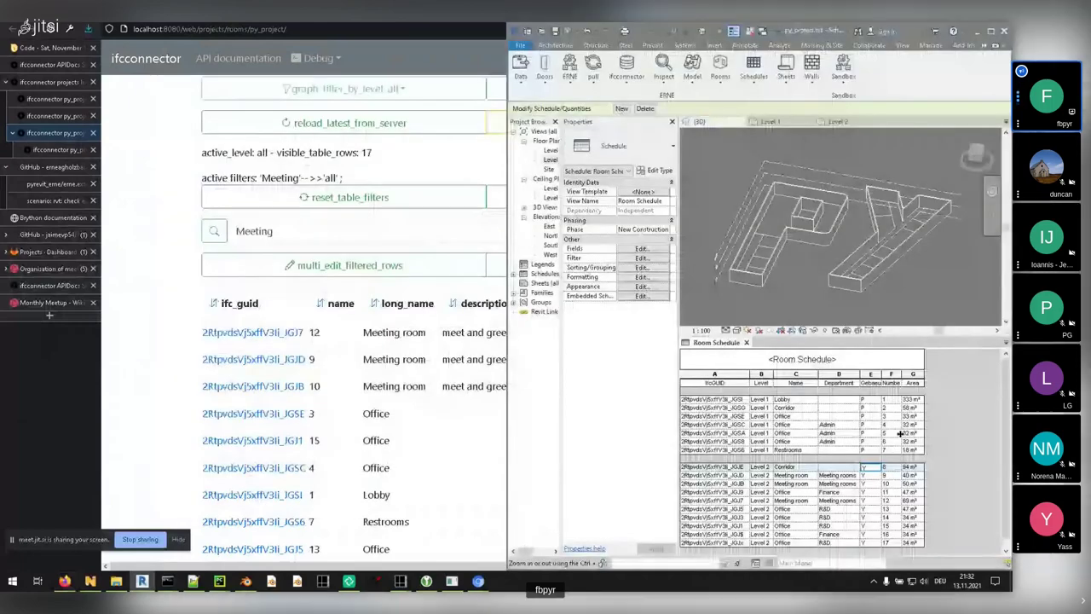
left_click(839, 449)
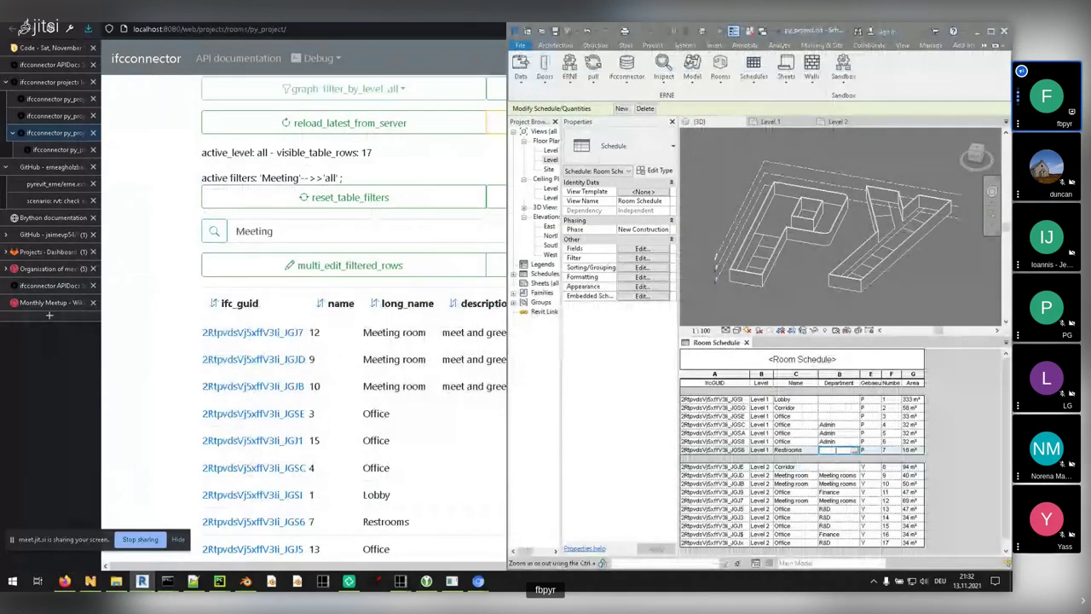
type("Toilet")
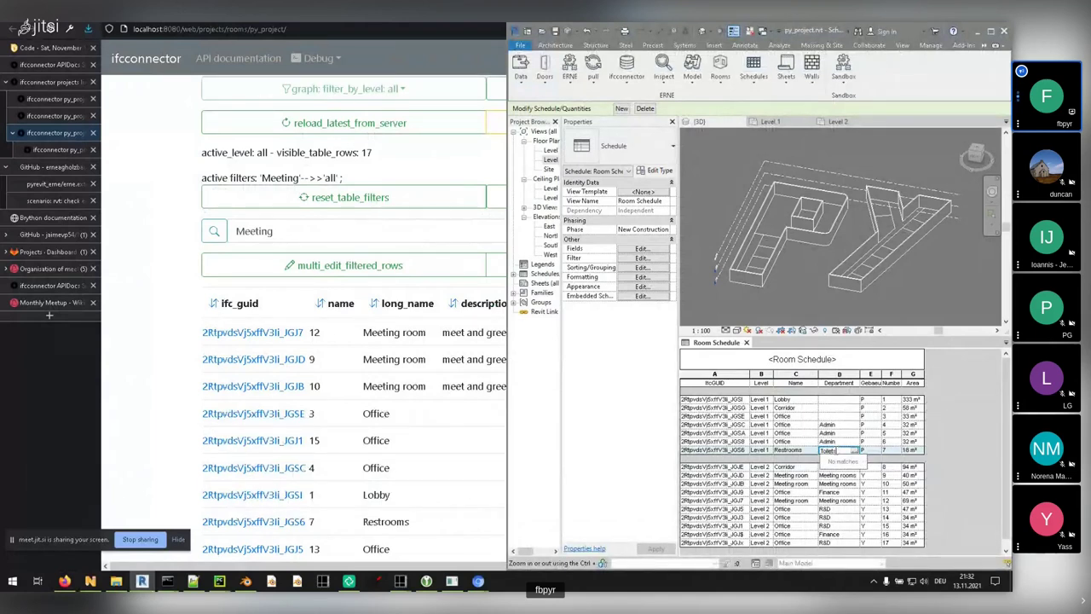
key("Return")
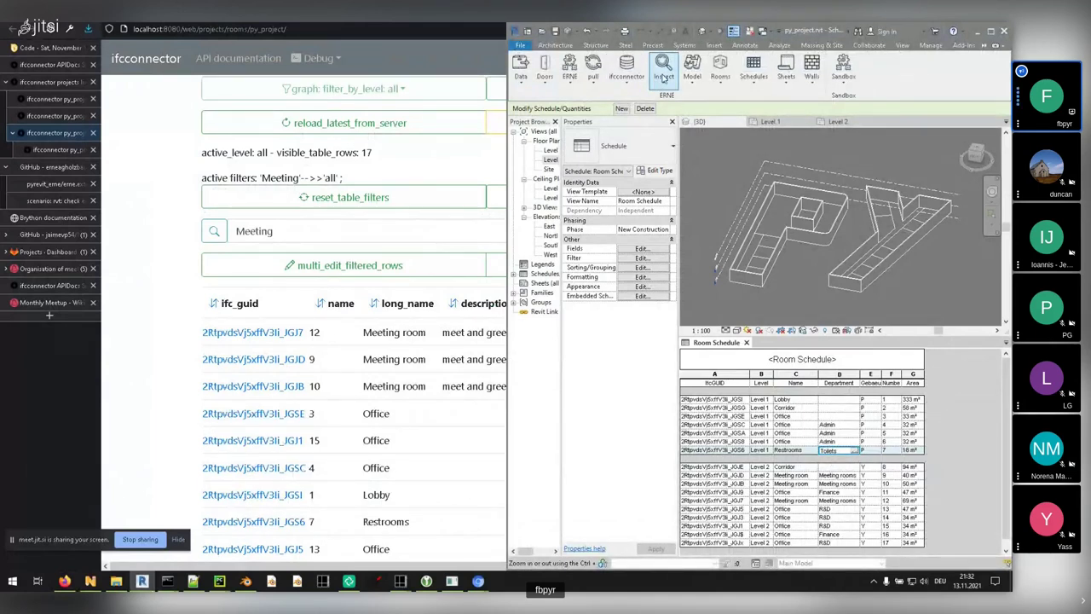
- Push the Revit room data to the ifcconnector database with the Push_Room_Data script
left_click(627, 68)
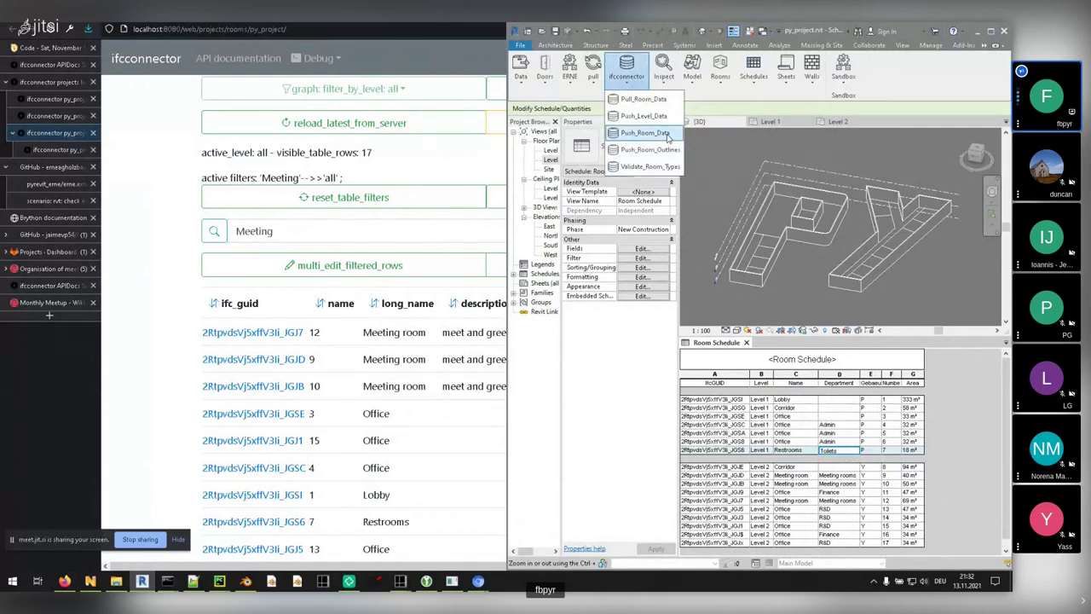
left_click(656, 133)
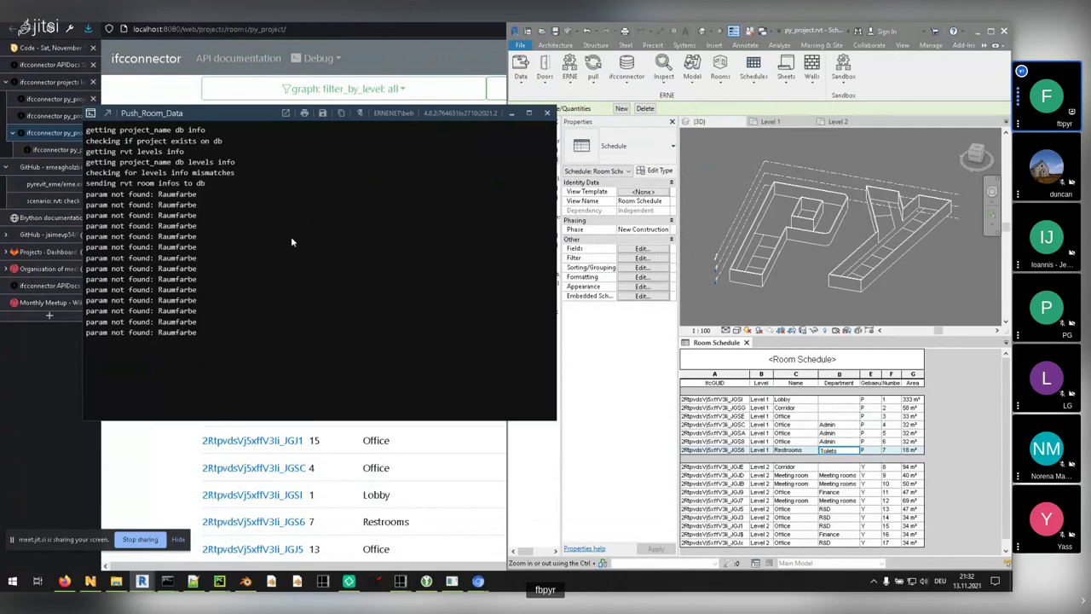
- Return to Revit and close the output window of the Push_Room_Data run
left_click(123, 443)
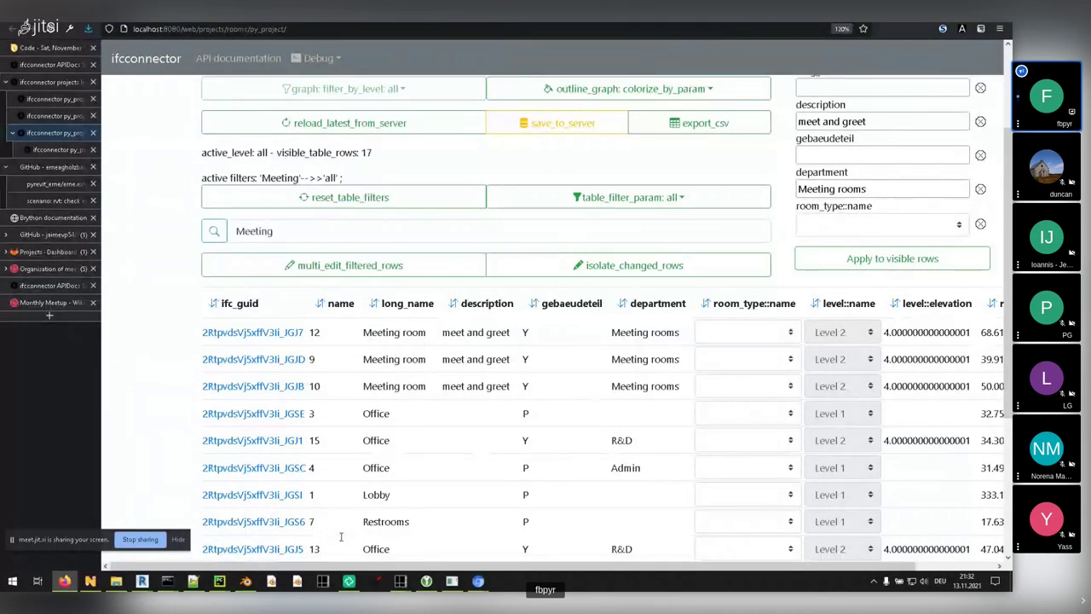
mouse_move(151, 579)
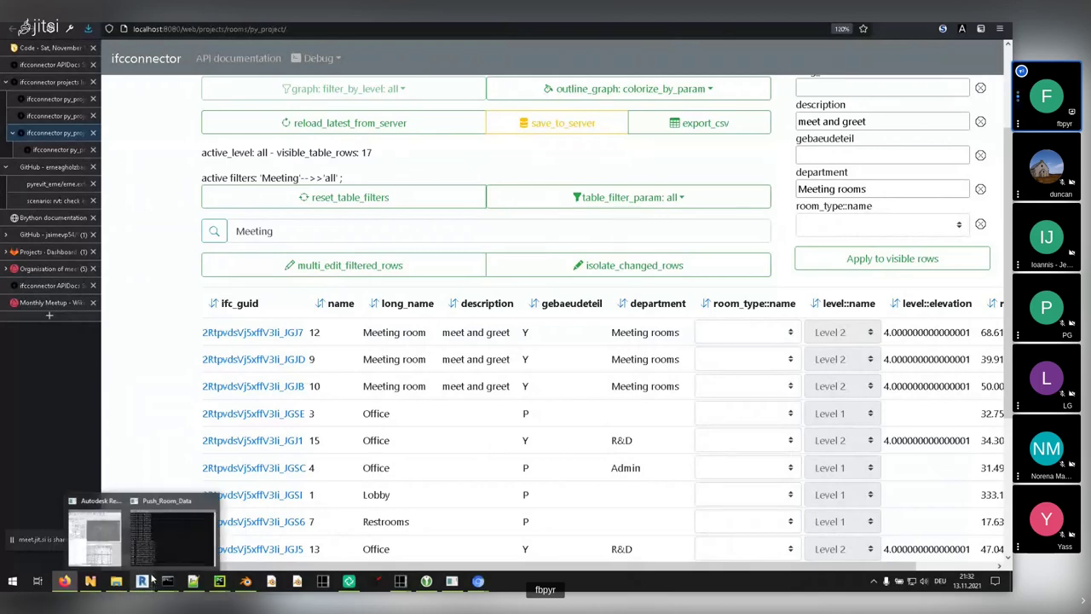
left_click(96, 533)
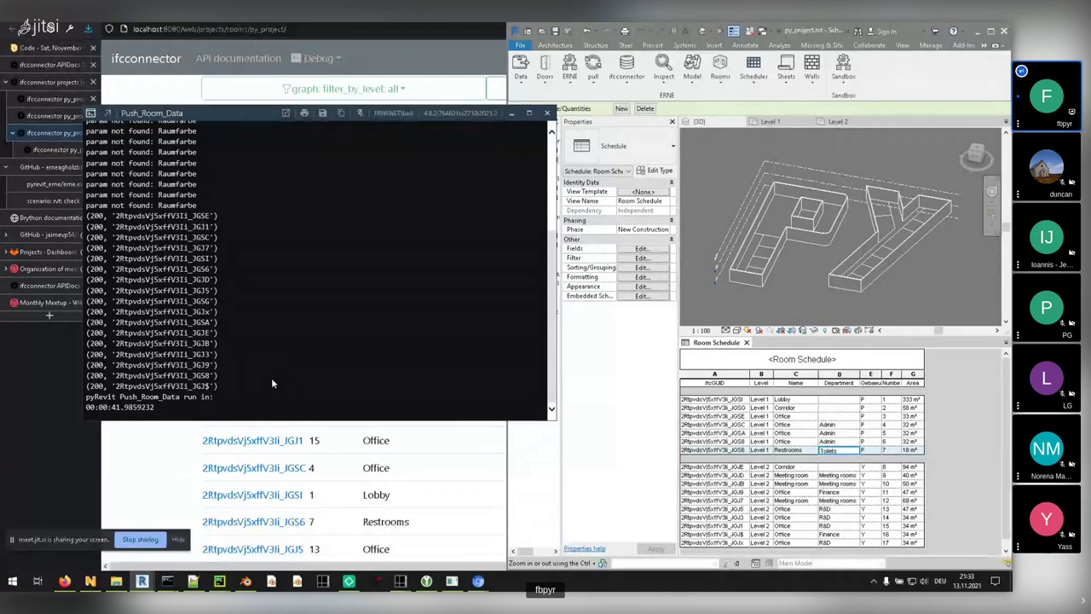
left_click(546, 113)
- Switch to the ifcconnector page in the browser and reload the latest py_project room data from the server
left_click(216, 75)
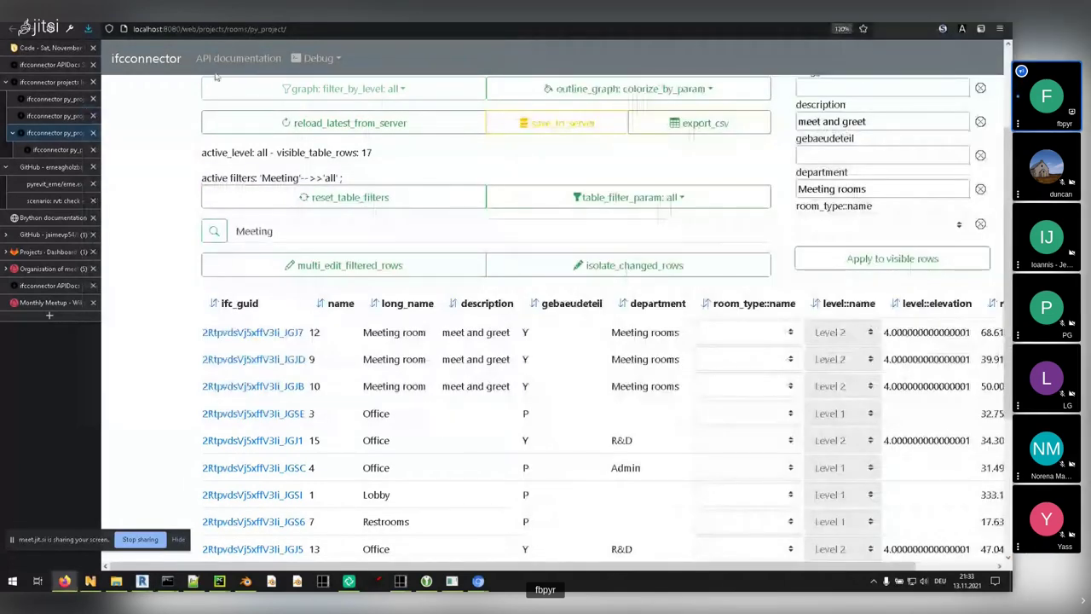
scroll(255, 170, "up", 2)
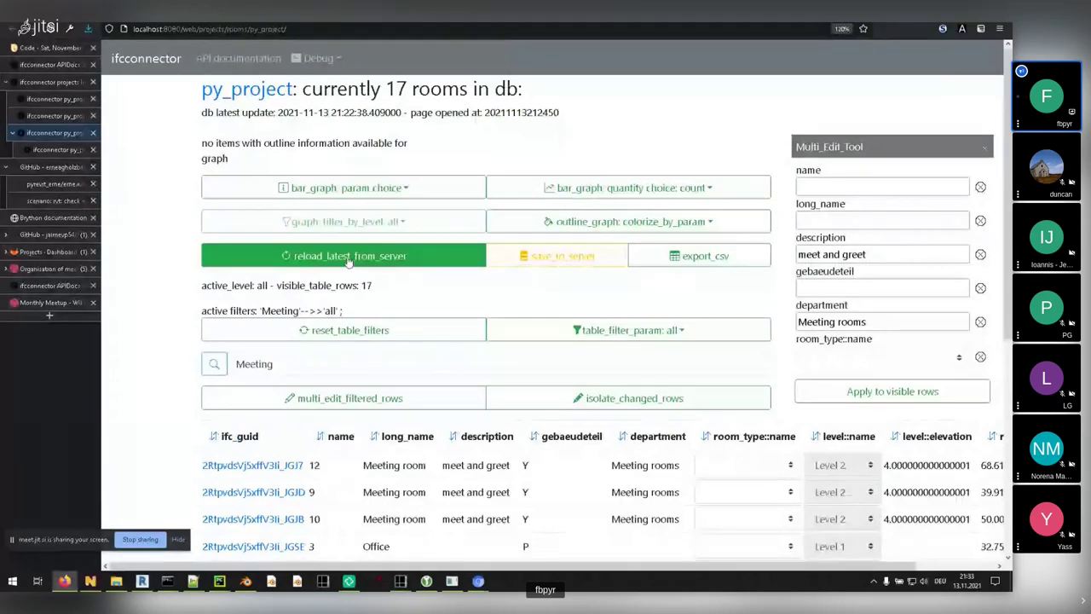
left_click(348, 260)
scroll(196, 290, "down", 3)
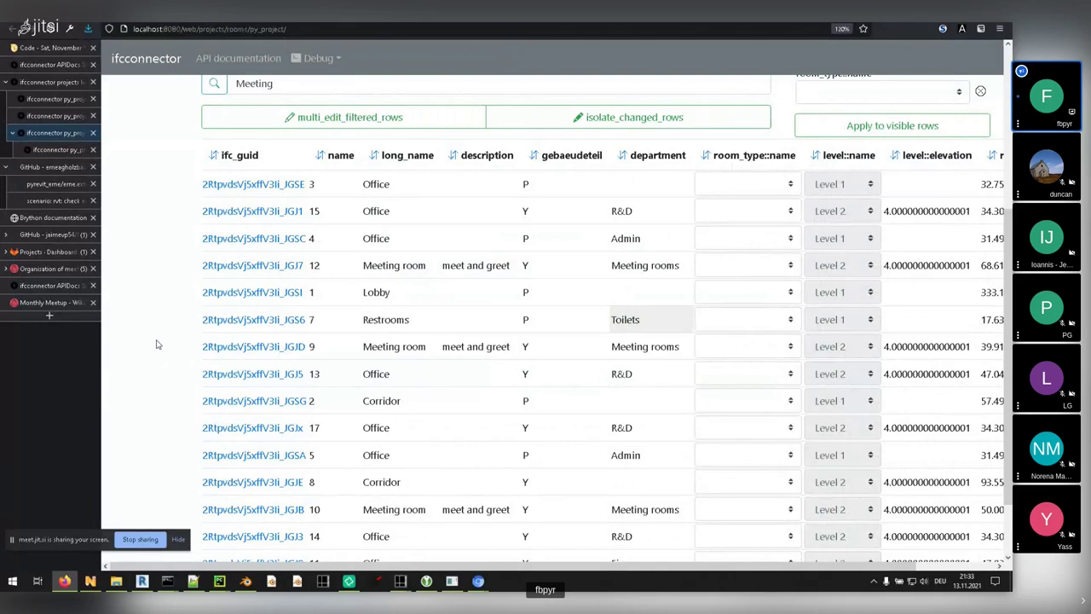
scroll(157, 344, "up", 3)
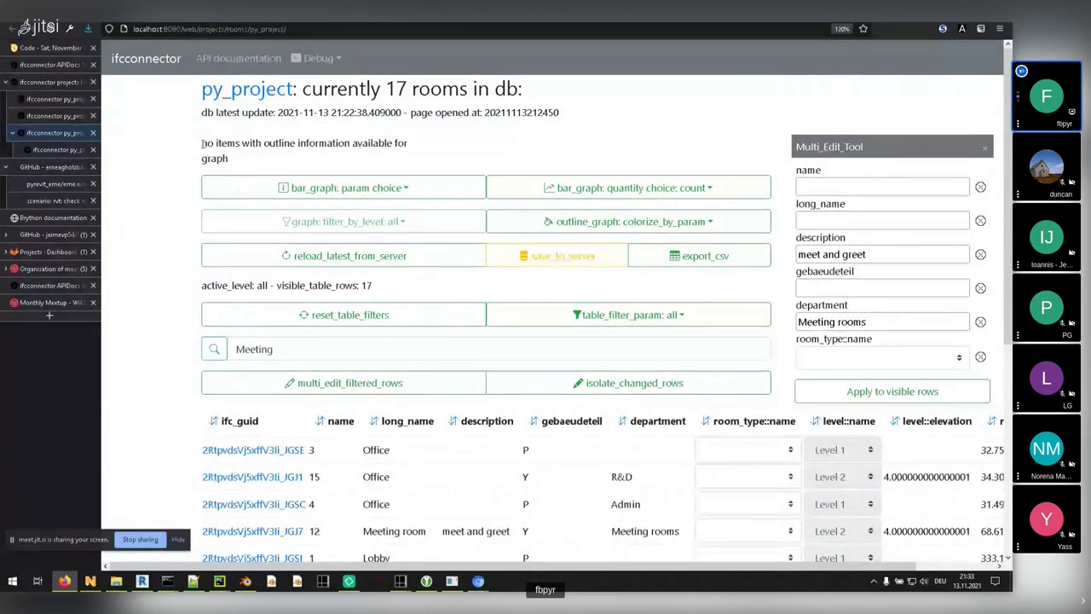
left_click_drag(203, 144, 372, 143)
left_click(260, 143)
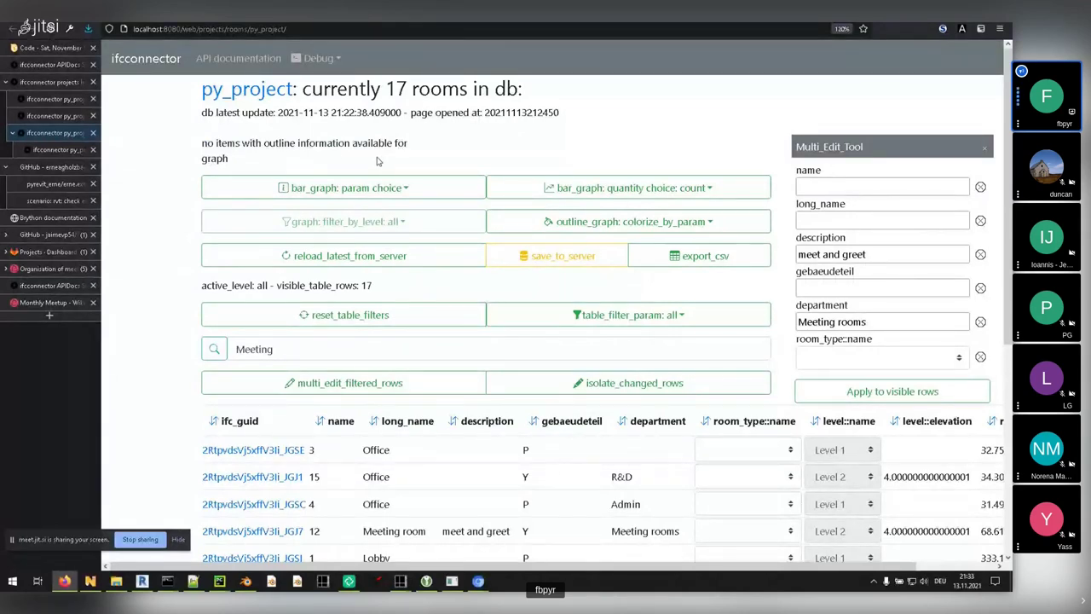
- Switch to Revit and examine the rooms on the Level 1 floor plan, selecting the Lobby to view its properties
key("alt+Tab")
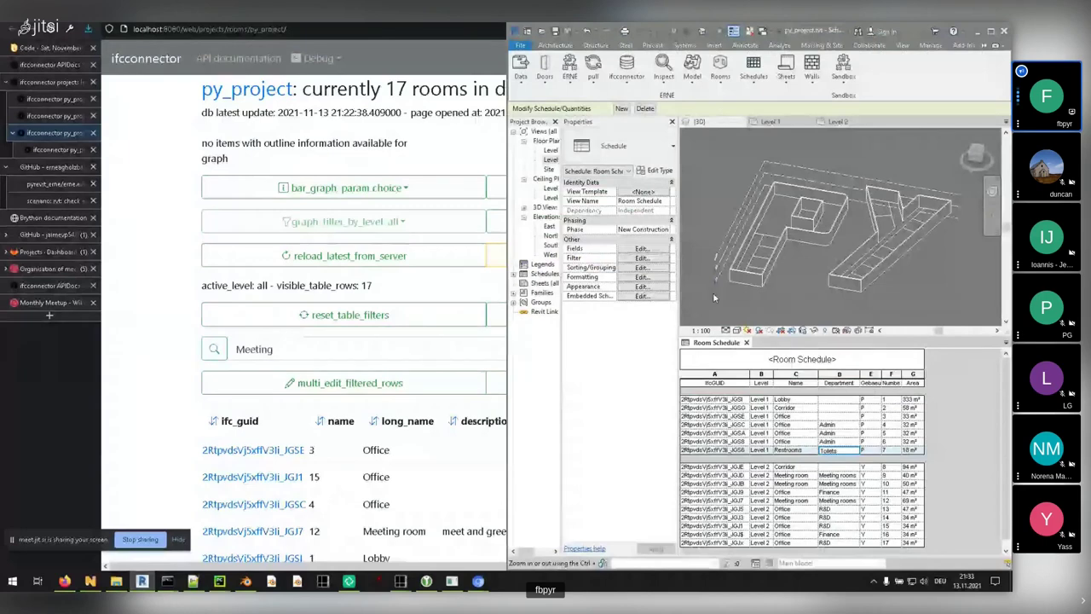
left_click(771, 121)
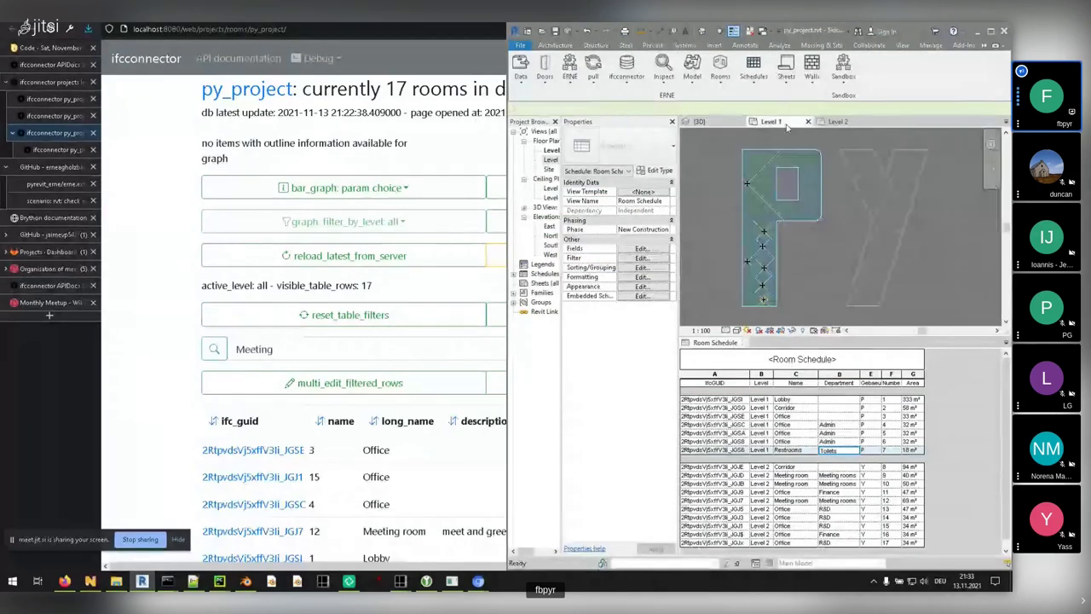
left_click(765, 195)
scroll(741, 254, "up", 2)
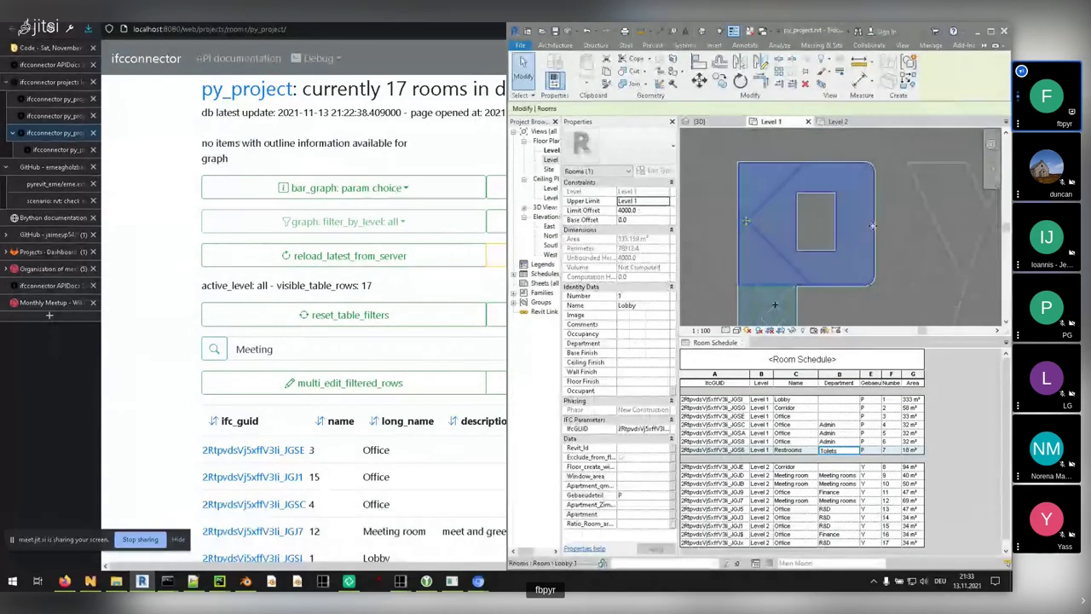
left_click(824, 236)
middle_click_drag(831, 230, 835, 239)
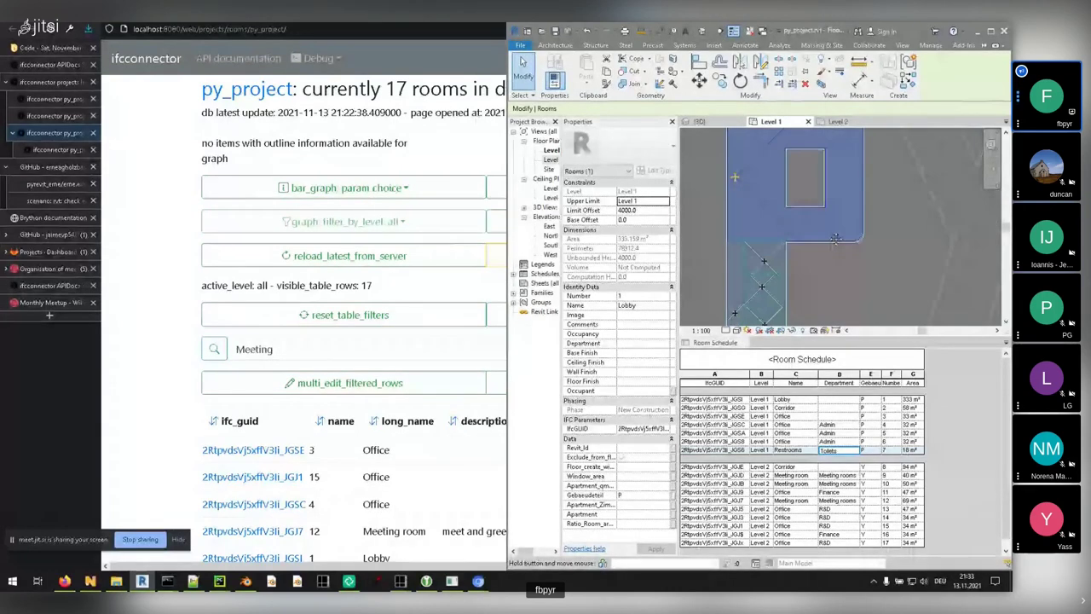
scroll(836, 240, "down", 2)
left_click(832, 246)
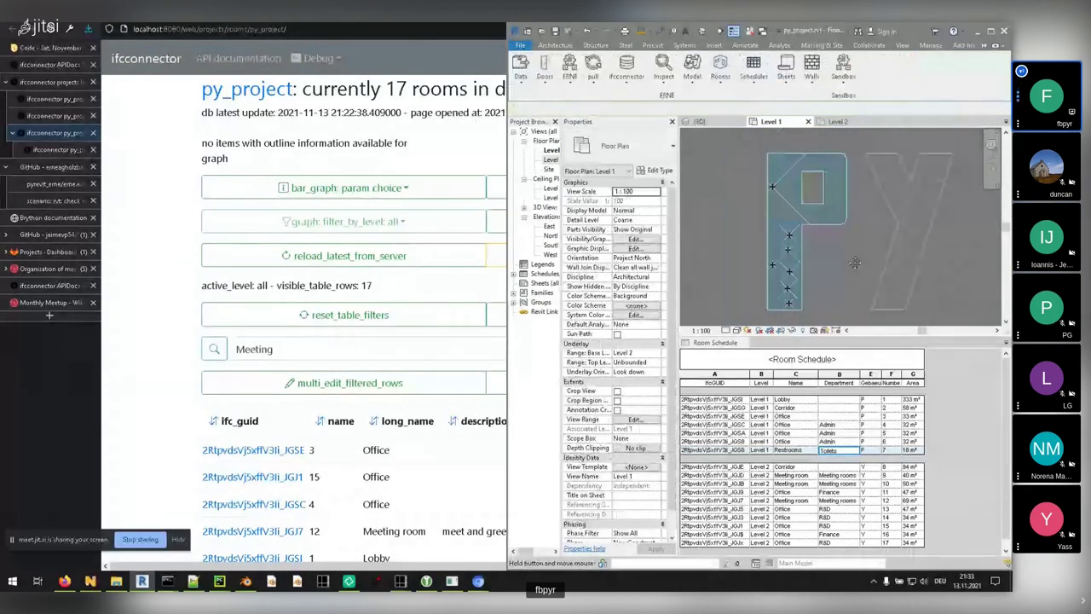
middle_click_drag(856, 262, 860, 262)
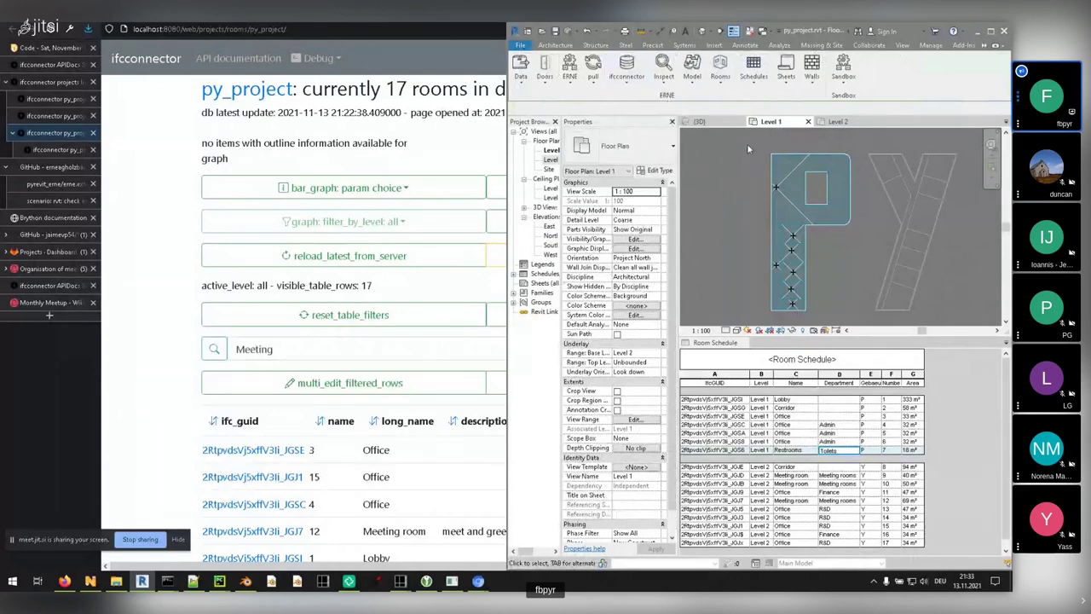
- Run Push_Room_Outlines from the ifcconnector tools with the 3D view active, and close its output window when it finishes
left_click(699, 121)
left_click(629, 78)
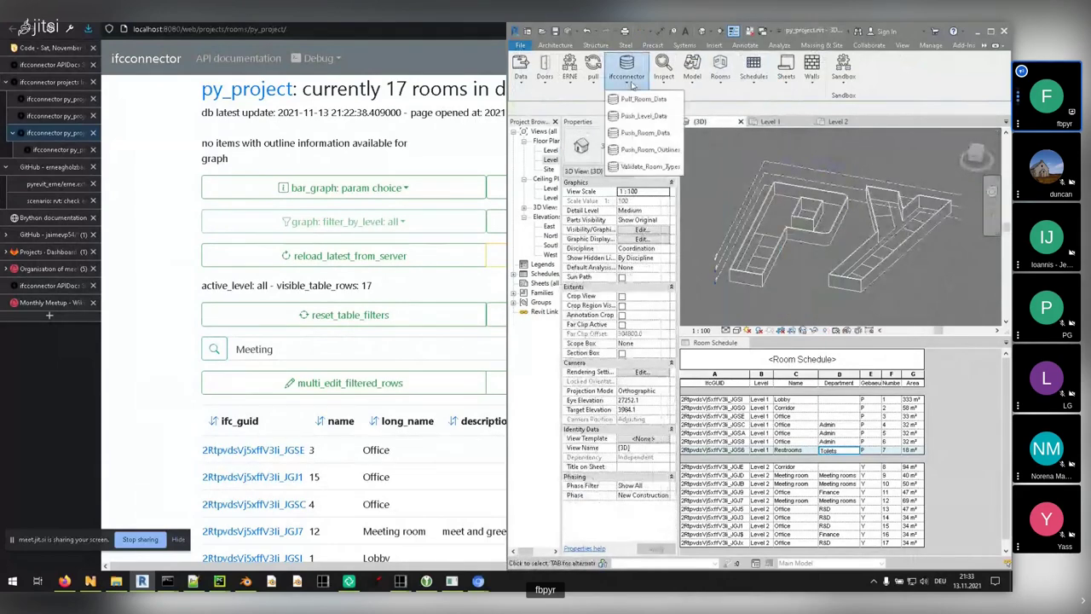
left_click(674, 150)
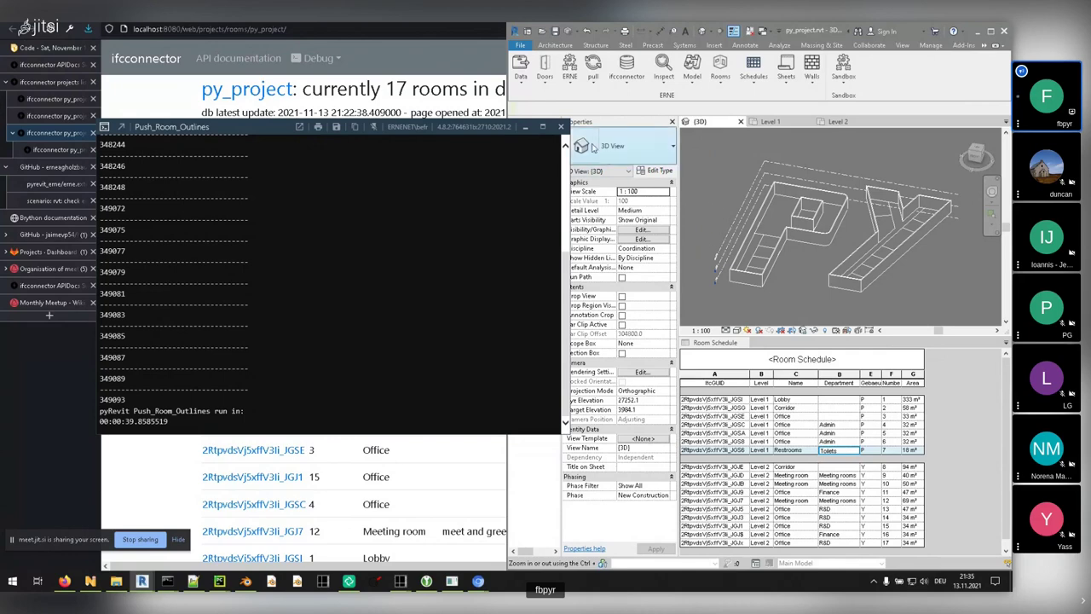
left_click(560, 127)
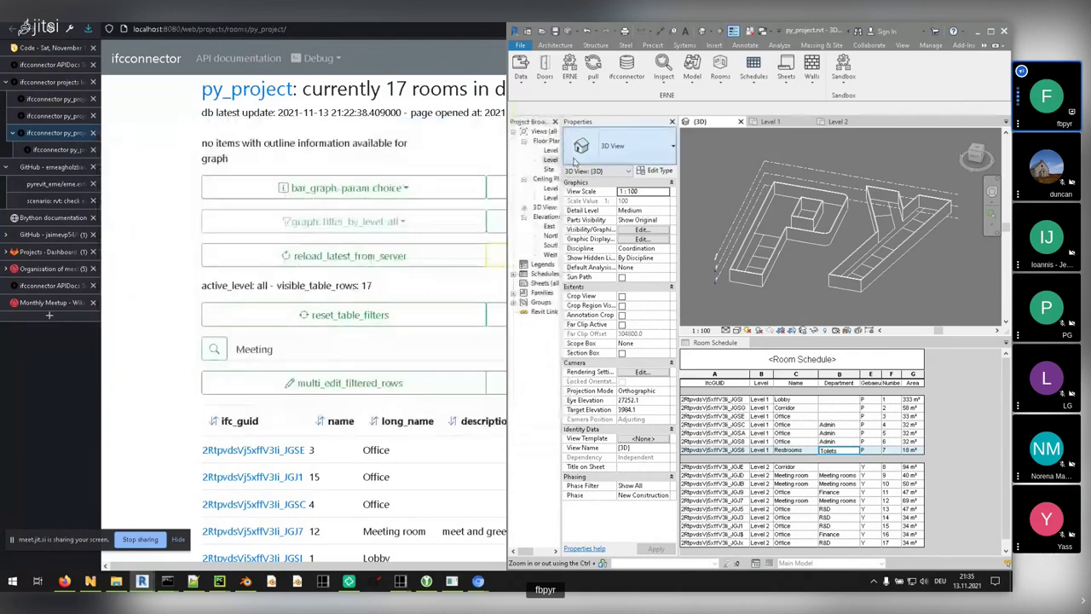
- Switch to the browser and refresh the py_project rooms page
left_click(151, 129)
right_click(175, 152)
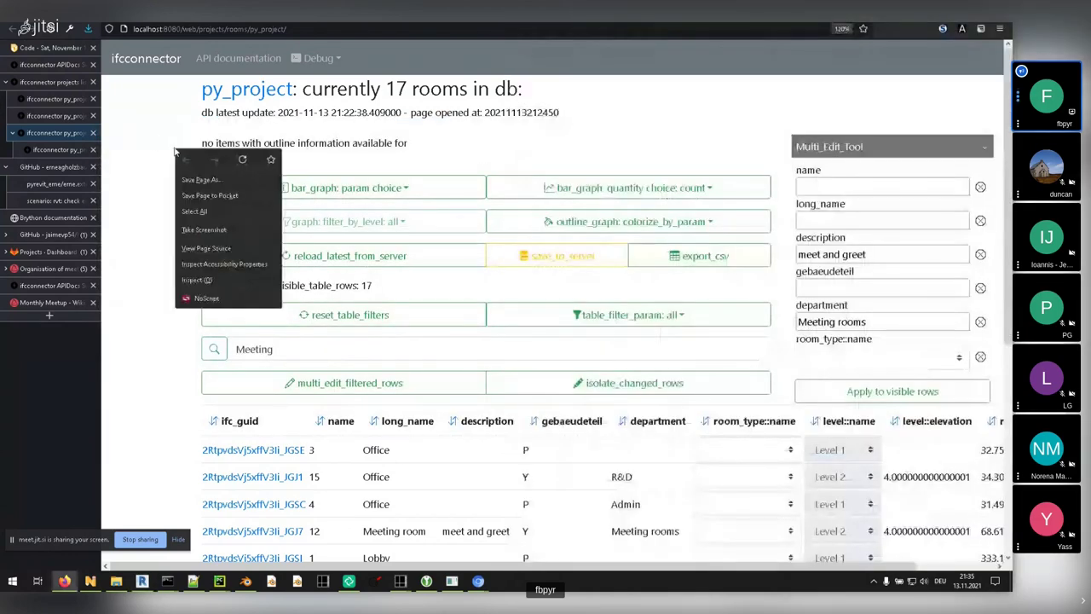
left_click(243, 159)
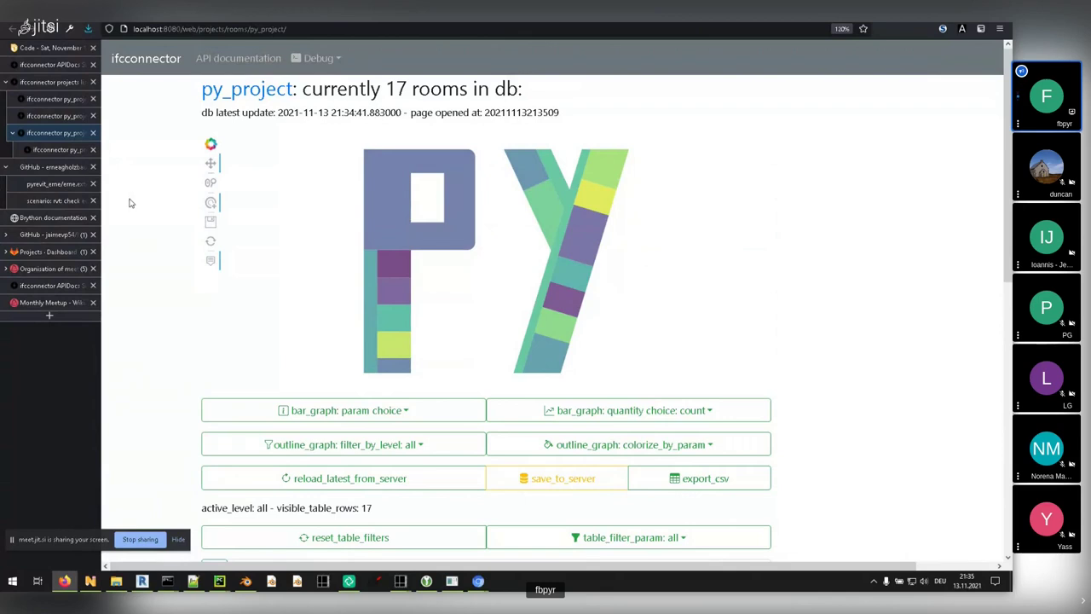
- Inspect the details of several rooms in the outline graph and look through the room table
mouse_move(379, 194)
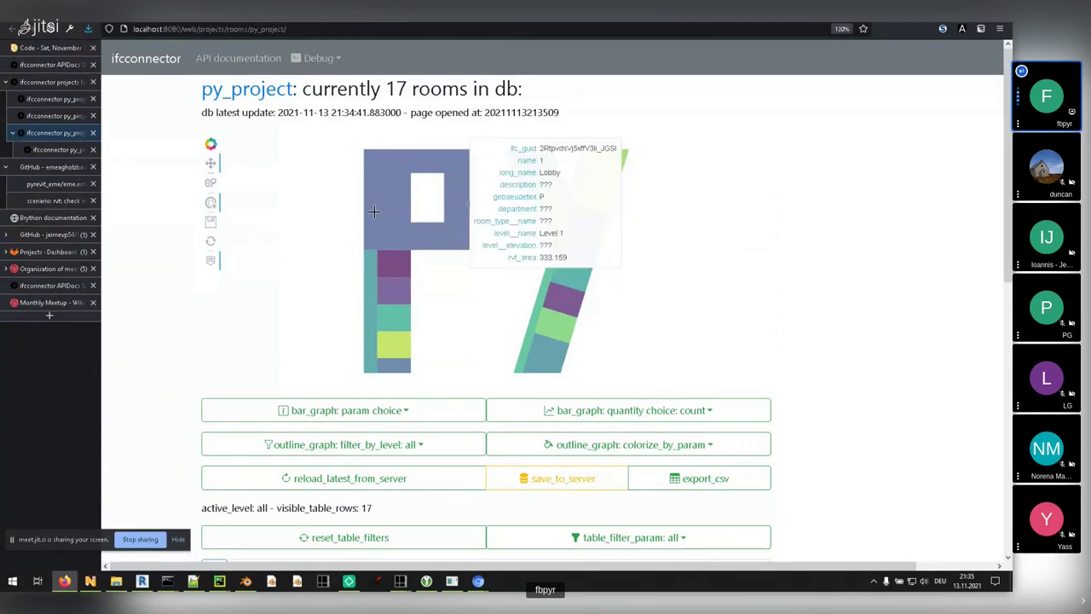
mouse_move(580, 240)
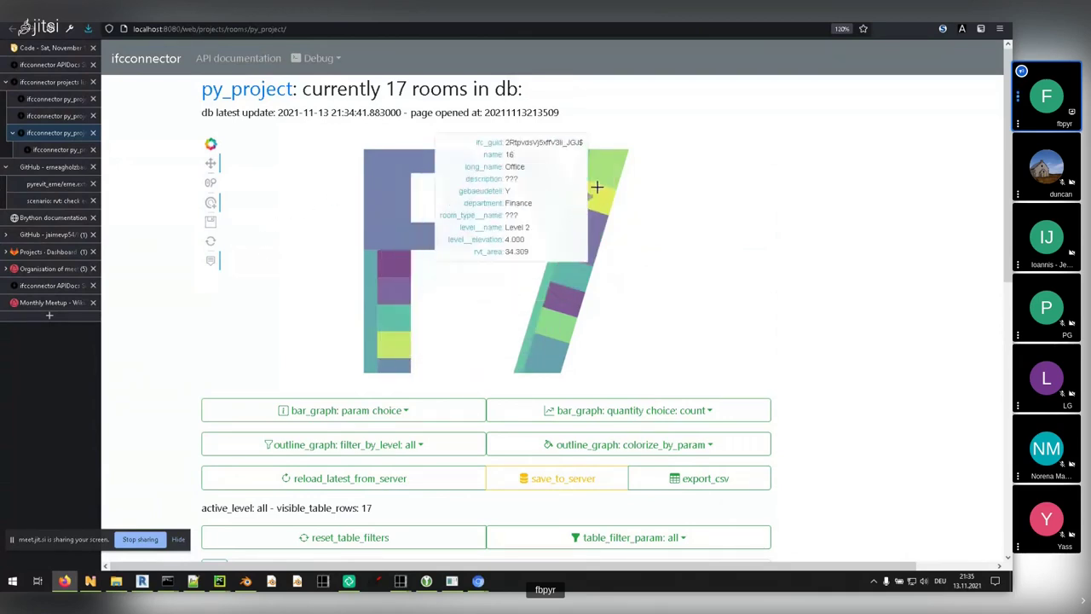
mouse_move(561, 295)
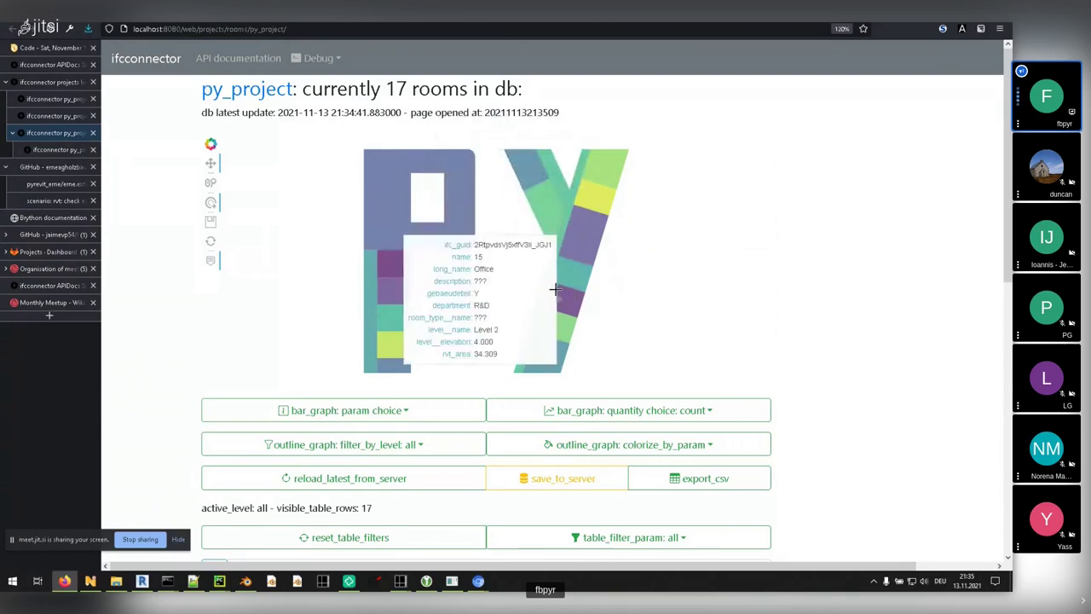
scroll(555, 290, "down", 5)
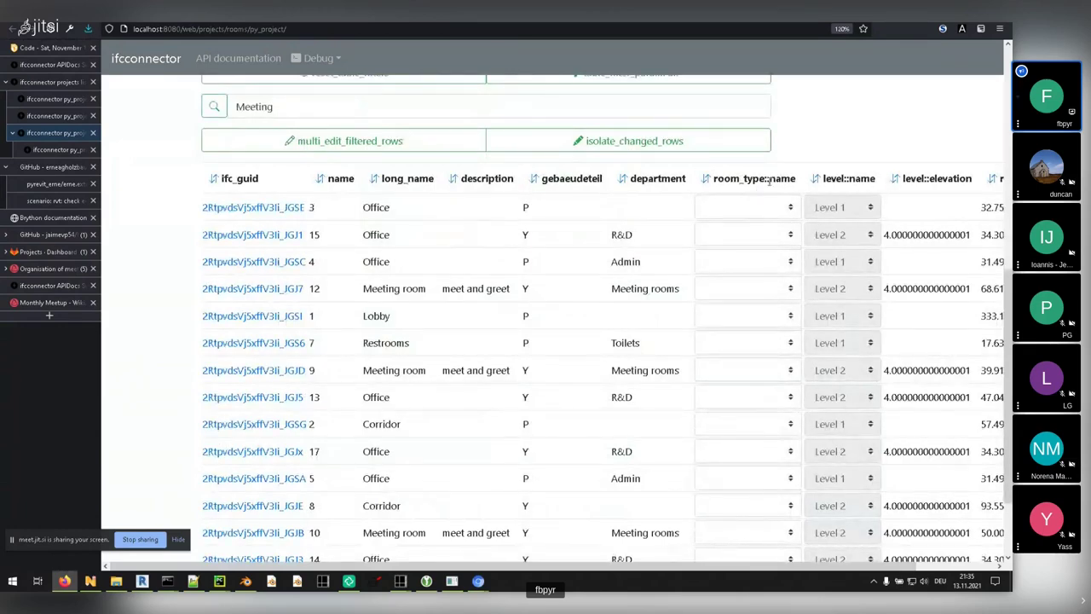
scroll(828, 180, "up", 5)
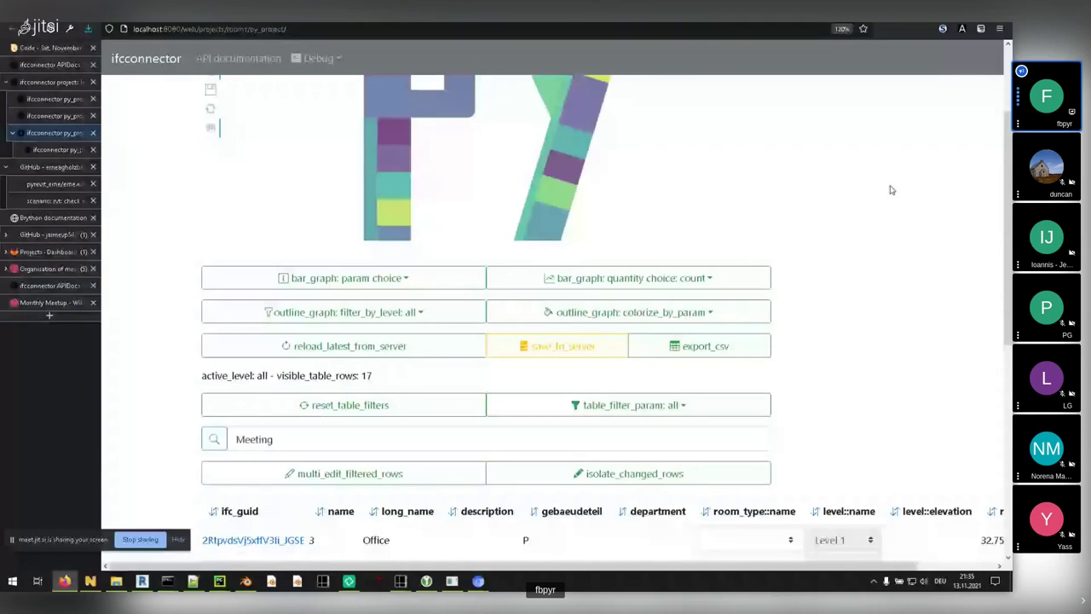
- Filter the room table and outline graph by the search text "Meeting"
scroll(859, 232, "down", 4, "ctrl")
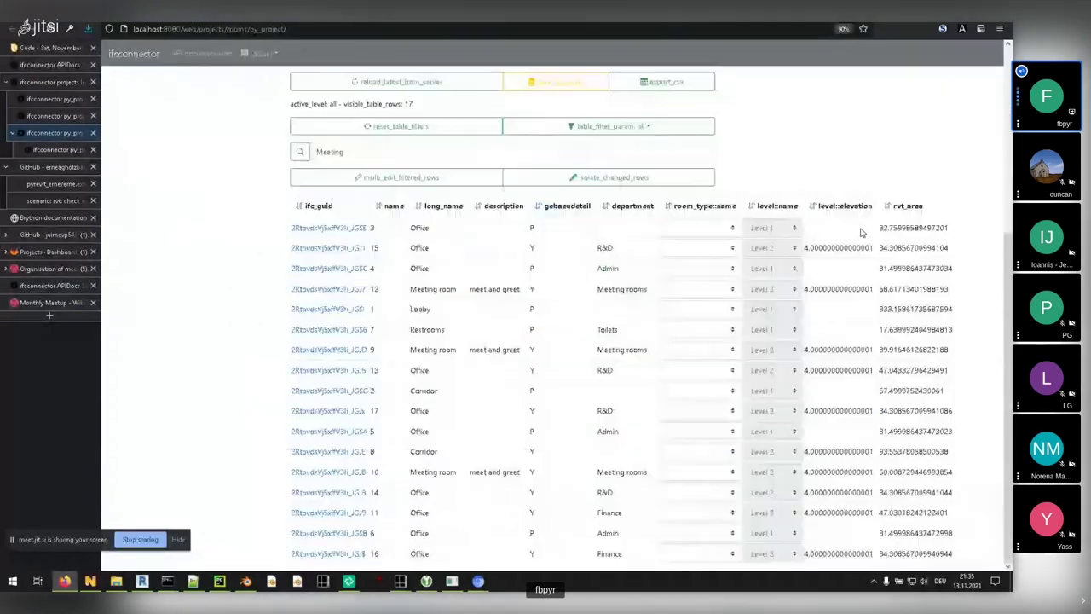
scroll(844, 213, "up", 2)
scroll(810, 238, "up", 3)
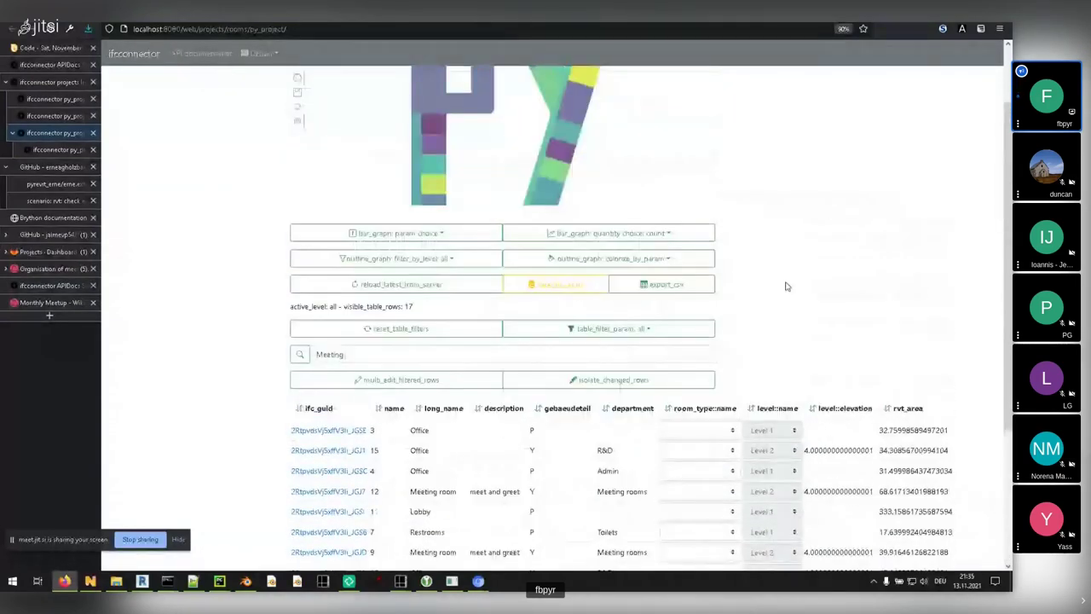
scroll(787, 286, "up", 1)
left_click(404, 404)
key("Return")
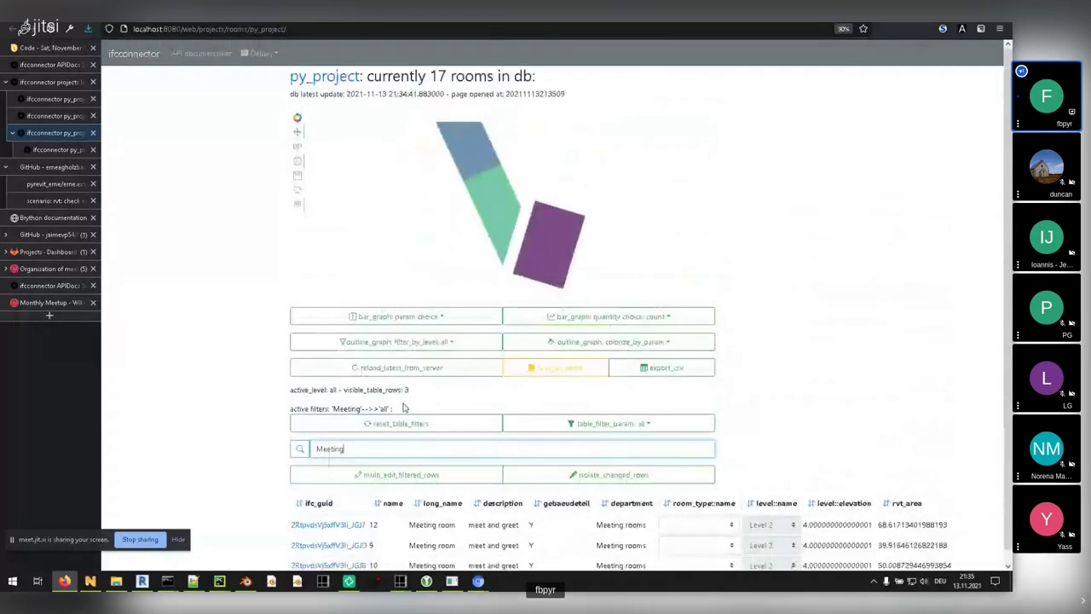
- Check a filtered meeting room's details, and reload the latest data from the server to show all rooms
scroll(910, 356, "down", 1)
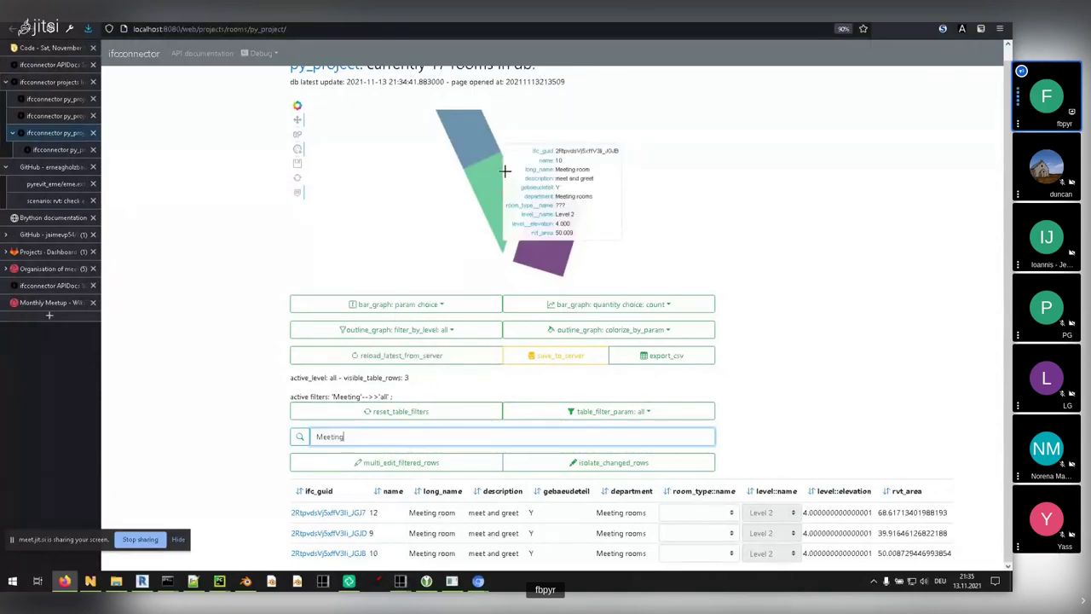
left_click(400, 355)
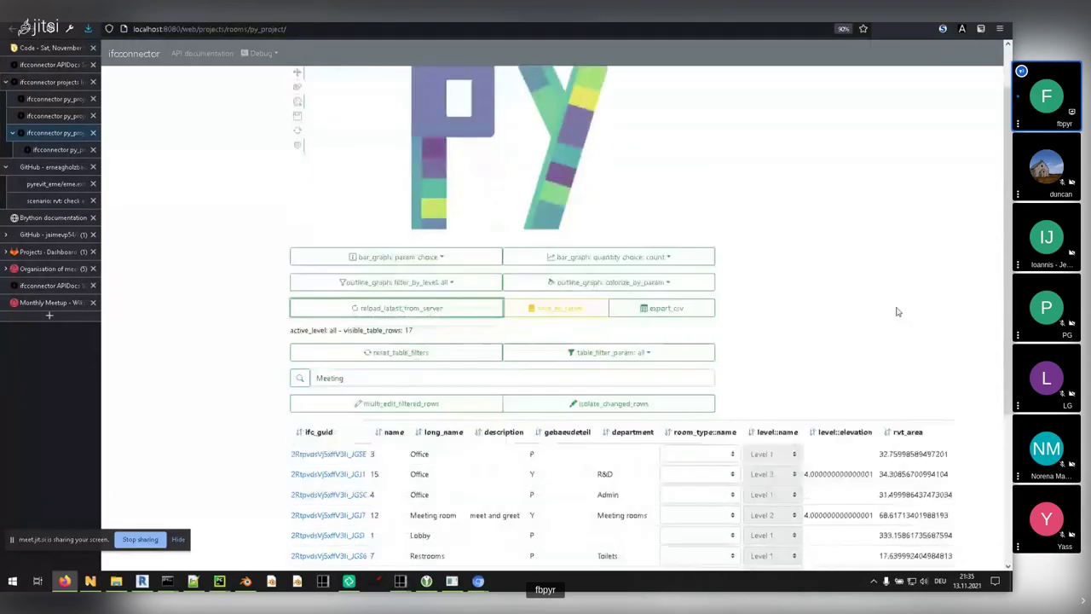
scroll(903, 305, "up", 2)
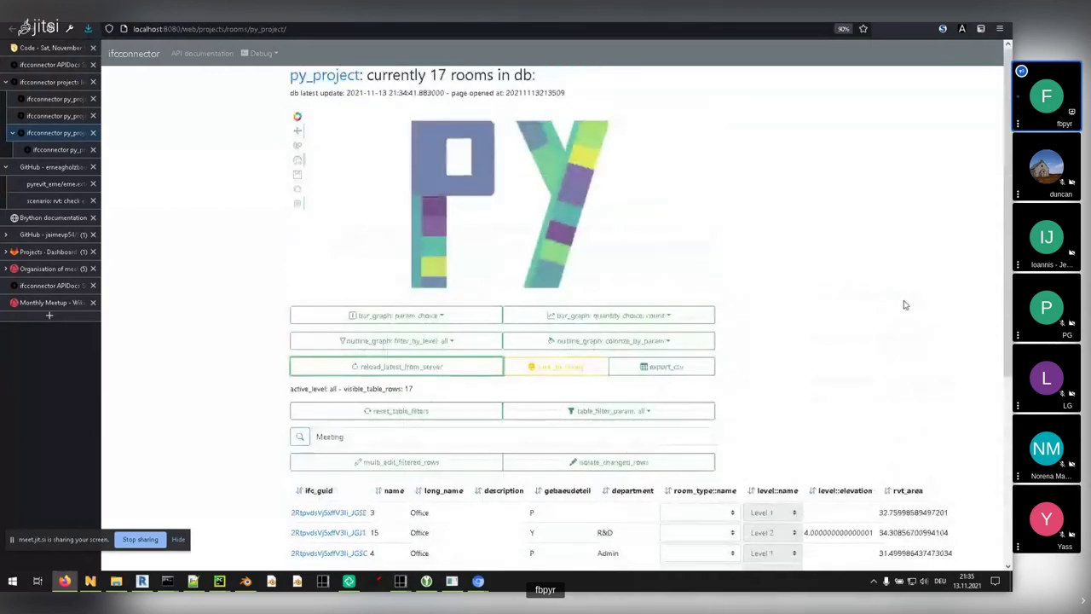
mouse_move(547, 171)
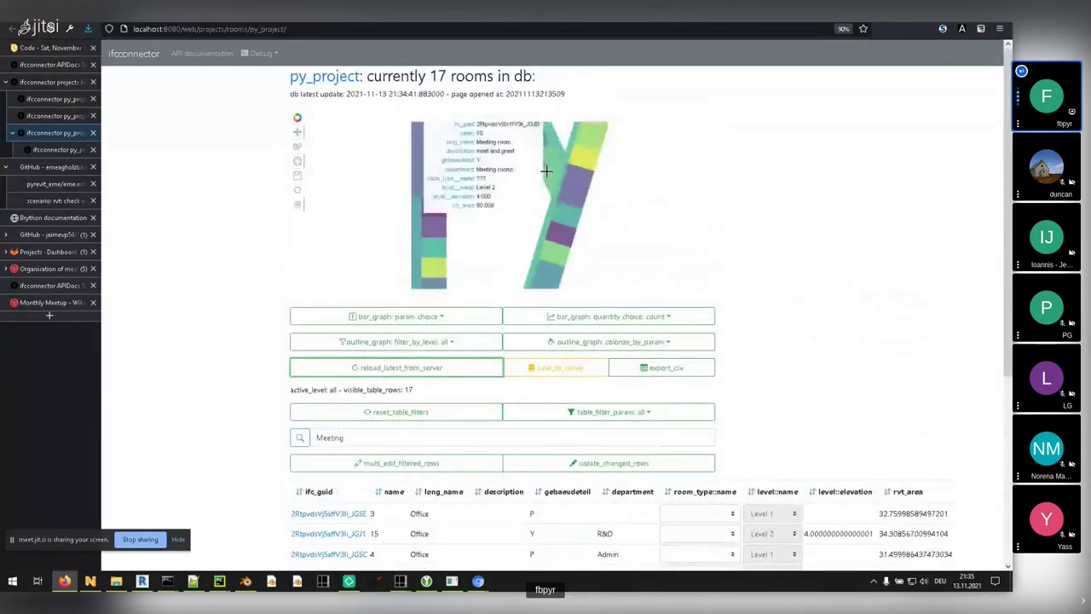
- Enable wheel zoom on the outline graph, zoom in on the P-shaped part and open the Lobby's room data page
left_click(298, 147)
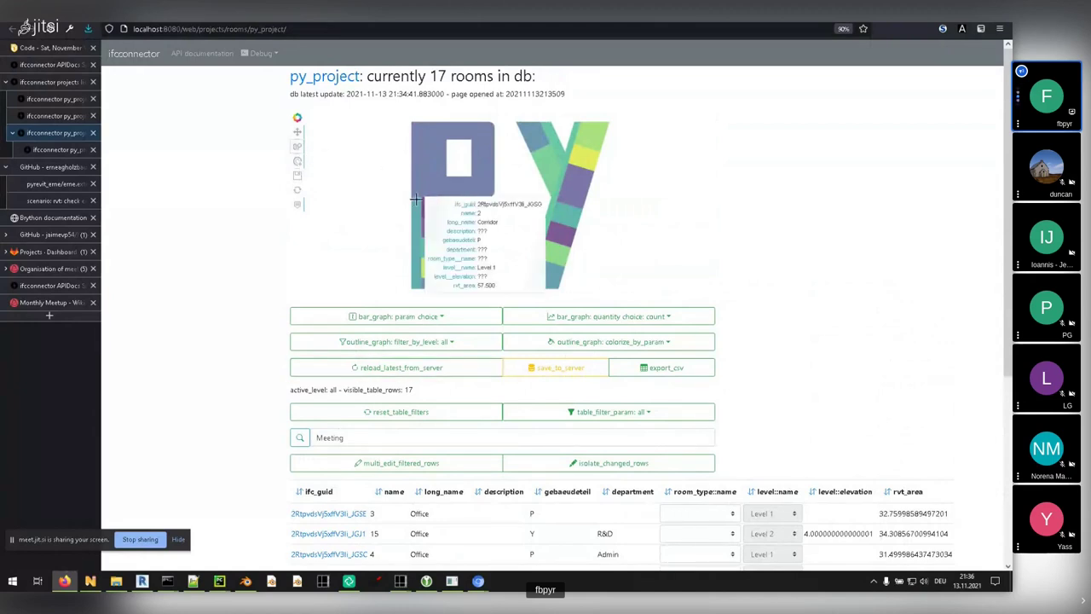
scroll(460, 204, "up", 5)
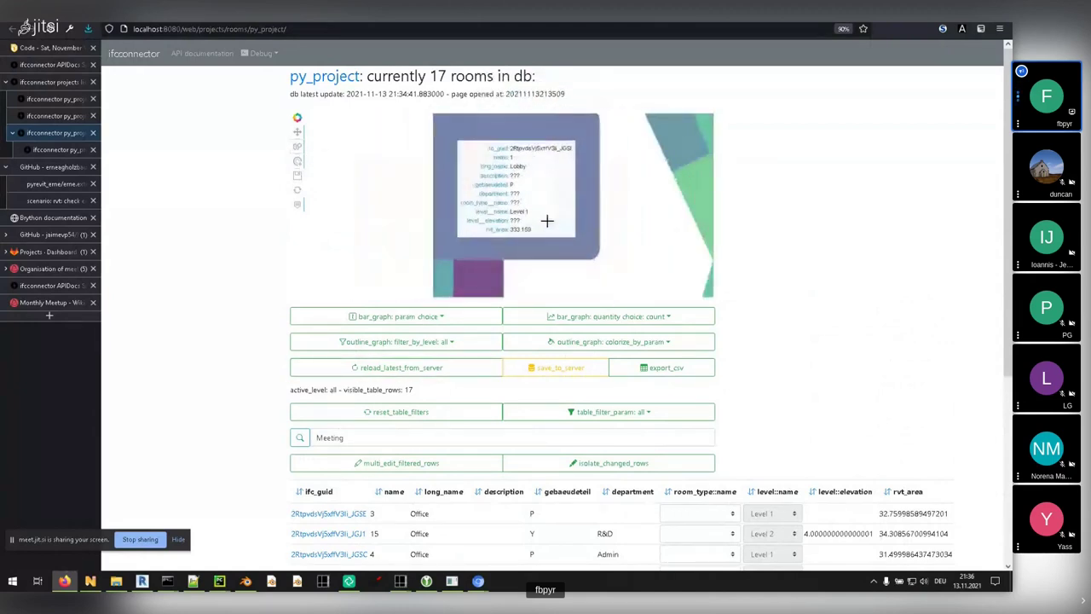
scroll(547, 221, "down", 4)
scroll(580, 244, "up", 3)
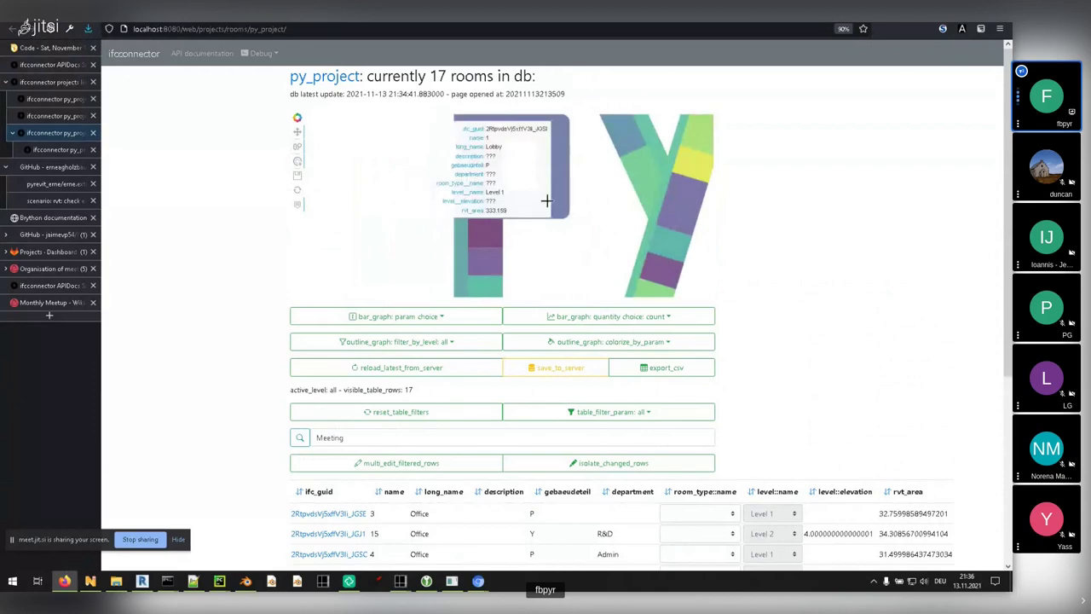
left_click(546, 201)
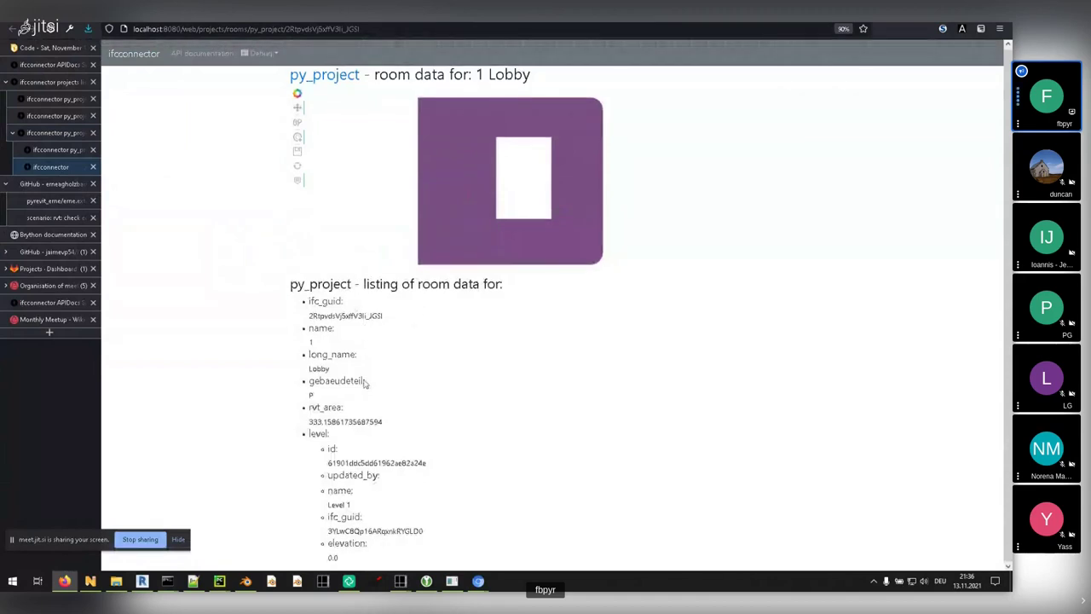
- Close the Lobby's room data page and reset the outline graph's view to the full building outline
left_click(93, 167)
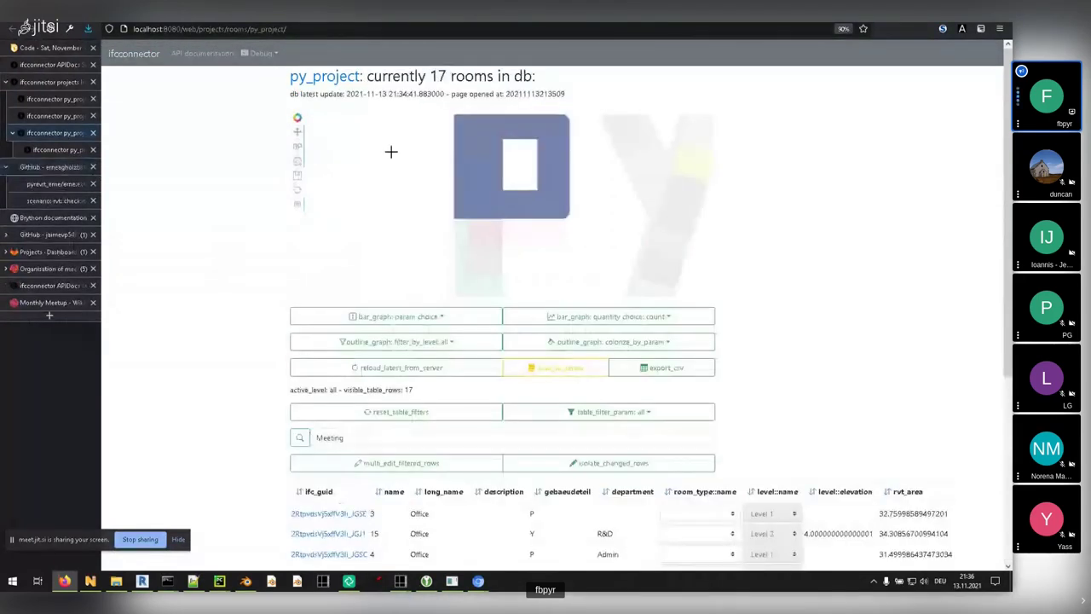
scroll(380, 218, "down", 3)
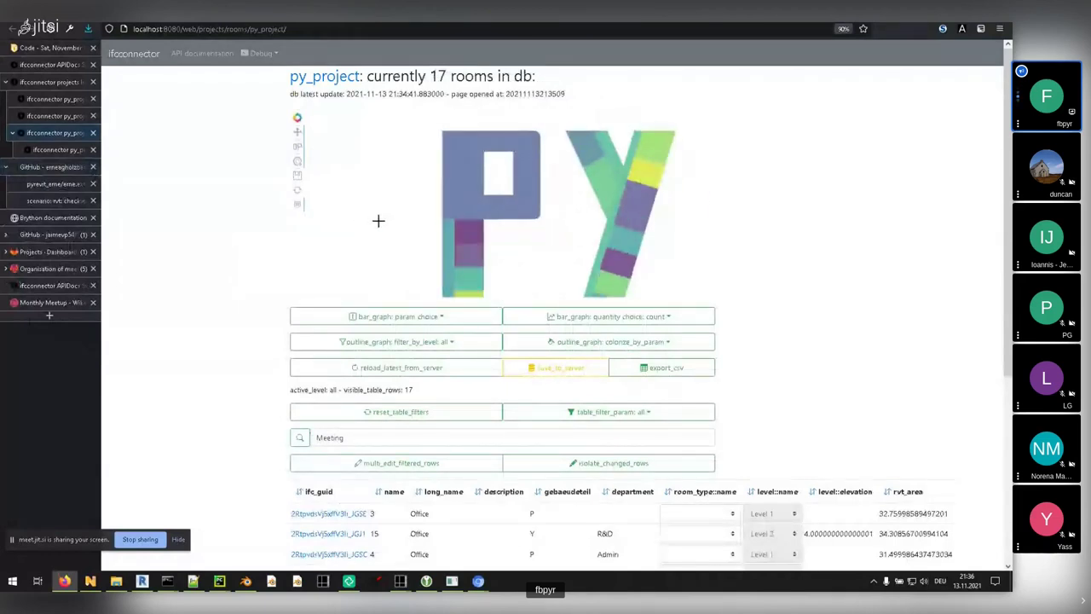
left_click(297, 189)
mouse_move(575, 186)
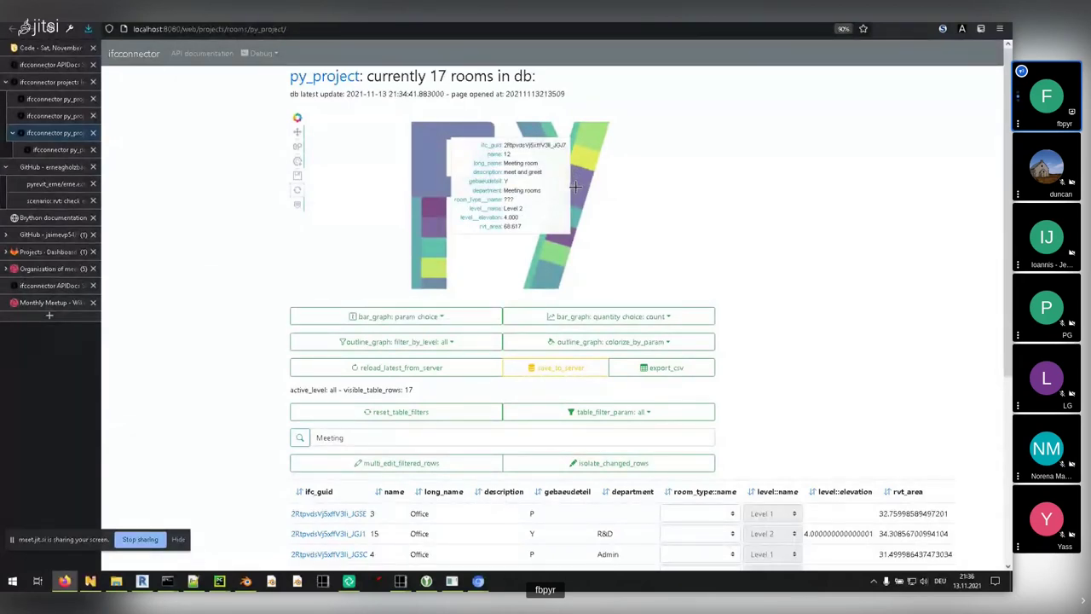
left_click_drag(575, 186, 599, 207)
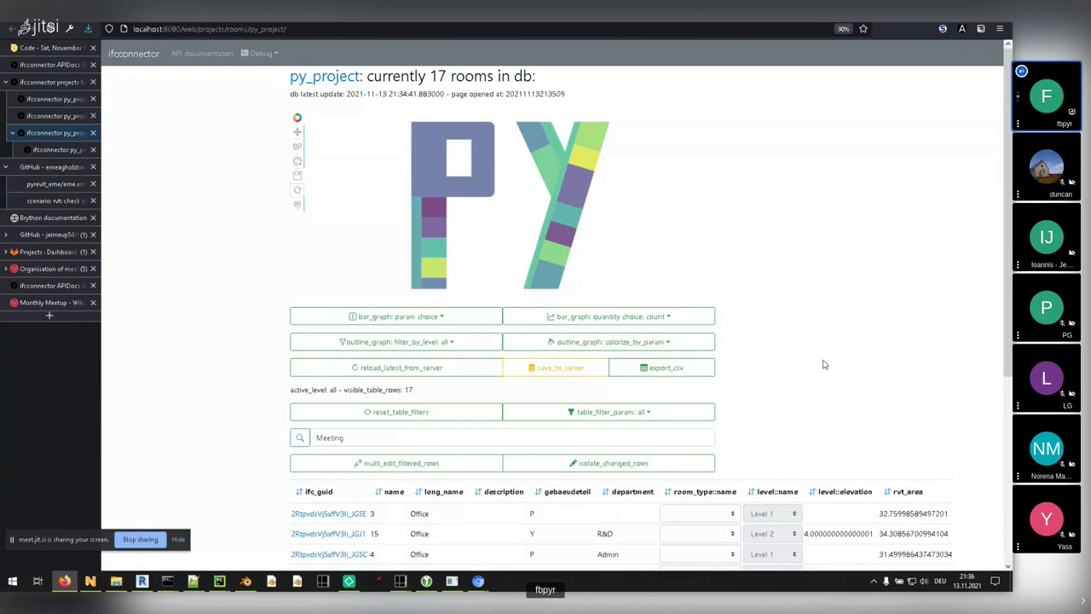
- Colorize the outline graph by gebaeudeteil and check the details of rooms in both building parts
left_click(690, 345)
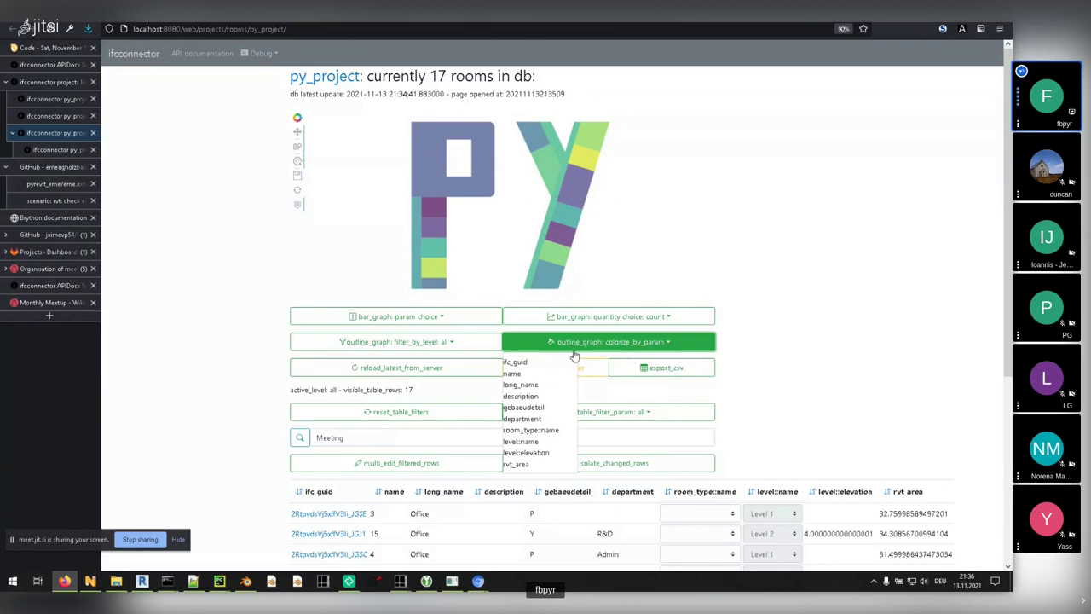
left_click(524, 408)
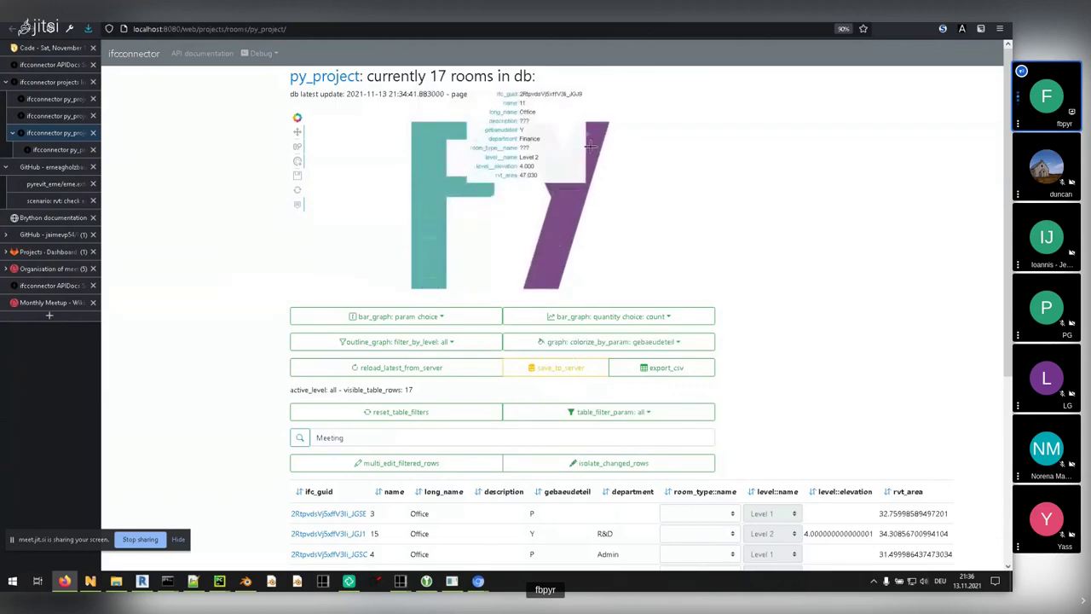
mouse_move(562, 184)
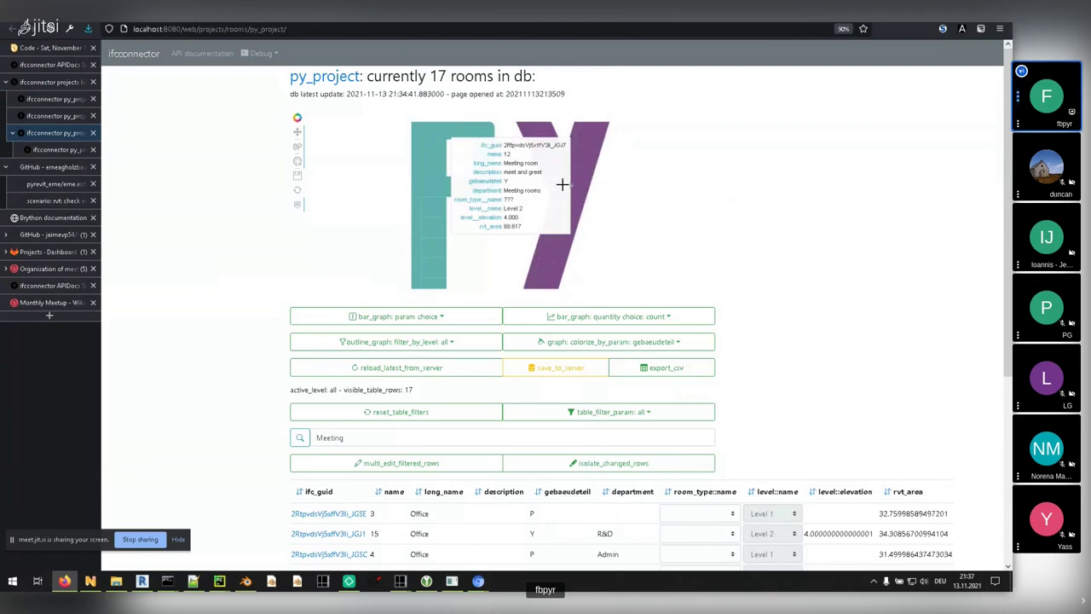
mouse_move(453, 176)
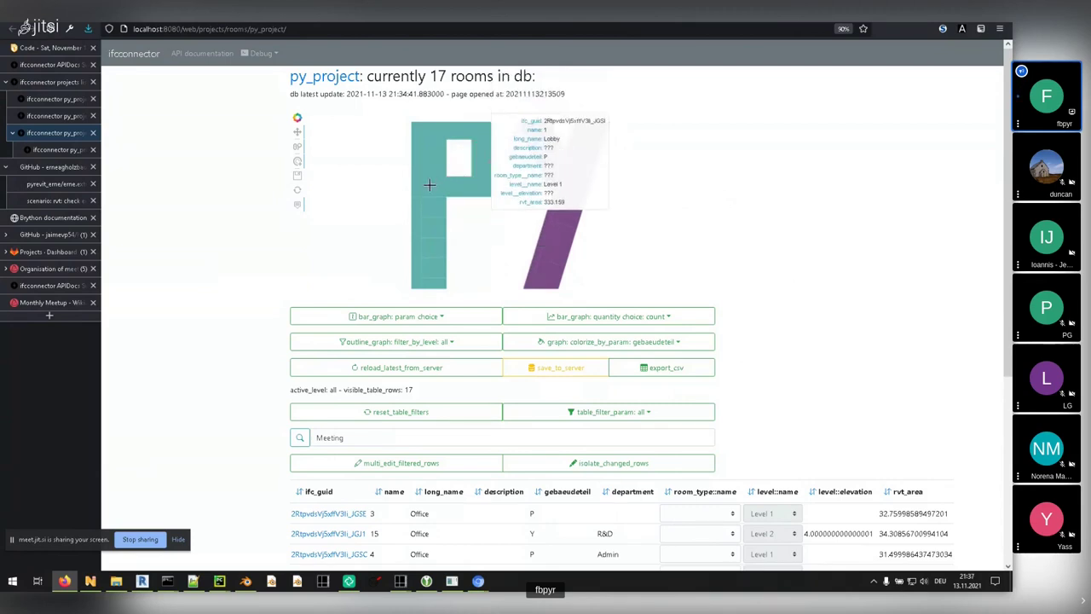
- Colorize the outline graph by department and check the details of several rooms
left_click(641, 342)
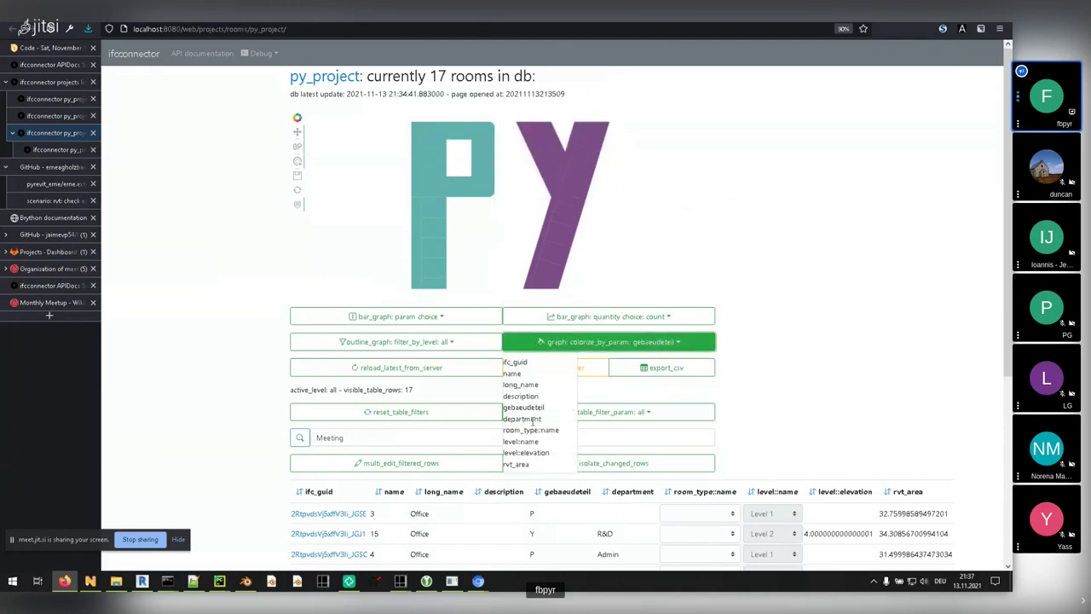
left_click(532, 419)
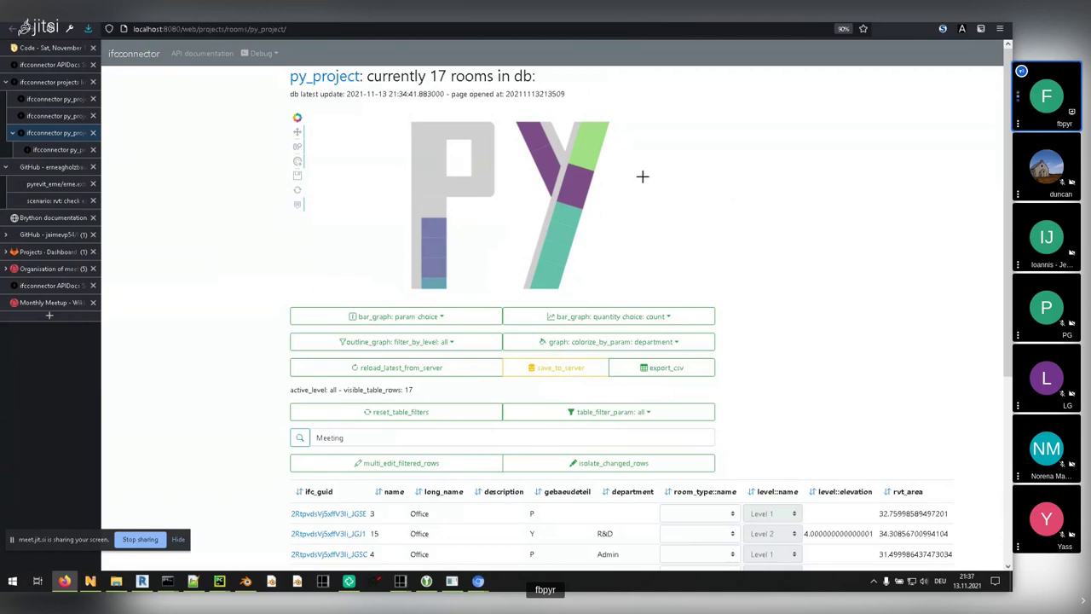
mouse_move(587, 156)
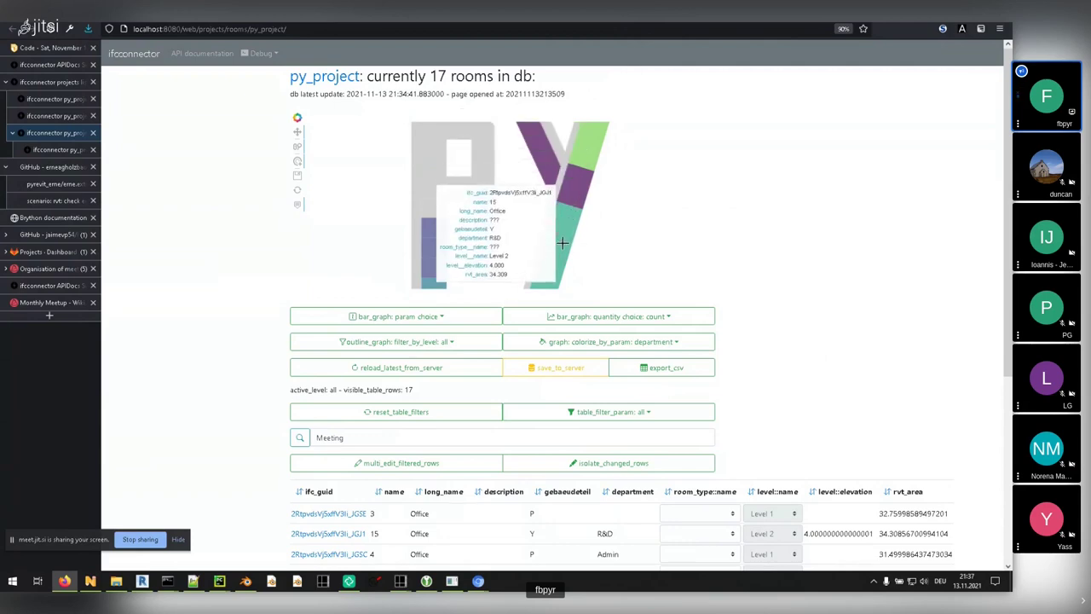
mouse_move(425, 164)
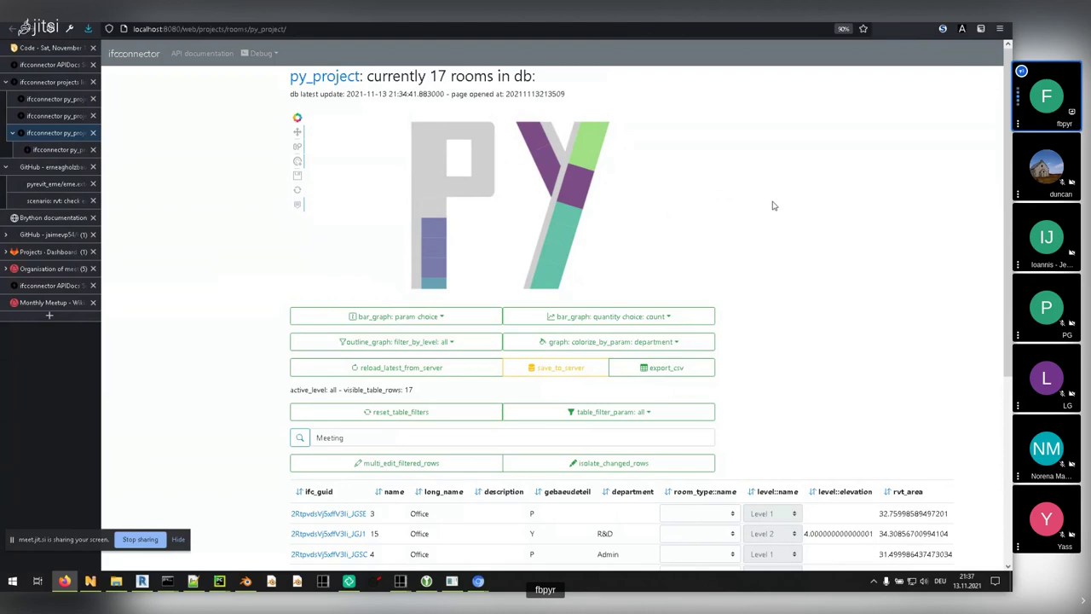
mouse_move(491, 180)
- Sort the room table by department
scroll(870, 227, "down", 1)
scroll(870, 227, "down", 3)
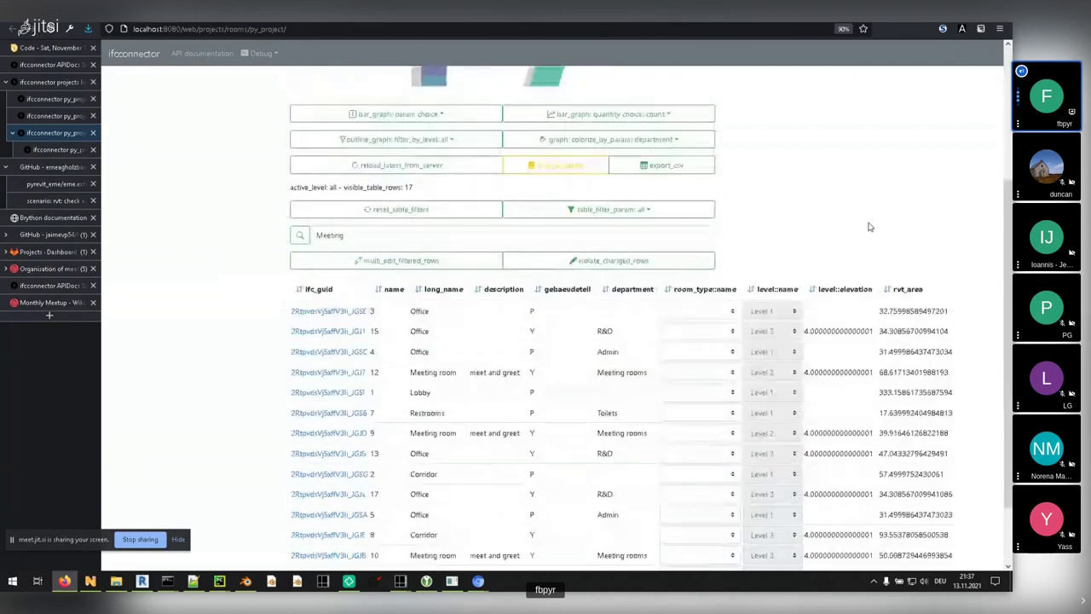
left_click(607, 290)
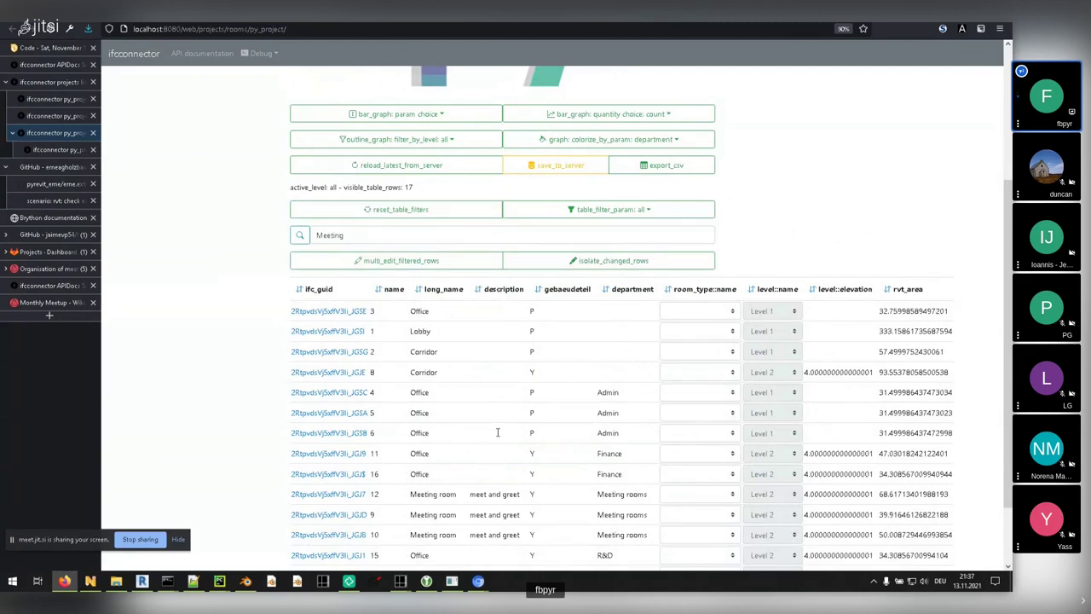
- Clear the search text "Meeting" and filter the table by the description parameter for rooms with an empty description
left_click_drag(372, 235, 305, 237)
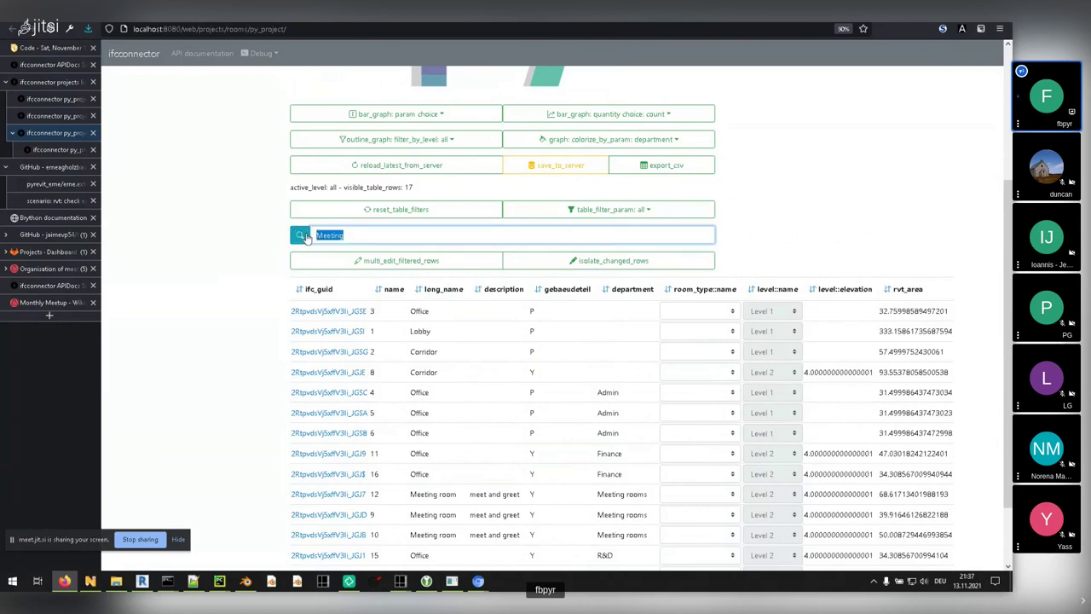
key("BackSpace")
left_click(536, 216)
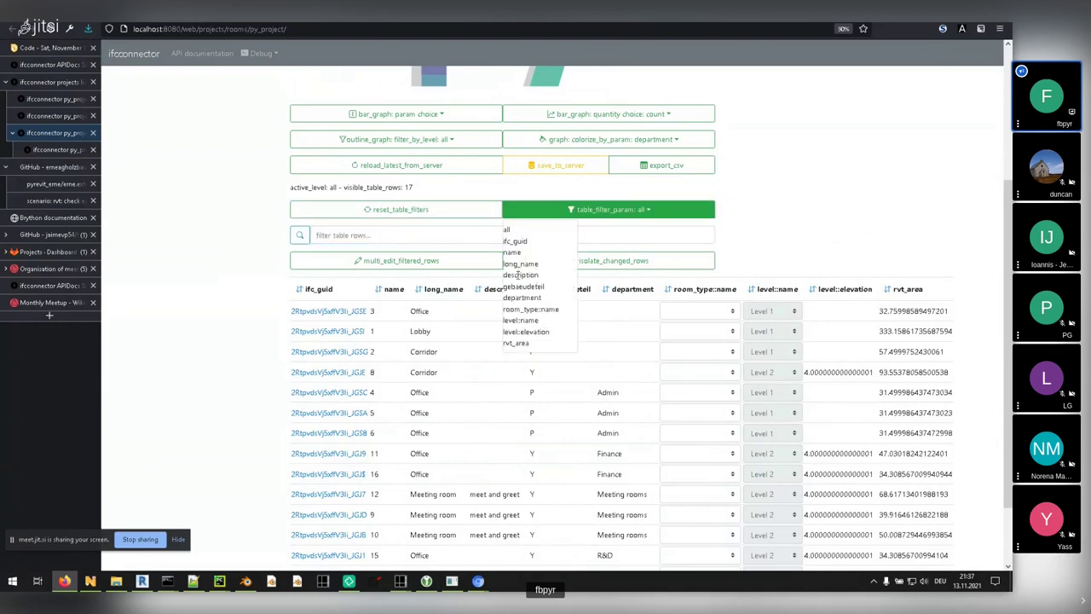
left_click(520, 275)
left_click(309, 239)
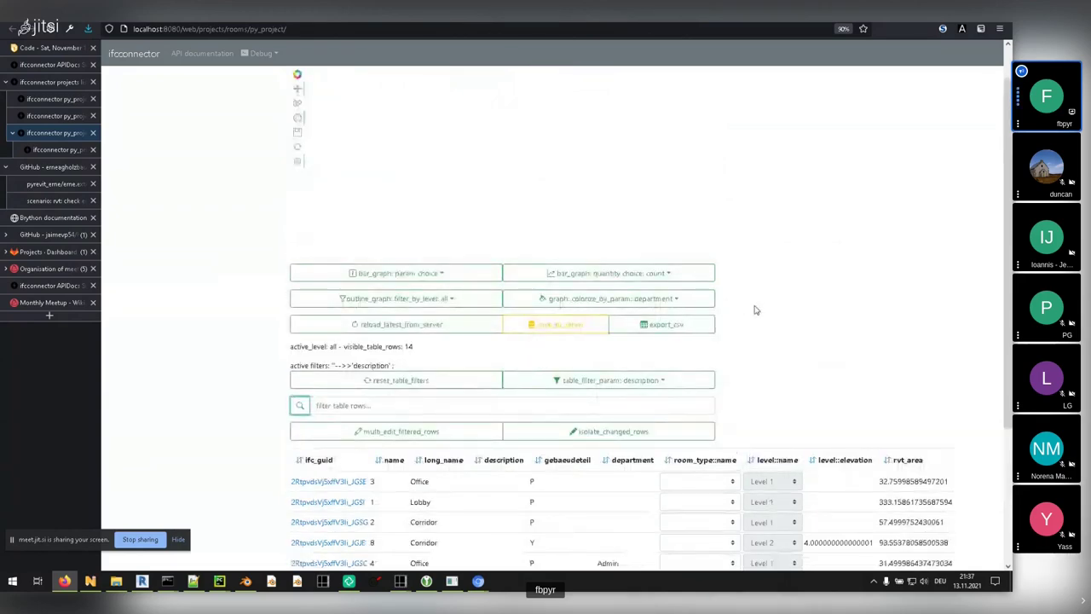
scroll(755, 309, "down", 3)
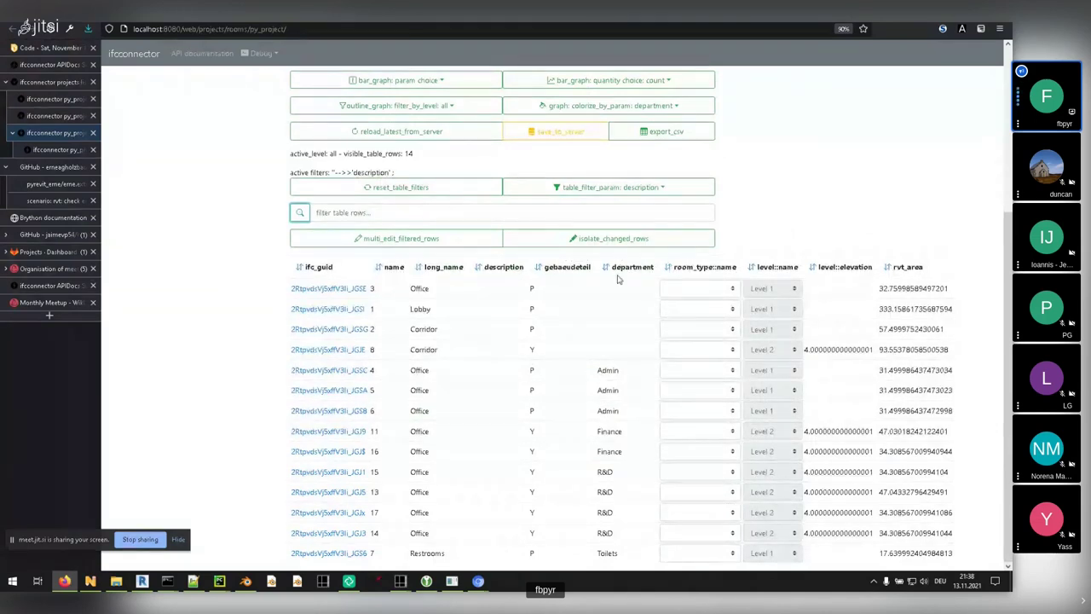
- Open the multi-edit tool for the filtered rows and close it without applying anything
key("Tab")
key("Return")
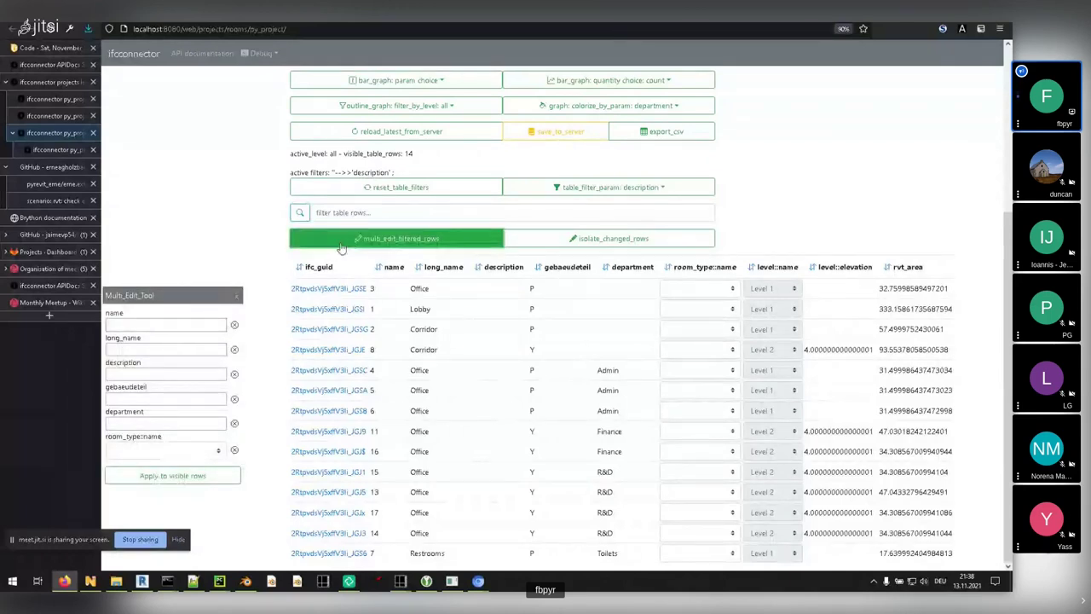
left_click(236, 296)
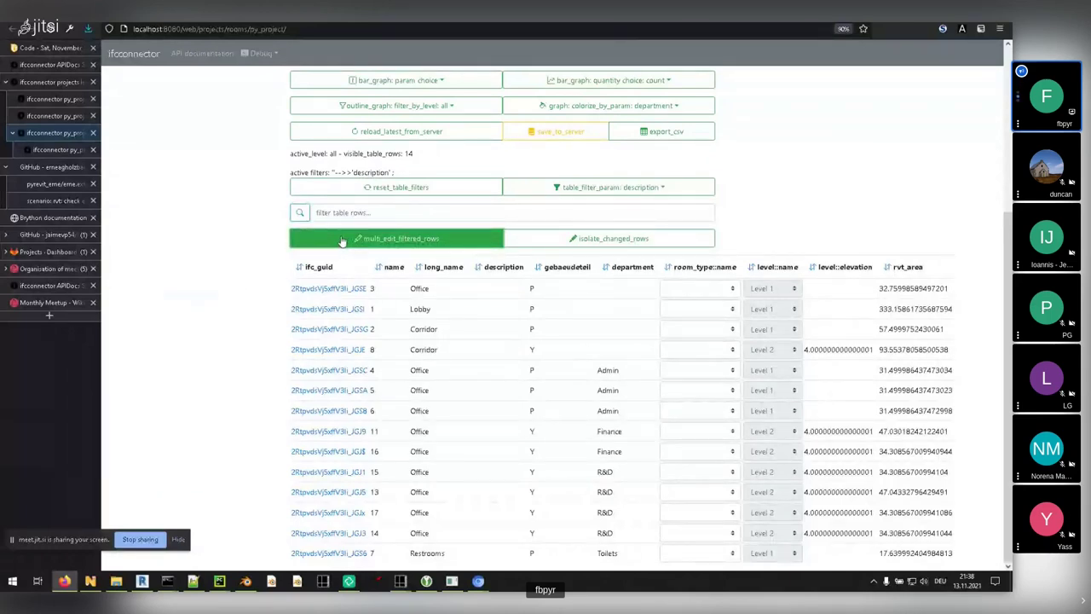
- Reload the py_project rooms page to clear the table filter and coloring, and briefly view the Revit model and room schedule
key("F5")
key("super+Tab")
left_click(226, 232)
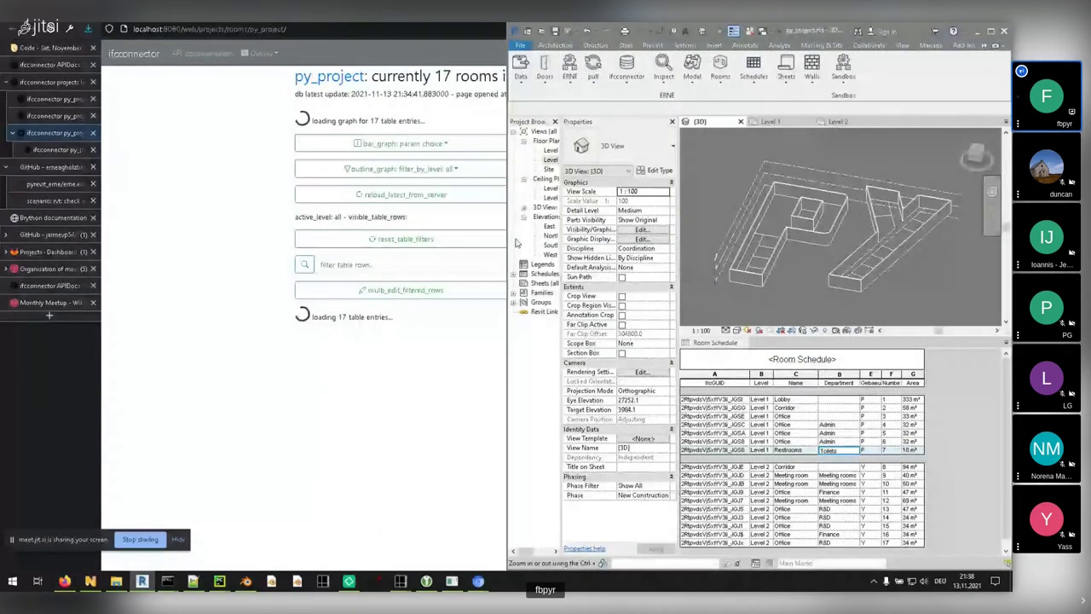
key("alt+Tab")
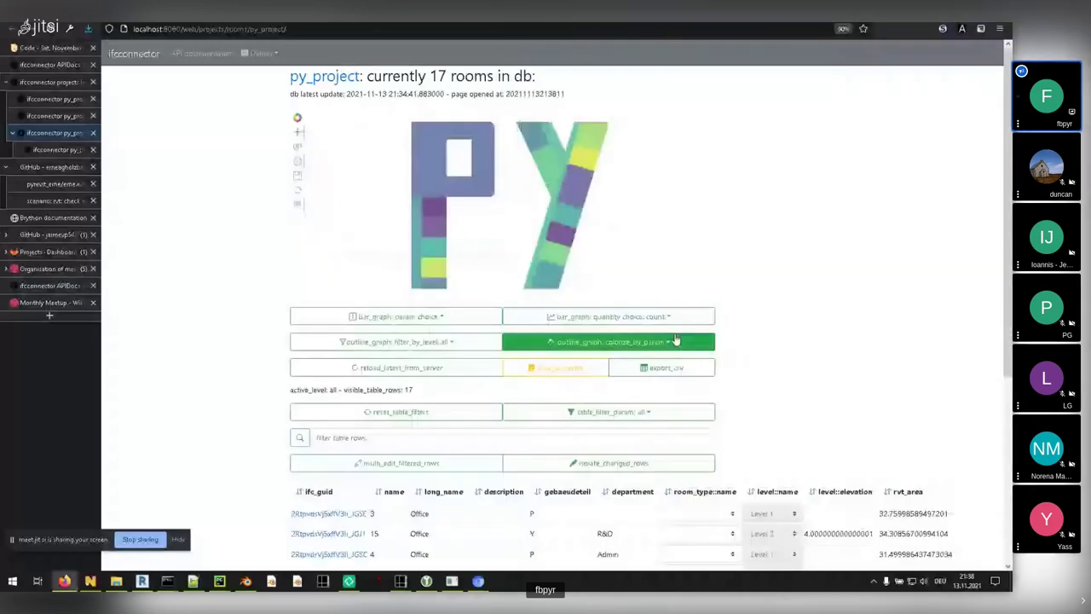
- Look through the outline graph's colorize parameters and inspect the details of several rooms
left_click(678, 343)
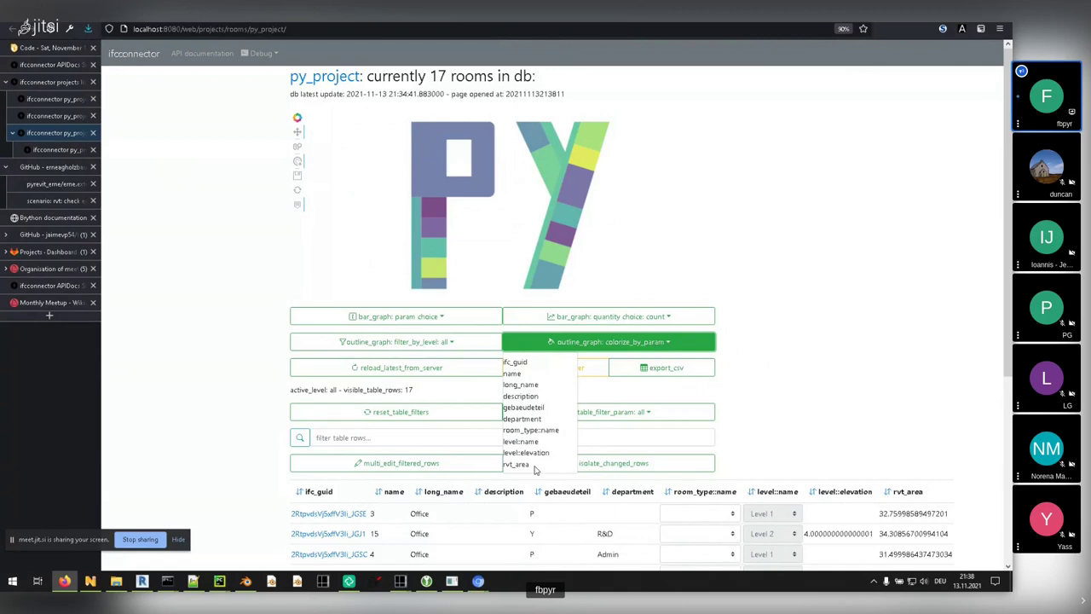
left_click(887, 385)
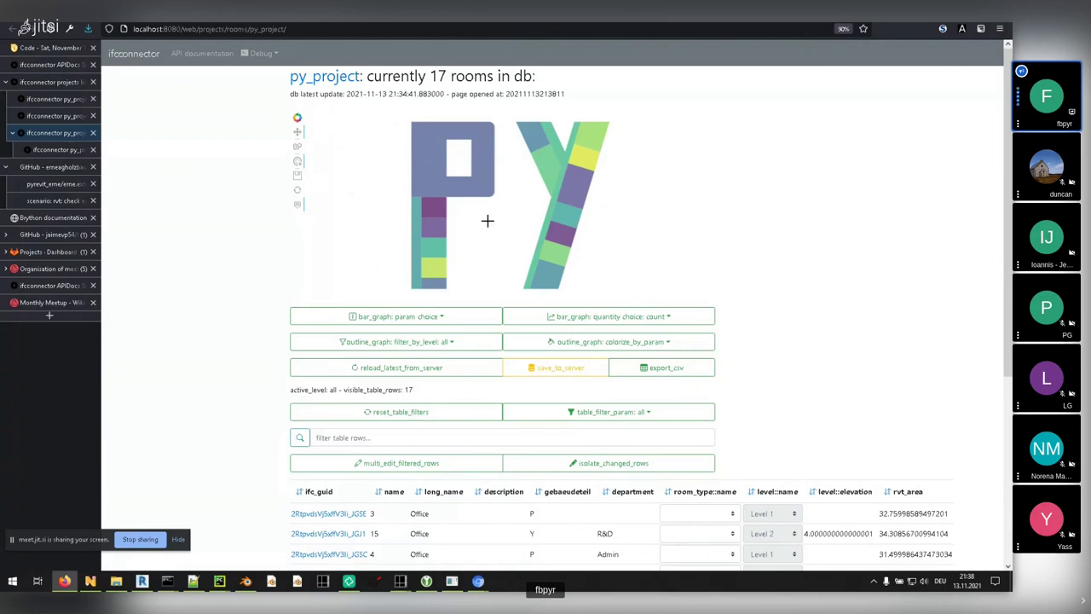
mouse_move(479, 188)
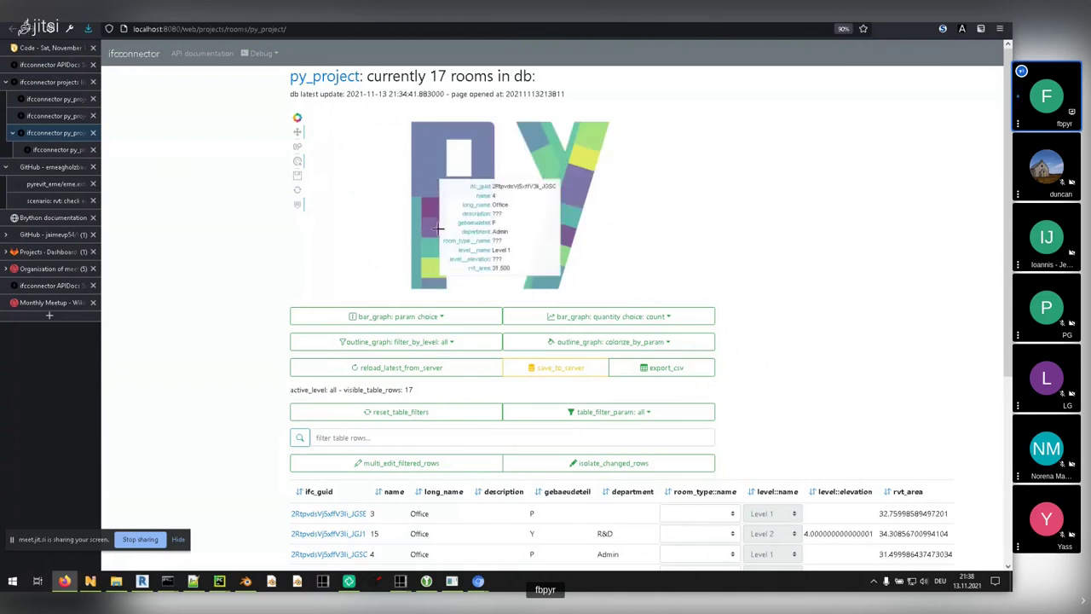
mouse_move(569, 227)
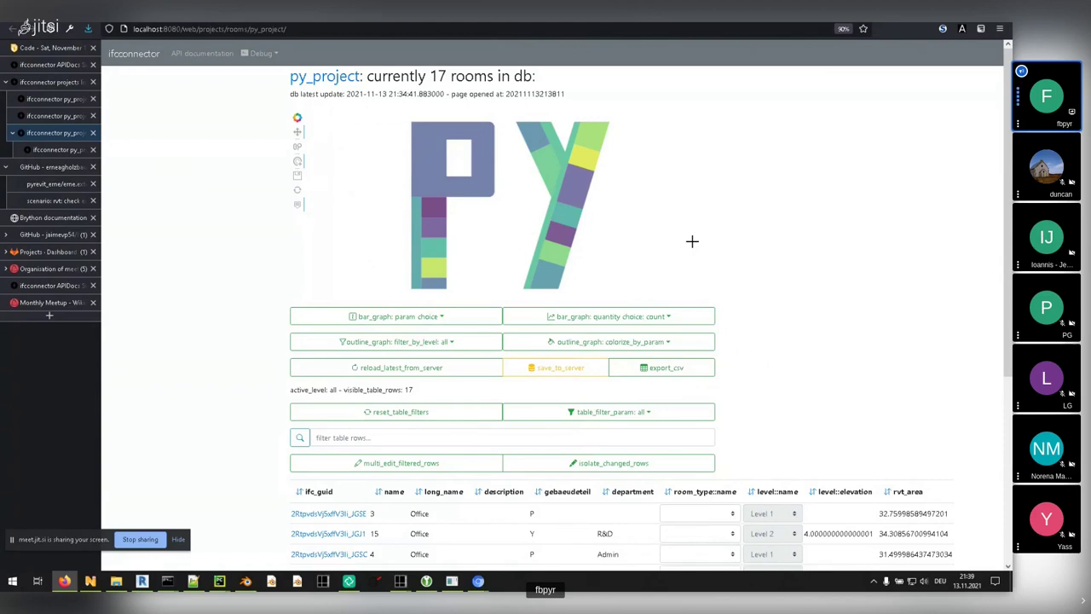
- Replace the outline graph with a bar graph of the room count by long_name
left_click(441, 318)
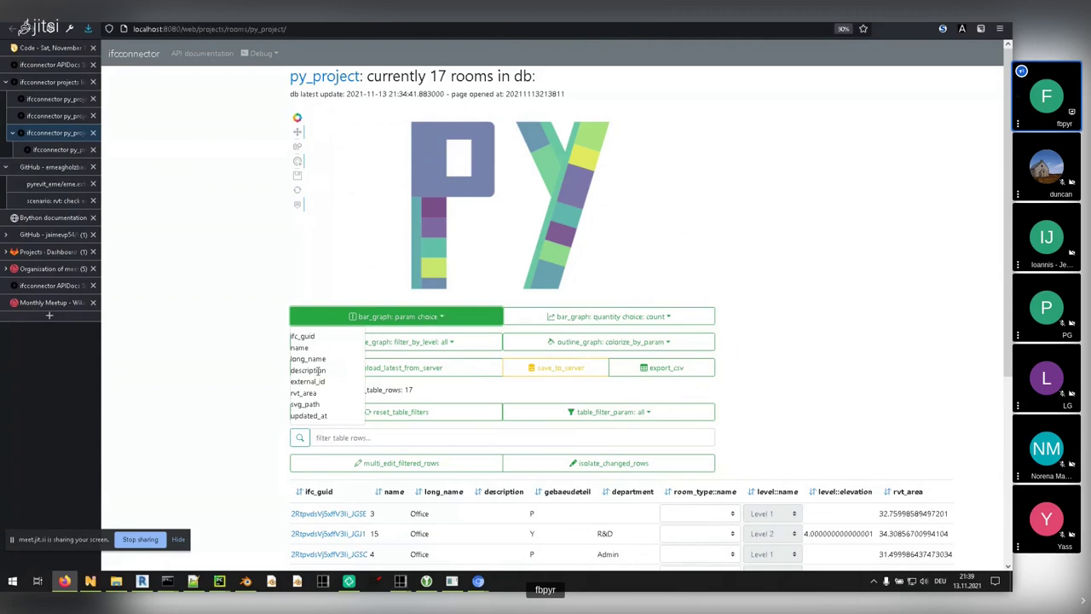
left_click(241, 341)
scroll(237, 311, "down", 2)
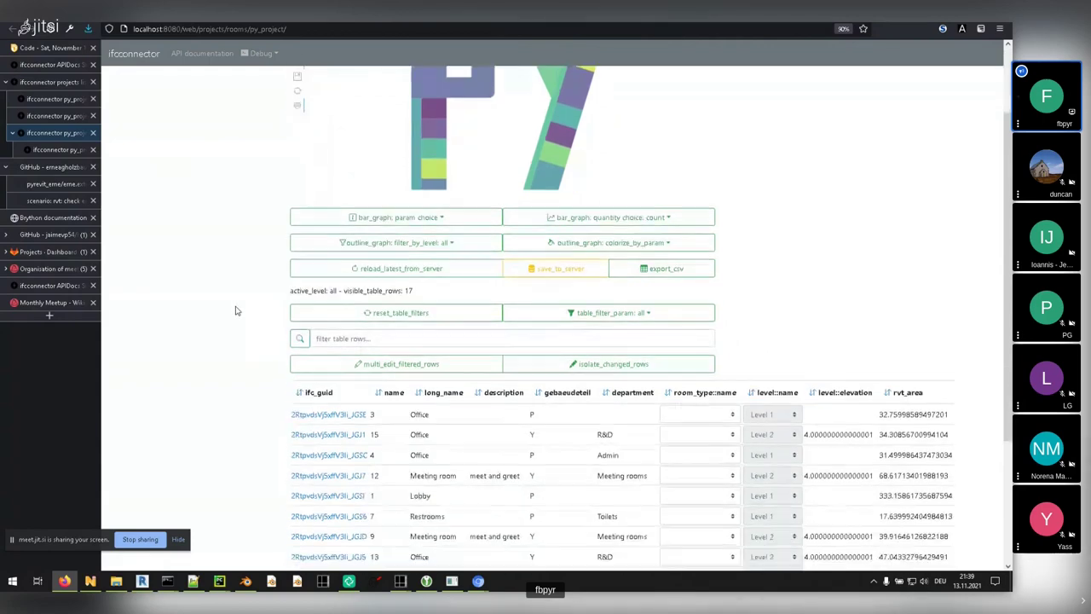
scroll(237, 309, "down", 3)
scroll(236, 309, "up", 4)
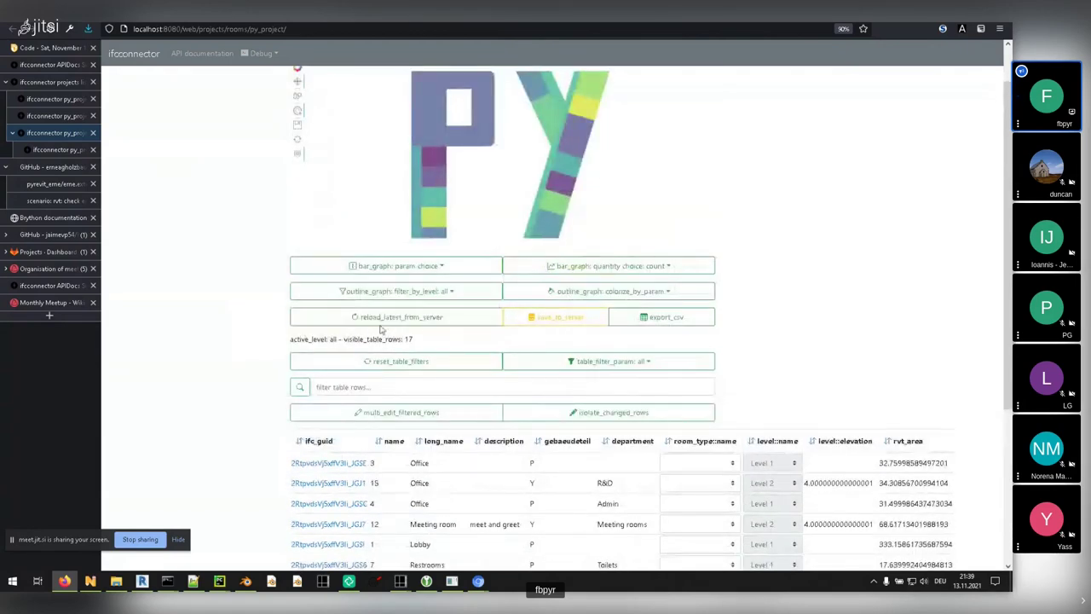
left_click(378, 292)
left_click(373, 268)
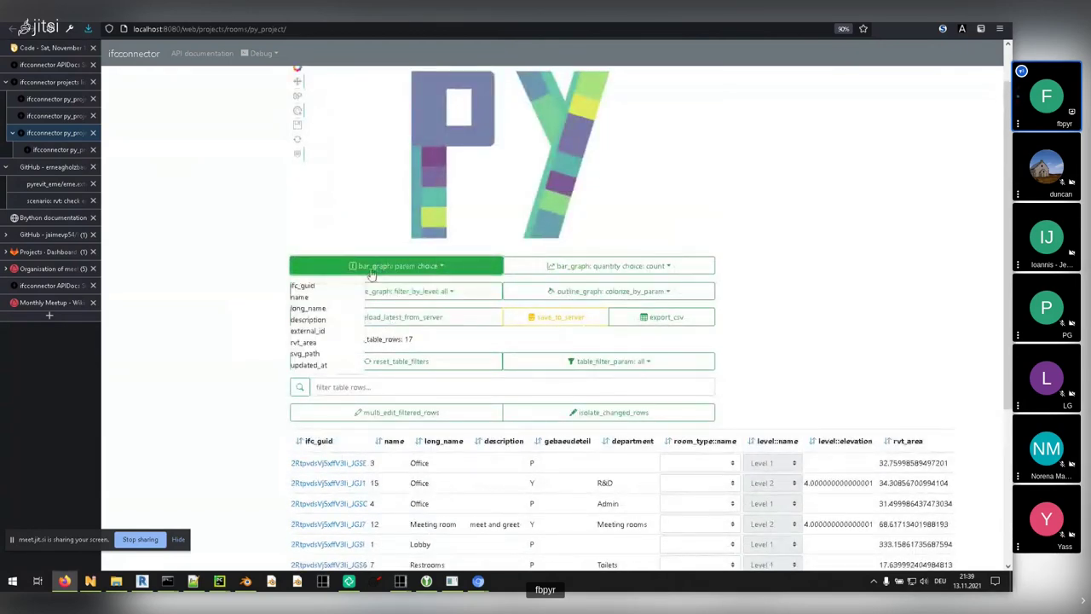
left_click(309, 308)
scroll(209, 295, "up", 1)
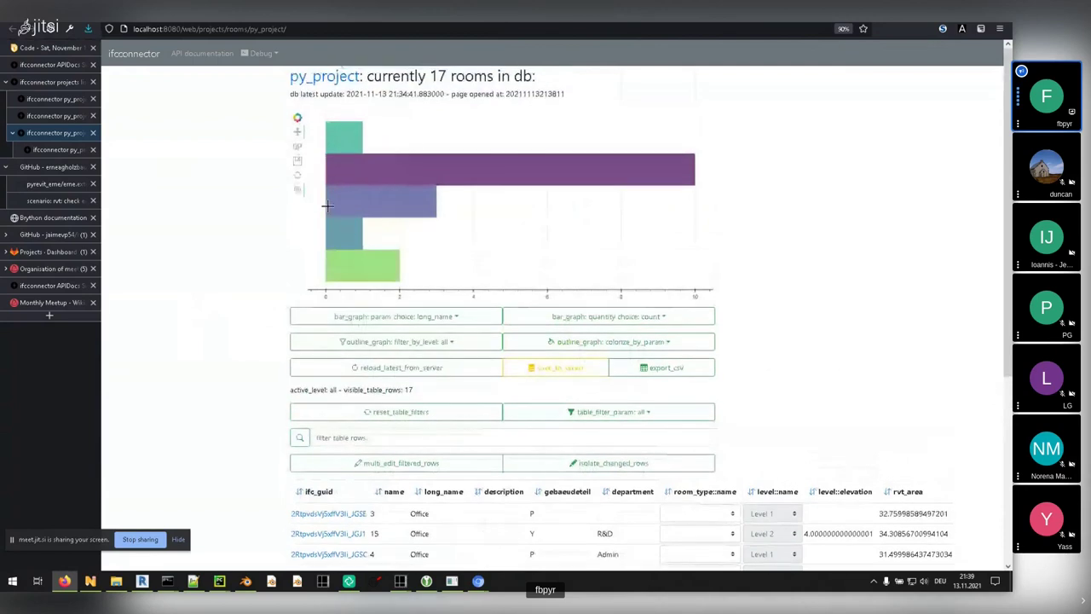
- Inspect the long_name and room count of the individual bars in the bar graph
mouse_move(348, 139)
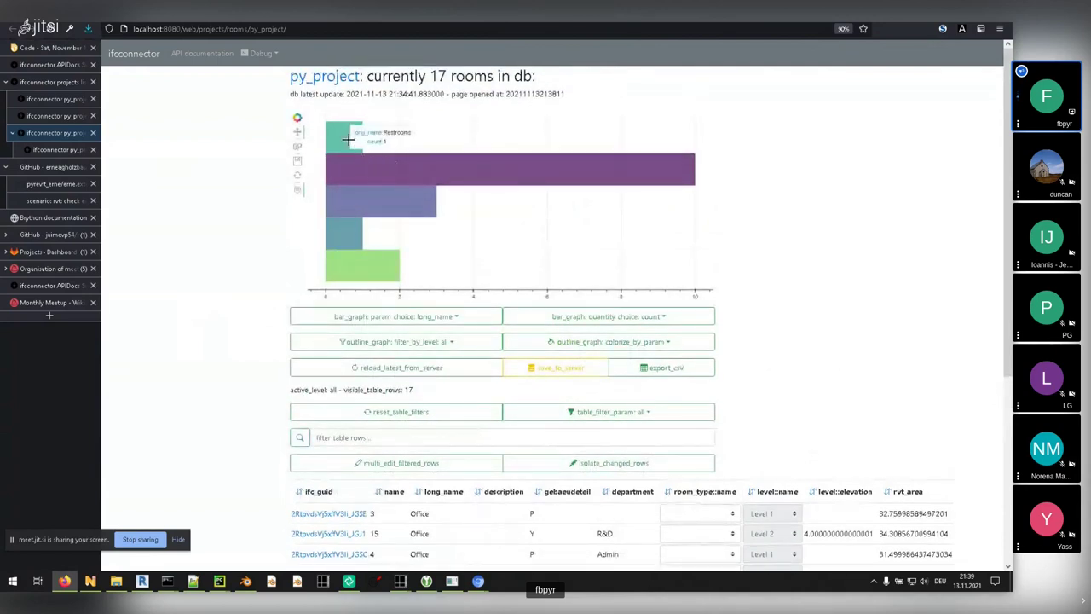
mouse_move(369, 205)
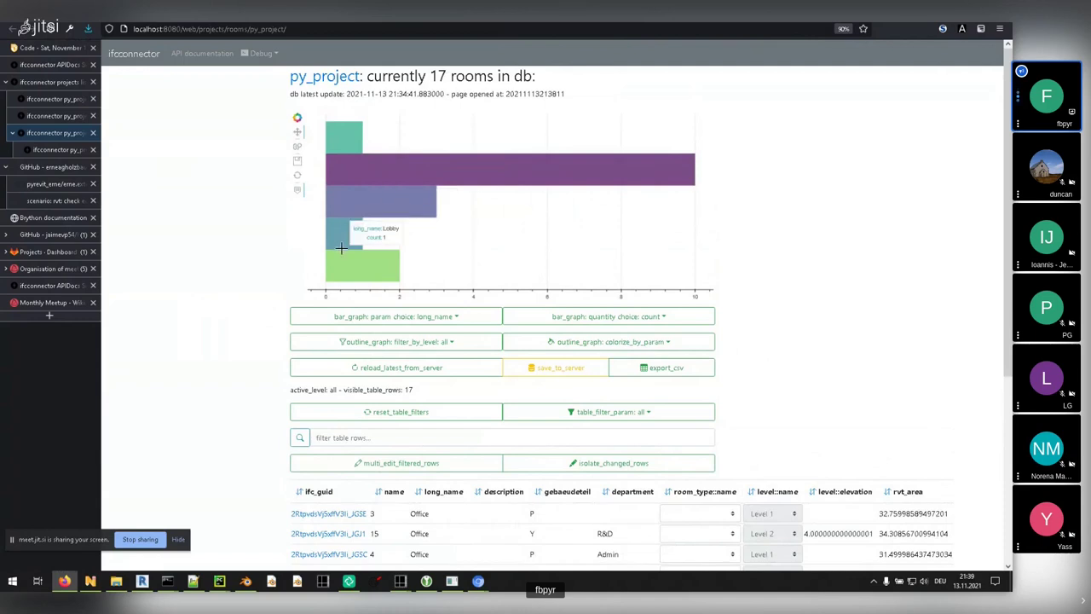
mouse_move(352, 270)
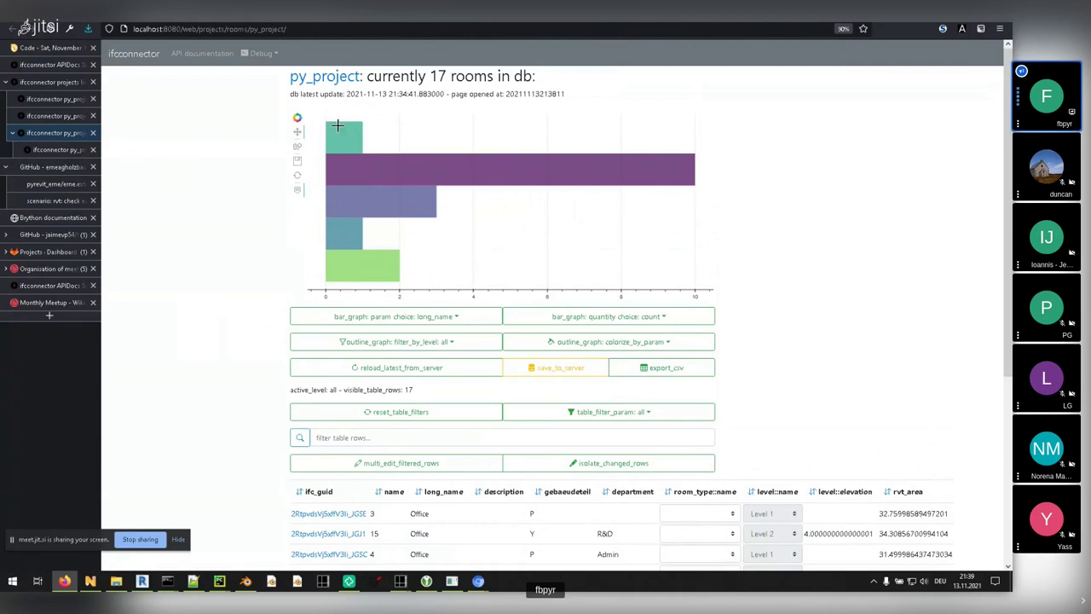
mouse_move(330, 252)
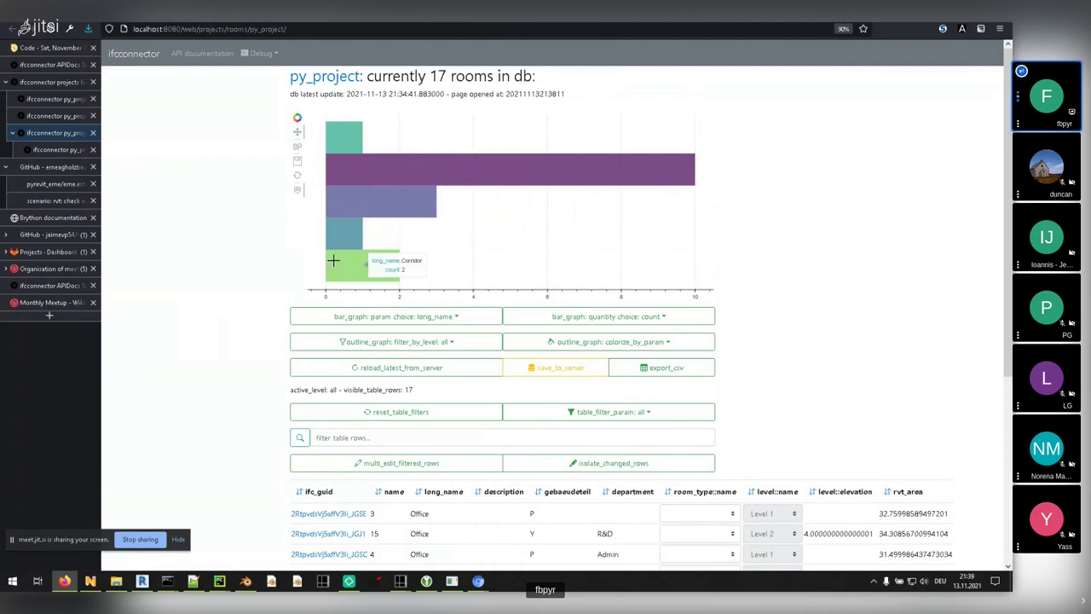
- Check the Office bar's room count and set the bar graph's quantity to rvt_area
mouse_move(402, 170)
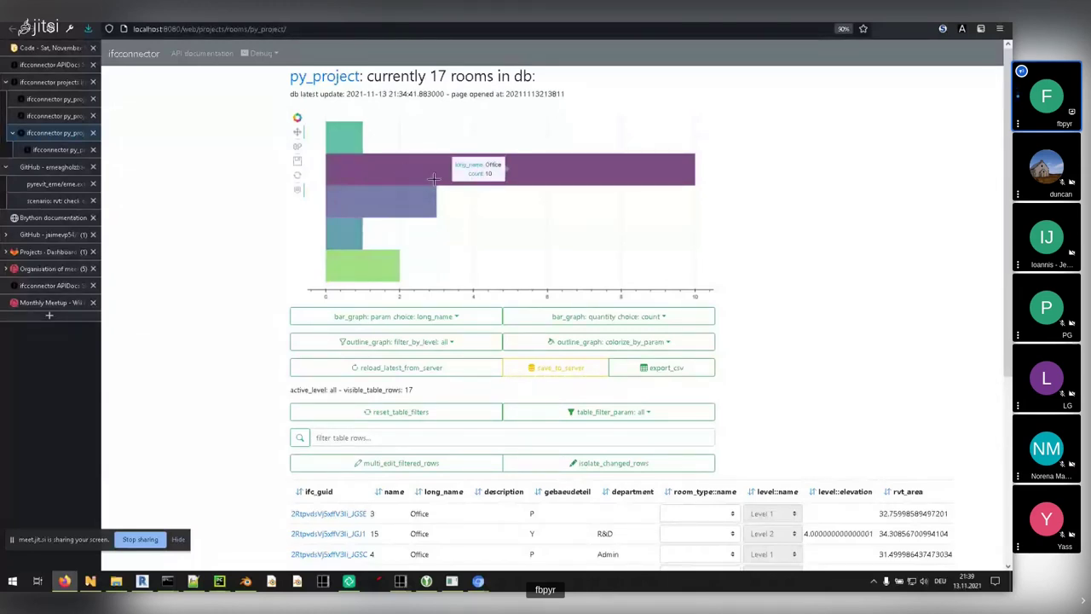
mouse_move(401, 199)
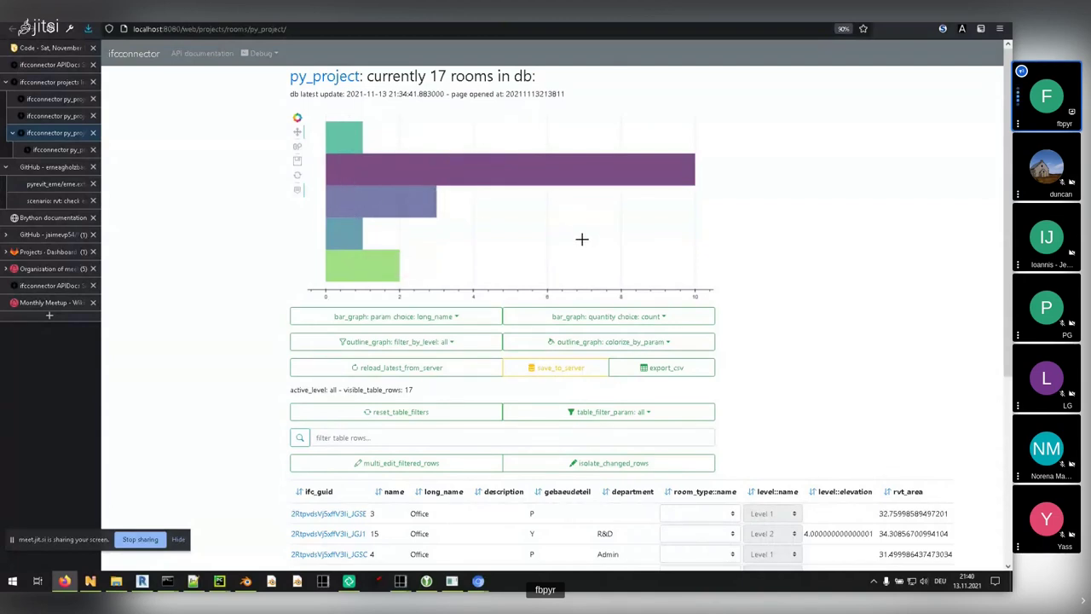
mouse_move(613, 173)
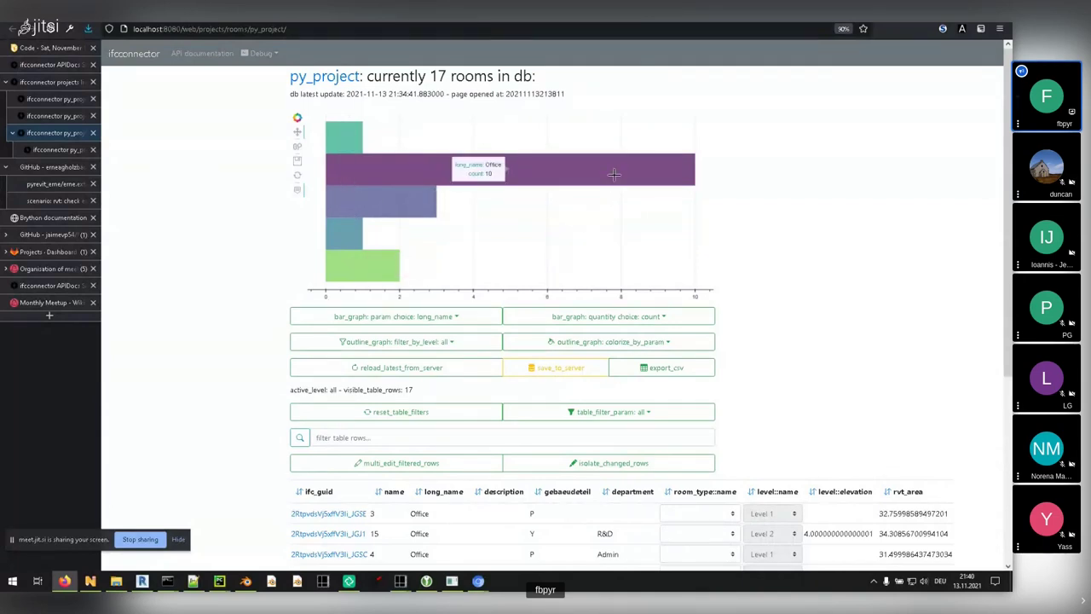
left_click(652, 319)
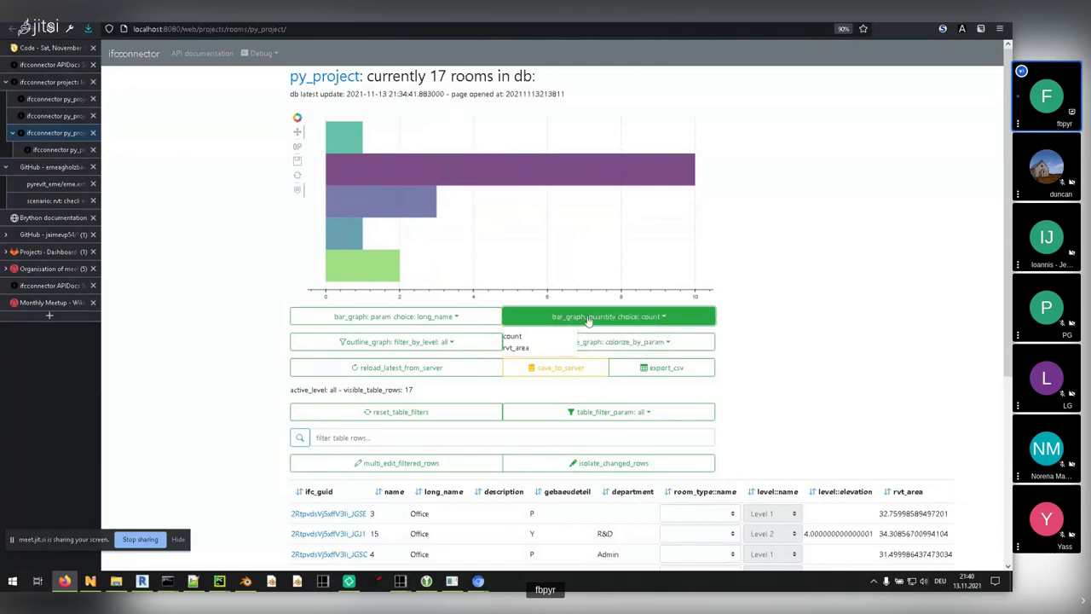
left_click(516, 347)
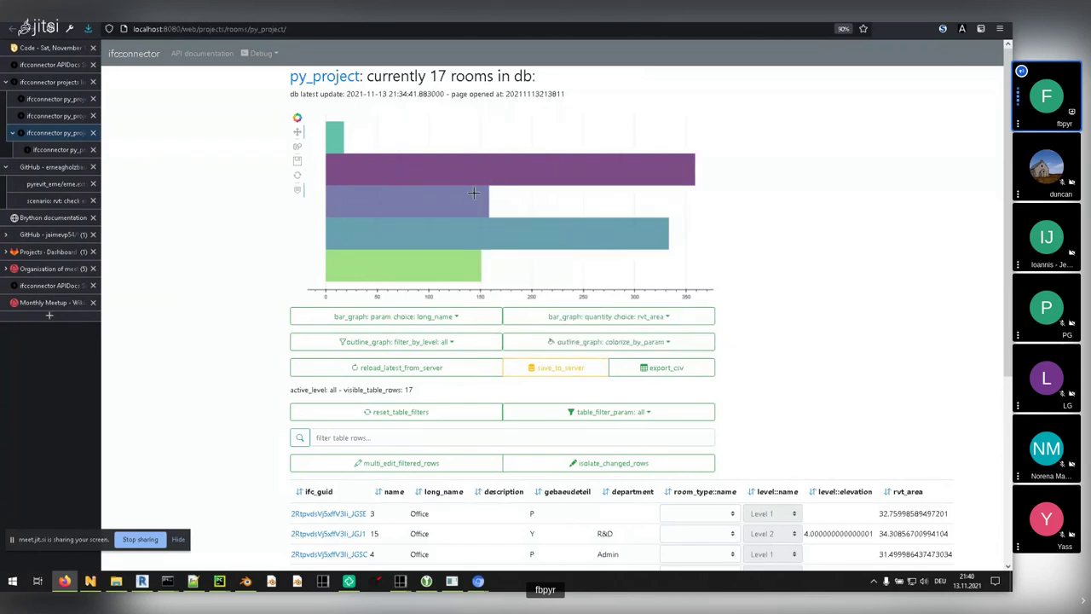
- Examine the rvt_area bars by long_name and the rvt_area values in the room table
mouse_move(438, 203)
mouse_move(453, 249)
scroll(912, 256, "down", 3)
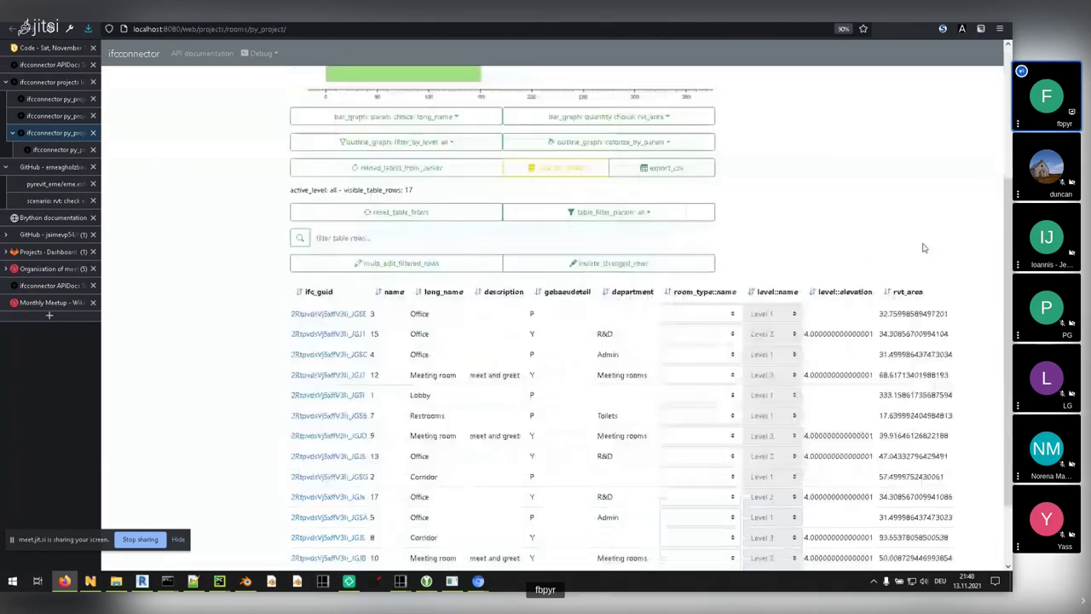
scroll(928, 245, "down", 1)
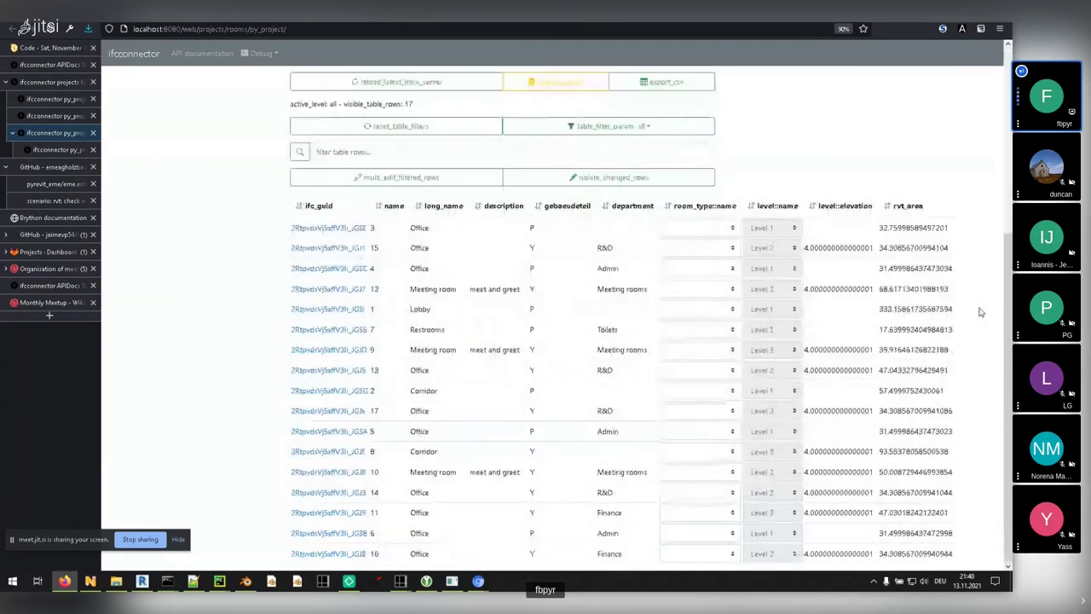
scroll(978, 313, "up", 3)
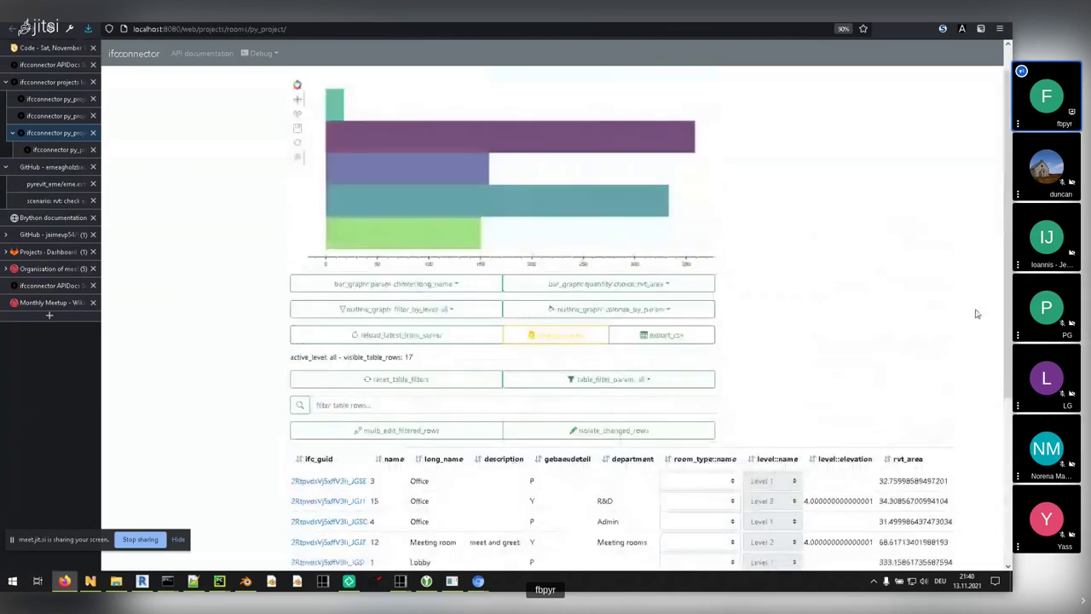
- Open the meetup notes and highlight the pyrvt room data, outline and bar graph entries in the demos list
key("alt+Tab")
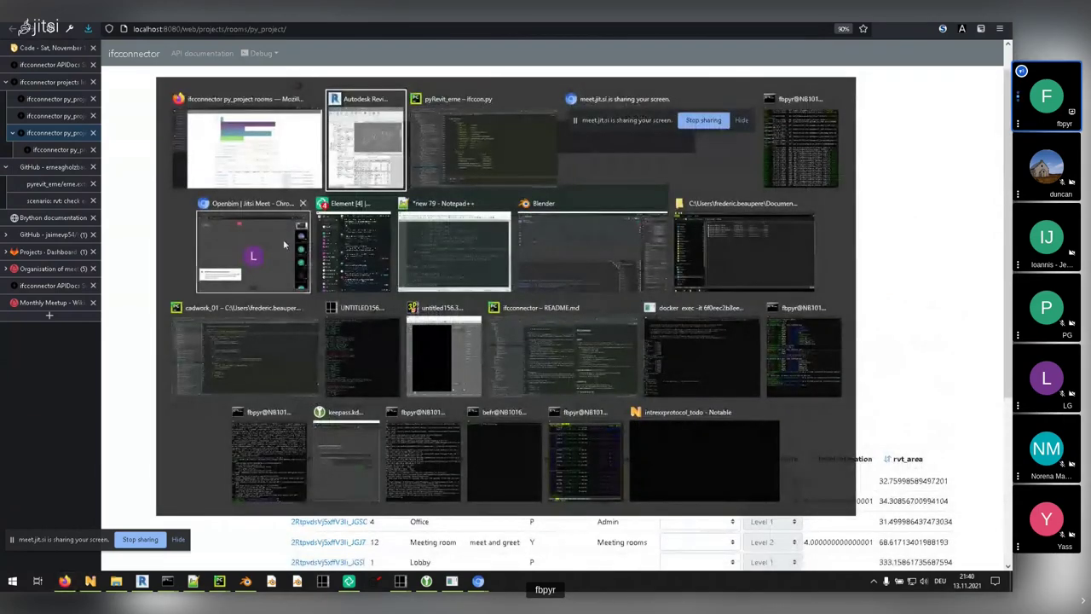
left_click(232, 175)
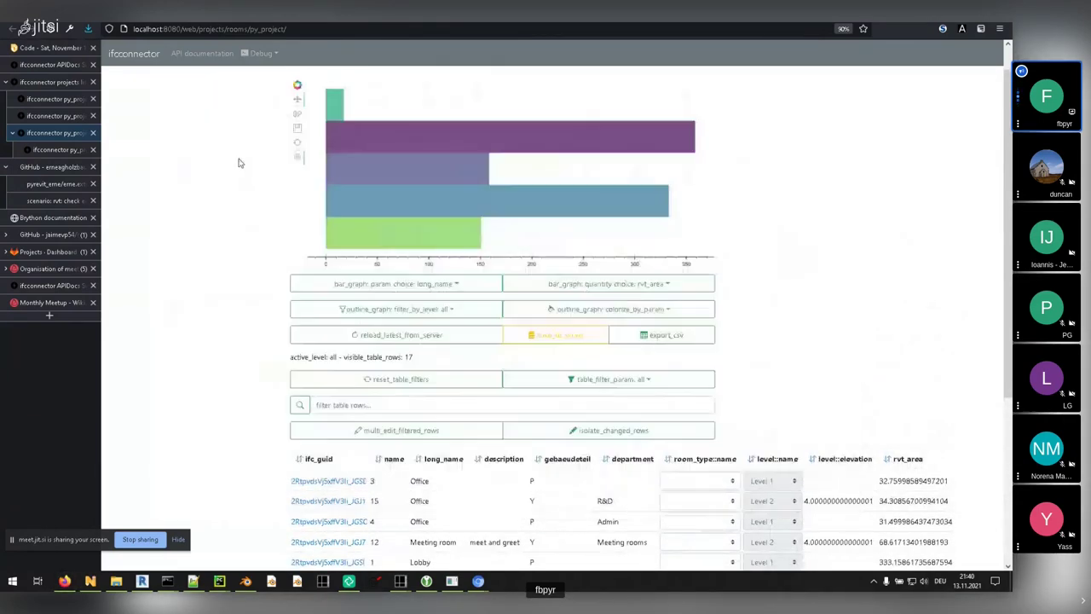
left_click(34, 48)
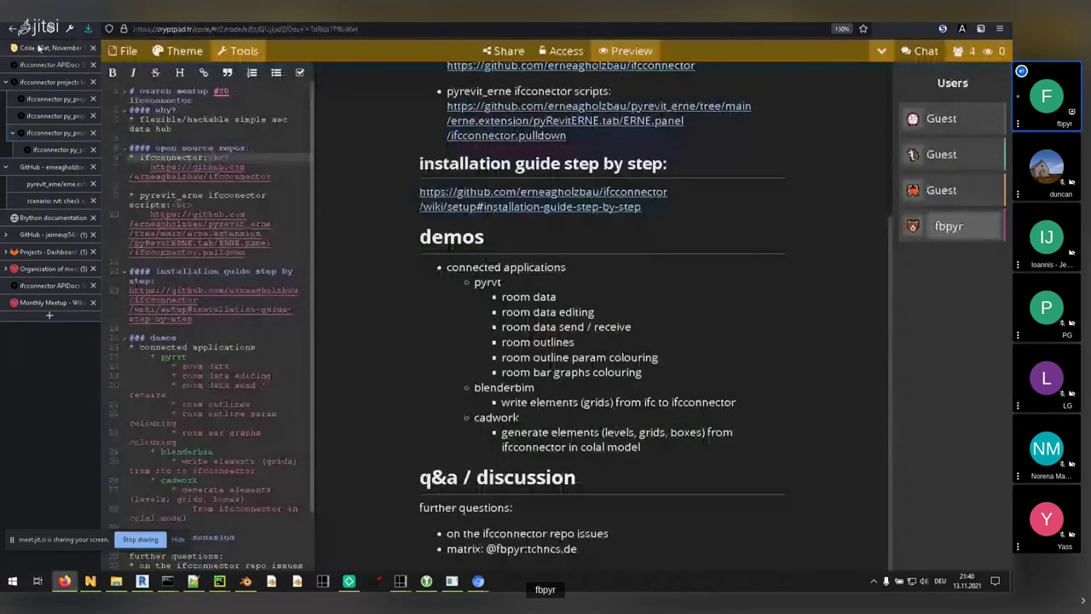
triple_click(554, 297)
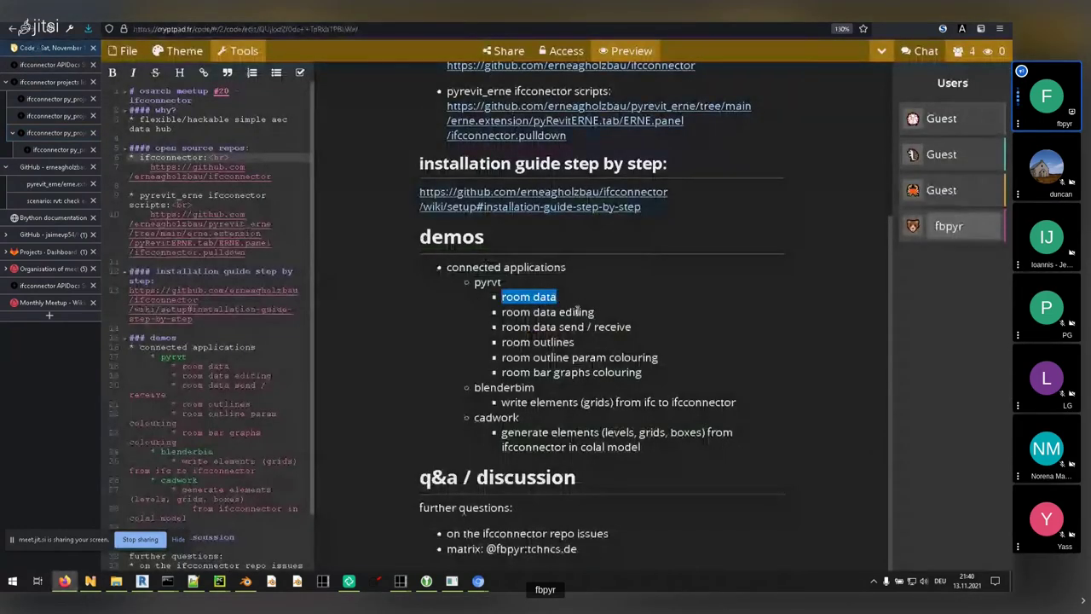
left_click_drag(577, 312, 533, 312)
left_click_drag(602, 327, 537, 342)
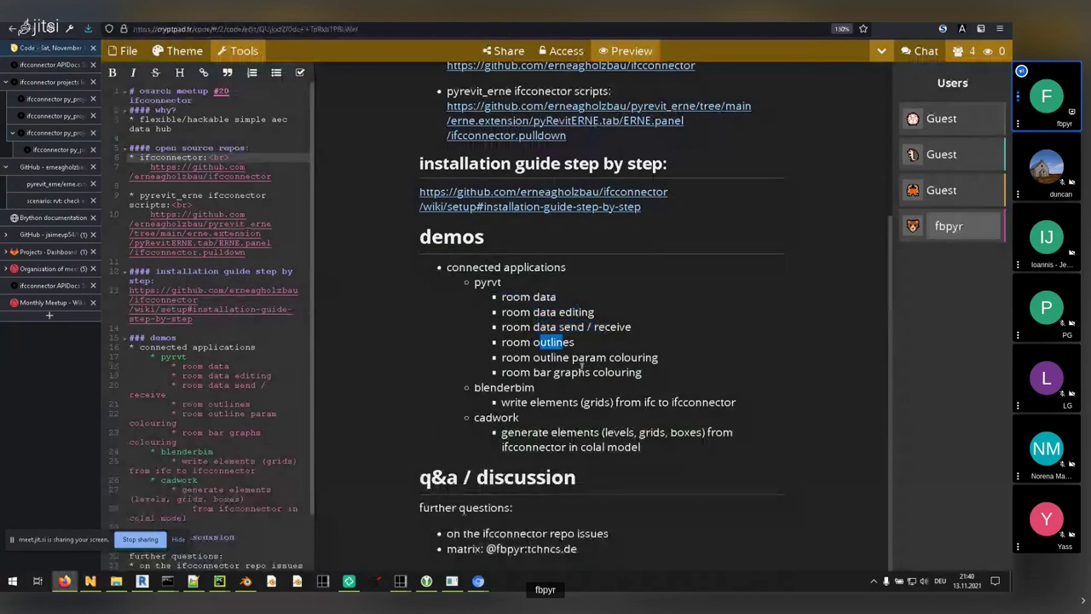
left_click_drag(638, 358, 535, 387)
left_click(615, 375)
- Take a brief look at the Revit 3D view and room schedule and return to the meetup notes
key("alt+Tab")
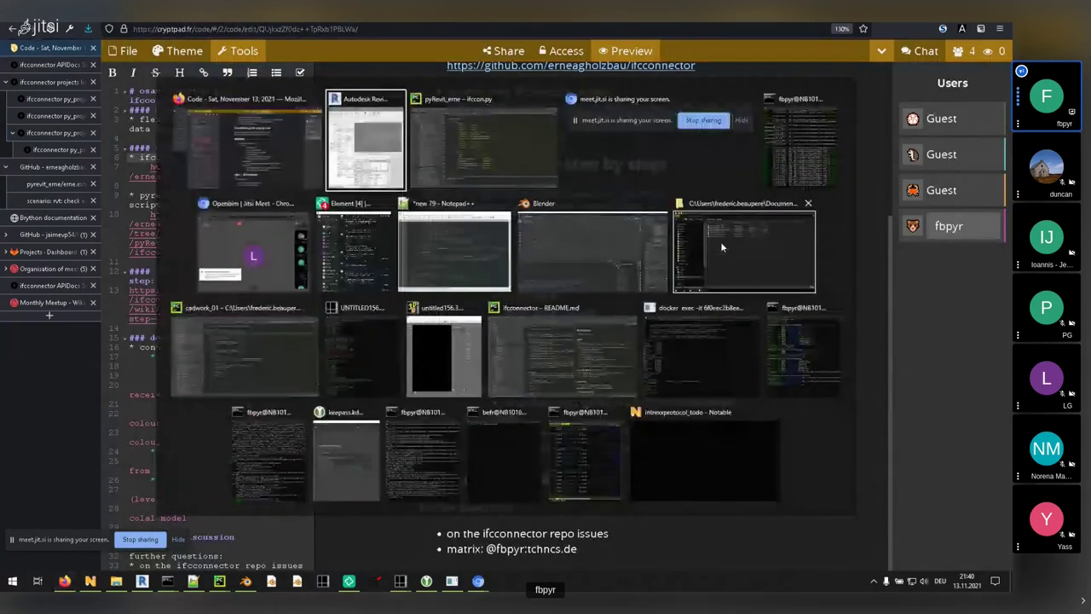
left_click(378, 149)
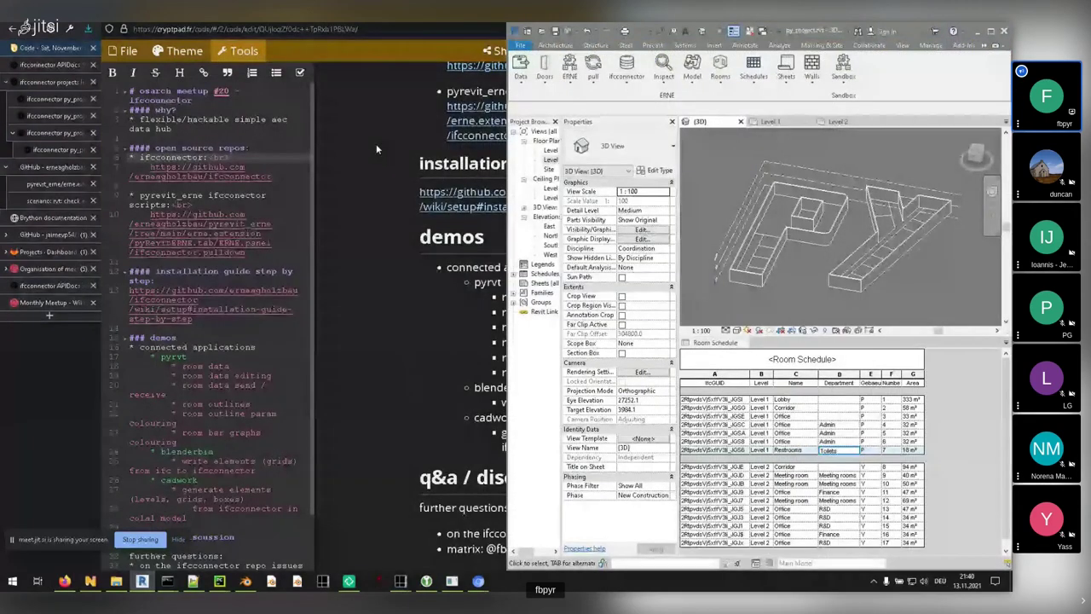
key("alt+Tab")
left_click(355, 161)
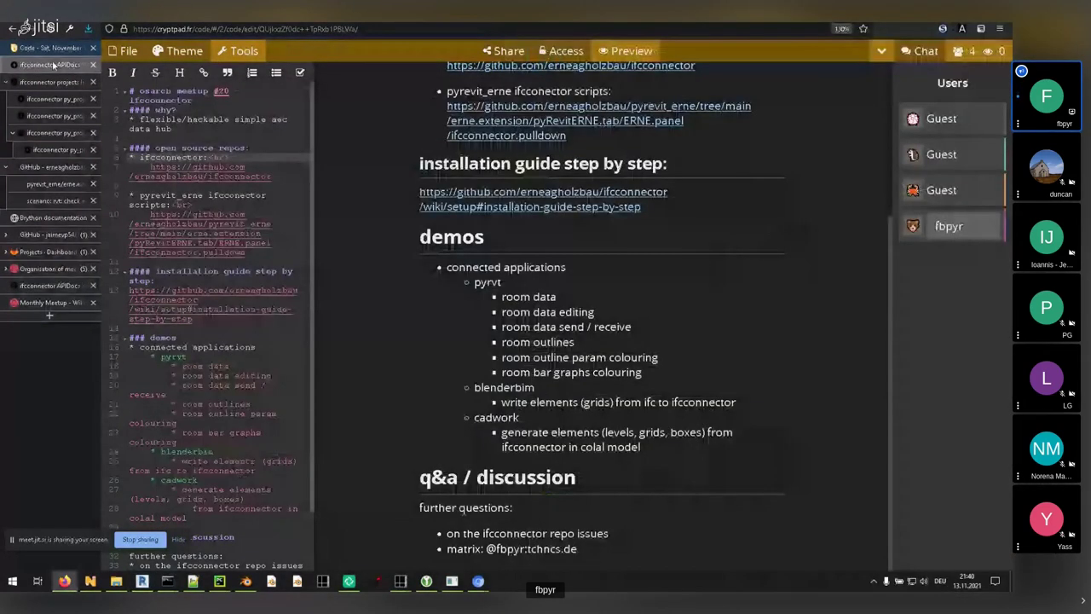
- Open the ifcconnector projects listing and examine the test project's description and element categories
left_click(51, 81)
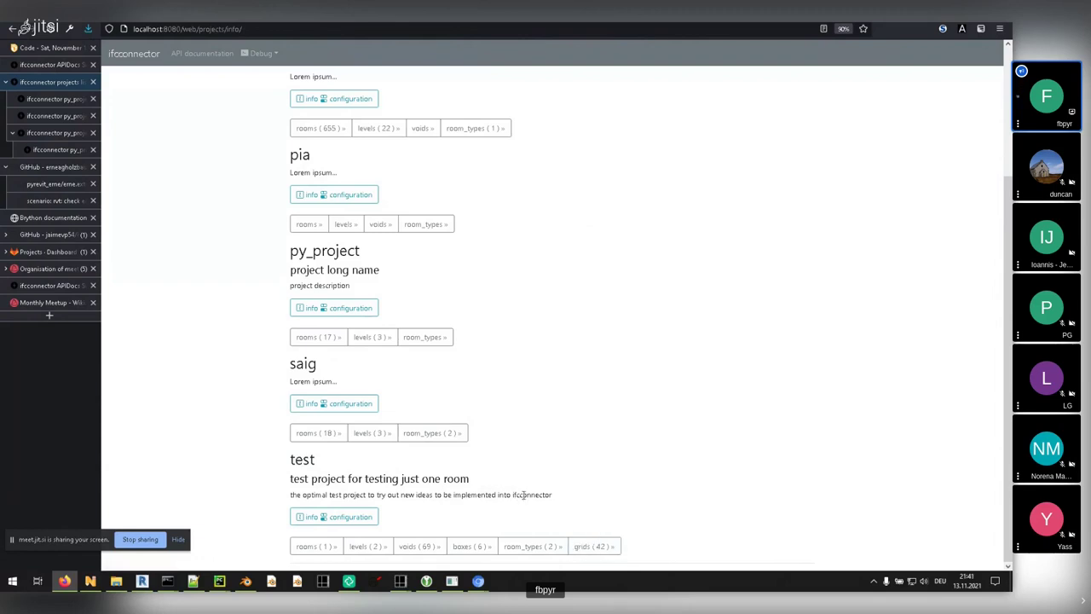
left_click_drag(525, 495, 468, 495)
left_click(552, 544)
- Switch to Blender and inspect the imported IFC grid axes from several angles
mouse_move(249, 571)
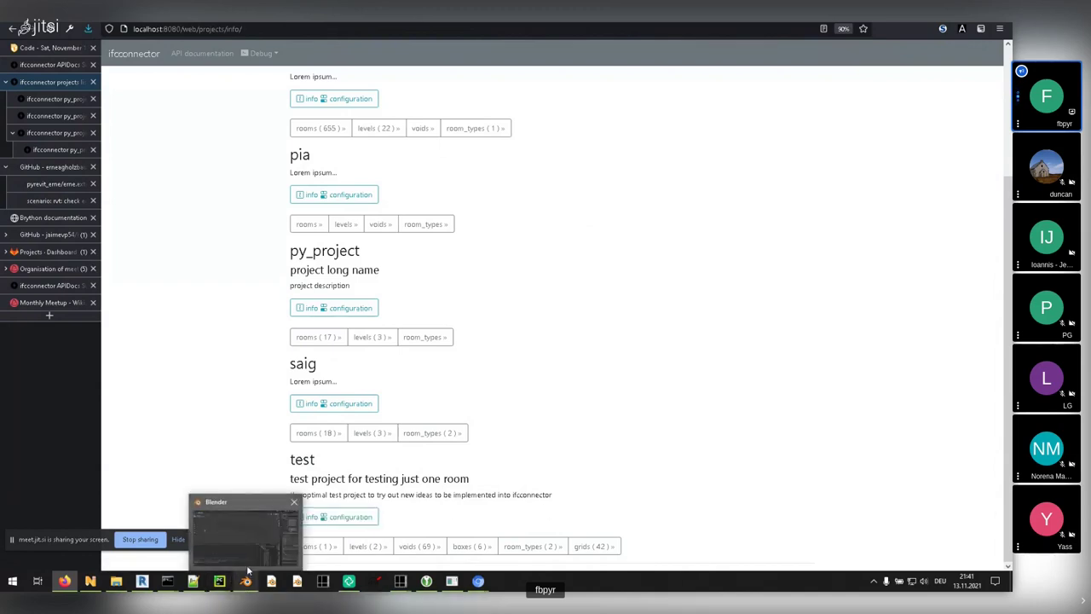
left_click(250, 551)
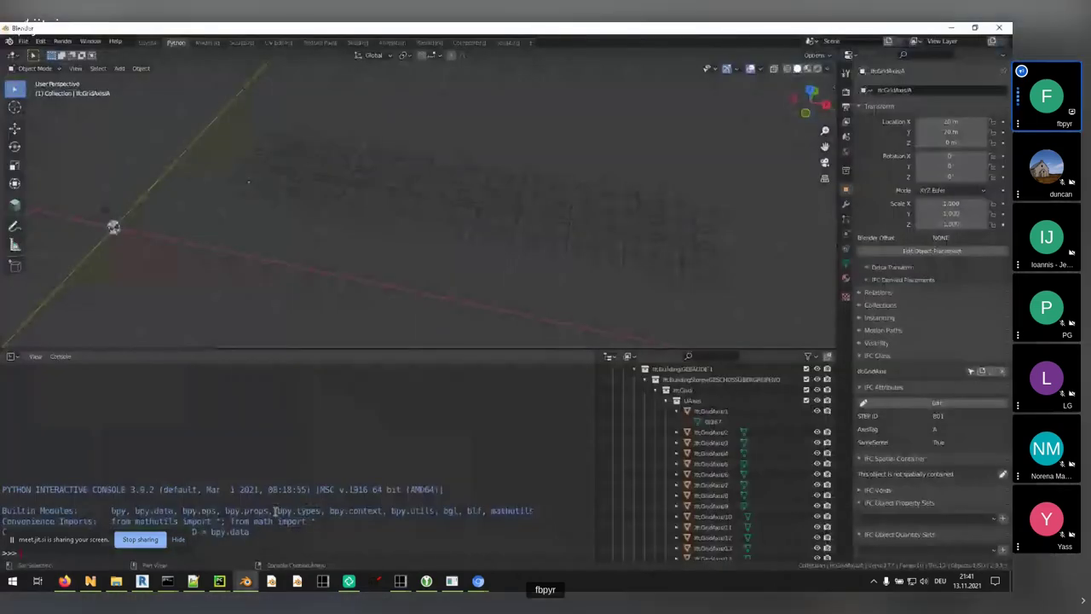
middle_click_drag(358, 264, 414, 247)
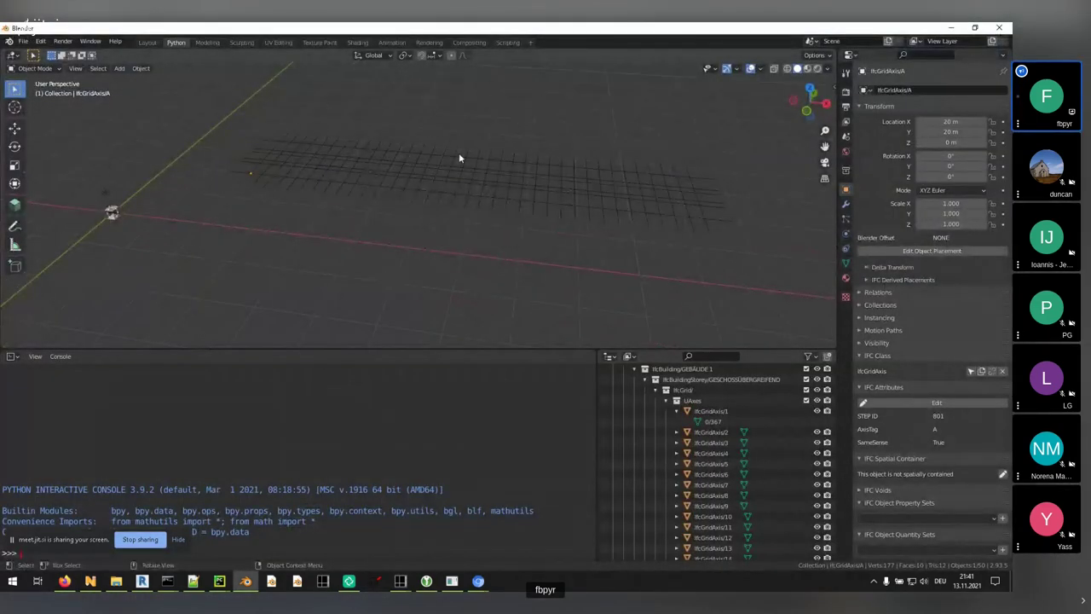
middle_click_drag(505, 158, 697, 269)
left_click_drag(757, 292, 324, 175)
left_click(475, 242)
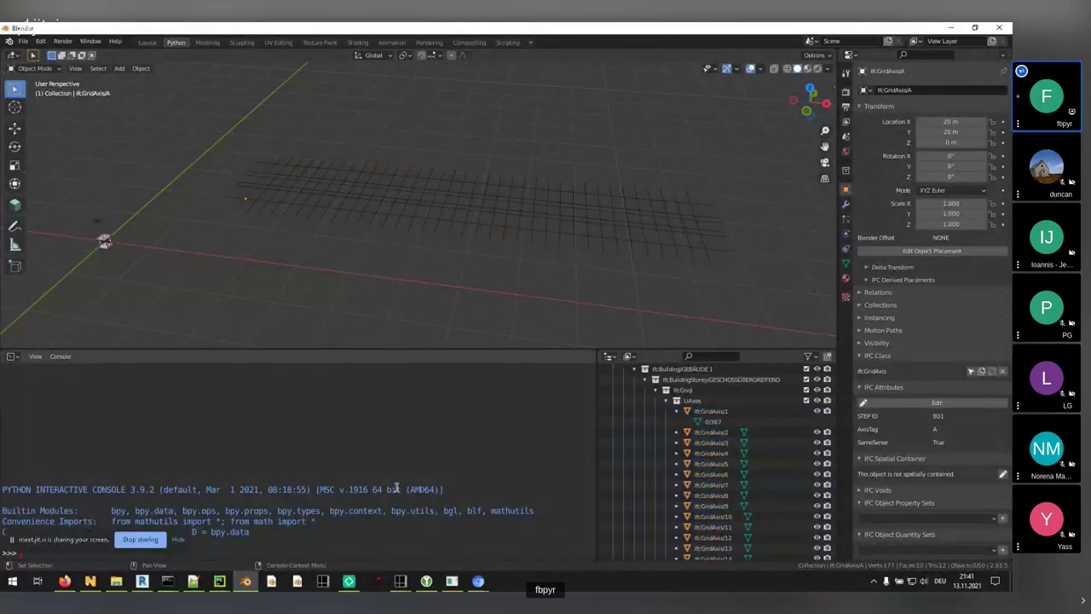
key("alt+Tab")
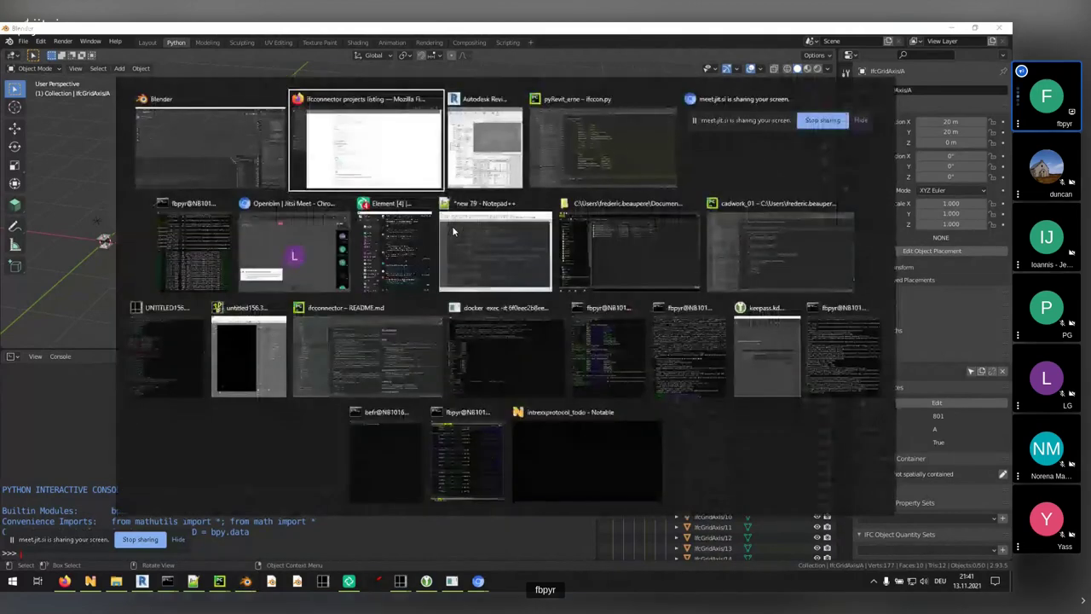
key("Escape")
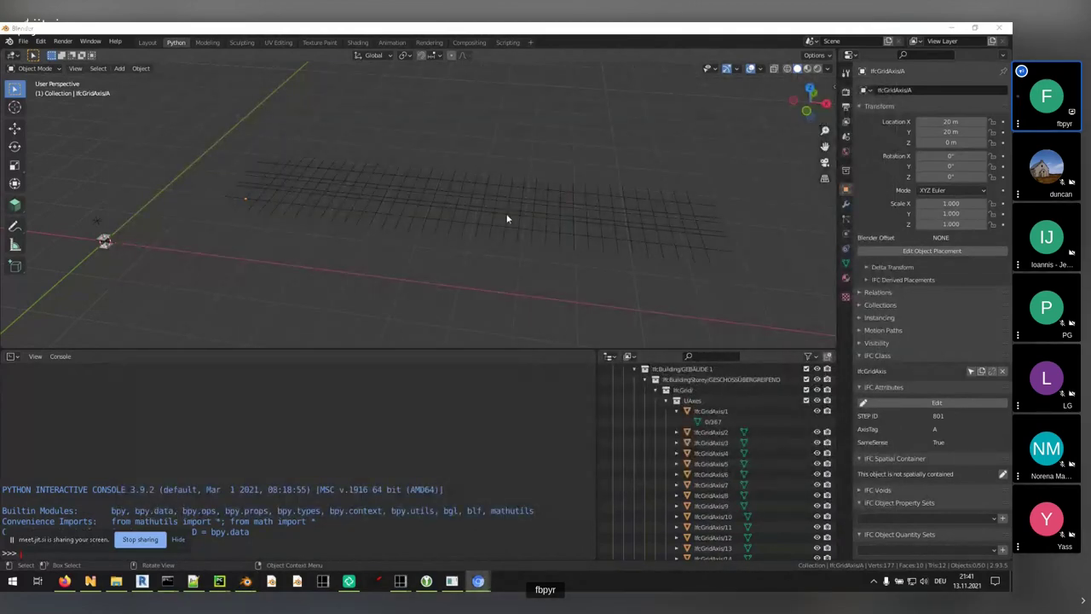
- Return to the browser, open the ifcconnector API docs, collapse the Get Rooms endpoint and find the api_grids section
key("alt+Tab")
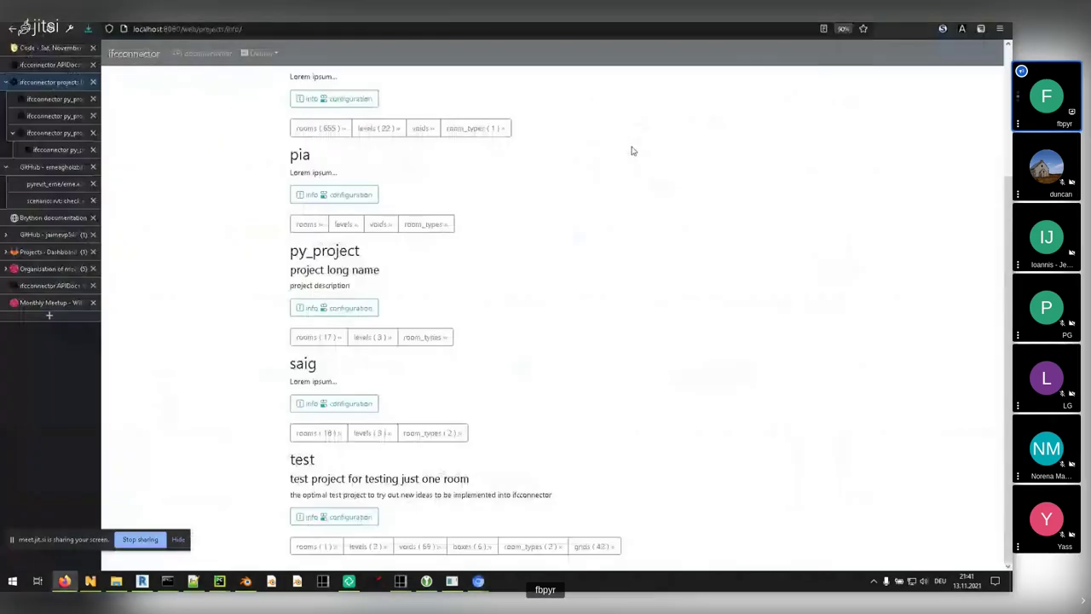
left_click(632, 151)
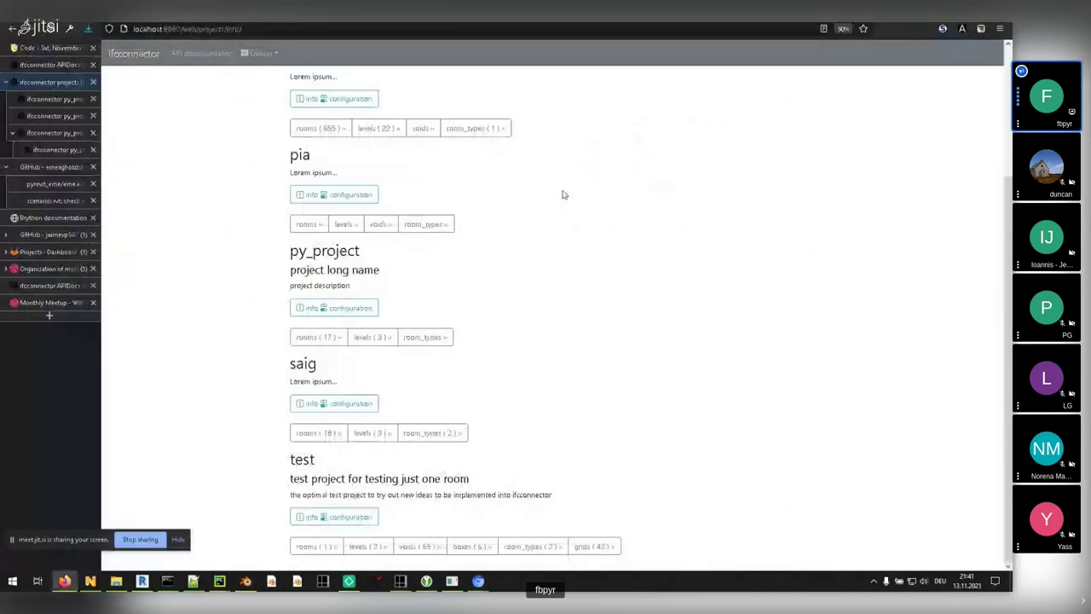
left_click(44, 65)
scroll(158, 205, "up", 5)
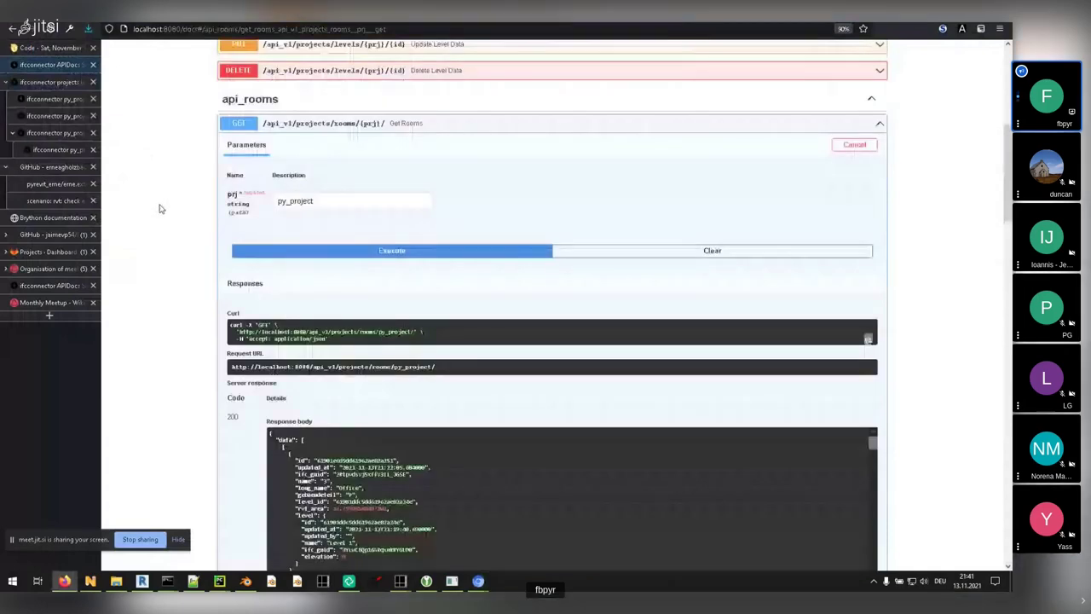
left_click(248, 225)
scroll(180, 226, "down", 5)
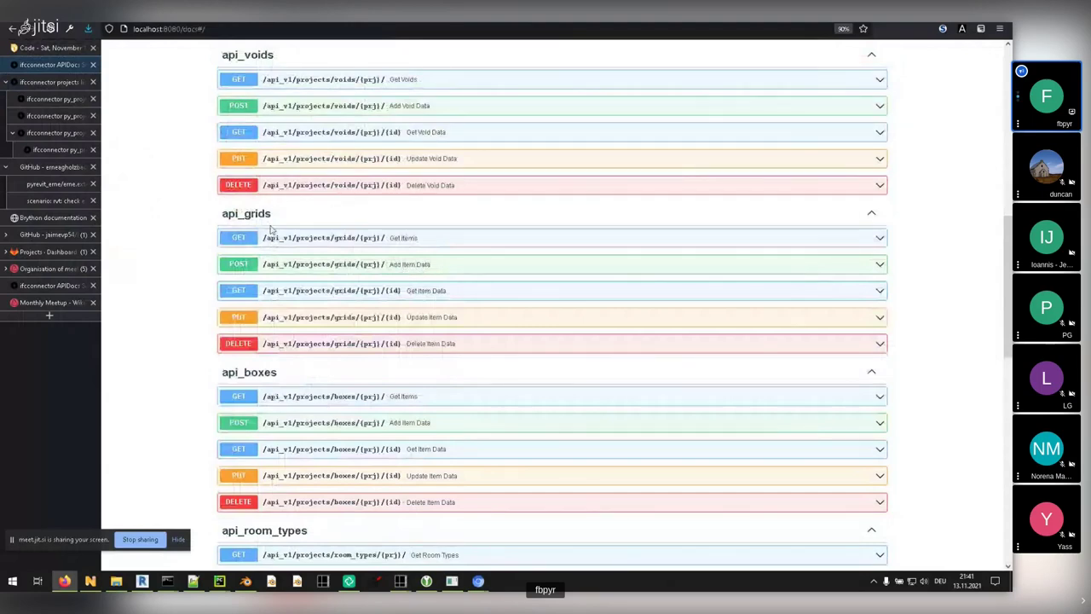
- Expand the api_grids POST endpoint for adding item data, enable trying it out and set prj to test
left_click(248, 266)
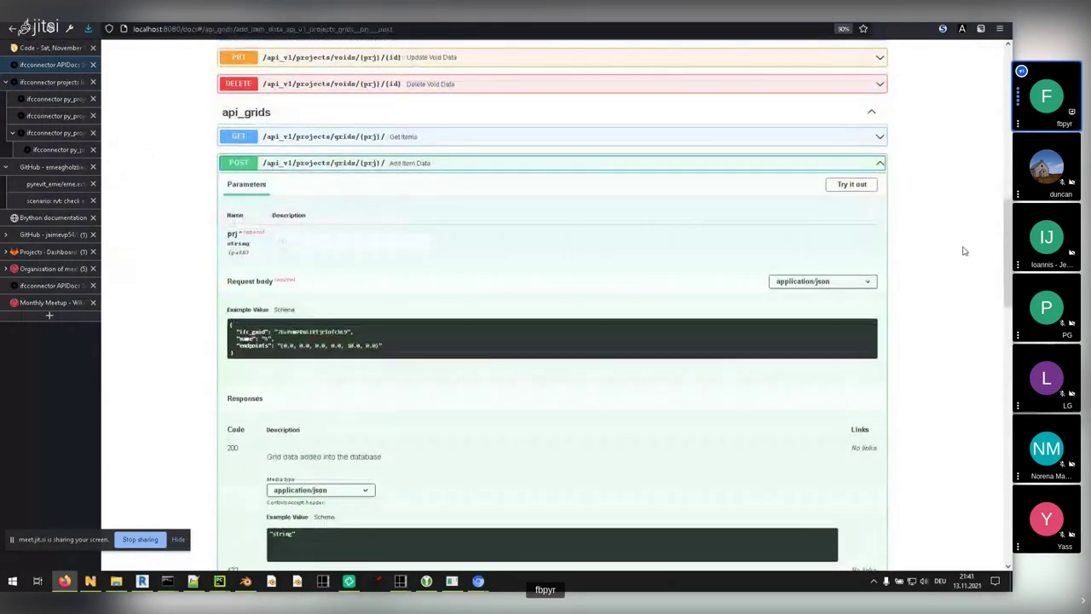
left_click(859, 185)
left_click(305, 243)
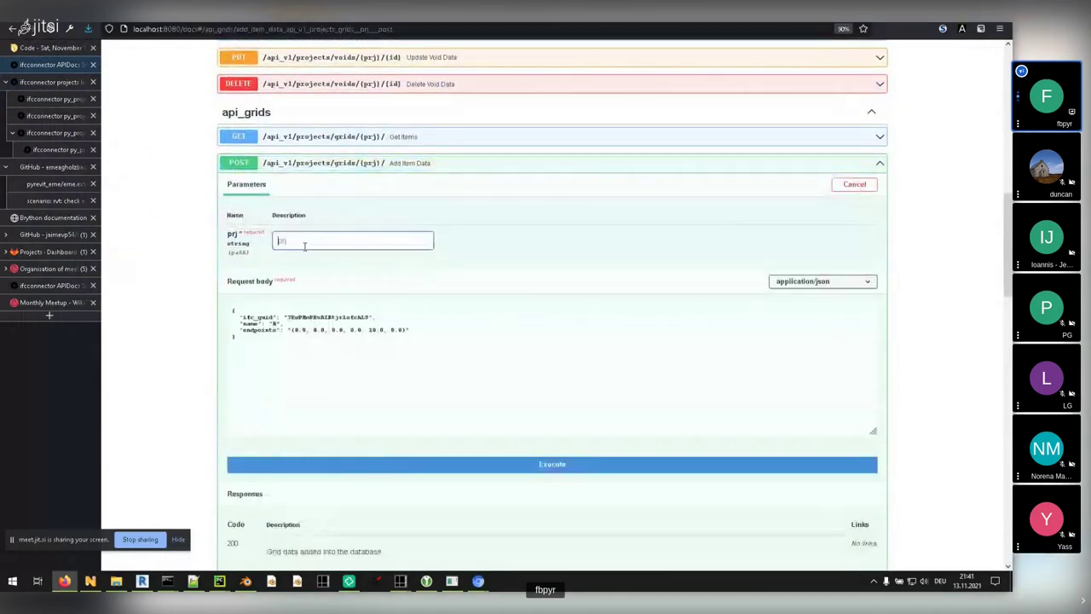
type("test")
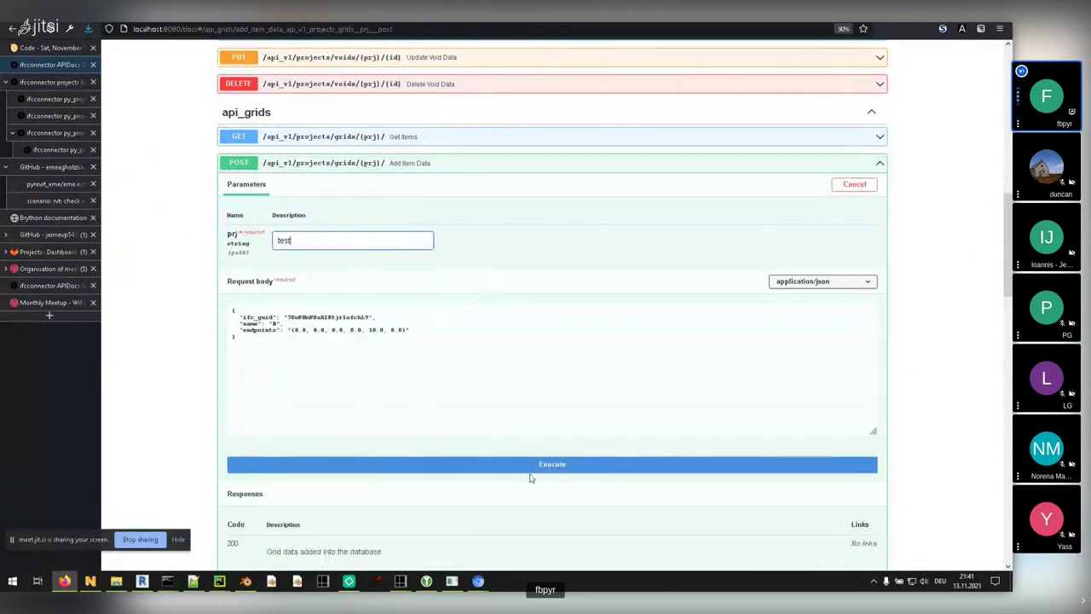
- Examine the example grid request body, collapse the endpoint and look over the remaining endpoints and schemas
left_click(264, 350)
key("ctrl+a")
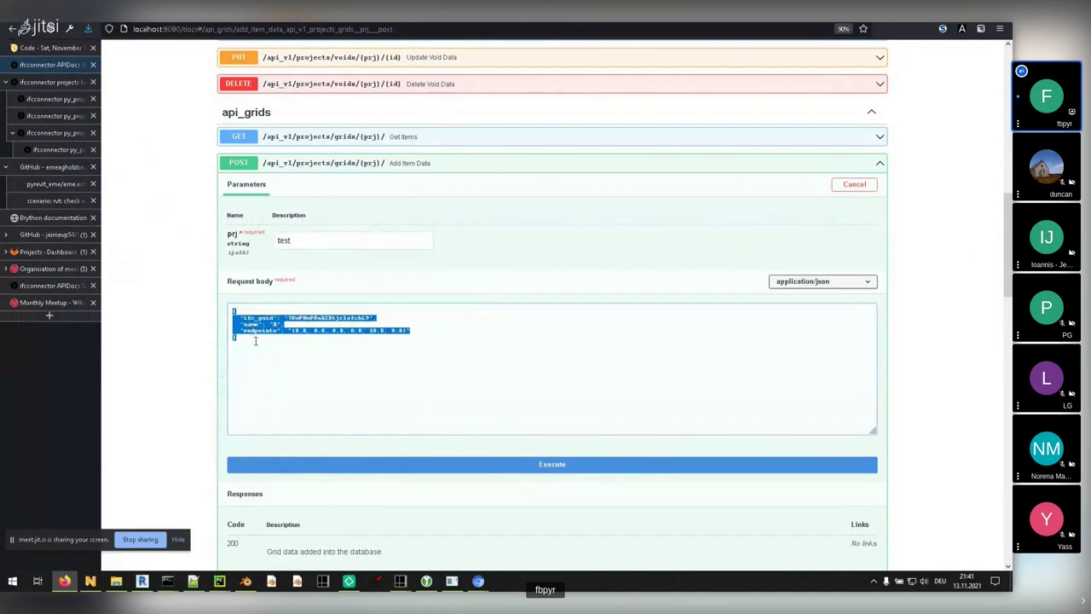
left_click(240, 356)
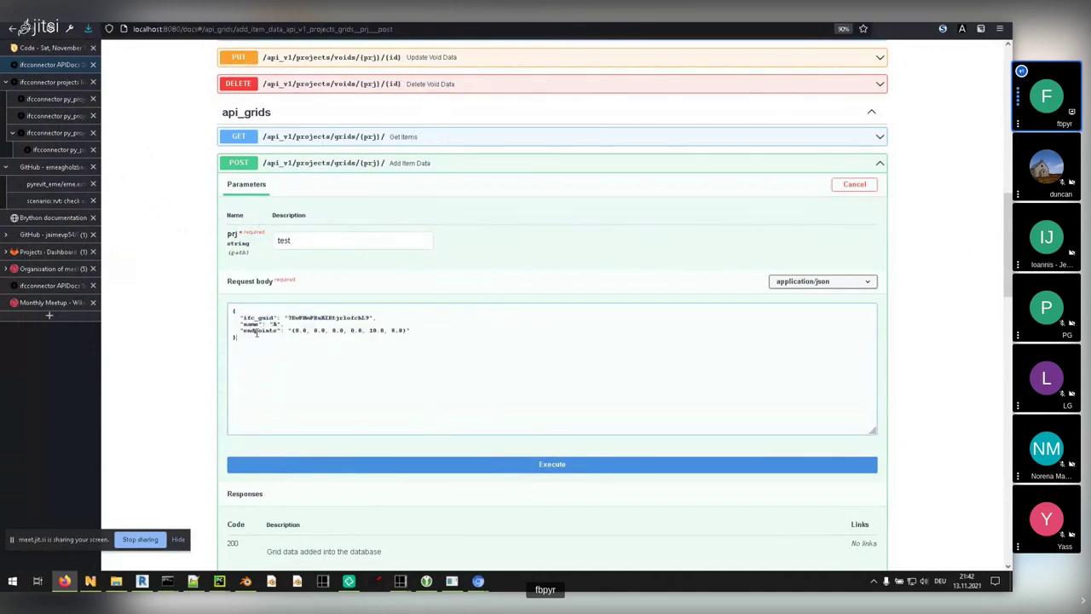
left_click_drag(254, 343, 232, 310)
left_click(260, 350)
left_click_drag(249, 349, 212, 296)
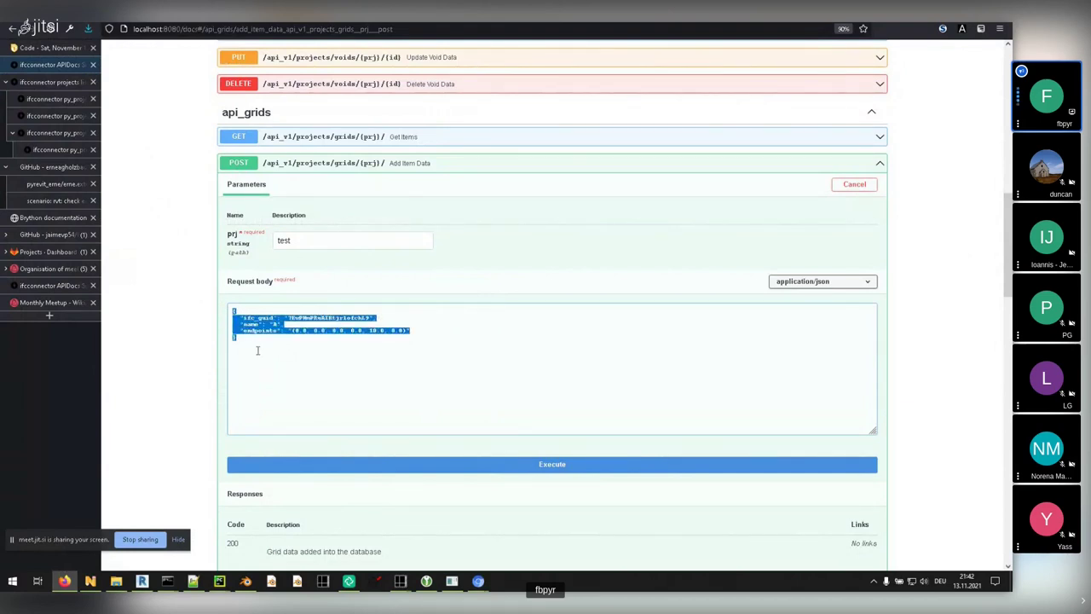
left_click(350, 163)
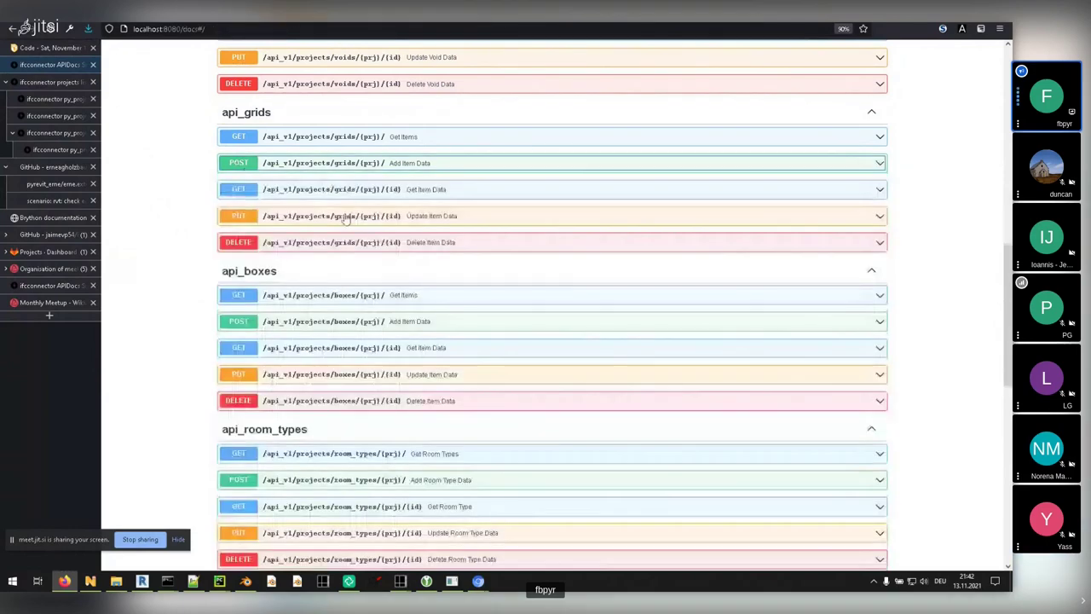
scroll(366, 205, "down", 10)
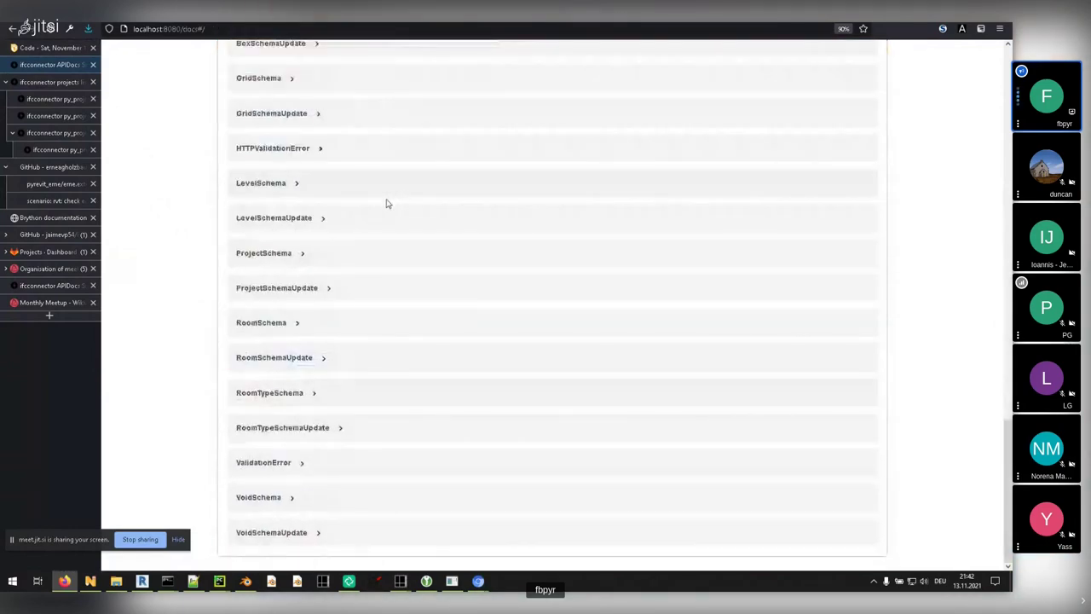
- Expand GridSchema in the Schemas section and examine its ifc_guid and endpoints fields
scroll(349, 355, "up", 2)
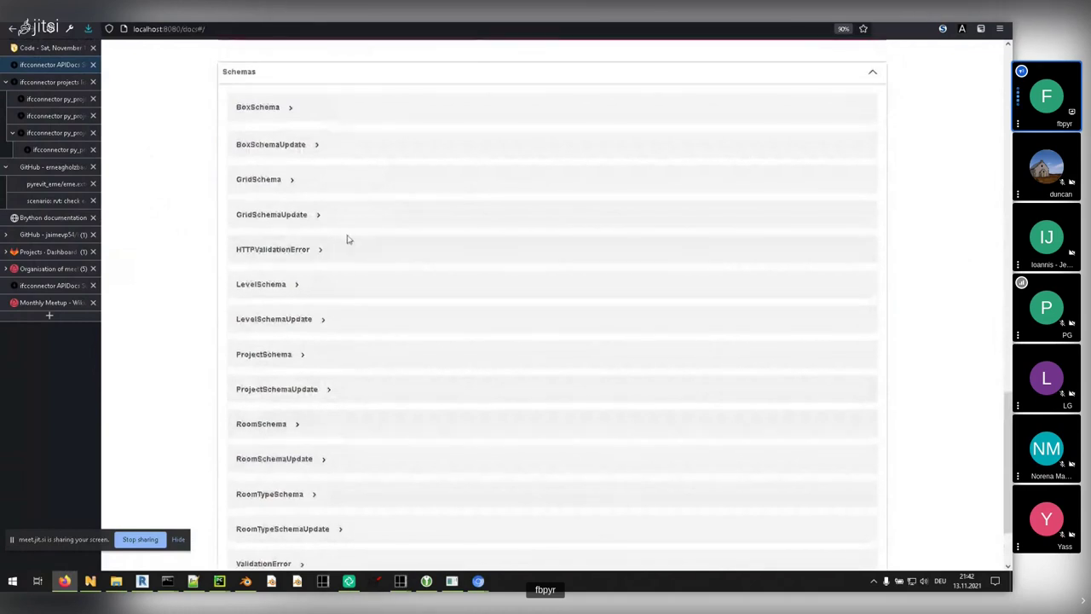
left_click(266, 182)
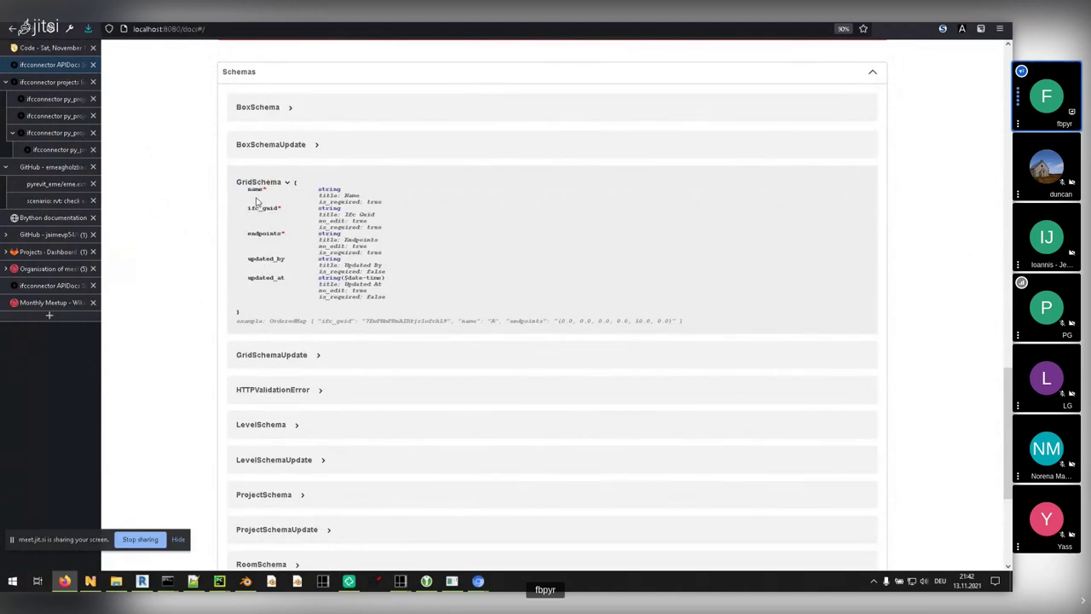
left_click_drag(282, 209, 273, 234)
left_click(283, 213)
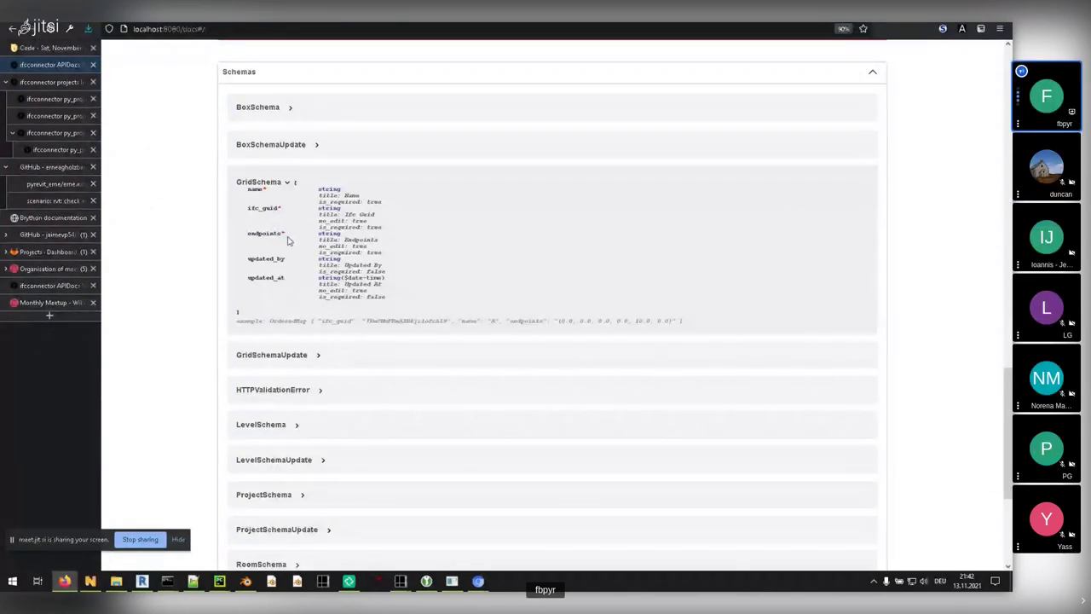
left_click_drag(372, 251, 260, 236)
left_click(285, 235)
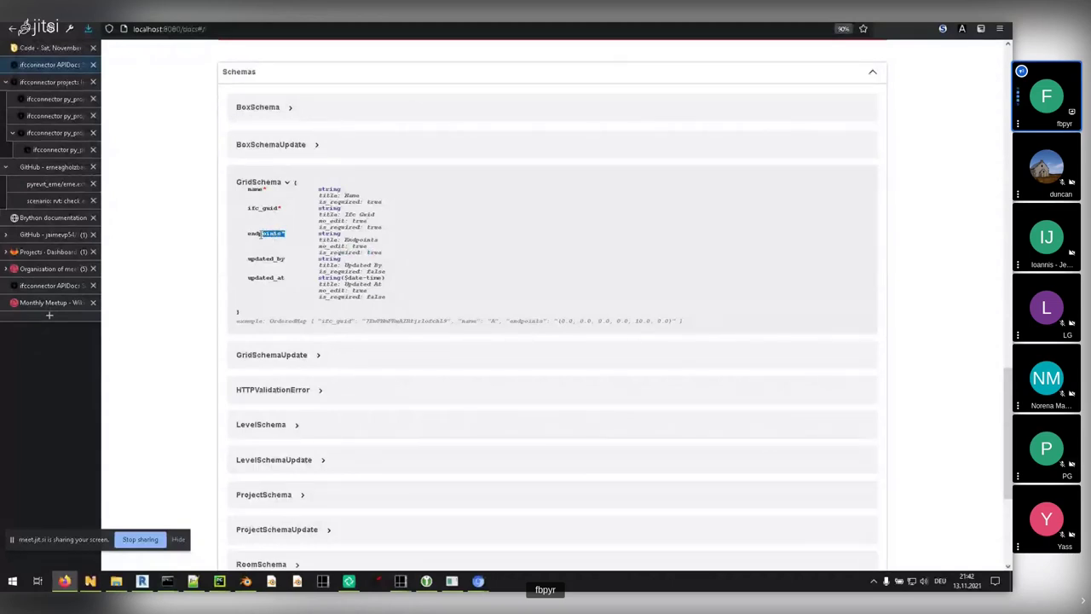
left_click(286, 235)
- Switch to the ifcconnector project in PyCharm and collapse its statics and submodules folders
key("super+Tab")
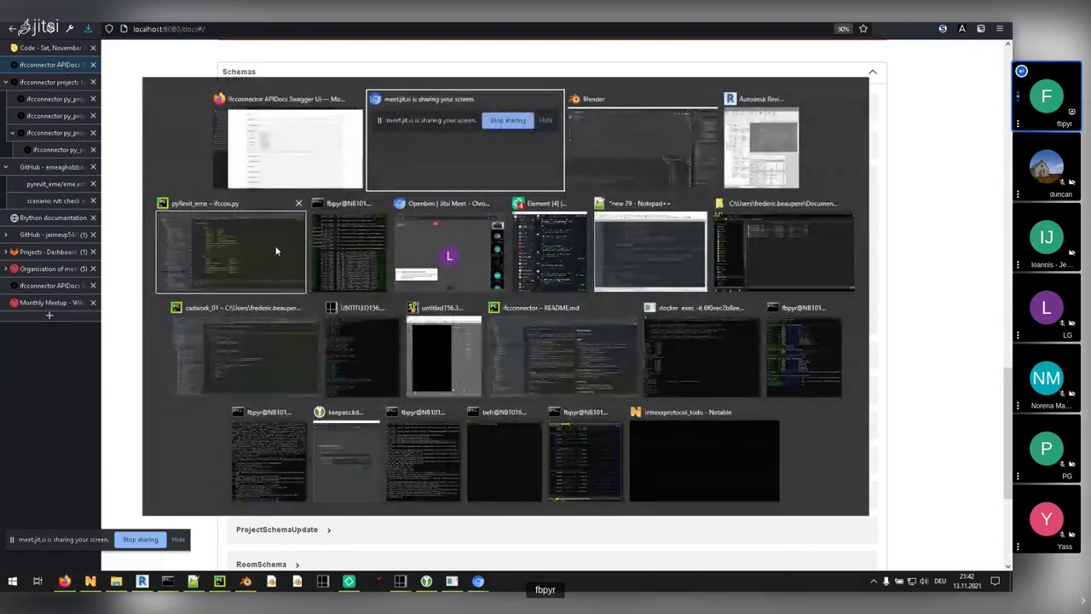
left_click(274, 246)
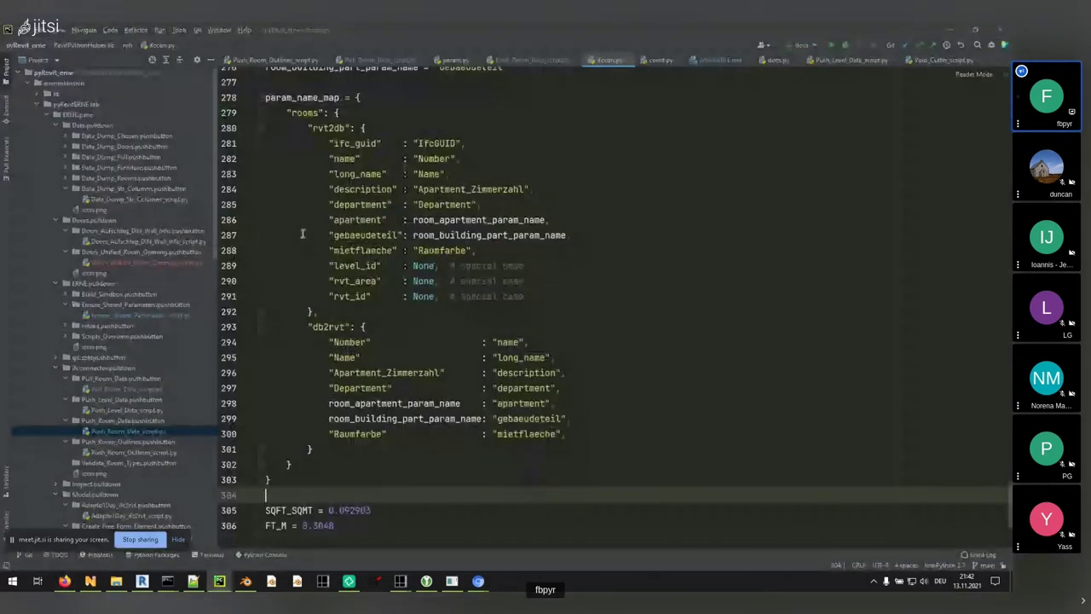
key("super+Tab")
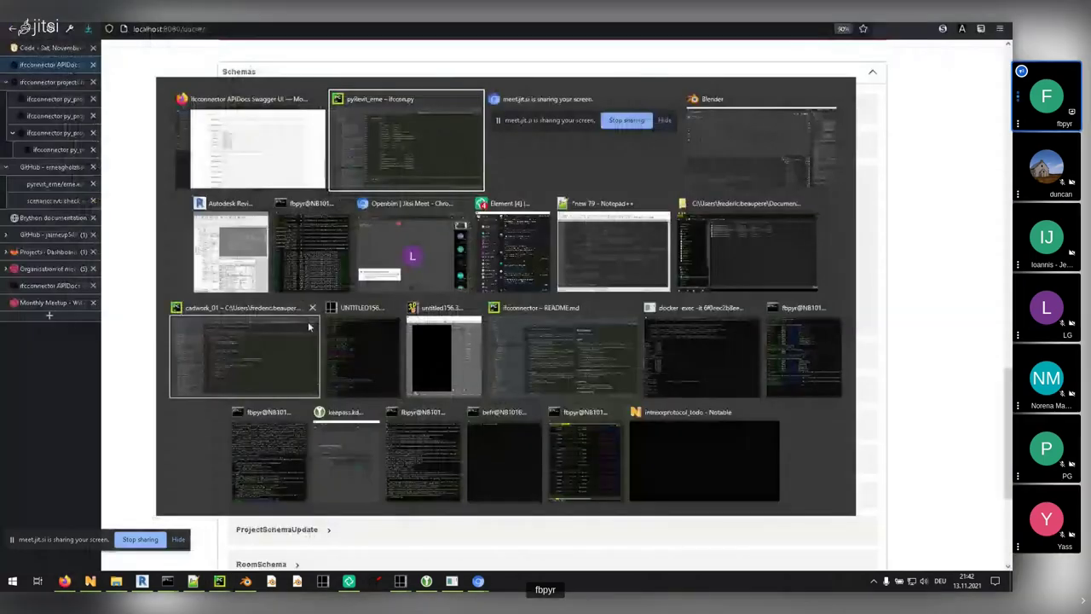
left_click(555, 367)
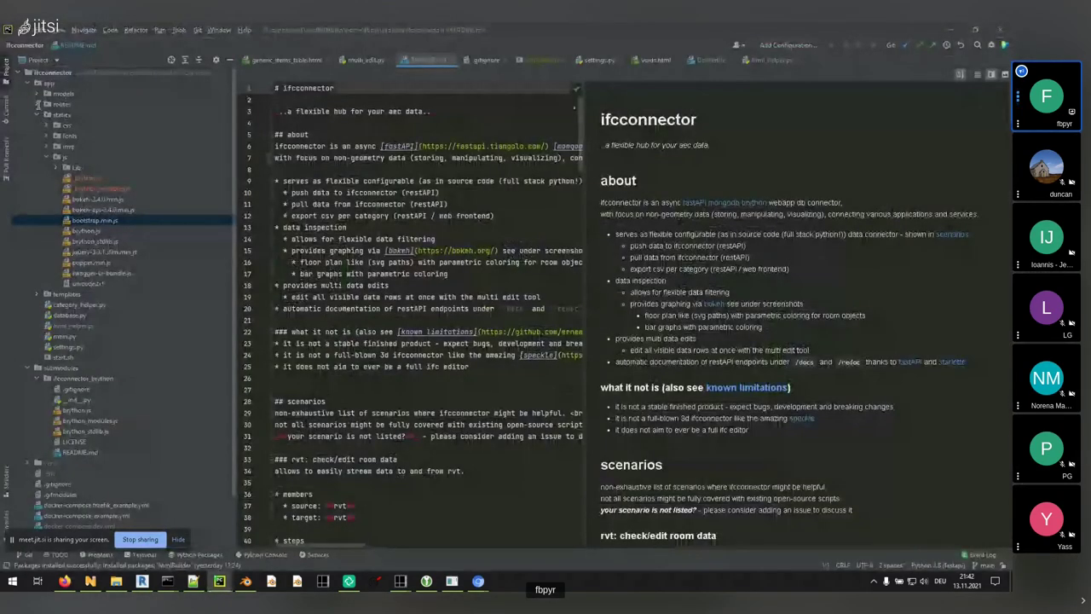
left_click(36, 114)
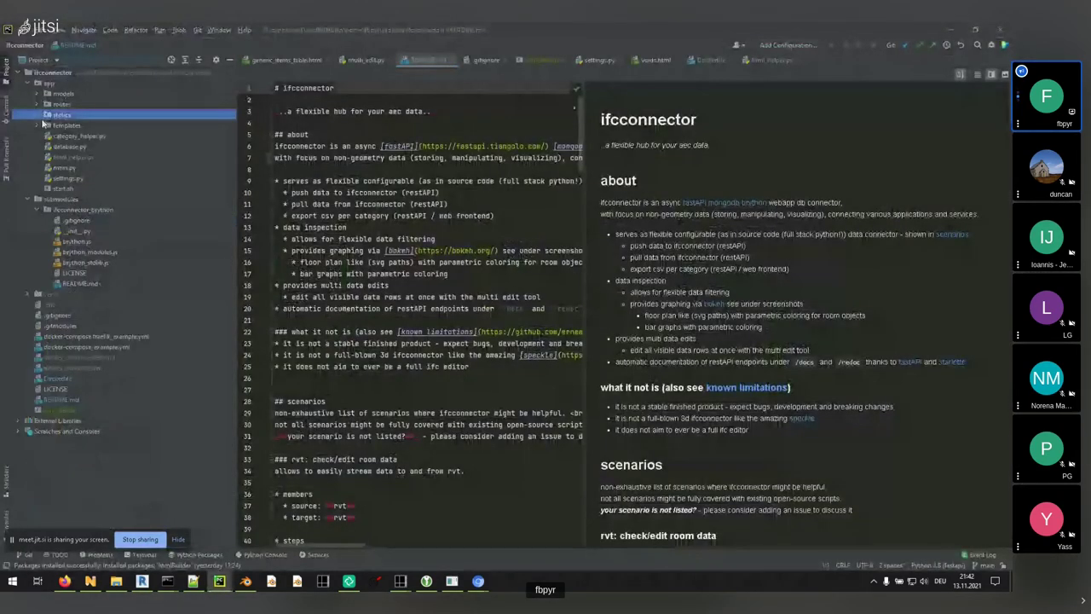
left_click(28, 199)
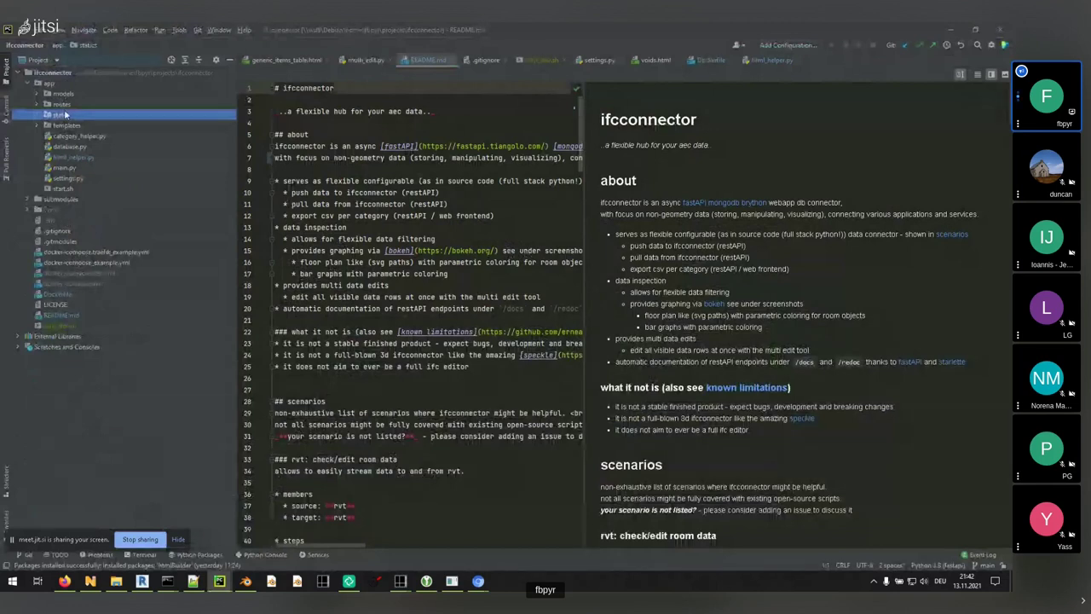
- Expand the models folder of the app and open grid.py at the GridSchema class
left_click(45, 84)
left_click(53, 95)
double_click(51, 95)
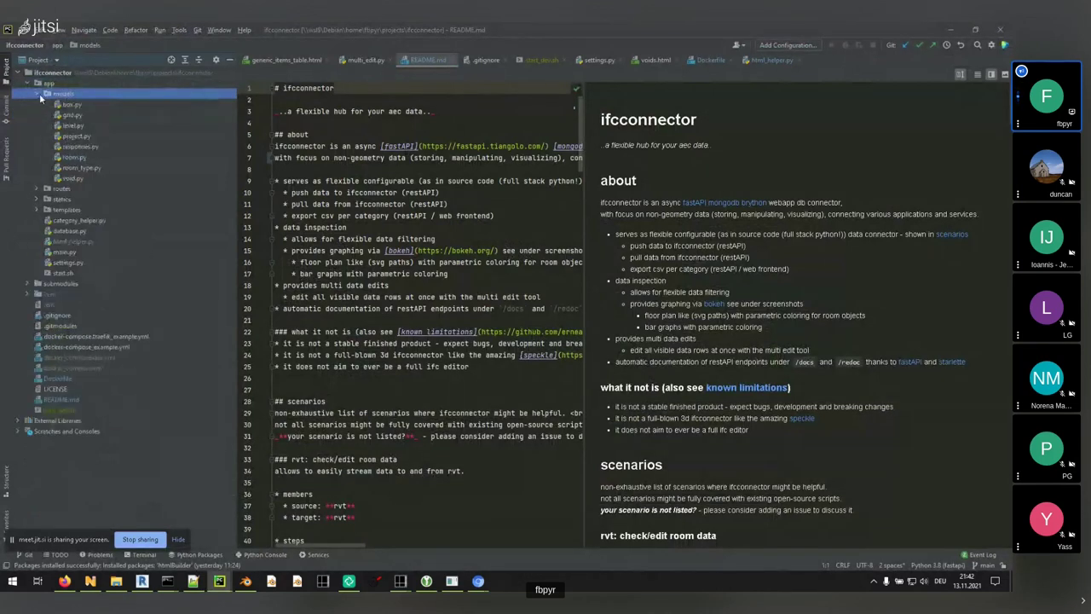
double_click(73, 114)
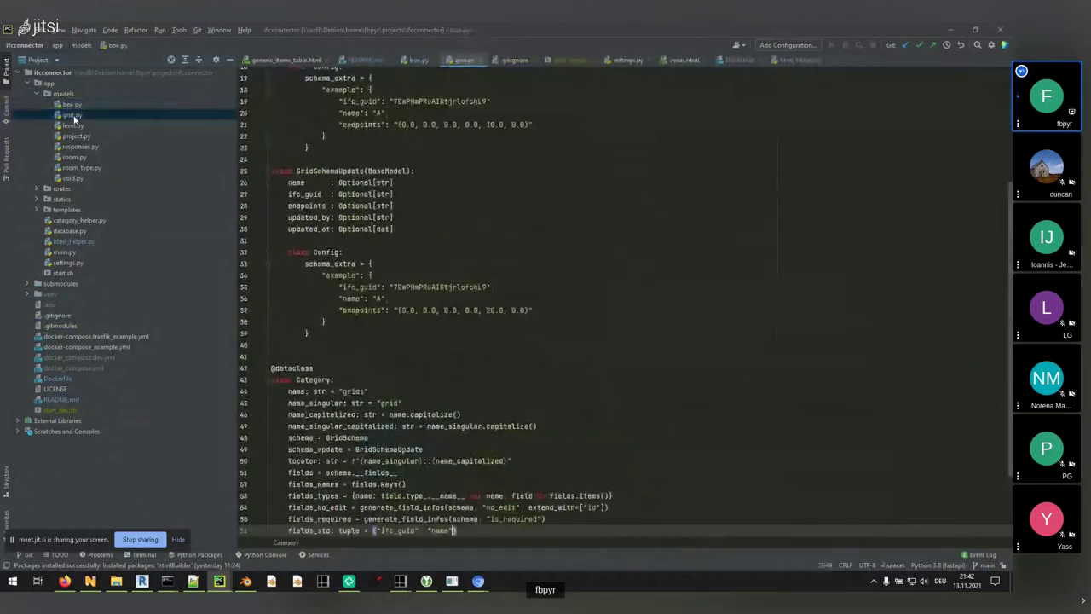
scroll(580, 282, "up", 5)
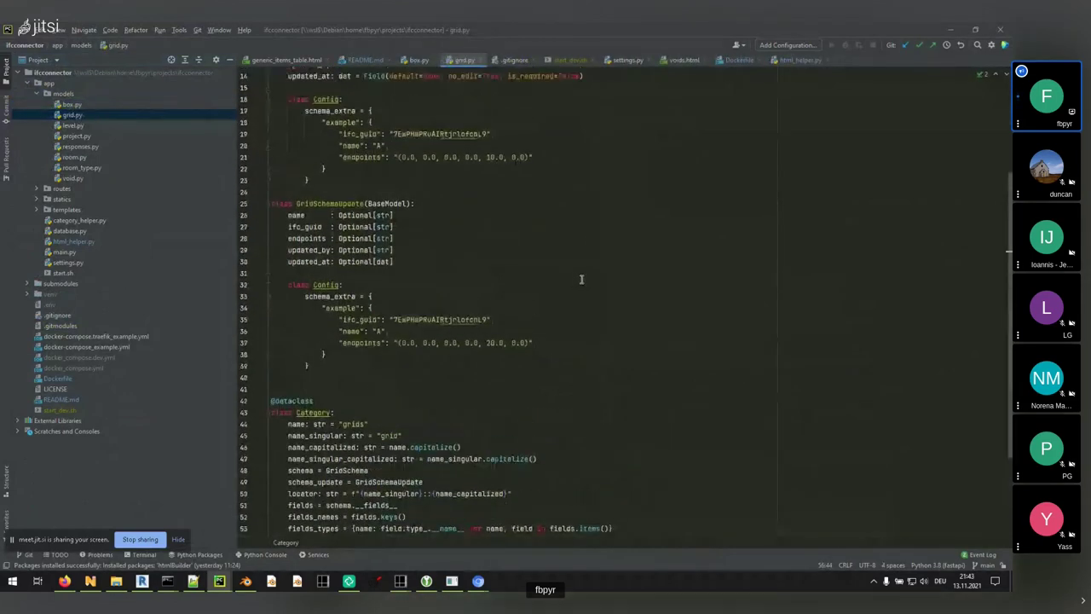
- Go through the GridSchema field definitions: name, ifc_guid, endpoints, updated_by and updated_at
left_click(298, 177)
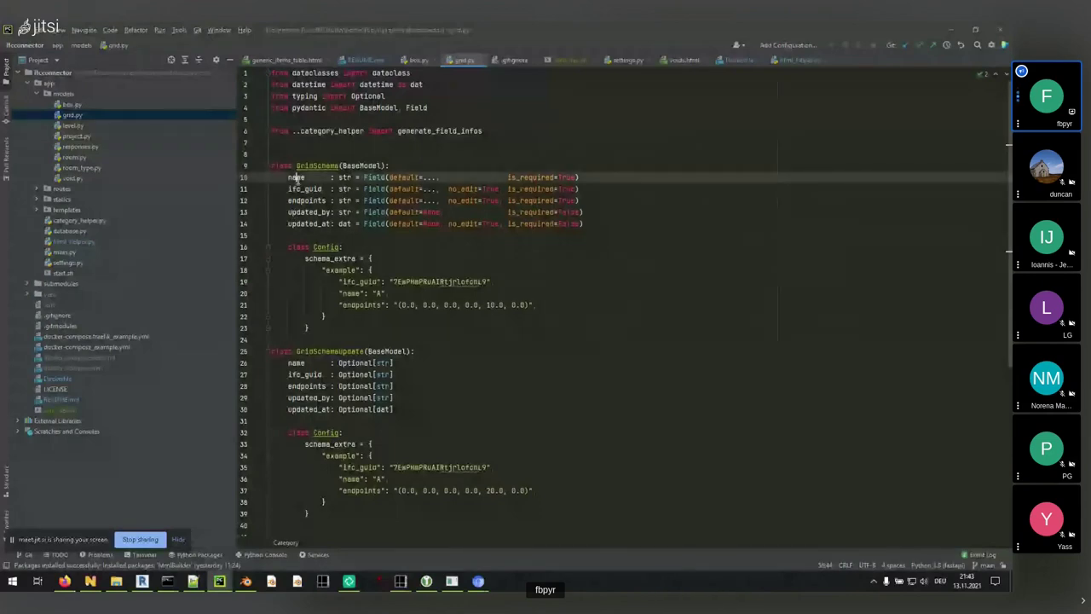
left_click(300, 189)
left_click(300, 223)
left_click(303, 213)
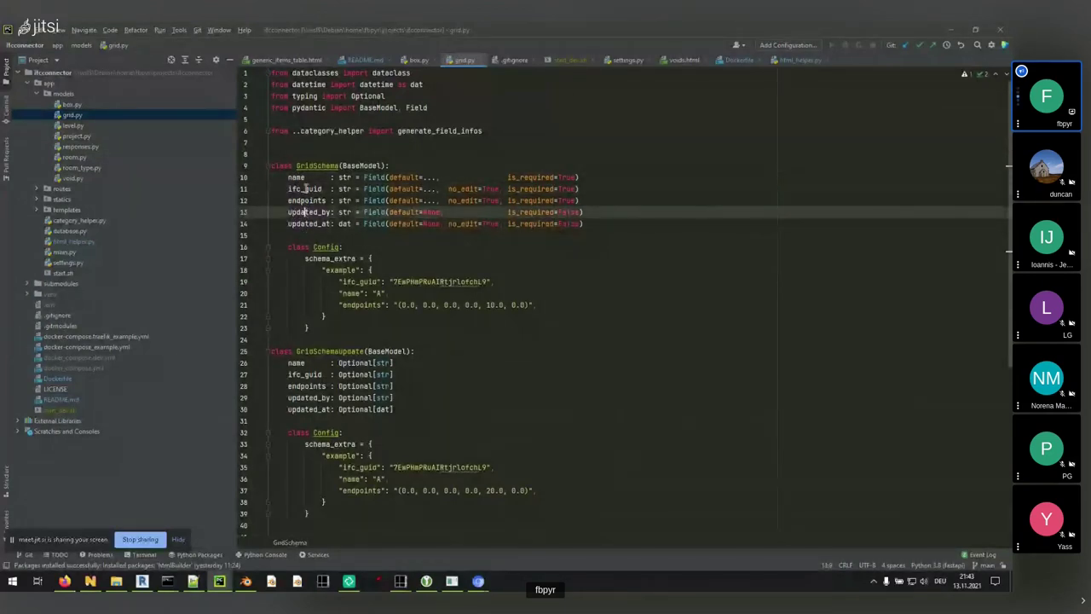
left_click(303, 178)
left_click(308, 189)
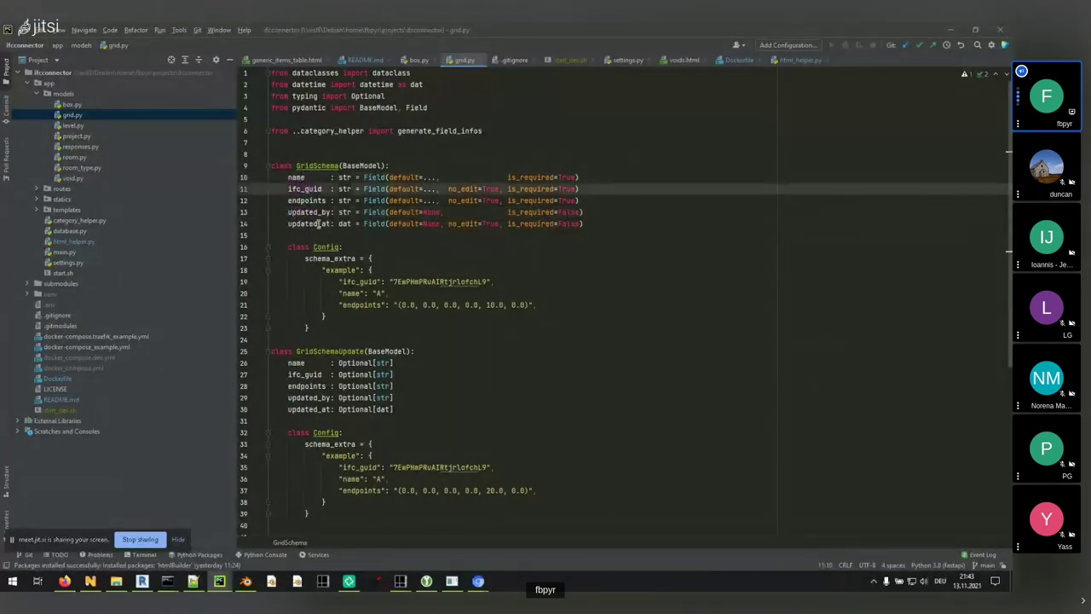
left_click(313, 200)
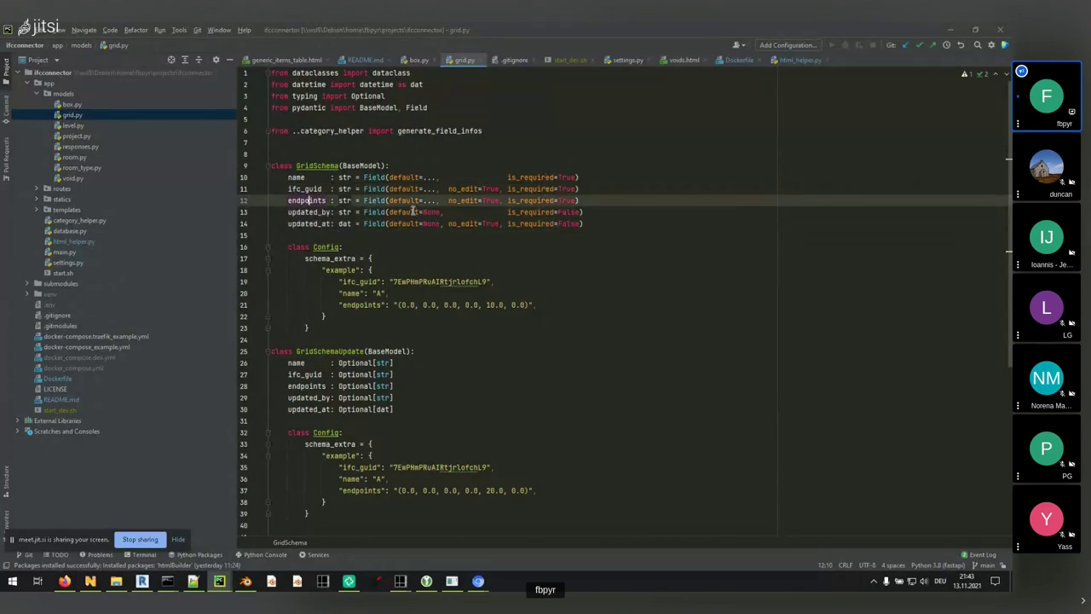
- Duplicate the endpoints field line in GridSchema and rename the copied field to foo
left_click(589, 201)
key("ctrl+d")
double_click(305, 211)
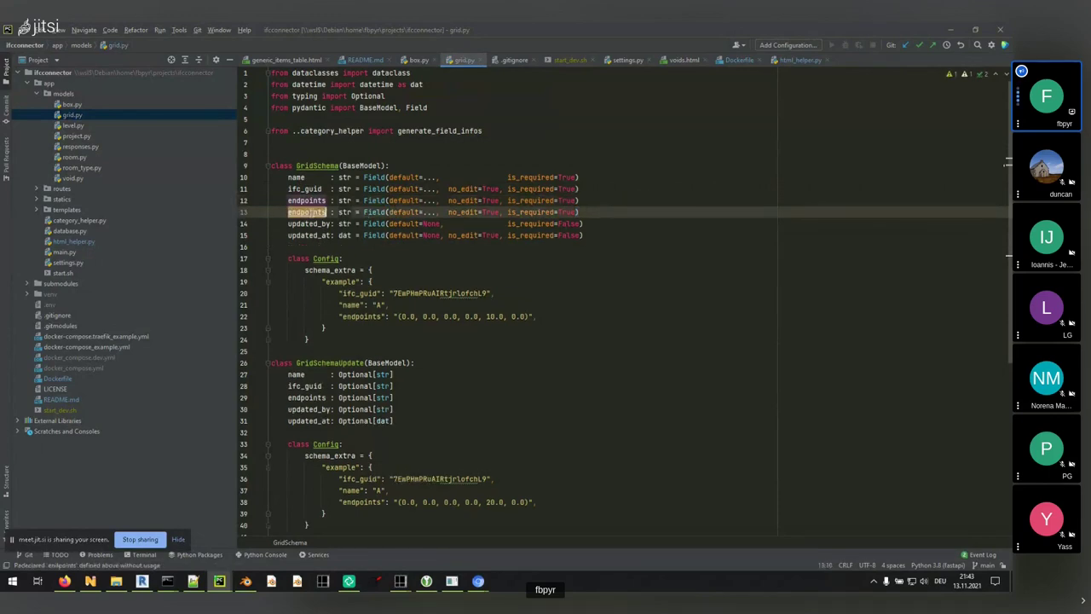
type("foo")
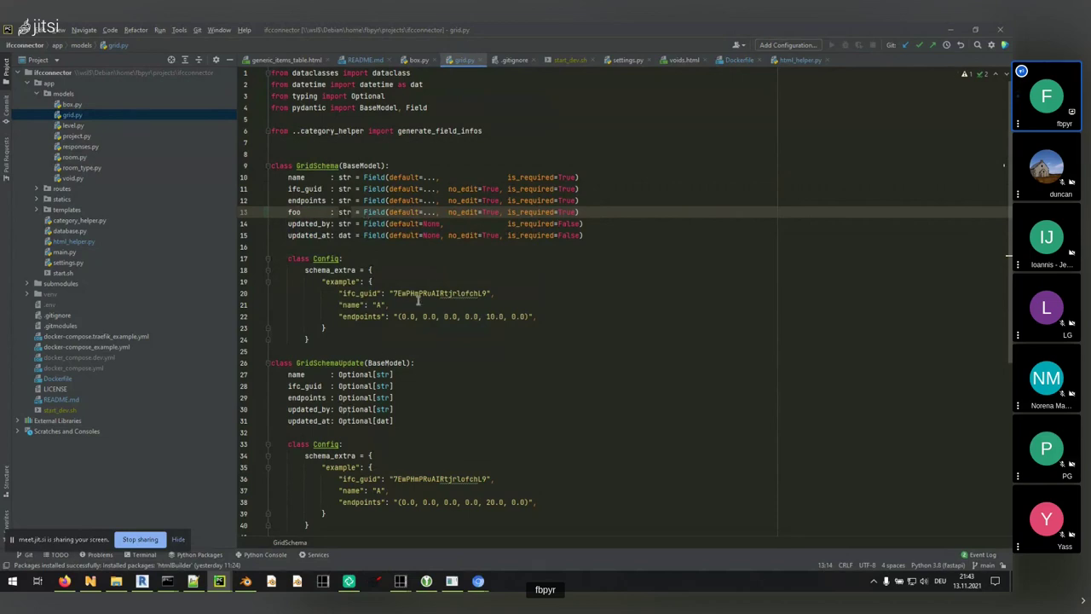
- Undo the rename and duplication that added the foo field to GridSchema
key("ctrl+z")
key("ctrl+z")
key("ctrl+z")
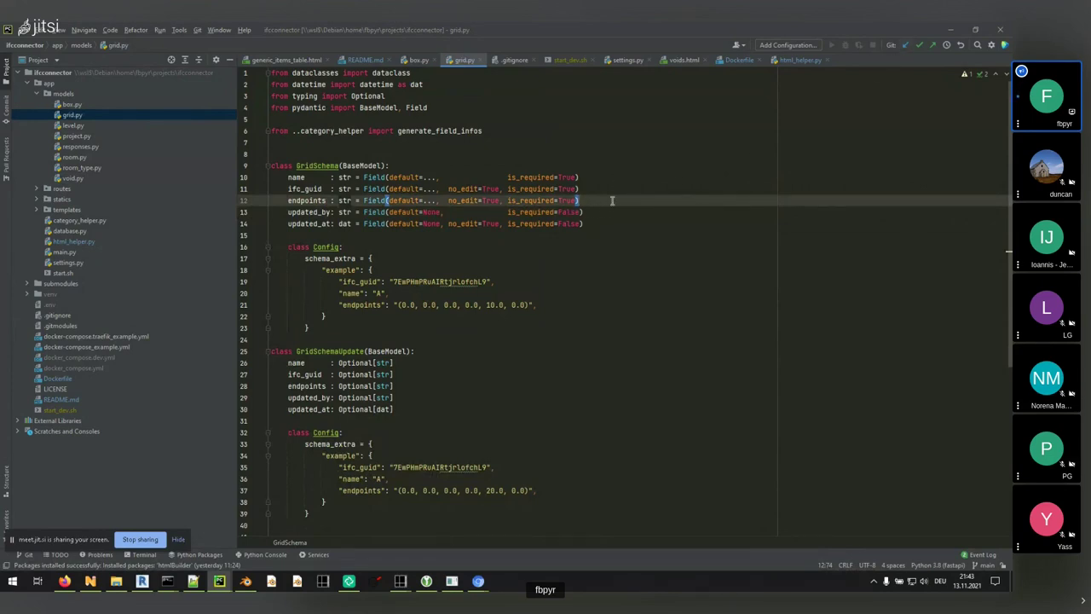
- Point out the GridSchema class, its endpoints field and the Config example block in grid.py
left_click(612, 165)
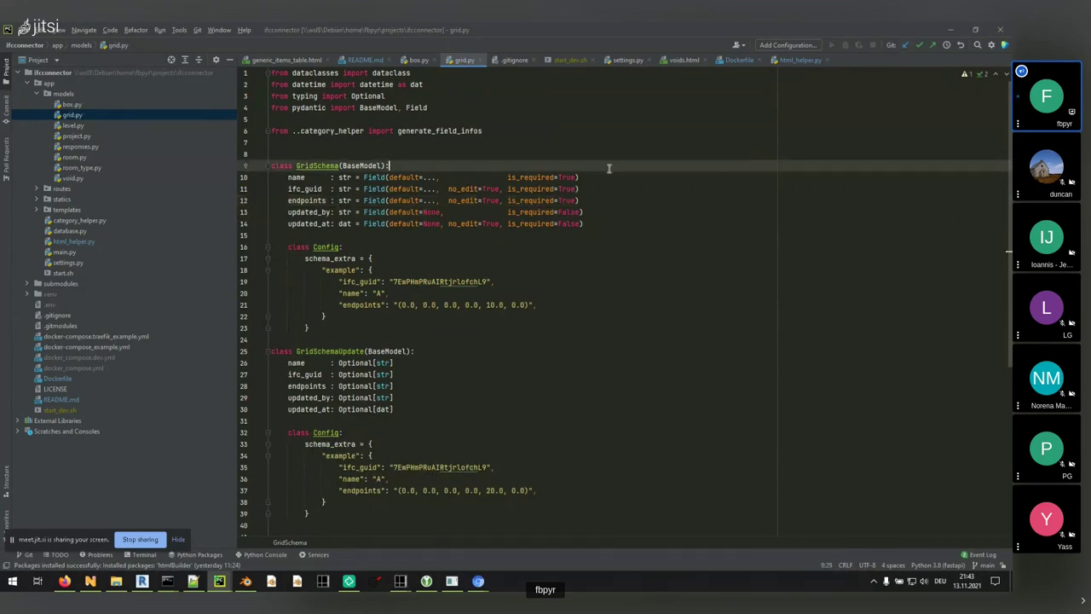
left_click(85, 119)
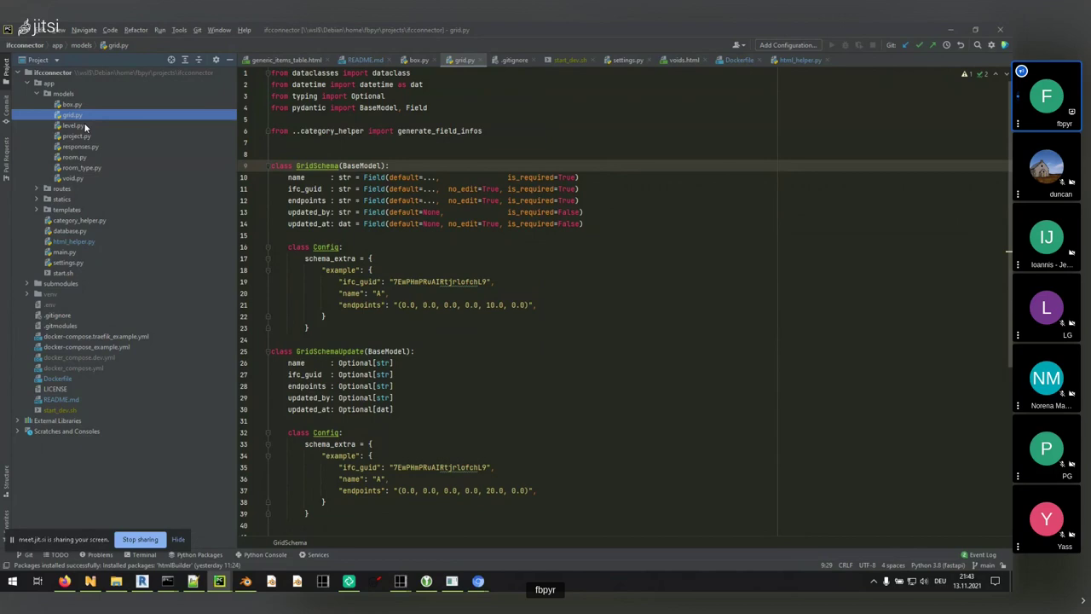
left_click(323, 201)
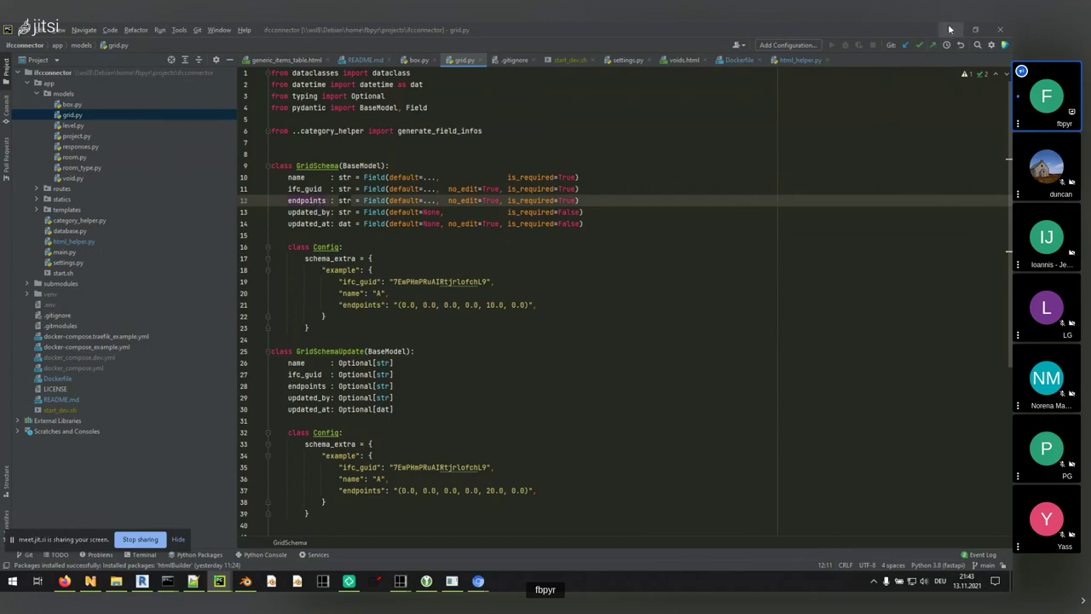
left_click_drag(375, 329, 256, 247)
left_click(348, 294)
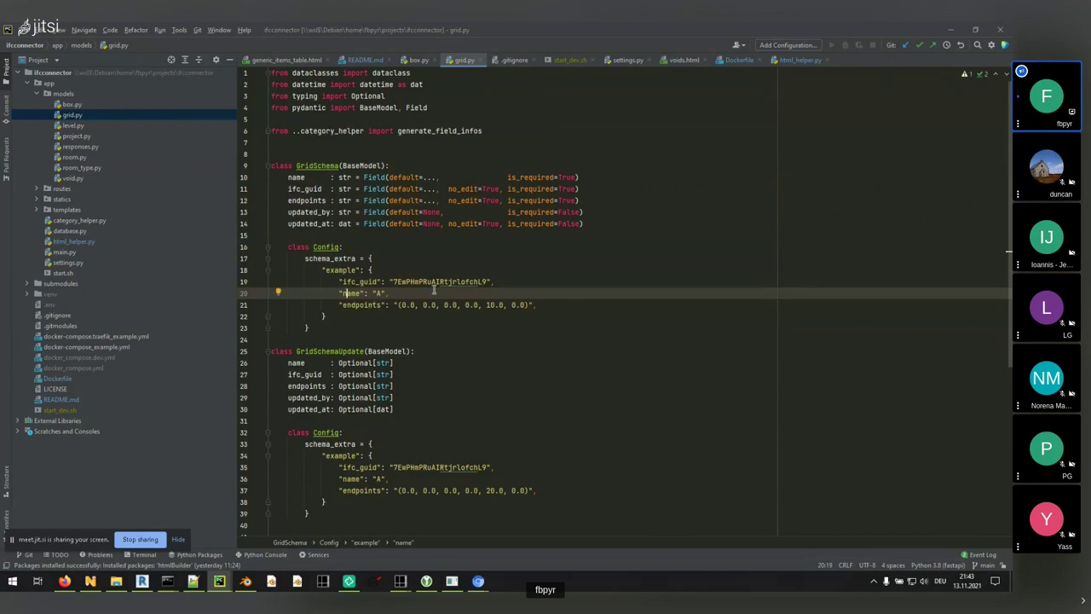
- Return to the API docs in the browser and look over the GridSchema entry and the api_grids endpoints again
left_click(951, 29)
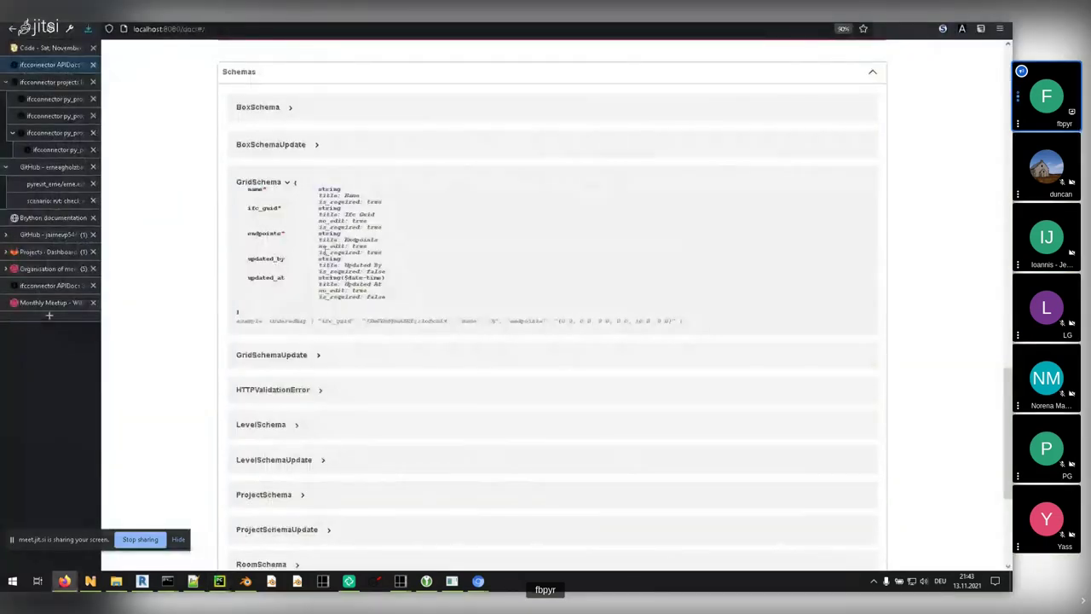
left_click(259, 185)
left_click(260, 185)
scroll(353, 333, "up", 10)
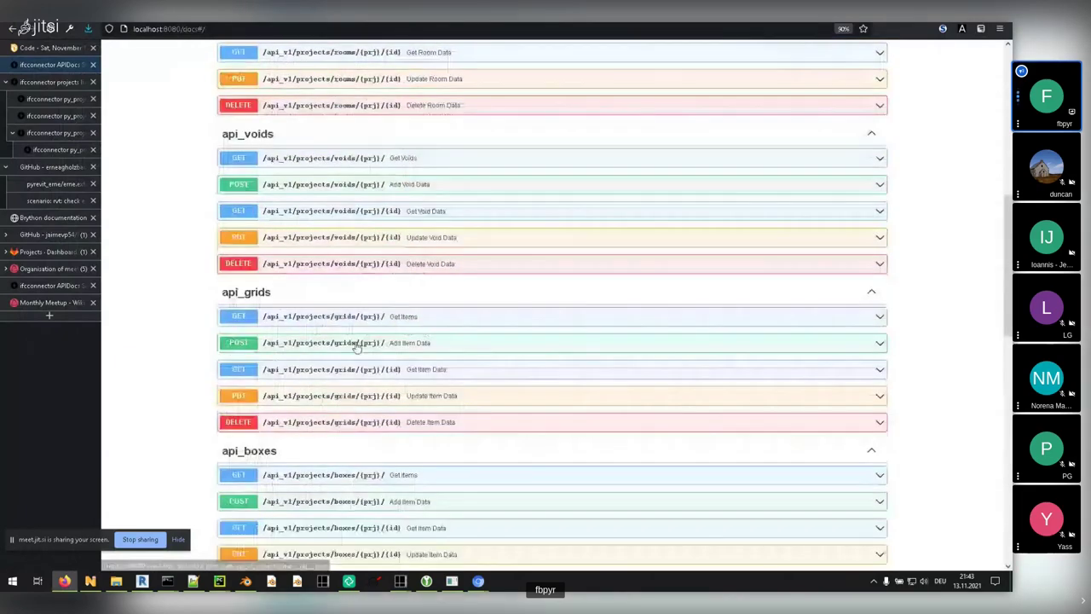
scroll(355, 345, "up", 3)
- Go to the ifcconnector projects page and open the test project's grids in a new tab
key("super+Tab")
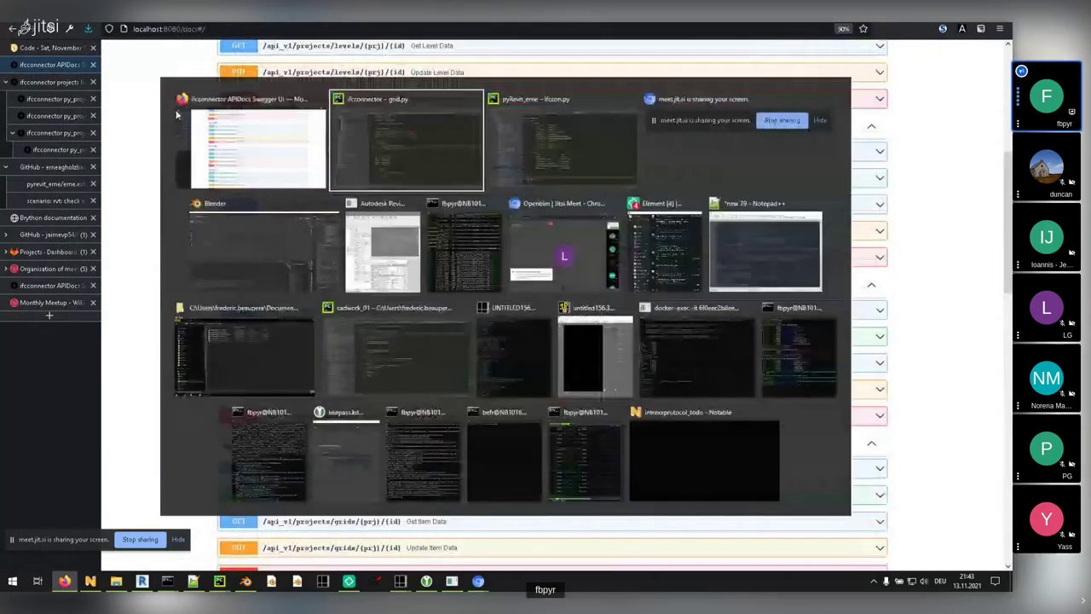
left_click(177, 113)
left_click(50, 82)
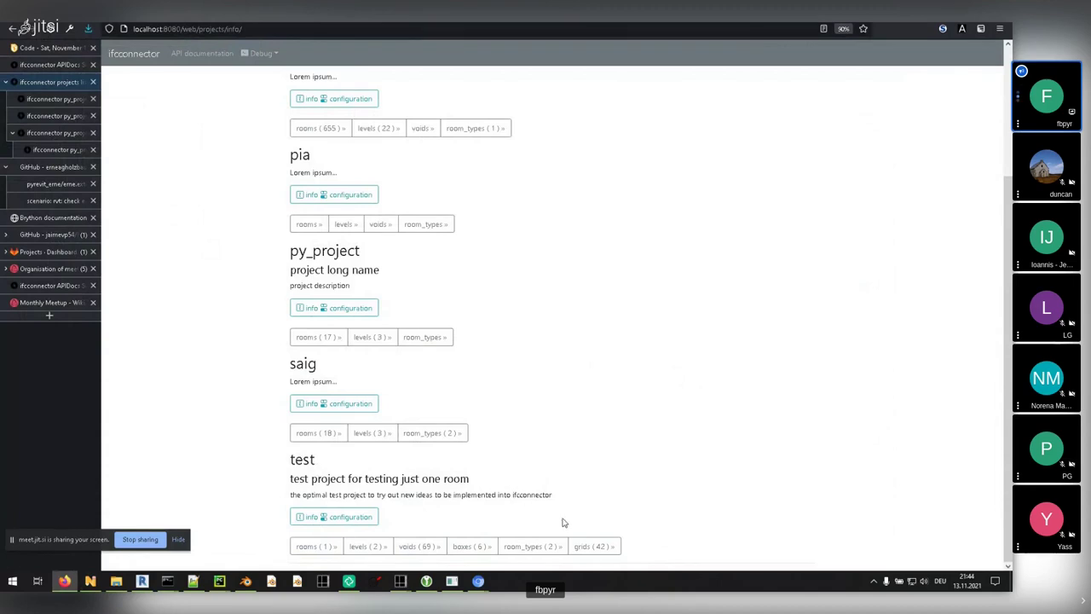
middle_click(594, 547)
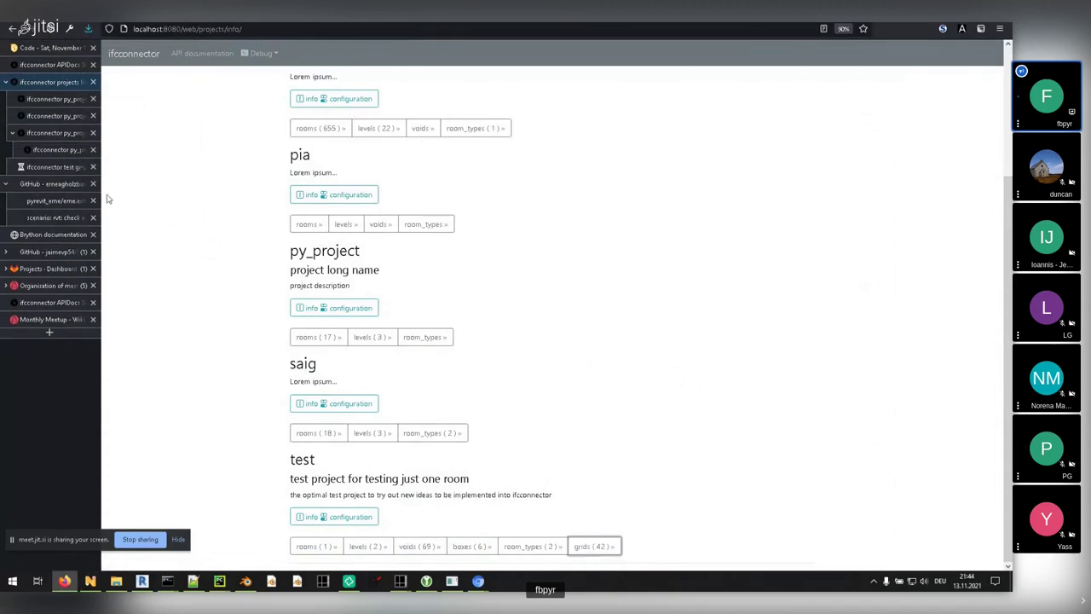
left_click(55, 167)
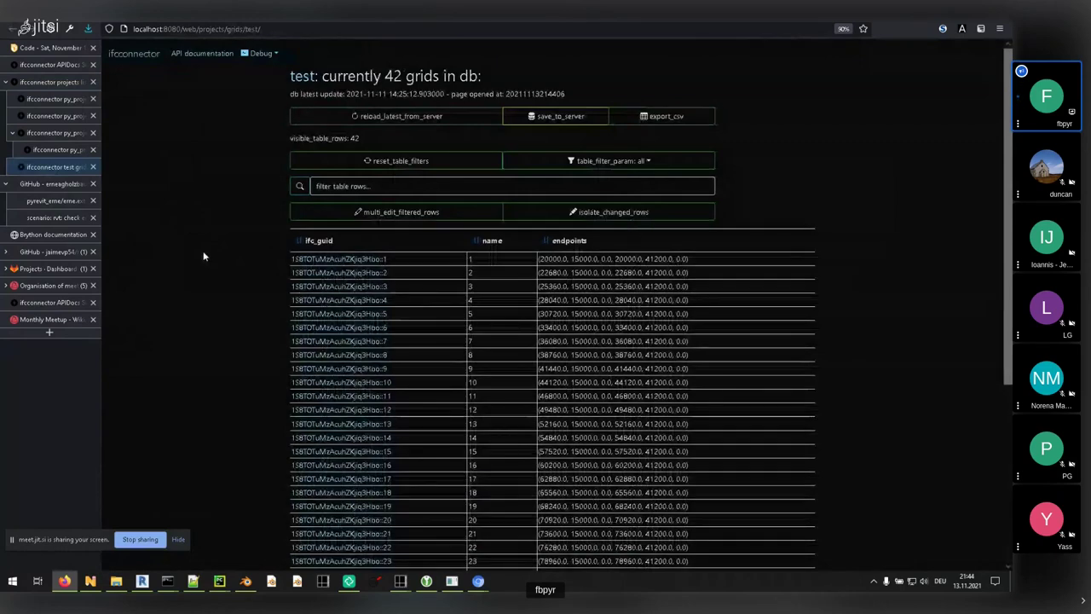
- Examine the ifc_guid, name and endpoints of the grids listed for the test project, enlarging the page for readability
scroll(588, 299, "down", 5)
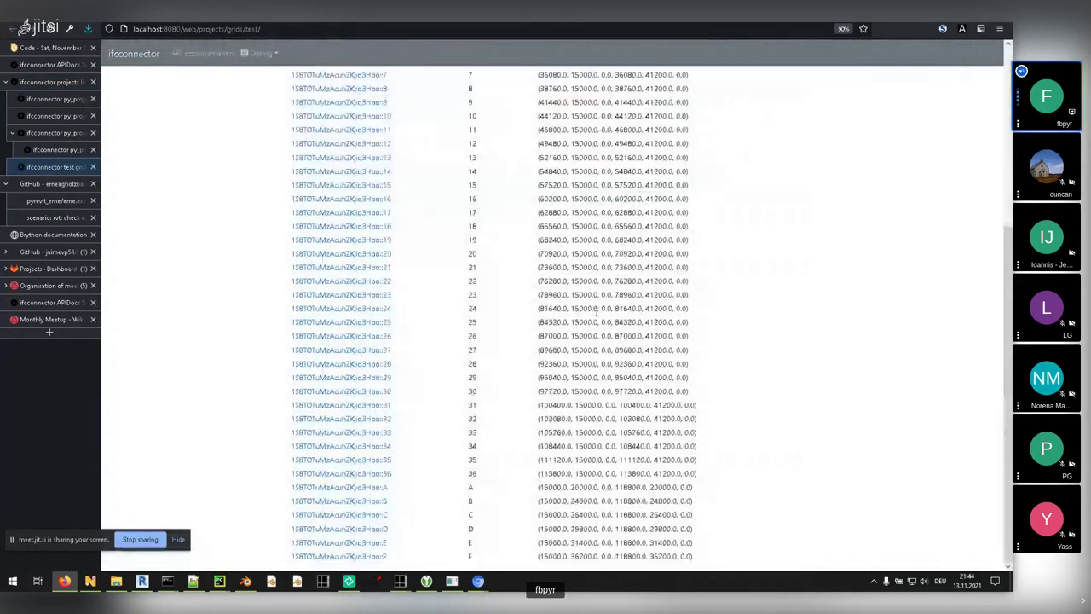
scroll(581, 318, "up", 5)
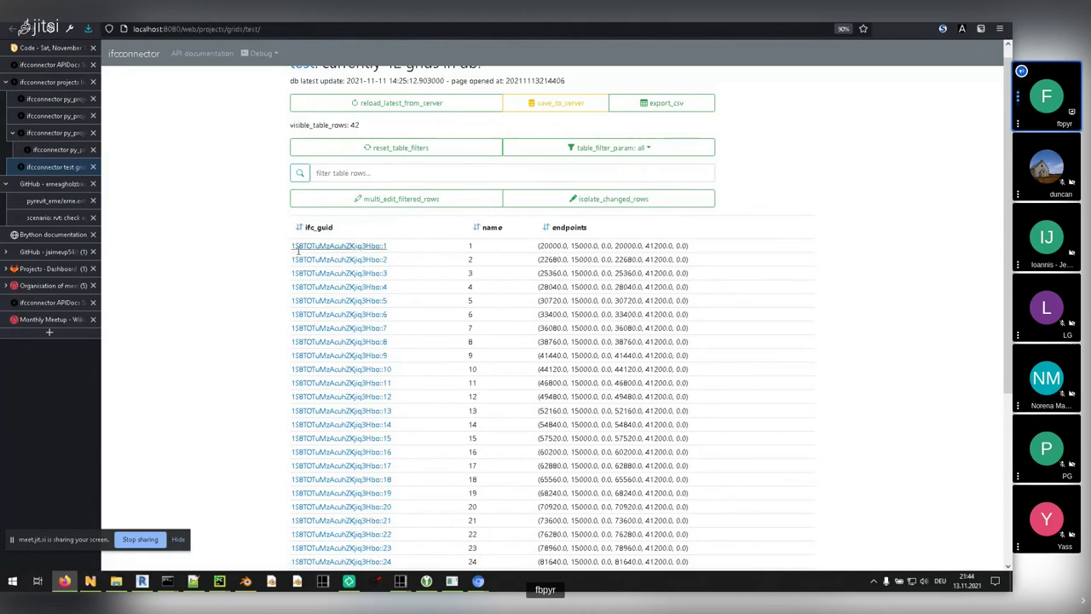
scroll(234, 239, "up", 2, "ctrl")
scroll(232, 270, "up", 1, "ctrl")
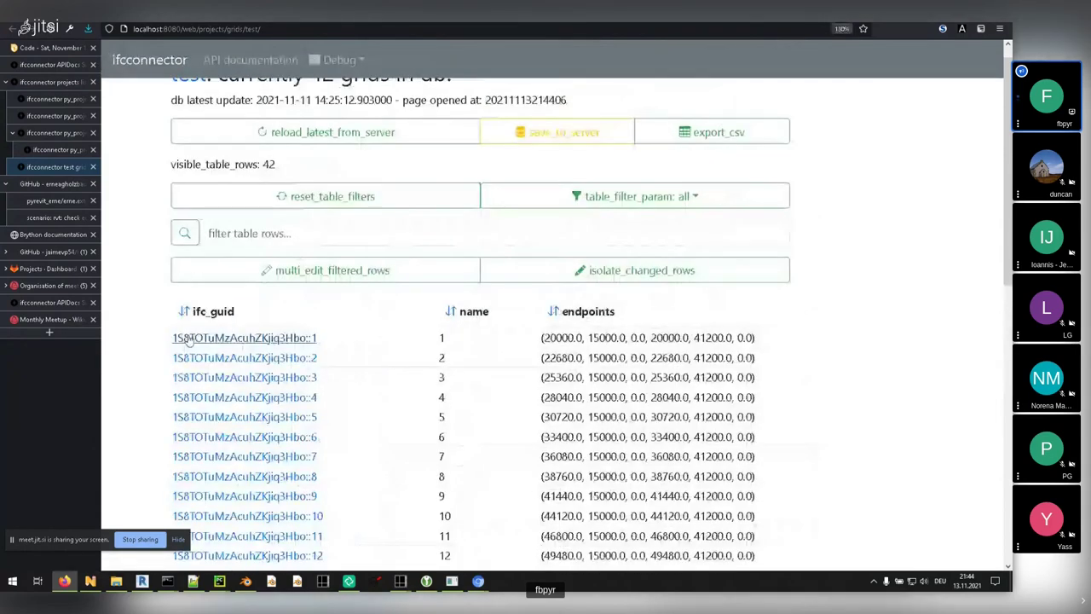
scroll(317, 222, "down", 3)
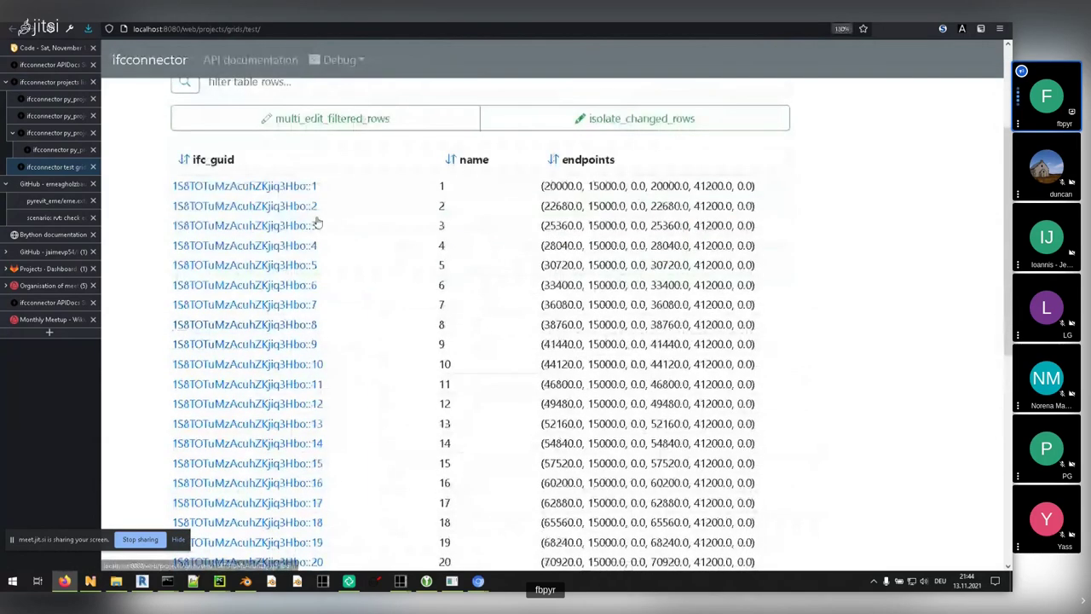
scroll(317, 222, "down", 4)
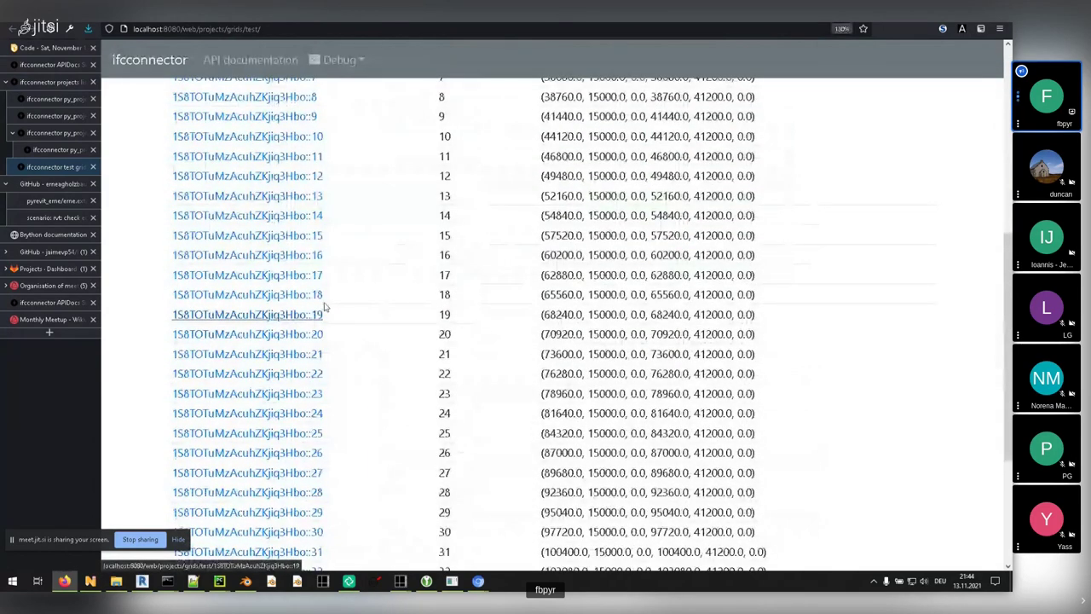
- Look through the remaining grids in the test project's table down to axis F and return to its beginning
scroll(324, 307, "down", 4)
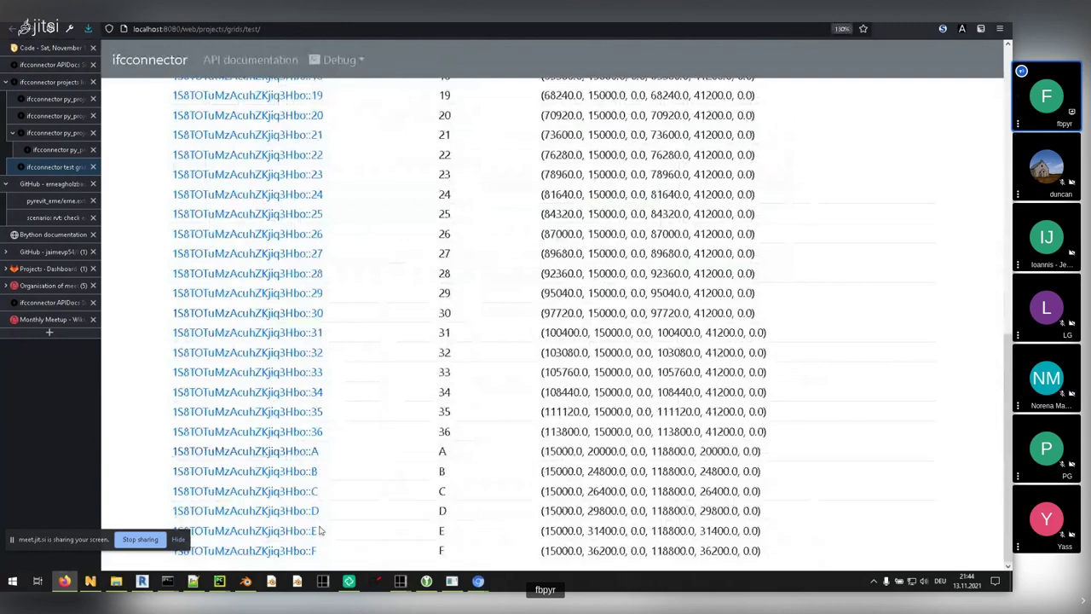
scroll(328, 494, "up", 10)
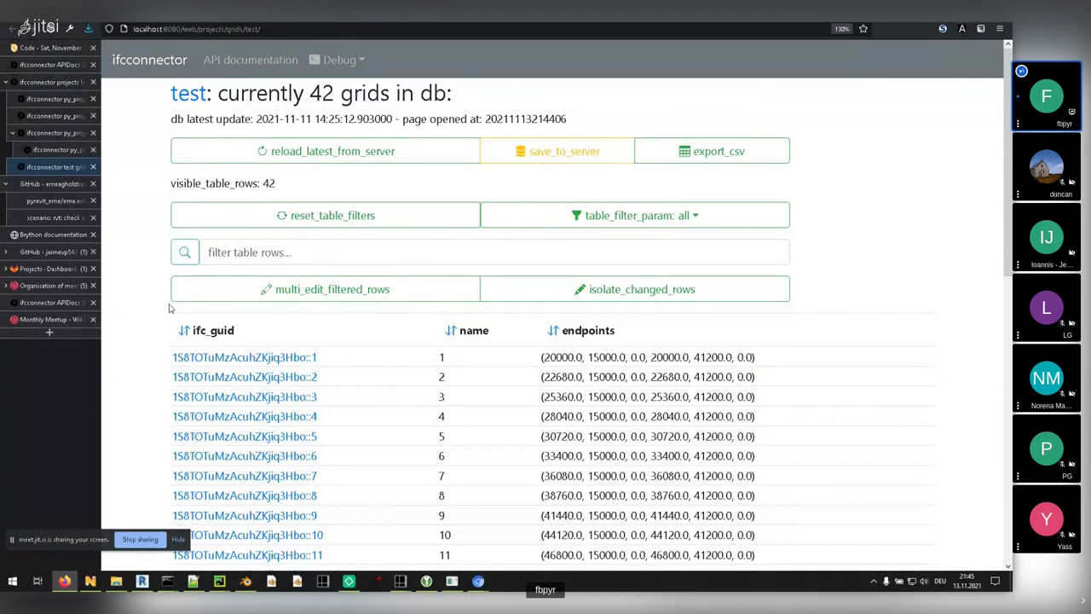
- Switch to Revit and check the advanced IFC export option for storing the IFC GUID in an element parameter, leaving the export without changes
mouse_move(139, 584)
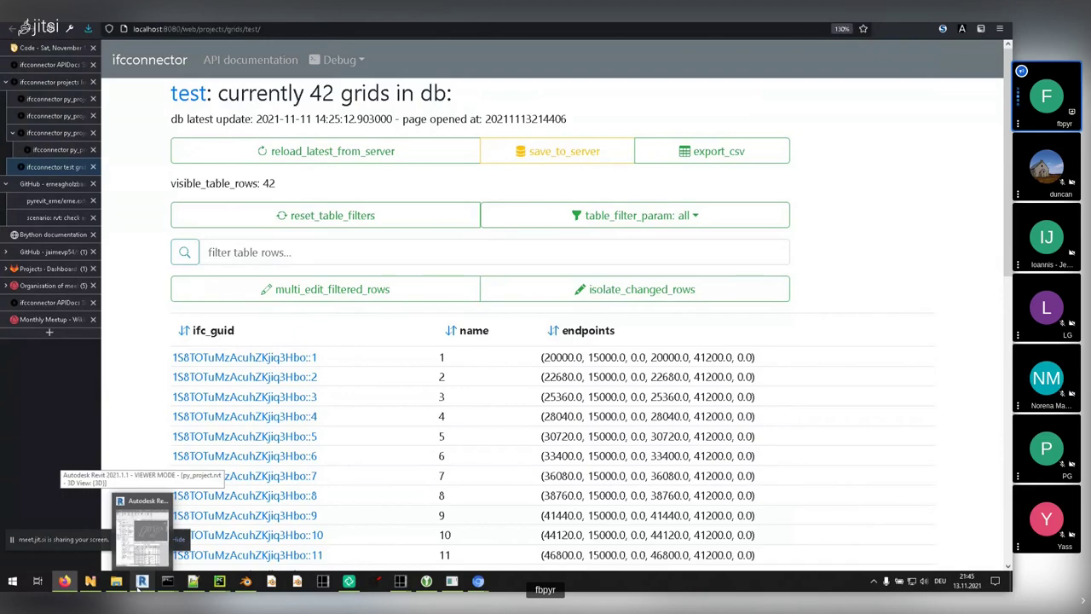
left_click(145, 550)
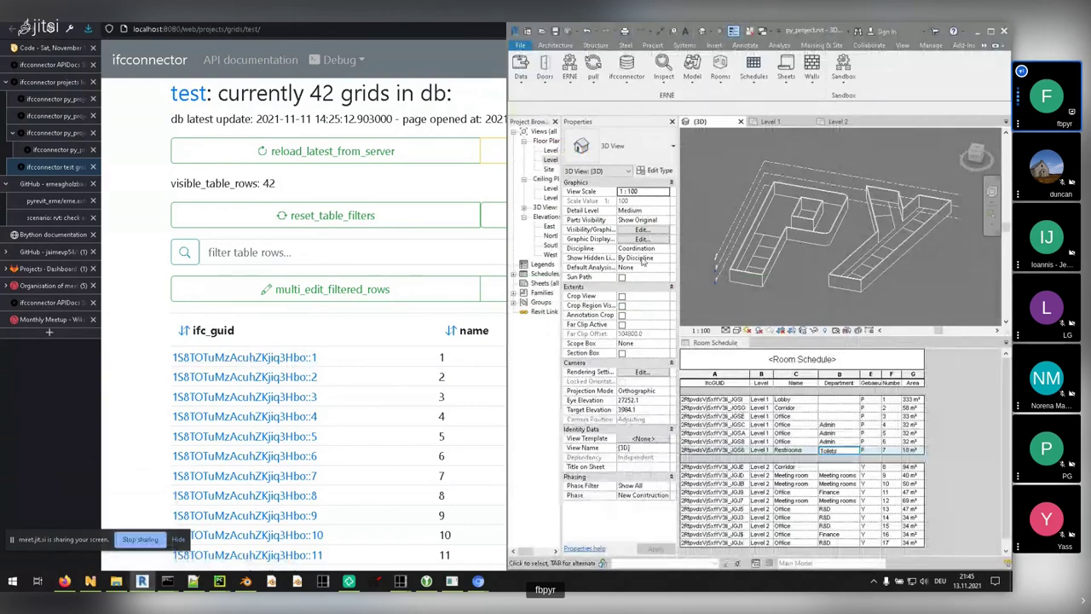
left_click(522, 48)
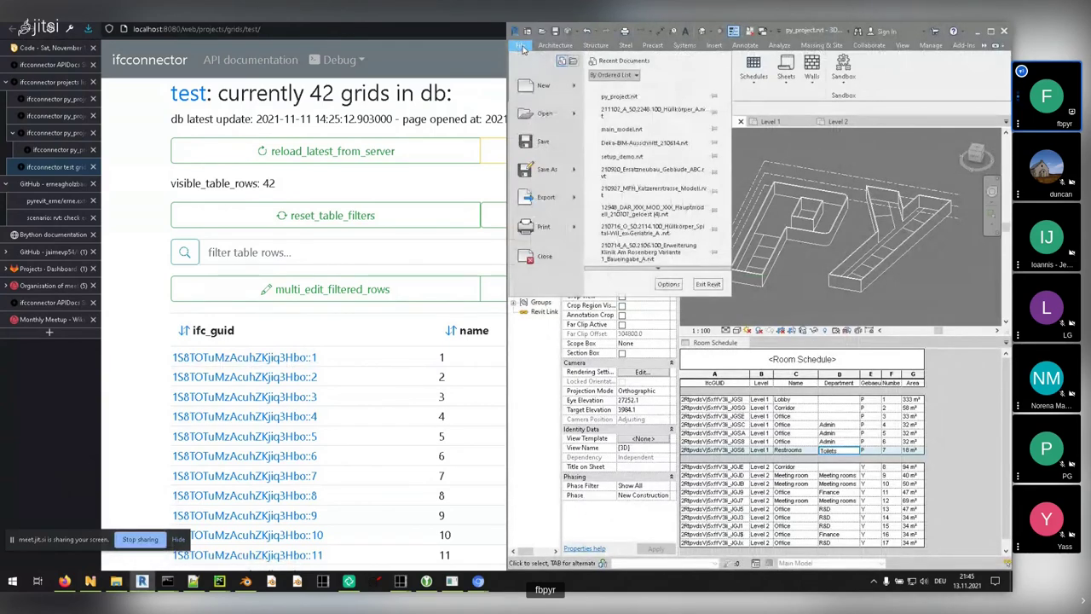
mouse_move(576, 199)
left_click(620, 238)
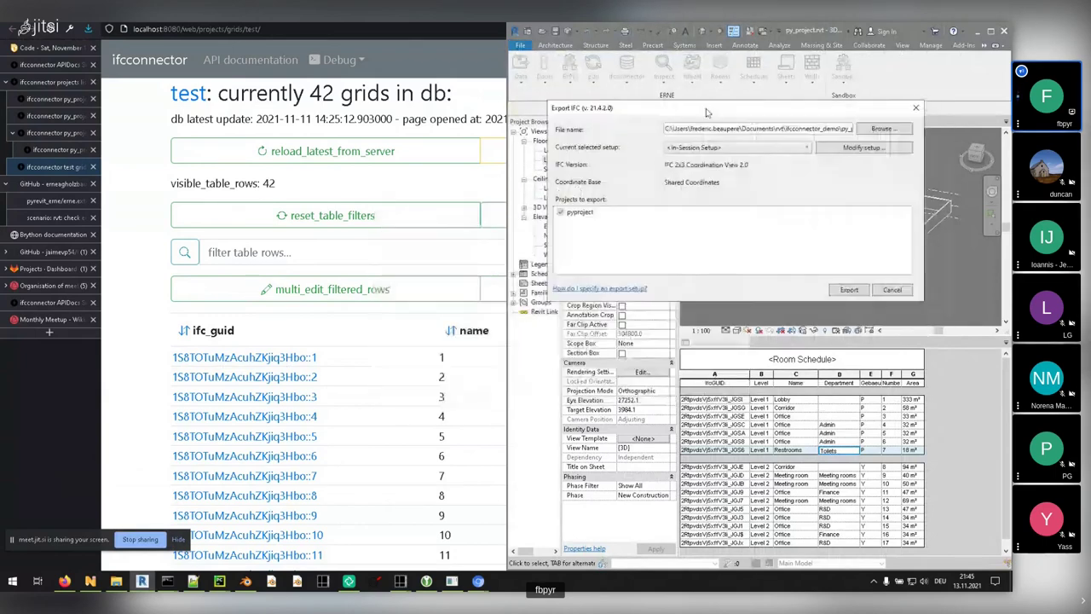
left_click(870, 148)
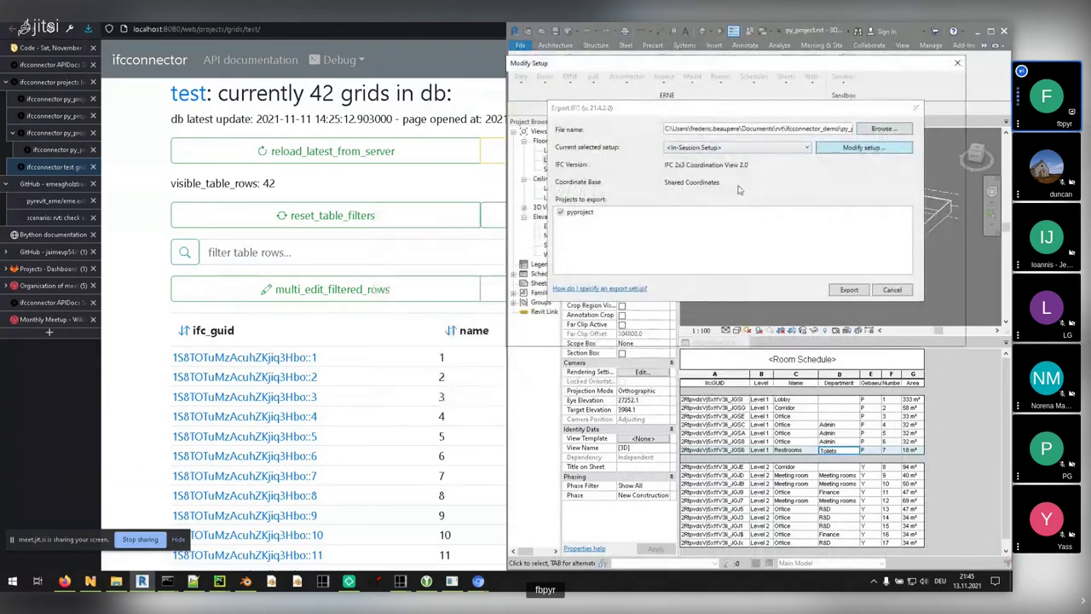
left_click(844, 86)
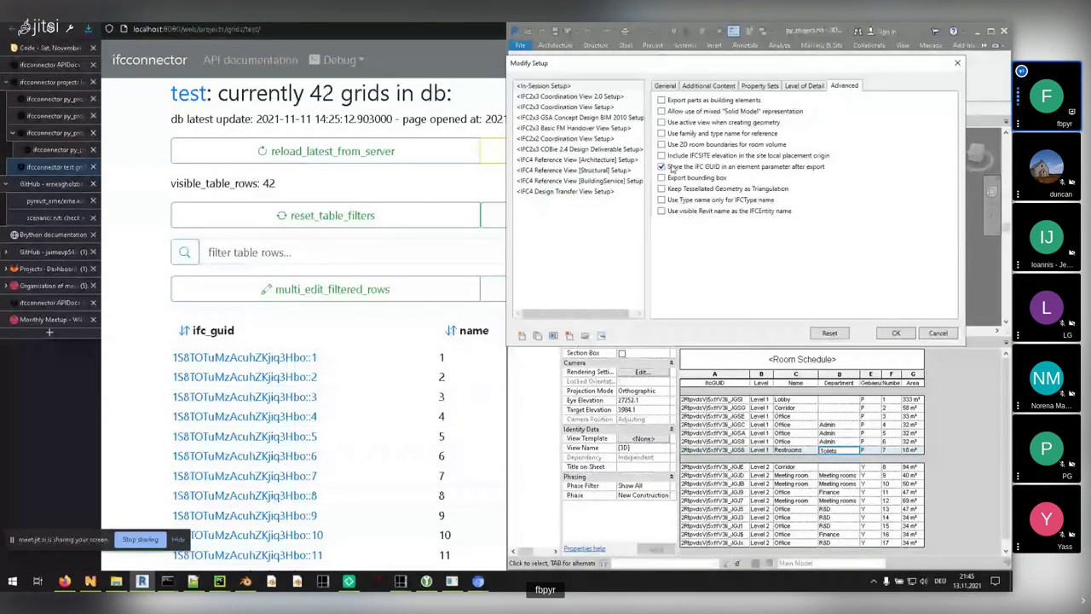
left_click(939, 333)
left_click(892, 290)
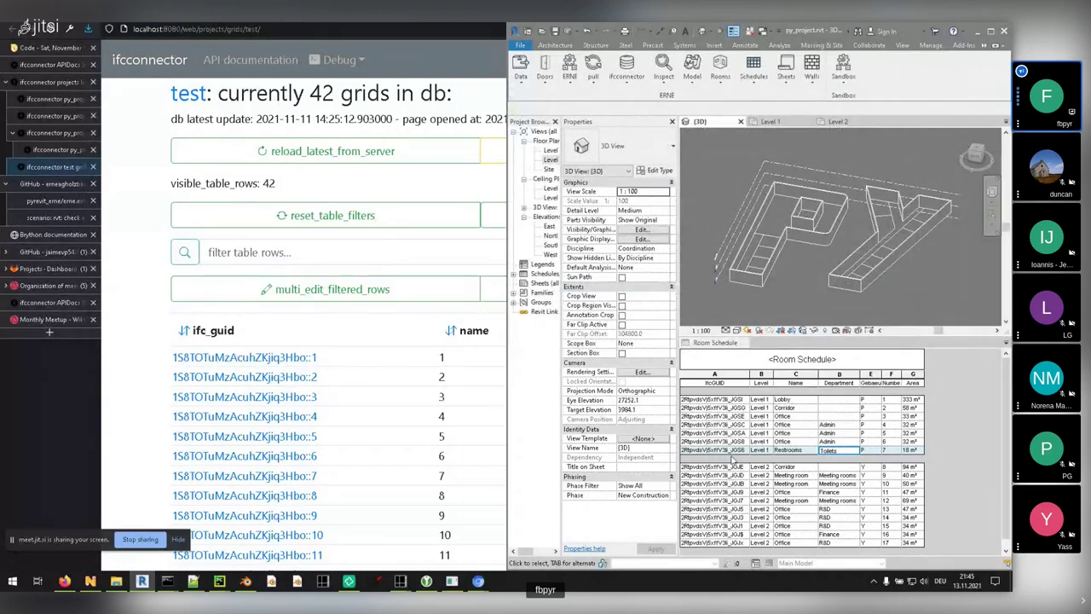
- Return to the test project's grids in the browser and point out the end point coordinates of grid 1
left_click(145, 359)
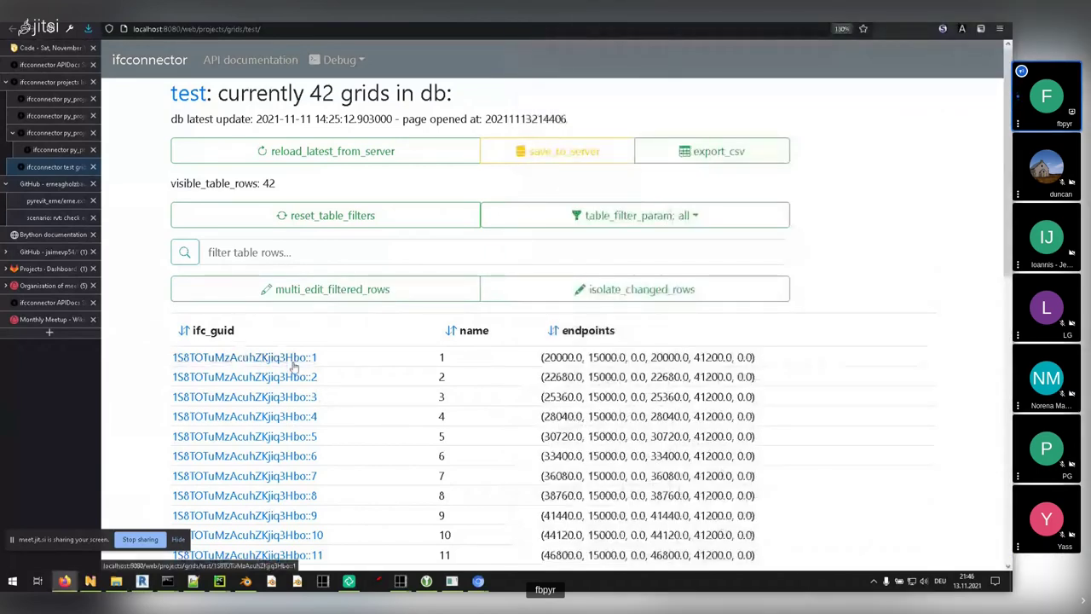
scroll(396, 399, "down", 3)
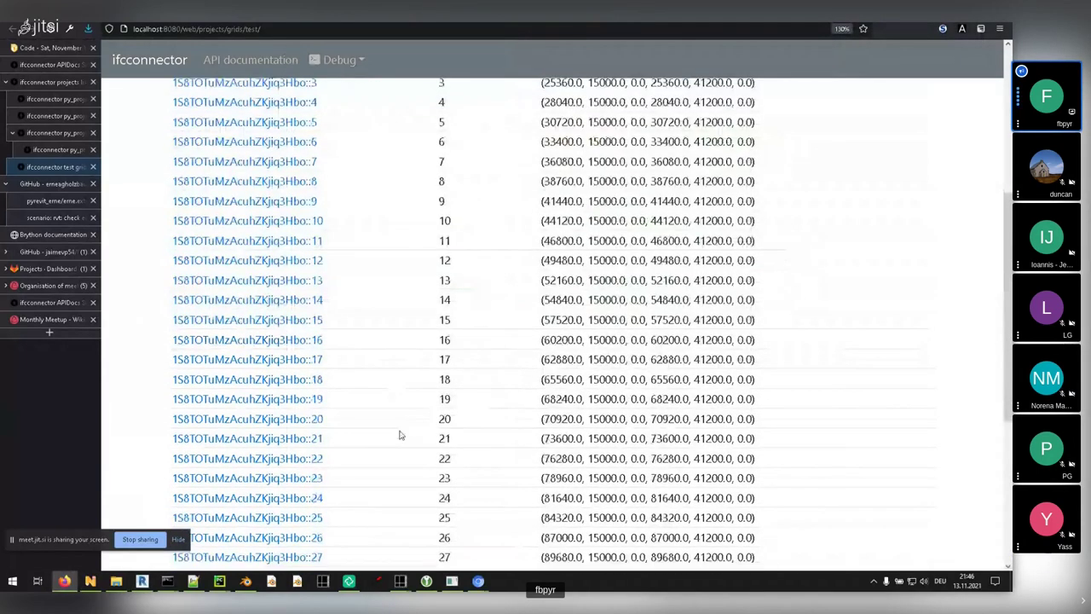
scroll(400, 431, "up", 4)
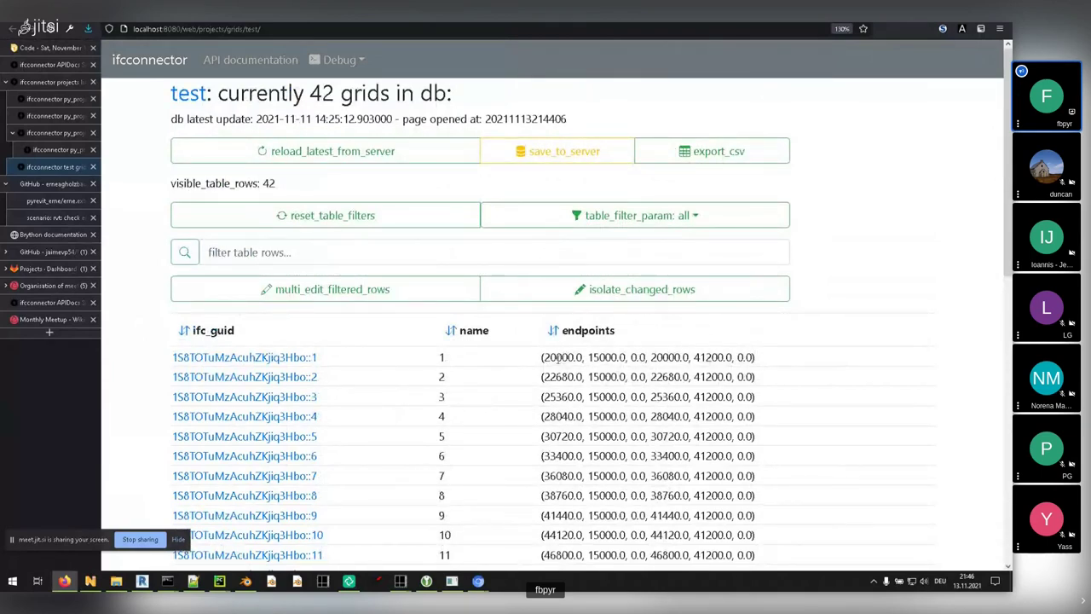
left_click_drag(543, 358, 754, 357)
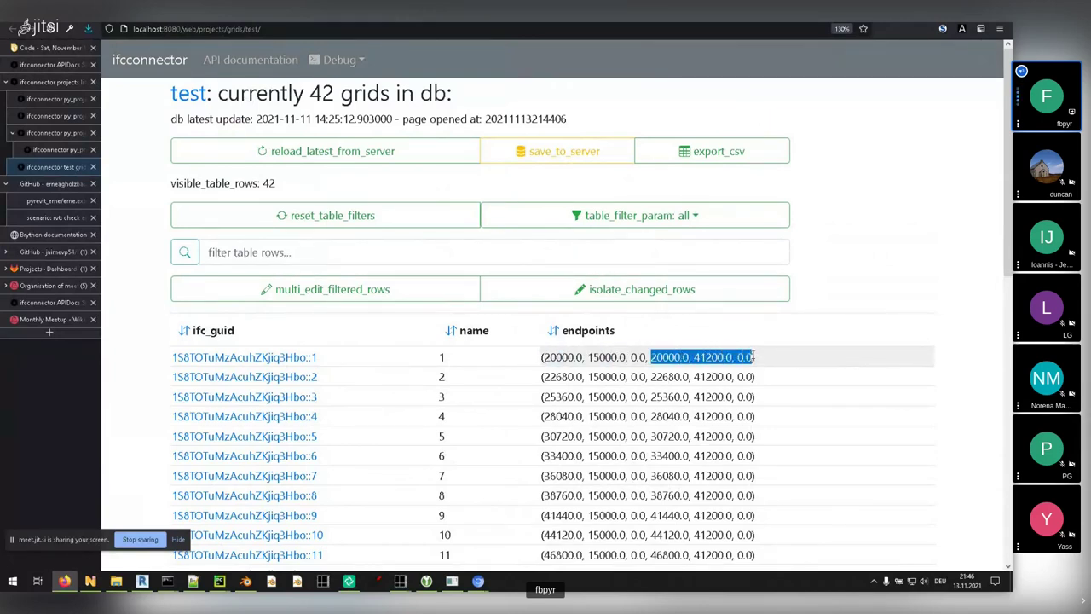
scroll(444, 375, "down", 3)
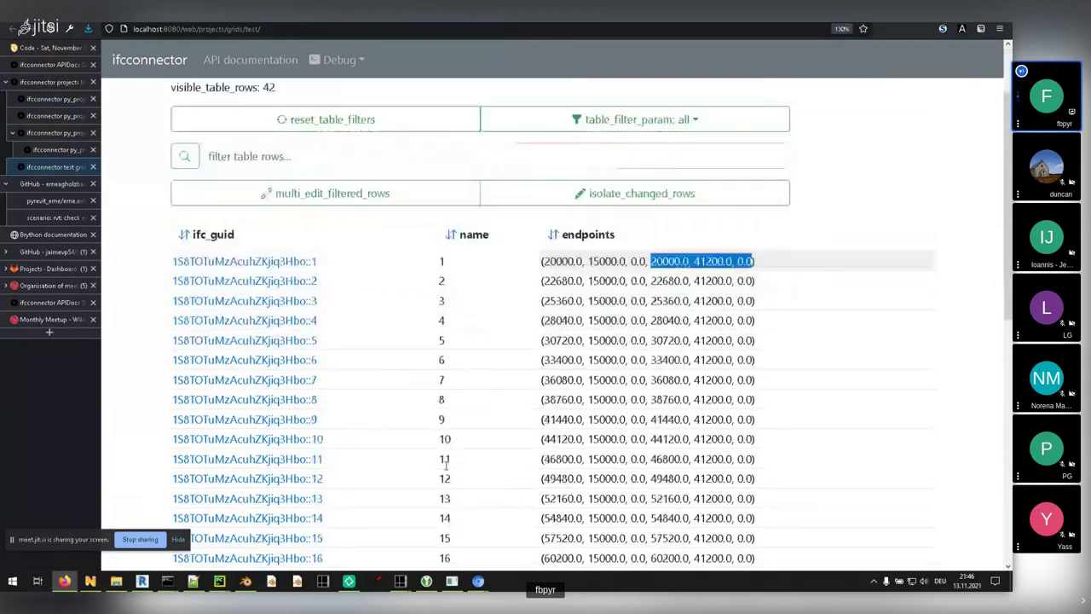
key("super+Tab")
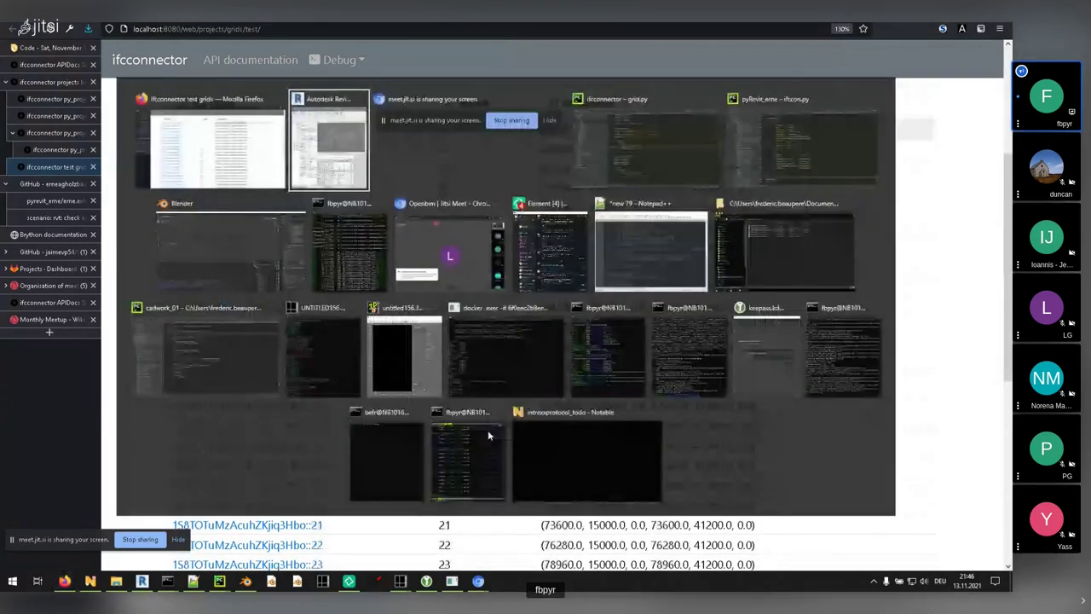
key("Escape")
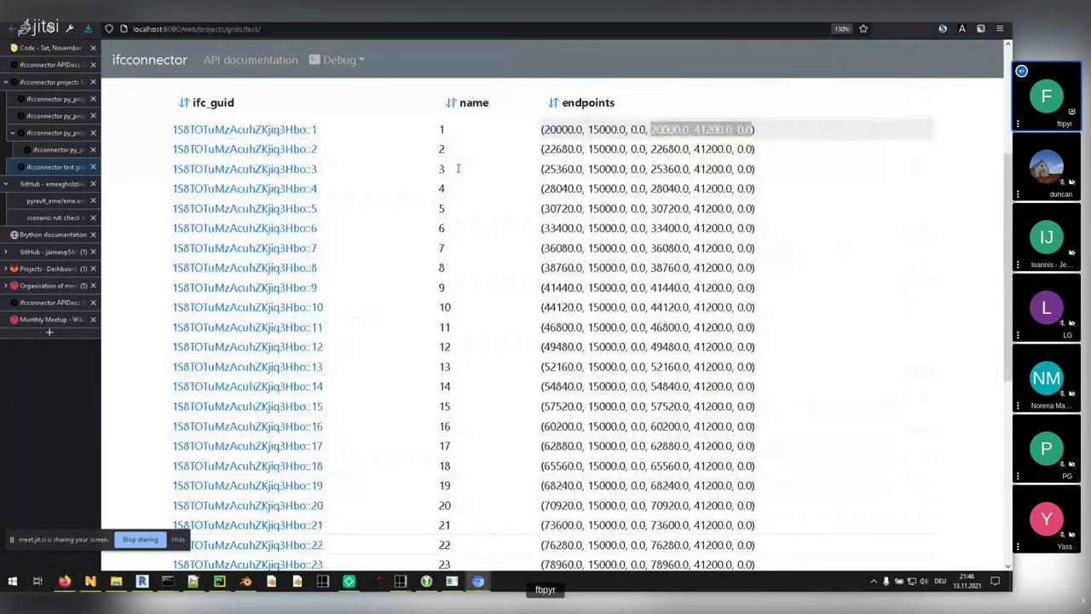
scroll(458, 168, "up", 2)
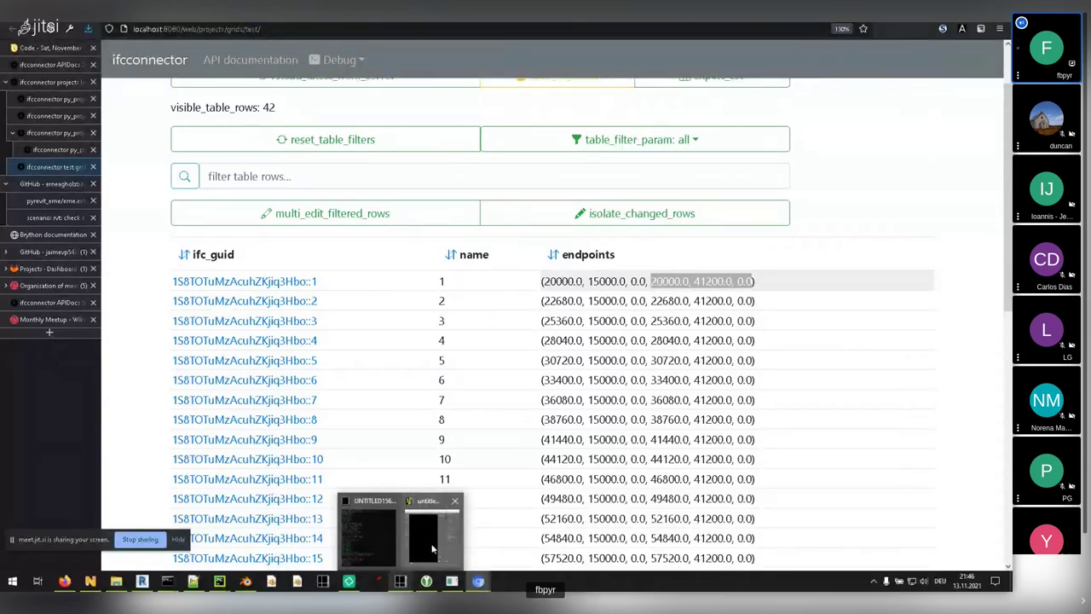
- Switch to cadwork 3D with its console window alongside and start the cw_toolbox Python console
left_click(403, 569)
mouse_move(399, 563)
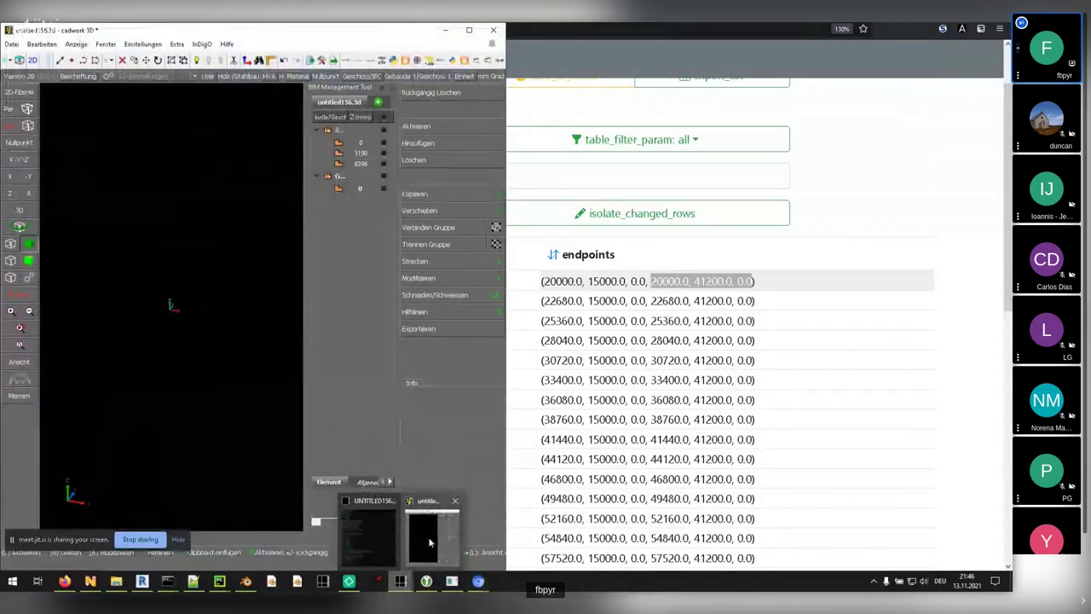
left_click(377, 540)
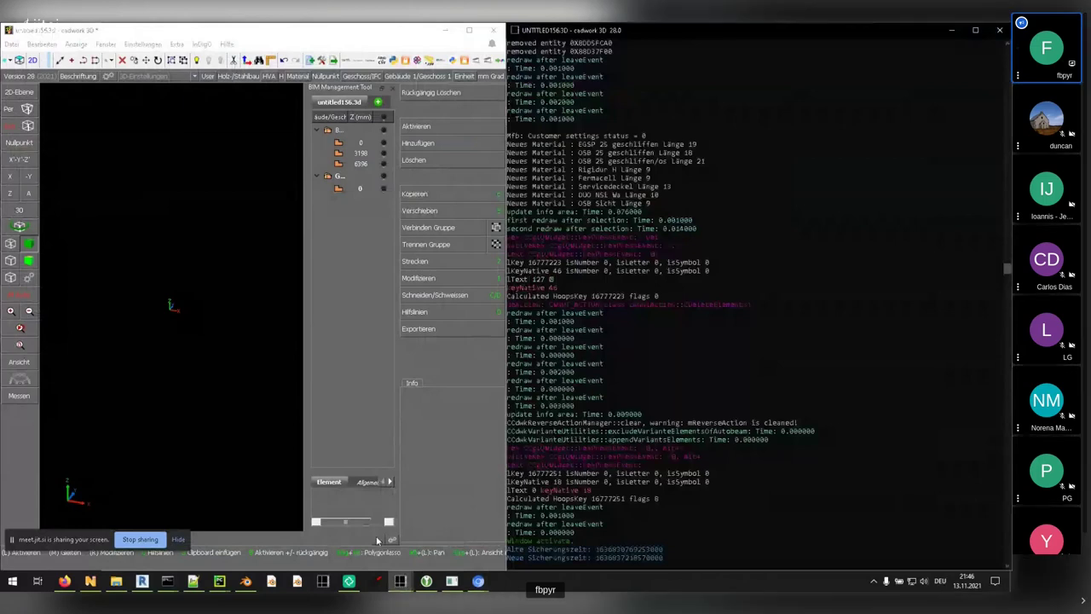
left_click(384, 27)
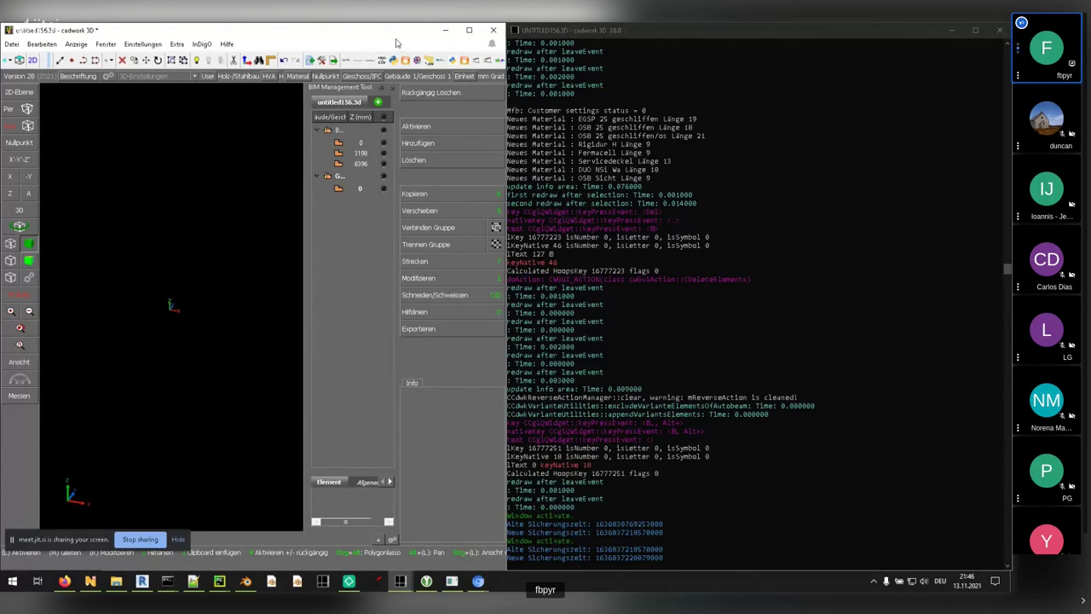
left_click(393, 61)
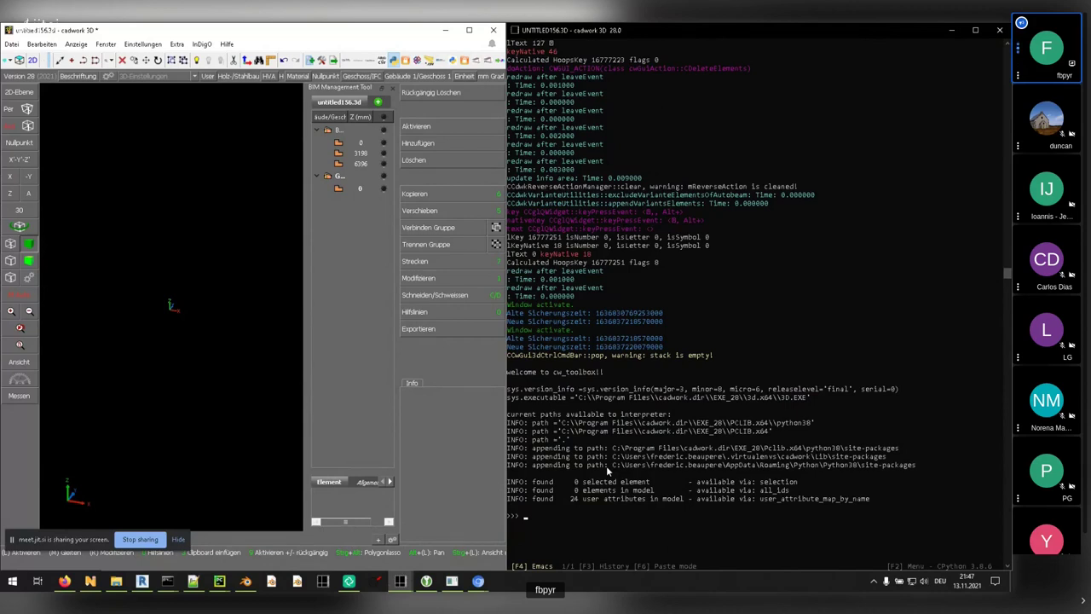
- Switch to the cadwork_01 project in PyCharm, copy the whole cw_build_grids_levels_boxes_from_ifcconnector.py script and return to cadwork
mouse_move(220, 582)
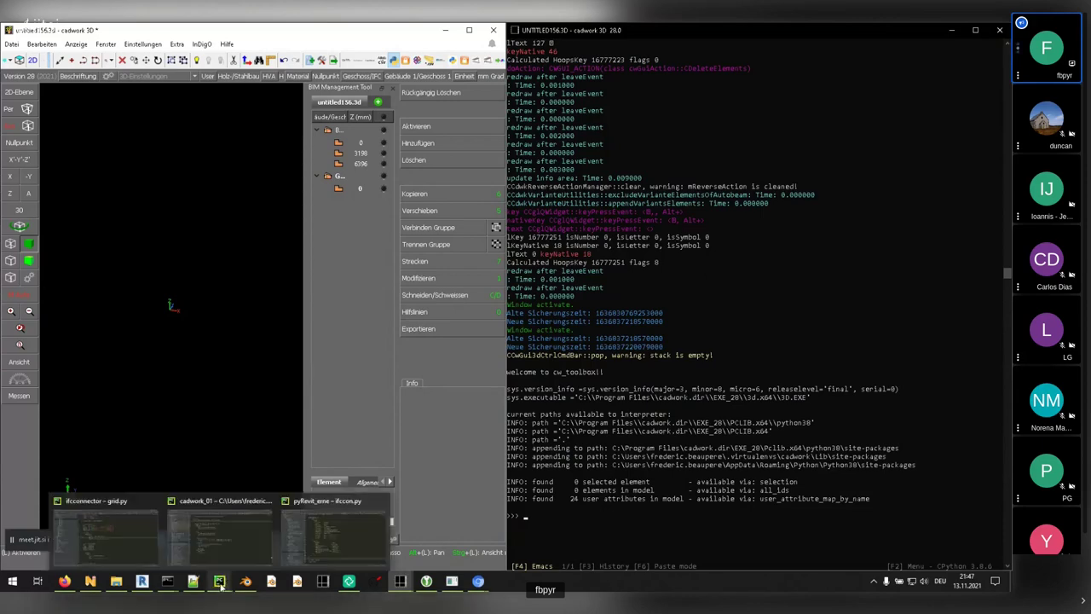
left_click(229, 537)
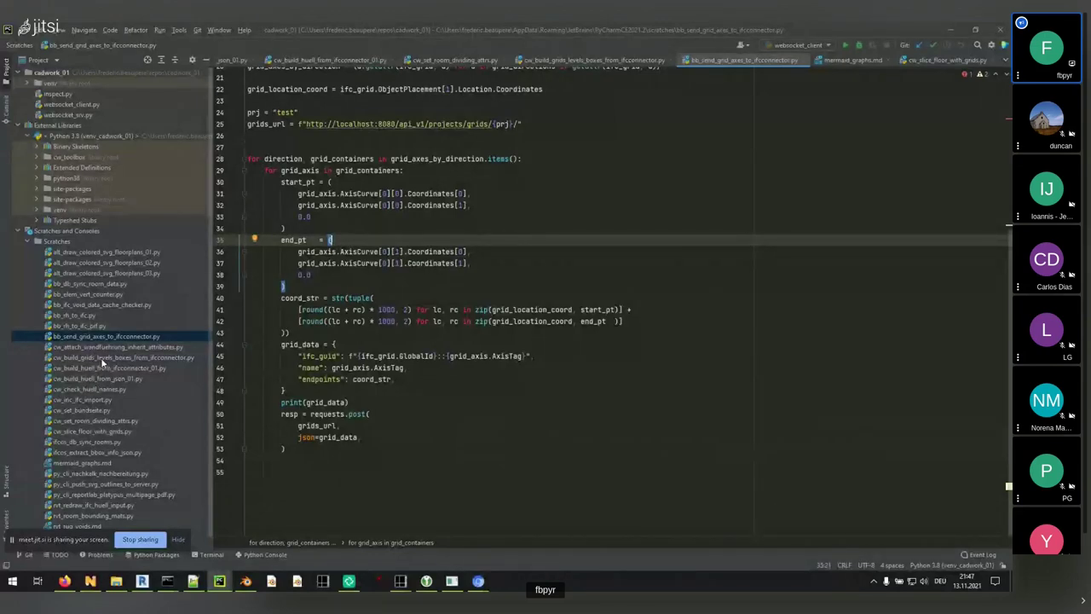
scroll(335, 330, "up", 5)
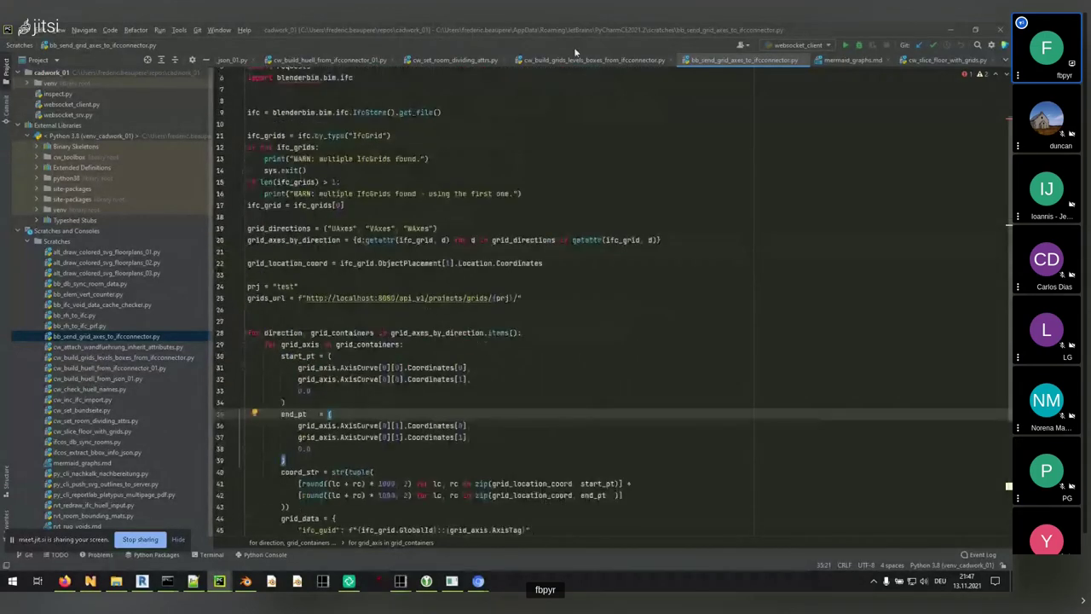
key("alt+Left")
key("ctrl+a")
scroll(416, 249, "down", 6)
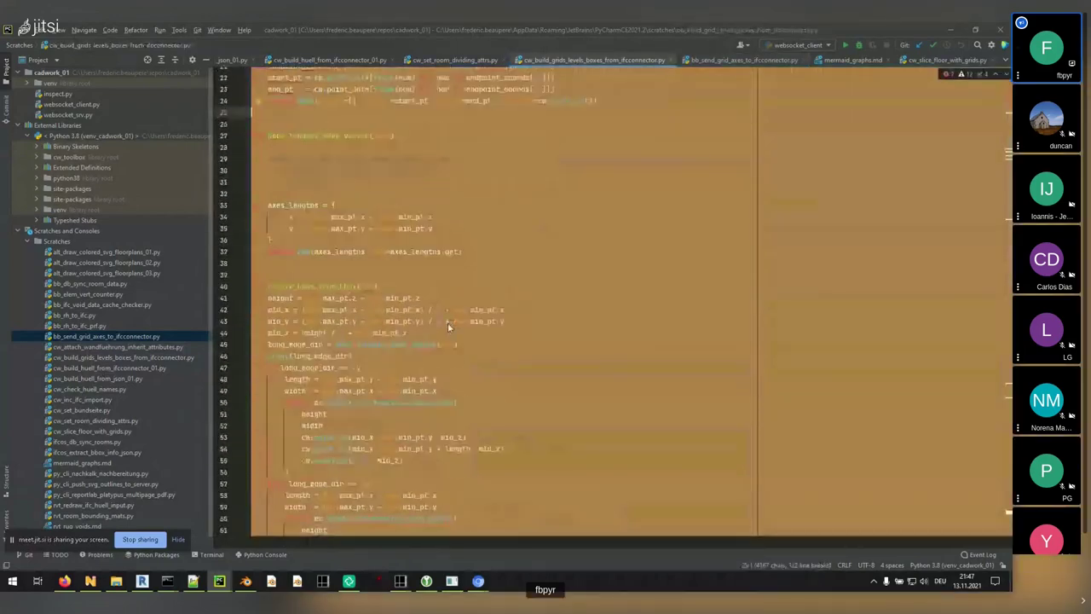
right_click(362, 320)
left_click(388, 350)
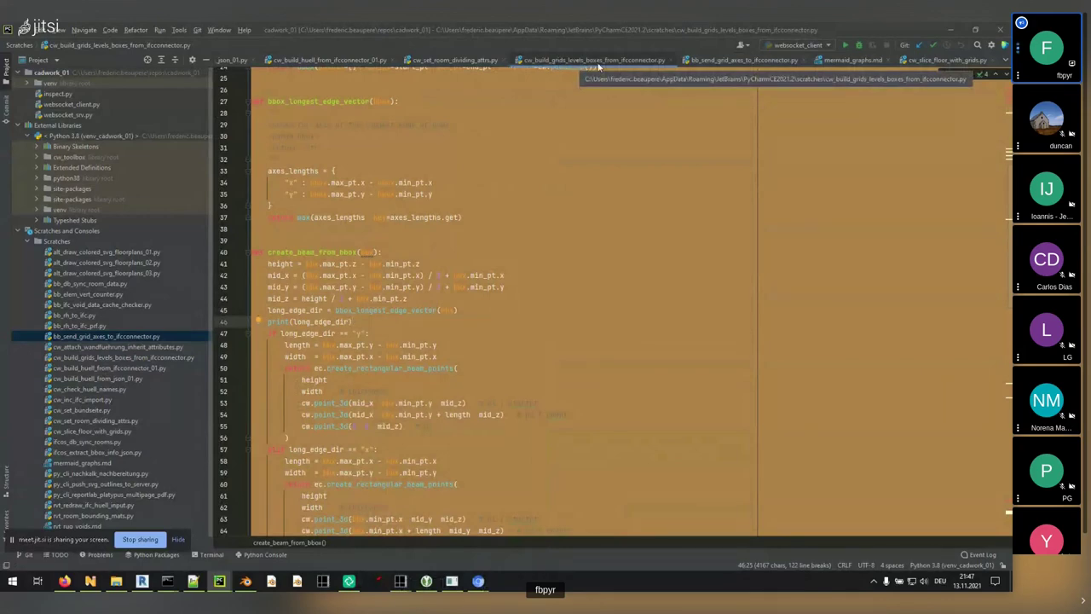
left_click(950, 29)
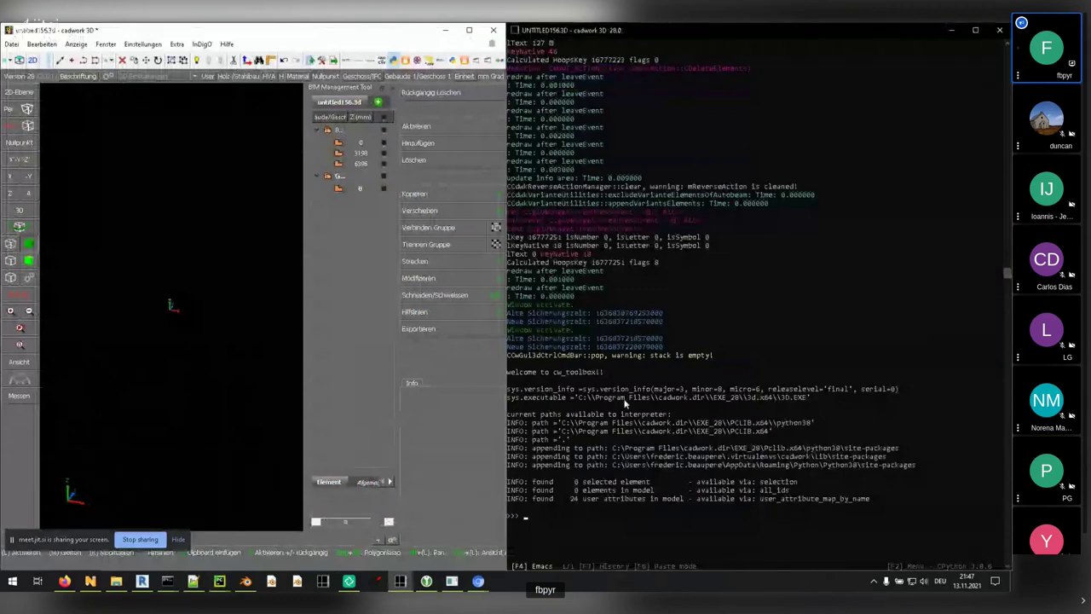
- Run the copied script in the Python console using paste mode to build the grids, levels and boxes from ifcconnector, then return to the 3D model
key("F6")
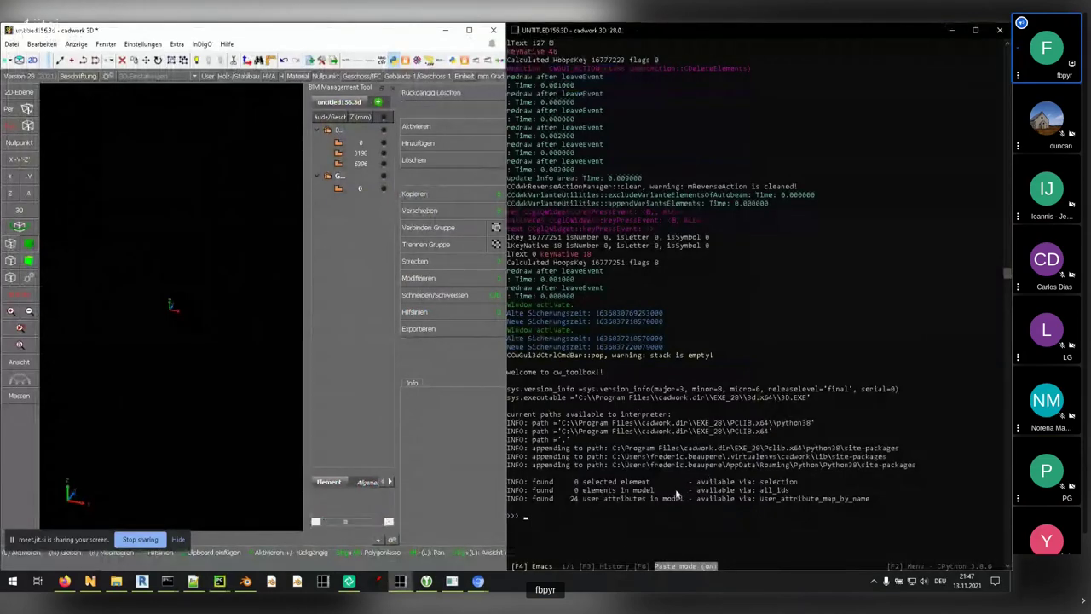
key("ctrl+v")
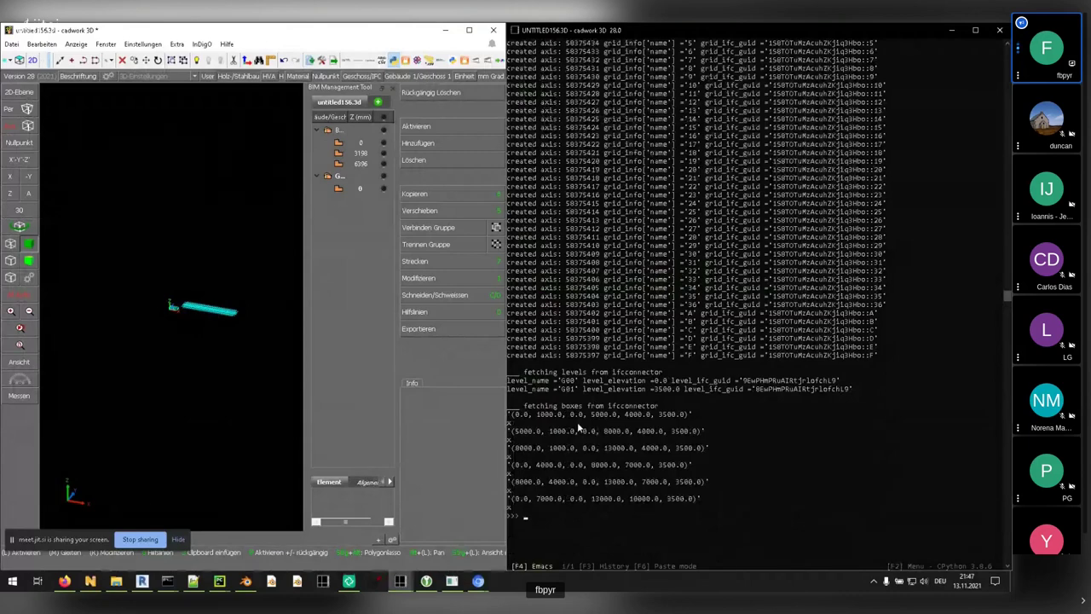
left_click(547, 516)
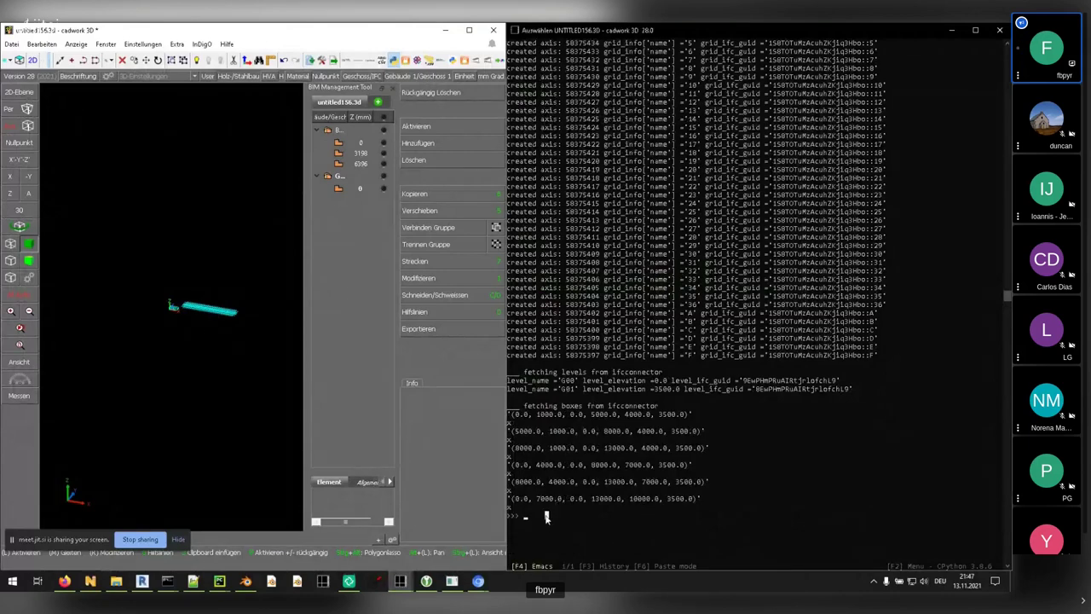
key("Escape")
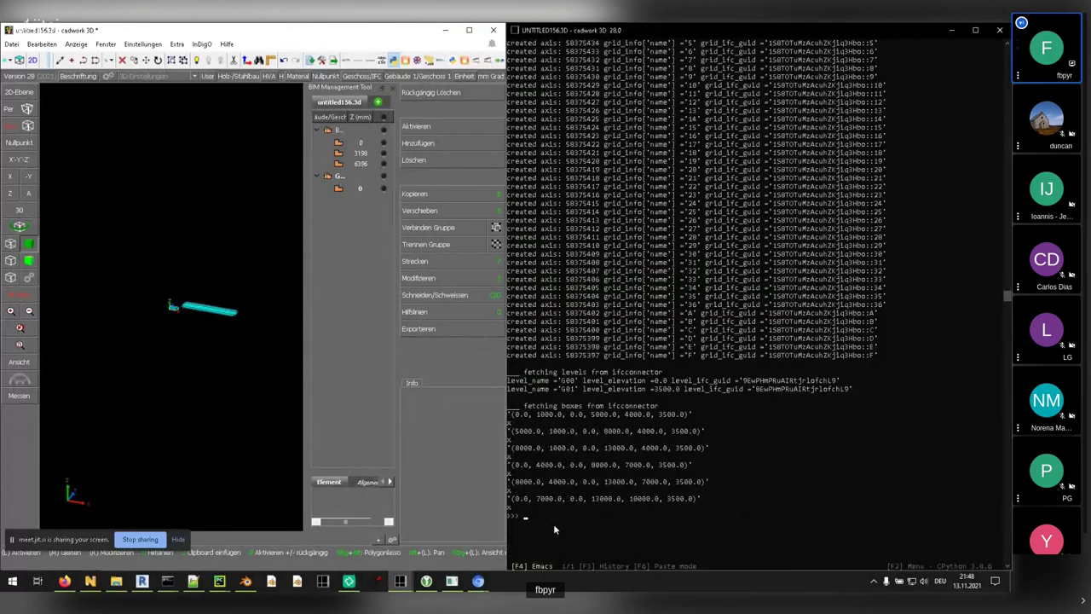
key("Return")
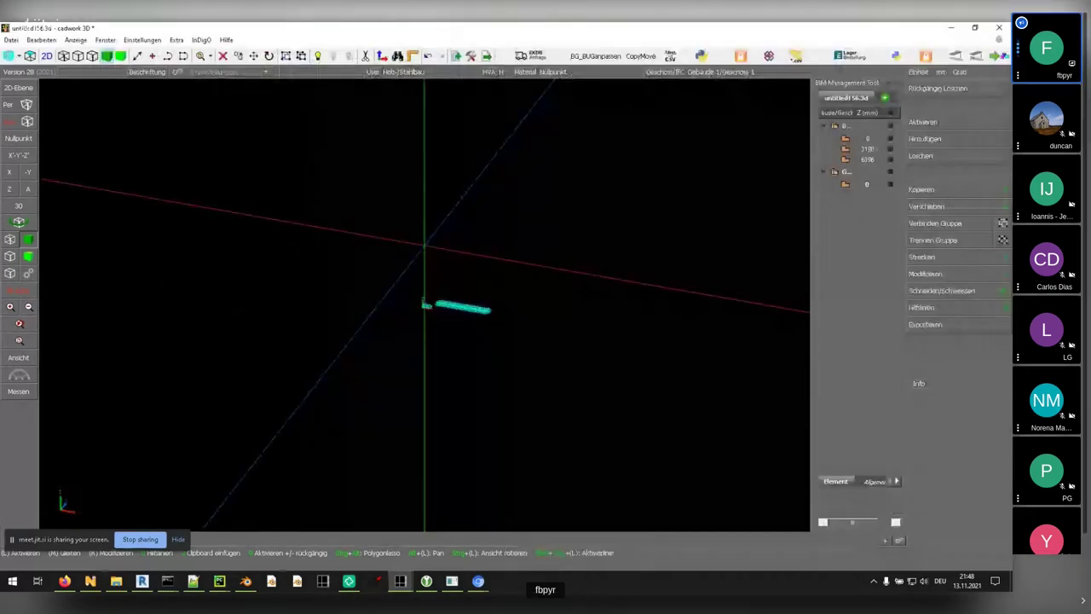
- Show the attributes of grid line 1 and check them against the grids table in the browser, returning to cadwork
scroll(298, 270, "up", 5)
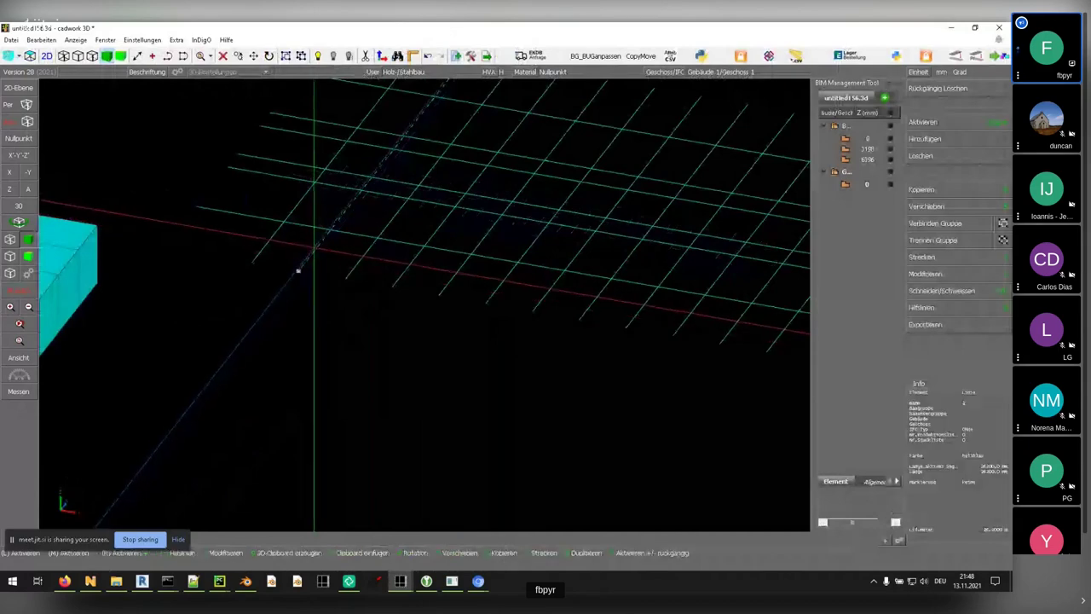
scroll(414, 310, "down", 5)
left_click(926, 274)
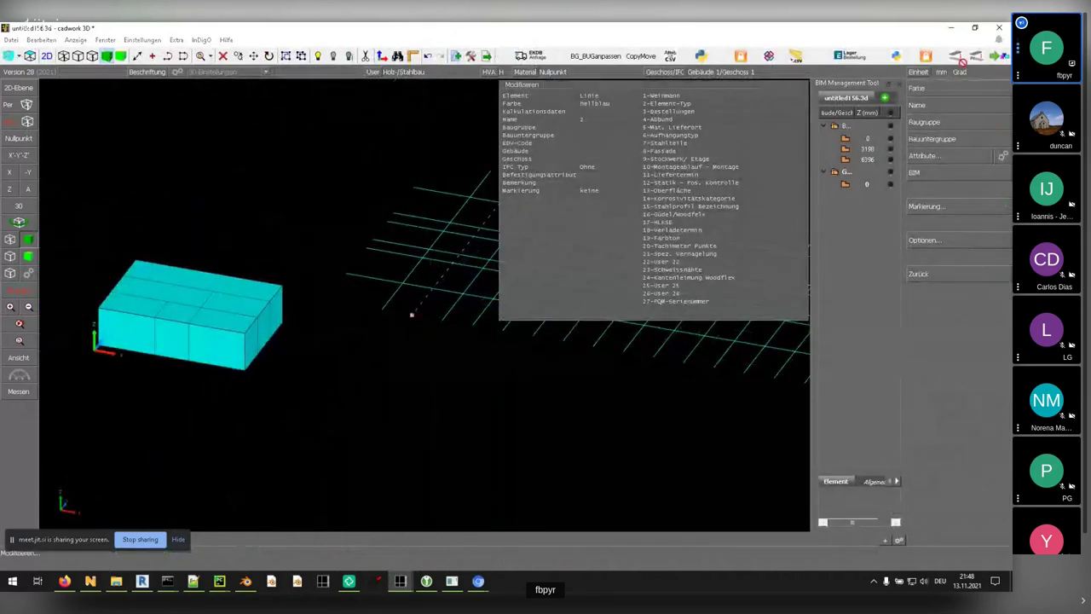
key("super+Tab")
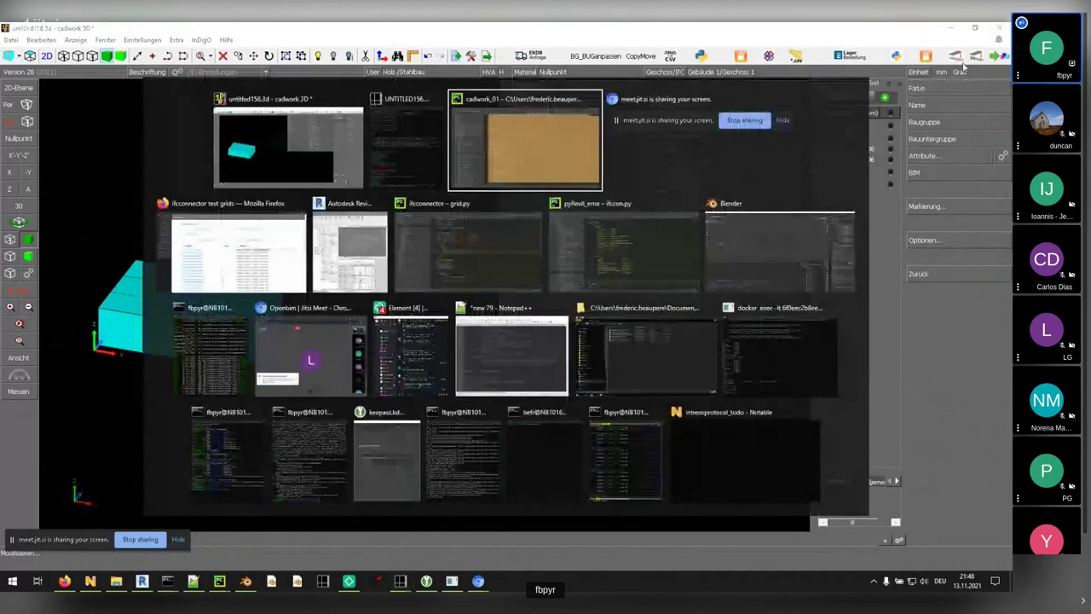
left_click(252, 273)
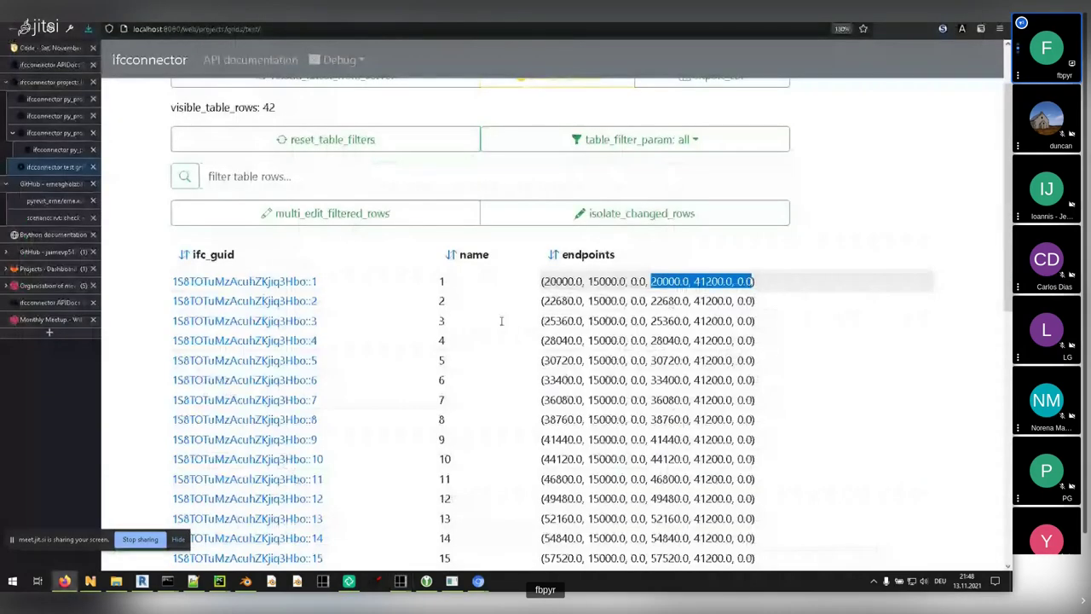
key("super+Tab")
left_click(362, 141)
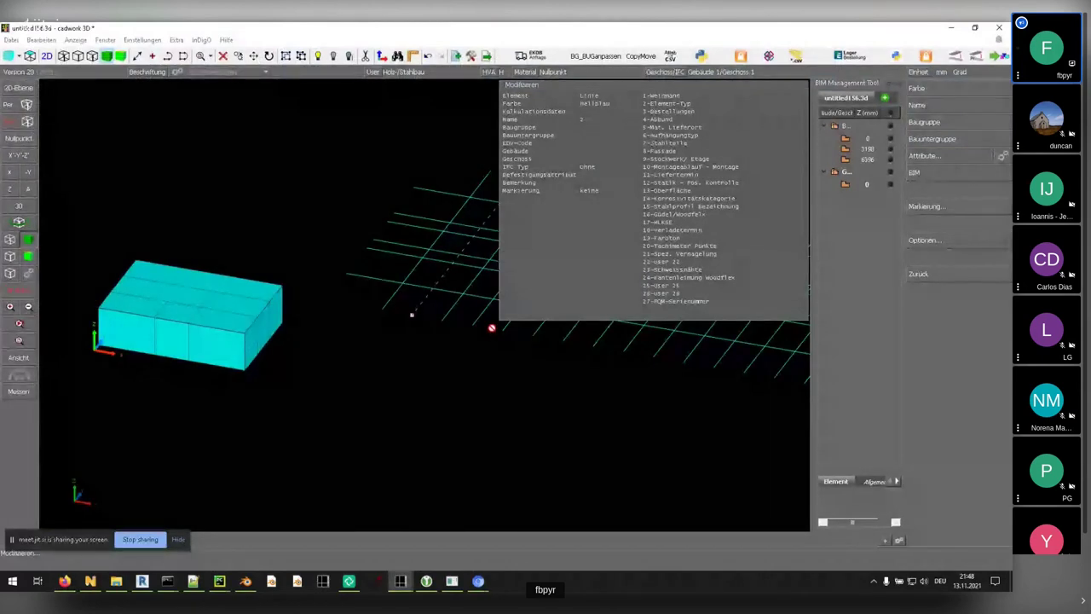
- Show the attributes of grid line A, close them and bring the generated boxes into view
left_click(412, 314)
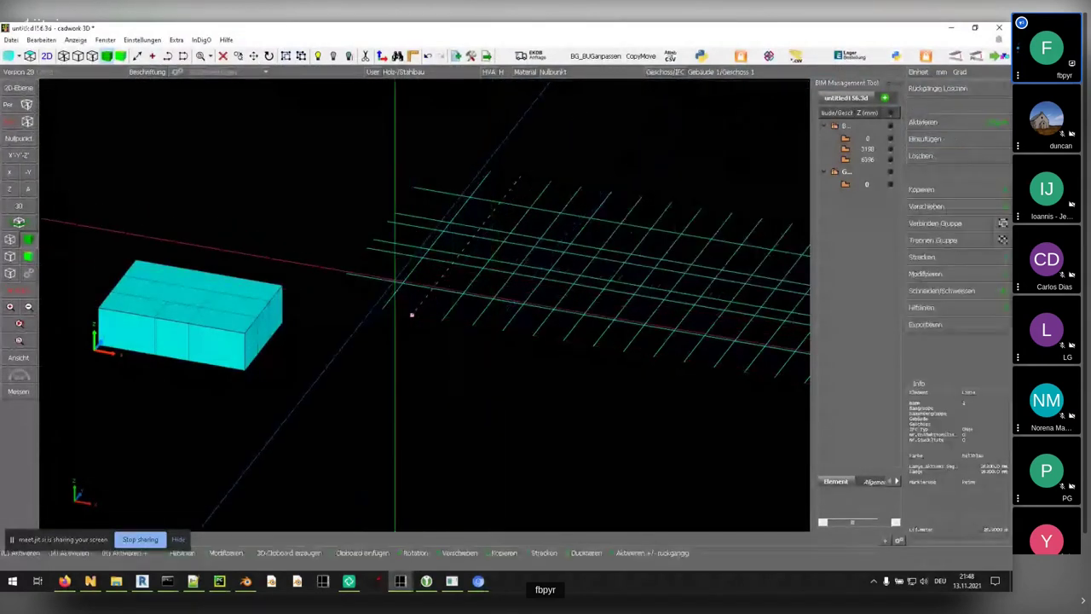
left_click(925, 274)
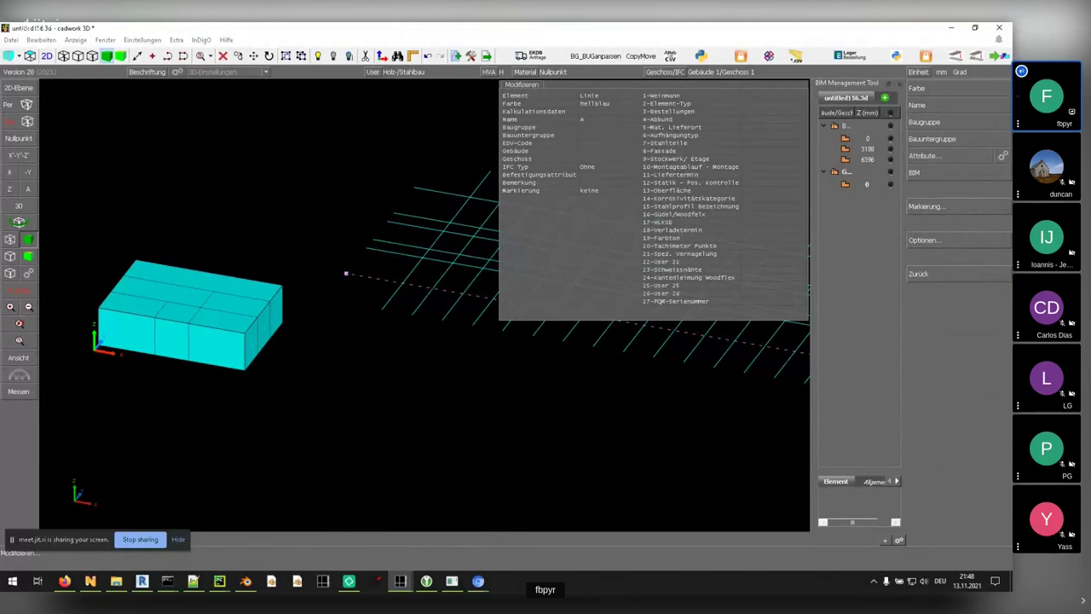
key("Escape")
scroll(443, 317, "up", 3)
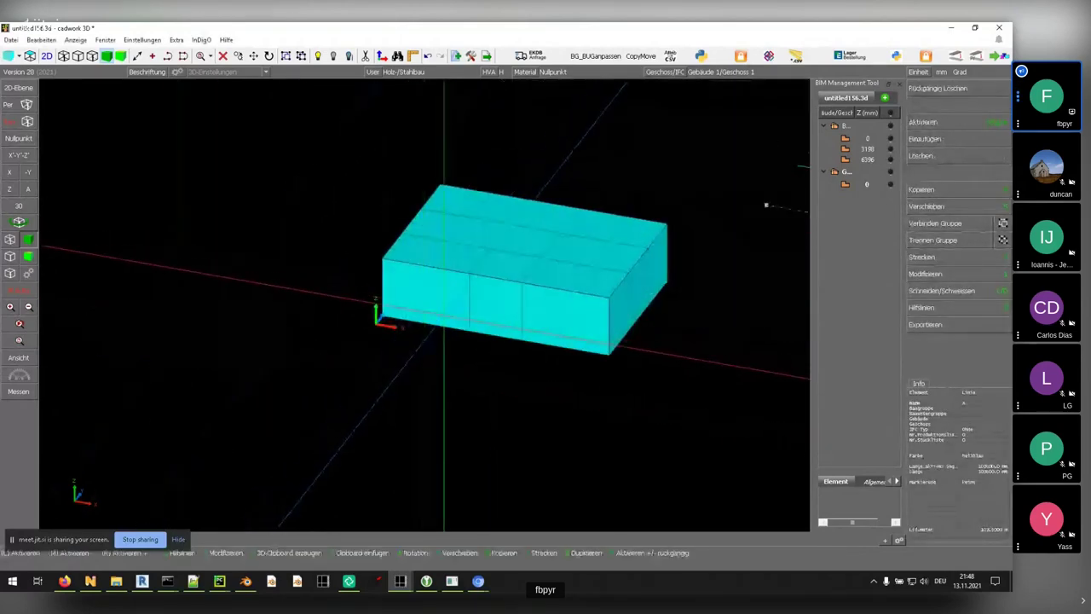
middle_click_drag(766, 204, 623, 225)
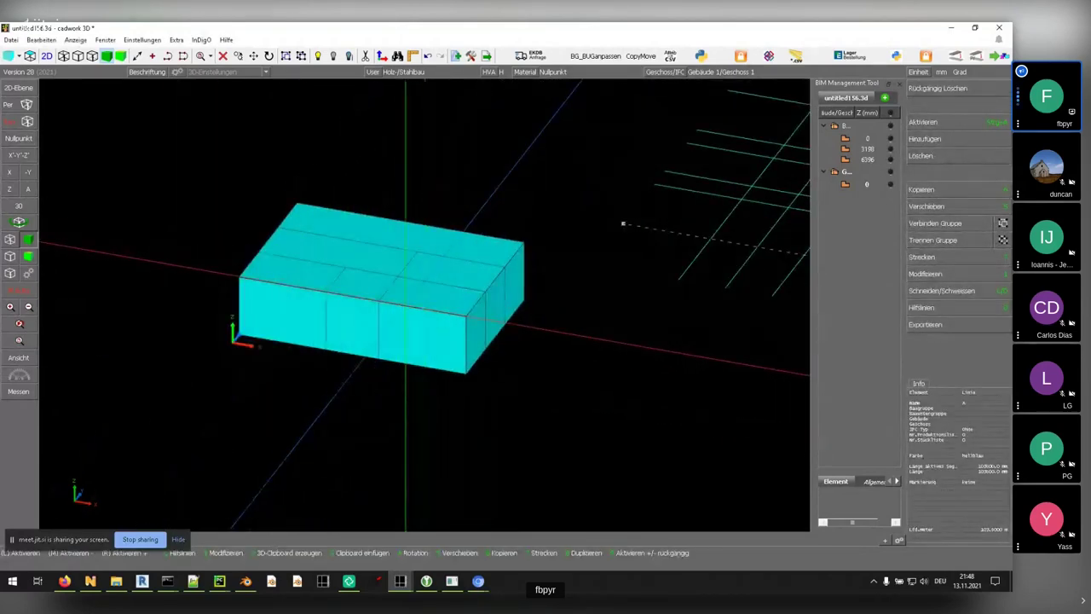
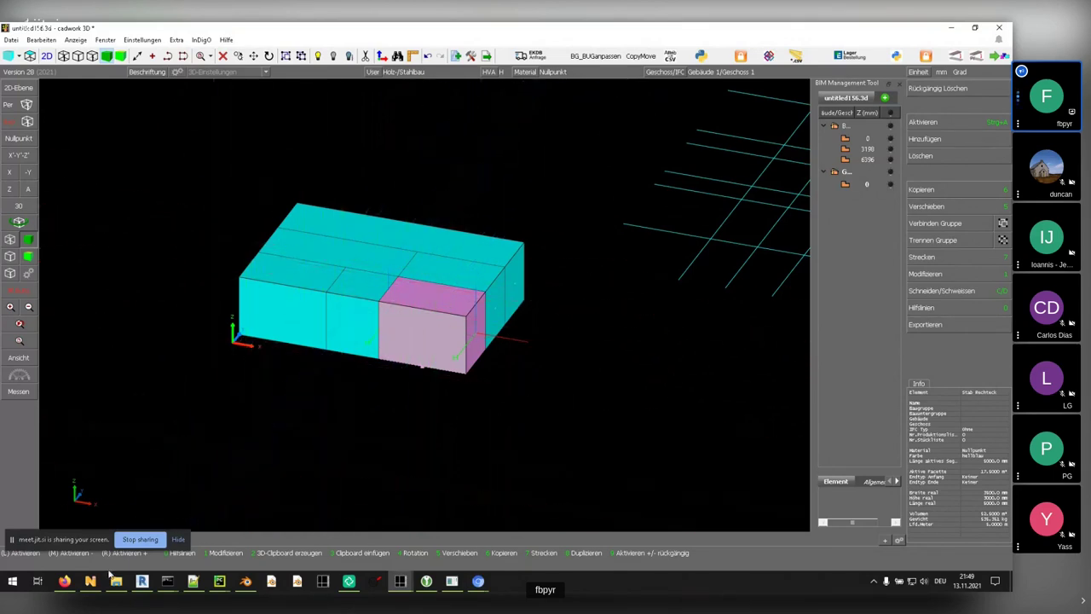
- Switch to the browser and open the test project's boxes table in a new tab from the ifcconnector projects list
mouse_move(63, 582)
left_click(75, 535)
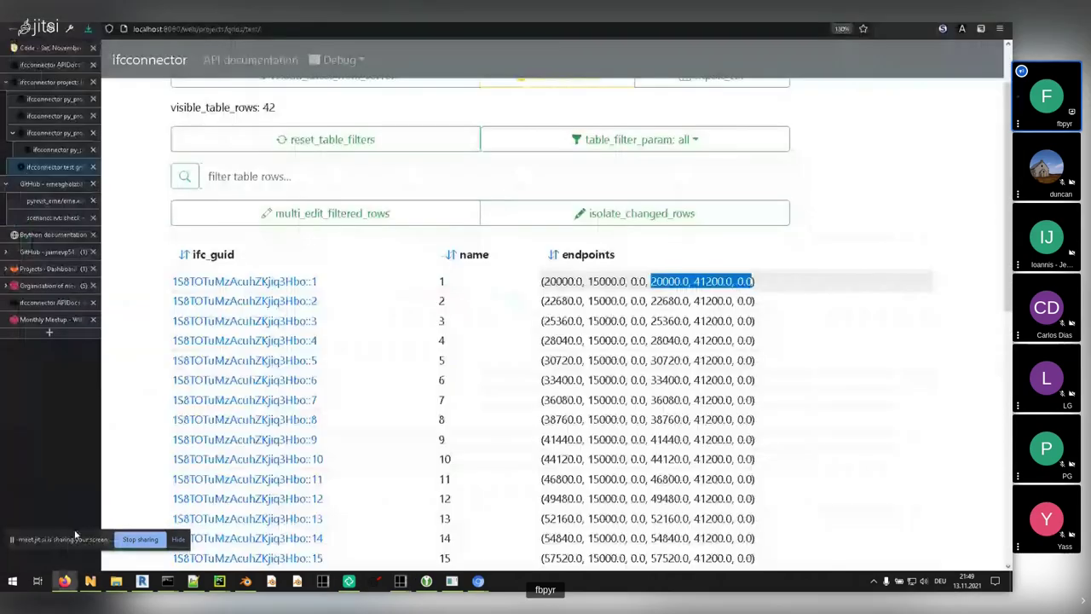
left_click(53, 132)
left_click(51, 82)
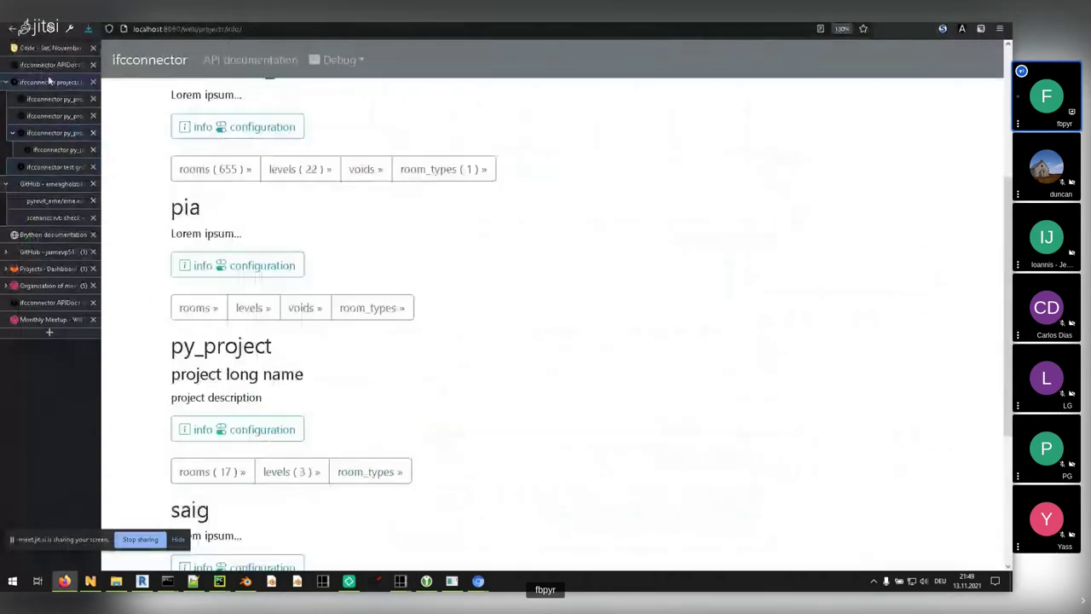
scroll(501, 352, "down", 5)
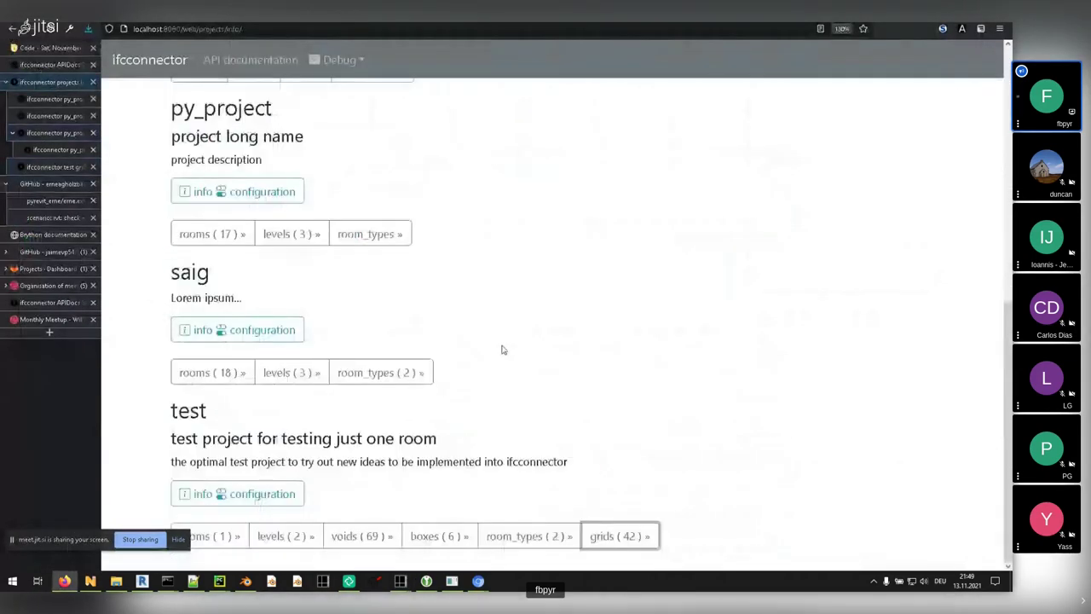
middle_click(437, 542)
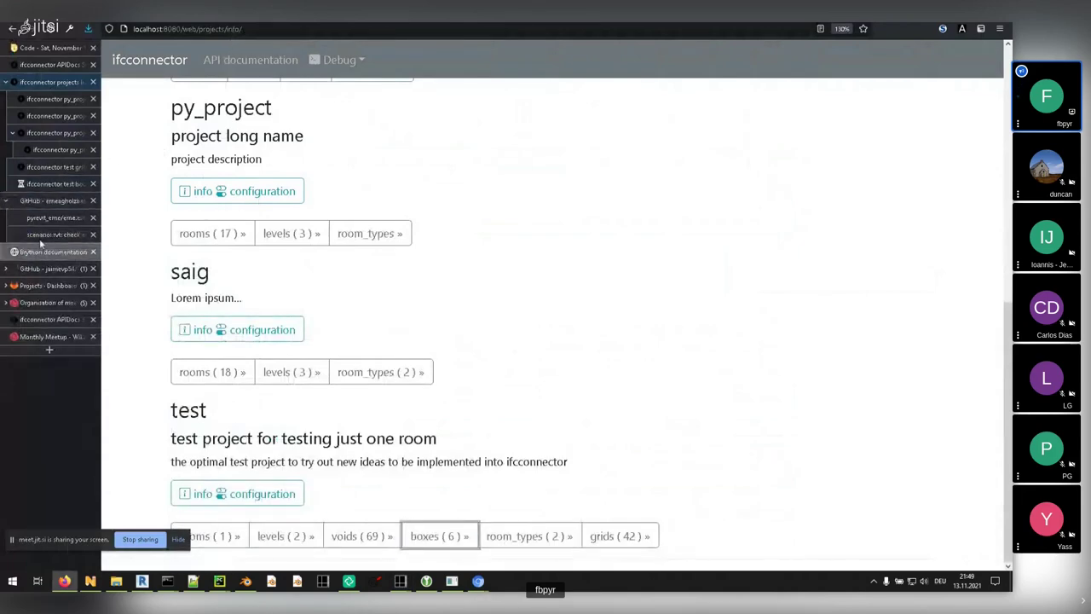
left_click(59, 188)
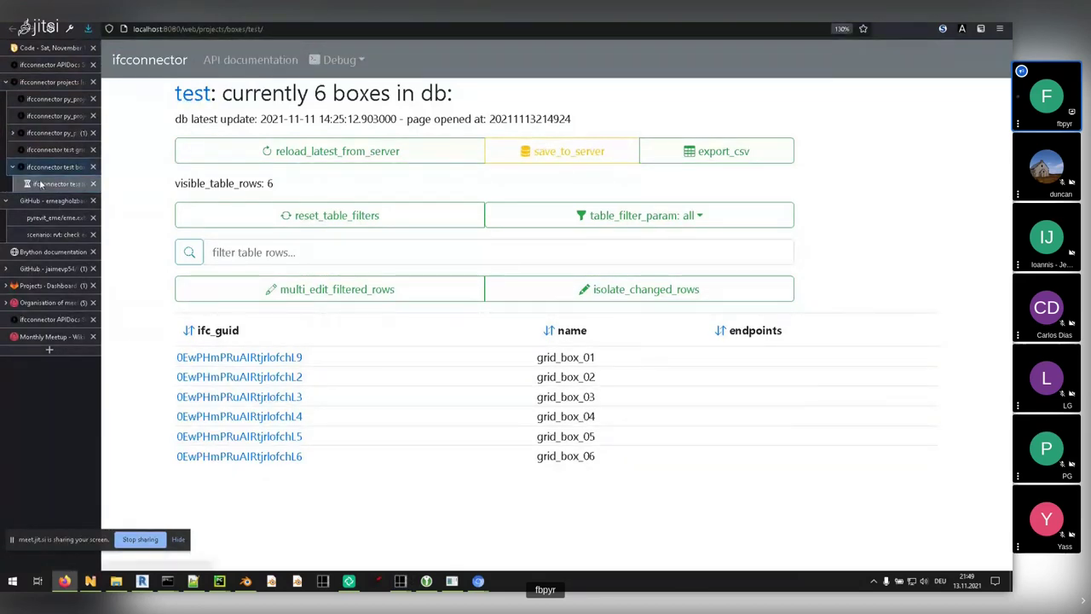
- Go to the test project's configuration page and turn off its dark display at the table column settings
left_click(40, 184)
scroll(319, 383, "down", 10)
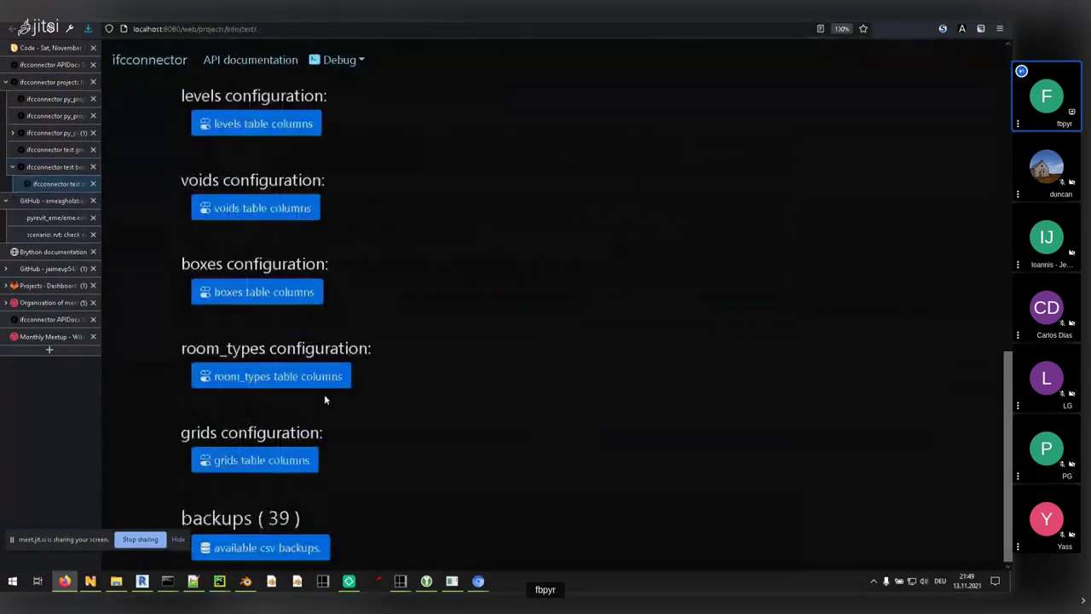
scroll(328, 392, "up", 6)
scroll(334, 367, "down", 6)
key("alt+shift+d")
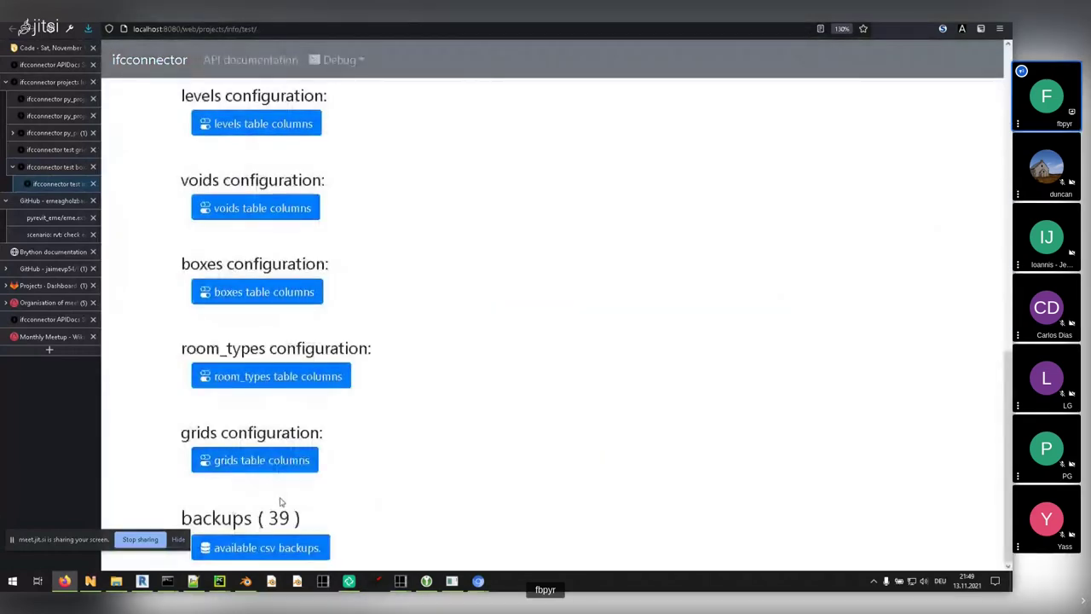
- Add bbox_min_max to the boxes table columns and save the selection as the user configuration
left_click(264, 293)
scroll(260, 220, "down", 3)
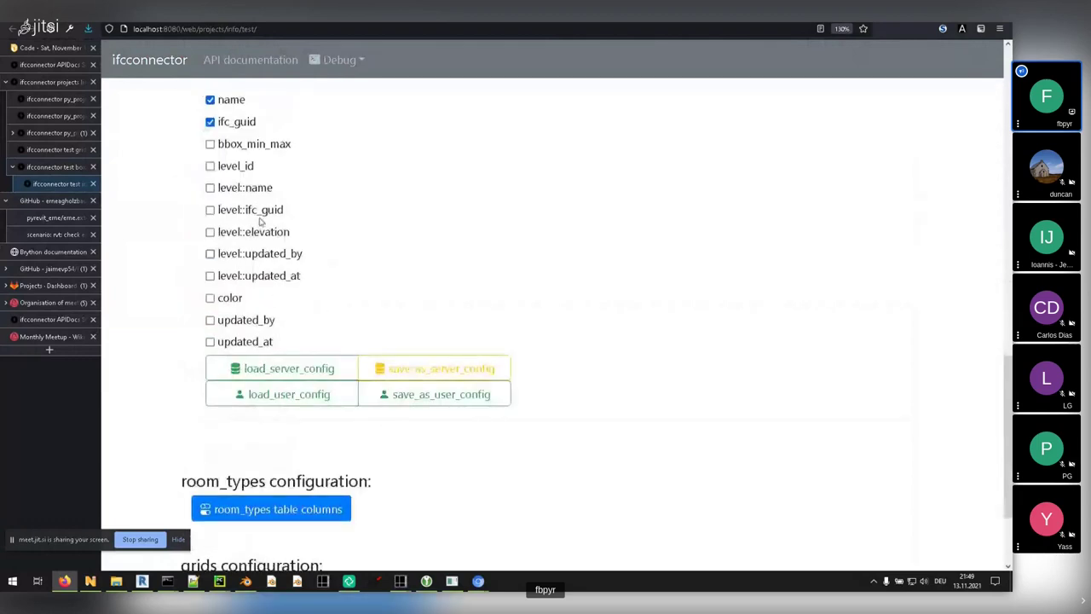
scroll(260, 220, "up", 1)
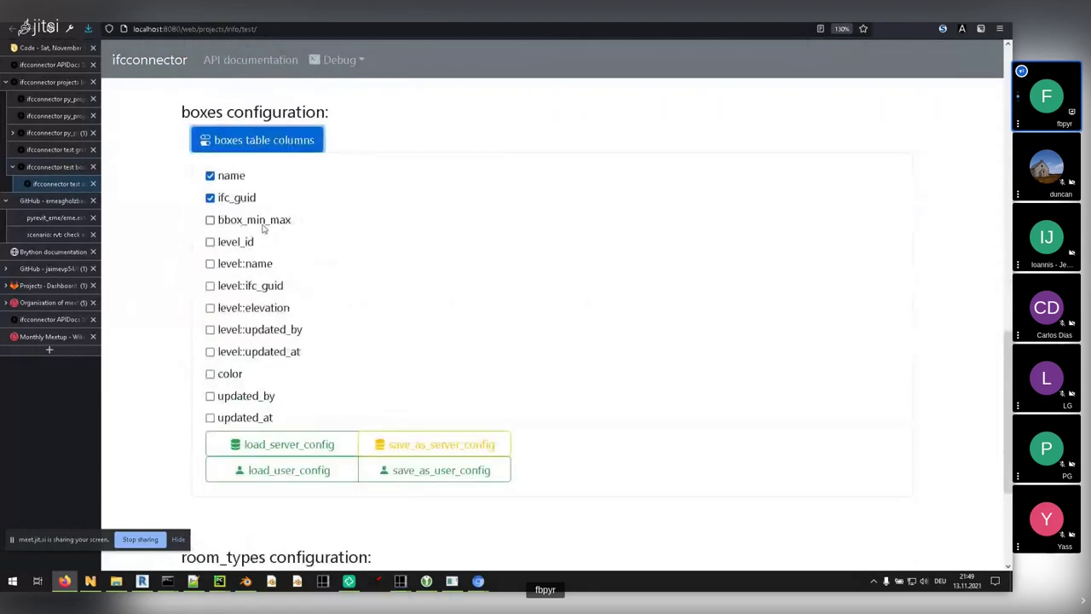
left_click(261, 225)
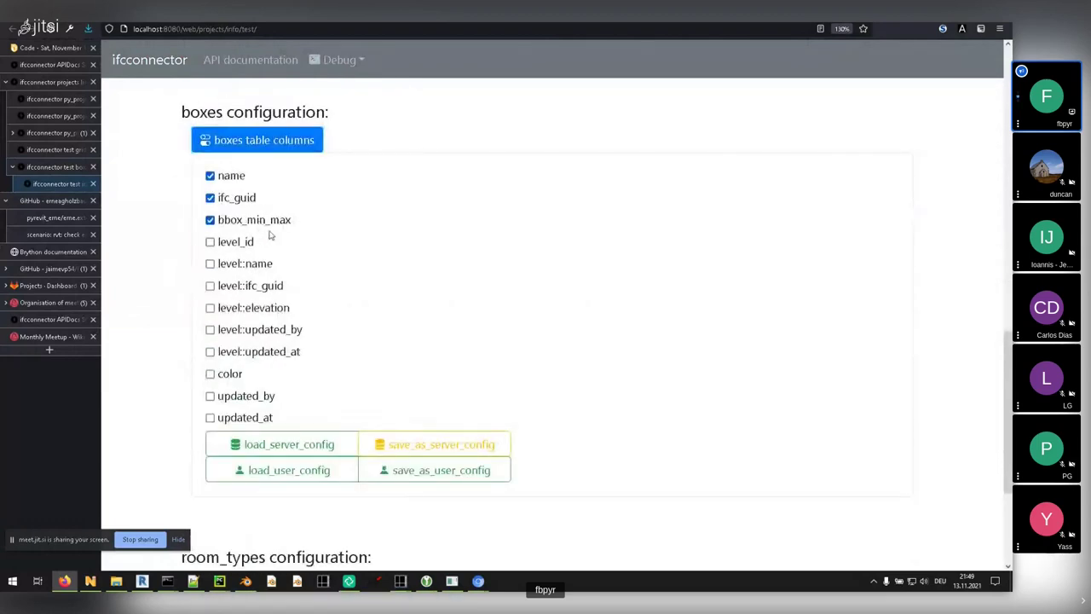
left_click(404, 475)
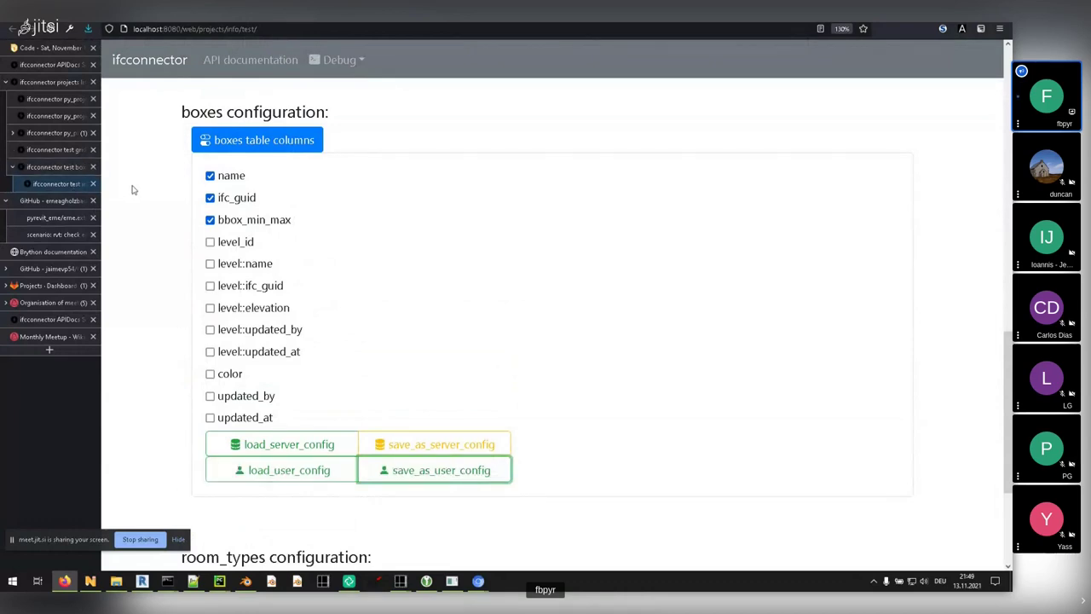
- Return to the test project's boxes table, refresh it and point out the bounding box coordinates of grid_box_01
key("ctrl+Page_Up")
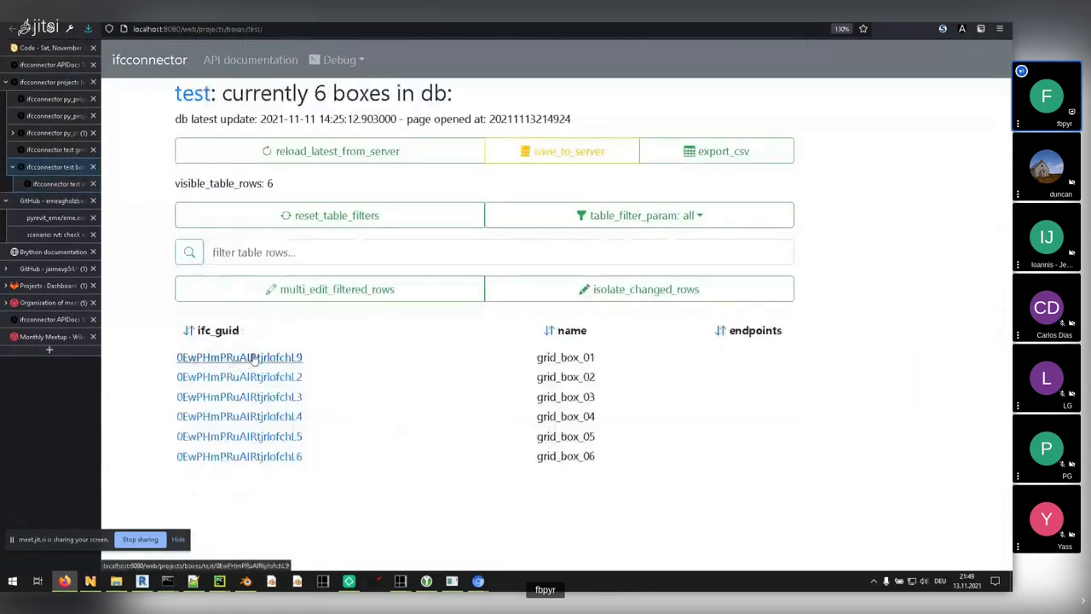
left_click(254, 359)
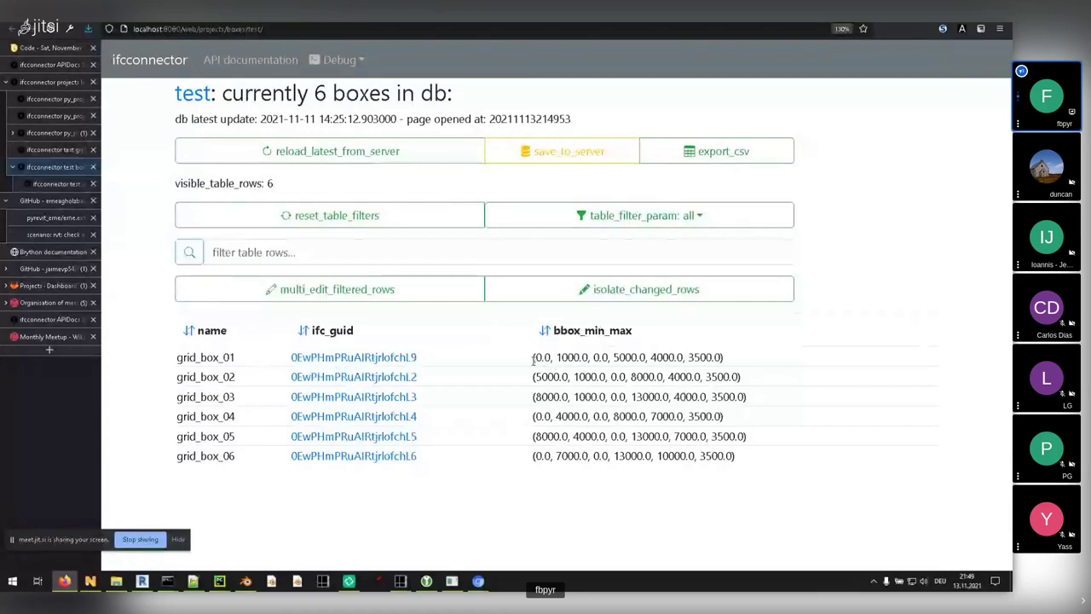
left_click_drag(535, 358, 724, 357)
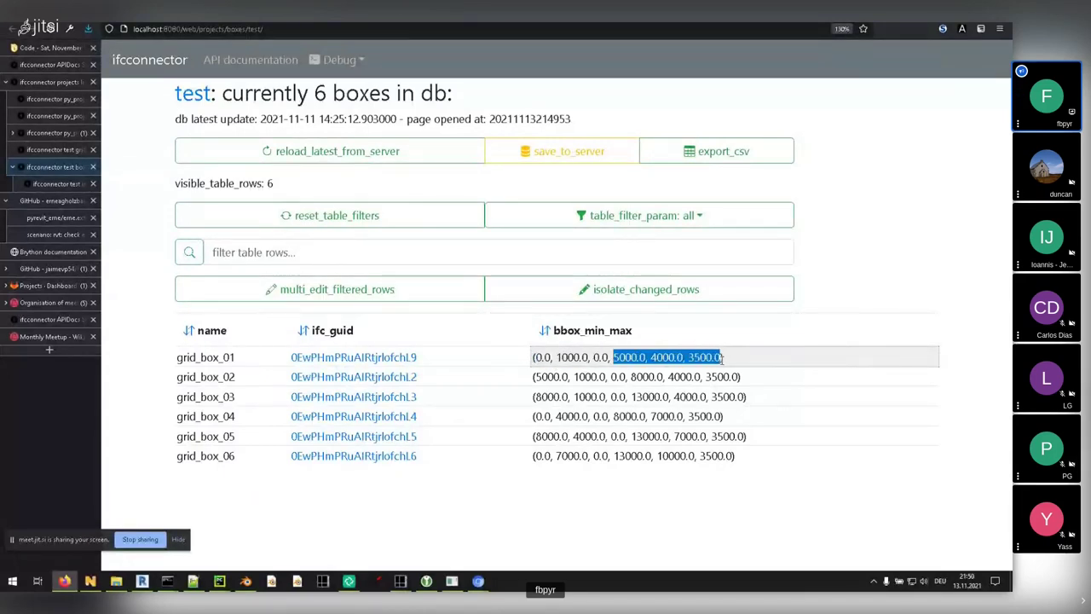
left_click(625, 501)
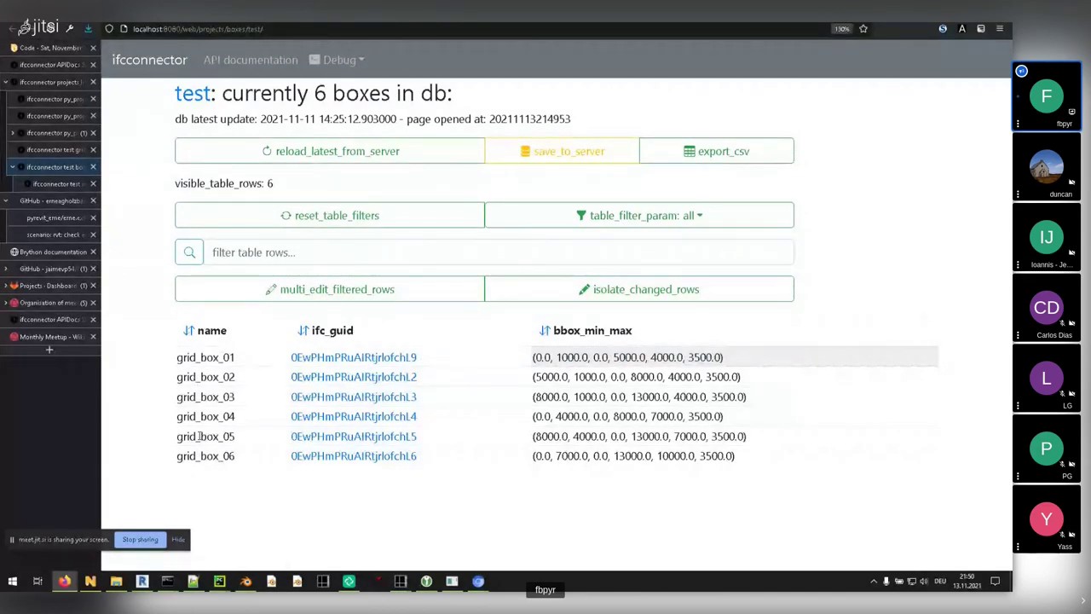
- Switch to cadwork and inspect the attributes of the three front boxes one after another
key("alt+Tab")
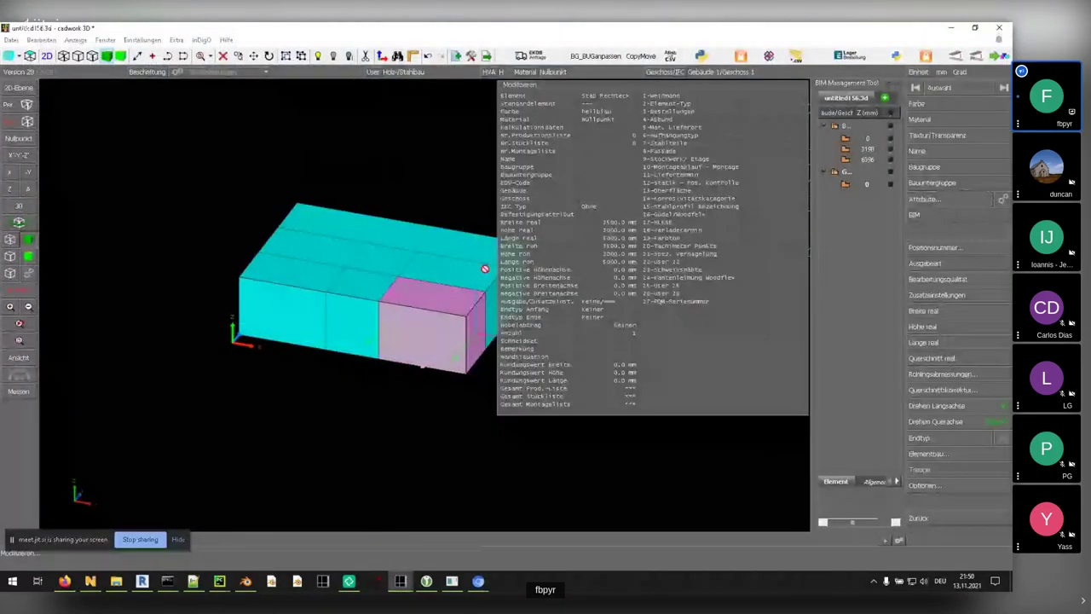
left_click(928, 274)
left_click(354, 316)
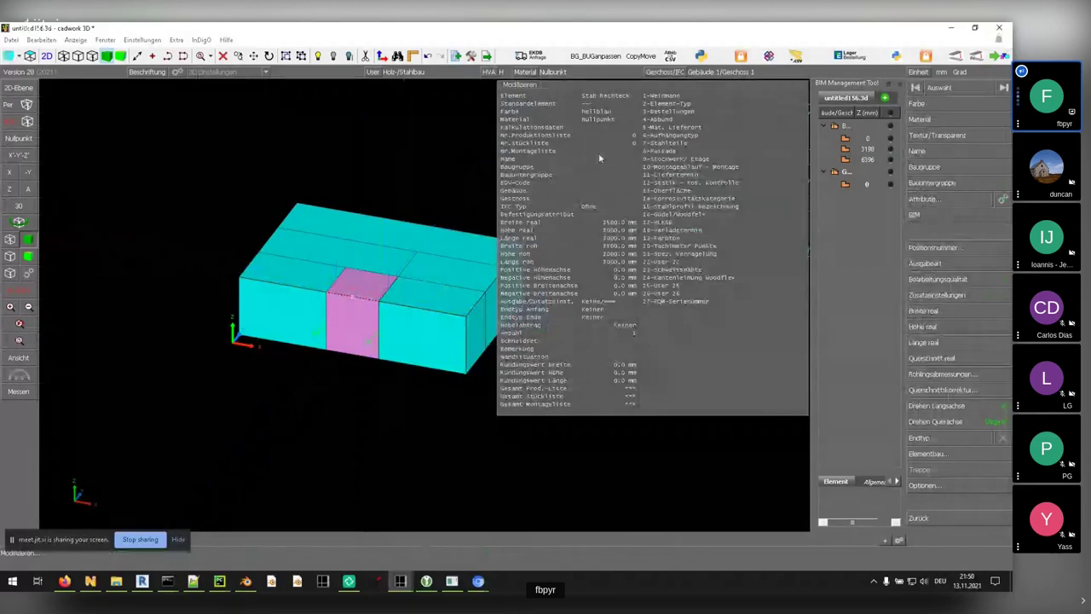
key("Escape")
left_click(273, 307)
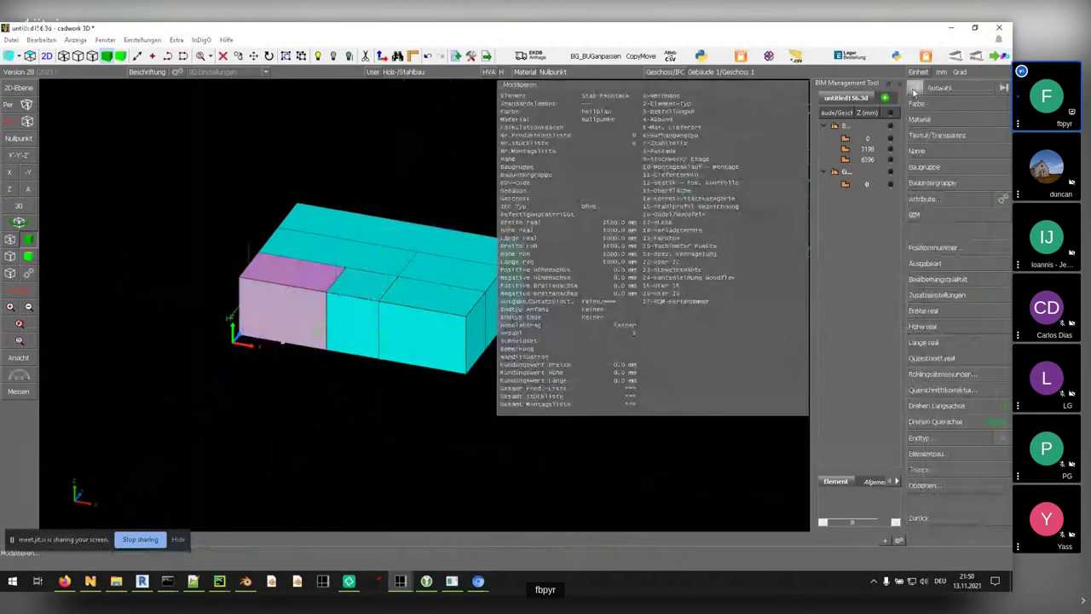
key("Escape")
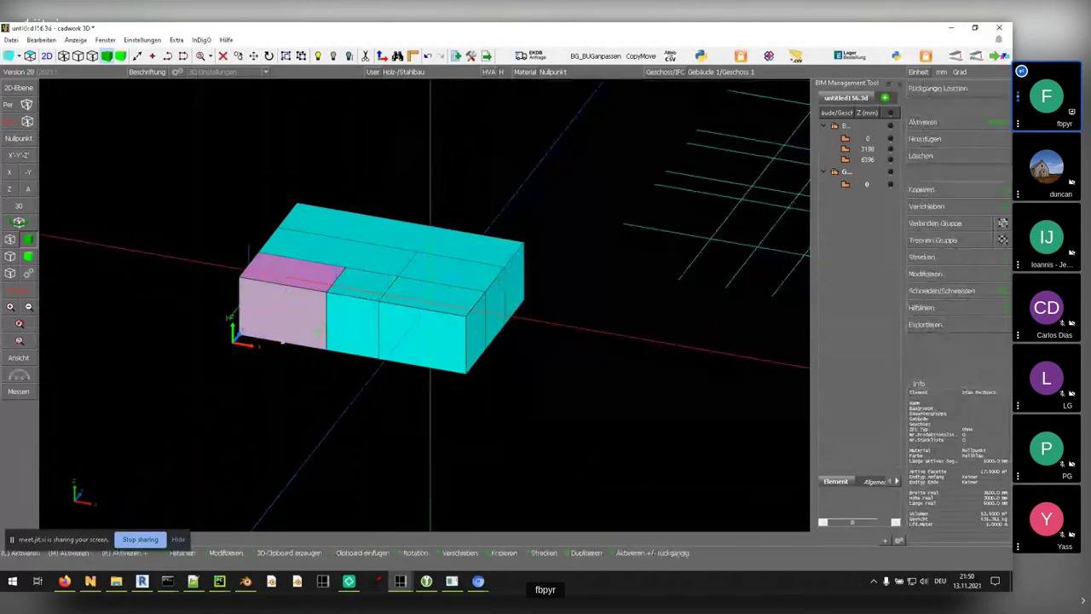
- Return to the boxes table in the browser and show the demos list in the meetup notes
key("super+Tab")
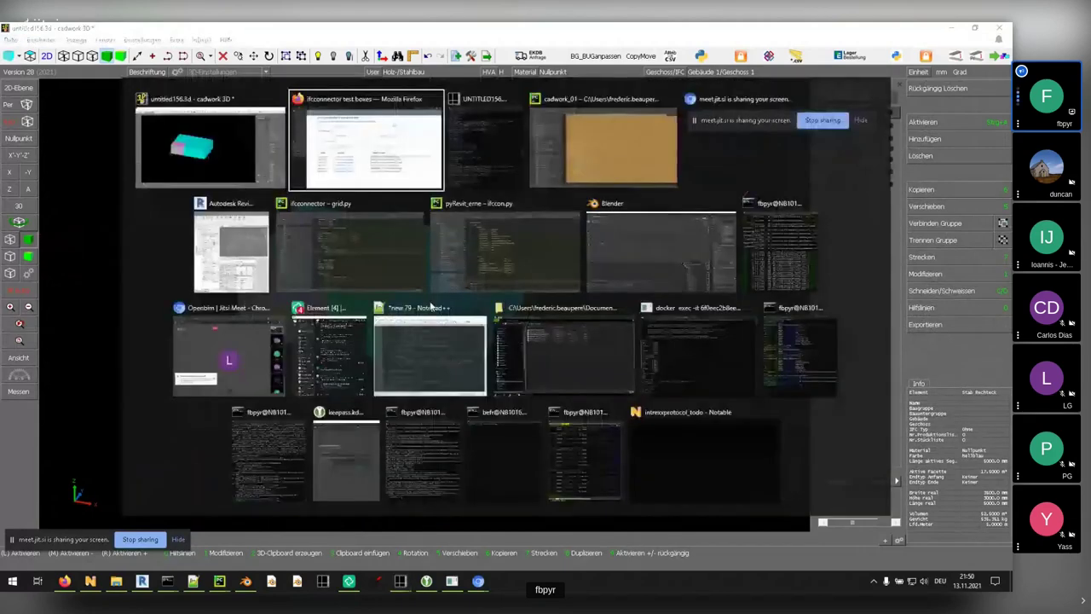
left_click(431, 306)
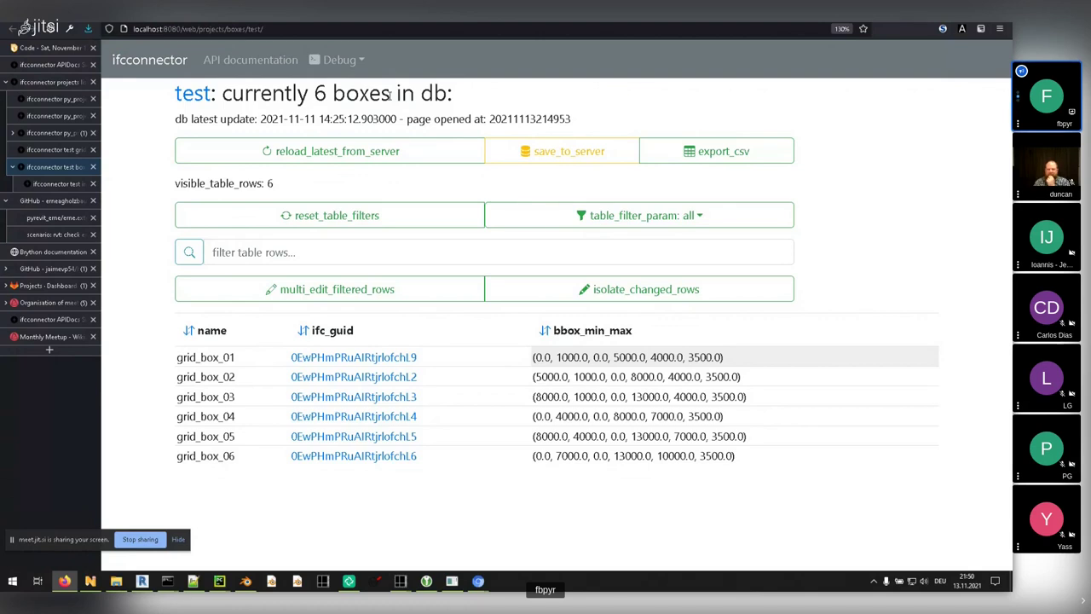
key("alt+Tab")
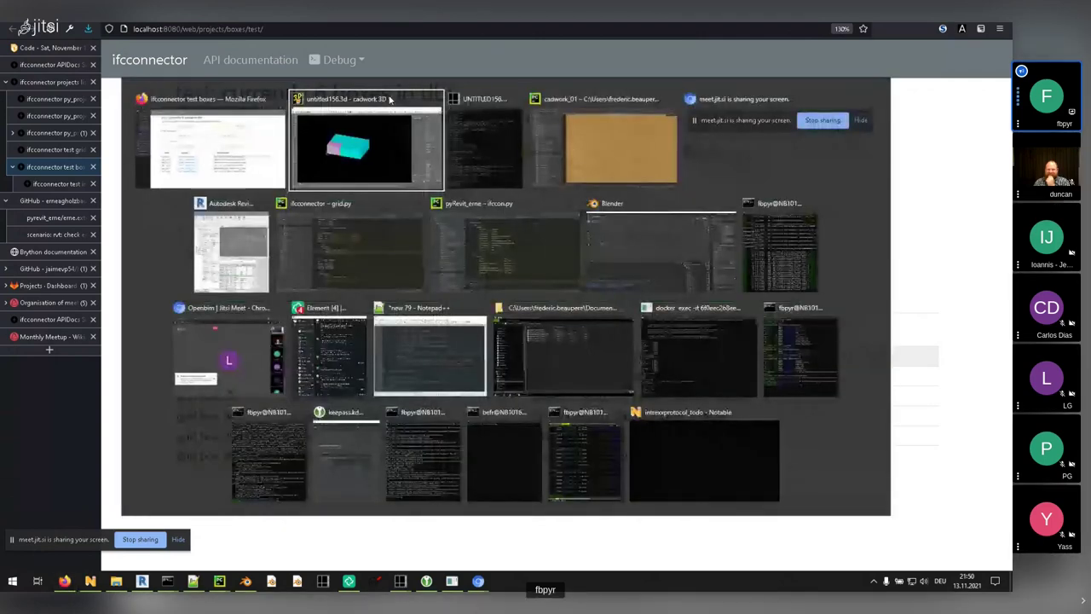
key("alt+Tab")
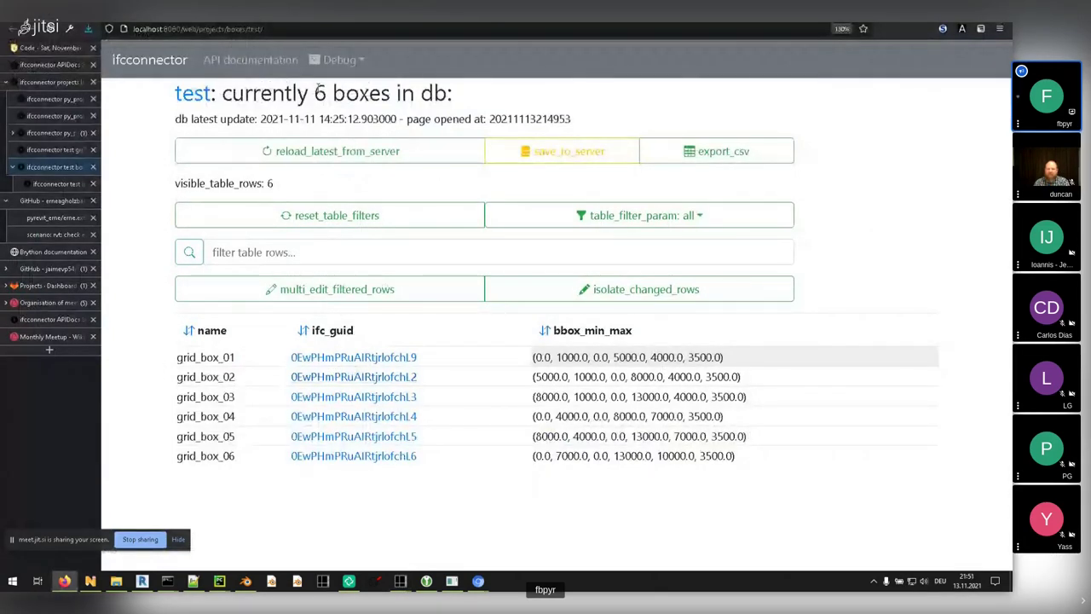
left_click(66, 47)
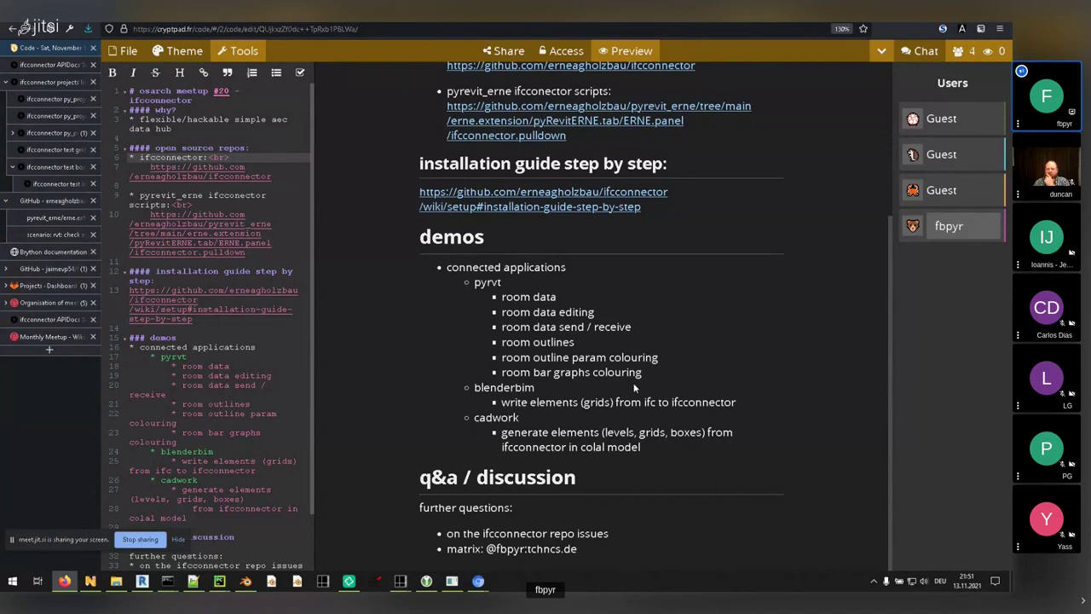
key("alt+Tab")
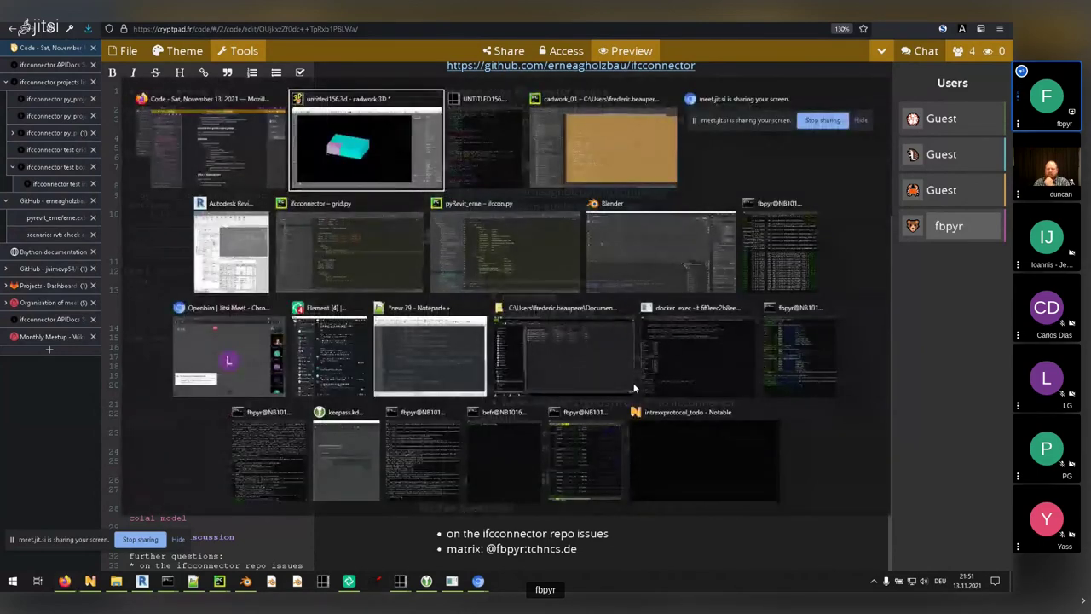
key("Escape")
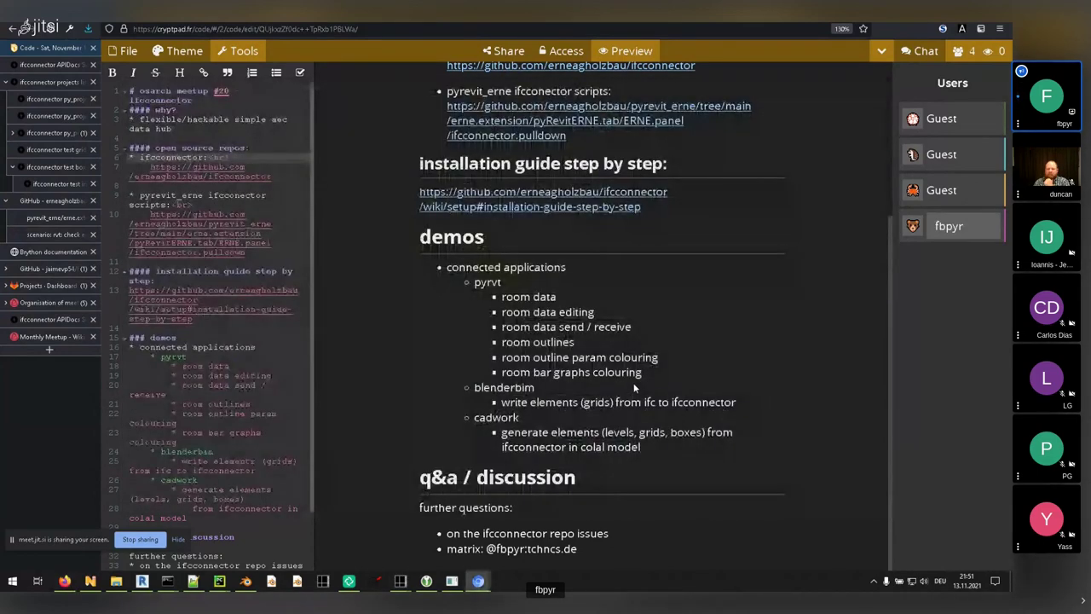
key("alt+Tab")
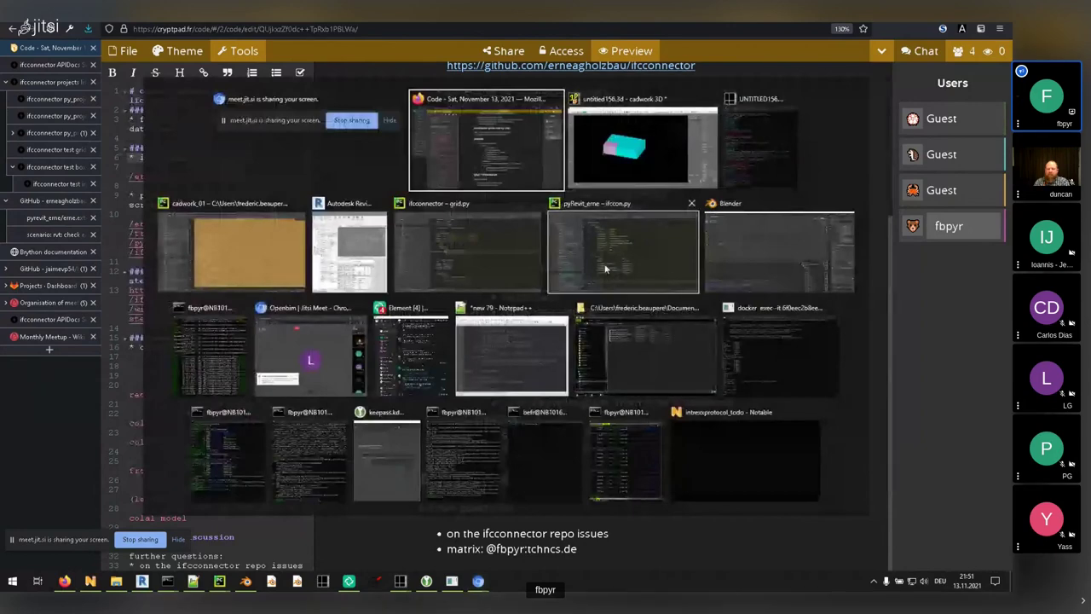
key("Escape")
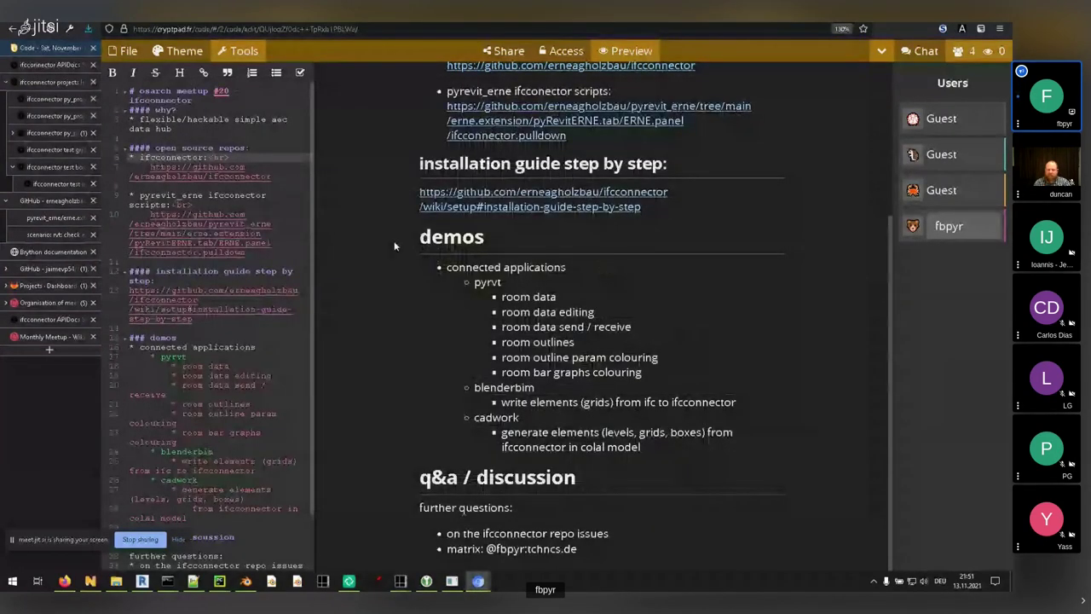
scroll(395, 258, "up", 1)
scroll(395, 257, "up", 3)
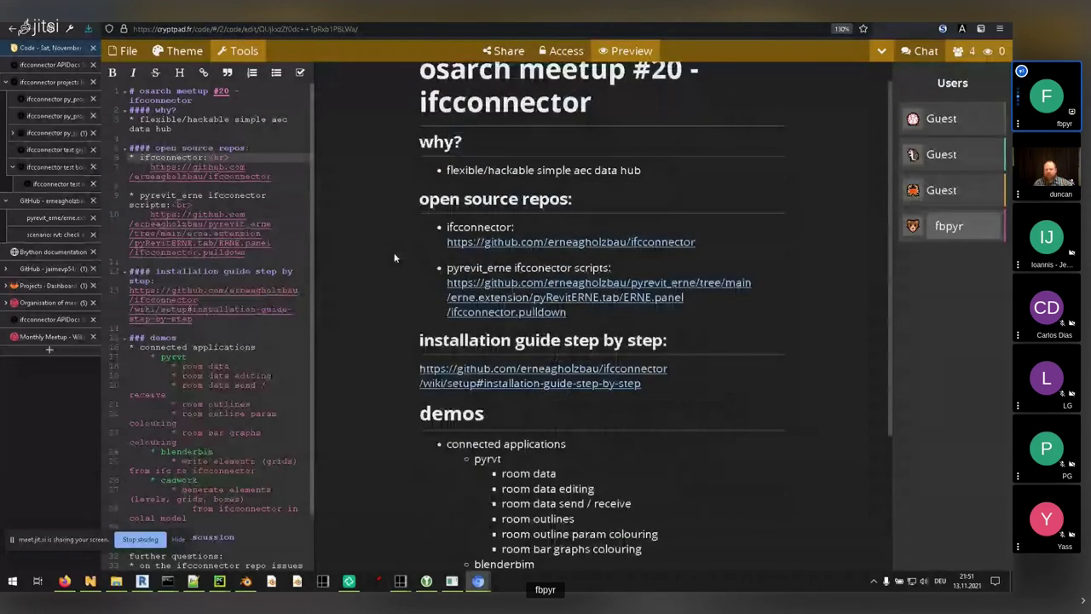
- Revisit py_project's rooms page with its bar graph and room table, and show the Brython documentation on import
left_click(52, 83)
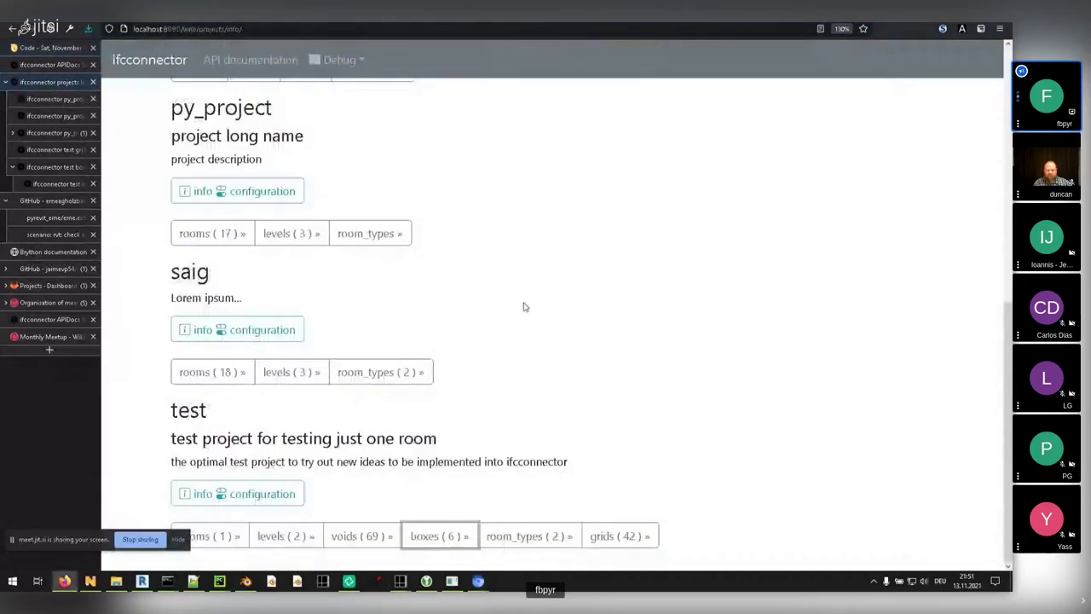
left_click(69, 97)
left_click(62, 122)
left_click(60, 133)
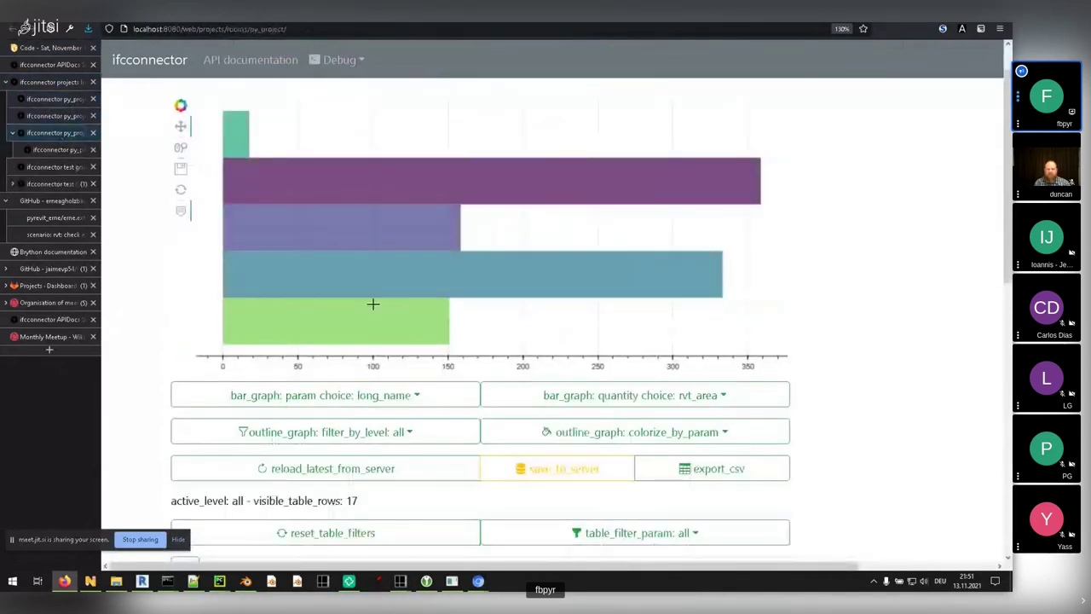
scroll(913, 317, "down", 5)
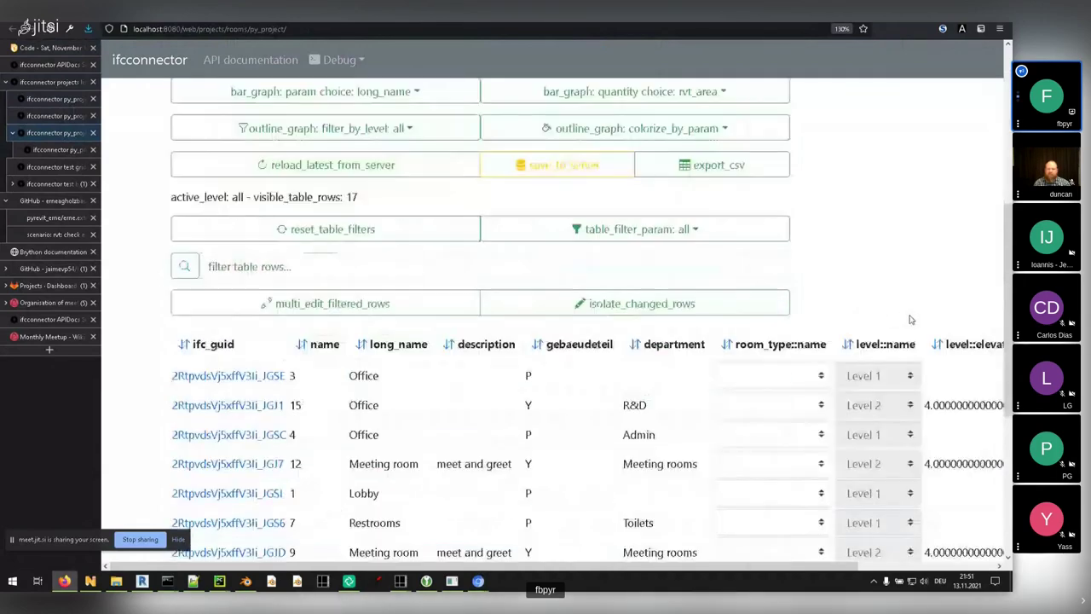
scroll(918, 321, "up", 6)
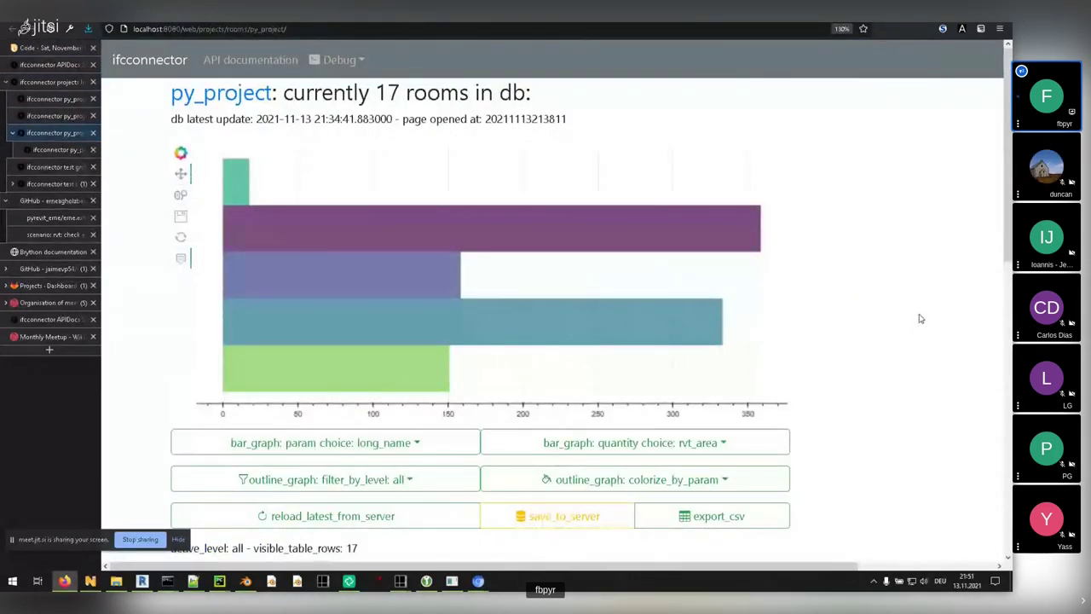
left_click(53, 254)
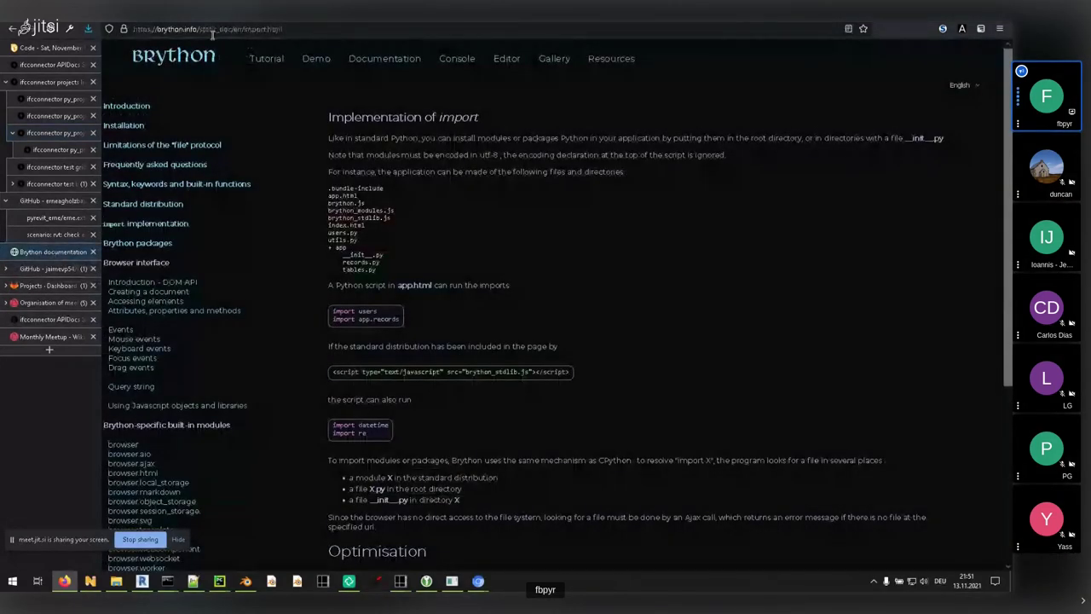
- Return to the test project's boxes table and open the debug REPL
left_click(48, 183)
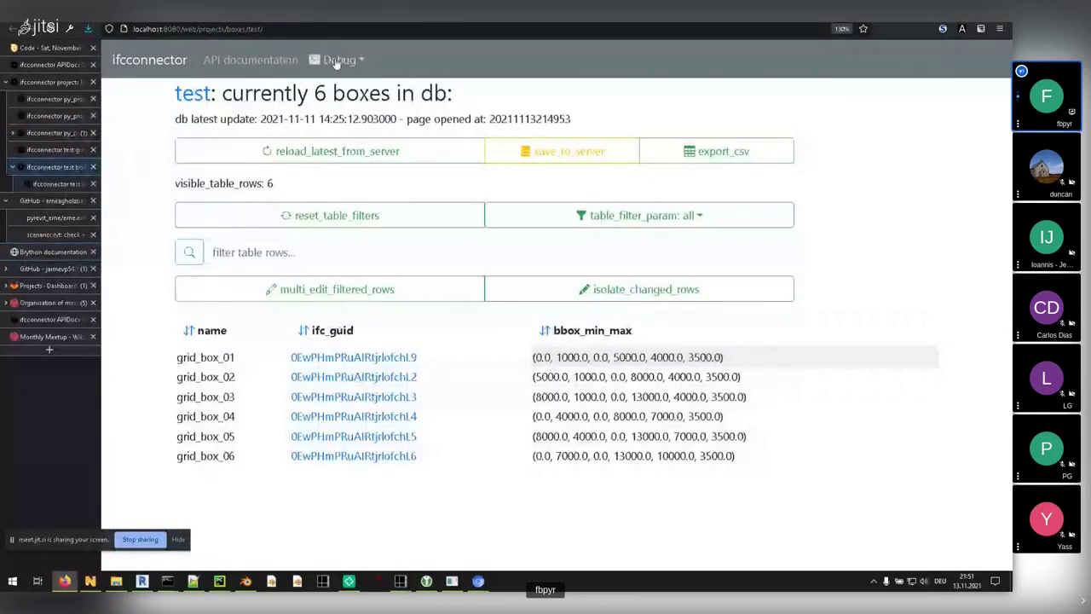
left_click(357, 292)
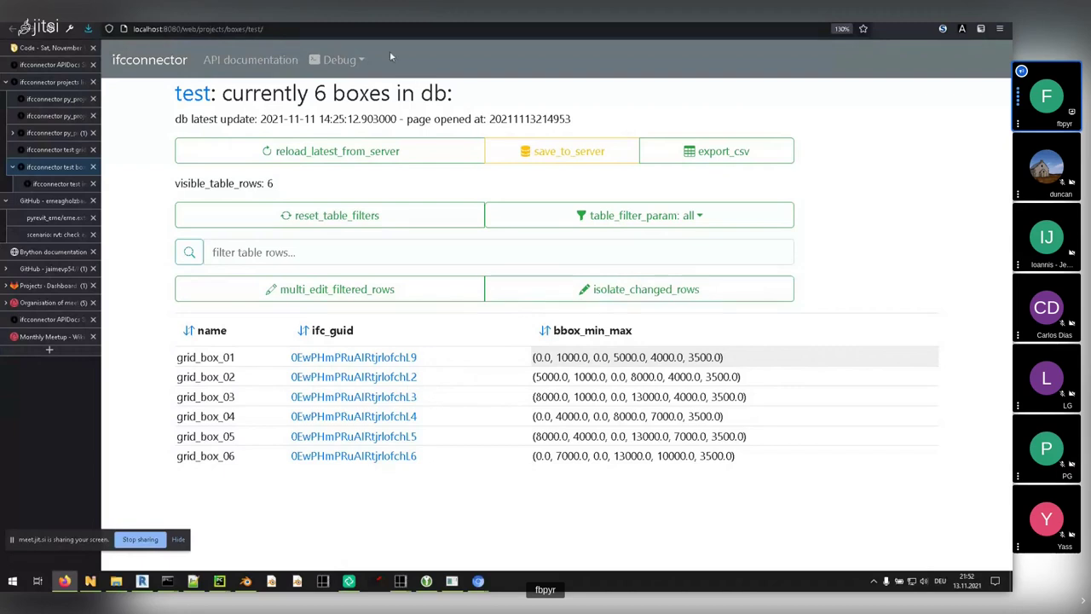
left_click(343, 60)
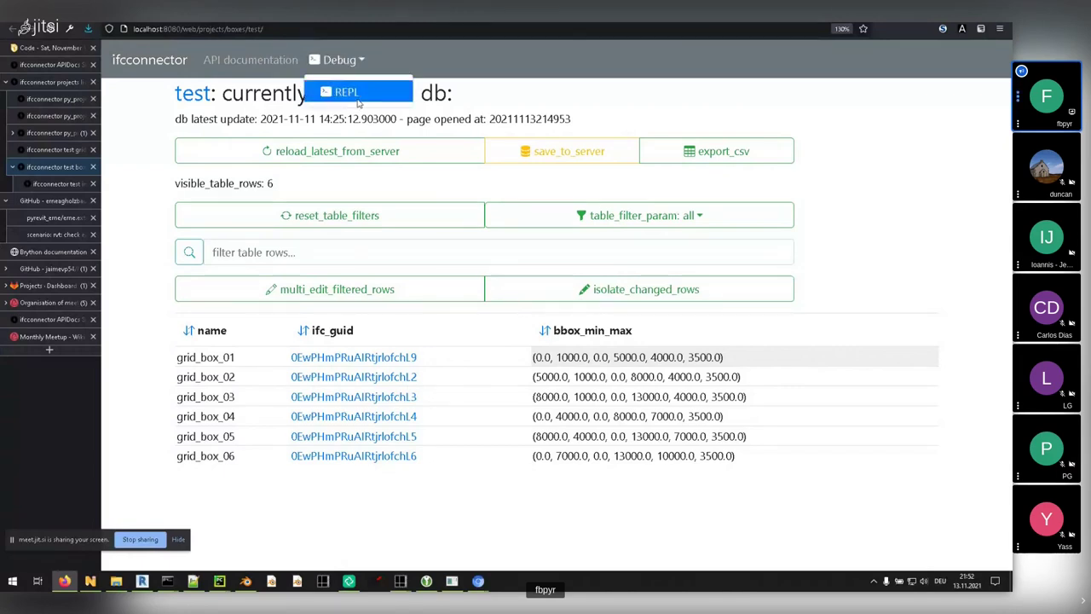
left_click(358, 94)
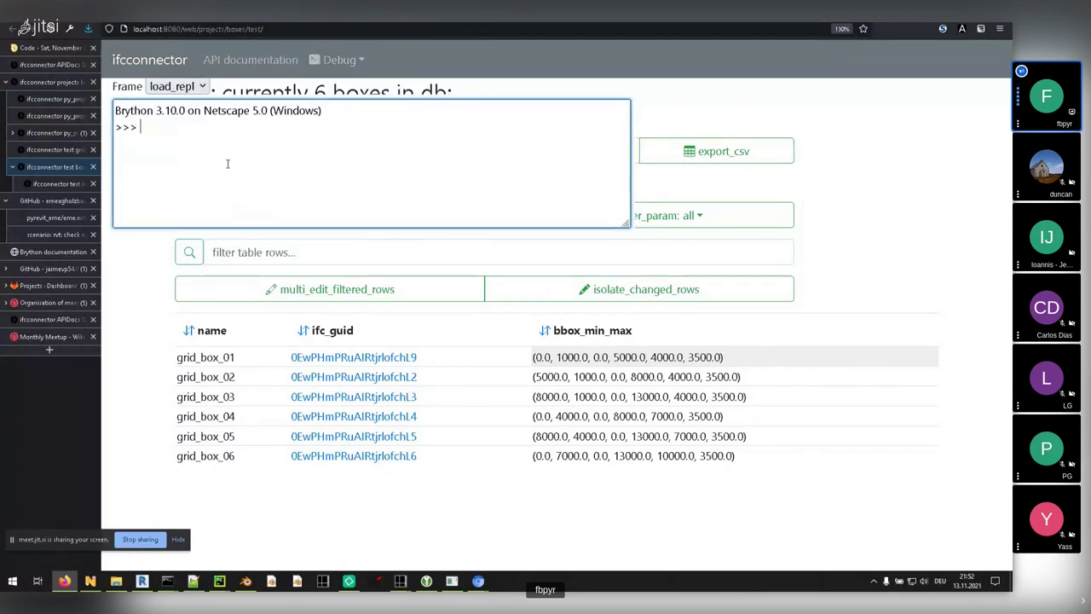
- Evaluate page_state["table"] in the REPL to inspect the page's table object
type("pag")
type("e_state")
type("[]")
type("''")
type("table")
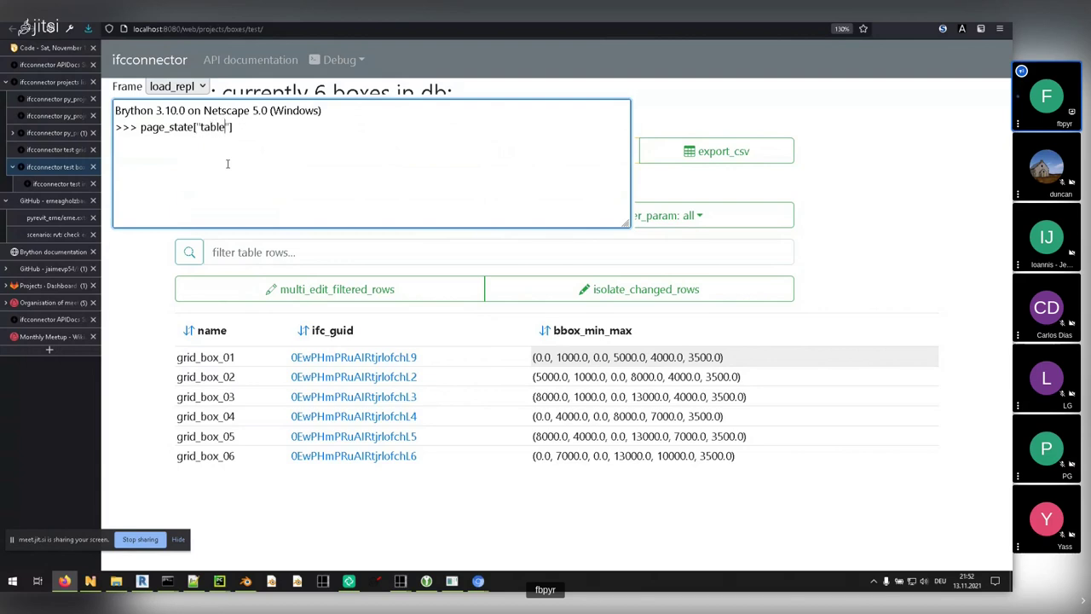
key("Return")
- Try to empty the table by running page_state["table"].clear() in the REPL
key("Up")
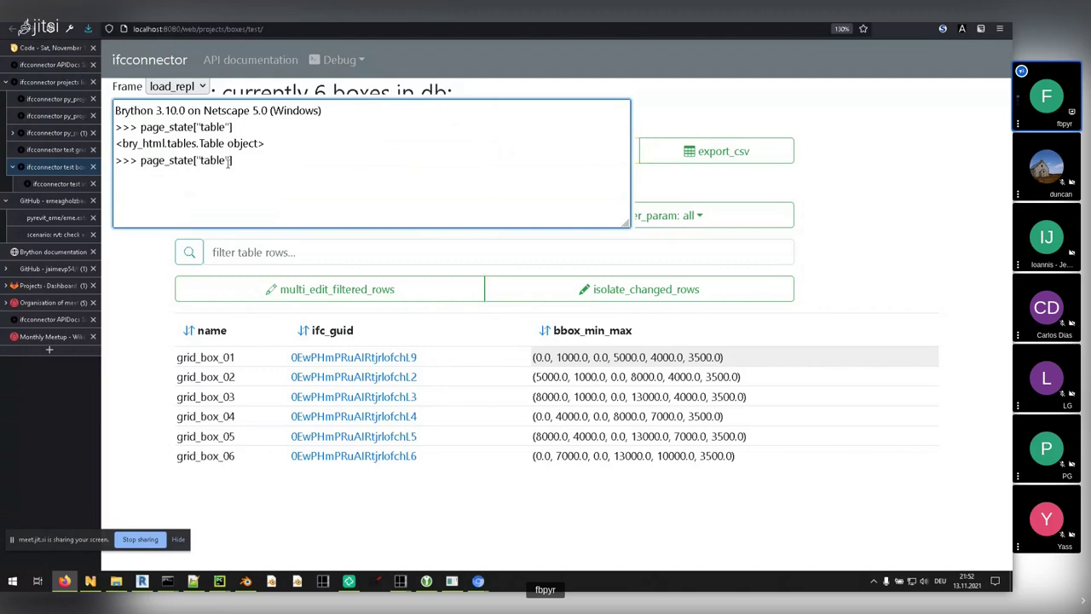
type(".clear()")
key("Return")
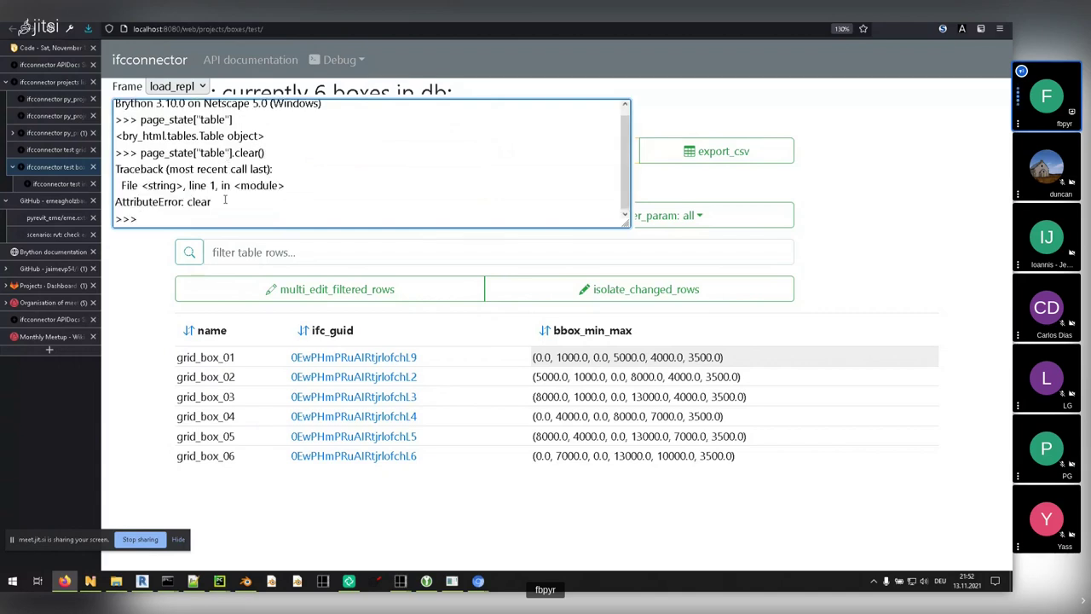
- Reduce the recalled REPL command to page_state["table"] and evaluate it again
key("Up")
key("BackSpace")
key("BackSpace")
key("BackSpace")
key("BackSpace")
key("BackSpace")
key("BackSpace")
key("BackSpace")
key("BackSpace")
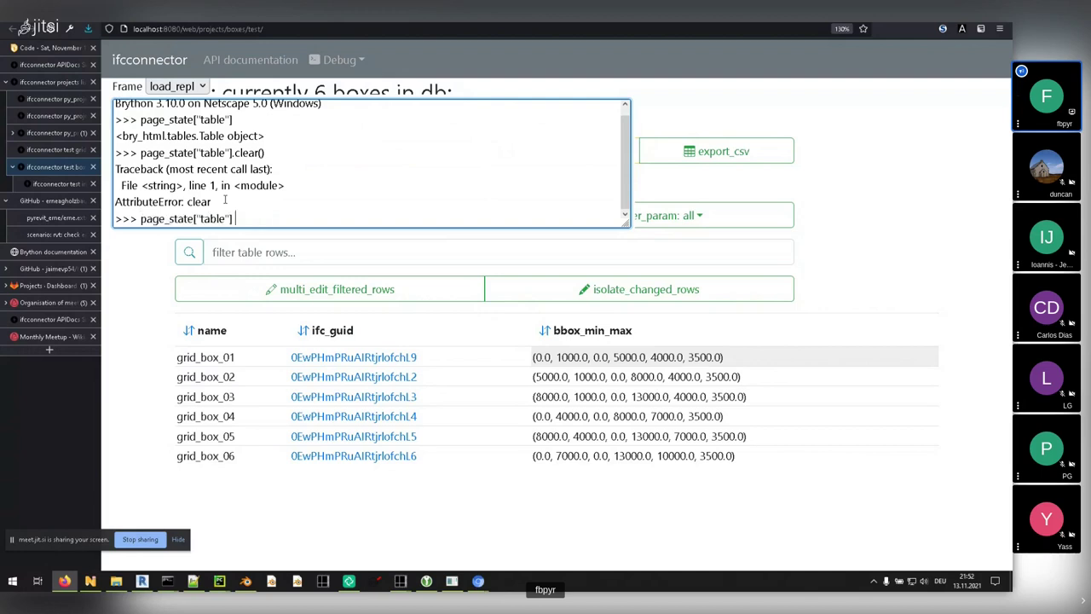
type("= 2")
key("Return")
- Try to add plain text to the table by running page_state["table"].append("test")
key("Up")
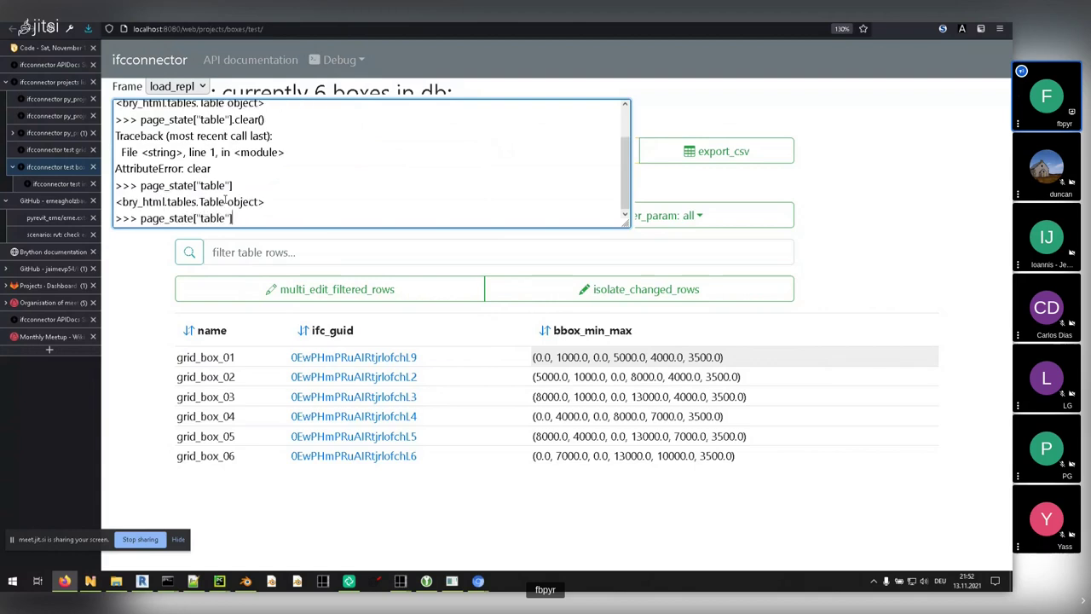
type(".append()")
key("Left")
type("\"\"test")
key("Return")
- Try to add an HTML element to the table by running page_state["table"].append(DIV("test"))
key("Up")
key("Left")
key("BackSpace")
key("BackSpace")
key("BackSpace")
key("BackSpace")
key("BackSpace")
key("BackSpace")
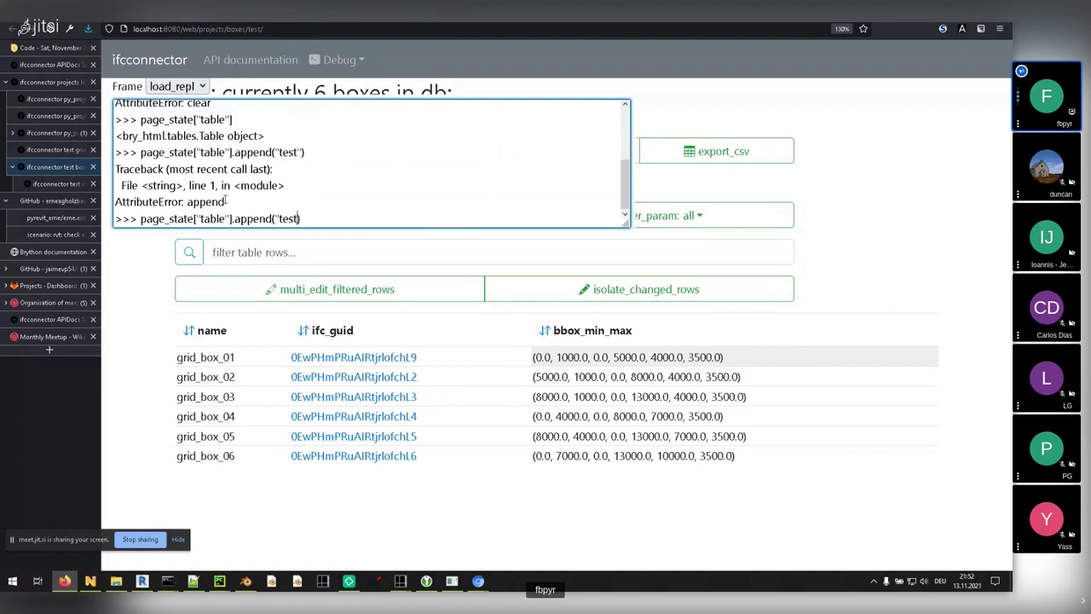
type("DIV")
type("()")
type("\"\"")
type("test")
key("Return")
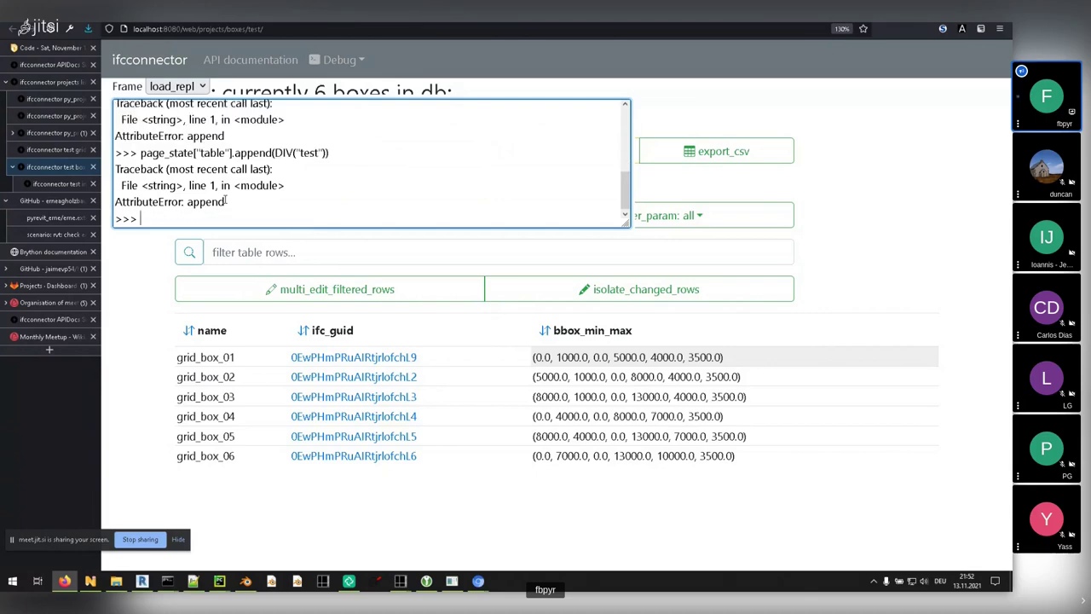
key("alt+Tab")
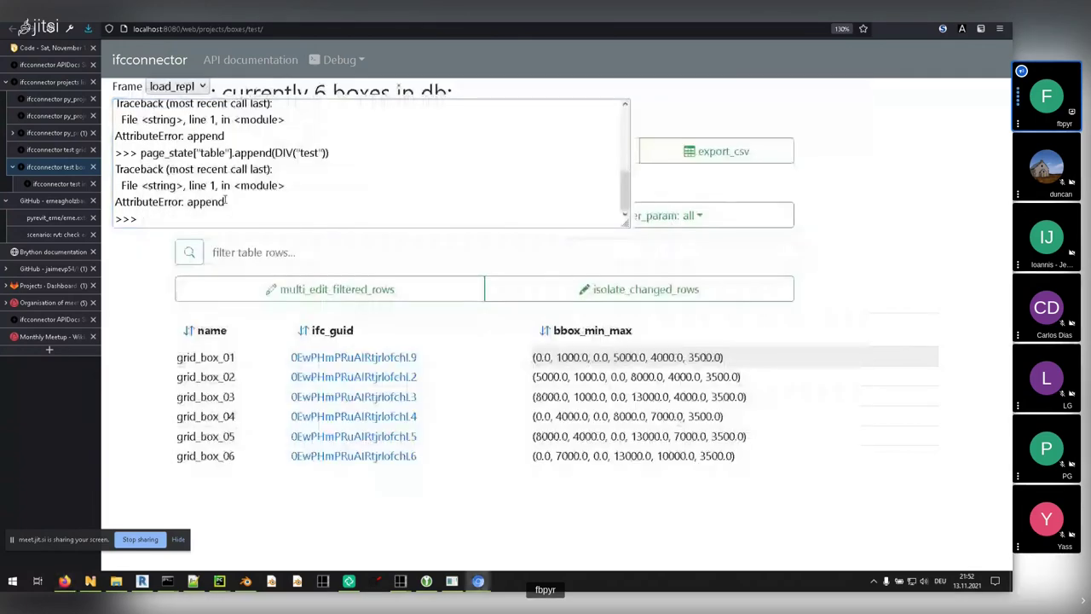
key("alt+Tab")
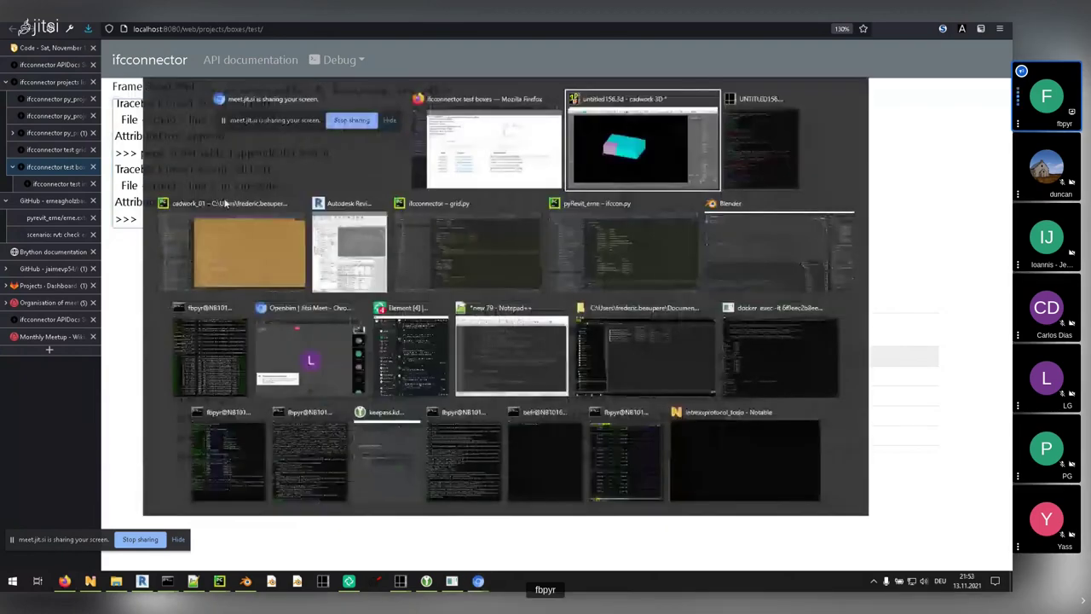
key("alt+shift+Tab")
scroll(232, 146, "up", 5)
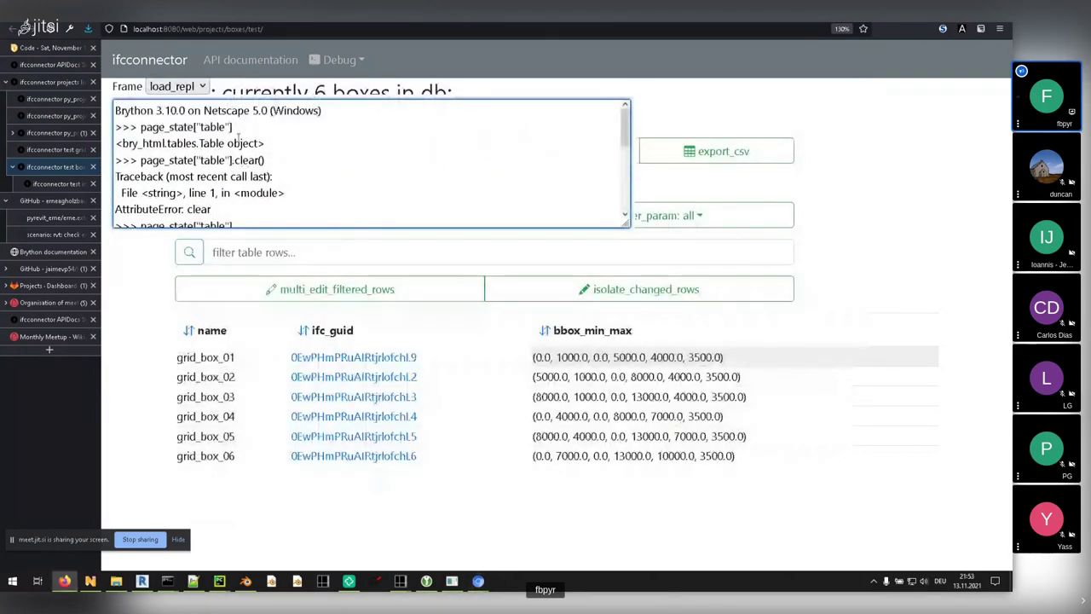
scroll(265, 201, "down", 5)
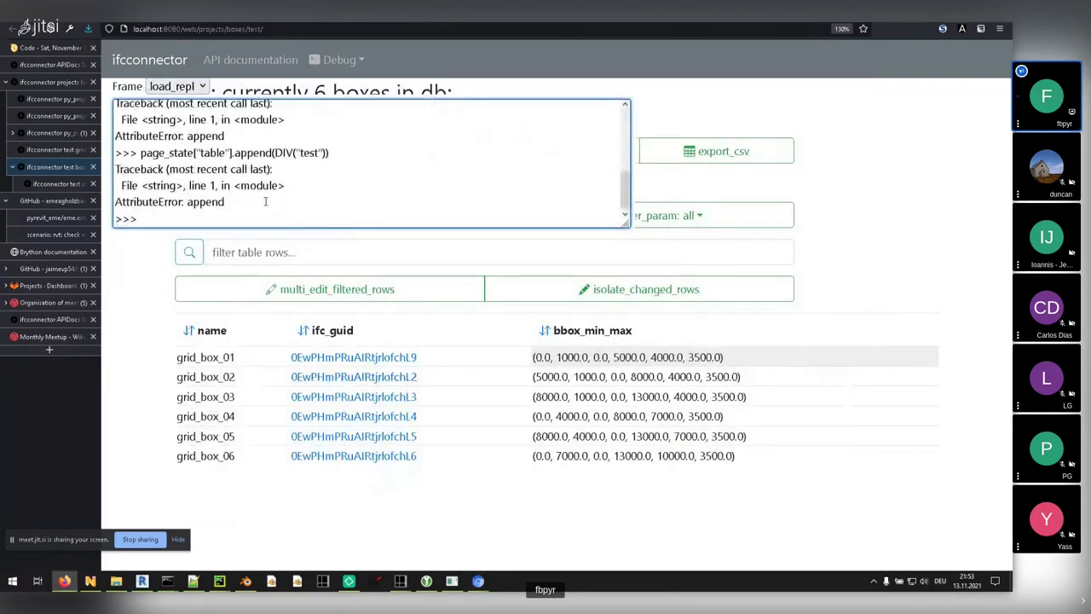
- Rewrite the recalled REPL command as page_state["table"].rows[0] and evaluate it to get the table's first row
key("Up")
key("Left")
key("Left")
key("Left")
key("Left")
key("Left")
key("Left")
key("Left")
key("Left")
key("BackSpace")
key("BackSpace")
key("BackSpace")
key("BackSpace")
key("End")
key("BackSpace")
key("BackSpace")
key("BackSpace")
key("BackSpace")
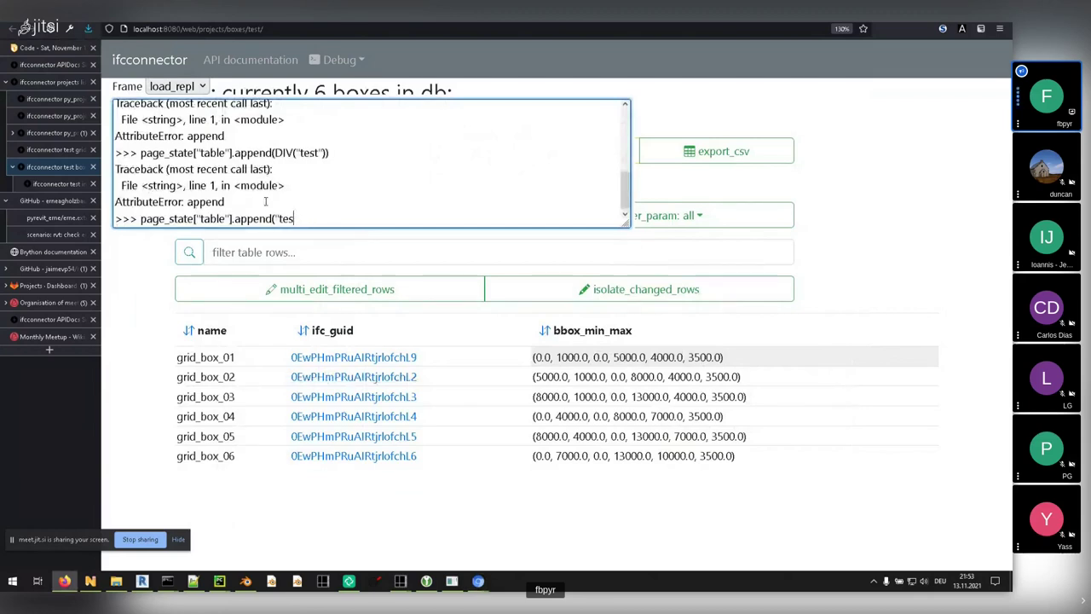
key("BackSpace")
key("BackSpace")
key("BackSpace")
key("BackSpace")
key("BackSpace")
key("BackSpace")
key("BackSpace")
key("BackSpace")
key("BackSpace")
key("BackSpace")
key("BackSpace")
type("roows[0]")
key("Return")
key("Up")
key("Left")
key("Left")
key("Left")
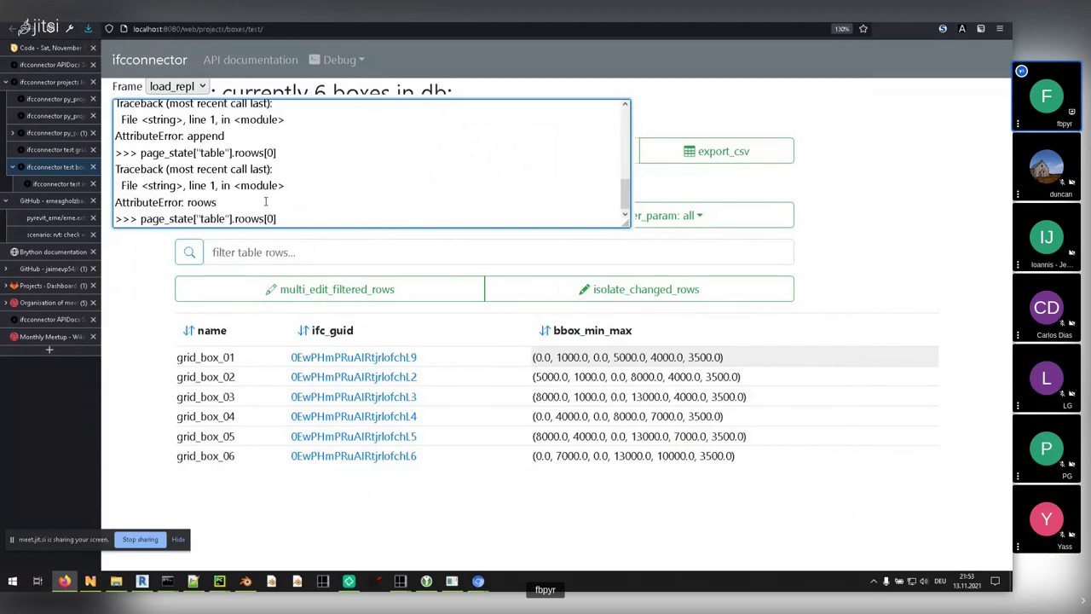
key("BackSpace")
key("Return")
- Evaluate page_state["table"].rows[0].cells[2] to get the bbox_min_max cell of grid_box_01
key("Up")
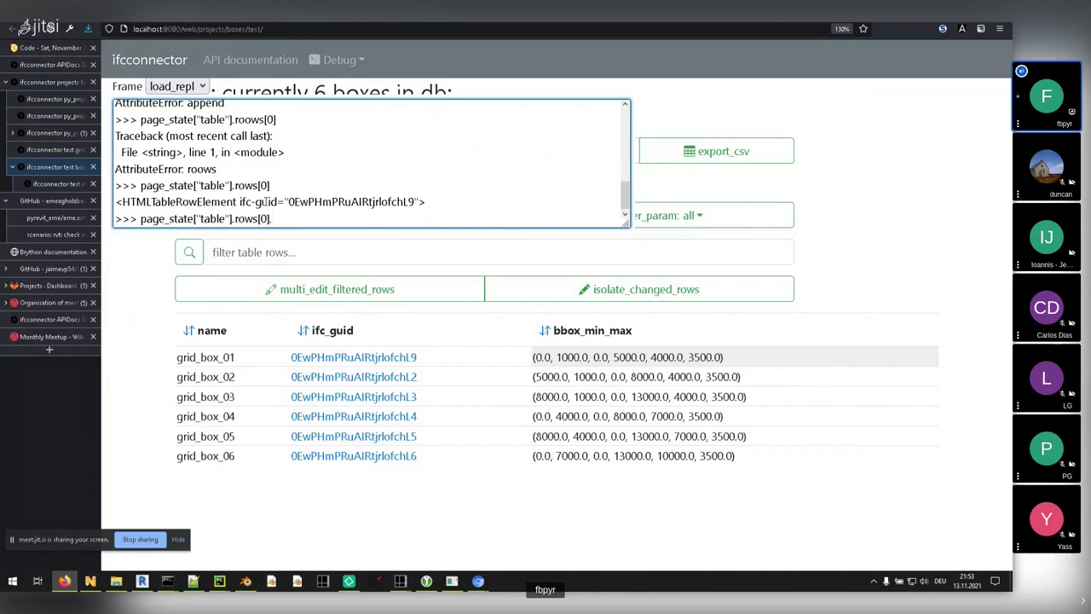
type(".cells[2]")
key("Return")
- Read the cell's content with page_state["table"].rows[0].cells[2].text and enlarge the REPL area
key("Up")
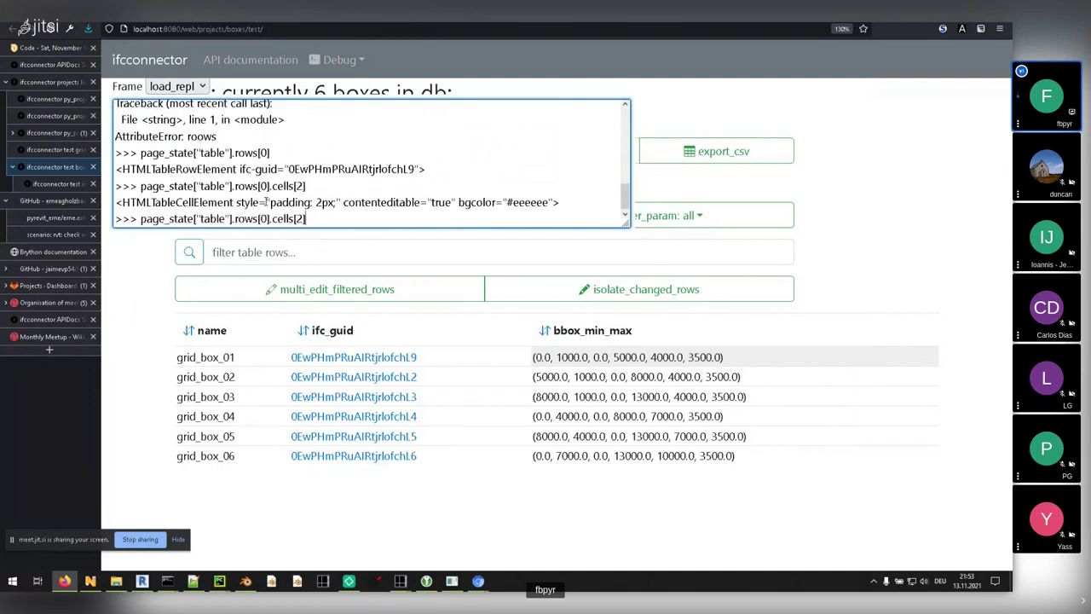
type(".text")
key("Return")
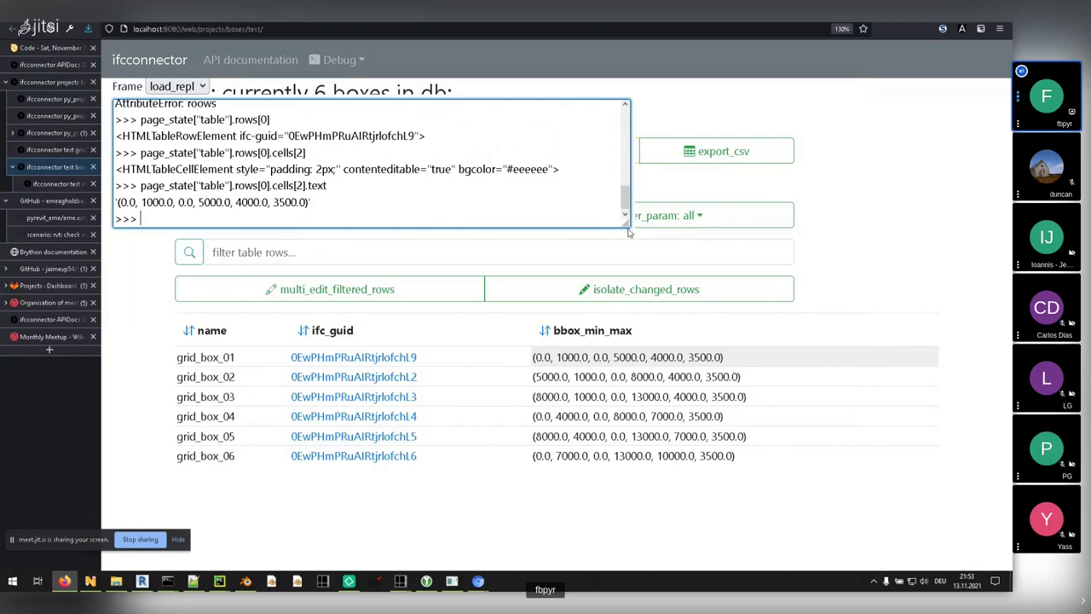
left_click_drag(629, 225, 628, 295)
- Switch to the ifcconnector project in PyCharm and open generic_items_table.html from the templates folder
key("alt+Tab")
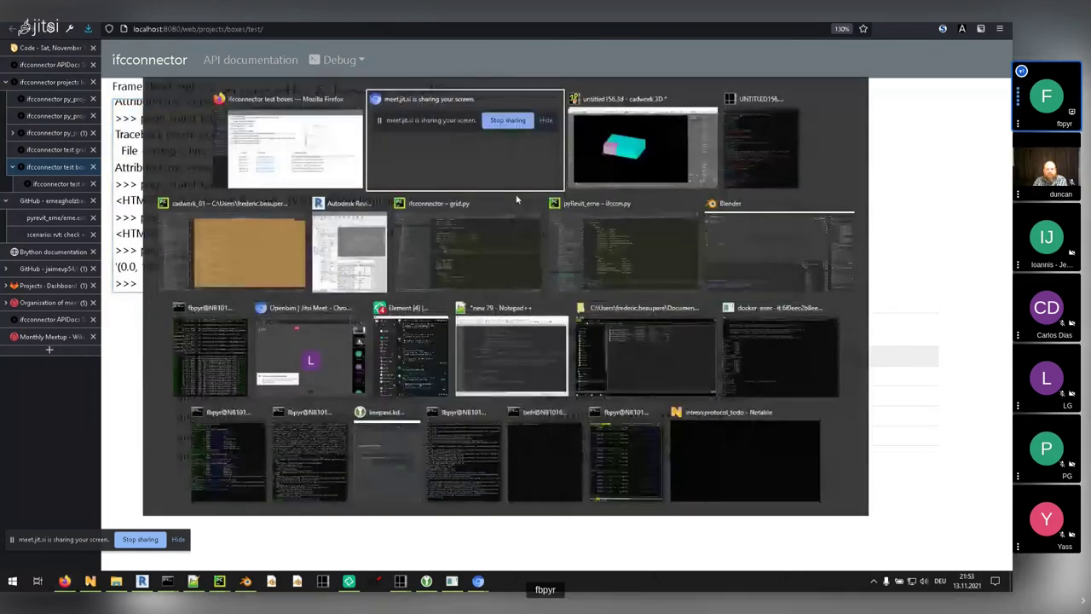
left_click(488, 254)
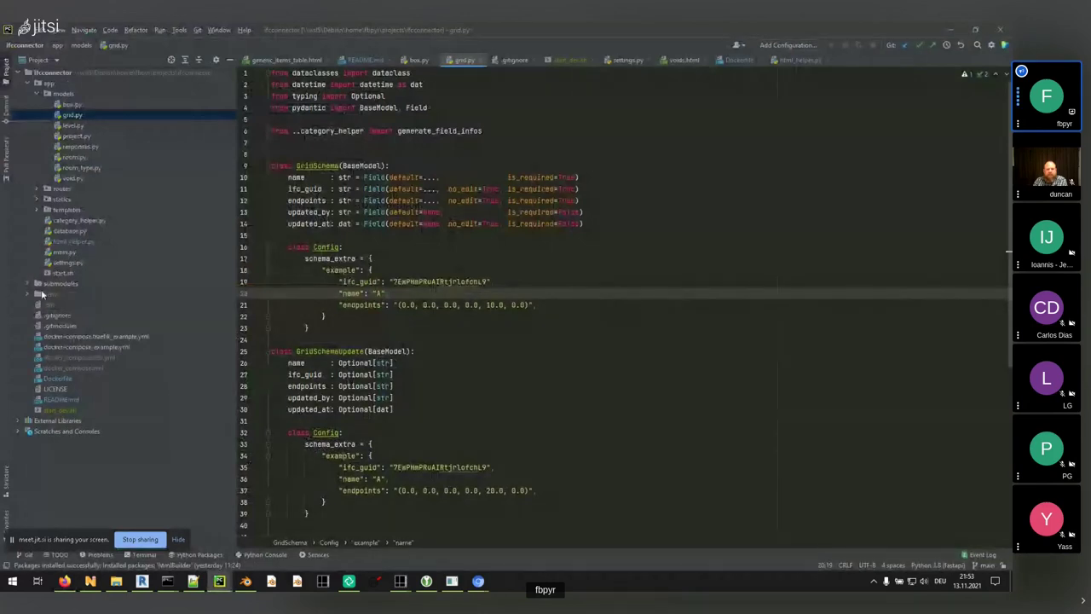
left_click(37, 210)
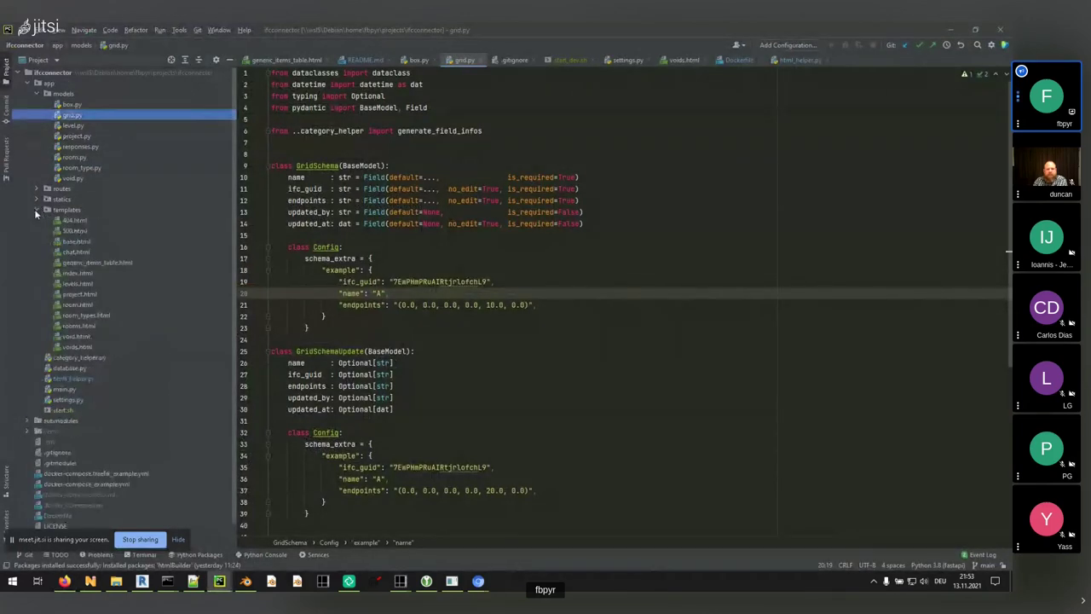
double_click(99, 262)
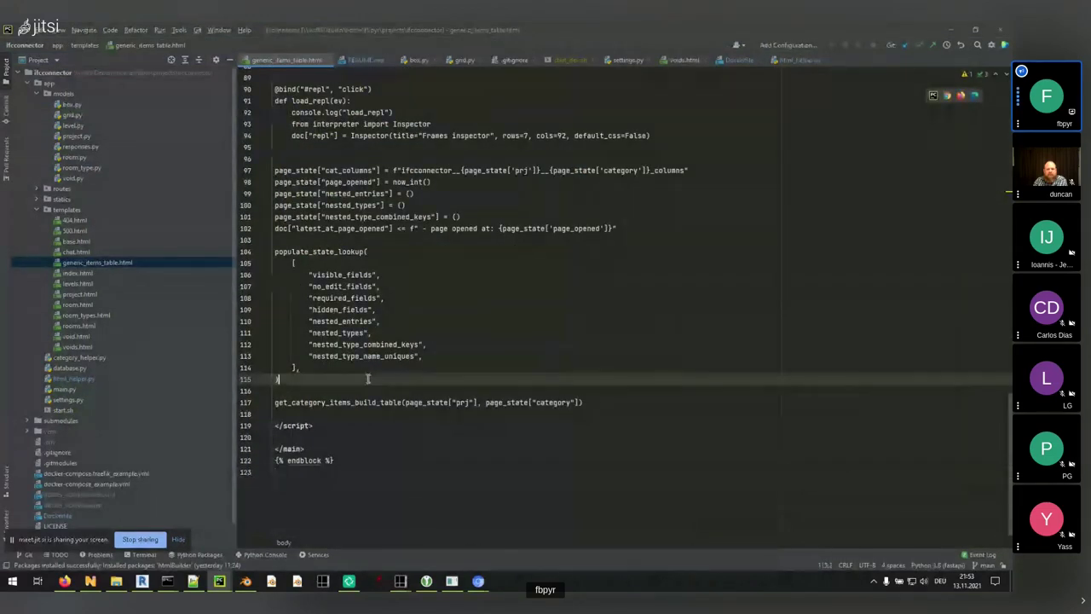
- Examine the text/python script block in generic_items_table.html, highlighting its import lines, and the HTML markup above it
scroll(371, 379, "up", 7)
scroll(371, 378, "up", 6)
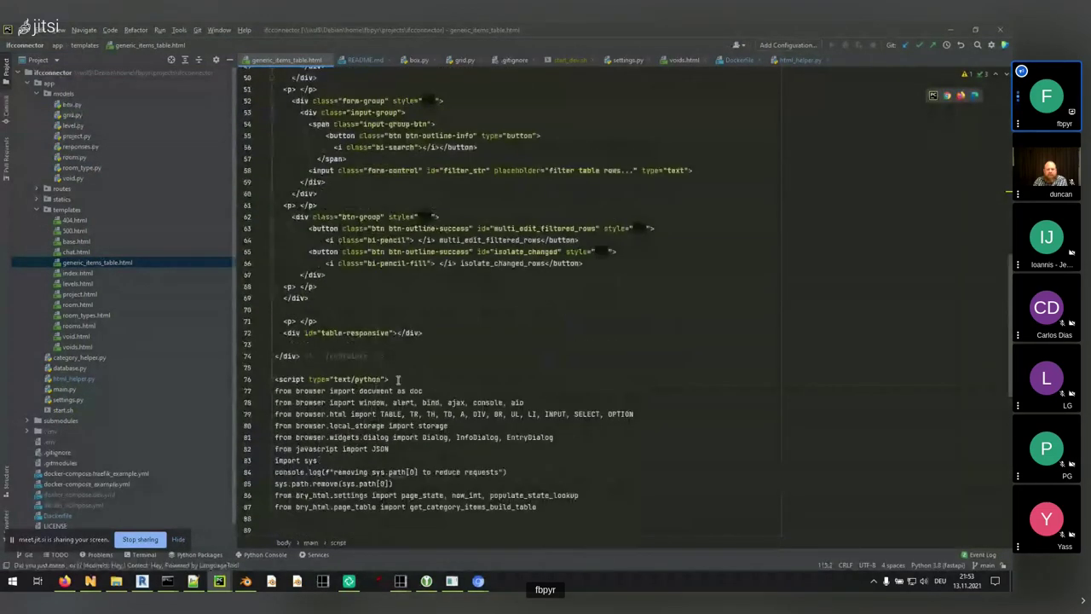
double_click(371, 381)
scroll(384, 363, "down", 1)
scroll(383, 363, "down", 5)
scroll(384, 364, "up", 2)
left_click_drag(274, 378, 274, 251)
scroll(446, 302, "up", 10)
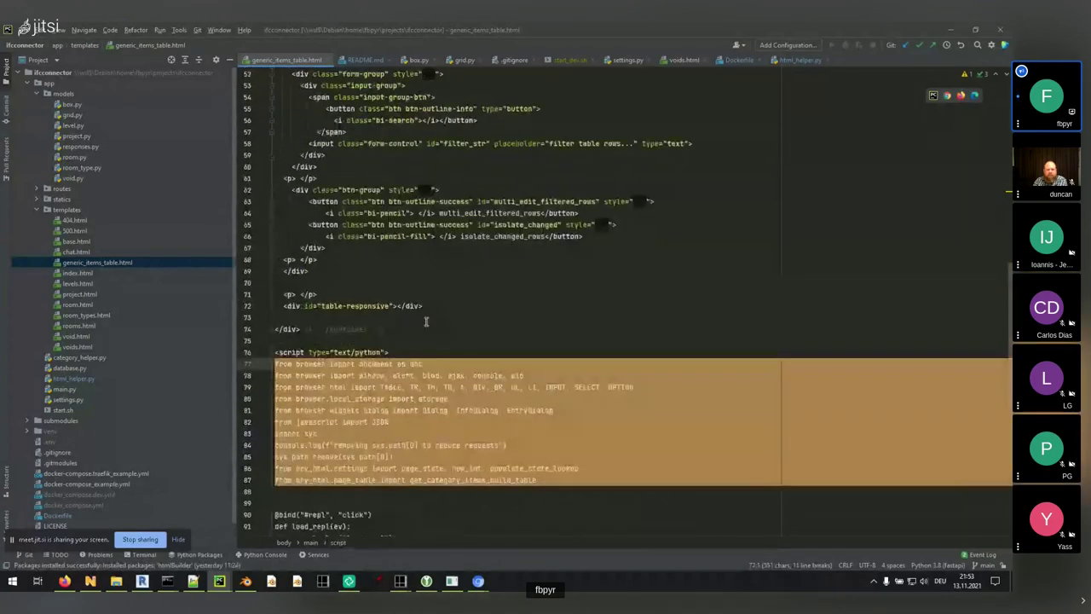
- Review generic_items_table.html from the container's table buttons to the Python imports and load_repl function, clearing the selected import lines
scroll(446, 302, "up", 11)
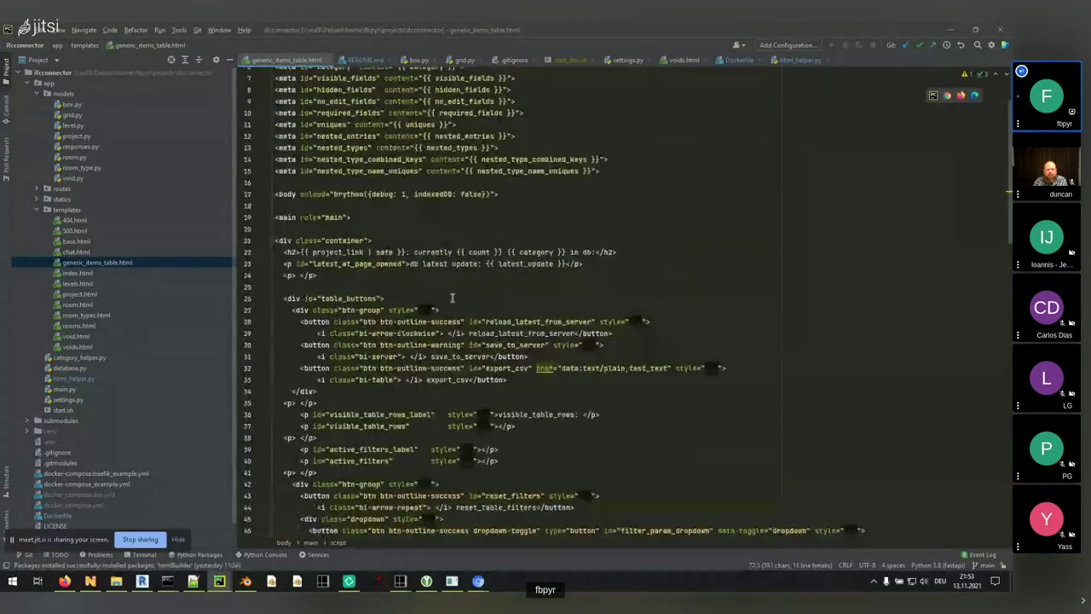
scroll(454, 307, "down", 1)
scroll(454, 307, "down", 20)
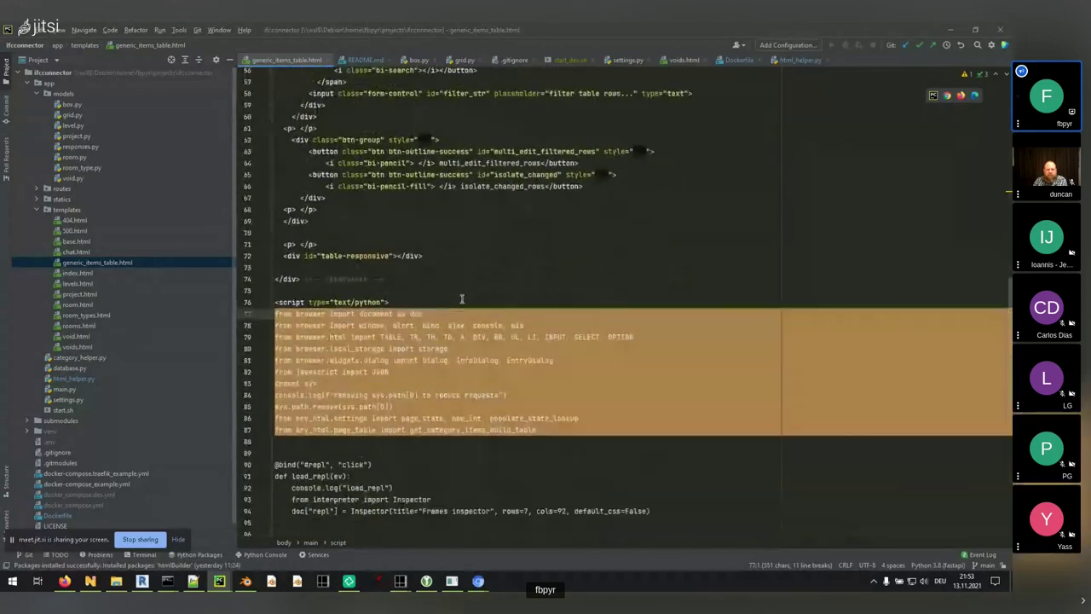
left_click(381, 304)
left_click(373, 324)
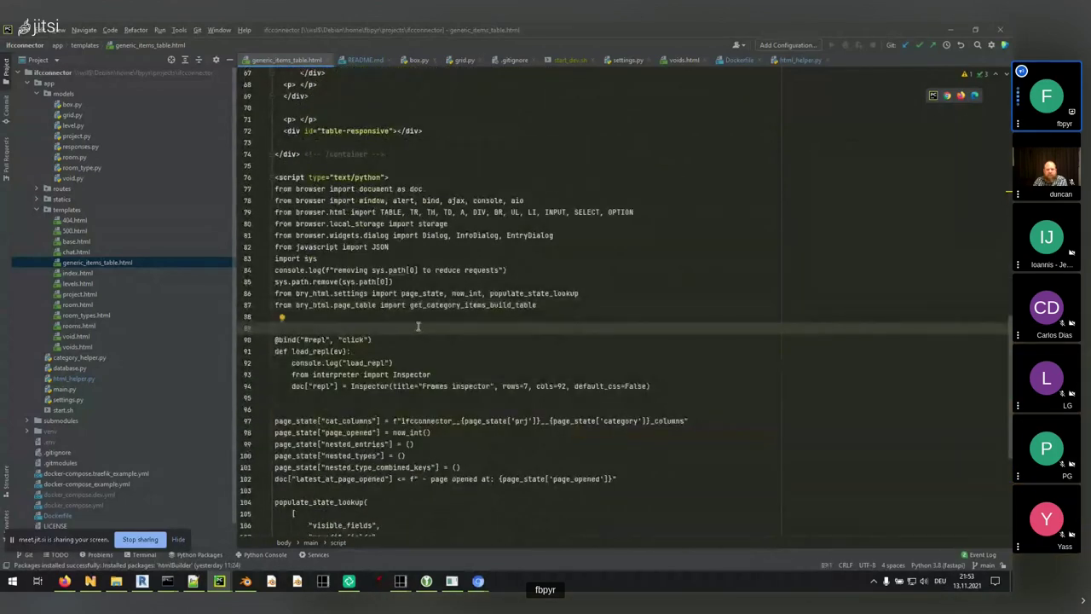
key("alt+Tab")
key("Escape")
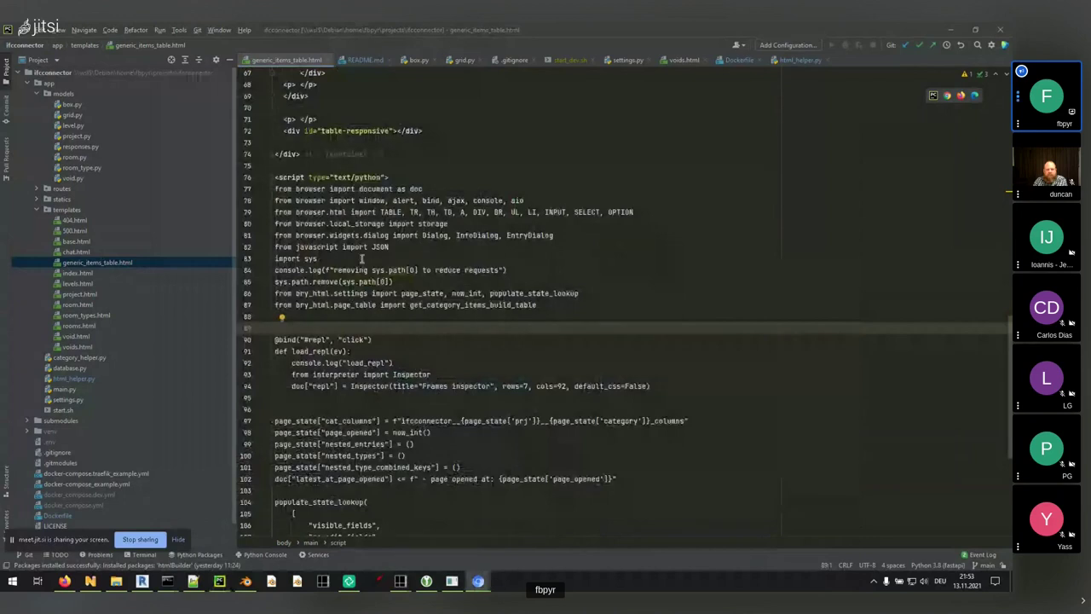
scroll(623, 307, "down", 1)
scroll(144, 350, "down", 1)
scroll(122, 353, "up", 1)
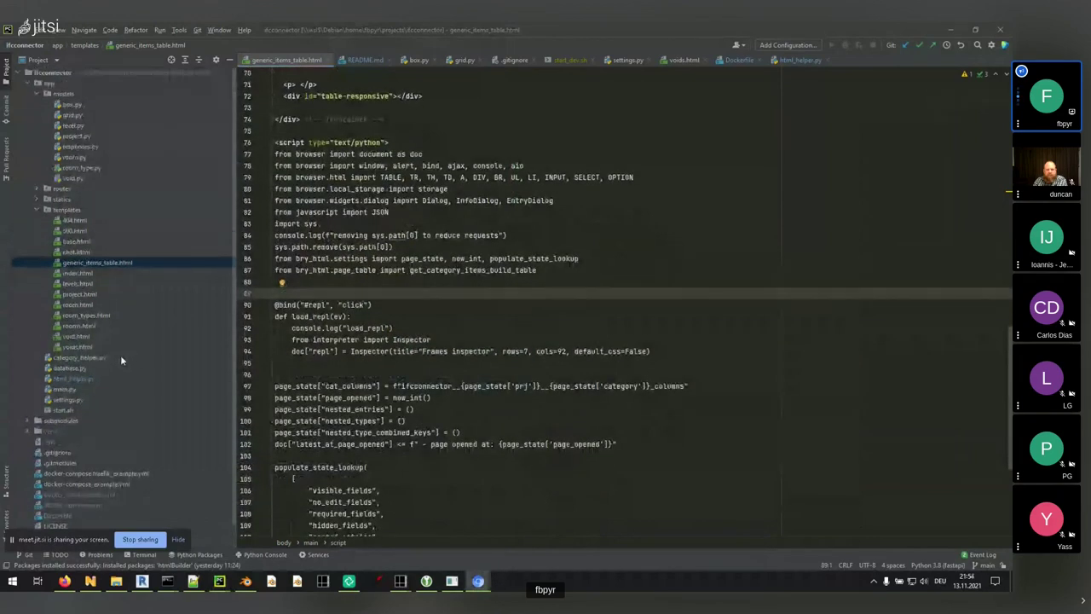
- Open responses.py and project.py from the models folder and look through the project schema classes
double_click(75, 147)
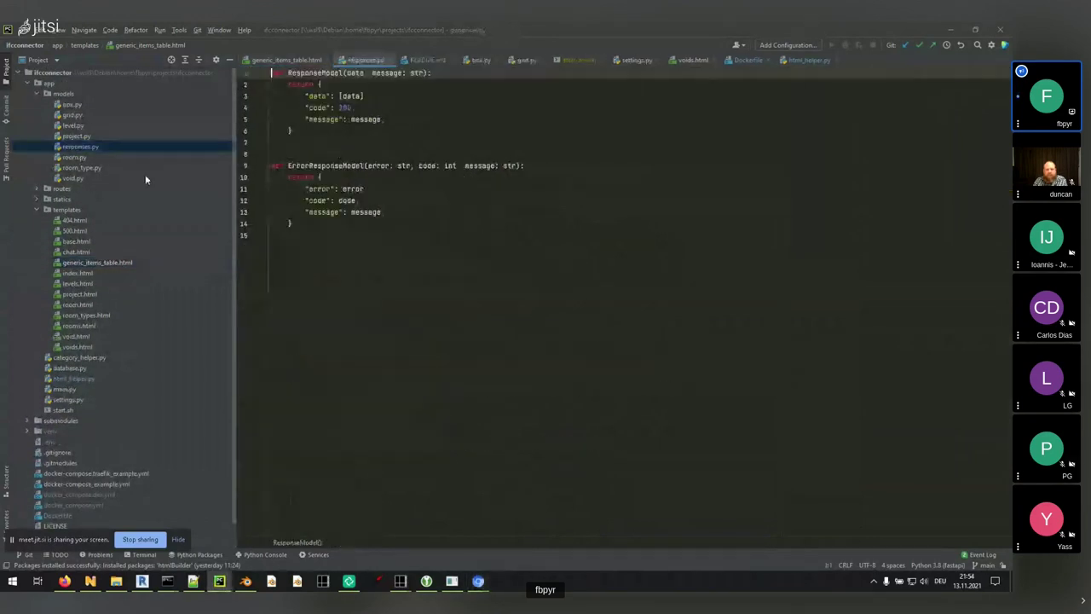
double_click(75, 137)
scroll(438, 322, "up", 5)
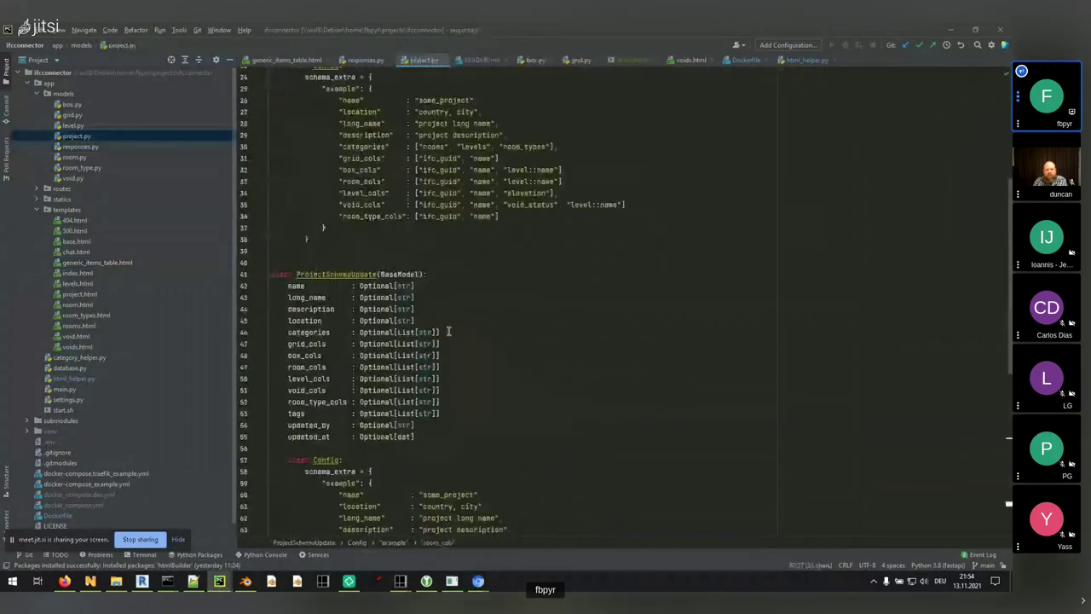
scroll(448, 331, "up", 5)
- Switch to Firefox and open the CryptPad notes of the osarch meetup
key("super+Tab")
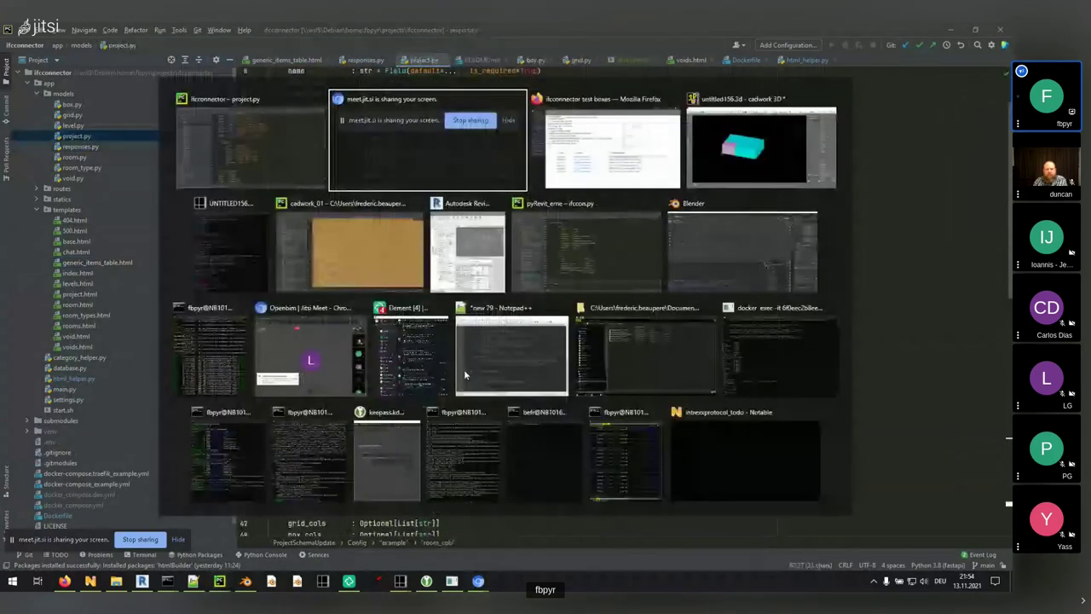
left_click(612, 145)
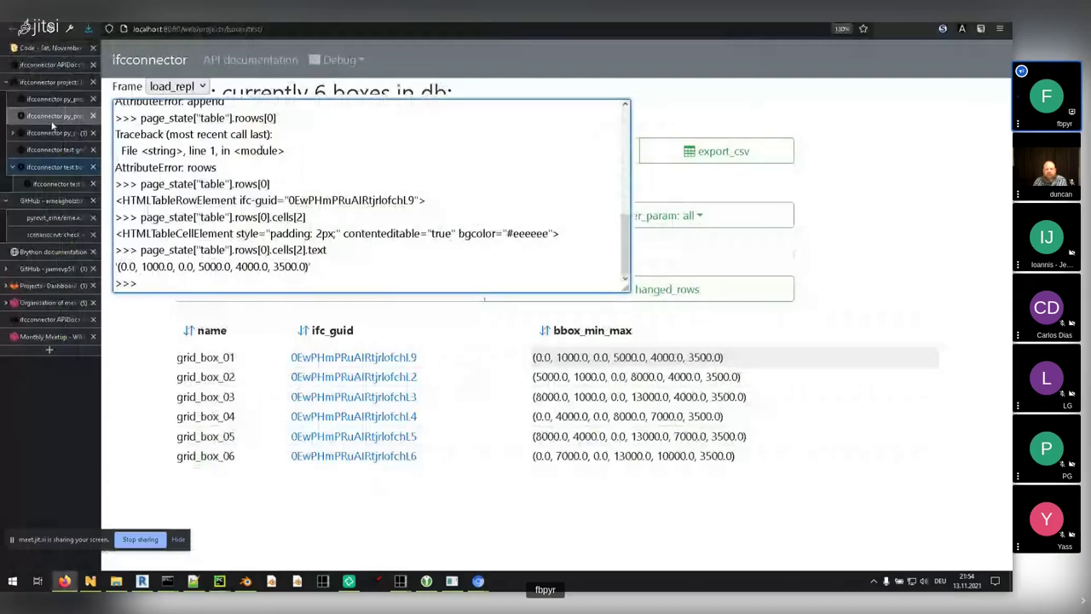
left_click(42, 49)
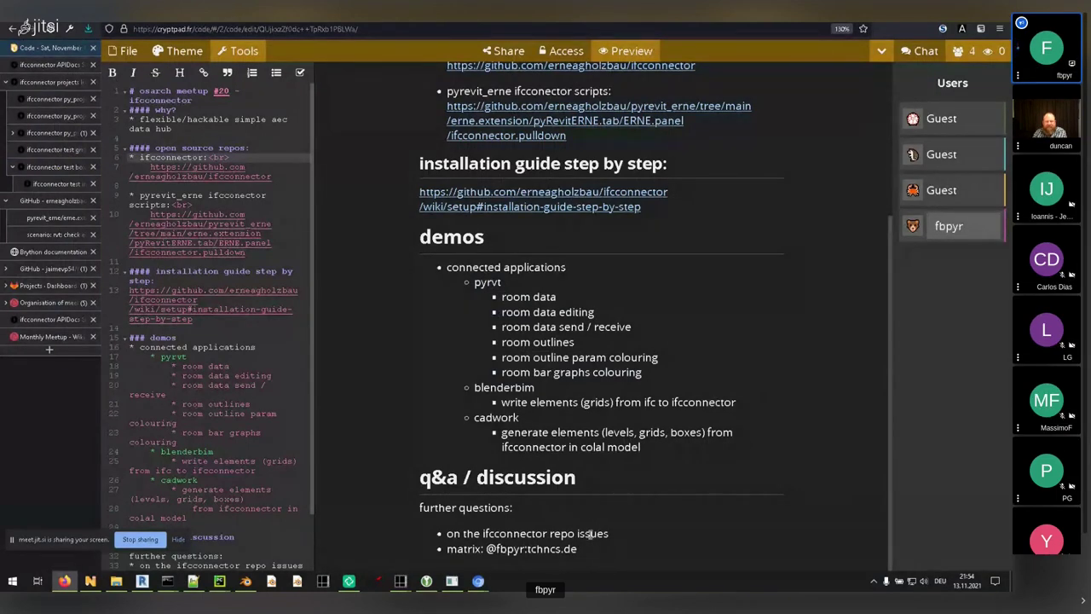
- Highlight the ifcconnector repo issues and the matrix contact under further questions in the notes preview
left_click_drag(592, 534, 507, 534)
left_click(523, 532)
double_click(526, 533)
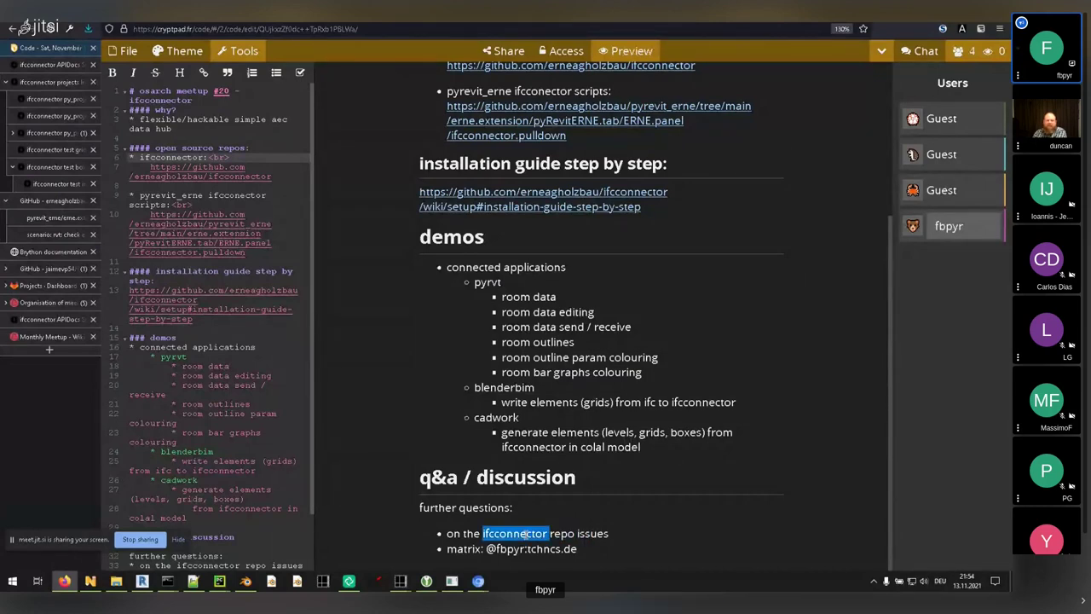
double_click(596, 533)
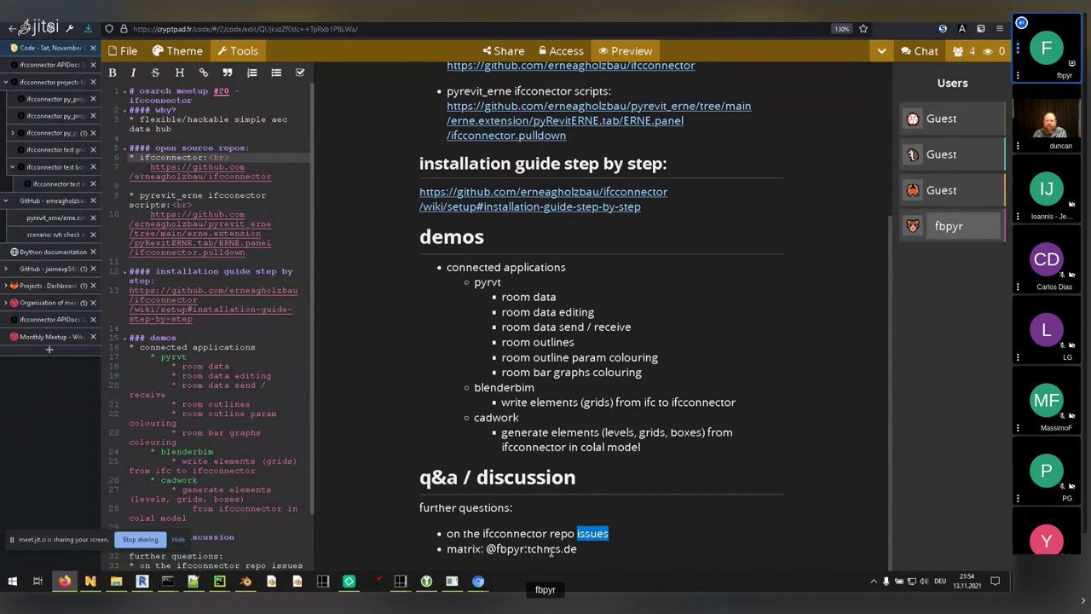
left_click_drag(593, 551, 485, 550)
left_click(551, 527)
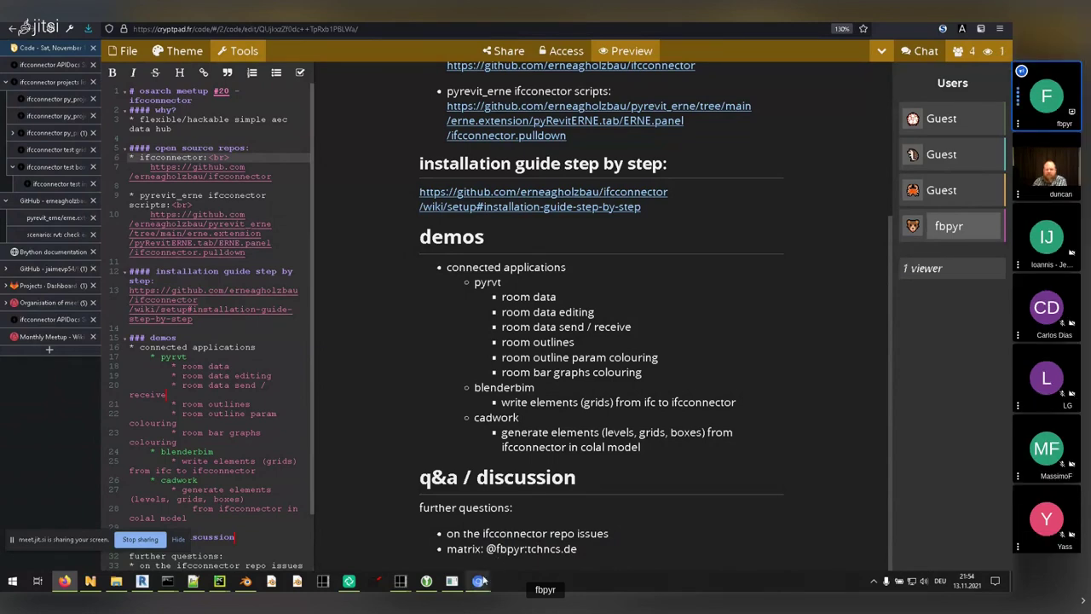
- Bring up the Jitsi Meet window, unmute the microphone, and return to the ifcconnector README in Firefox
mouse_move(480, 583)
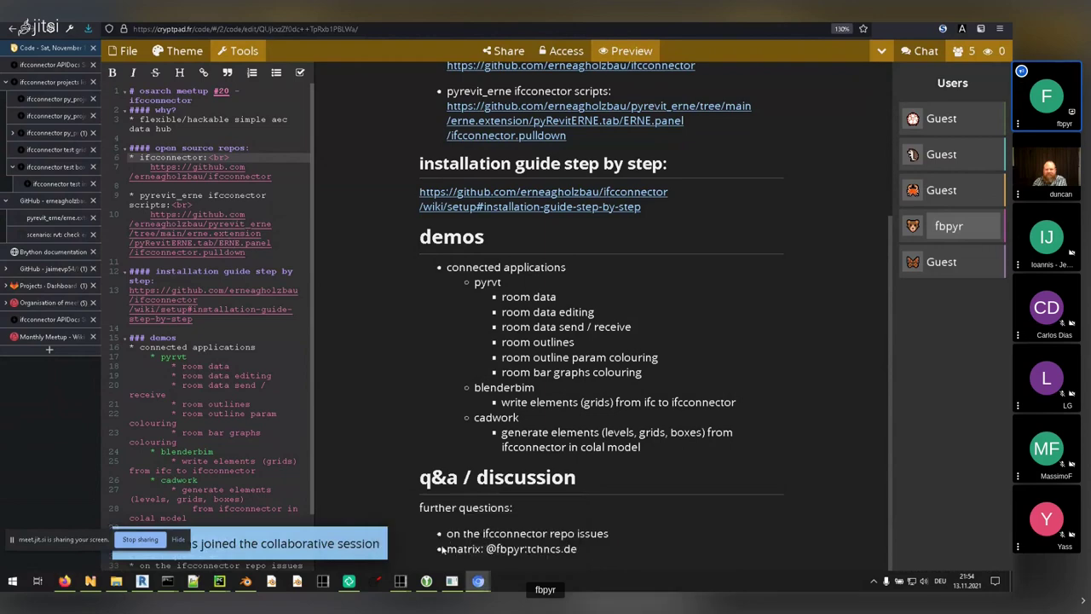
left_click(424, 560)
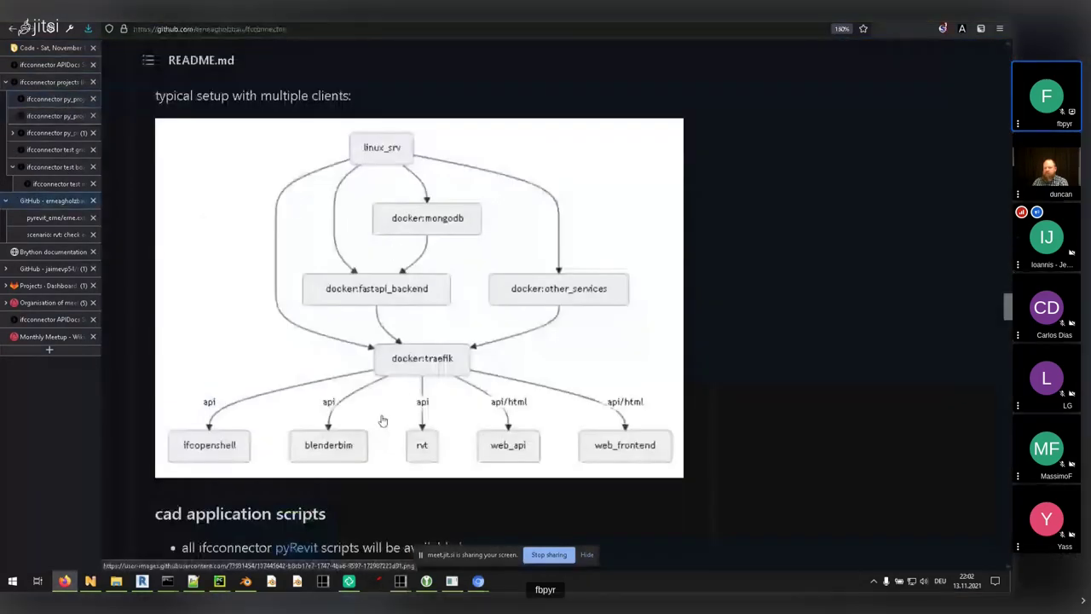
mouse_move(479, 580)
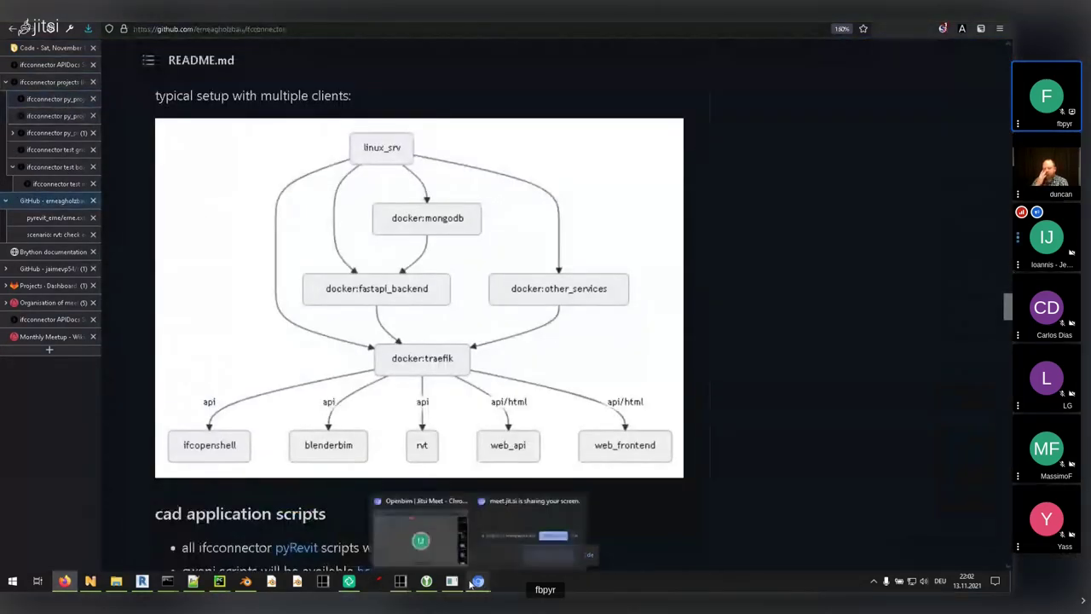
left_click(445, 550)
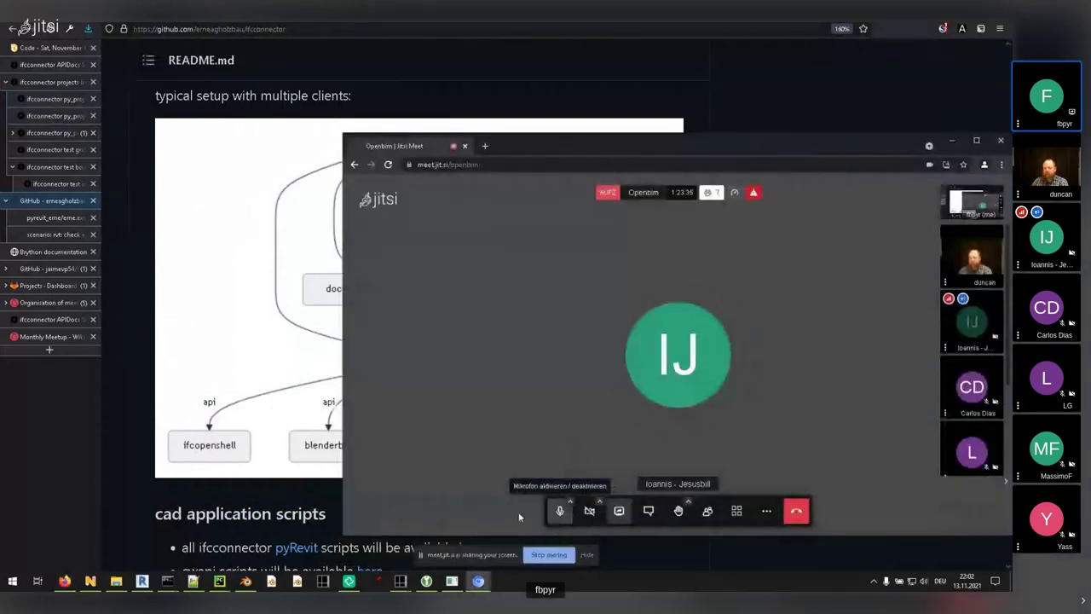
left_click(132, 485)
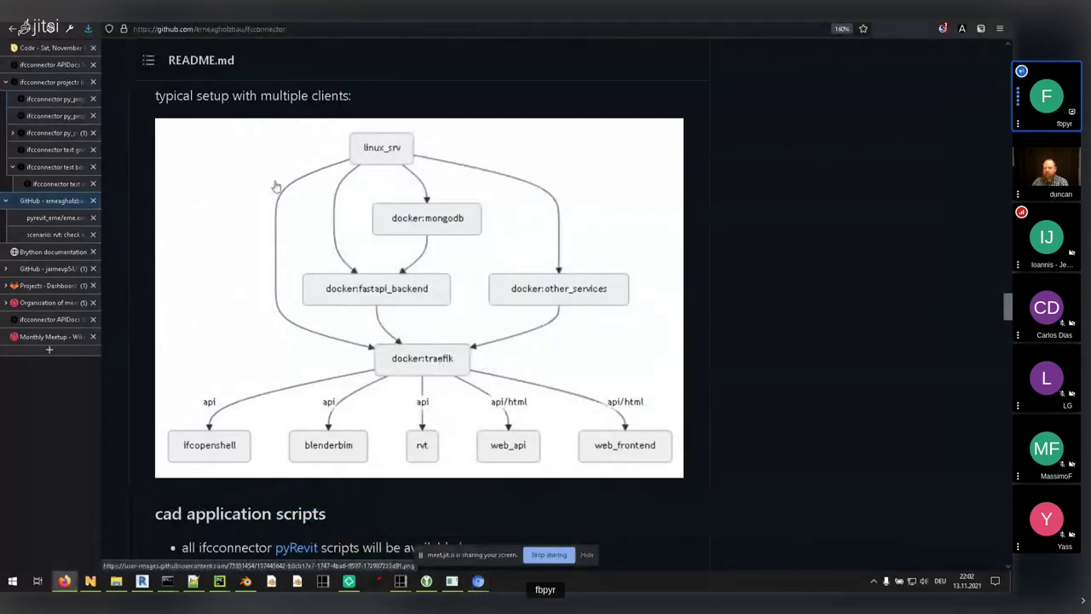
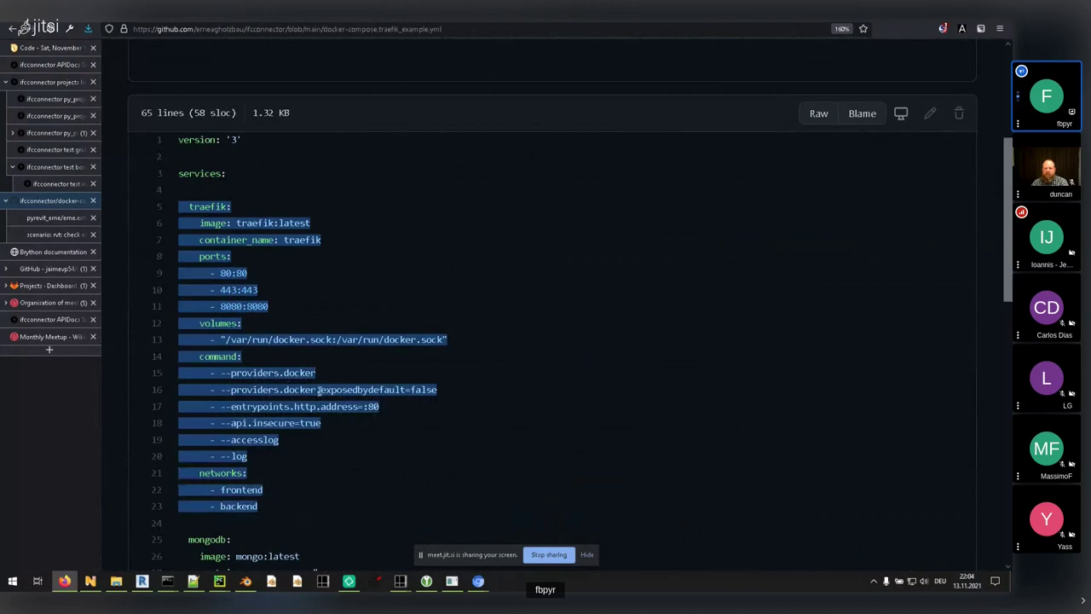
- Read down docker-compose.traefik_example.yml past the traefik service, highlighting the ifcconnector and mongodb service definitions
scroll(350, 372, "down", 2)
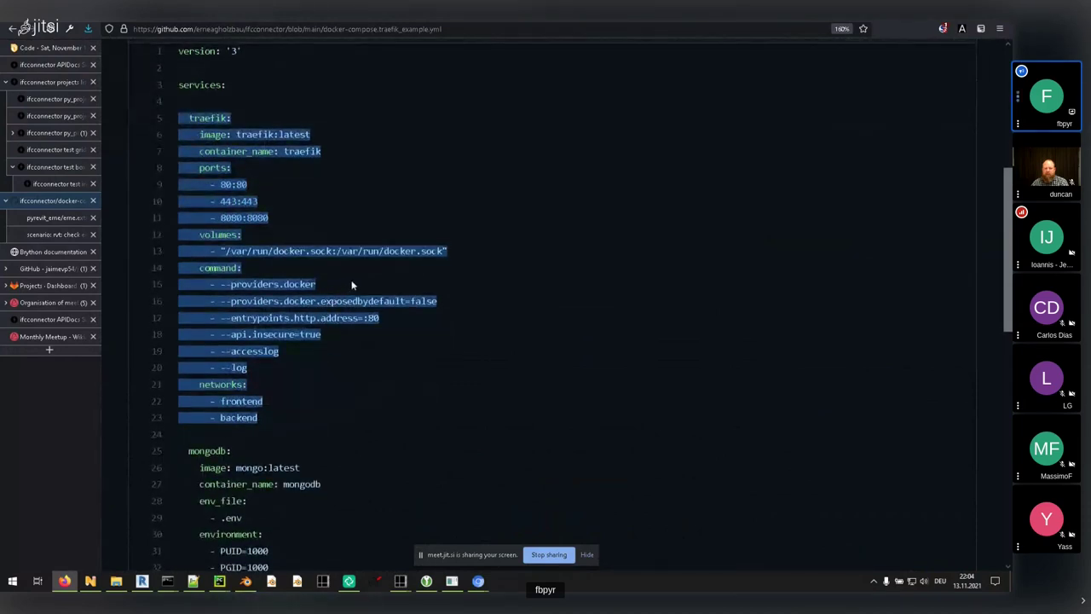
scroll(352, 286, "down", 4)
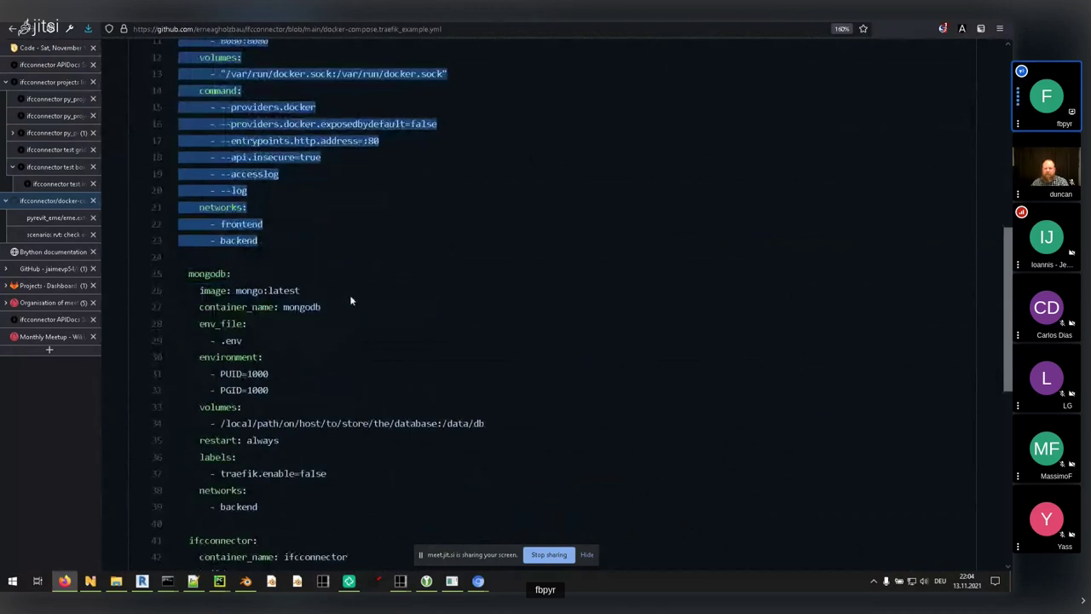
scroll(359, 291, "down", 6)
left_click_drag(189, 274, 287, 546)
scroll(338, 417, "up", 6)
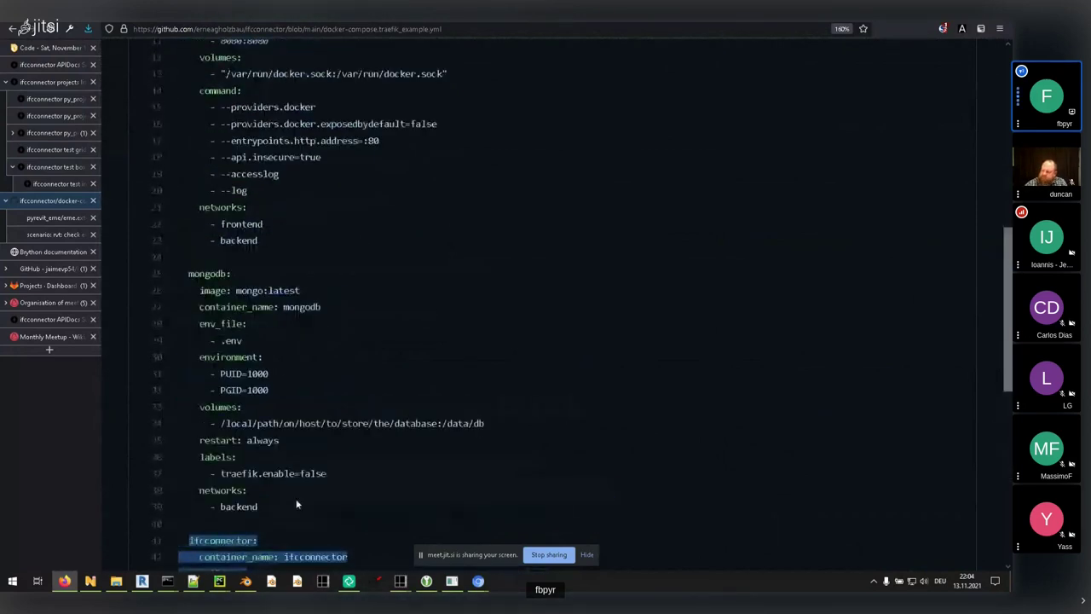
left_click(179, 274, "shift")
scroll(345, 248, "down", 4)
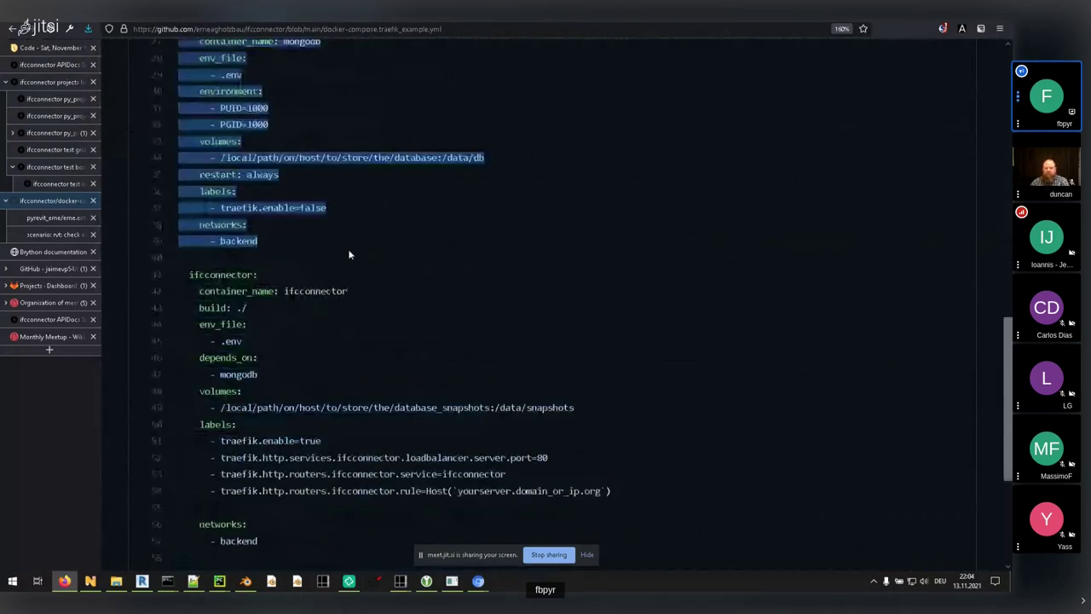
scroll(354, 254, "up", 1)
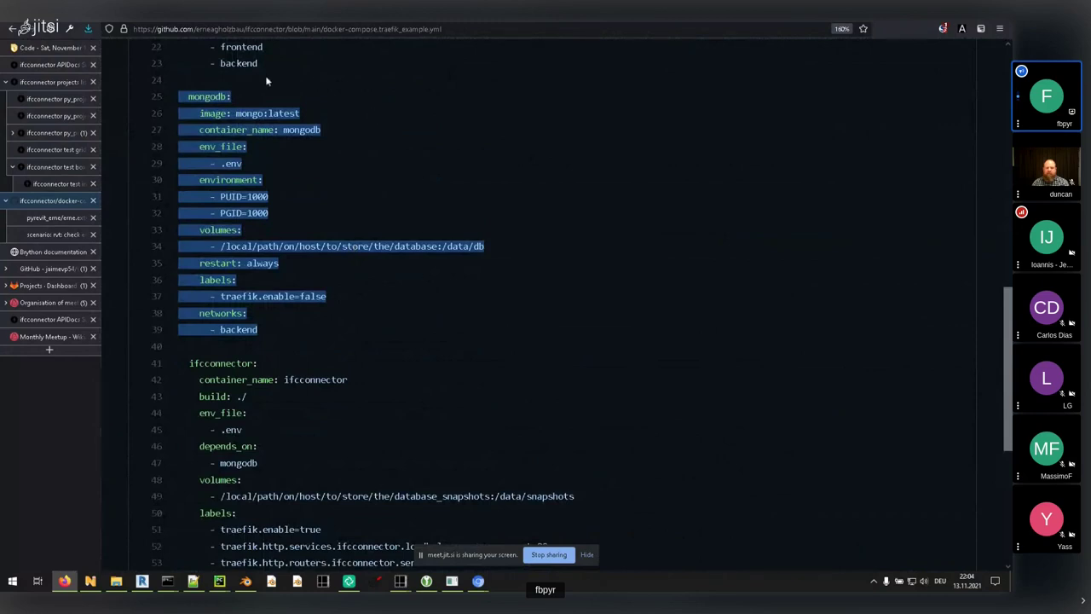
- Recheck the traefik service, find the mongodb entry under ifcconnector's depends_on, and highlight the whole mongodb block
scroll(376, 181, "up", 7)
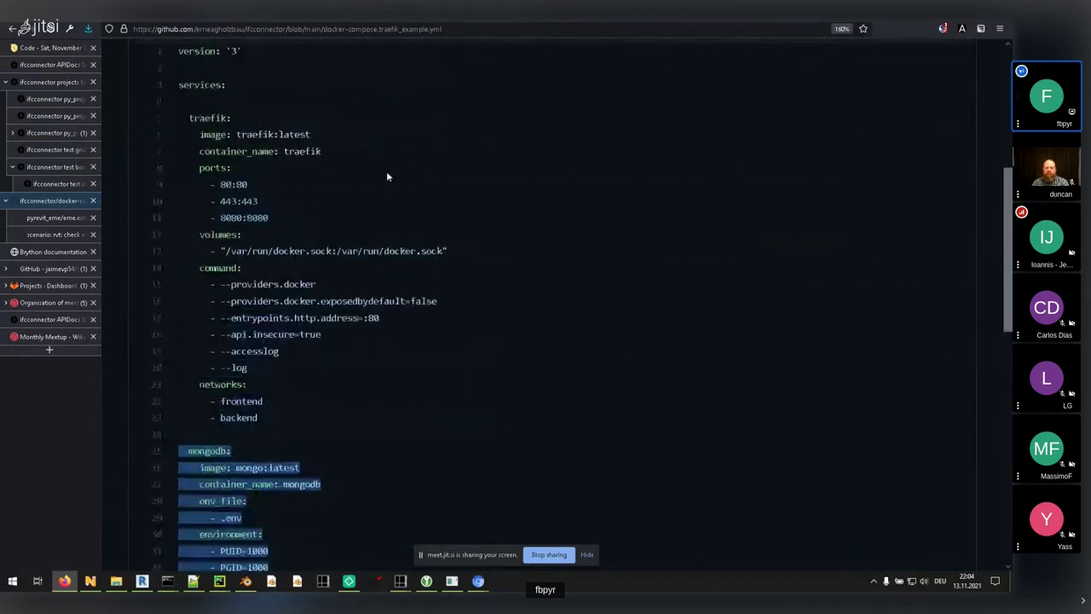
scroll(367, 213, "down", 5)
left_click(348, 262)
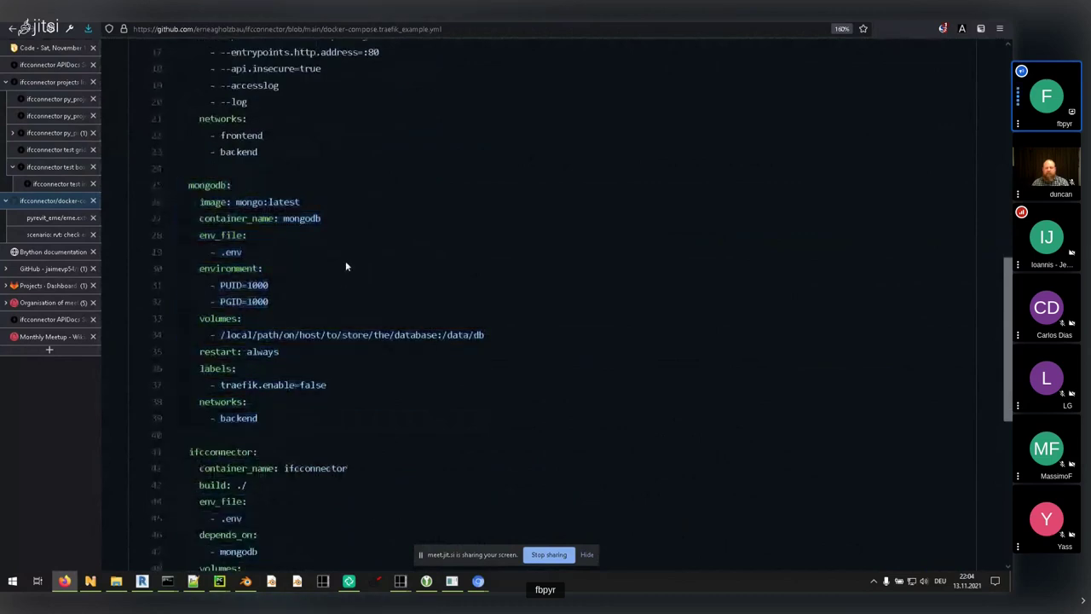
scroll(349, 262, "down", 2)
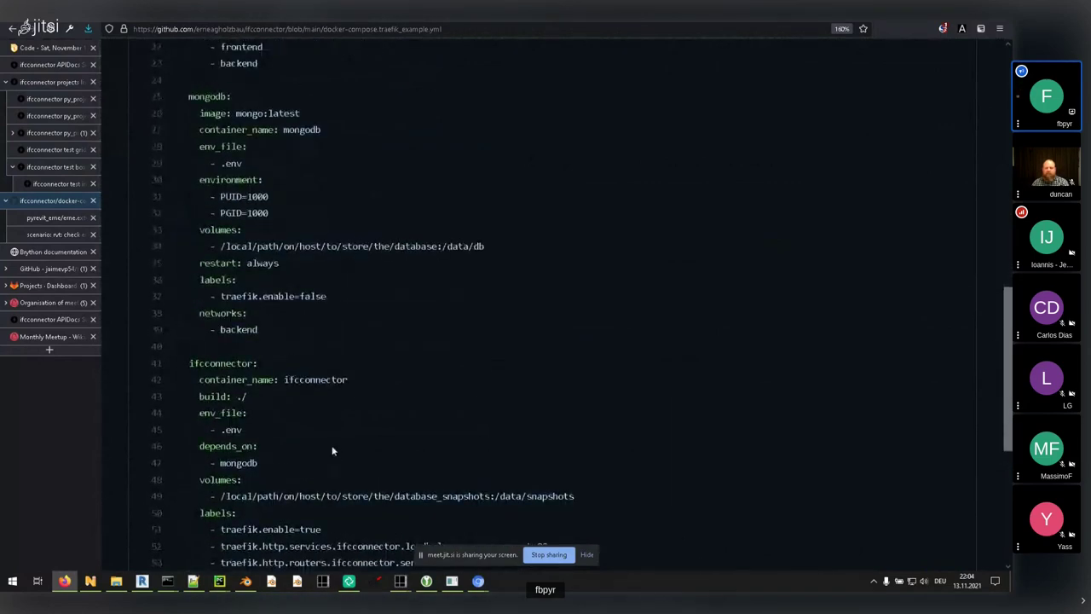
left_click_drag(281, 461, 257, 462)
left_click_drag(286, 343, 175, 103)
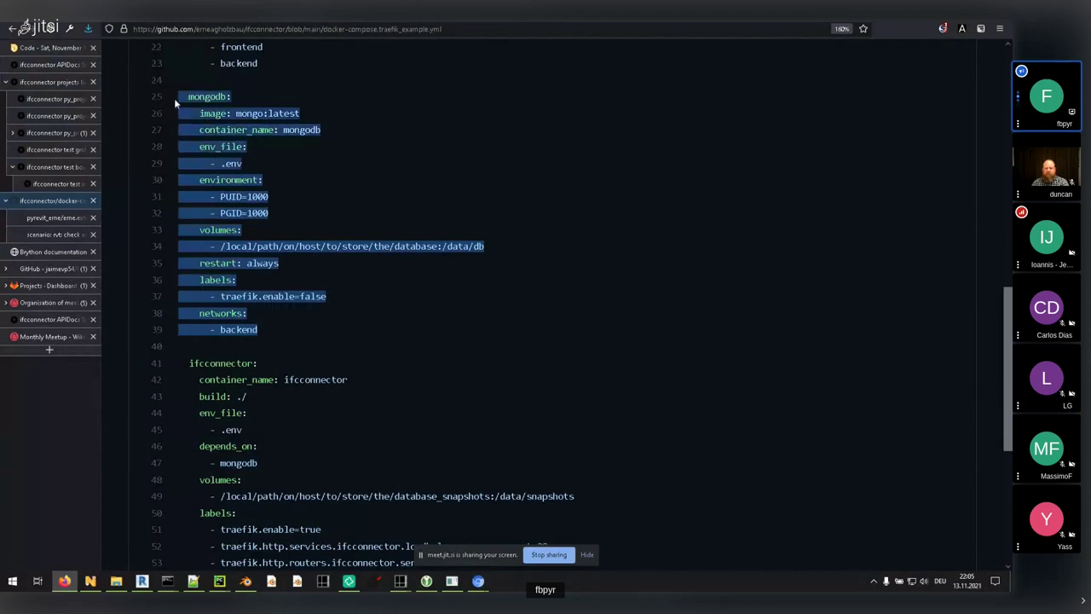
- Highlight the ifcconnector service block from its networks entry up to its heading, and select the service name
scroll(275, 266, "down", 3)
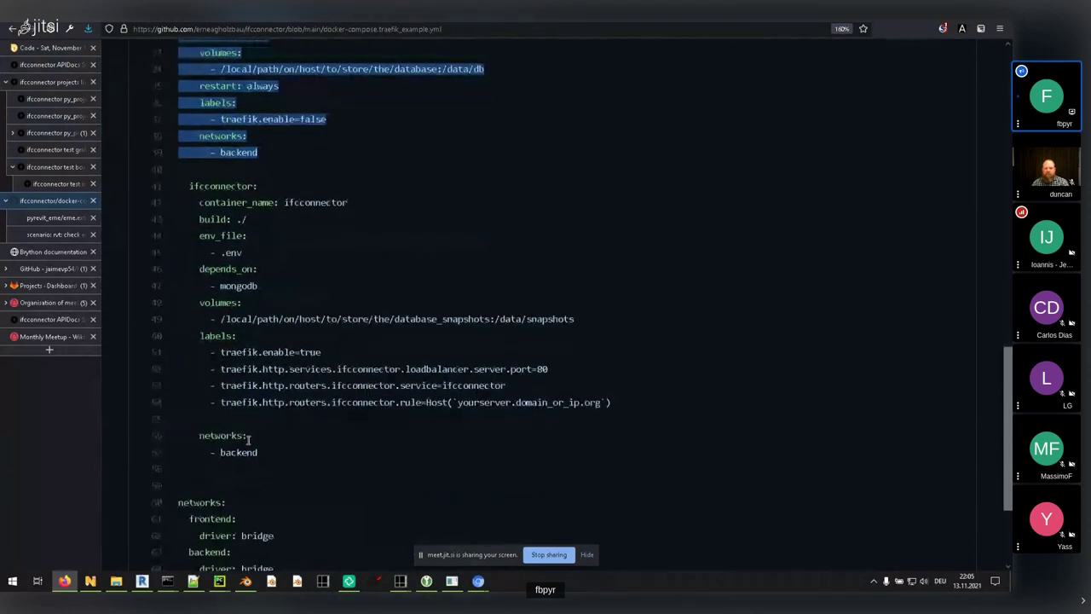
left_click_drag(266, 453, 179, 434)
left_click_drag(235, 352, 181, 185)
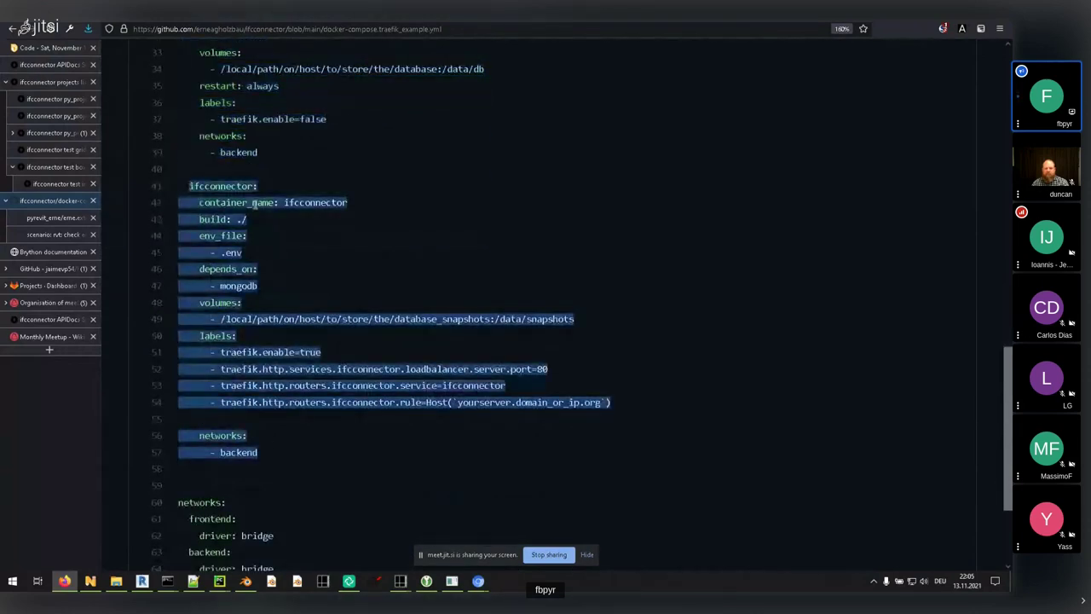
double_click(234, 185)
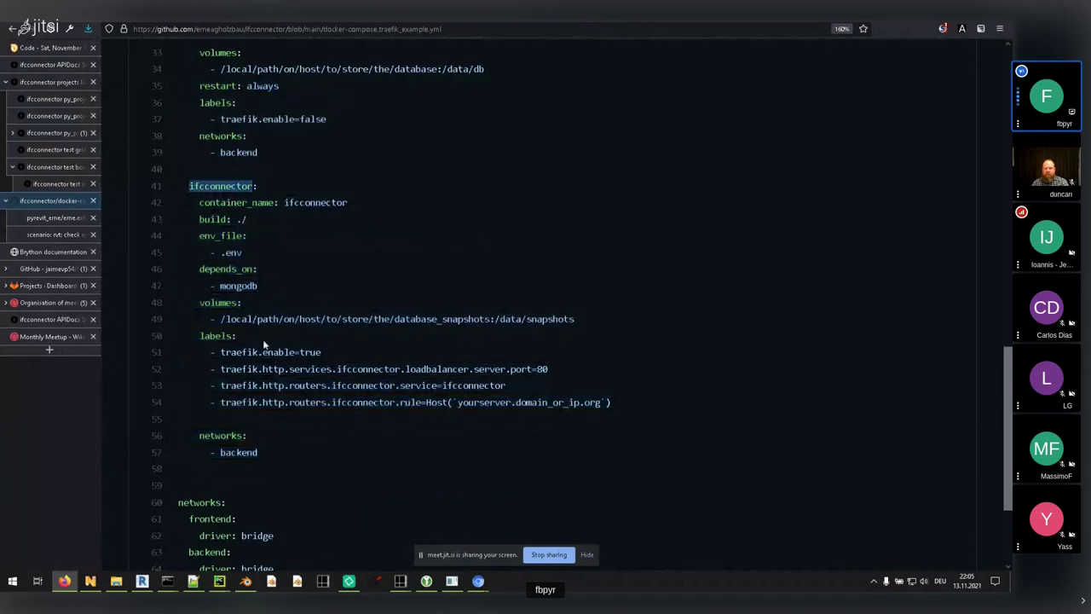
- Compare the mongodb and ifcconnector definitions, and return to the traefik service at the start of the compose file
scroll(316, 352, "up", 3)
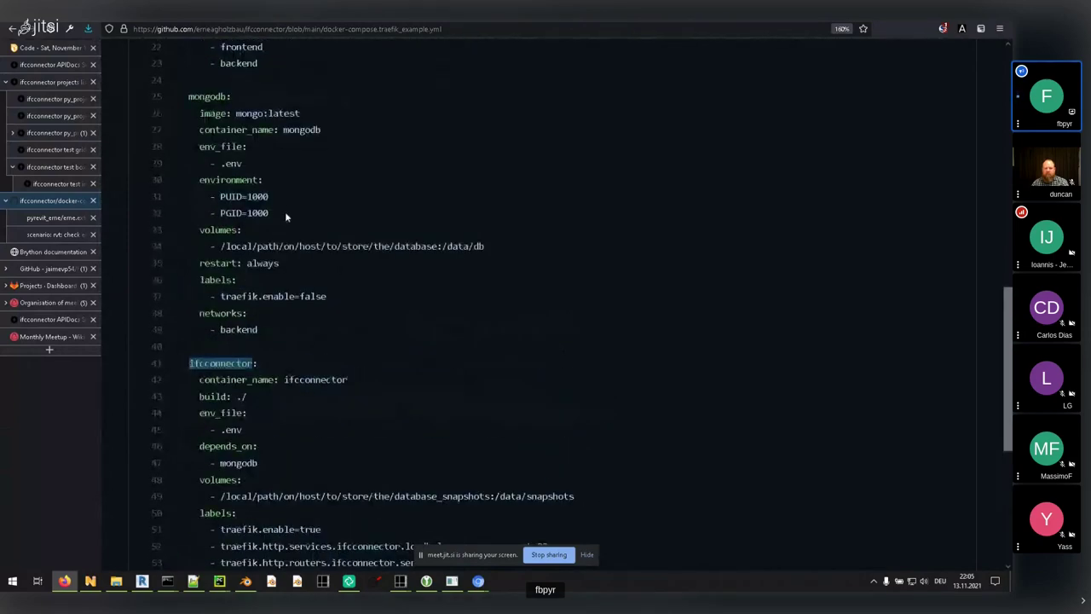
scroll(324, 275, "down", 4)
scroll(465, 331, "up", 4)
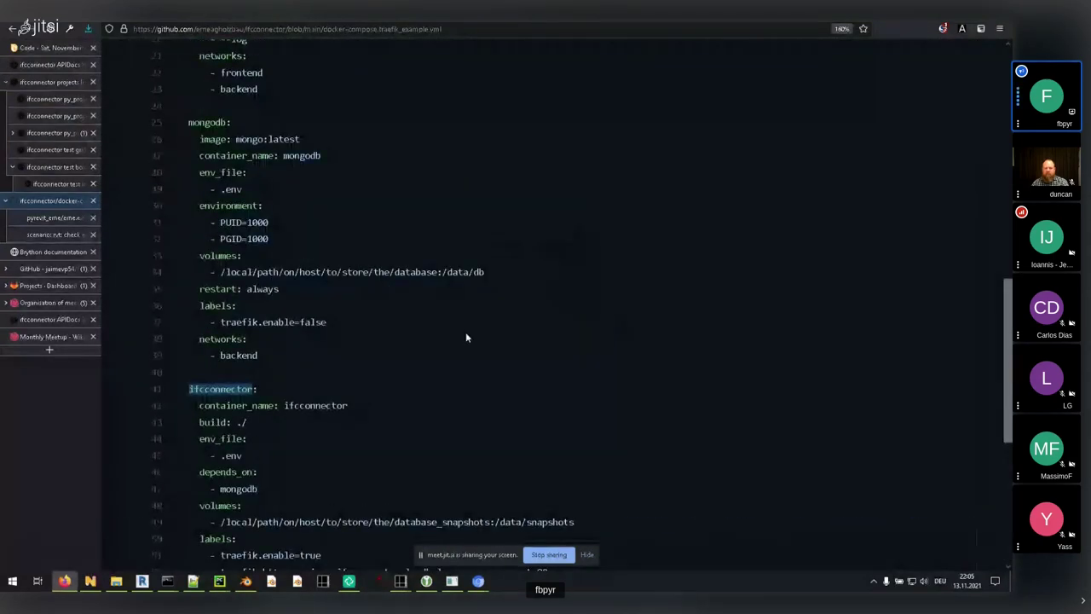
scroll(344, 323, "up", 9)
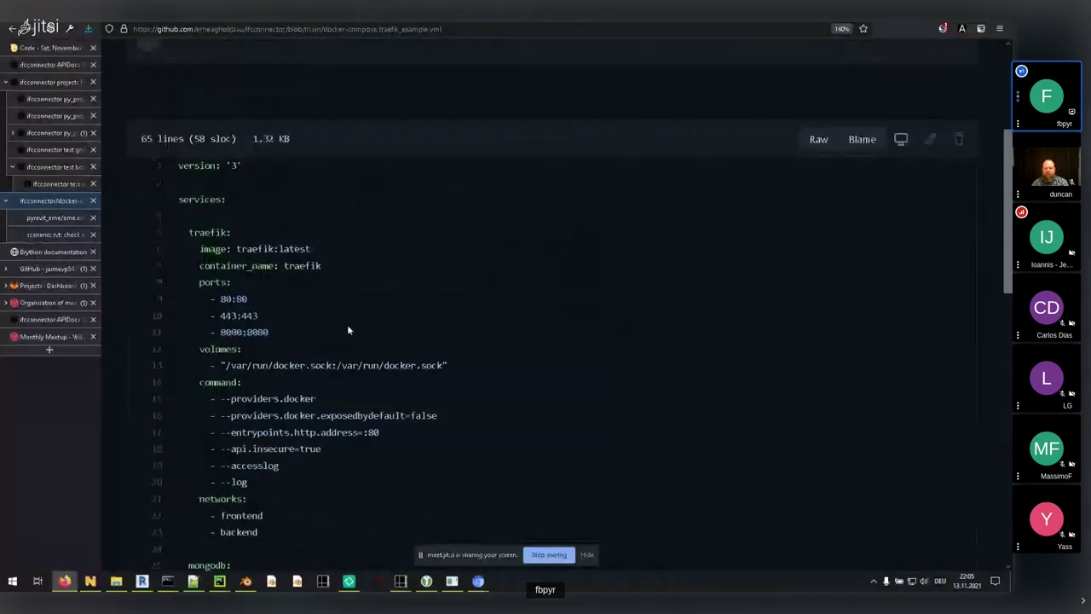
scroll(347, 325, "down", 1)
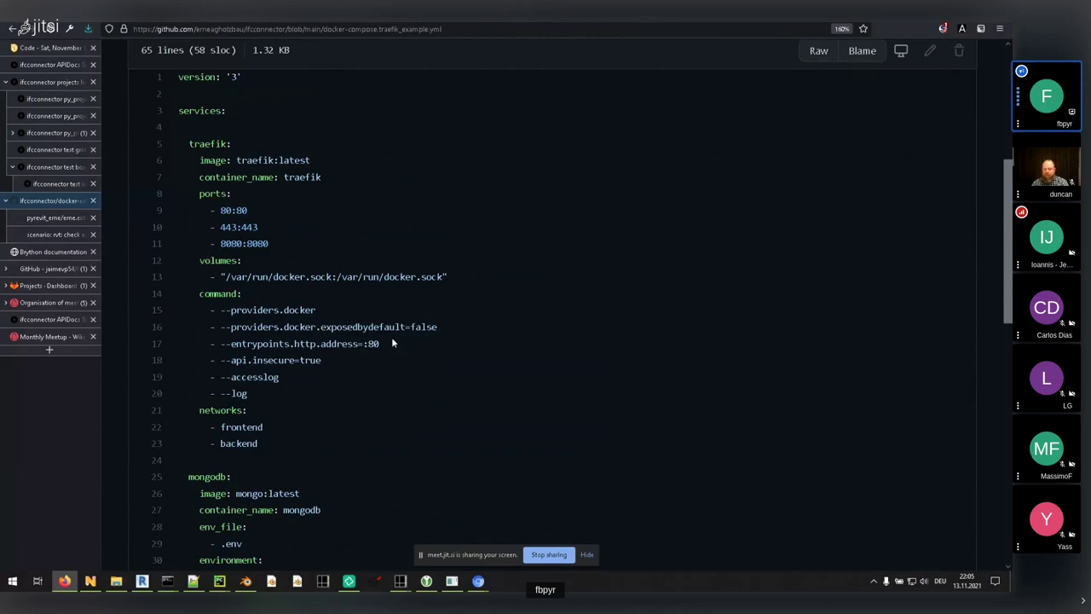
- Highlight the host path in mongodb's database volume and the one in ifcconnector's database_snapshots volume
scroll(457, 300, "down", 5)
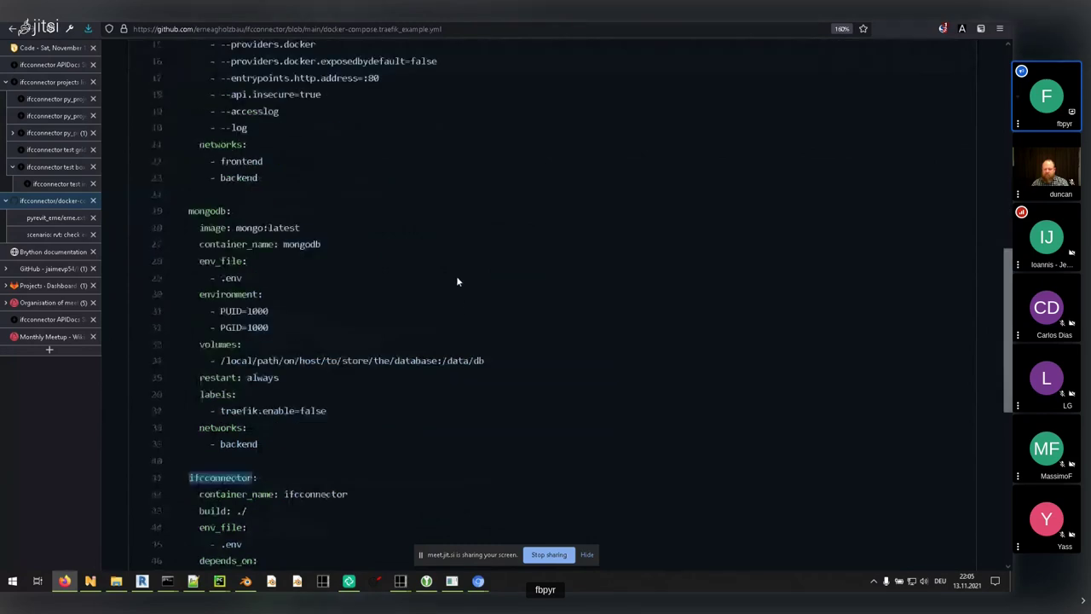
left_click_drag(438, 361, 224, 365)
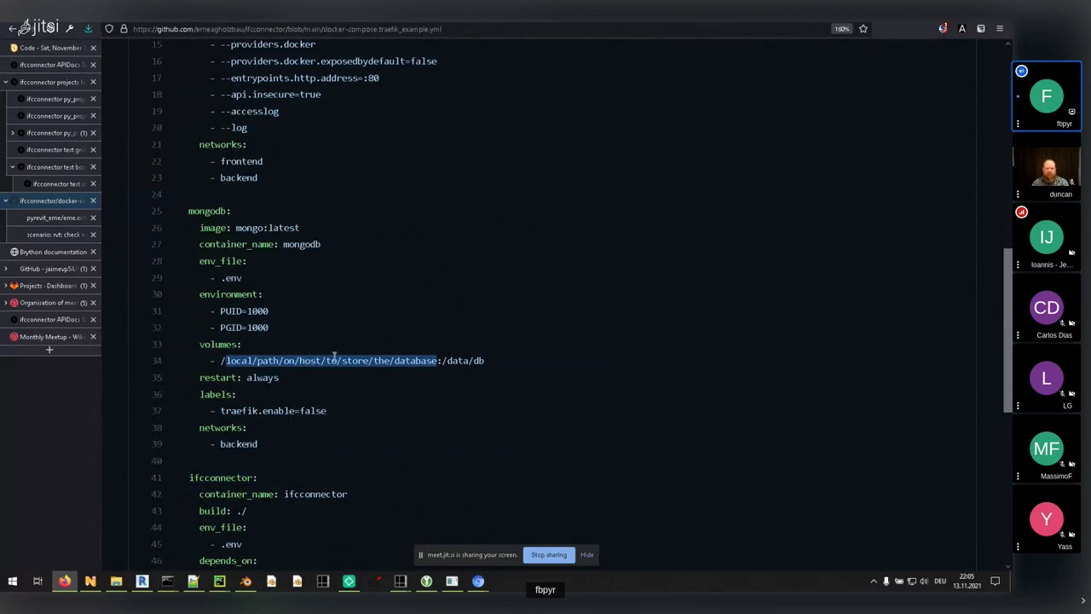
scroll(397, 352, "down", 4)
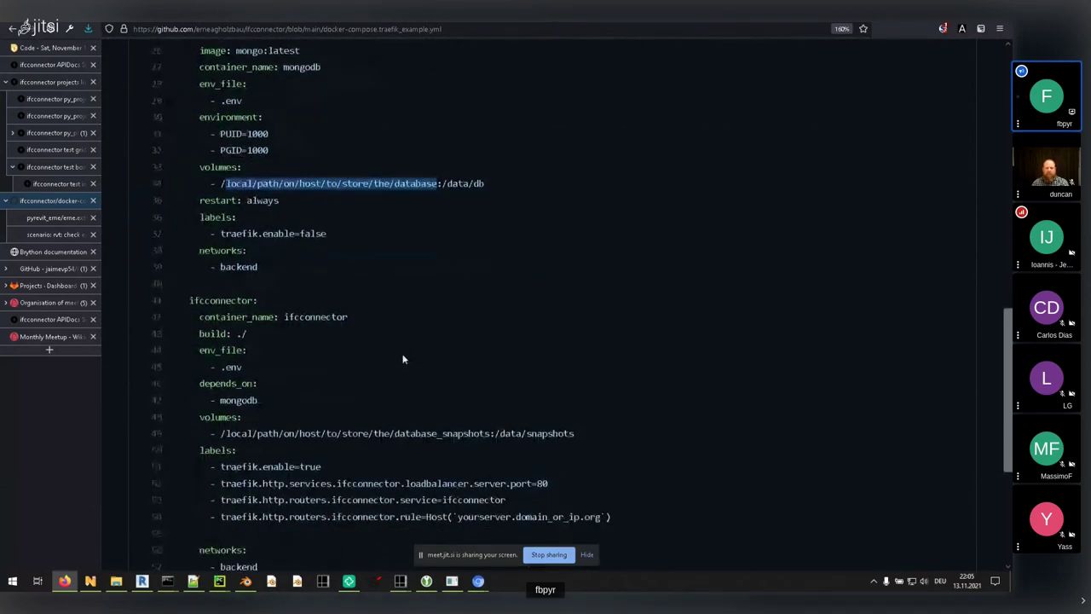
left_click_drag(224, 433, 494, 433)
left_click(492, 433)
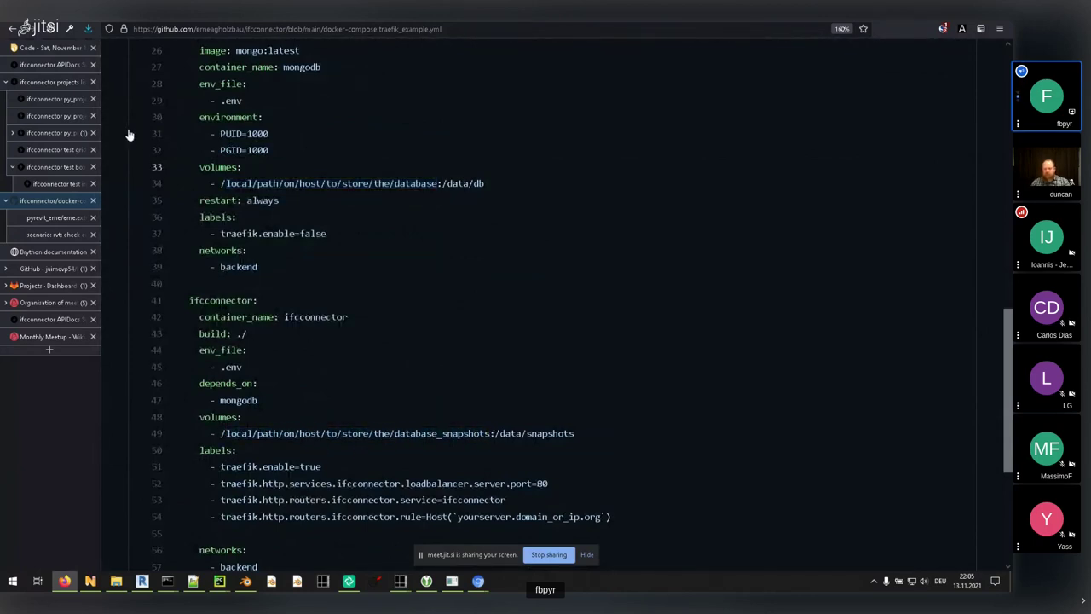
- Open py_project's levels table and demonstrate its CSV export, dismissing the file download
left_click(50, 83)
left_click(51, 99)
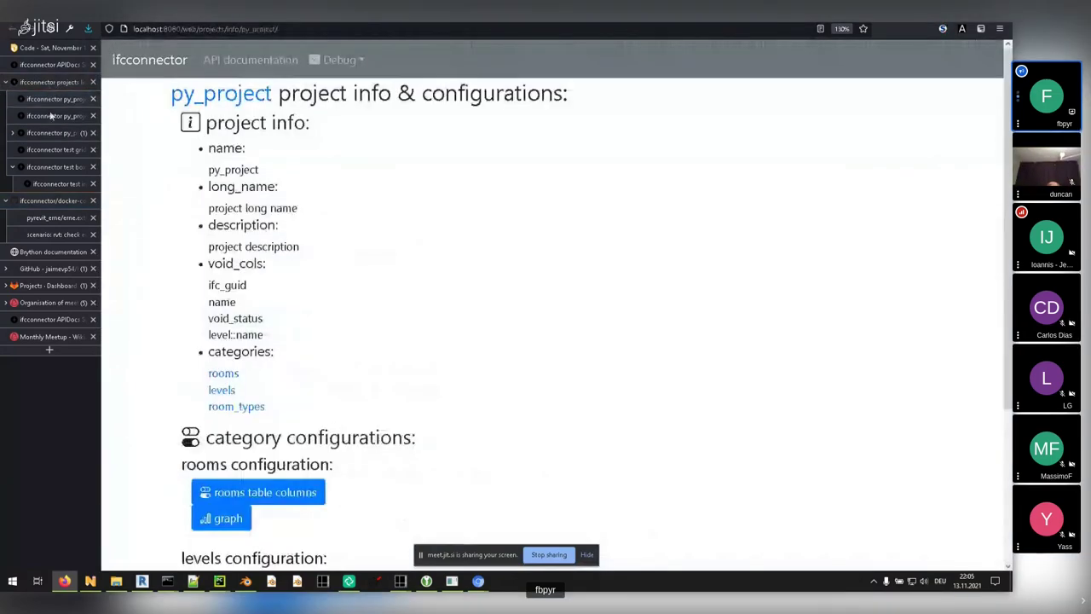
left_click(51, 117)
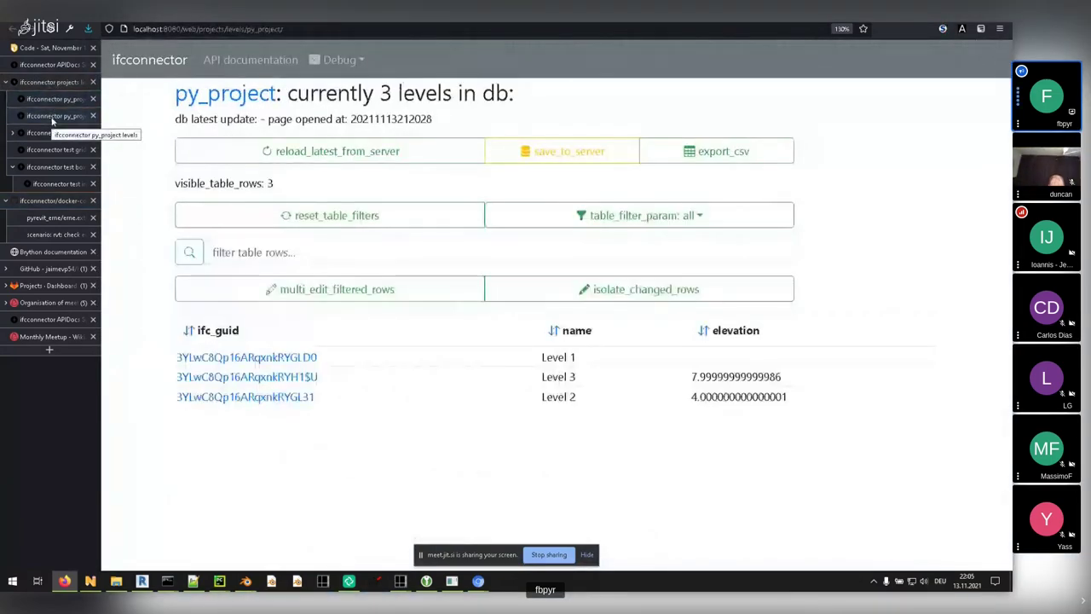
left_click(750, 151)
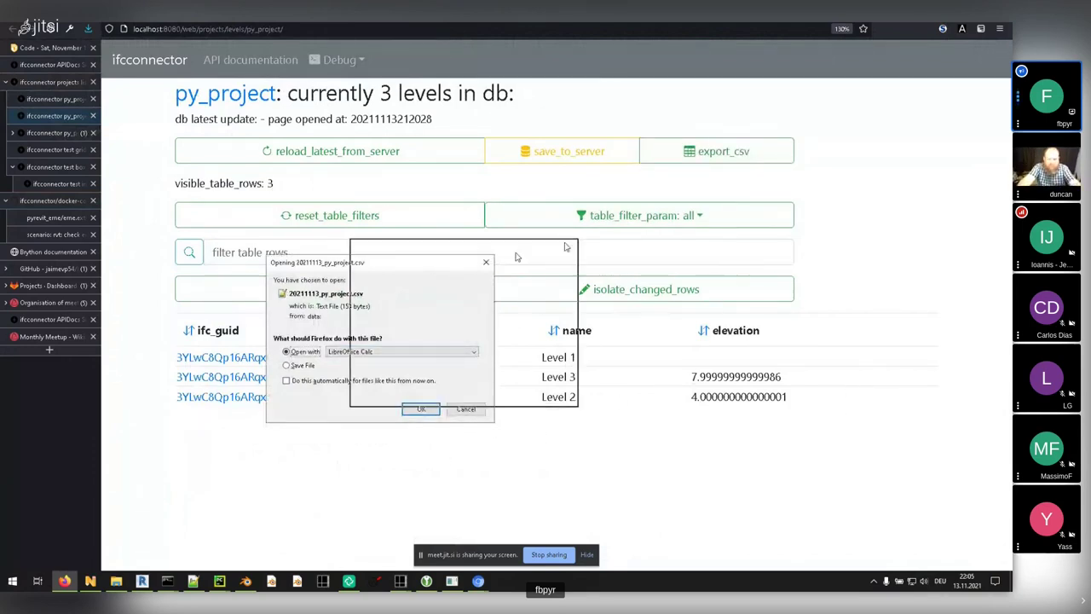
left_click(825, 329)
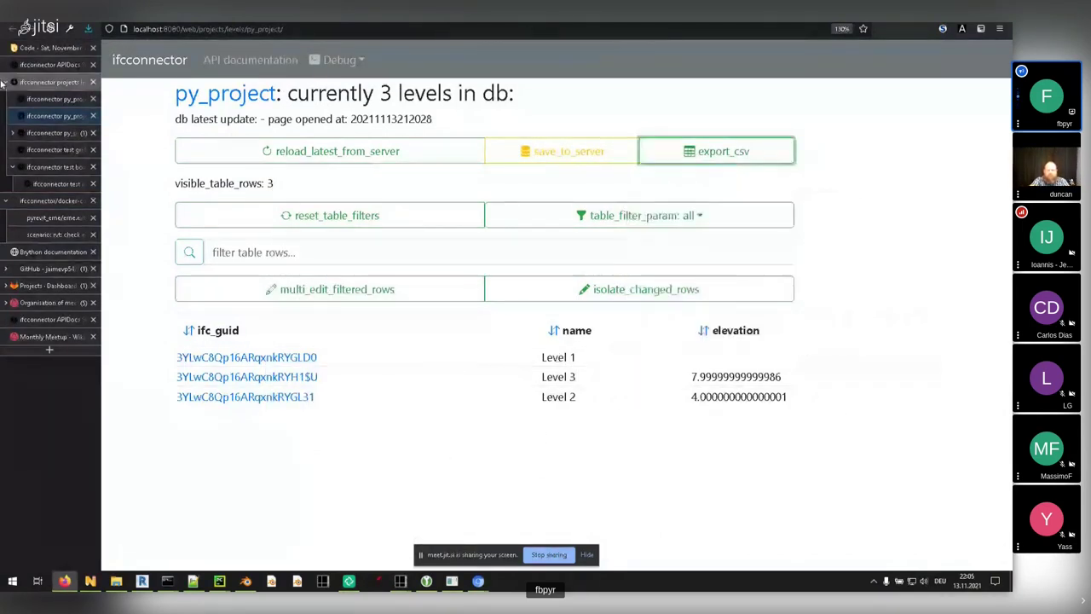
- Check py_project's info and configuration page down to its backups, glance at its rooms table, and return to the projects list
left_click(51, 201)
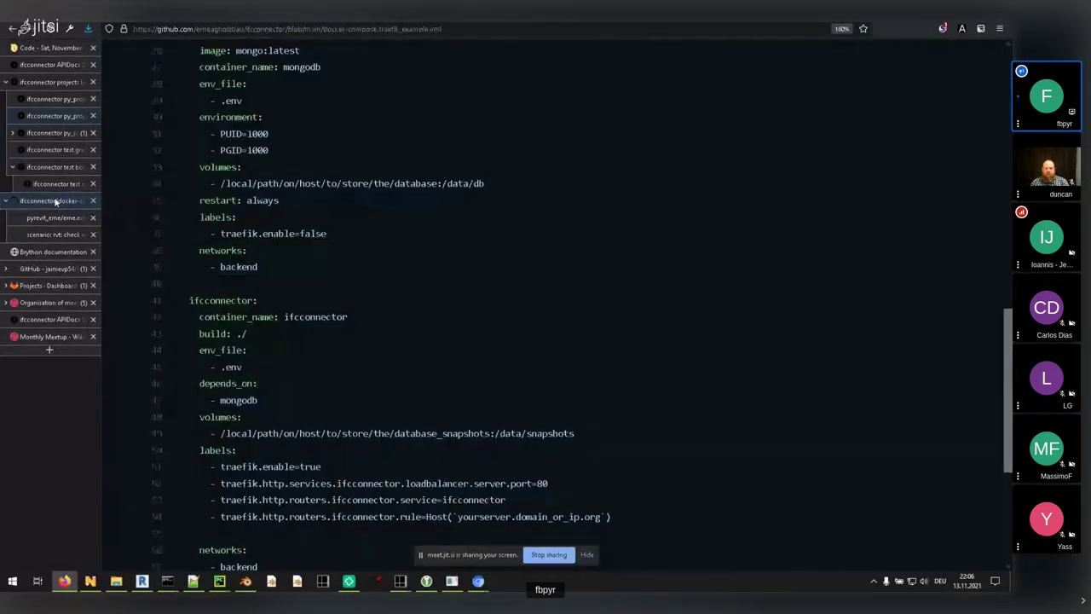
left_click(49, 102)
scroll(248, 427, "down", 3)
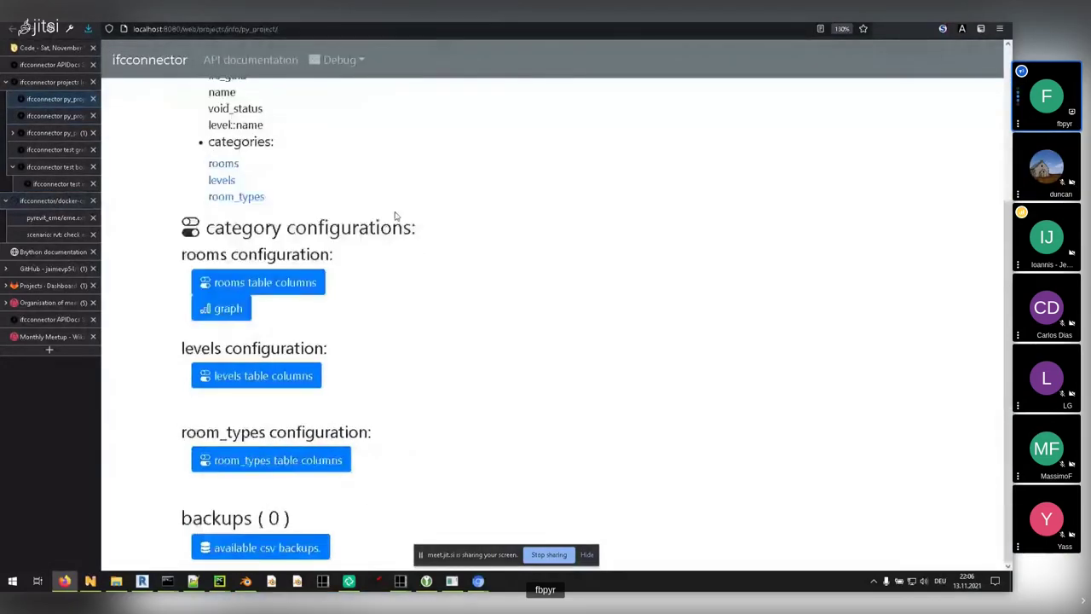
left_click(51, 134)
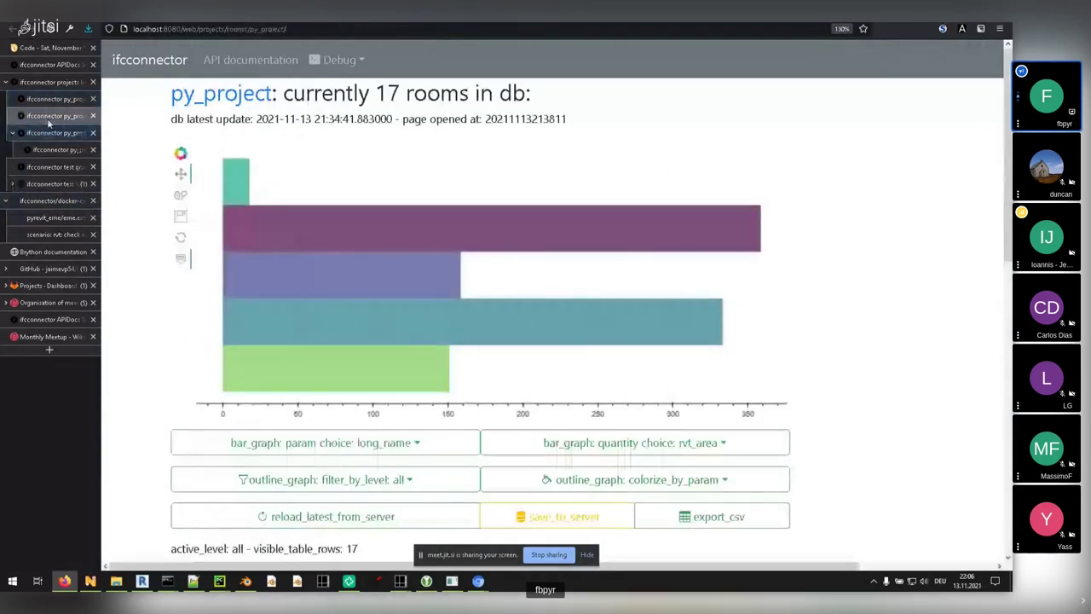
left_click(50, 119)
left_click(47, 81)
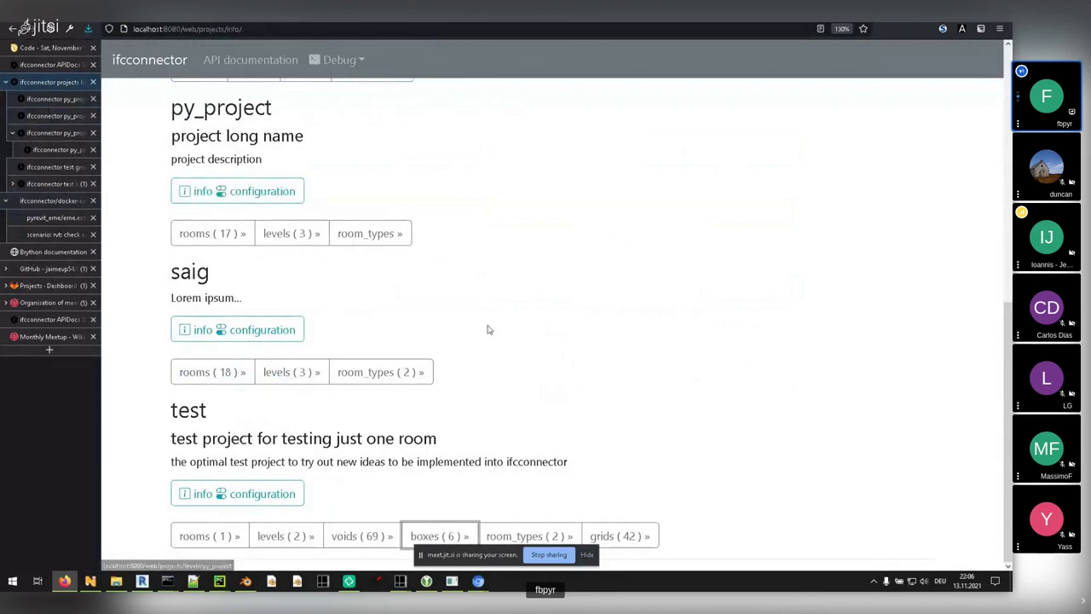
scroll(513, 332, "up", 5)
scroll(438, 336, "down", 1)
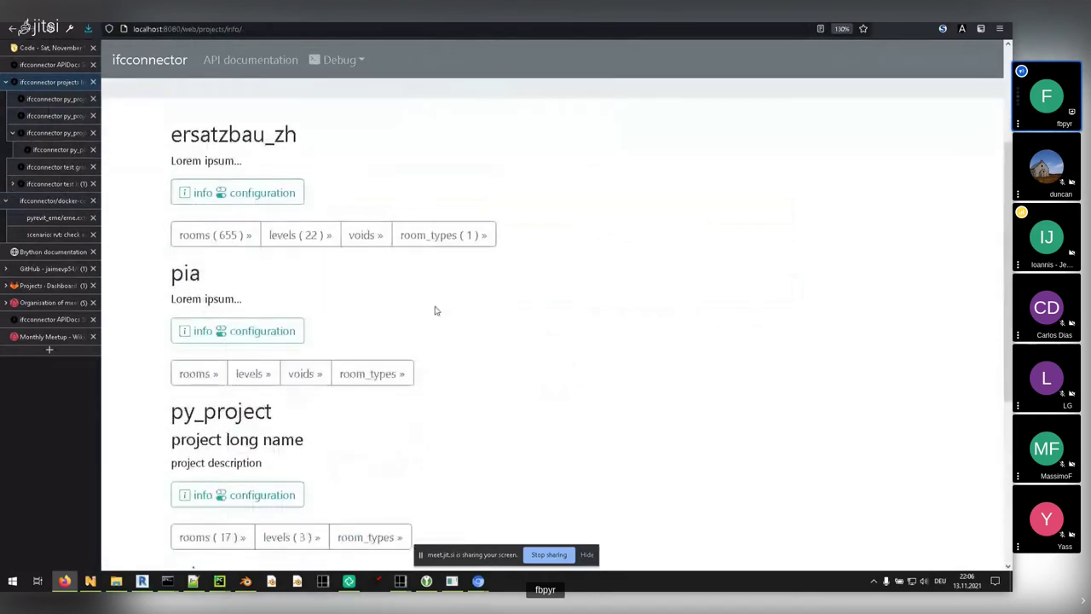
- List the available CSV backups in ersatzbau_zh's configuration and request 20211111_151038_ersatzbau_zh_rooms.csv, dismissing the download
left_click(254, 208)
scroll(473, 380, "down", 3)
left_click(278, 542)
scroll(419, 373, "down", 2)
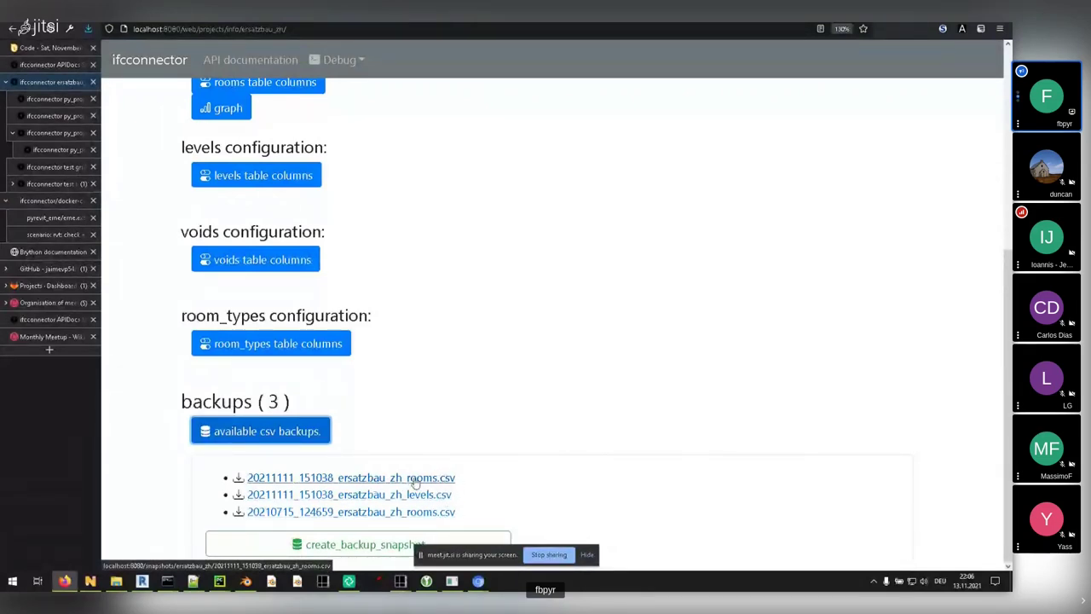
left_click(433, 480)
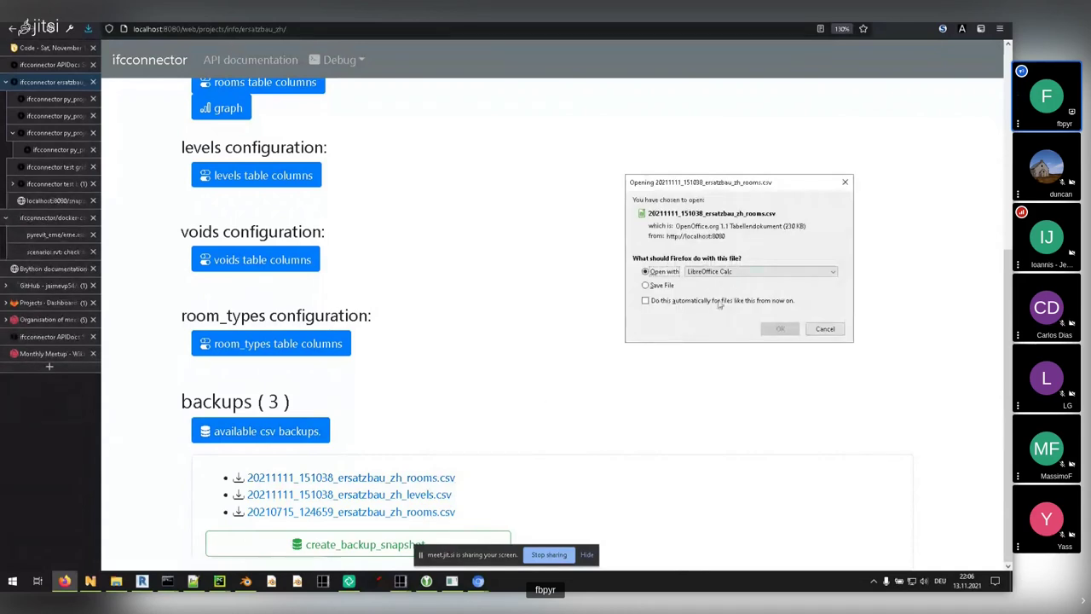
left_click(825, 330)
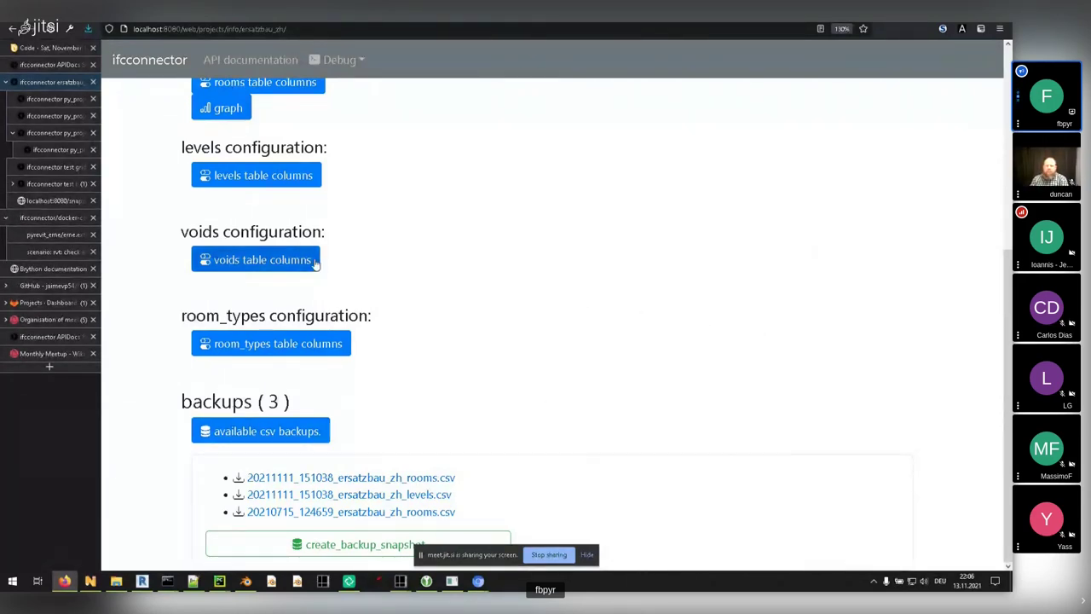
- Return to docker-compose.traefik_example.yml and highlight part of the host path in ifcconnector's database_snapshots volume
left_click(73, 169)
left_click(60, 173)
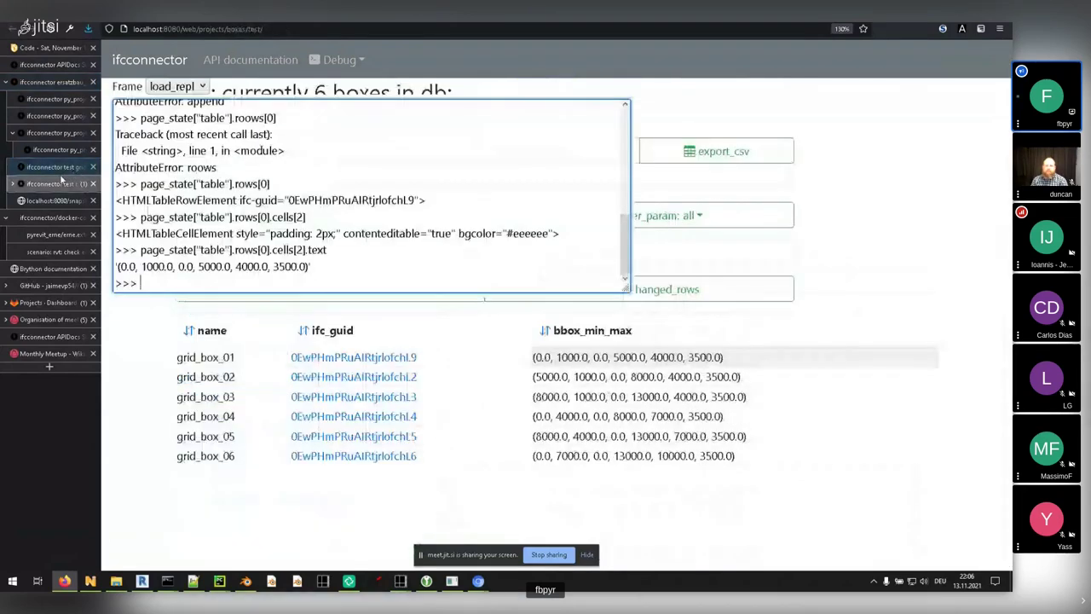
left_click(54, 201)
left_click(46, 218)
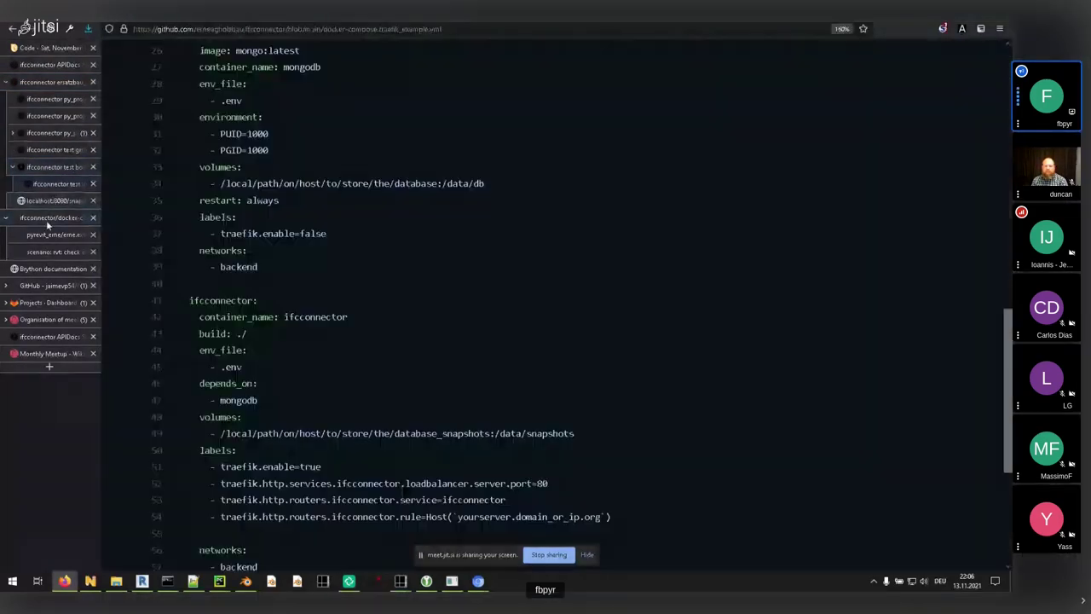
left_click_drag(385, 434, 257, 433)
left_click(257, 434)
- Compare the database and snapshots volume paths by highlighting them, and highlight the yourserver.domain_or_ip.org placeholder in the Host rule
scroll(298, 424, "down", 2)
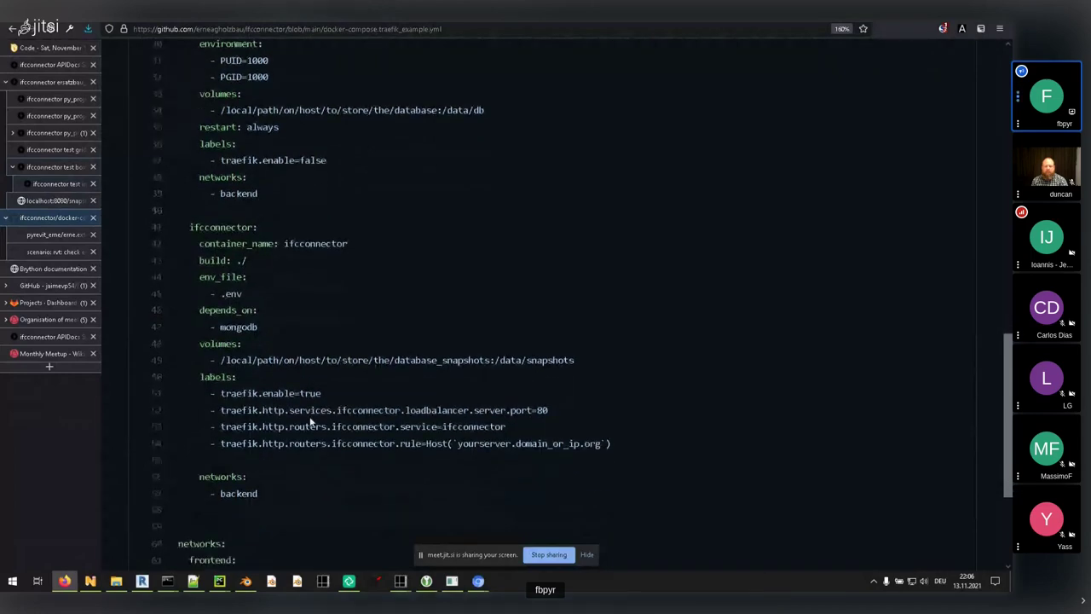
left_click_drag(305, 95, 401, 95)
left_click_drag(338, 345, 438, 345)
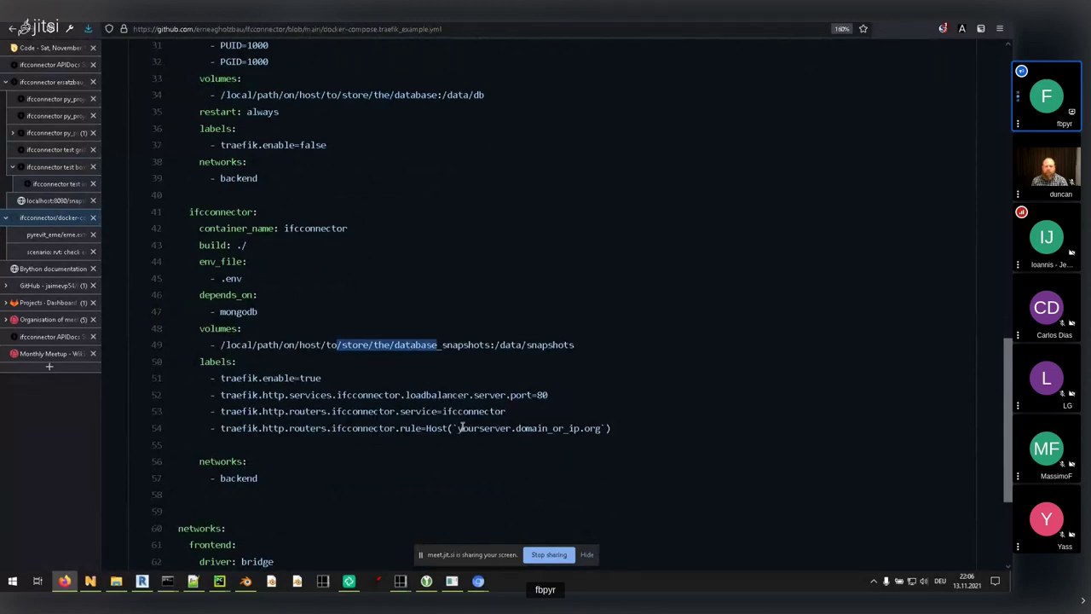
left_click_drag(458, 428, 603, 429)
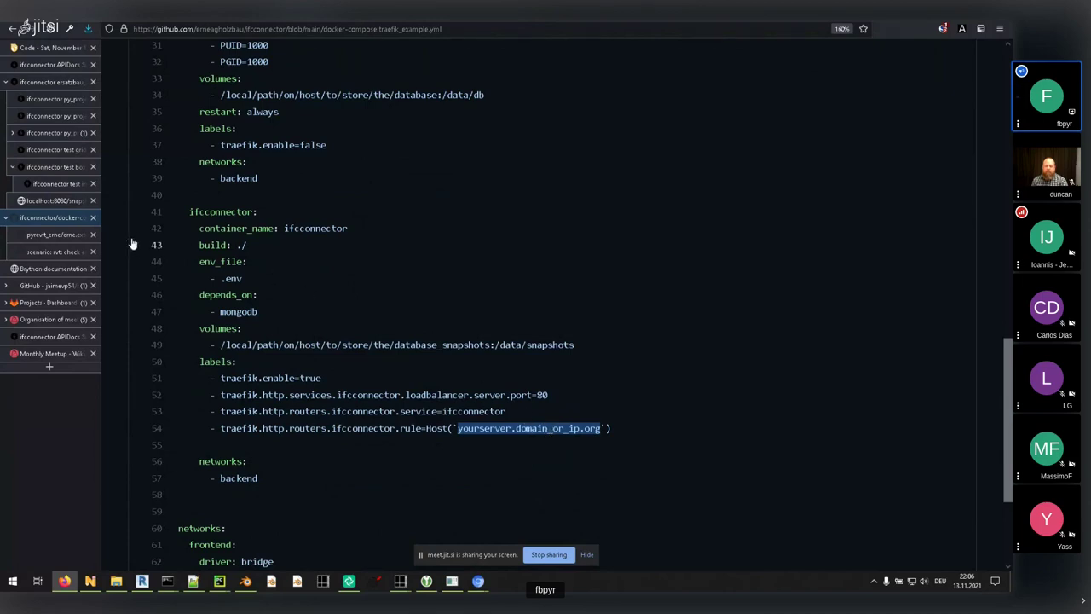
- Go back from the compose file to the ifcconnector repository's main page, and switch to the Jitsi Meet window
scroll(330, 293, "up", 5)
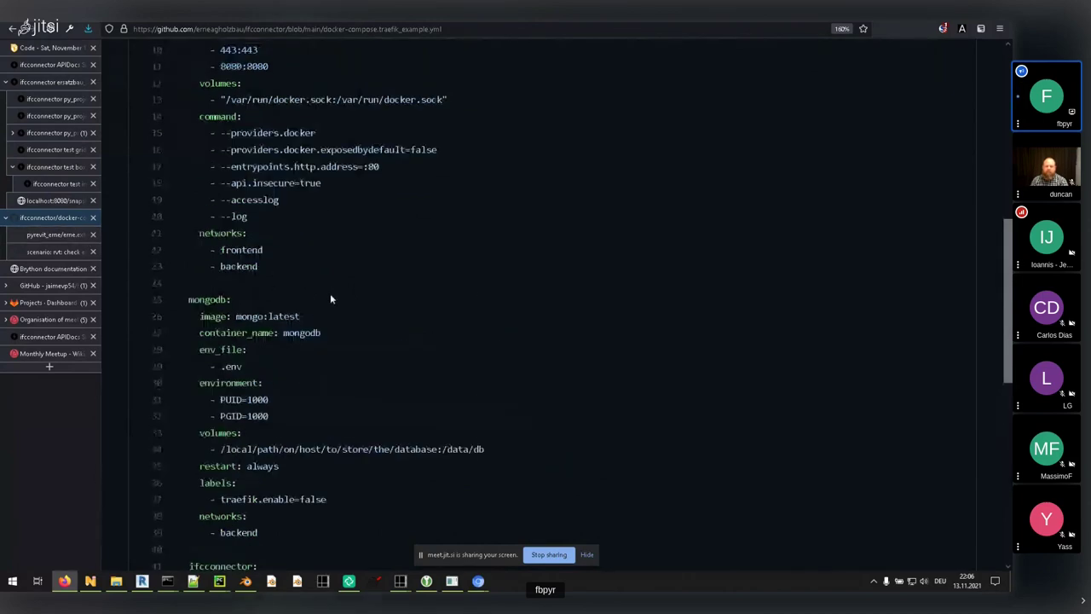
right_click(330, 293)
key("Escape")
key("alt+Left")
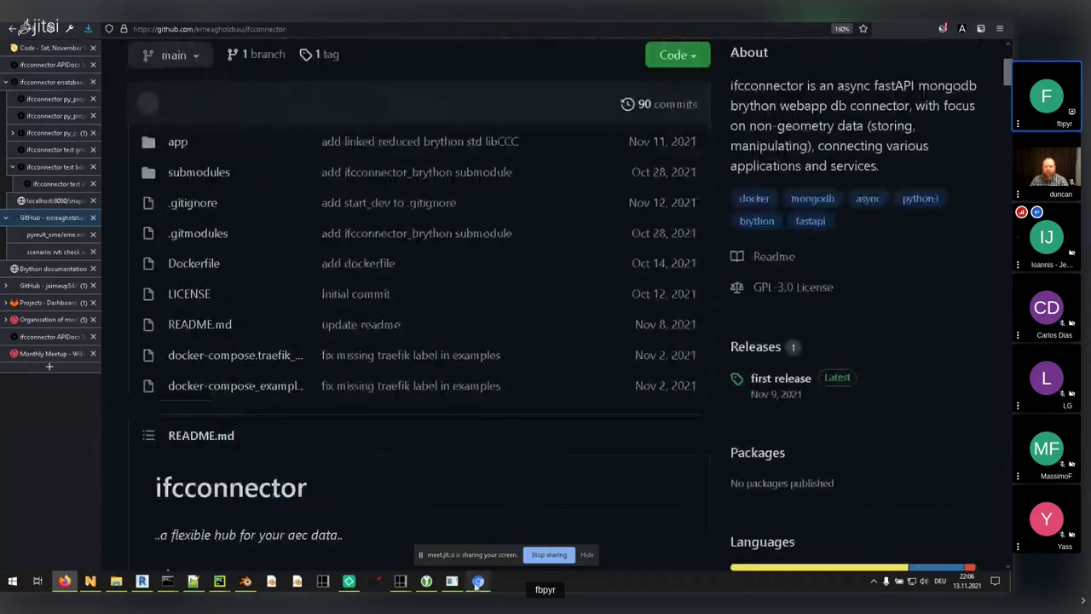
mouse_move(478, 582)
left_click(431, 544)
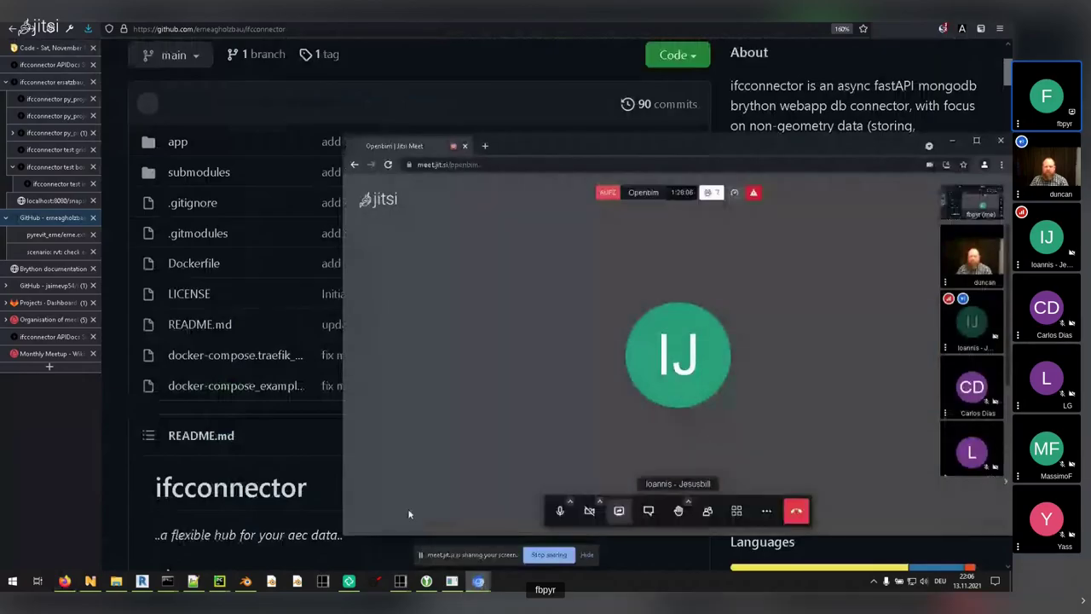